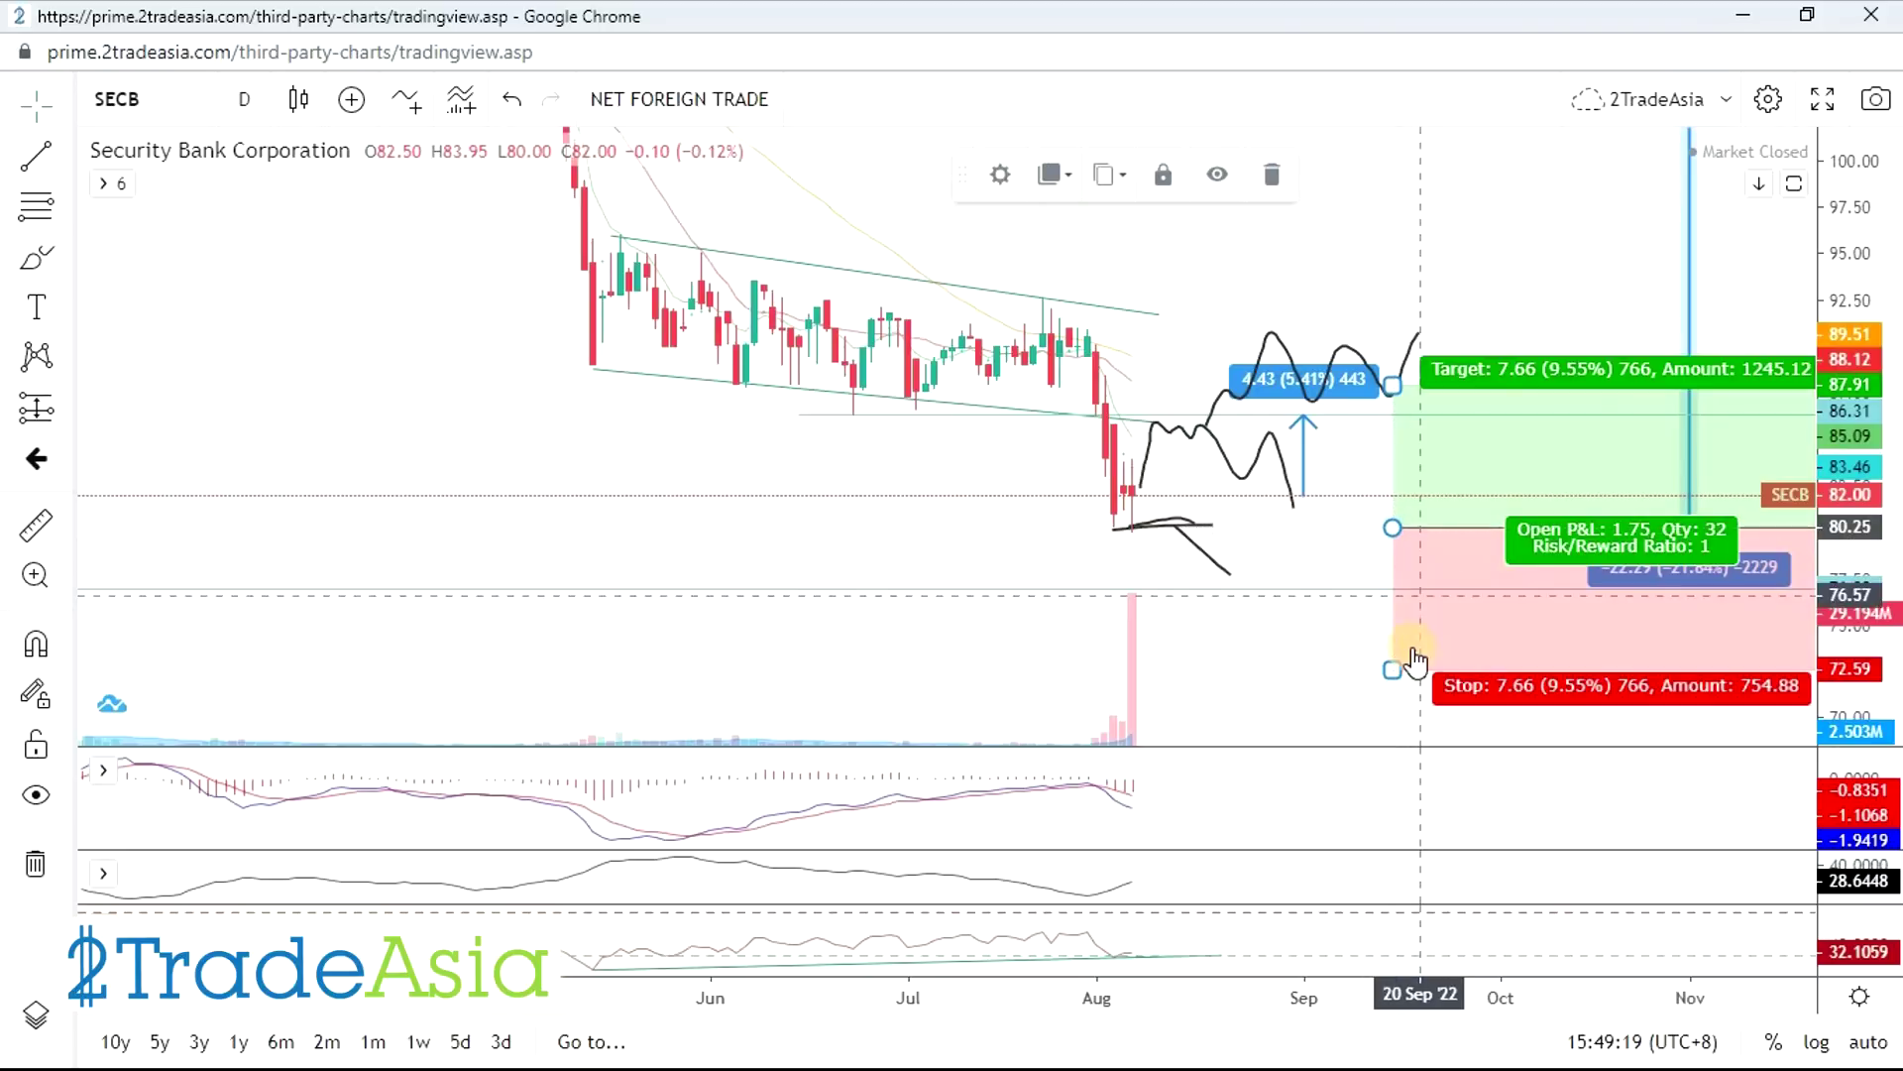
- Set the long position's stop at about 76.94 and raise its target to about 91.13
left_click_drag(1393, 669, 1393, 589)
left_click_drag(1393, 378, 1383, 324)
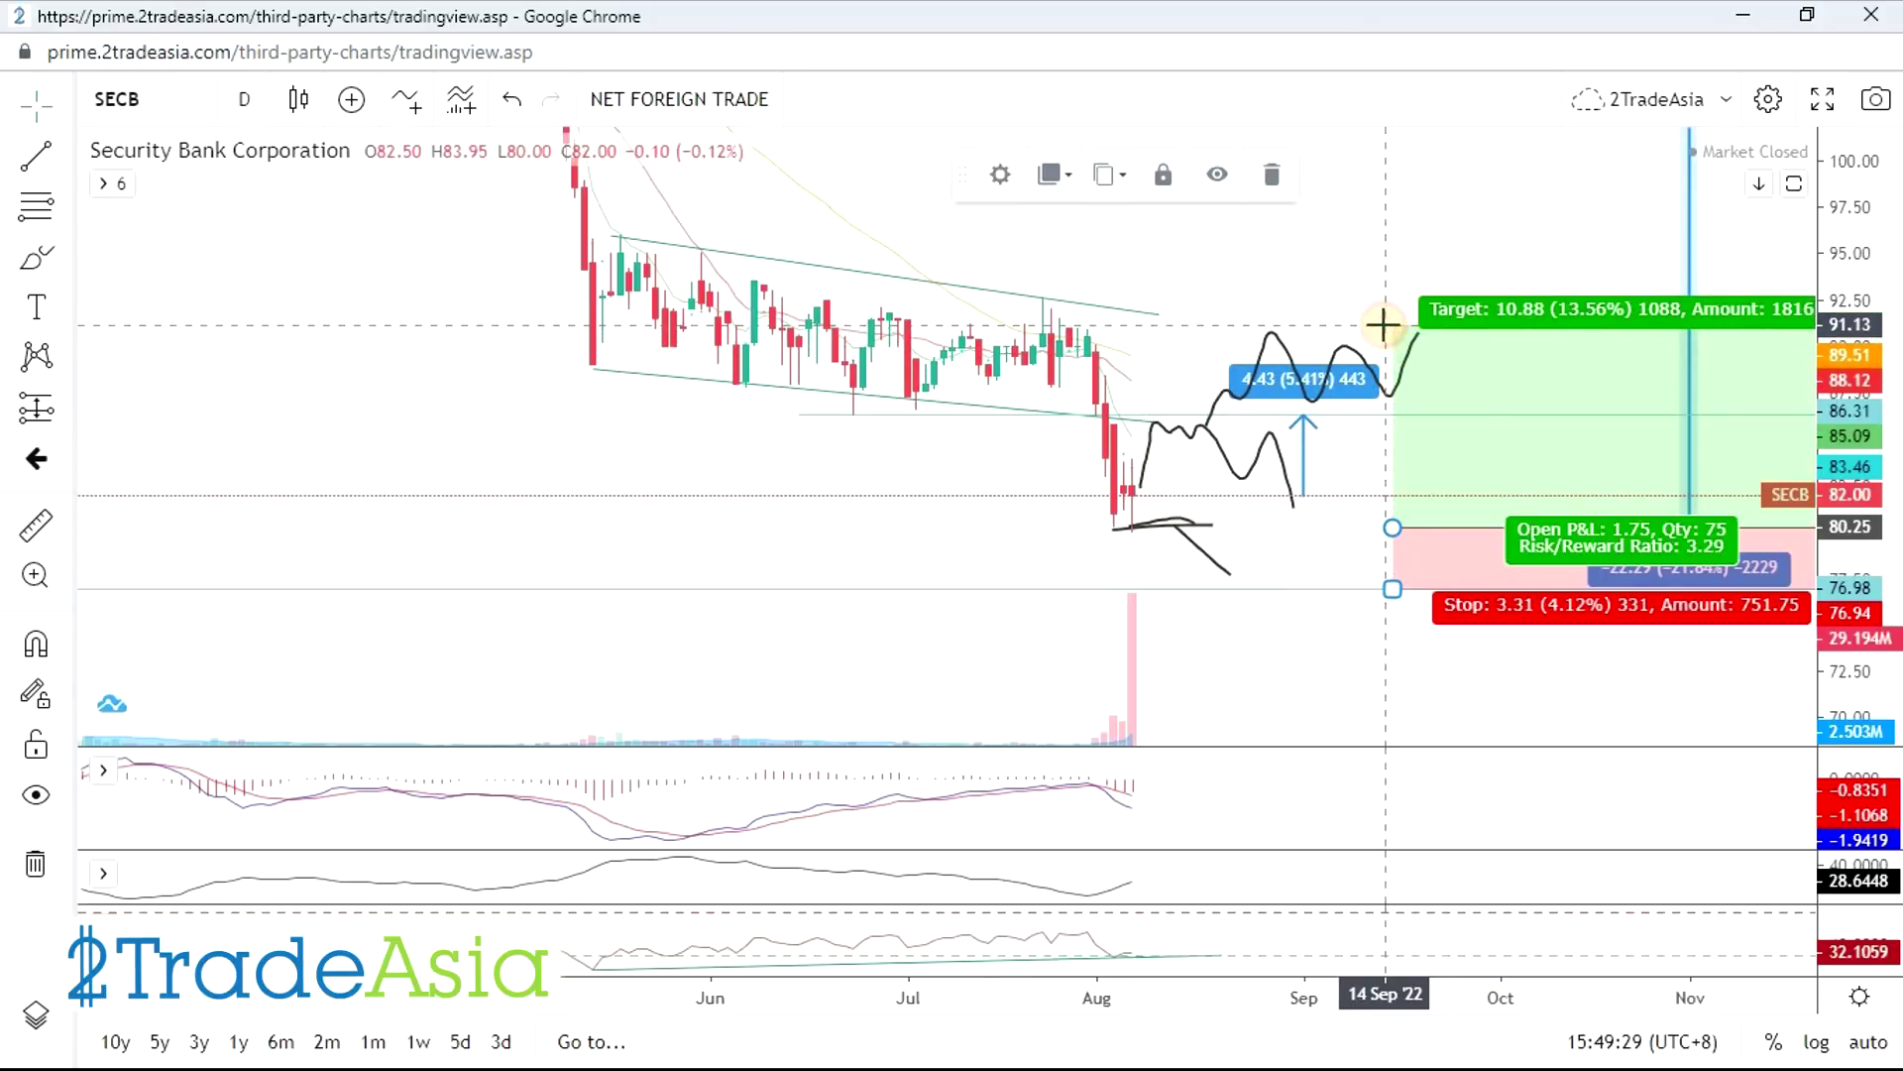
- Tighten the long position's stop to about 79.12, just below the entry level
scroll(1258, 608, "down", 3)
scroll(1525, 615, "down", 4)
scroll(1454, 633, "up", 2)
scroll(1437, 628, "down", 4)
scroll(1547, 609, "up", 3)
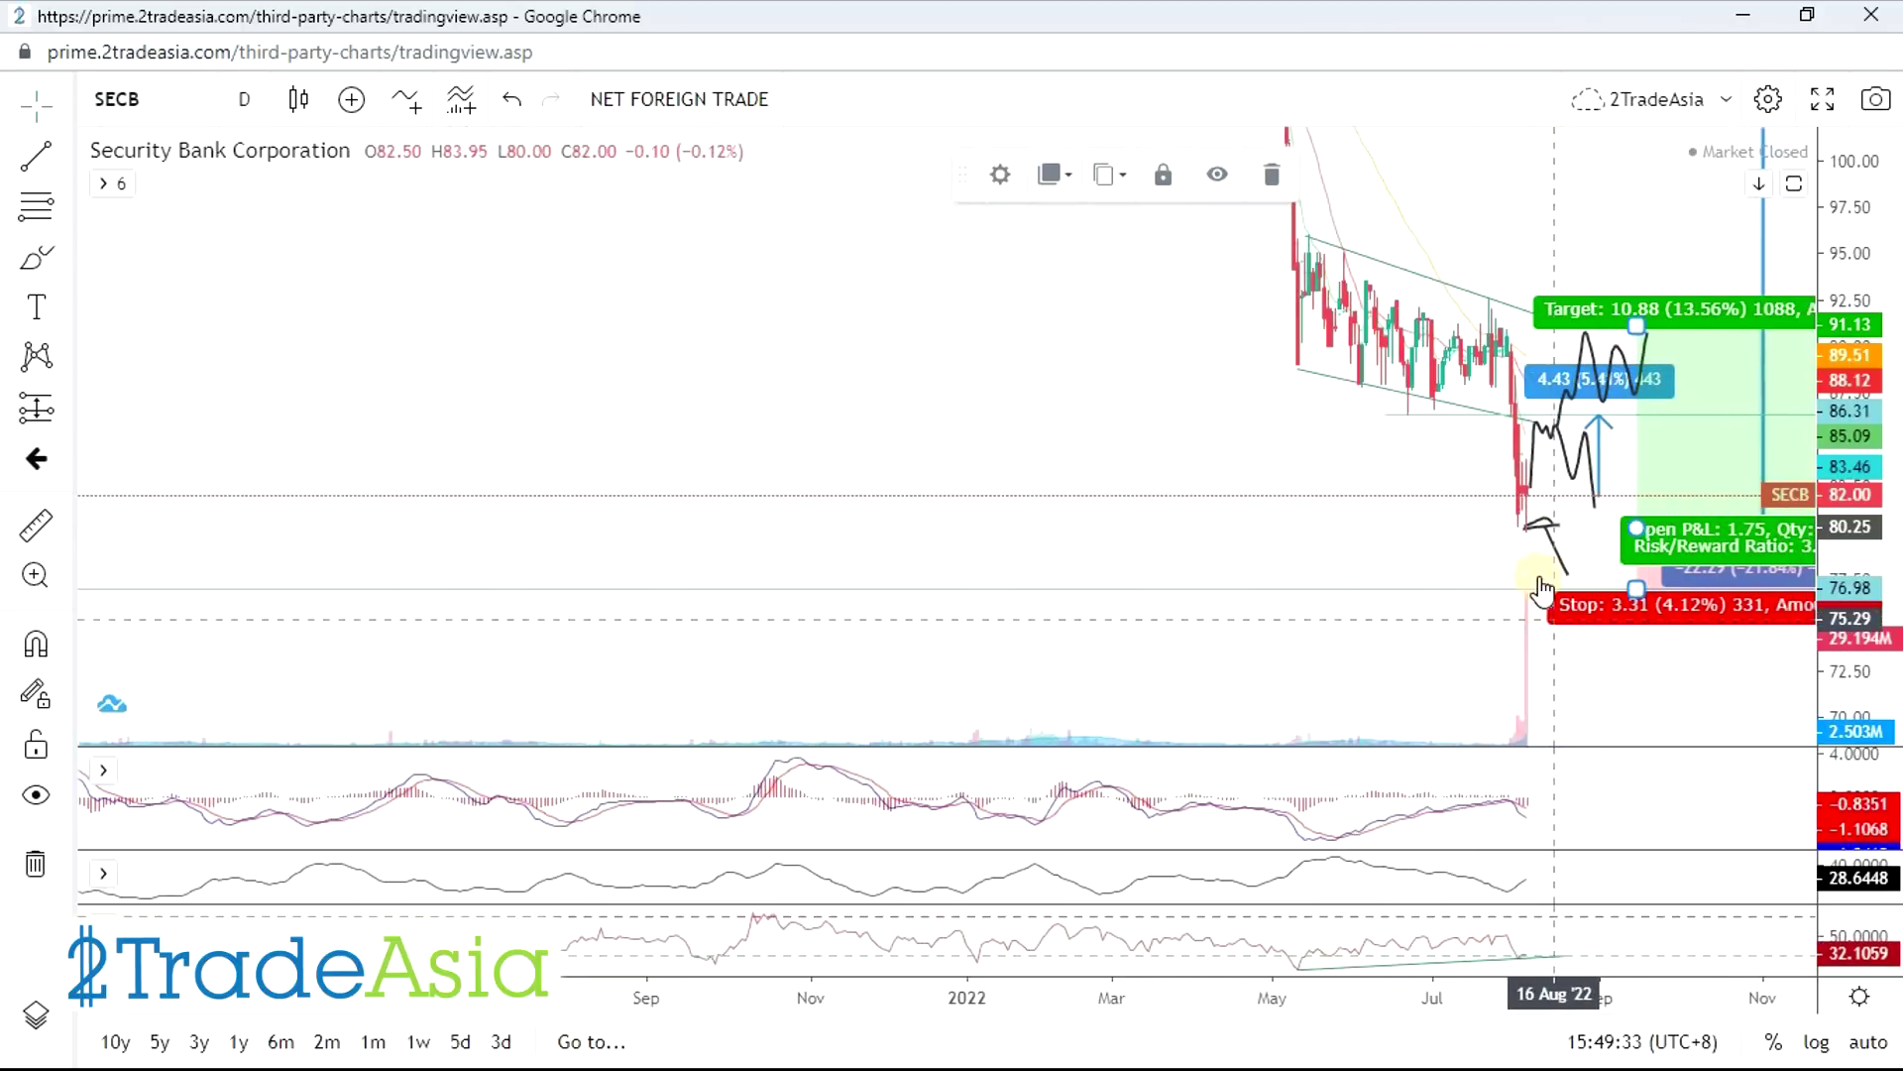
left_click_drag(1636, 591, 1627, 548)
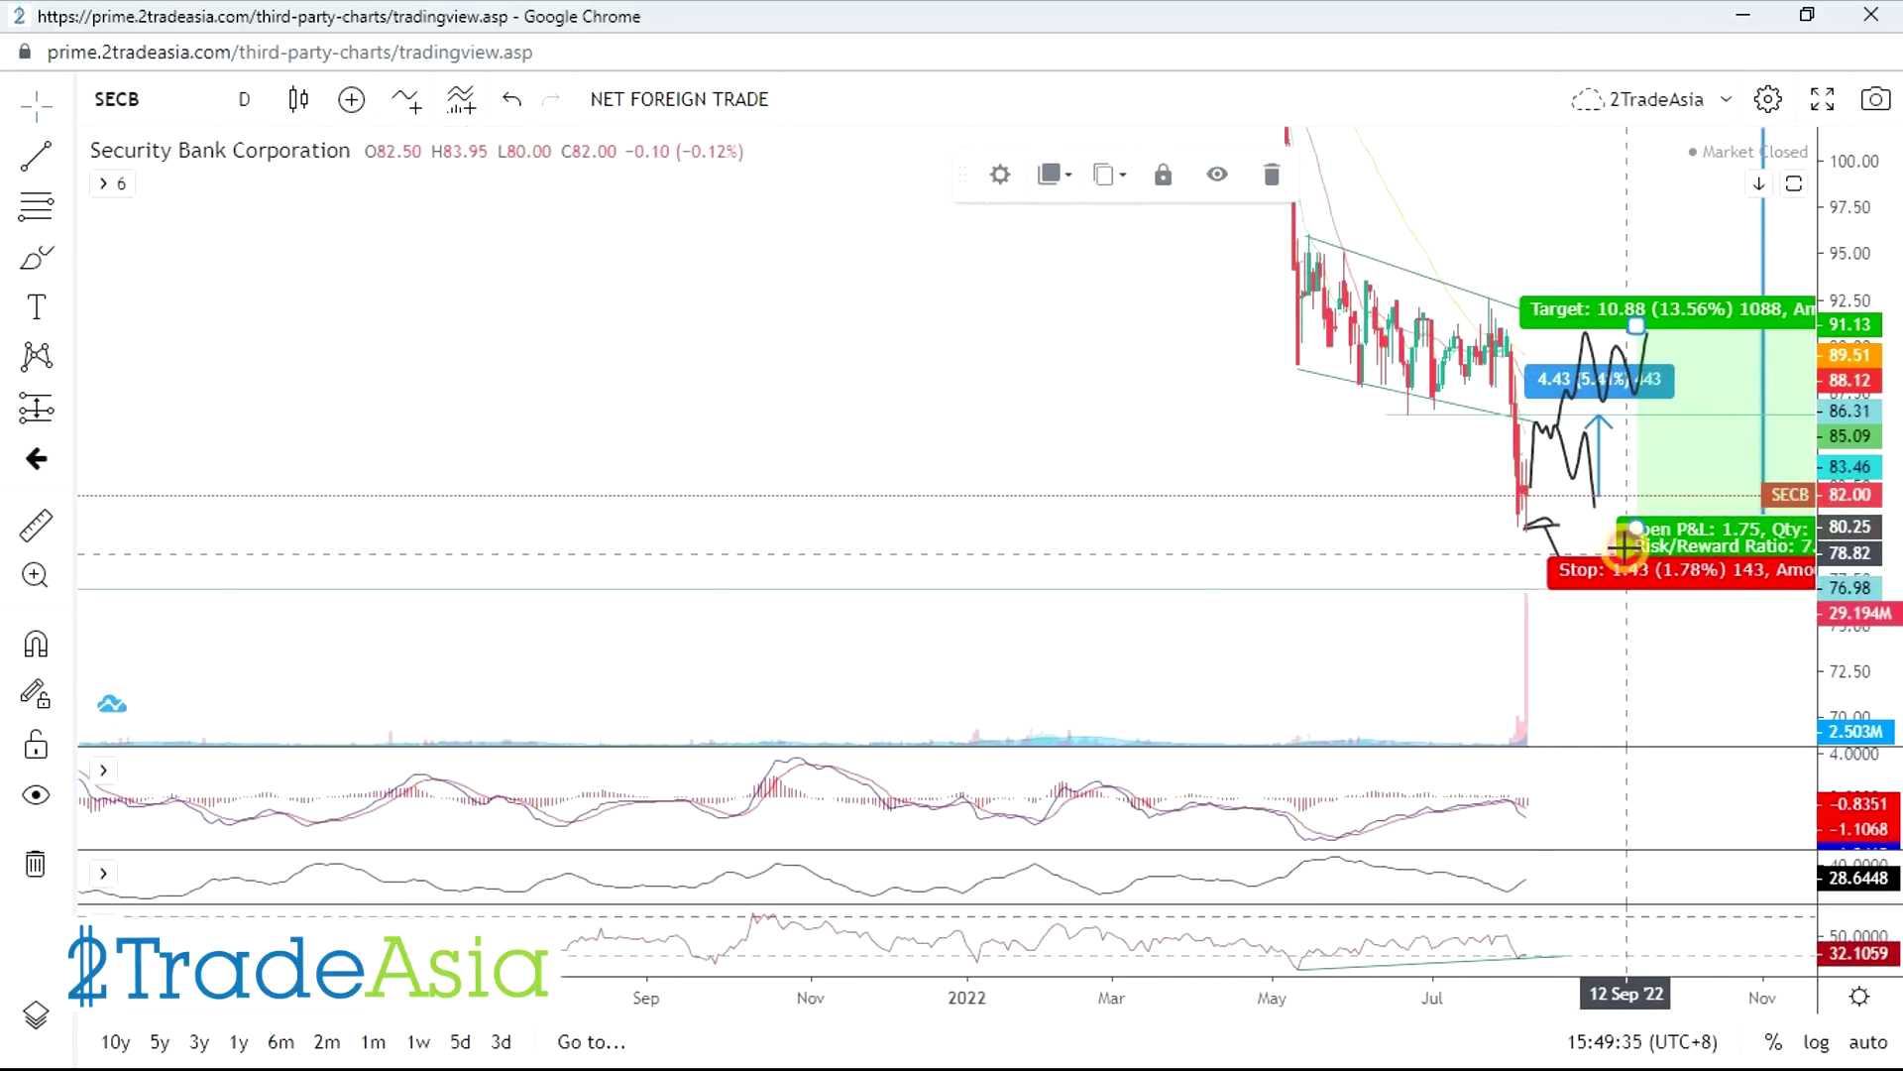
scroll(1503, 664, "down", 2)
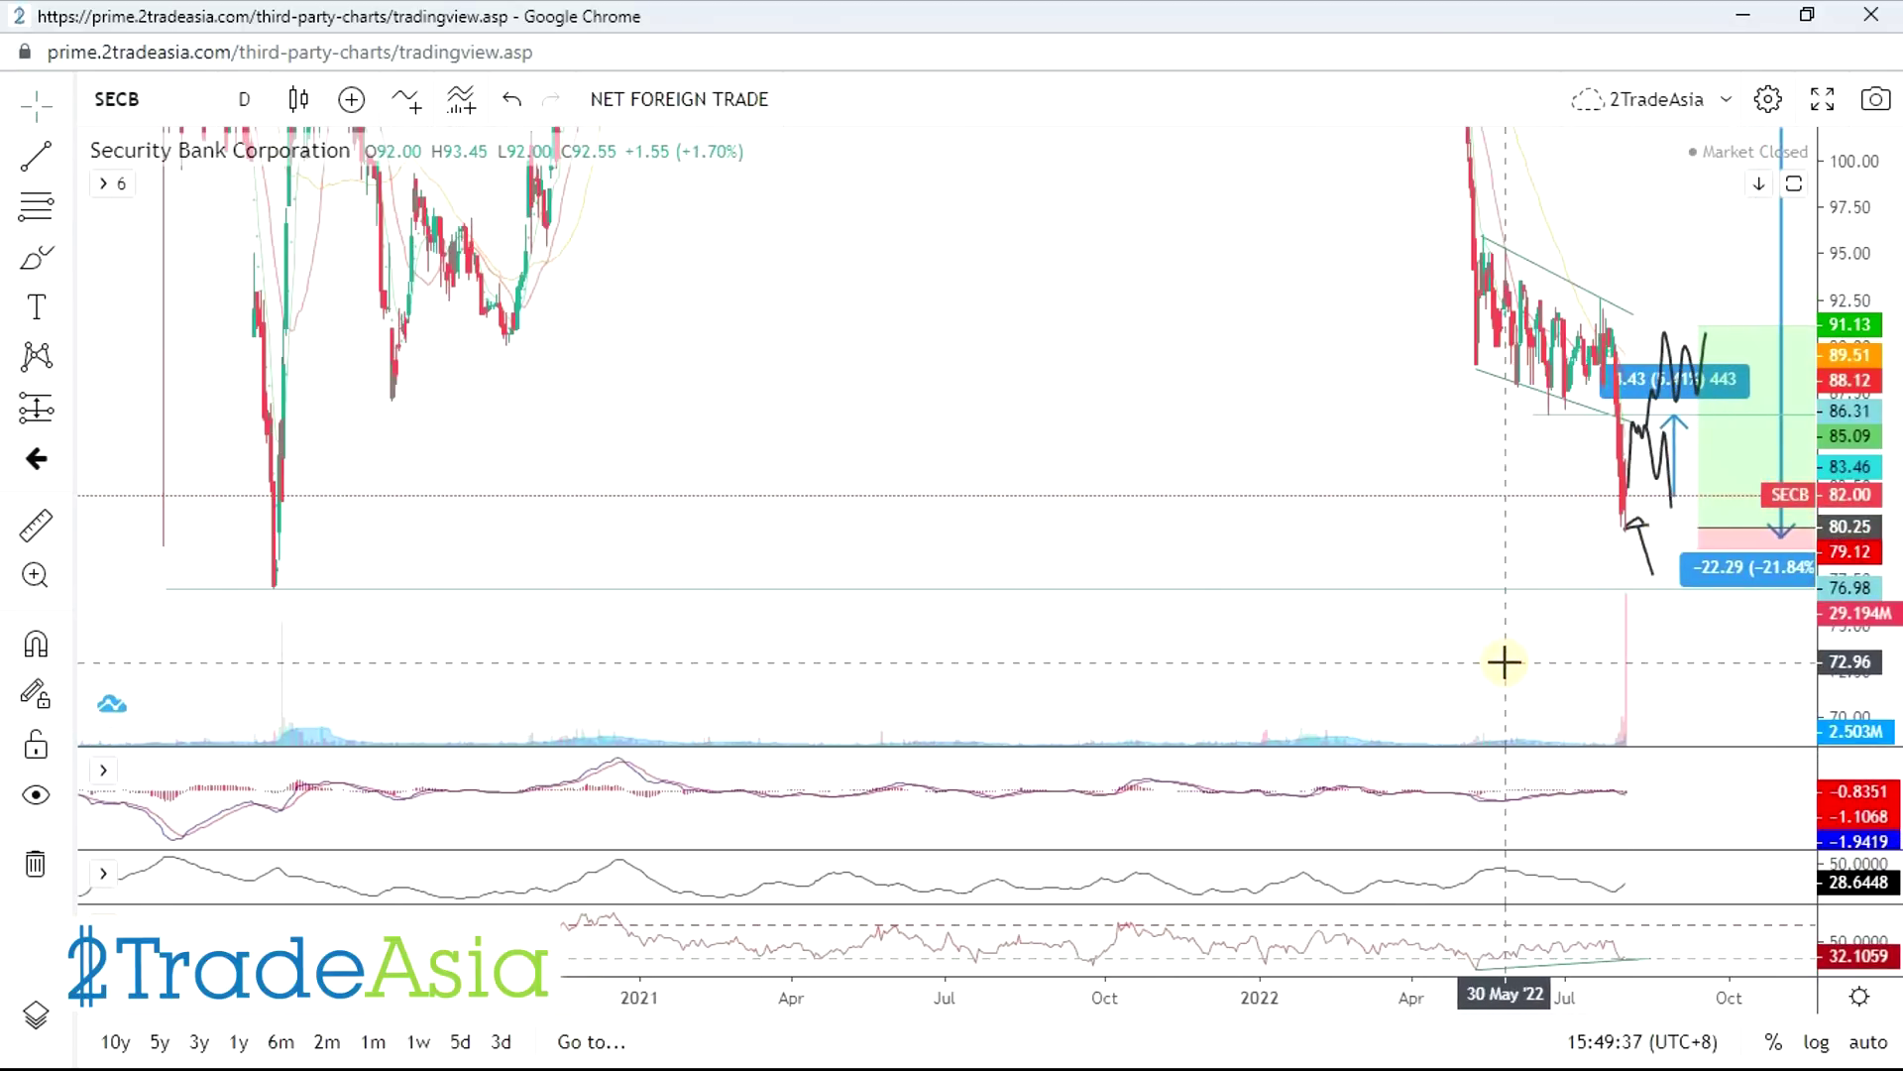
scroll(1505, 662, "up", 1)
scroll(1505, 662, "up", 3)
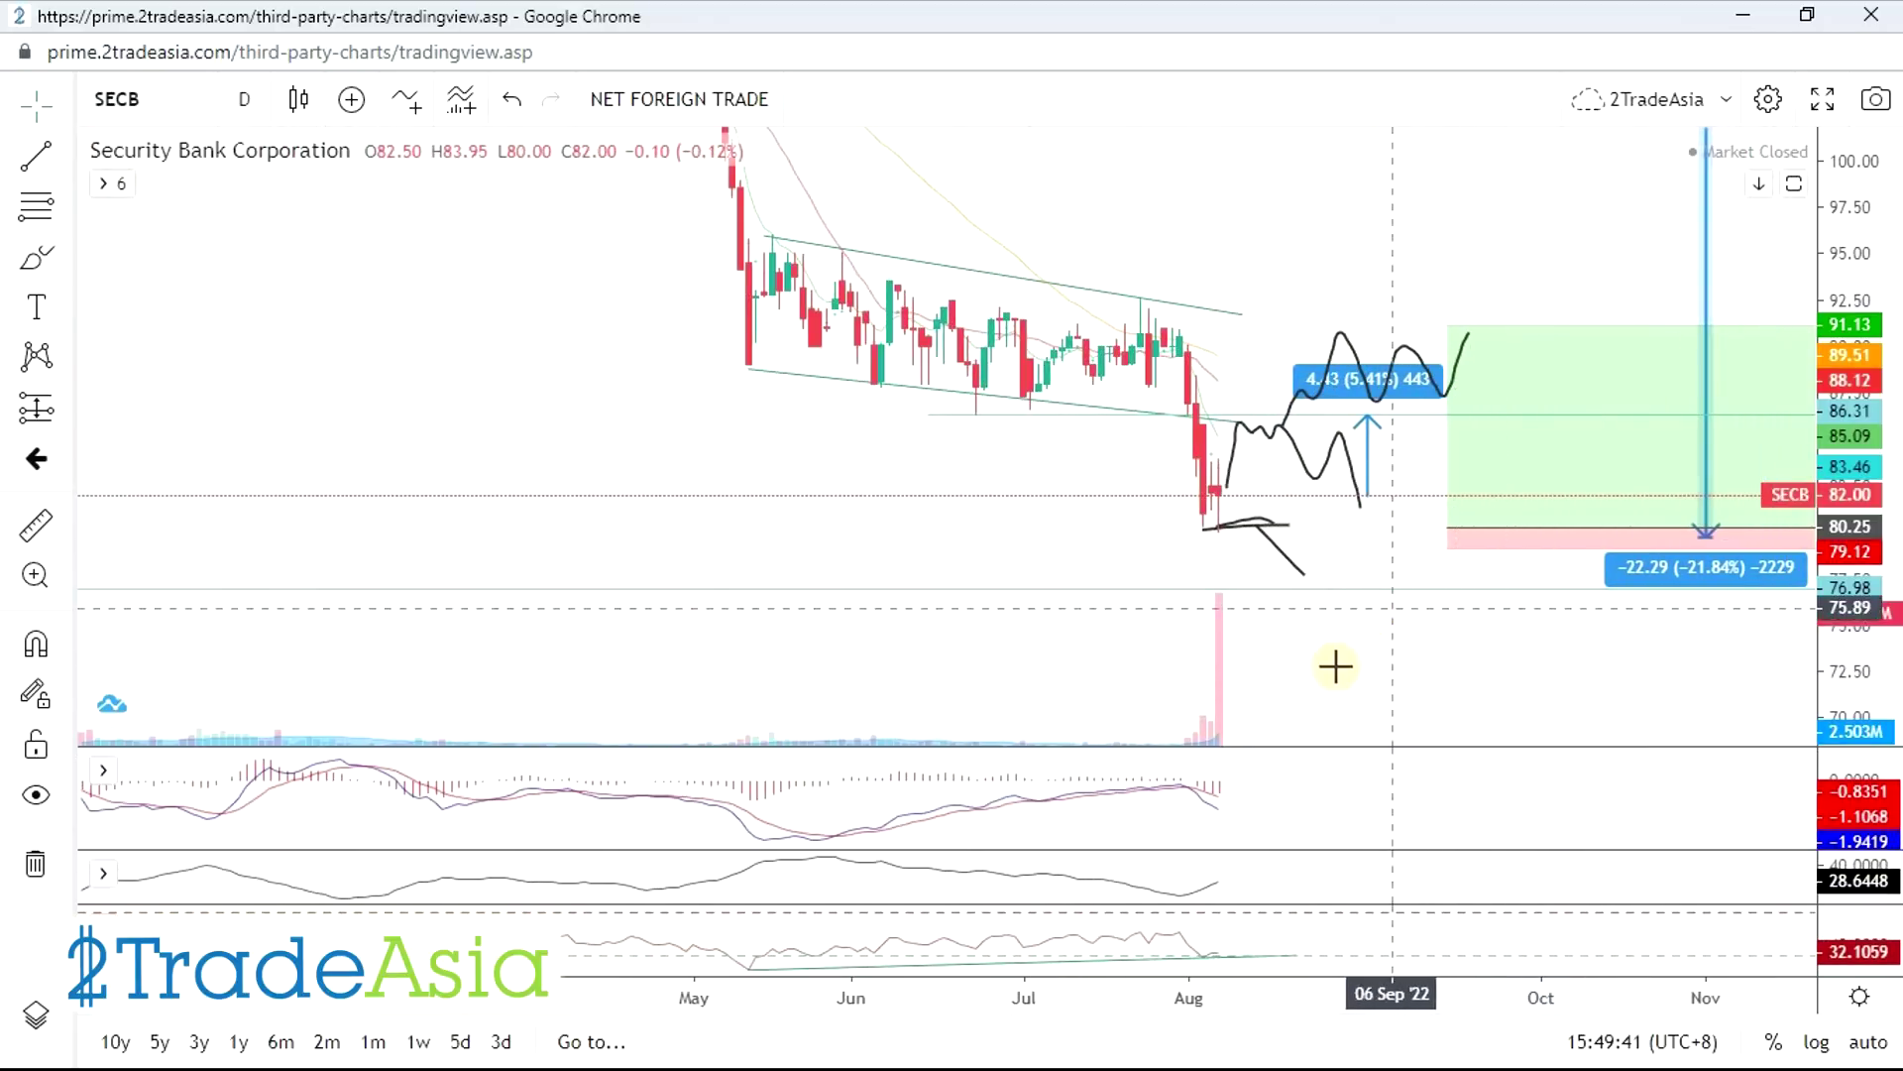
scroll(1336, 647, "up", 1)
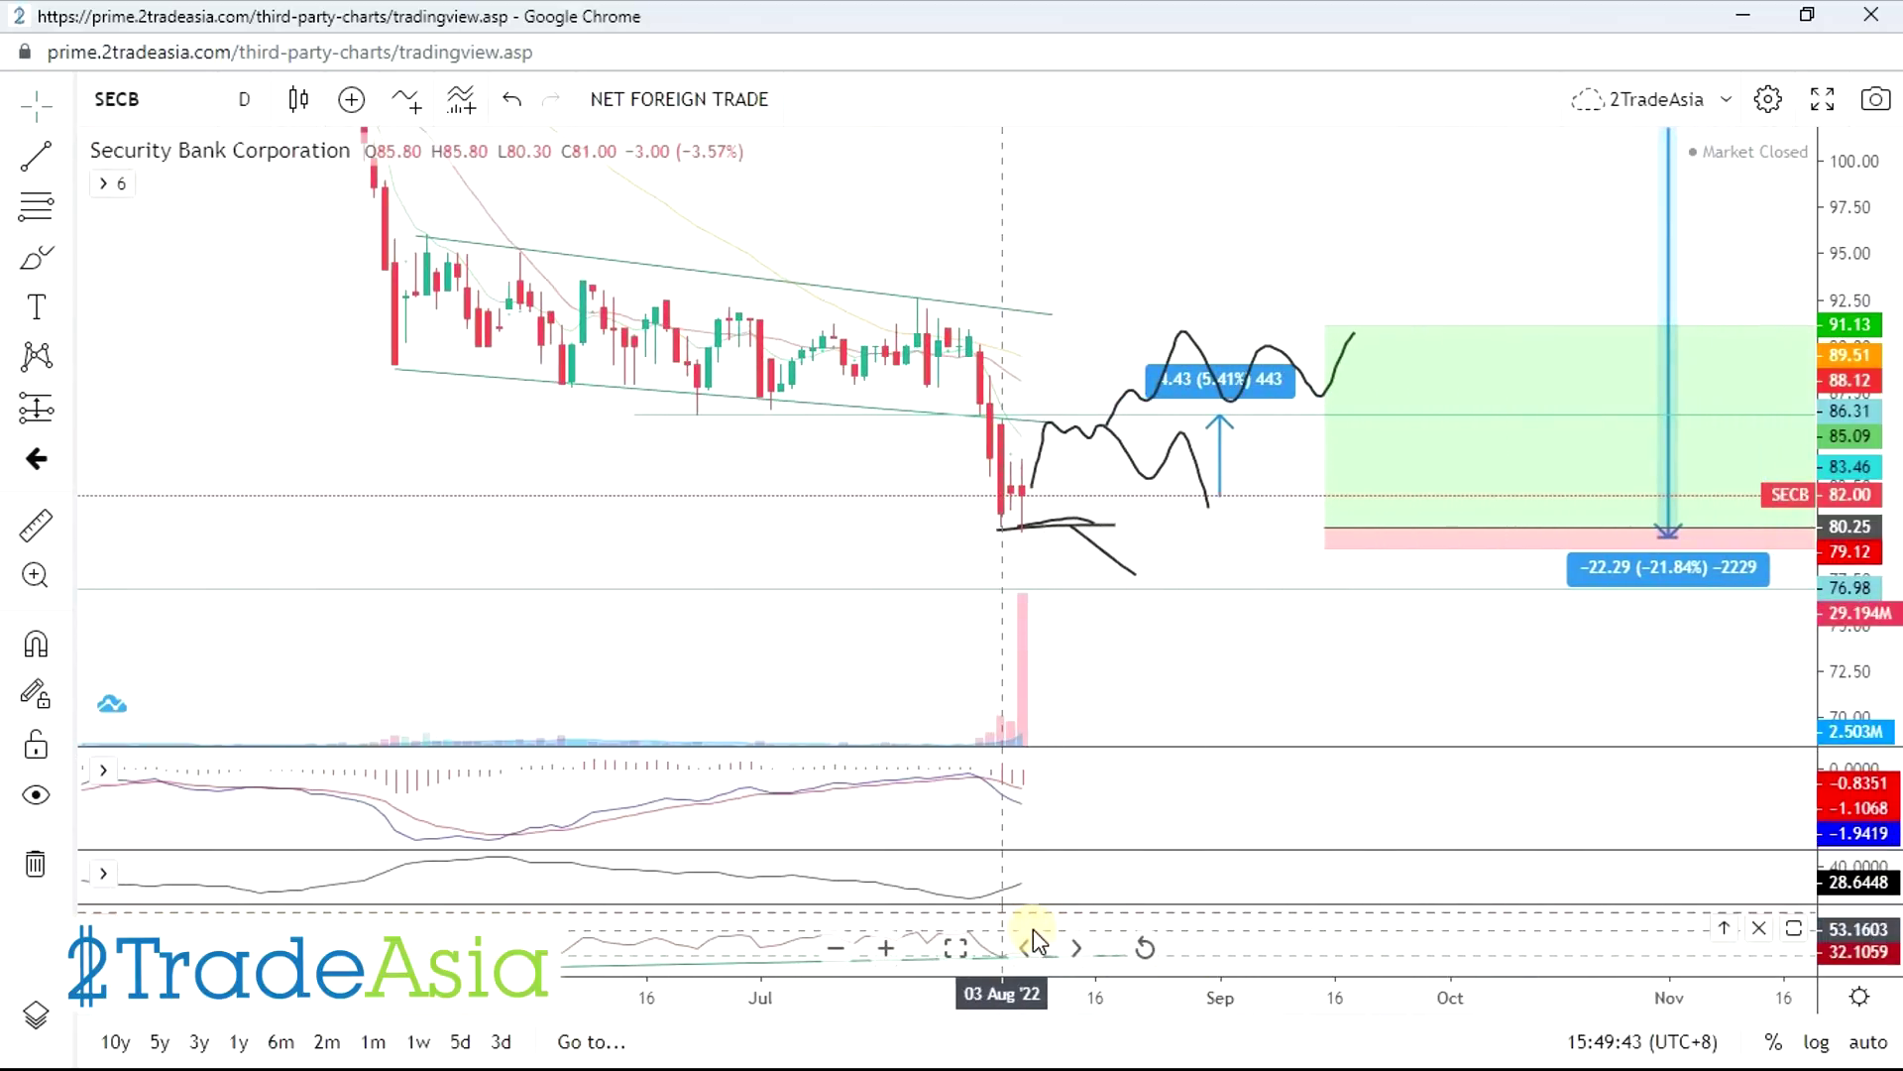
scroll(1223, 654, "down", 2)
scroll(1237, 652, "up", 1)
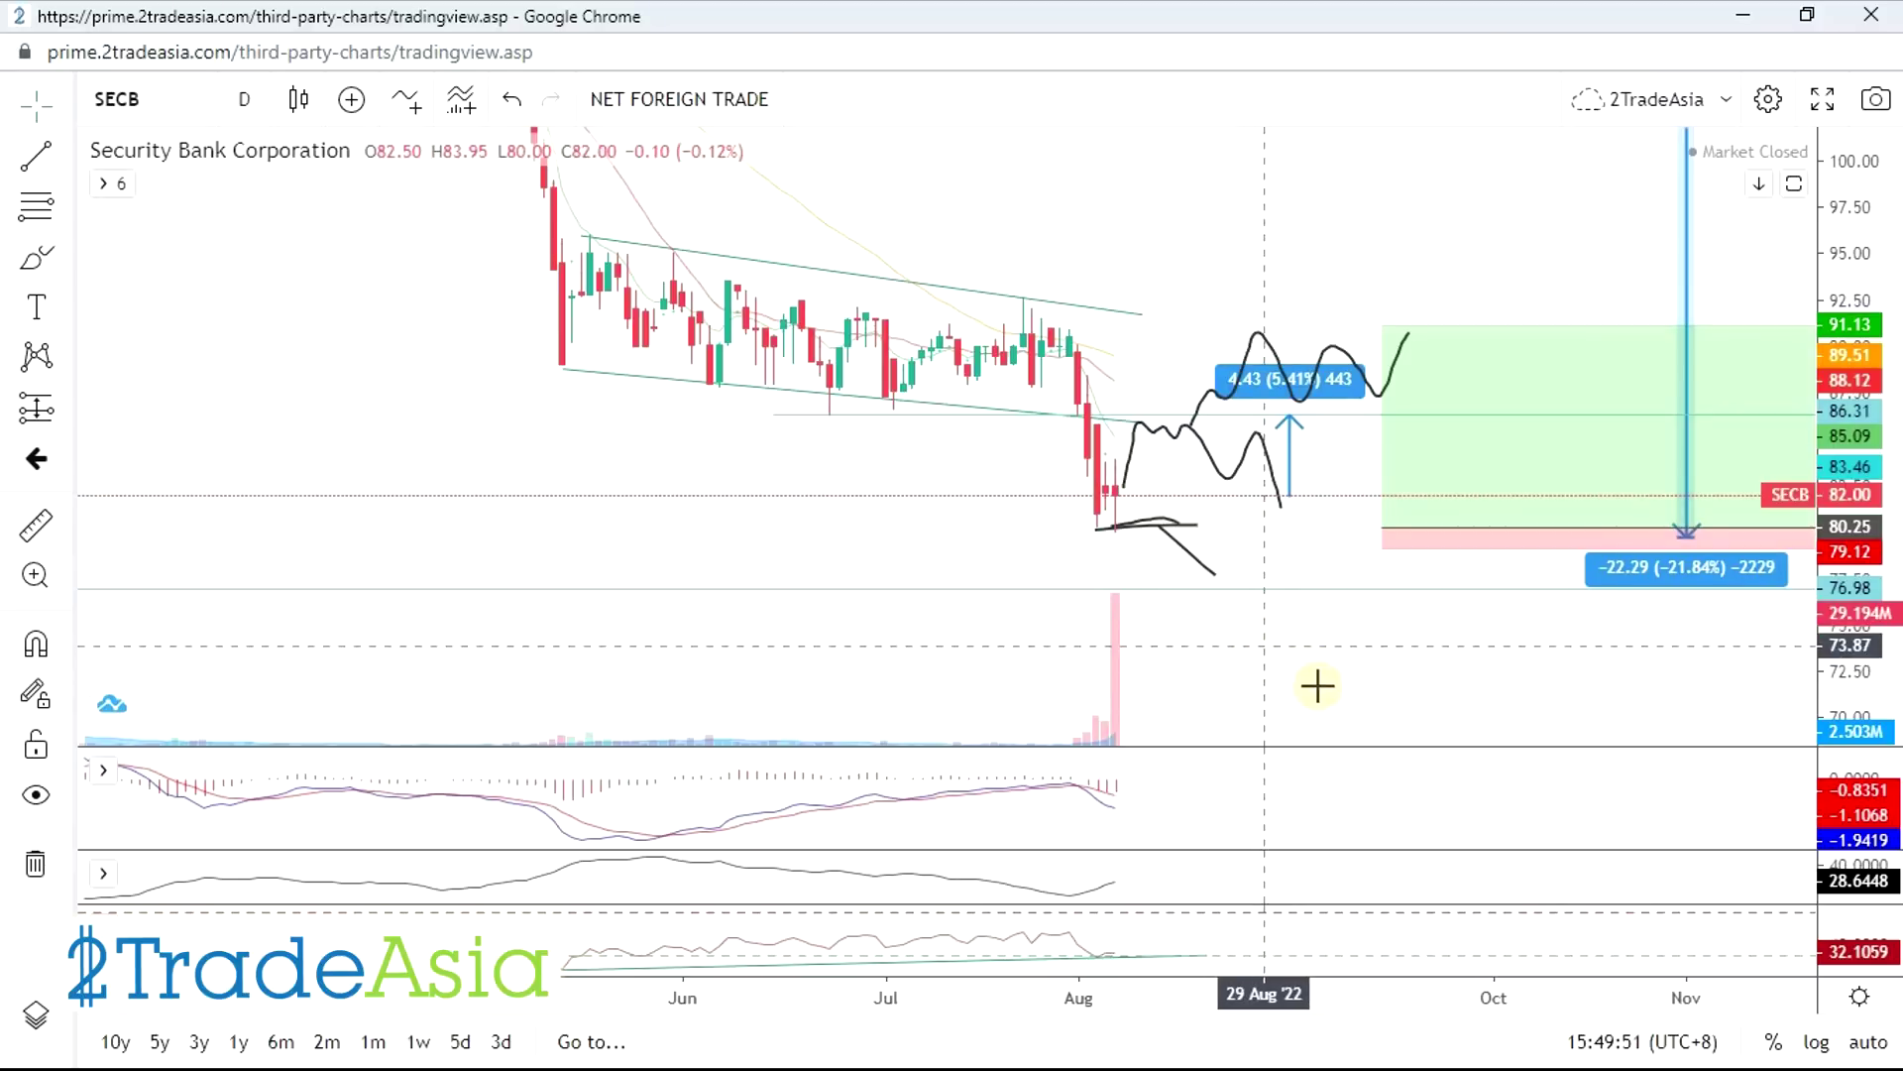
- Switch to the Google Sheets stock comparison and review BDO's profitability ratios, YoY earnings and 2022 income growth
key("alt+Tab")
left_click(1032, 645)
left_click(496, 885)
left_click(166, 662)
left_click_drag(181, 675, 382, 691)
left_click(514, 694)
left_click(684, 692)
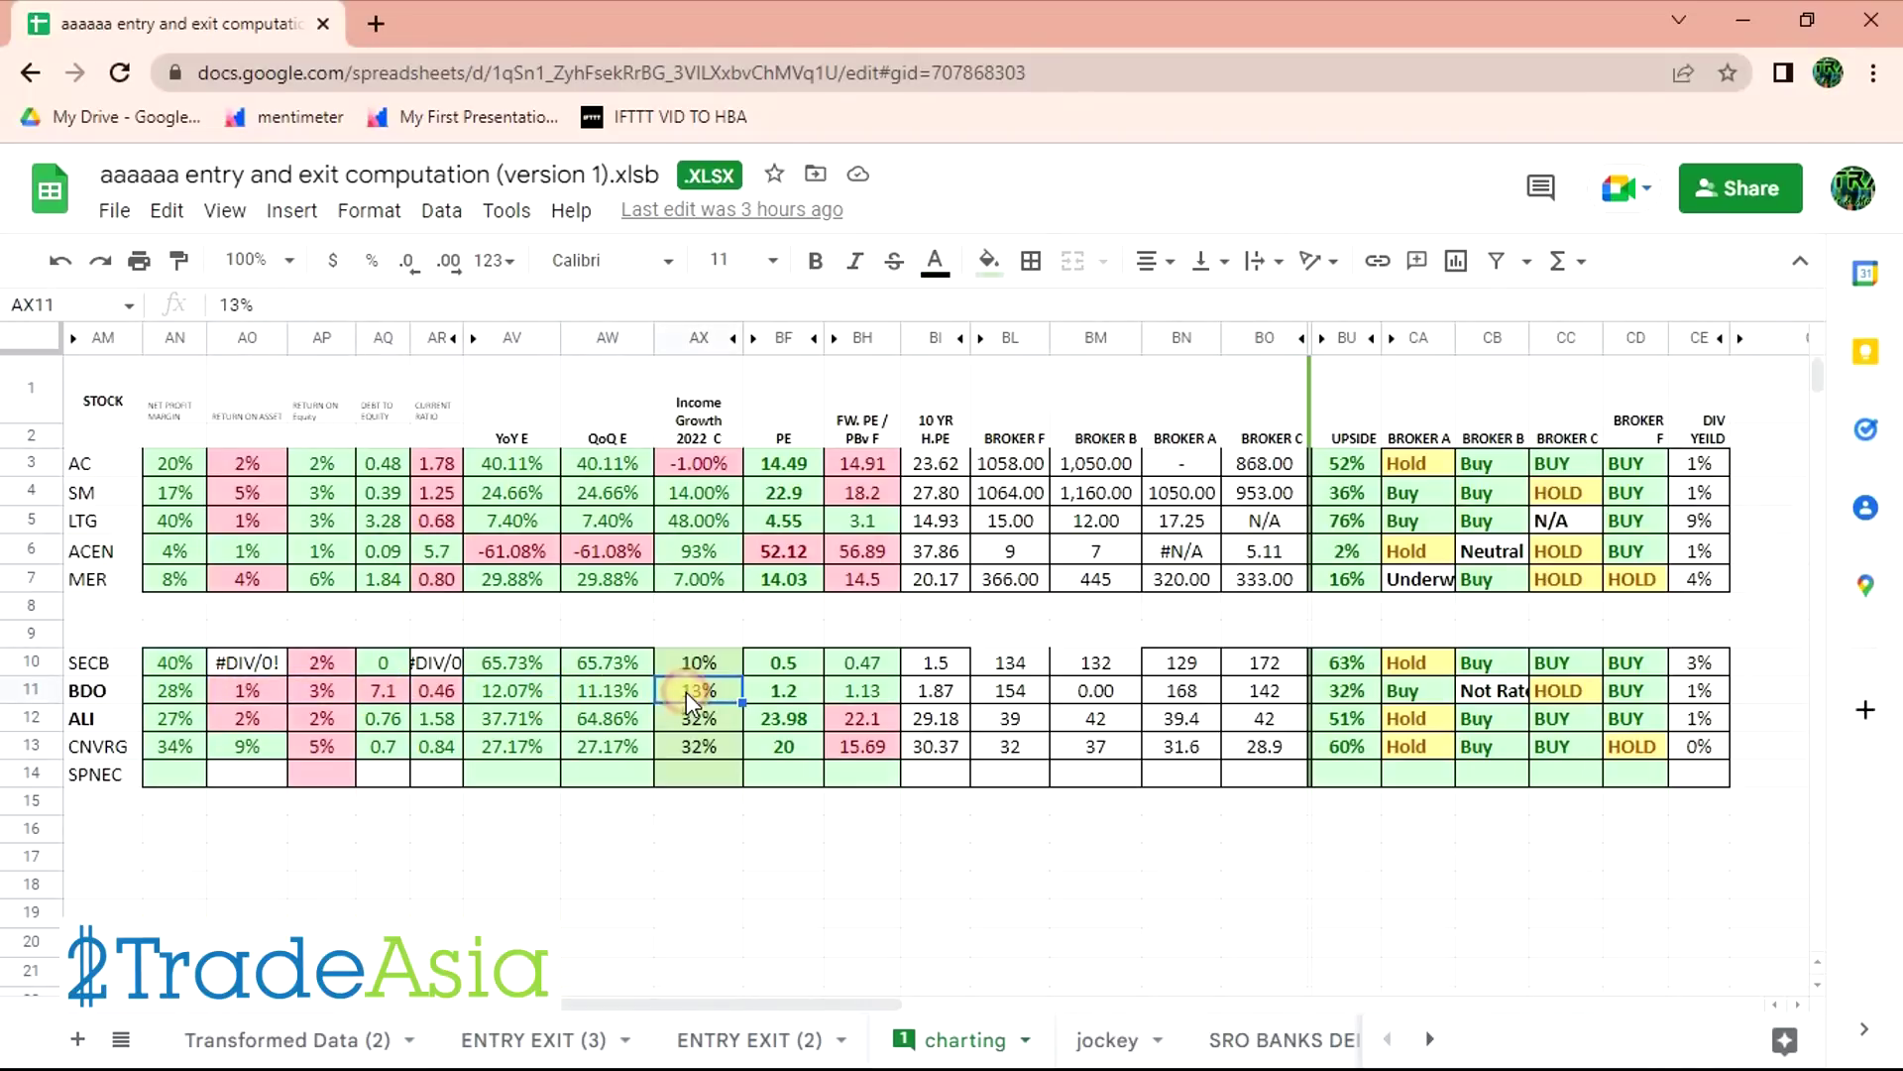
left_click(495, 698)
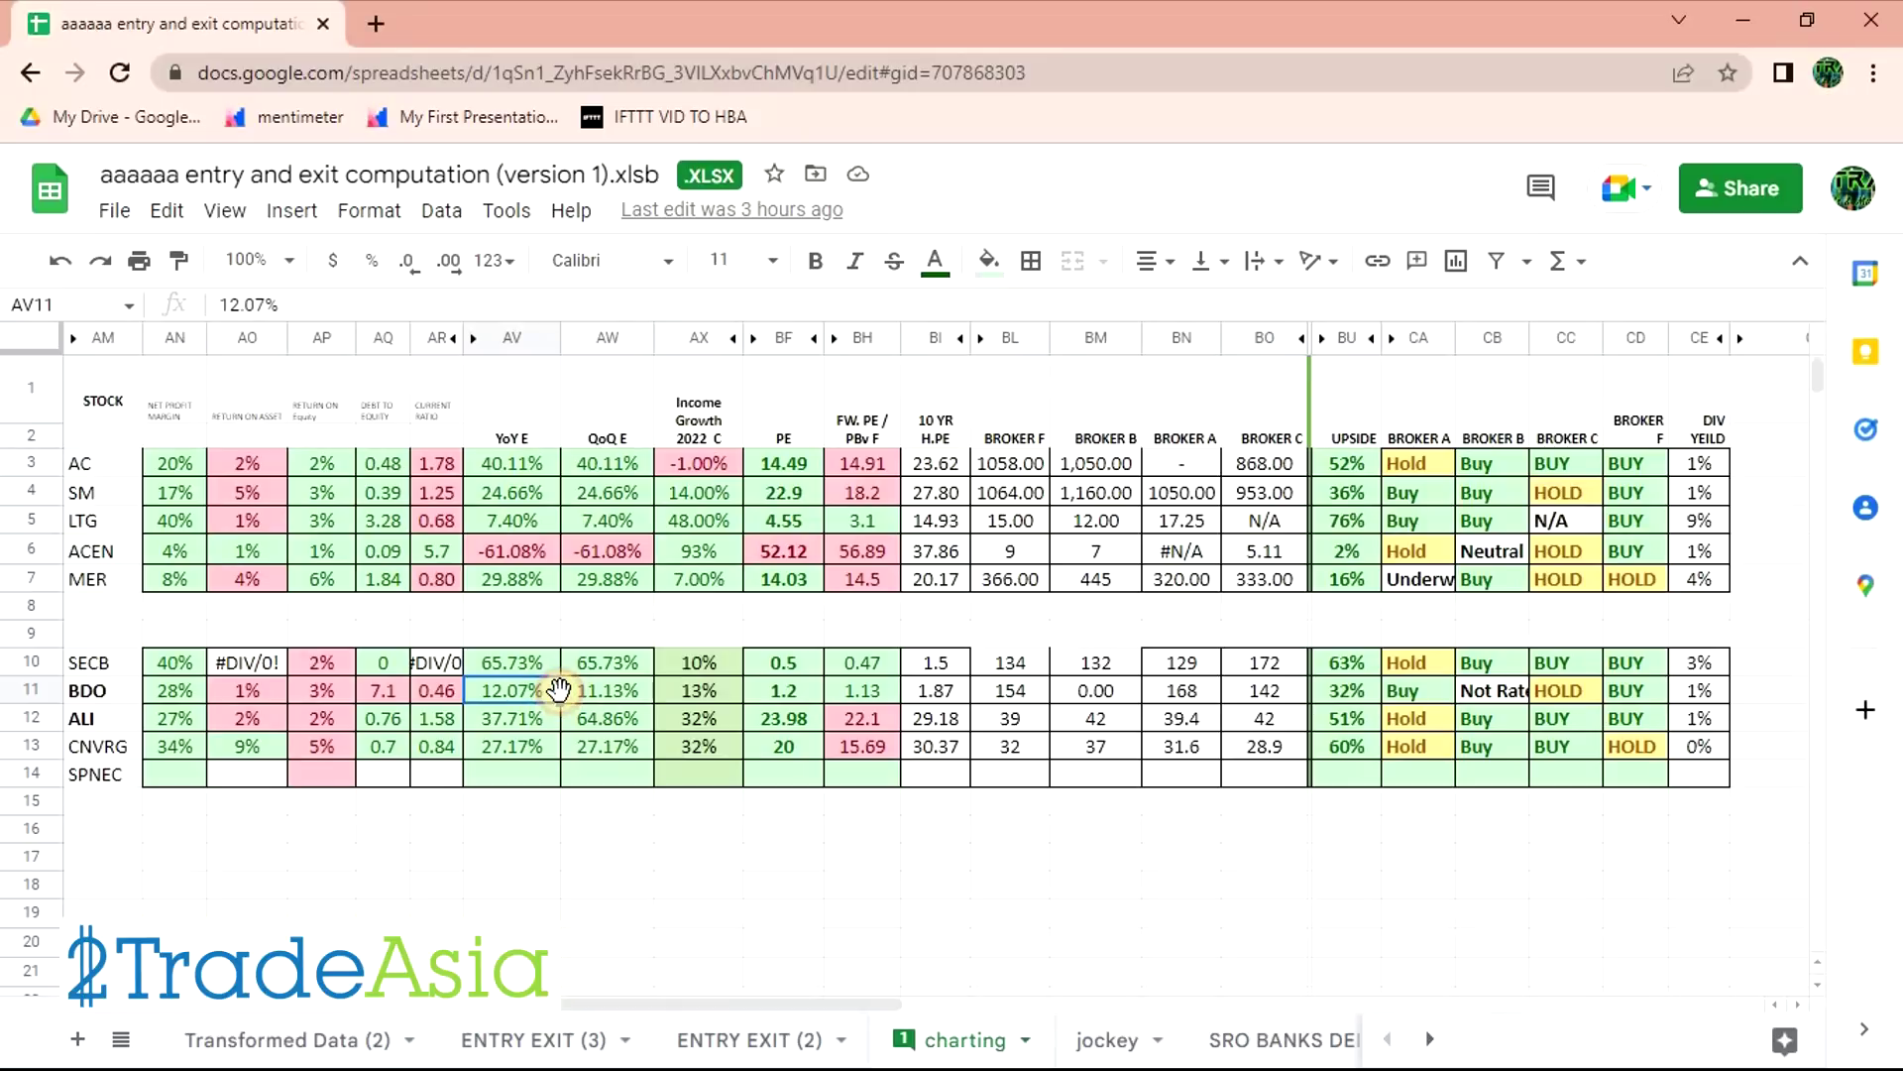
left_click(716, 688)
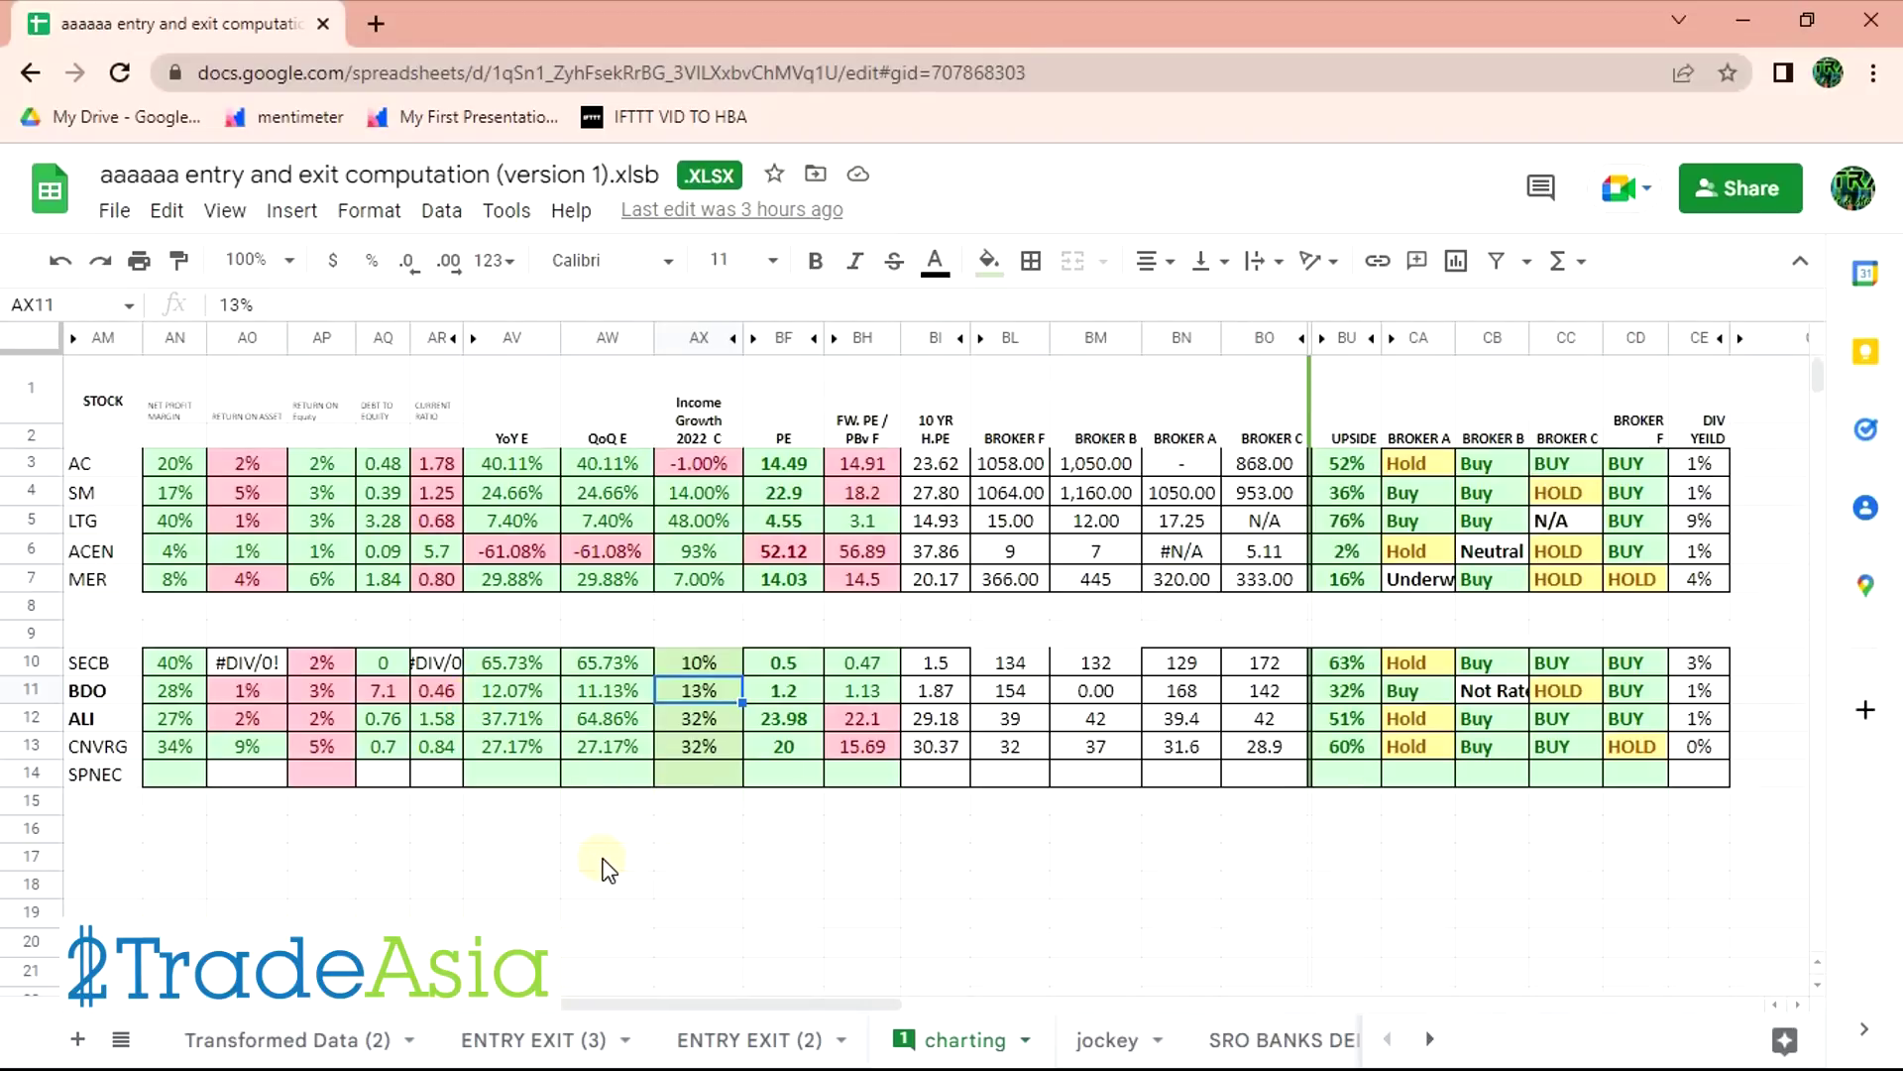
- Compare SECB's YoY and QoQ earnings with its 2022 income growth in row 10
left_click_drag(504, 658, 569, 658)
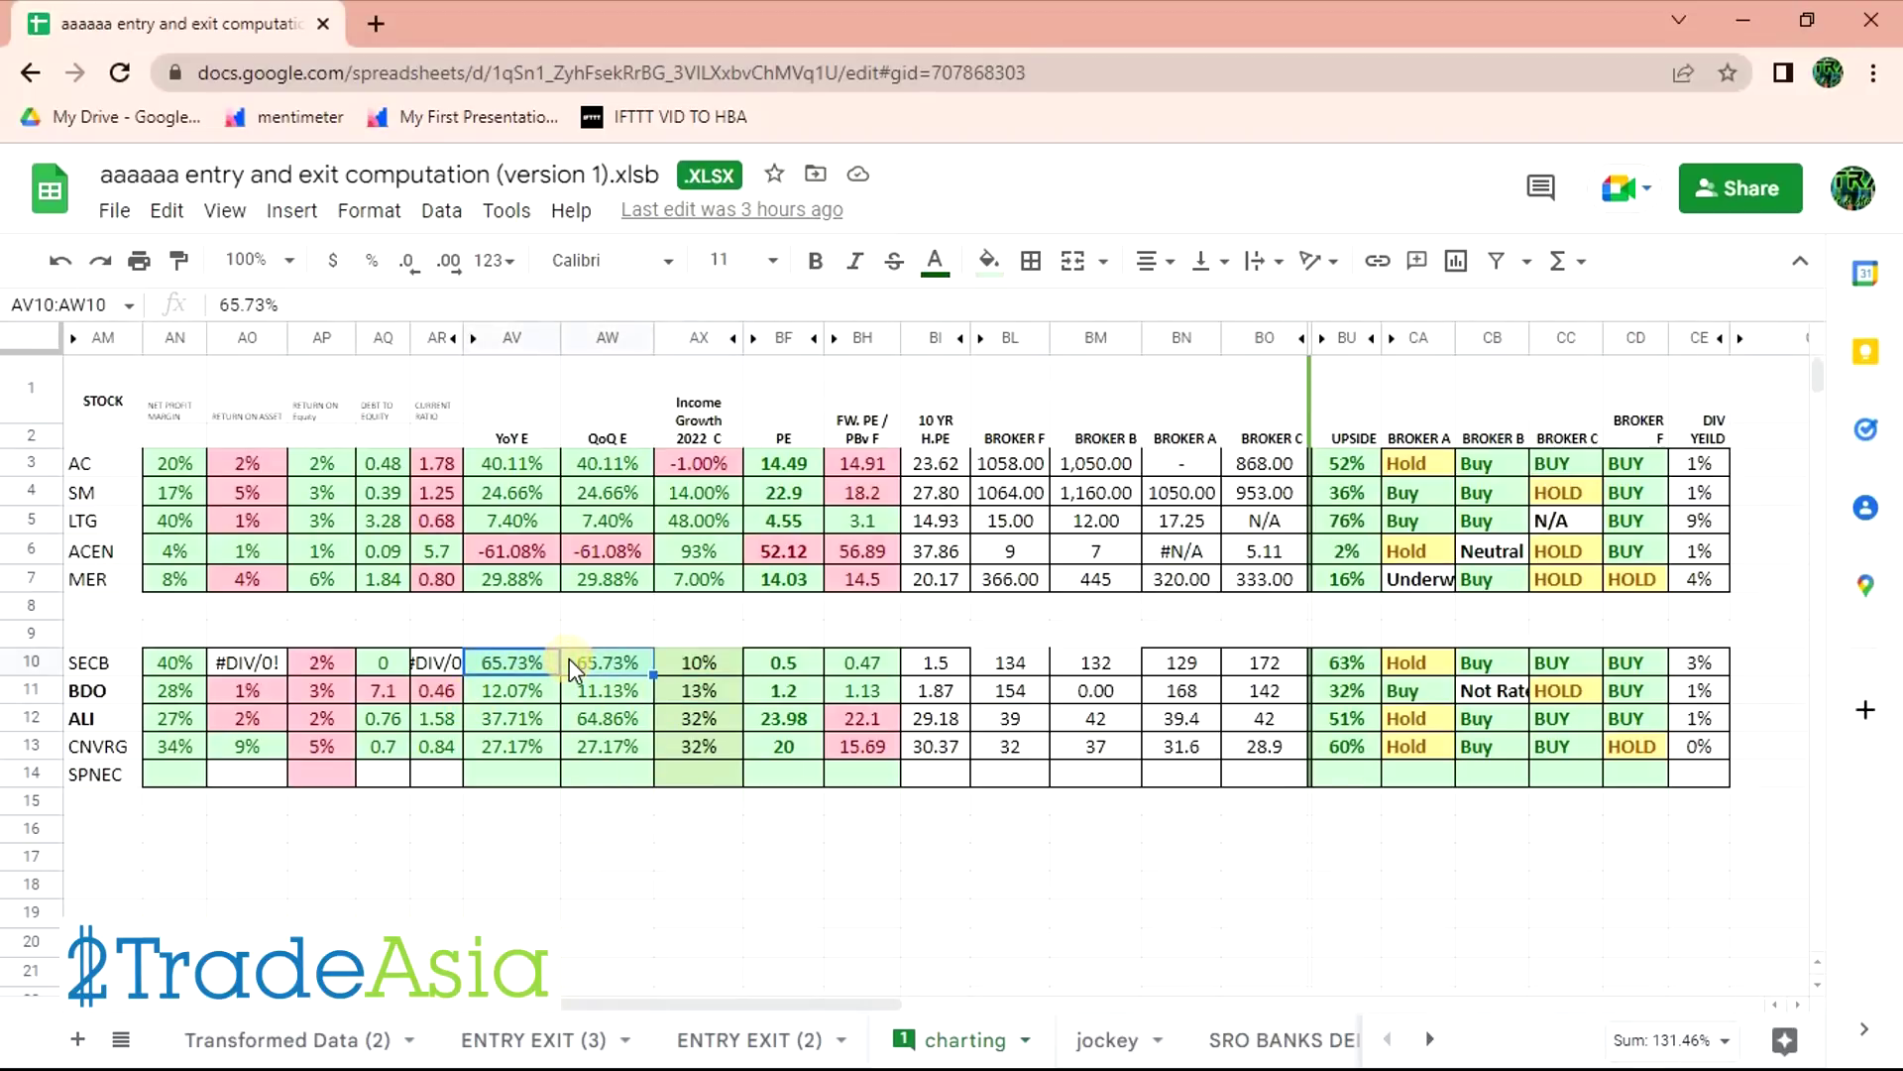
key("shift+Left")
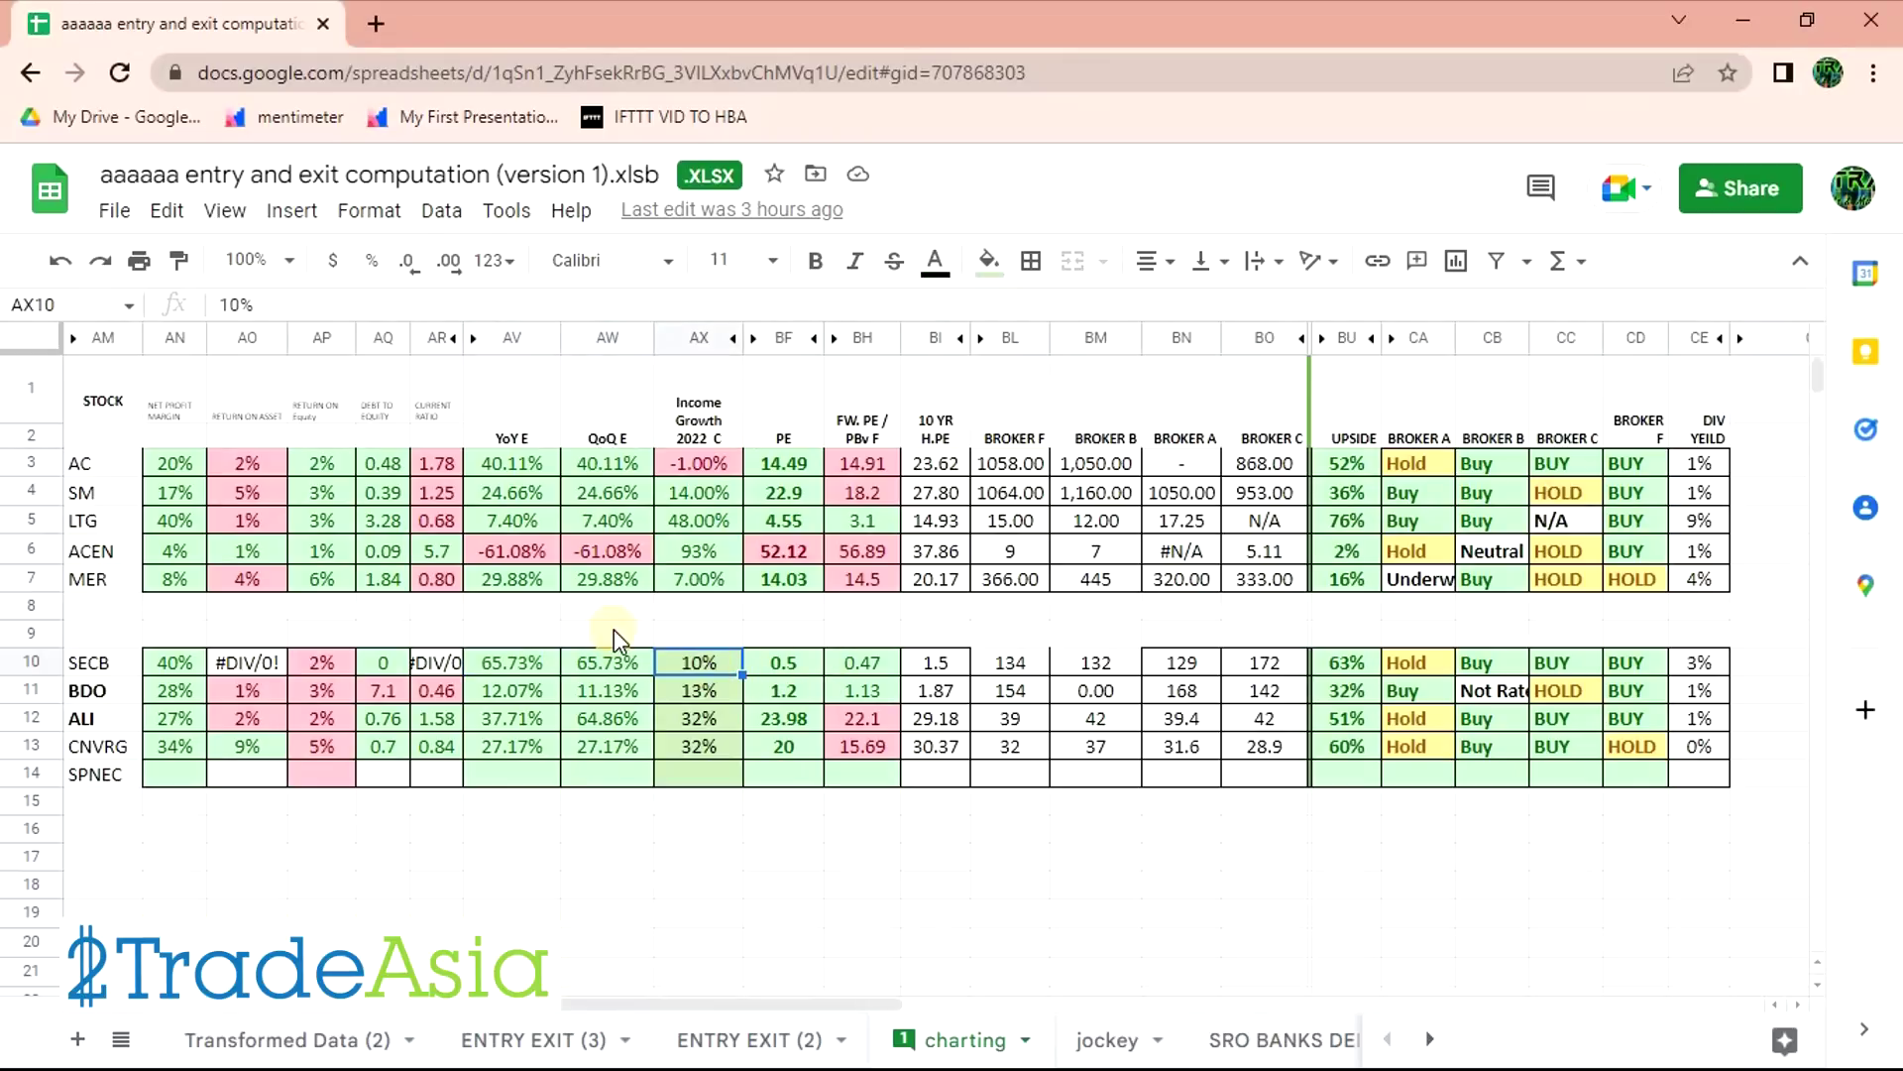
key("shift+Right")
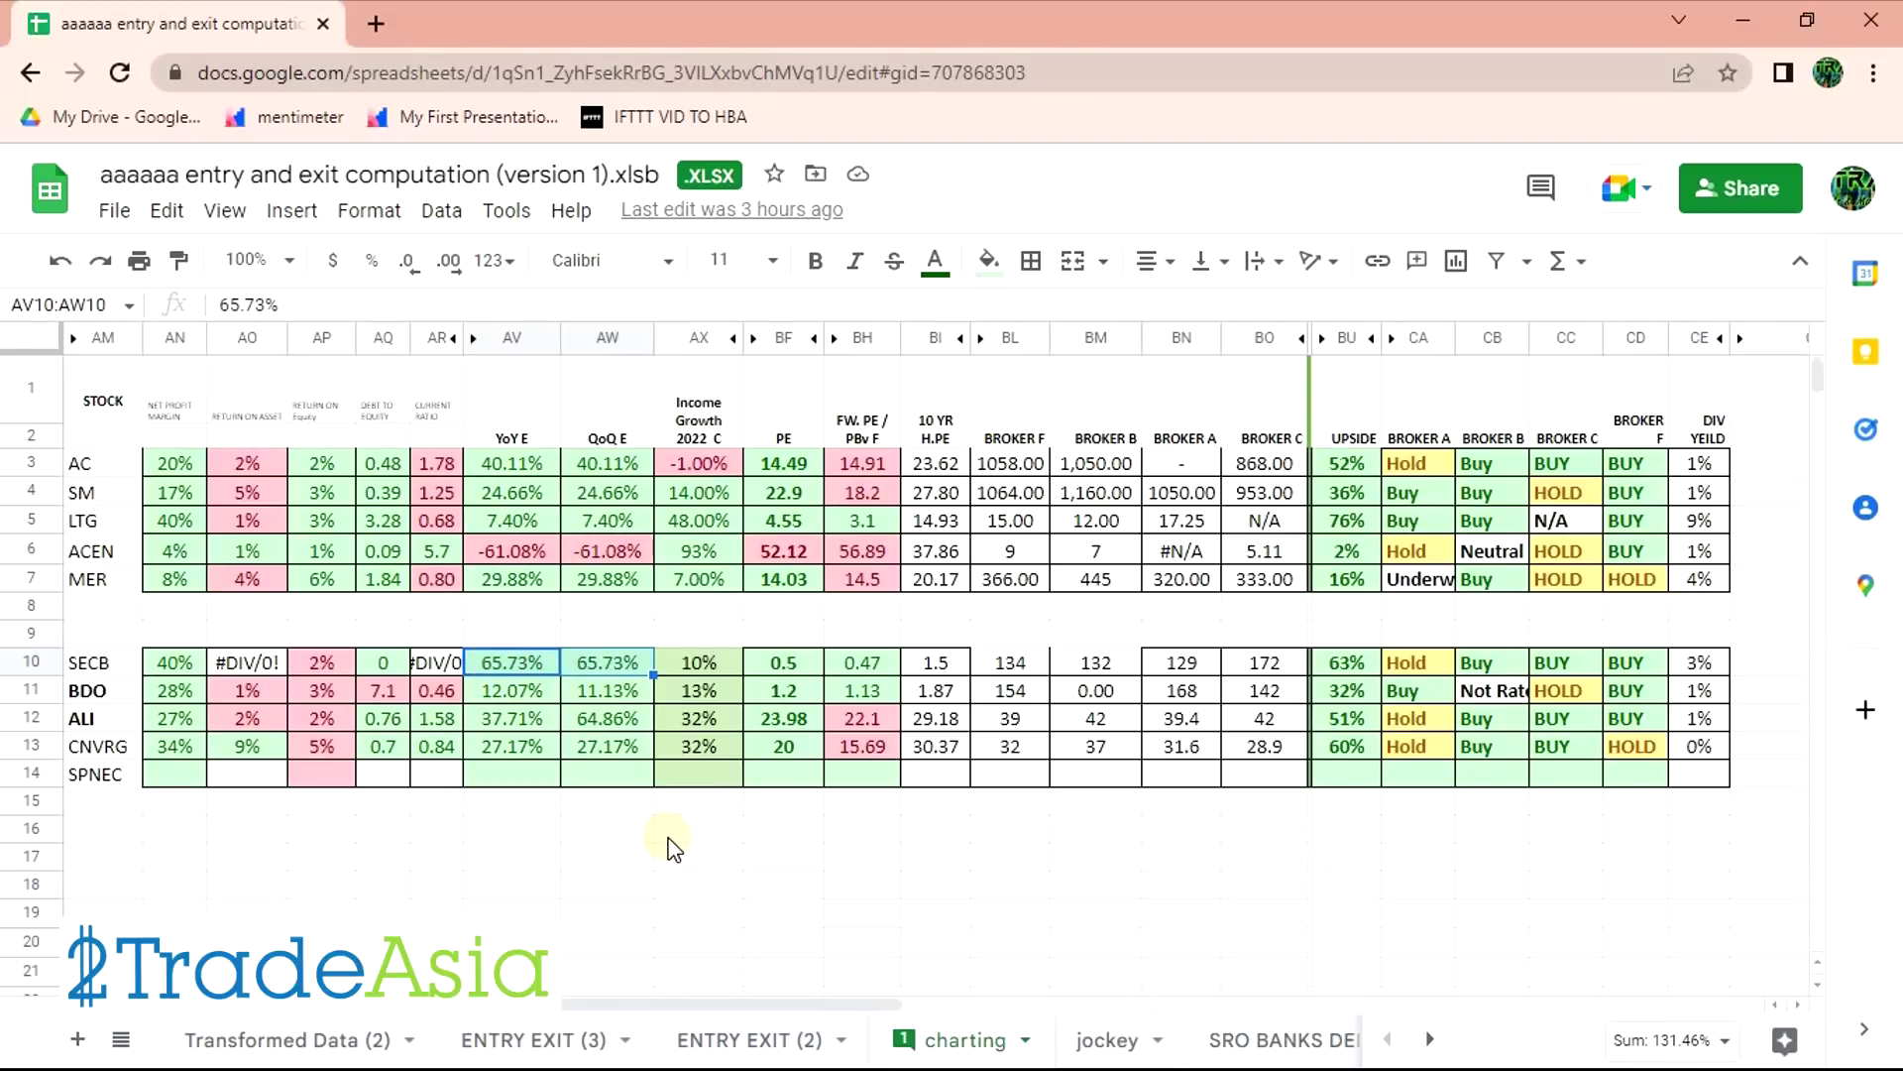
left_click(525, 667)
left_click(587, 664, "shift")
left_click(680, 658)
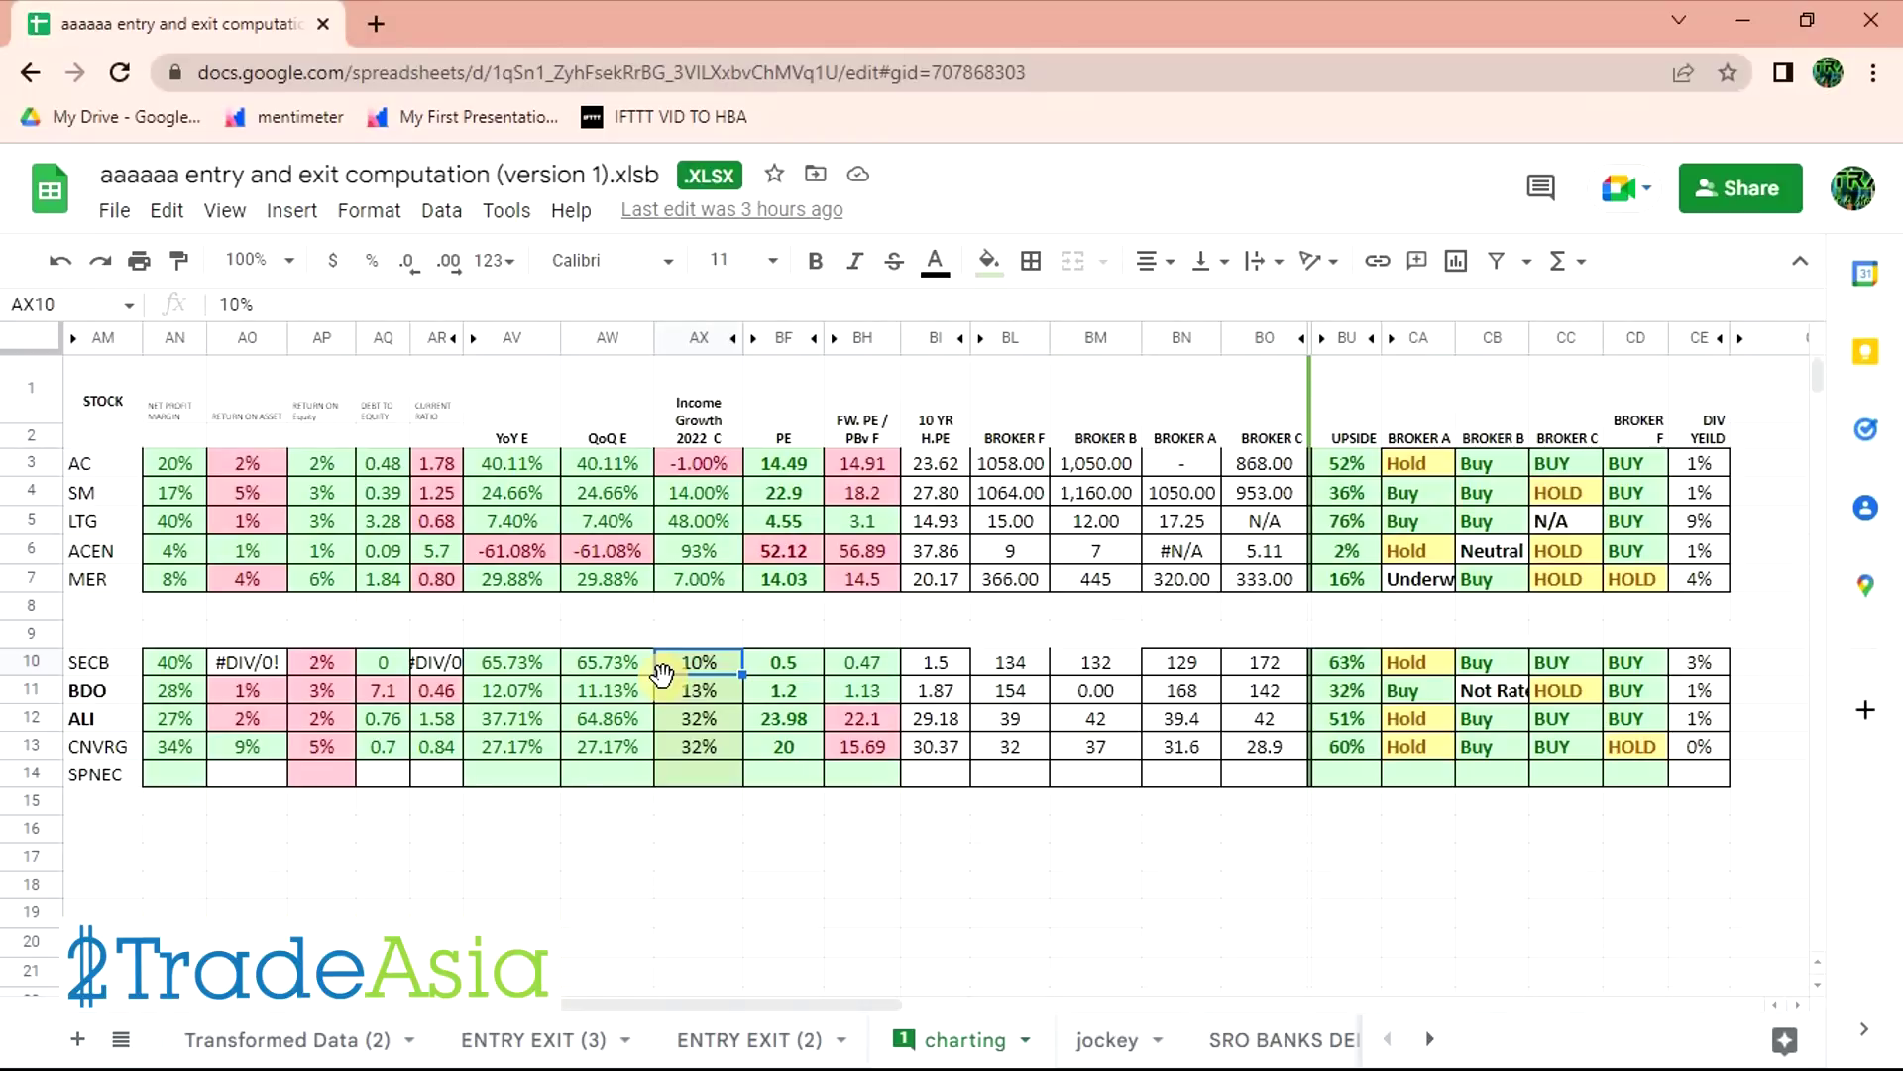
left_click_drag(521, 659, 625, 656)
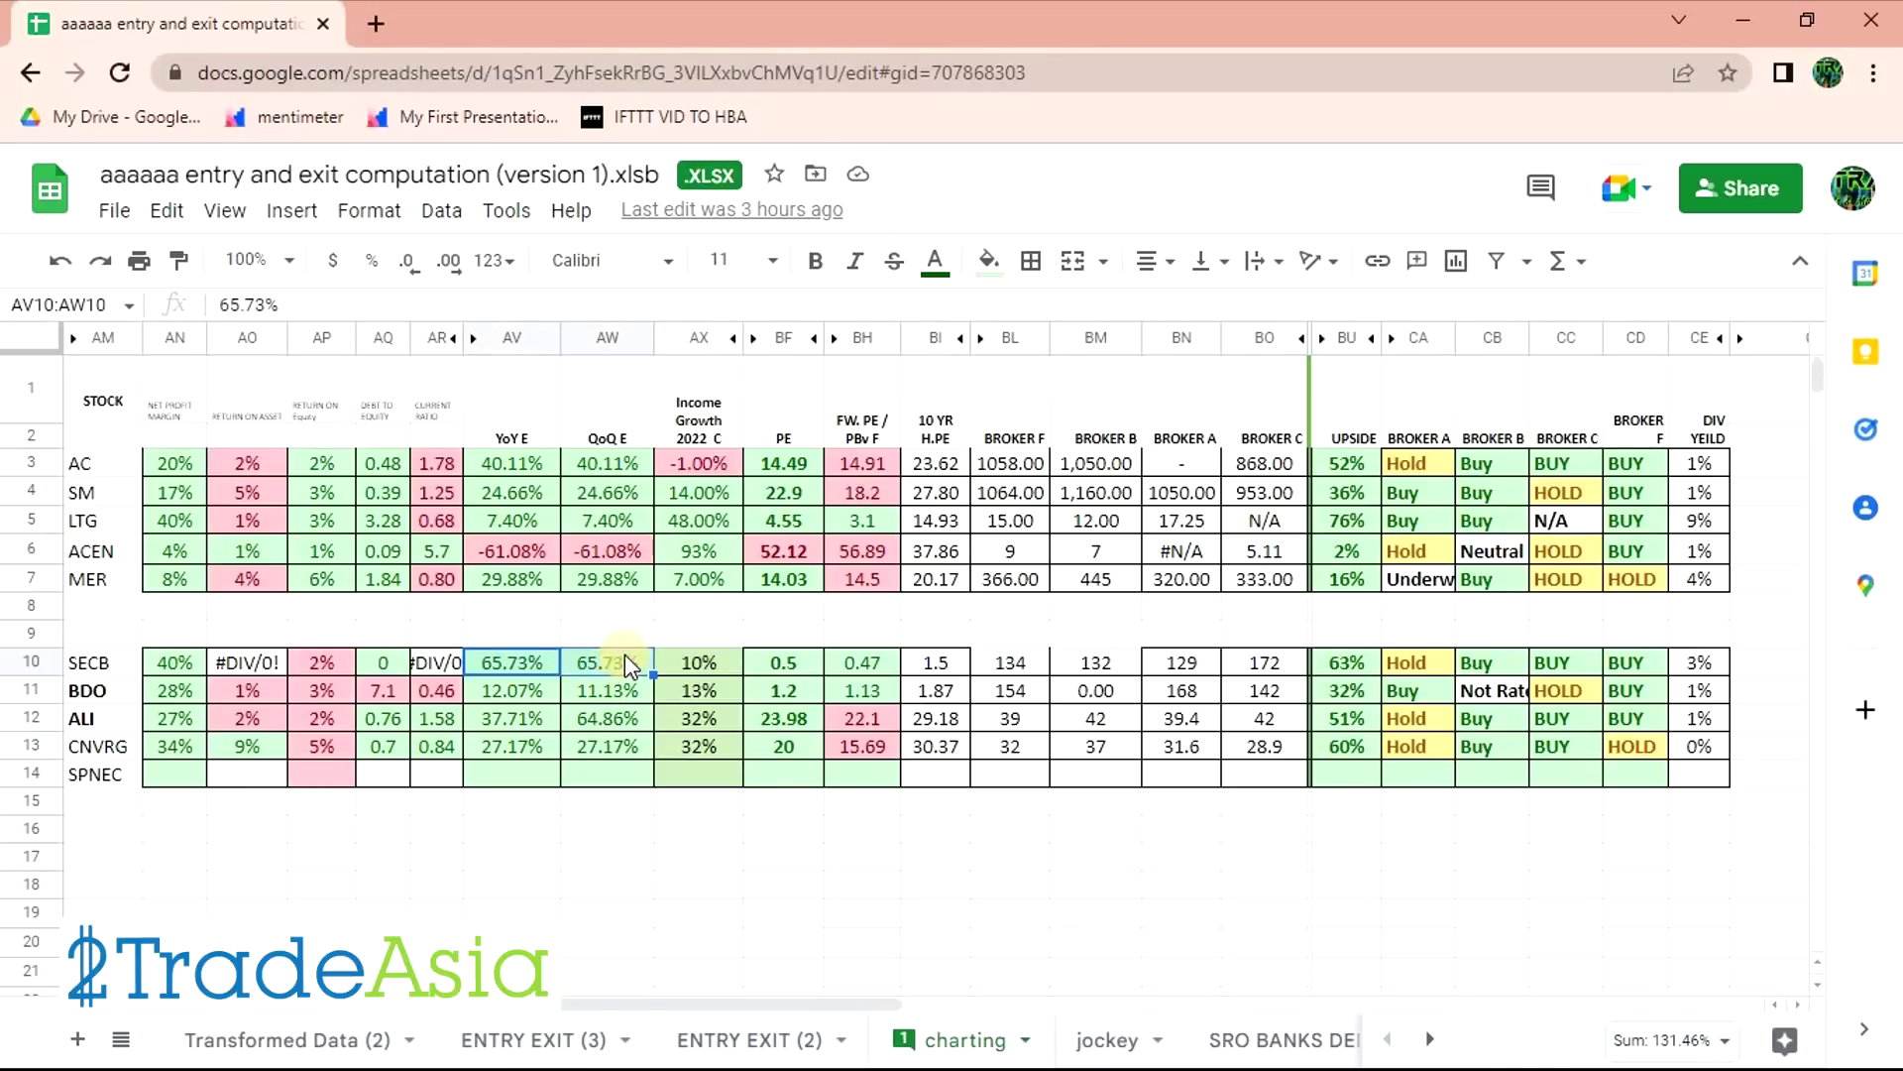
left_click(702, 658)
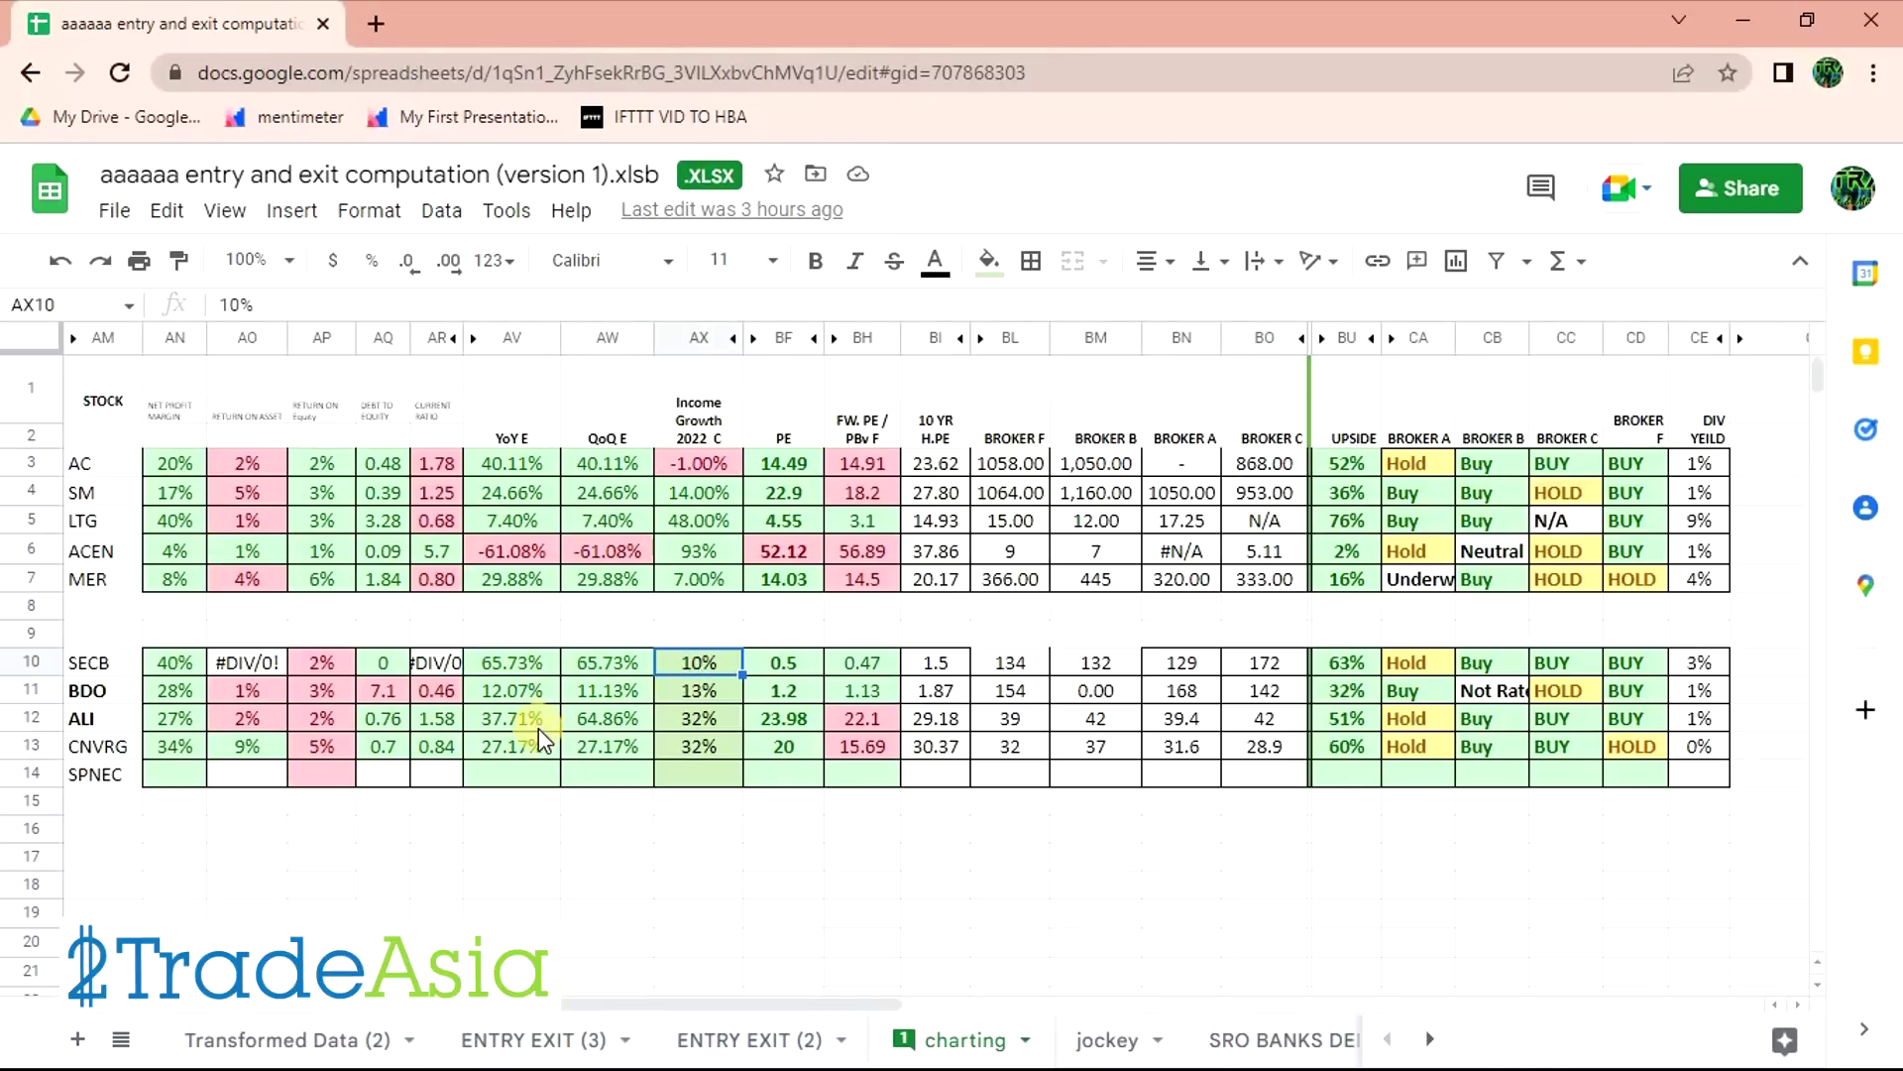
- Return to the SECB chart and measure the price move from about 81.01 up to 101.88 beyond the long position
key("alt+Tab")
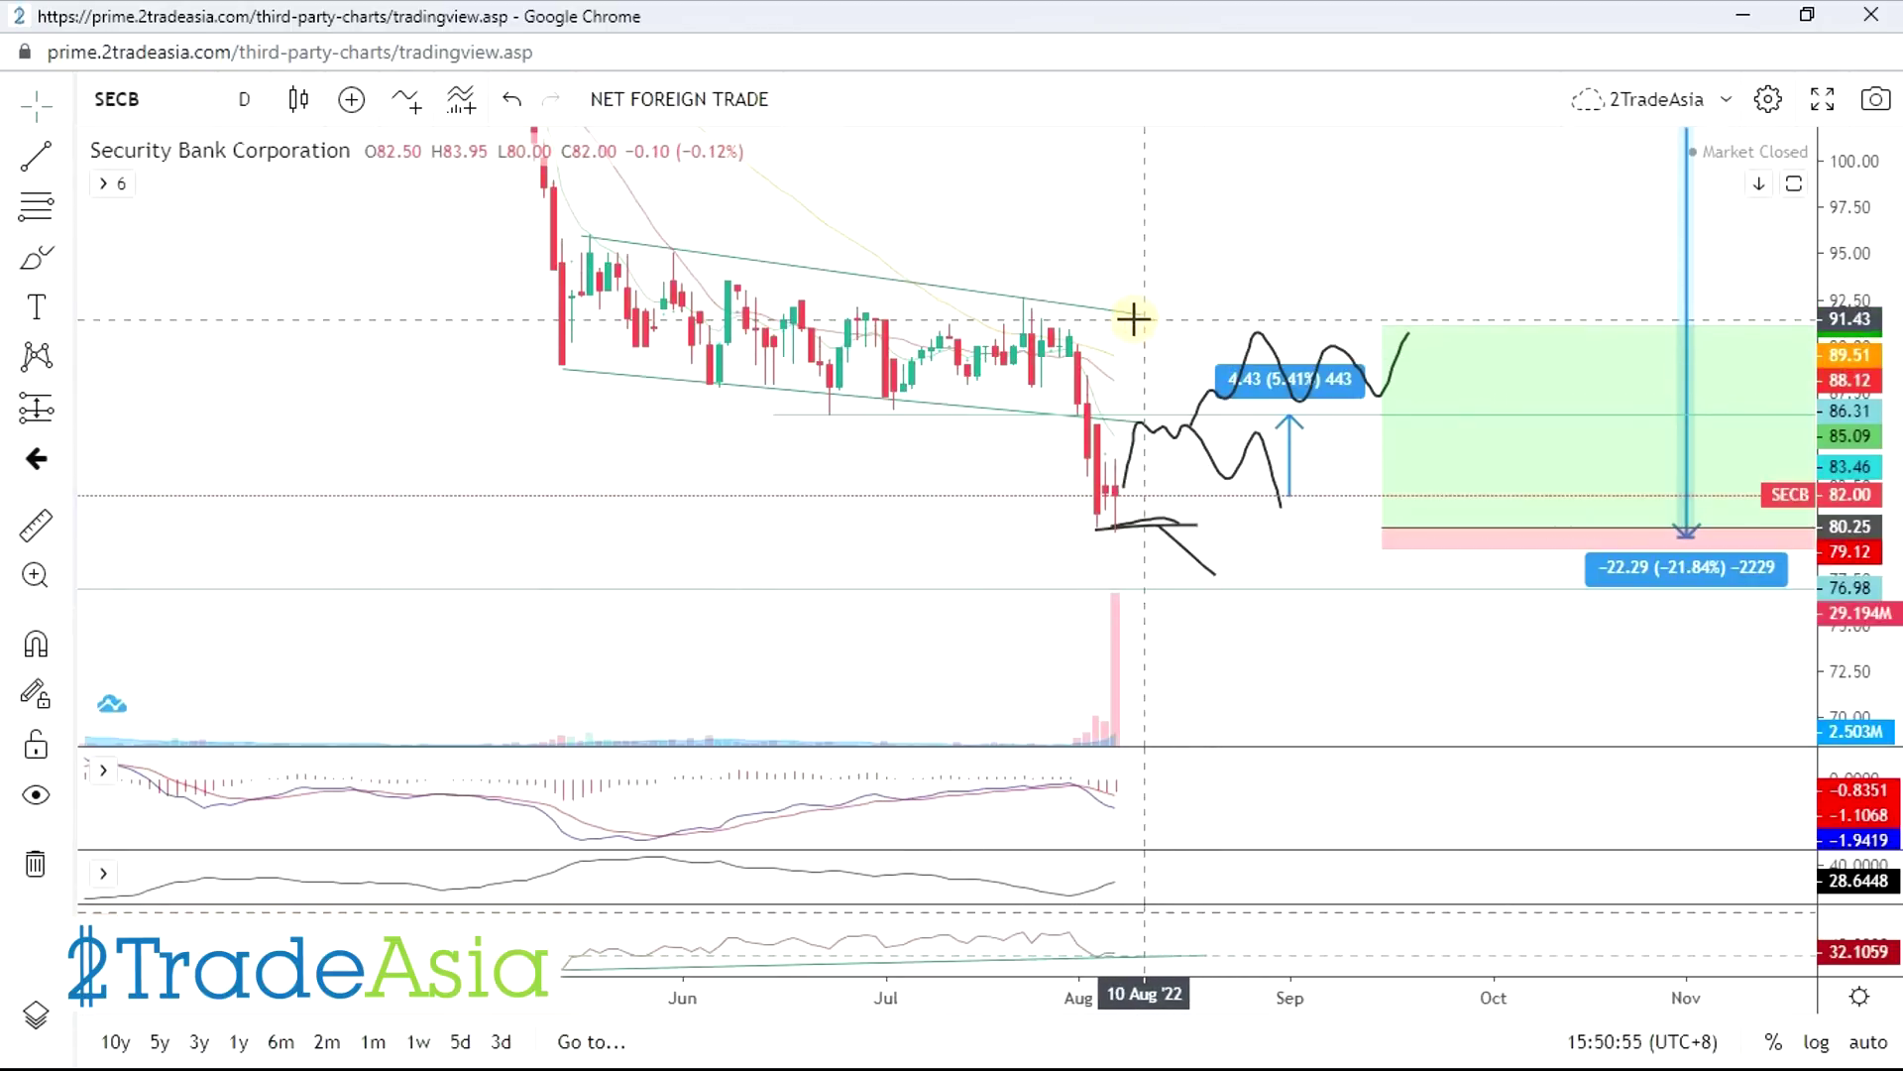
scroll(1133, 318, "down", 2)
scroll(1302, 240, "down", 2)
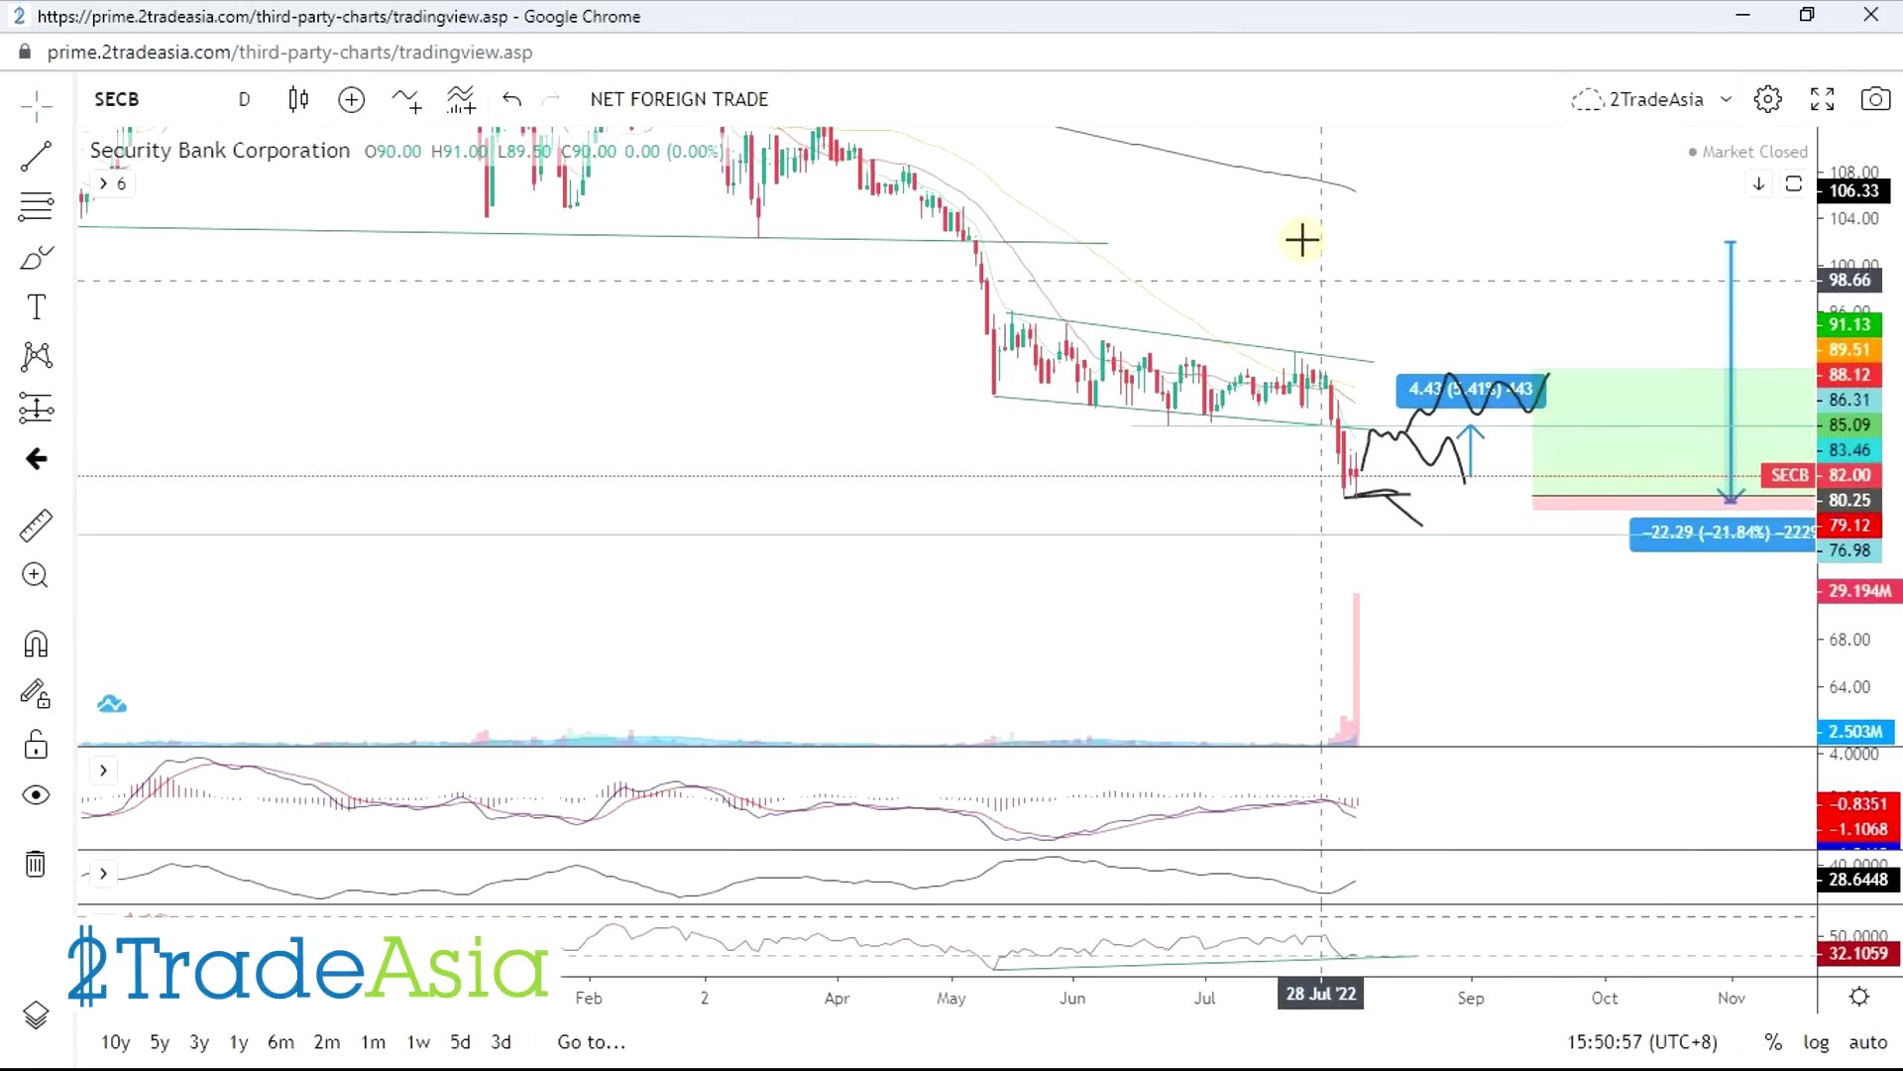
scroll(1266, 310, "down", 2)
left_click_drag(1151, 382, 476, 354)
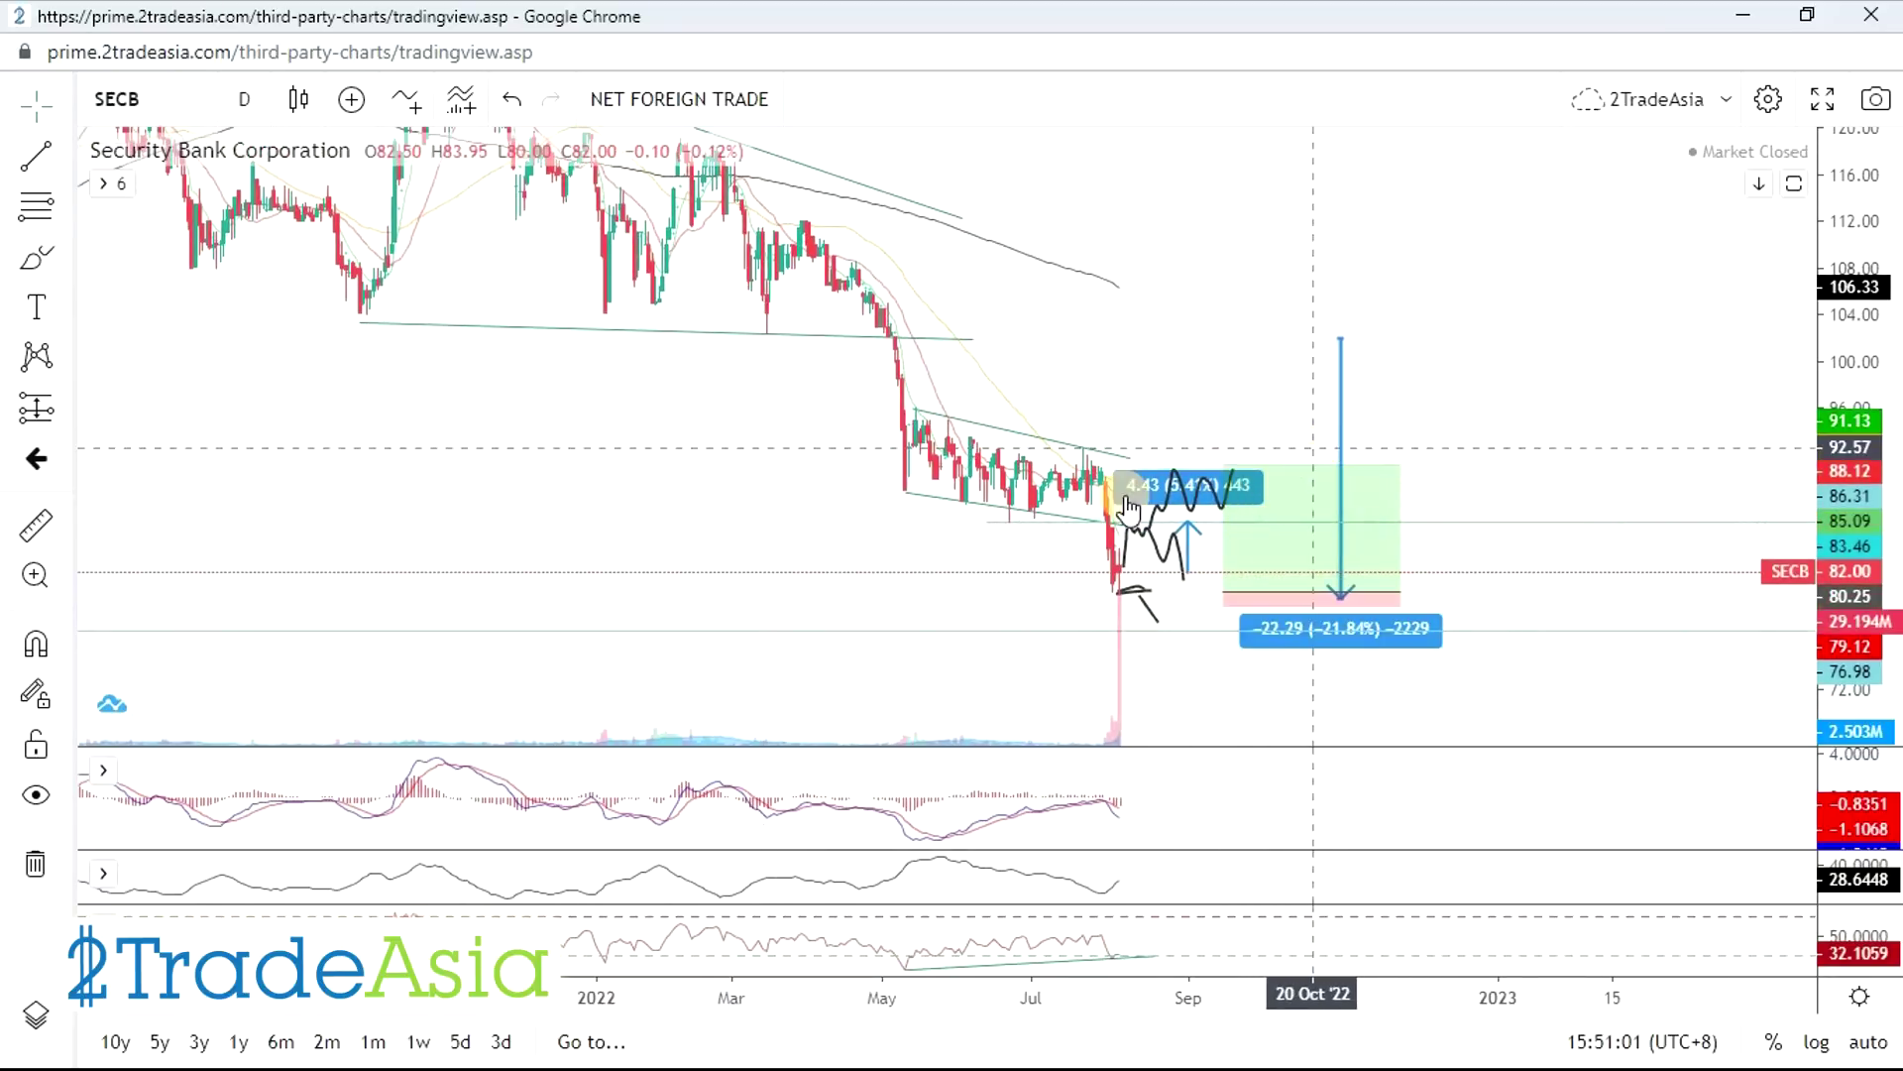
left_click(37, 527)
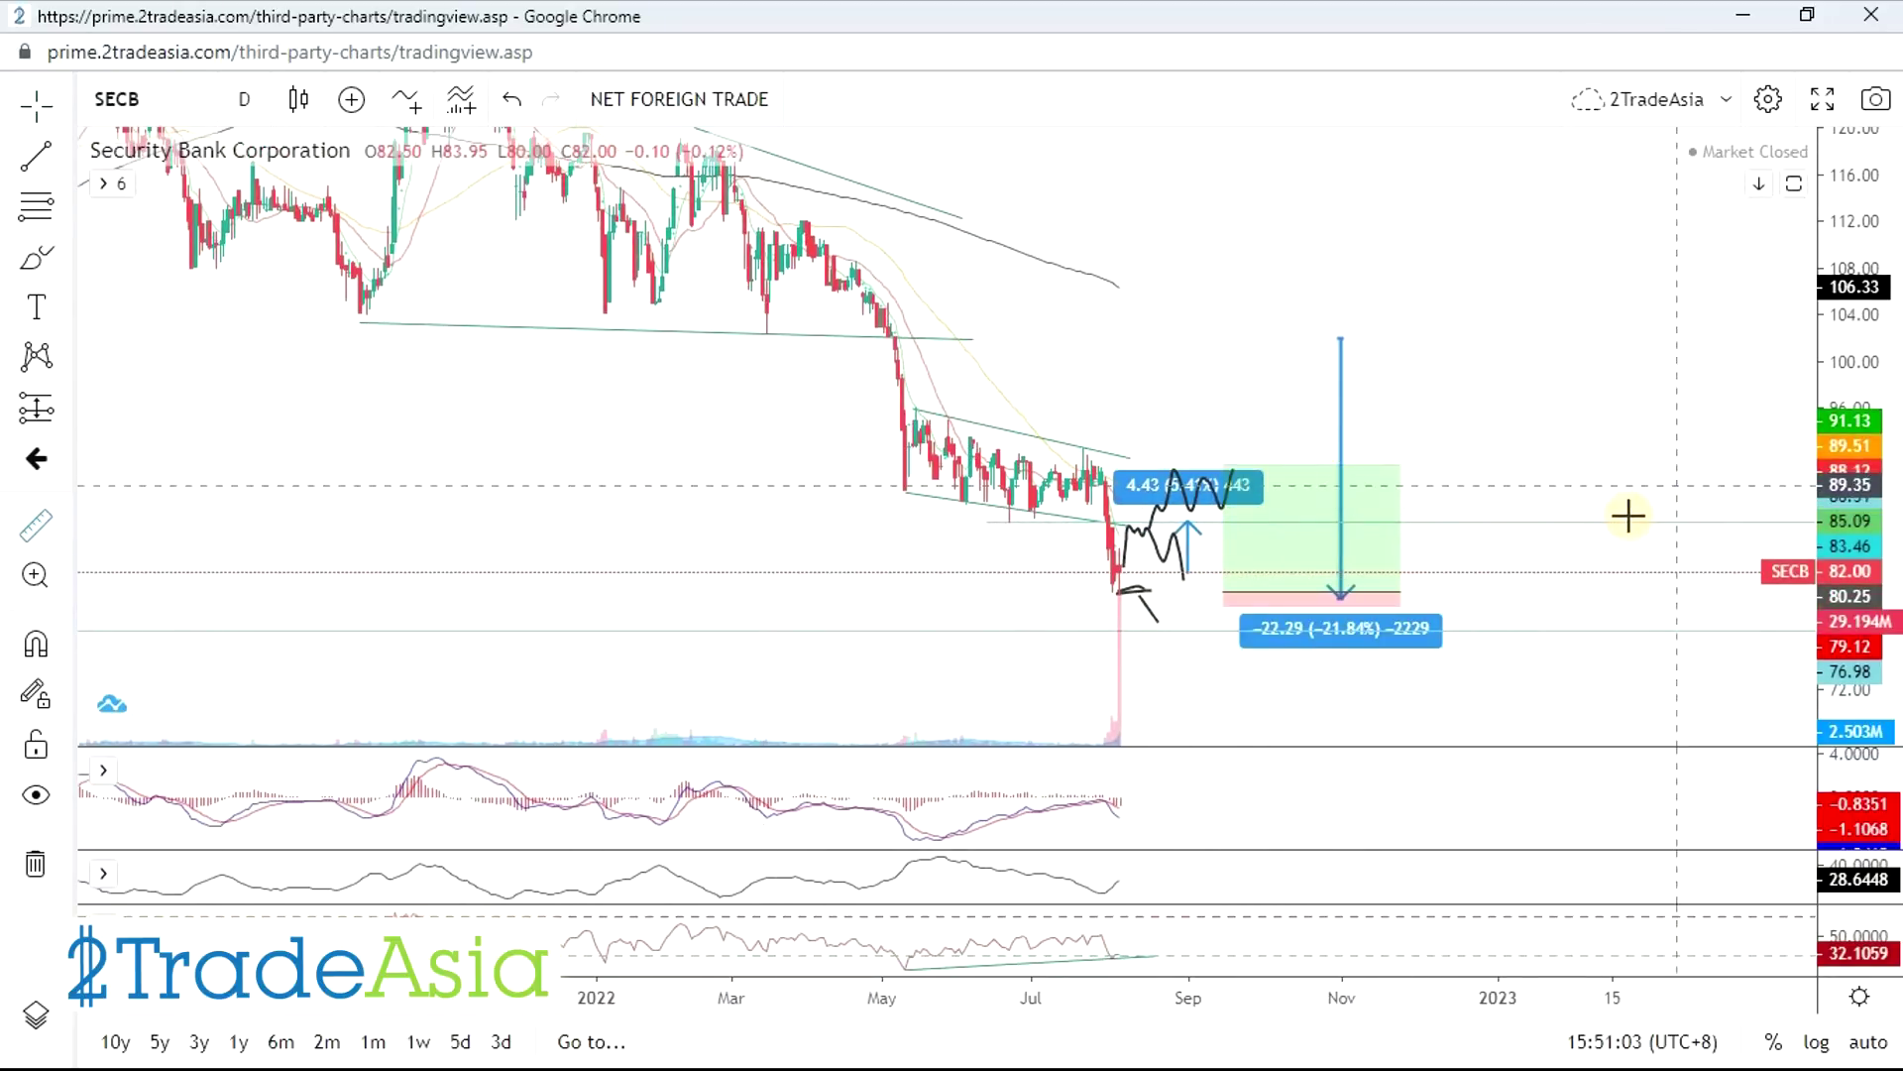
left_click(1631, 580)
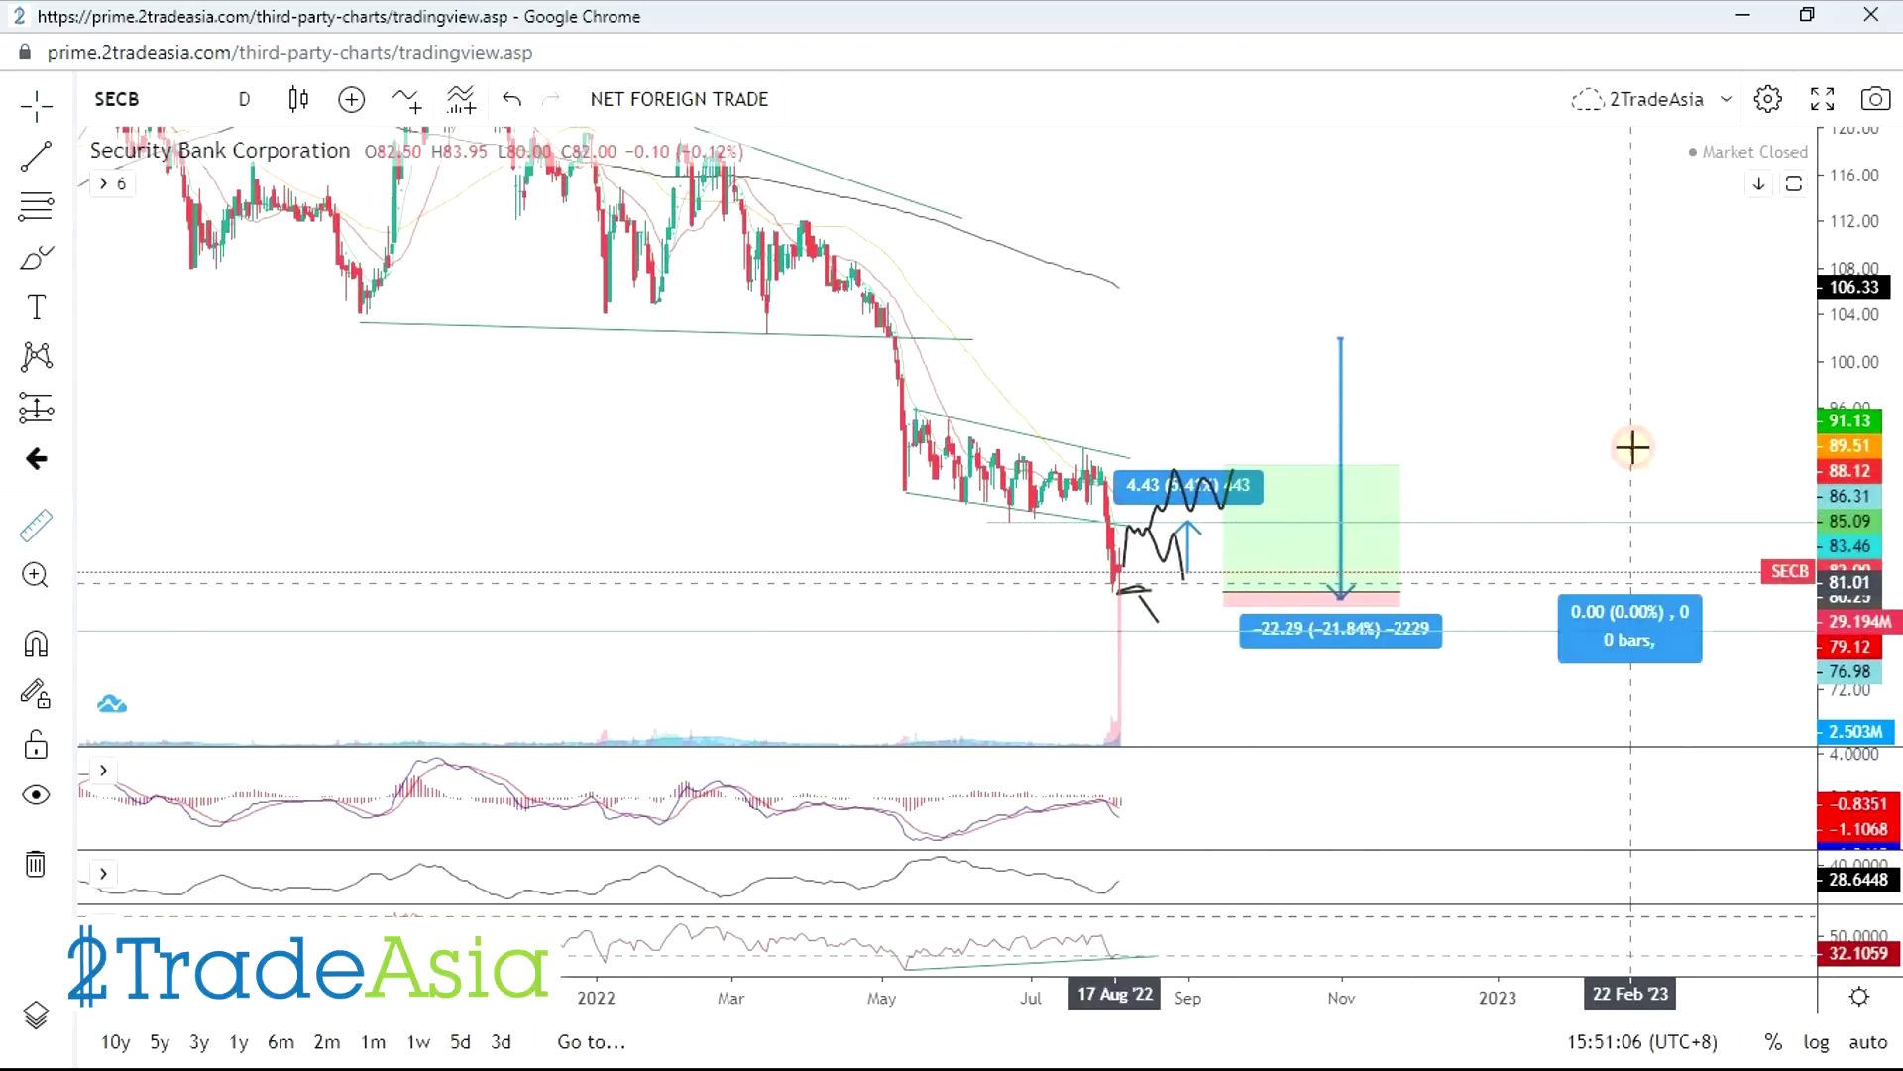
left_click(1628, 341)
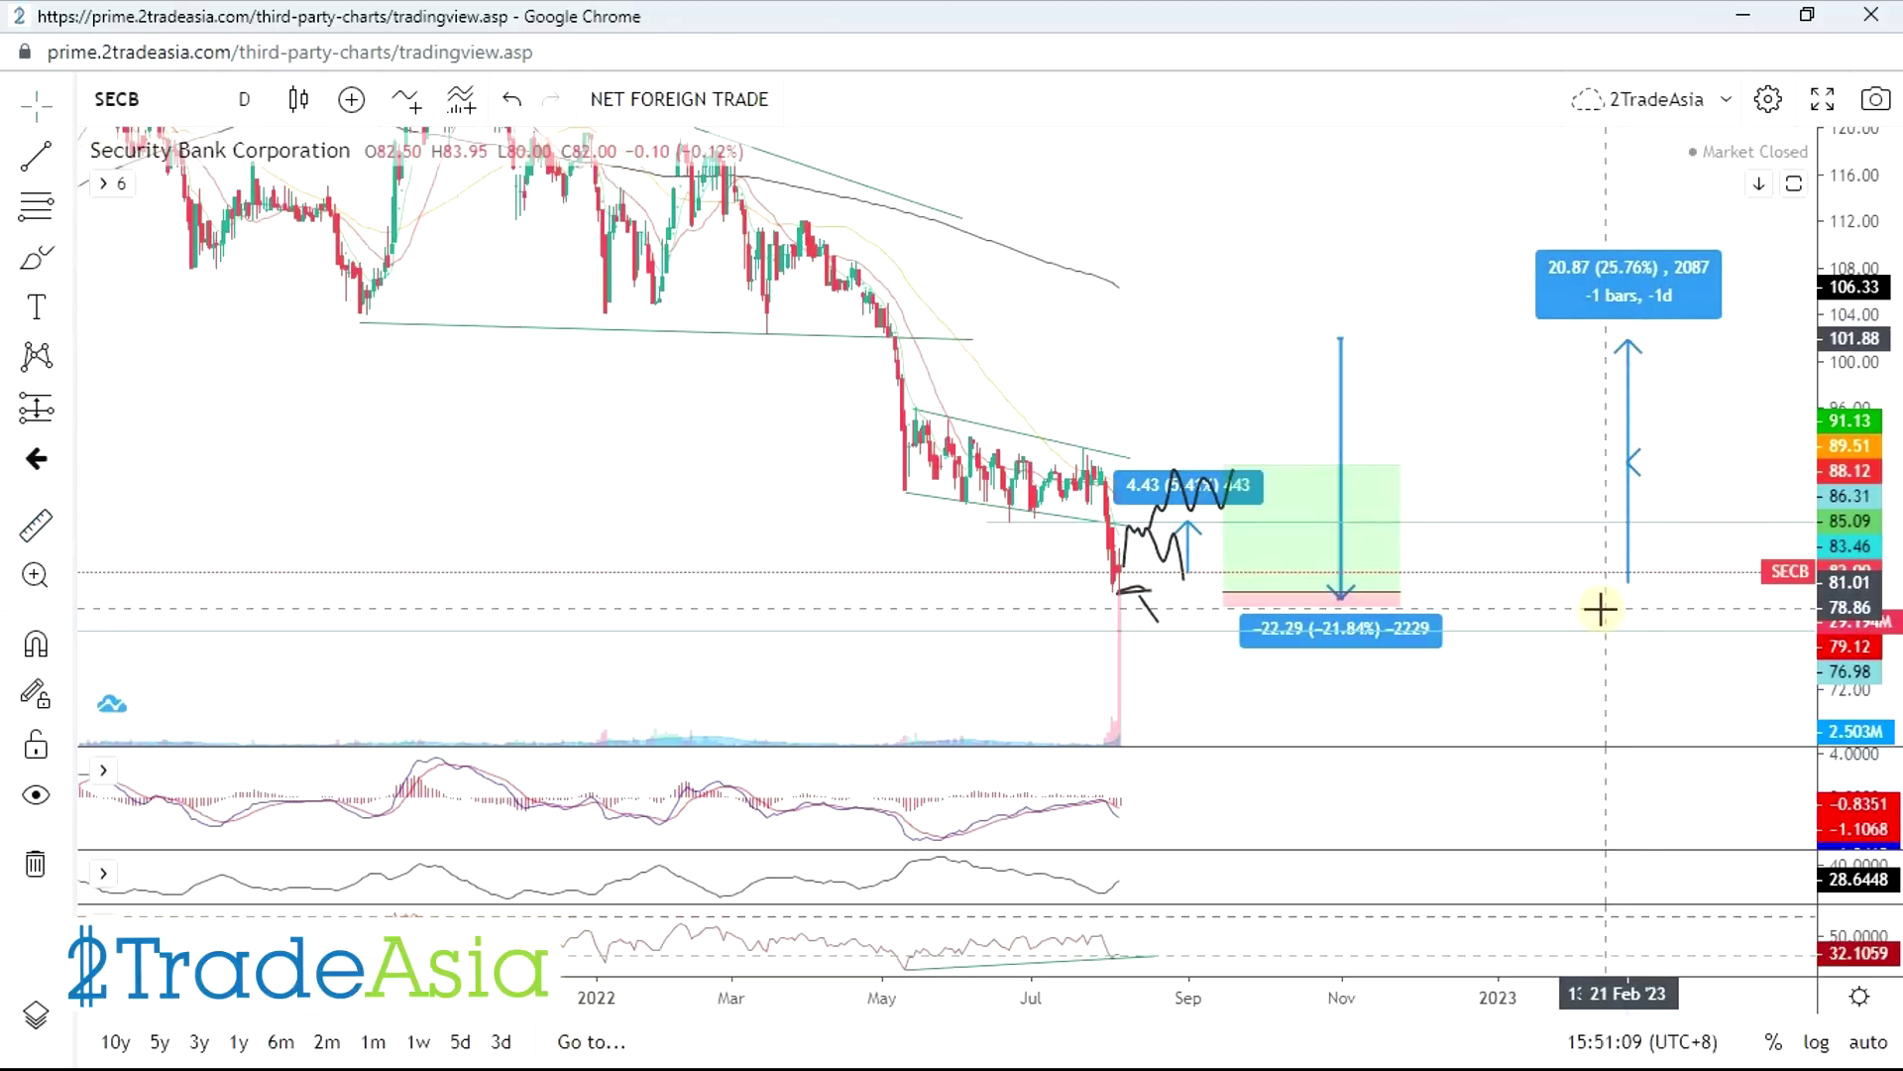
- Switch to the stock spreadsheet and check SECB's broker target prices, upside, PE and 10-year historical PE
key("alt+Tab")
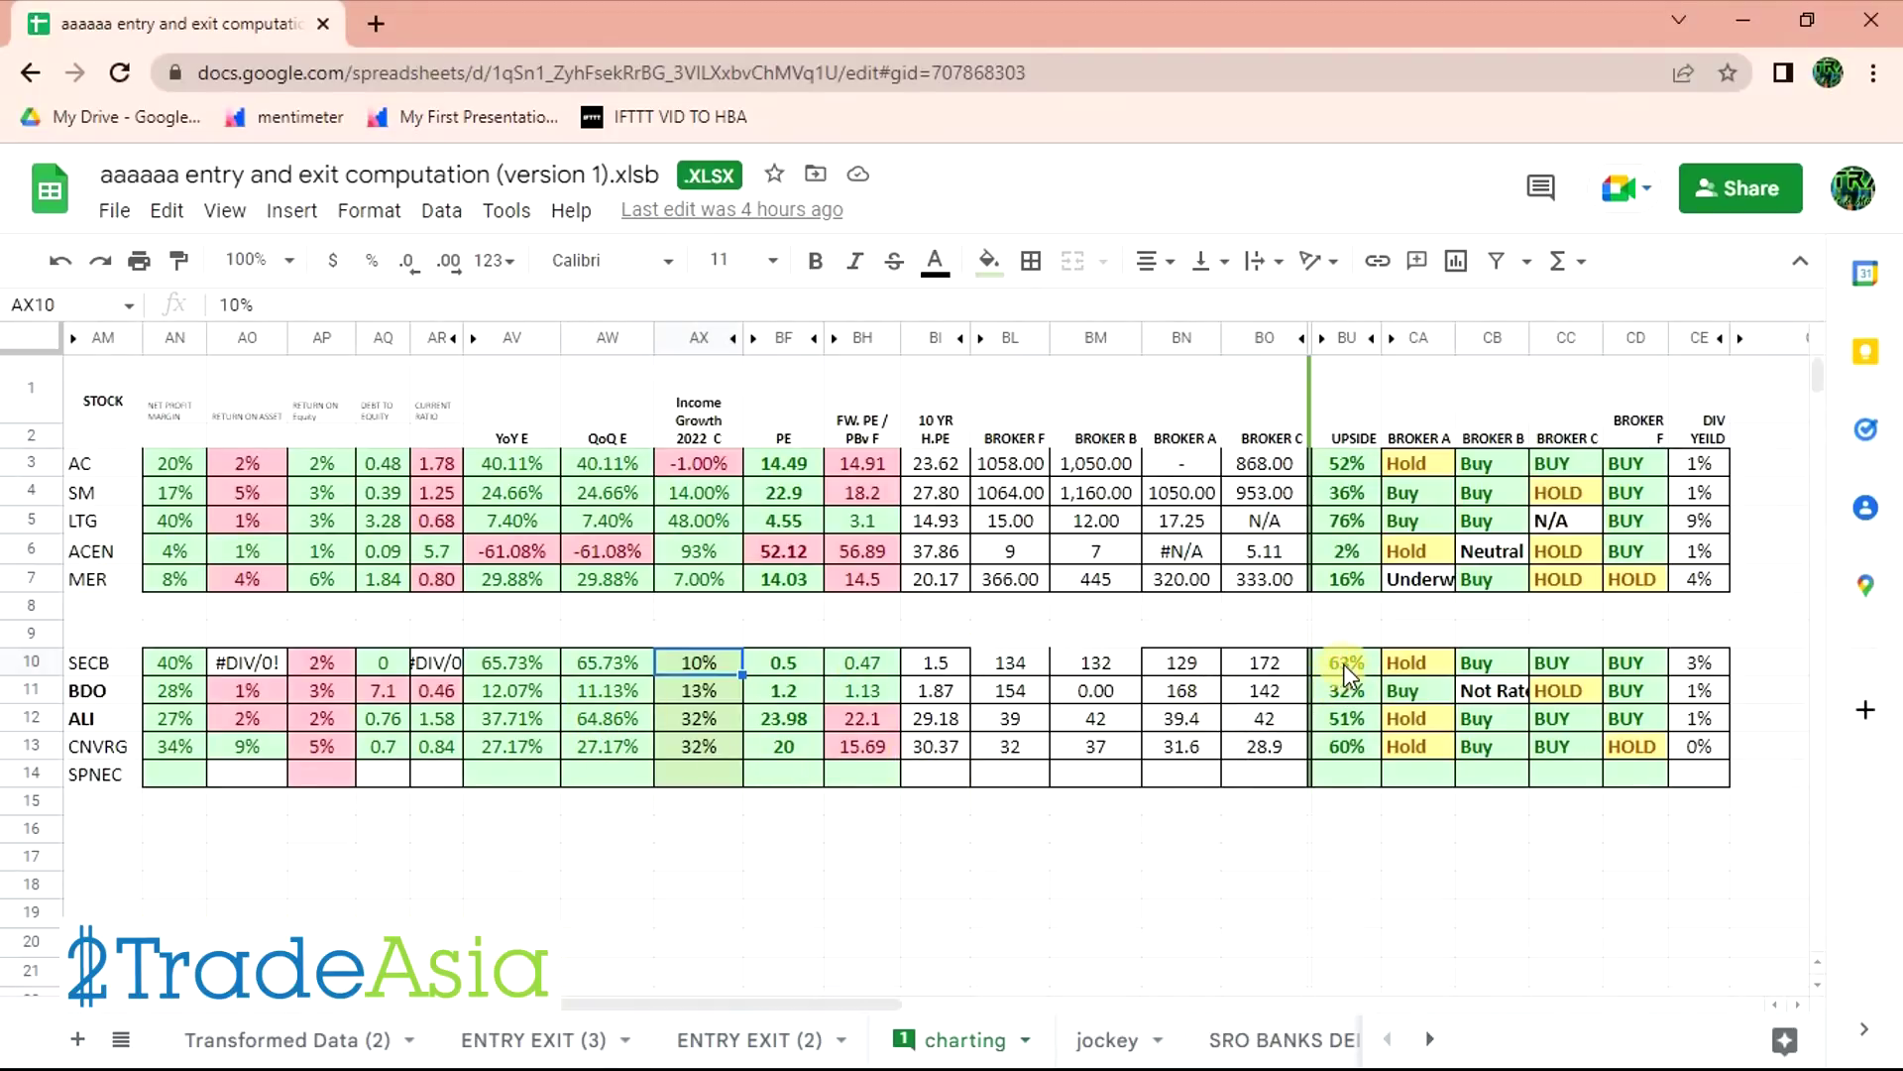
left_click(1020, 667)
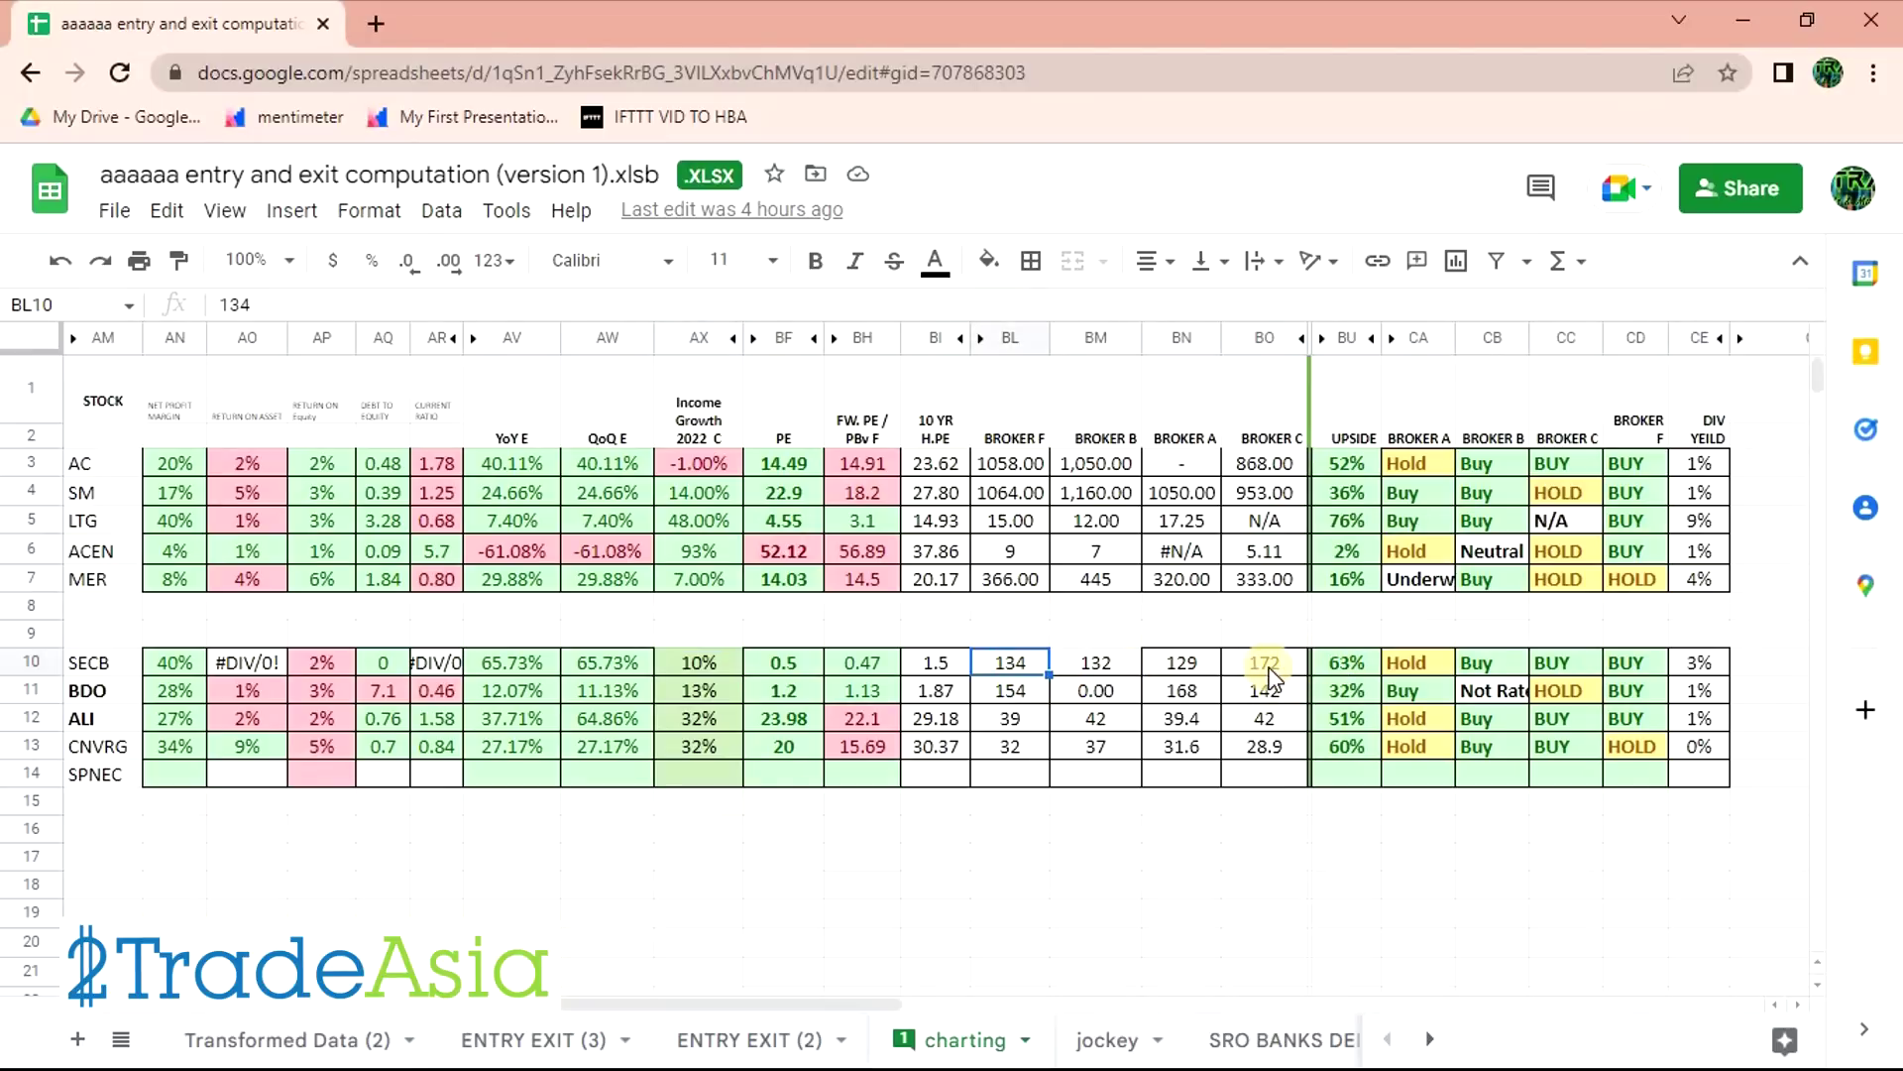
left_click(1175, 664)
left_click(1340, 664)
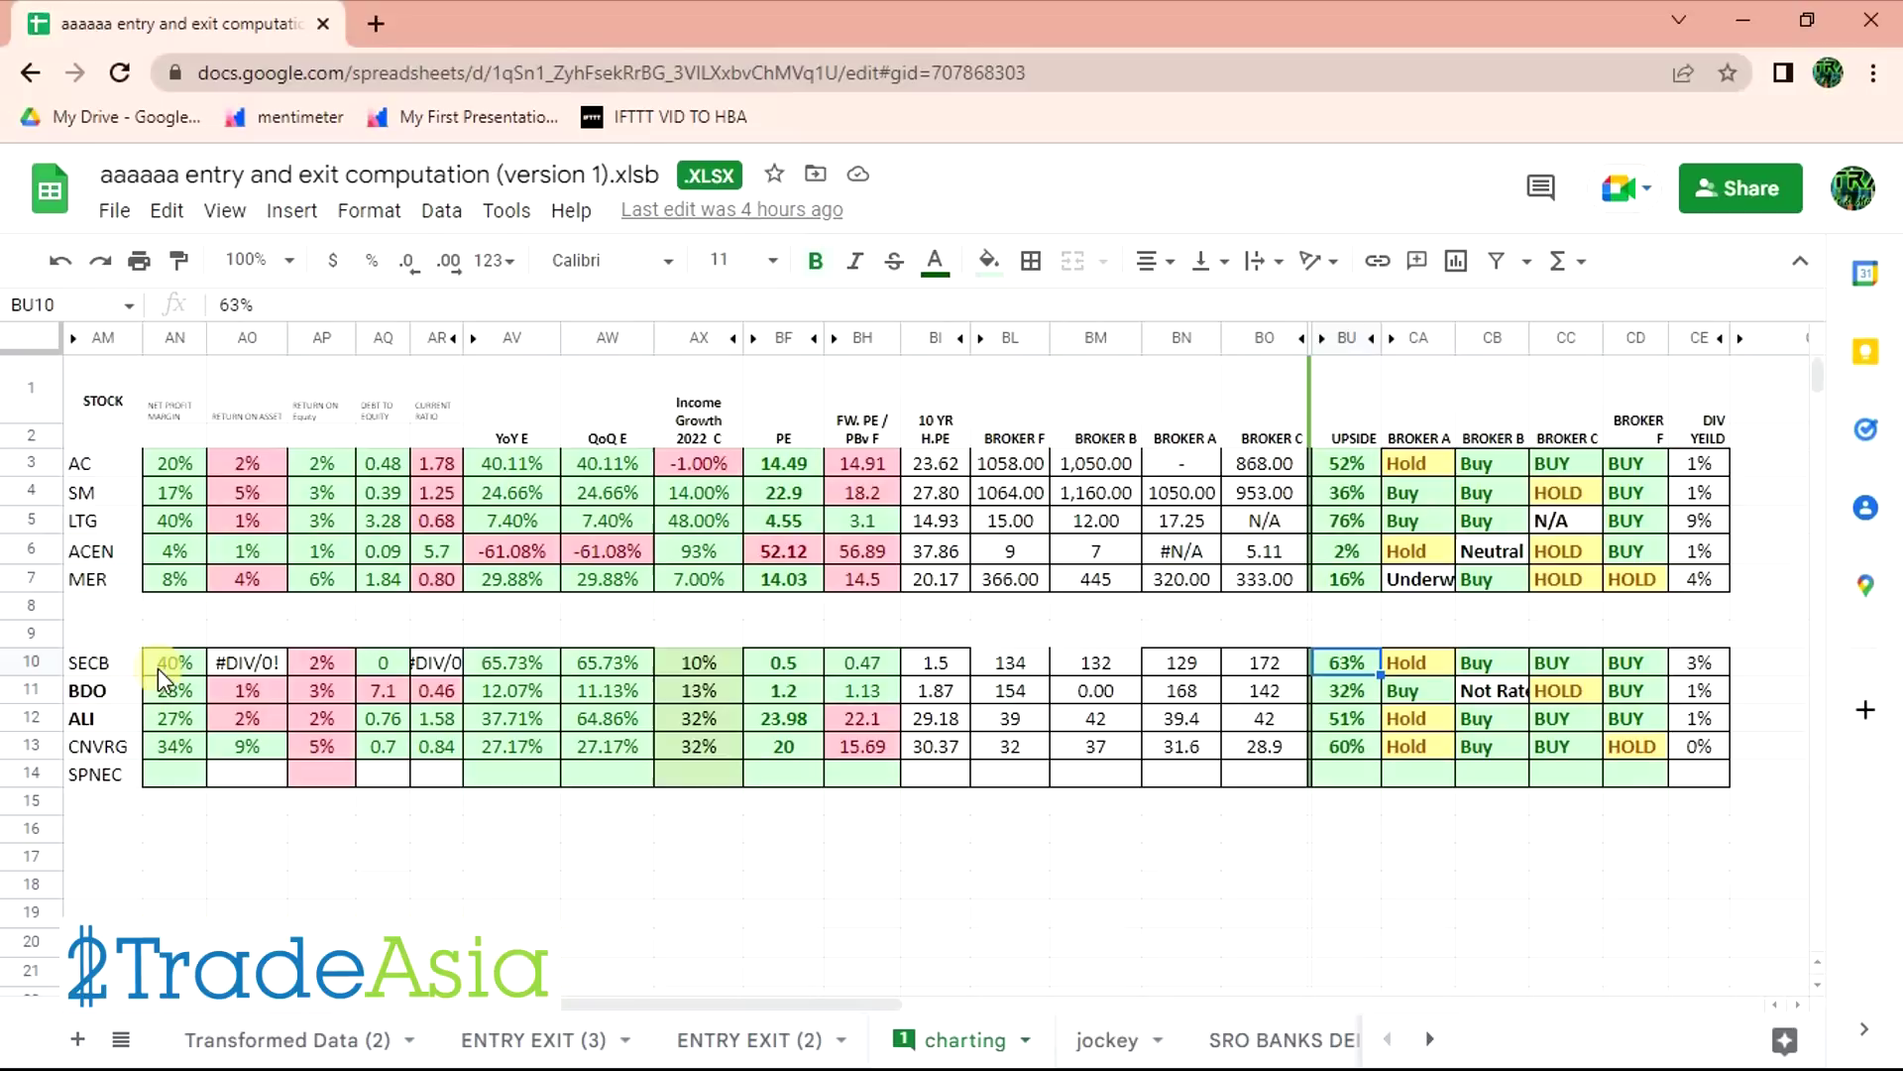
left_click(783, 666)
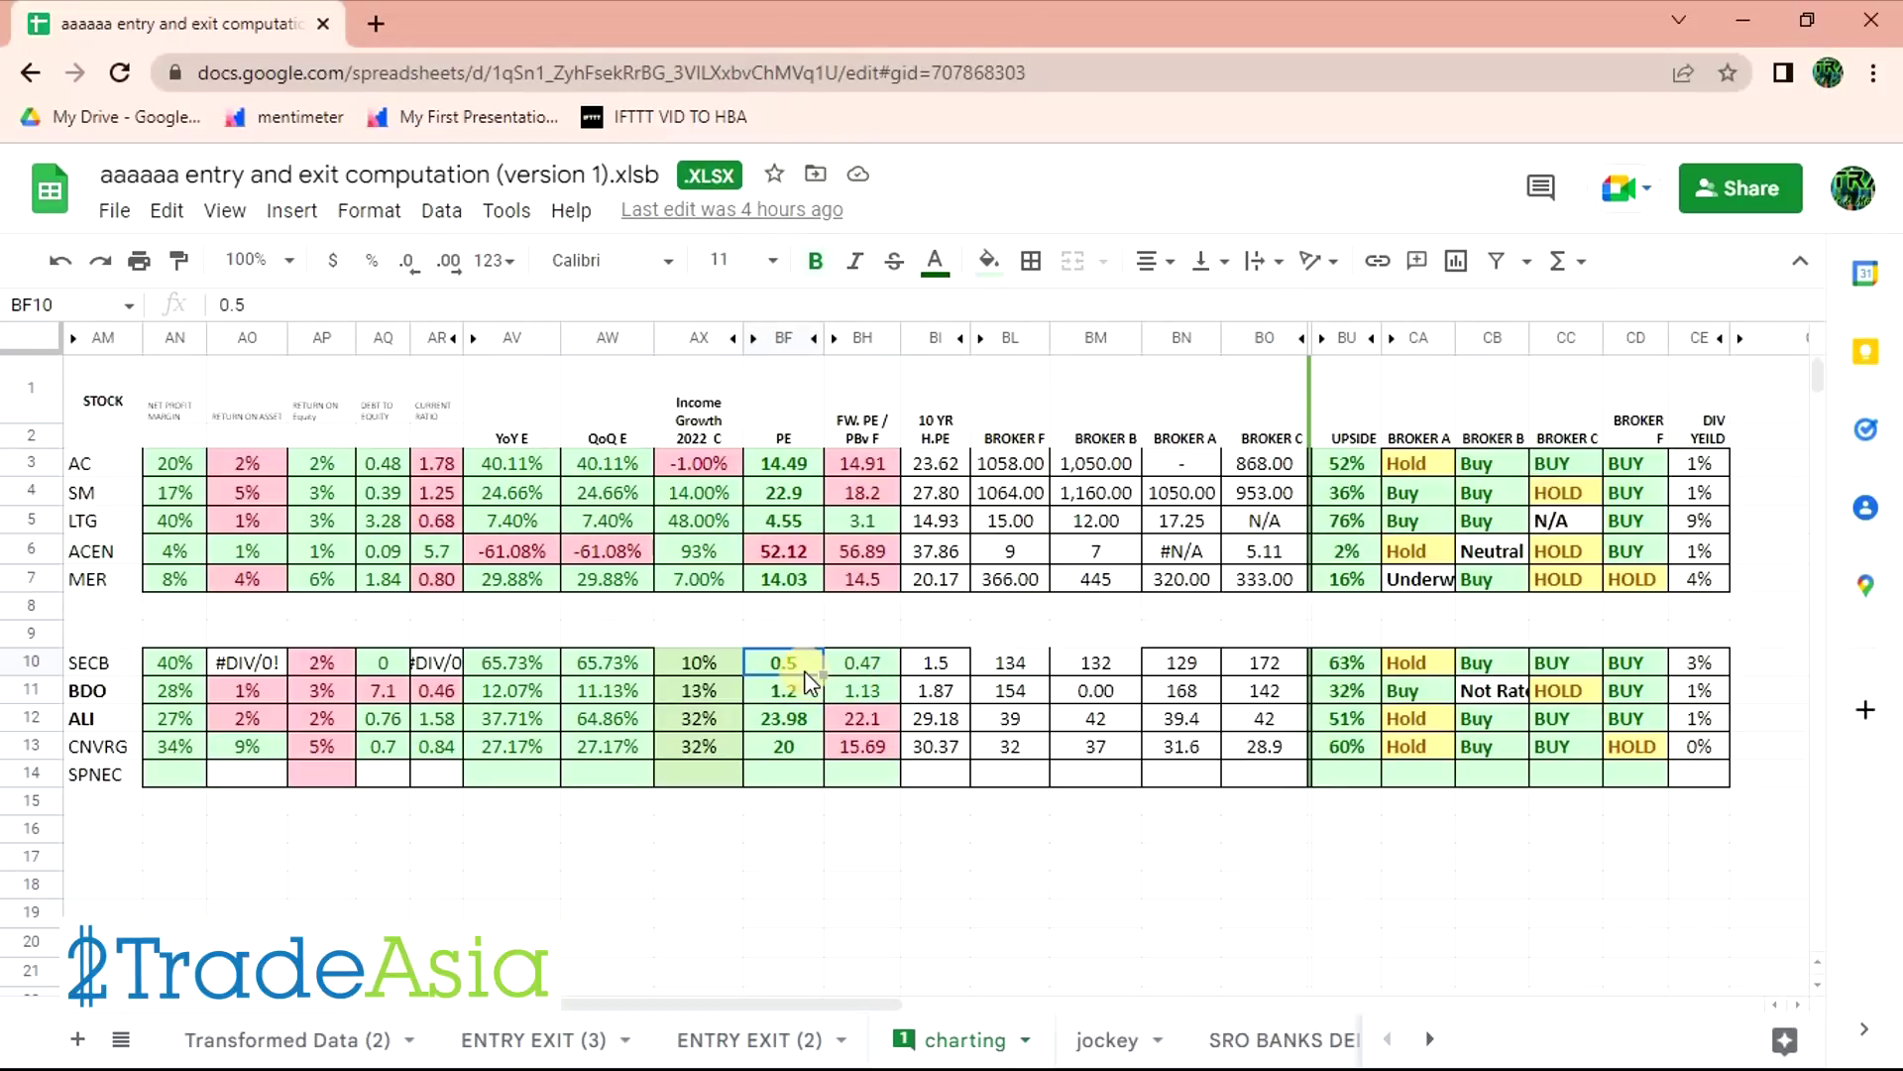
left_click(930, 666)
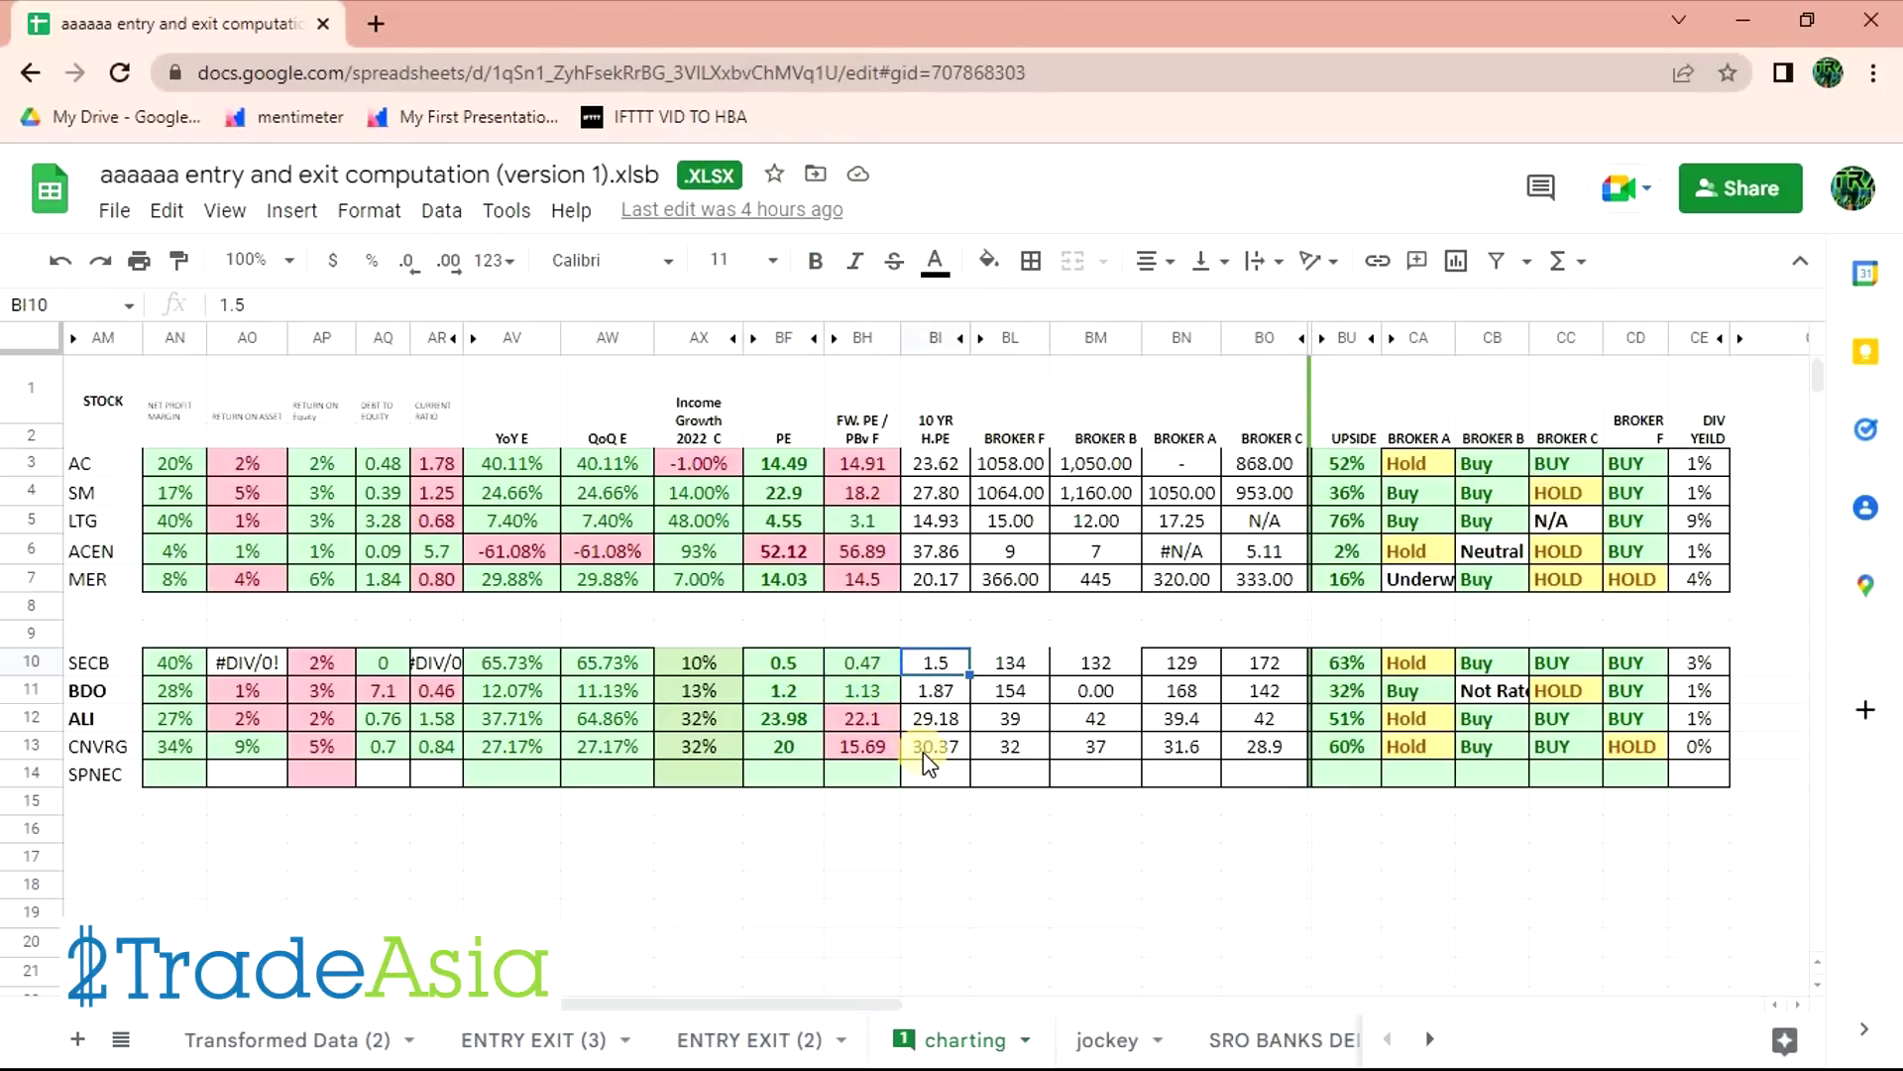
- Return to the SECB chart and examine the current price against its multi-year history
key("alt+Tab")
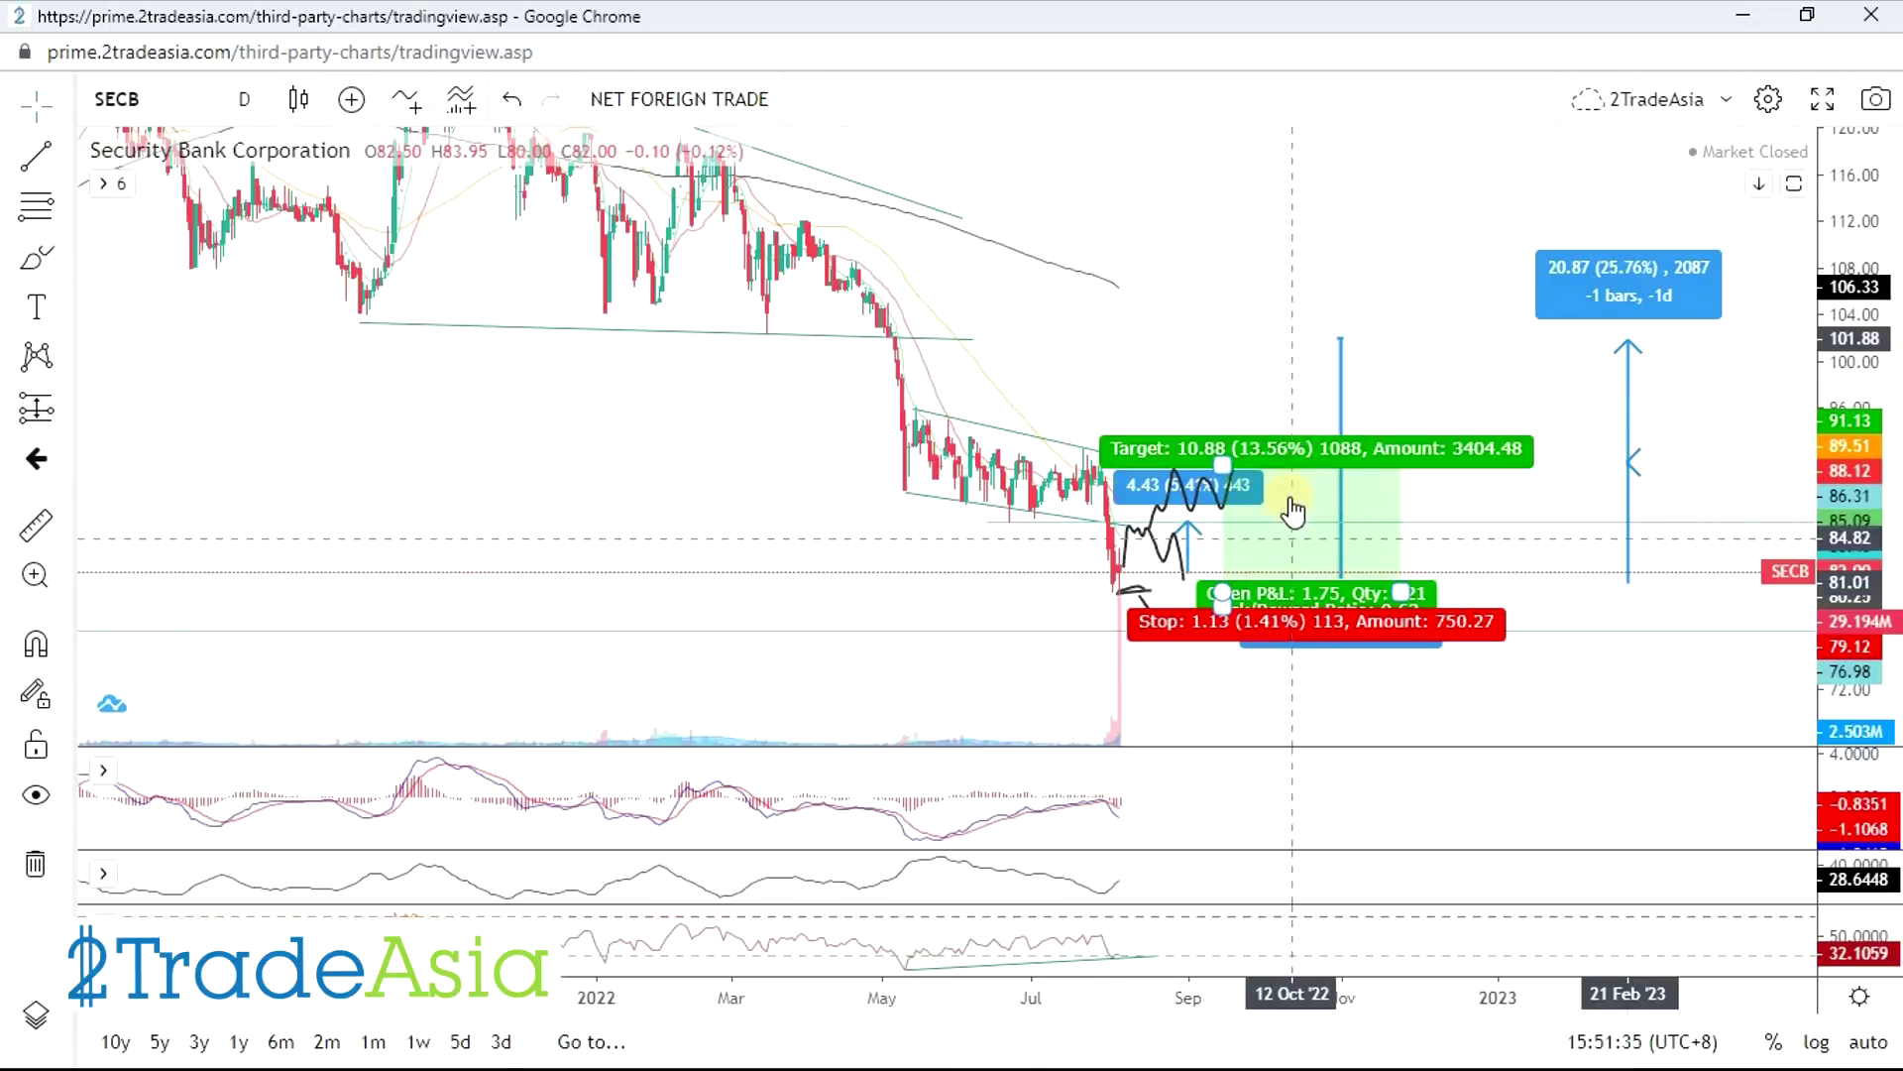
scroll(1002, 547, "down", 5)
left_click_drag(1854, 213, 1836, 332)
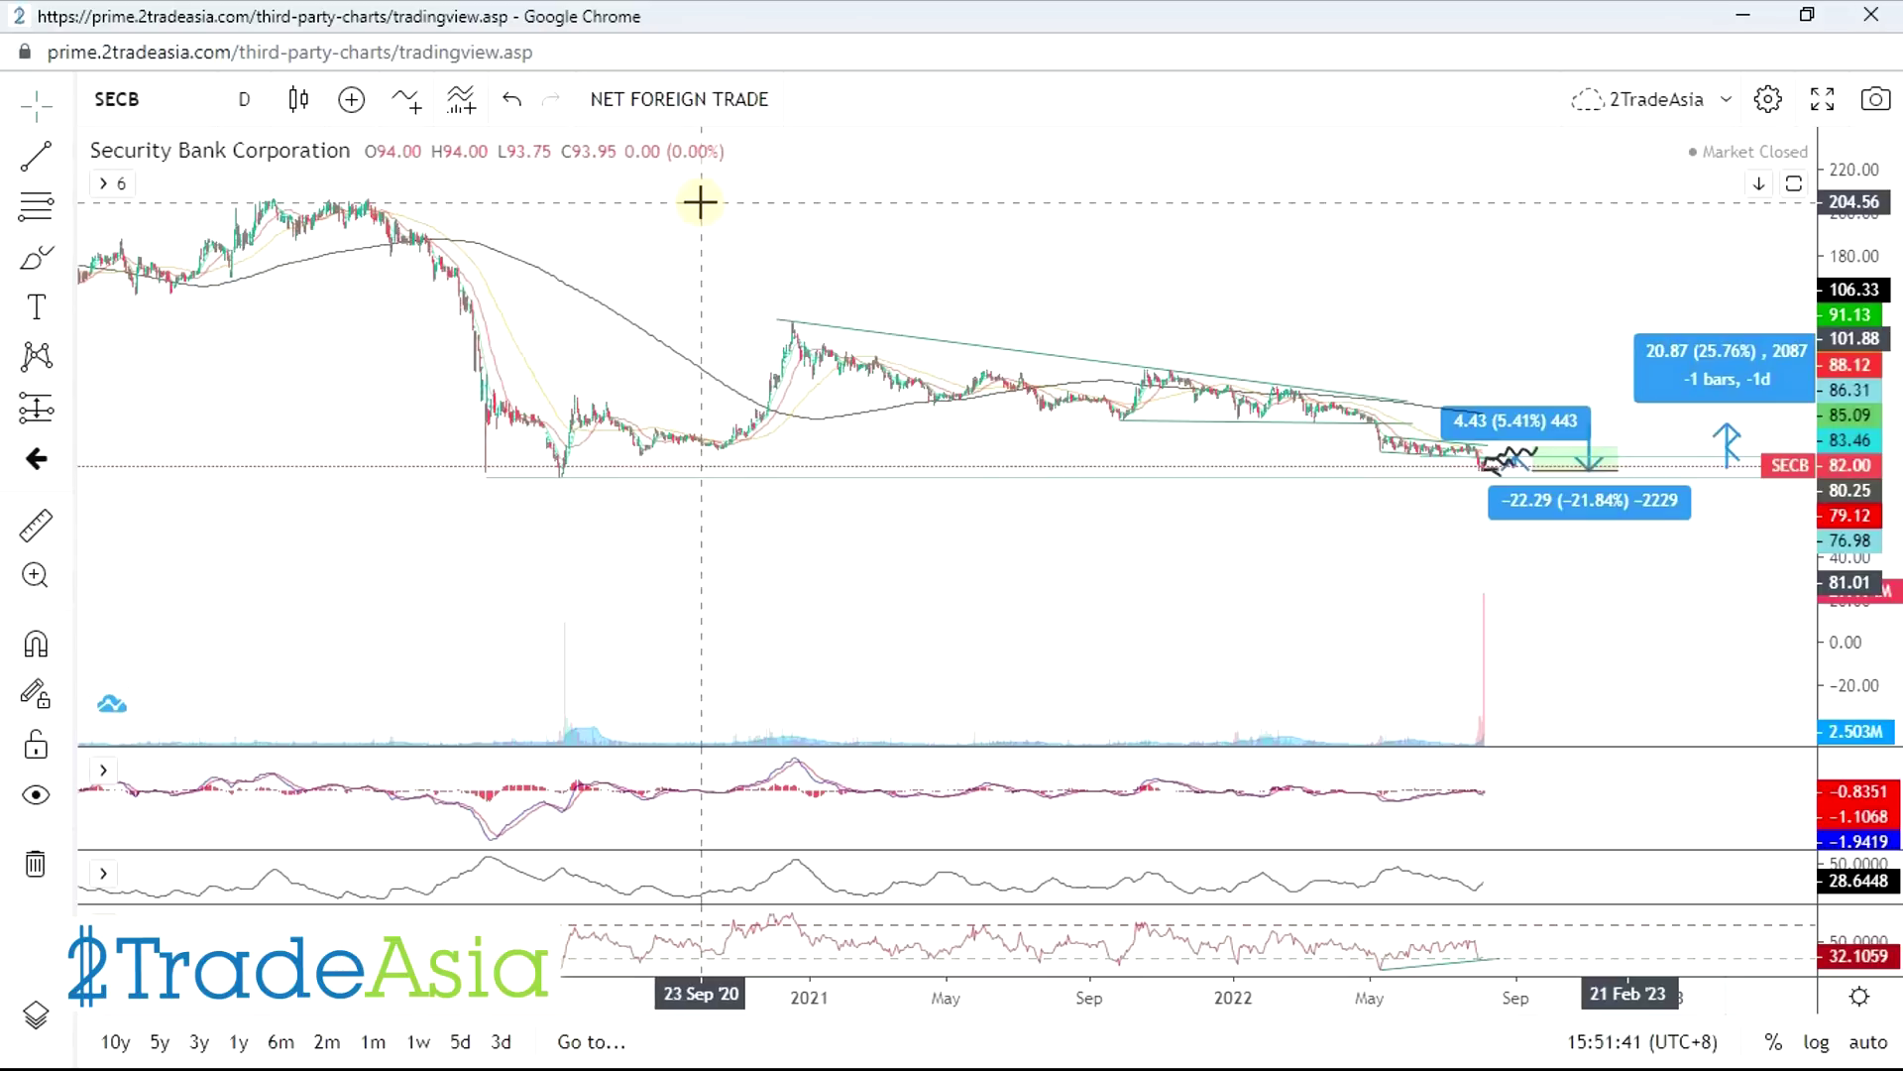
scroll(1808, 680, "up", 2)
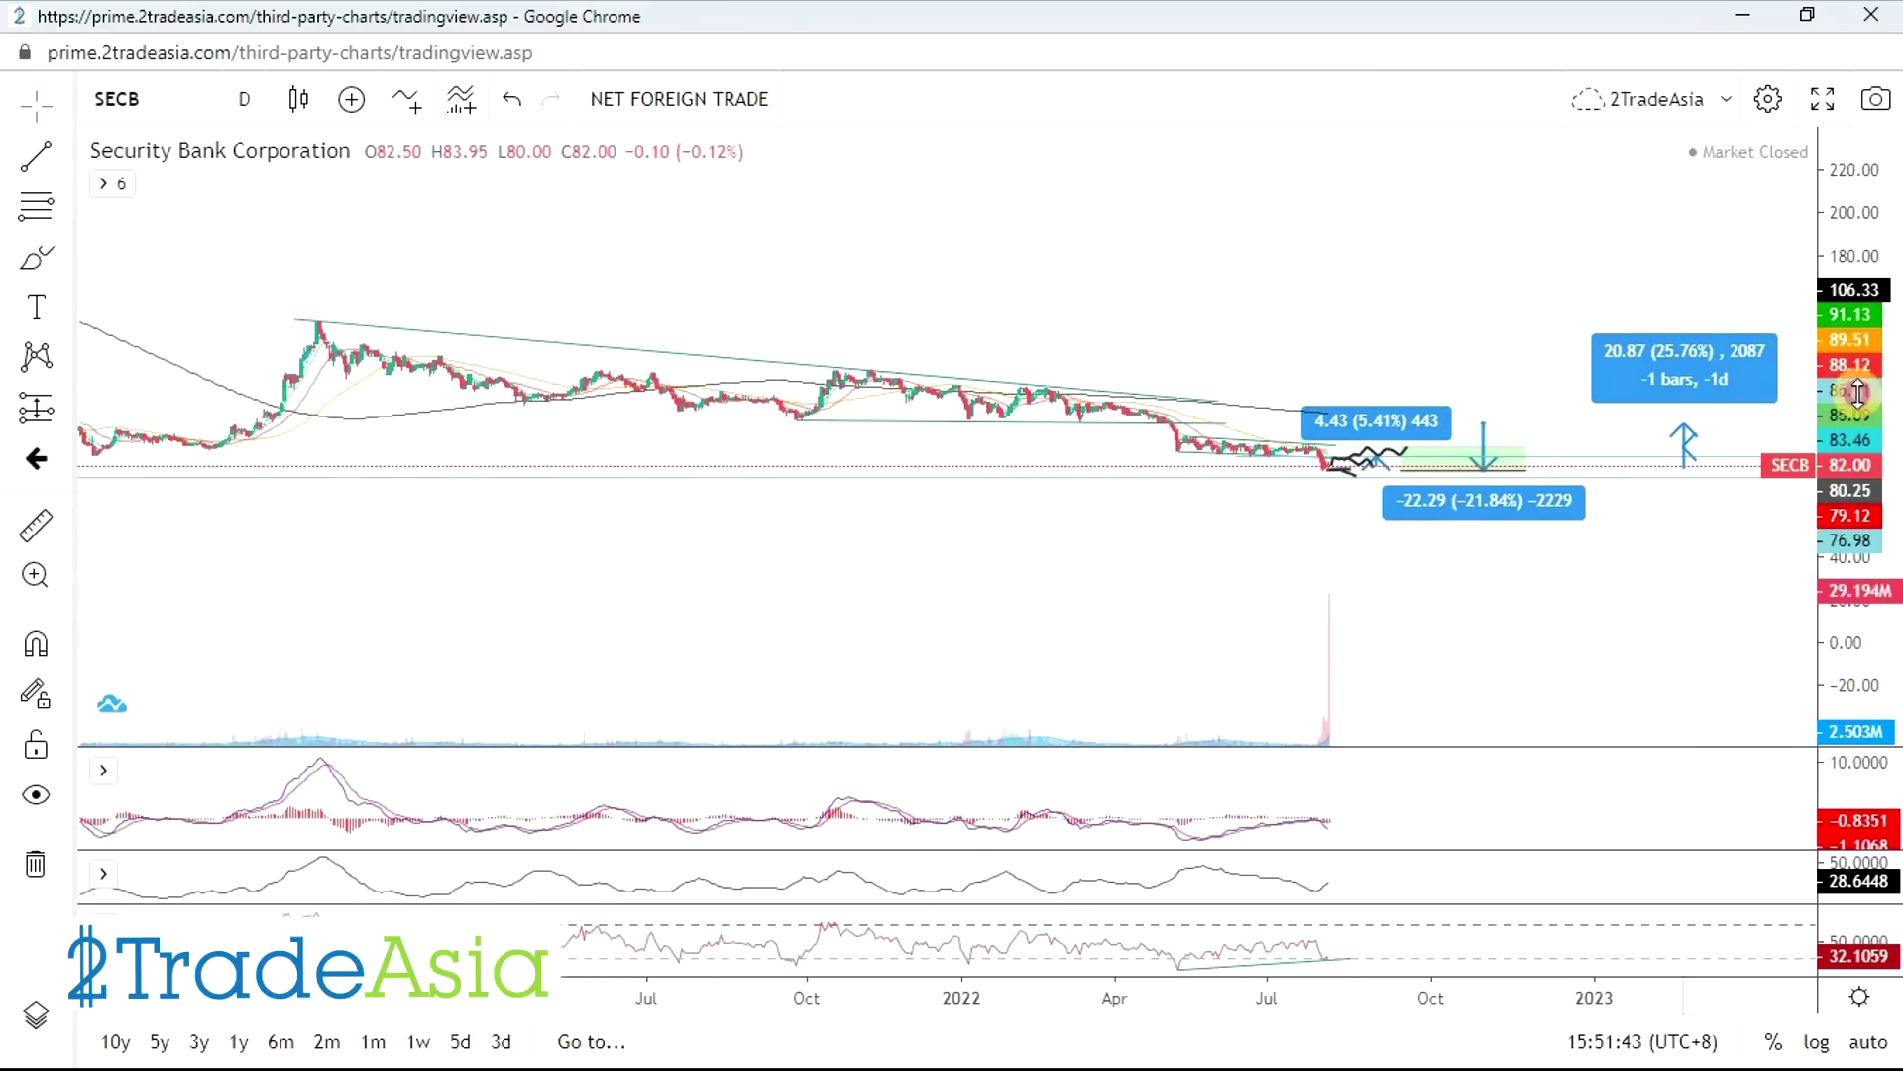
scroll(1808, 681, "up", 3)
scroll(1734, 621, "up", 5)
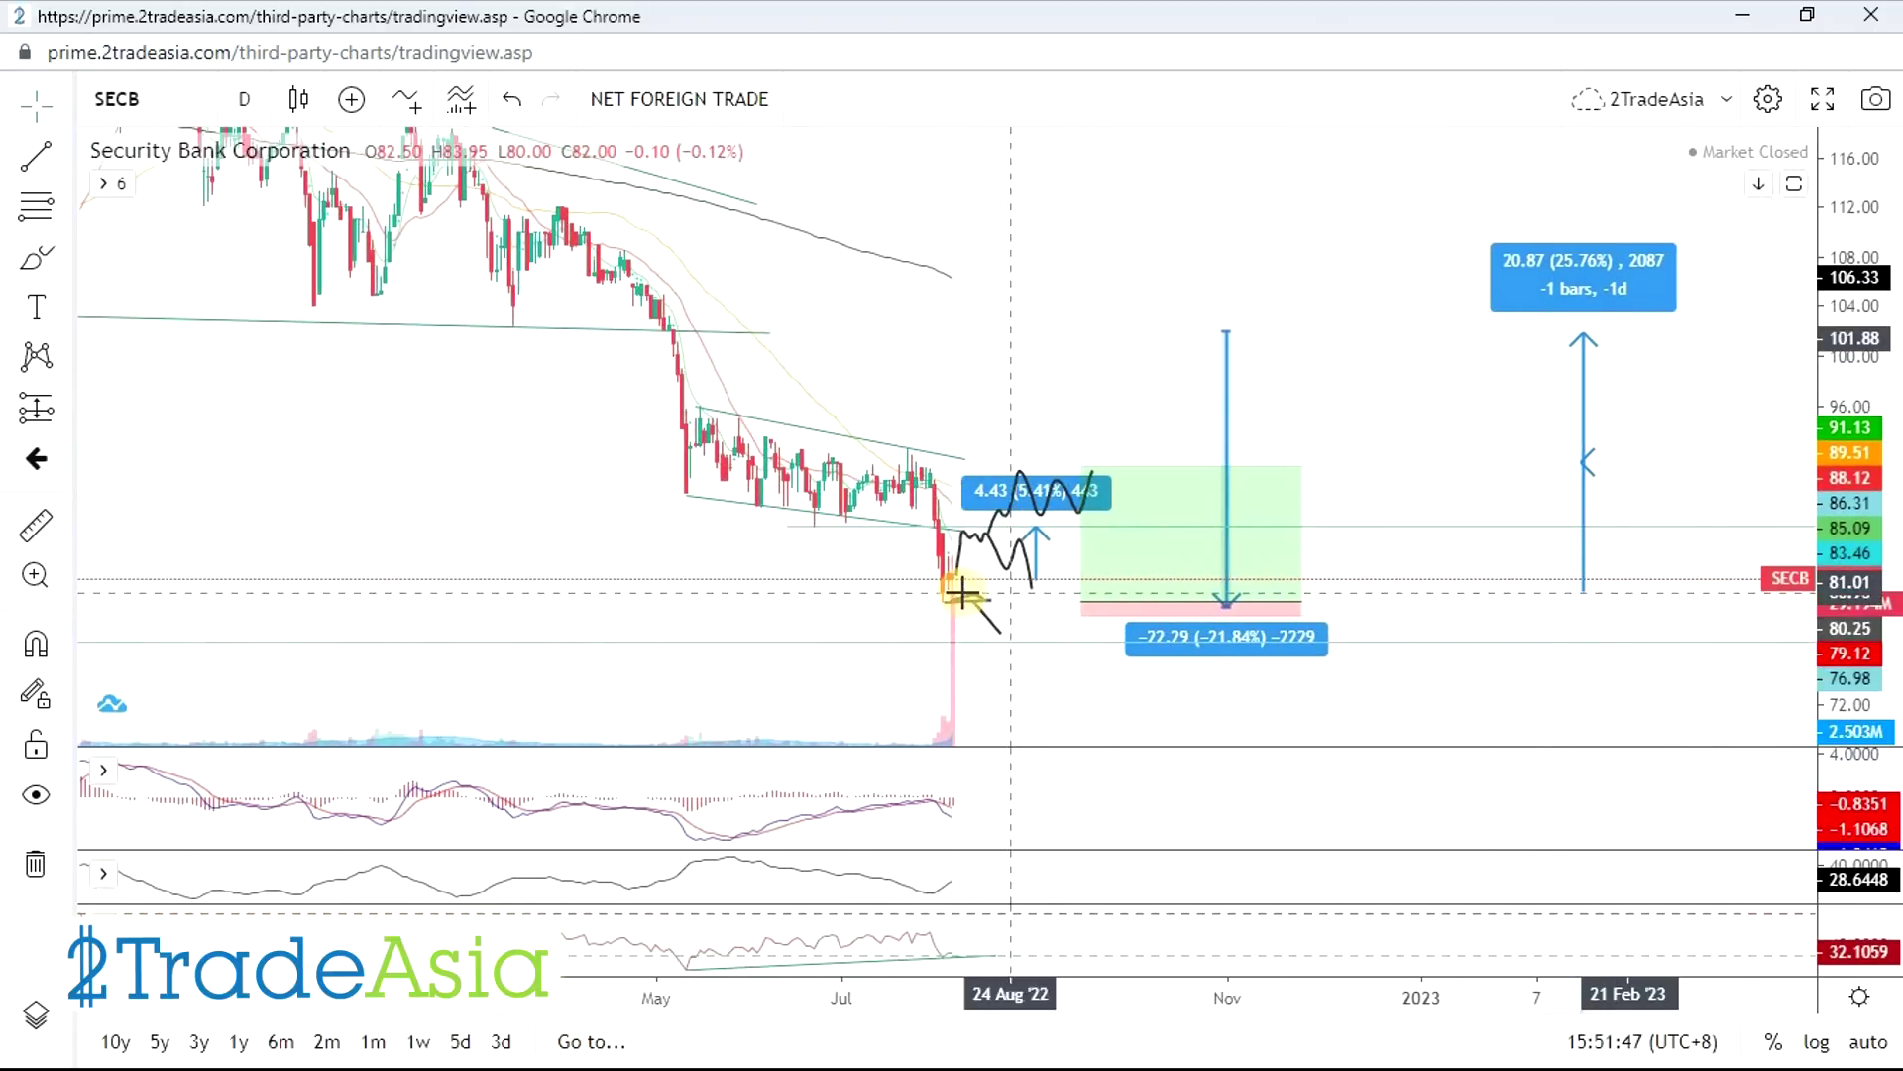
scroll(990, 608, "down", 5)
scroll(1219, 586, "up", 5)
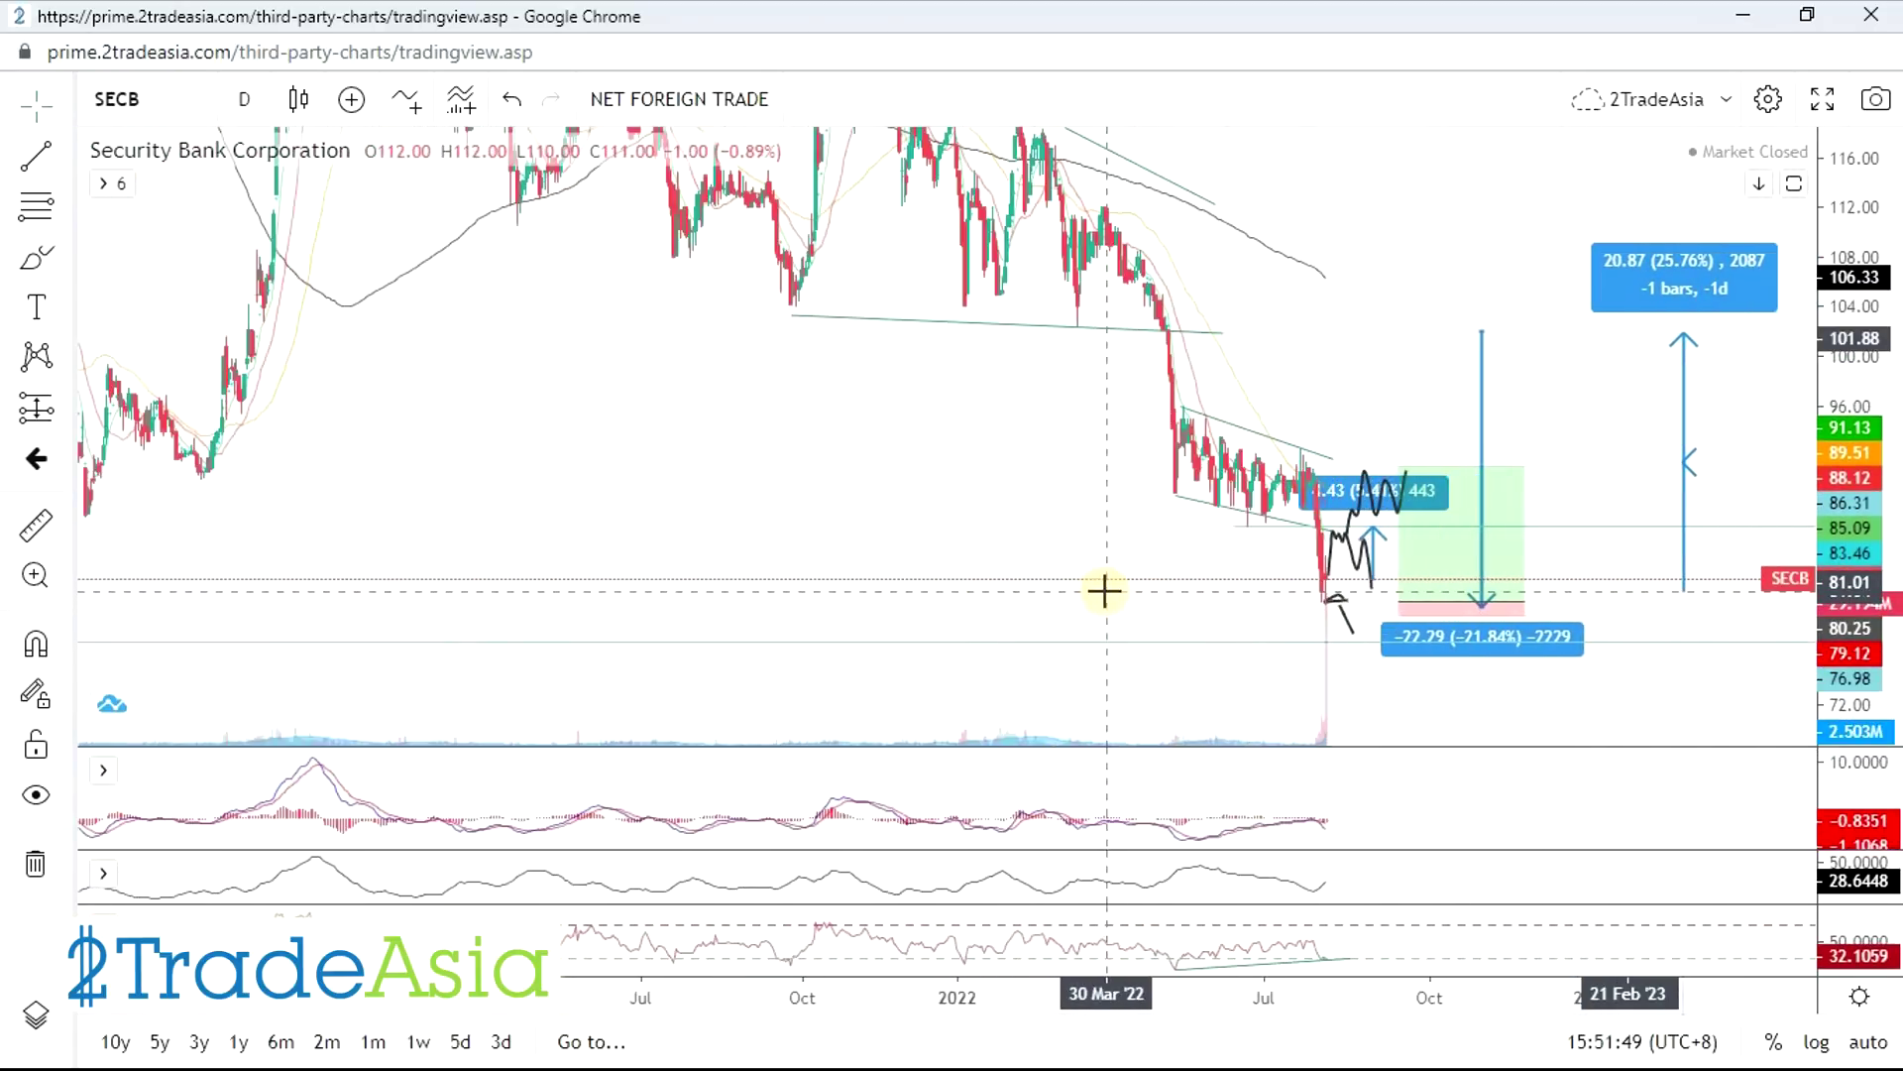
- Switch to the stock spreadsheet and review SECB's ratings from brokers B, C and F in row 10
key("alt+Tab")
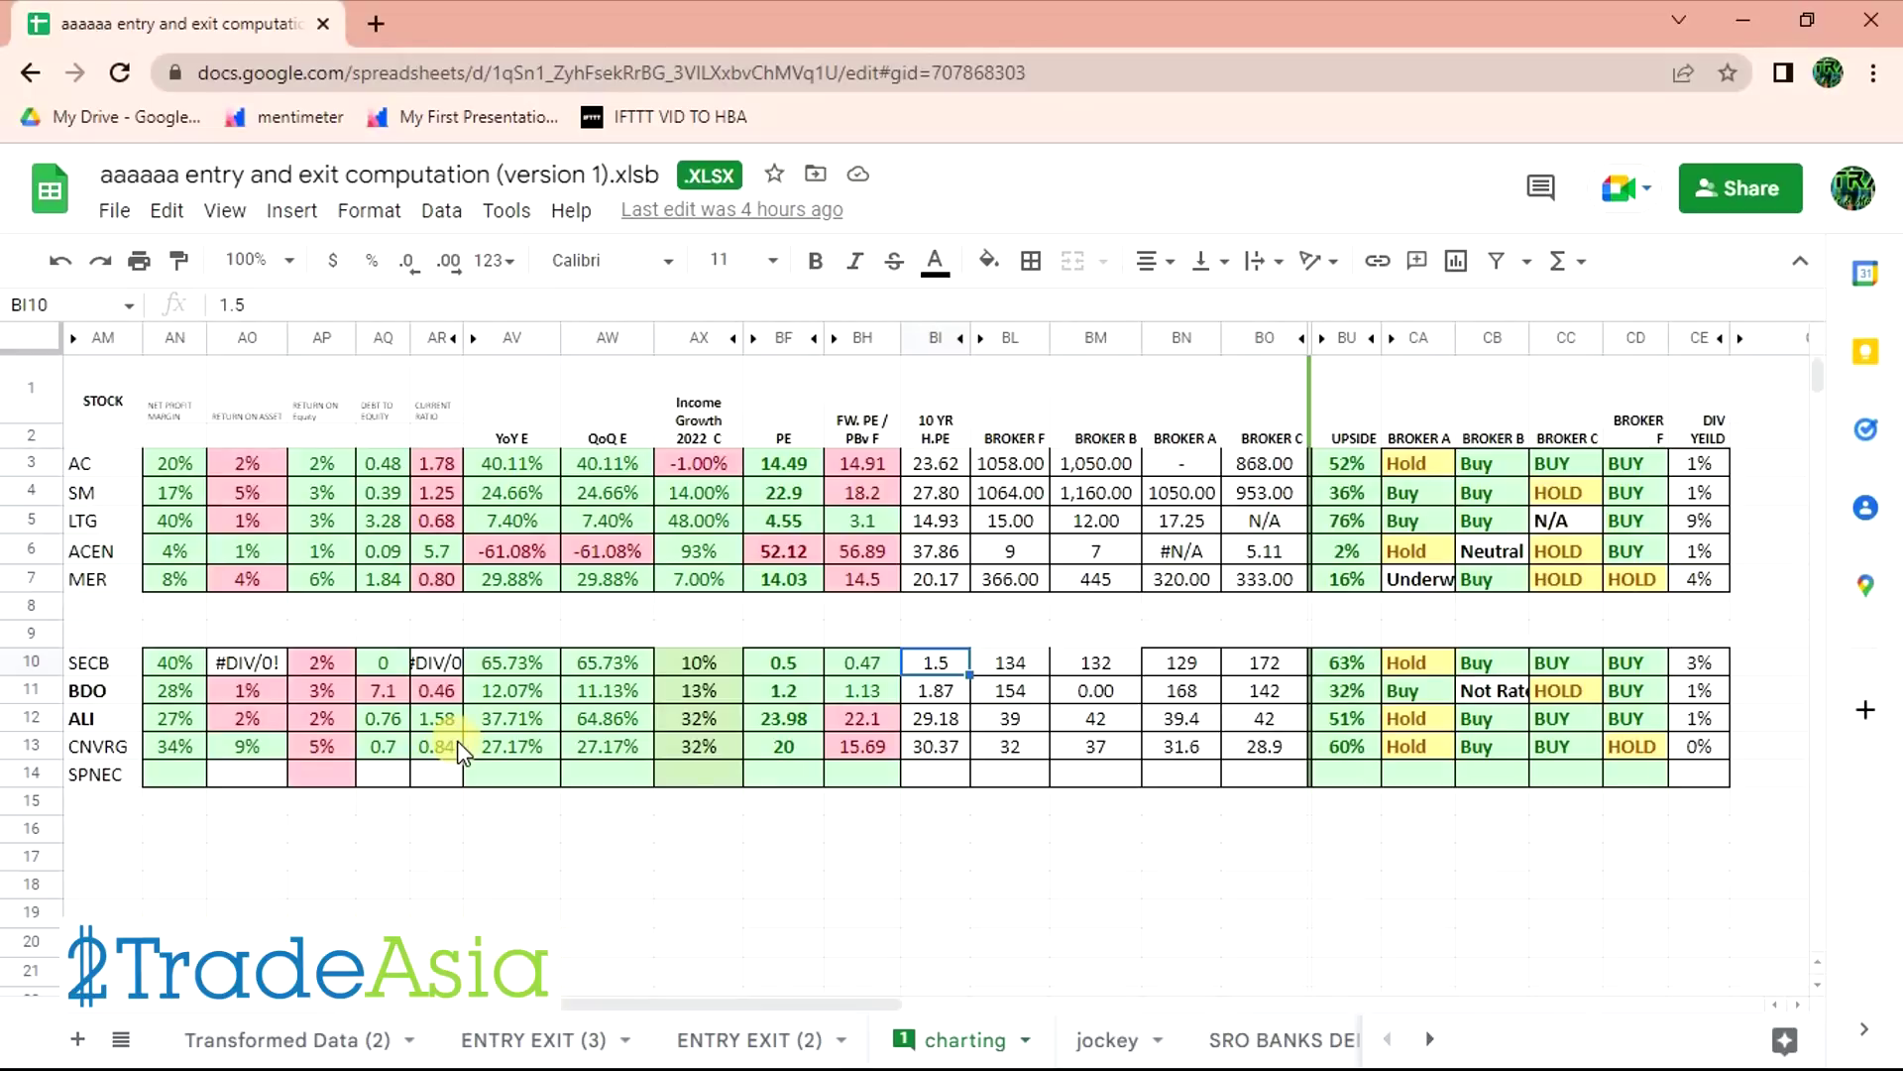
left_click(1127, 892)
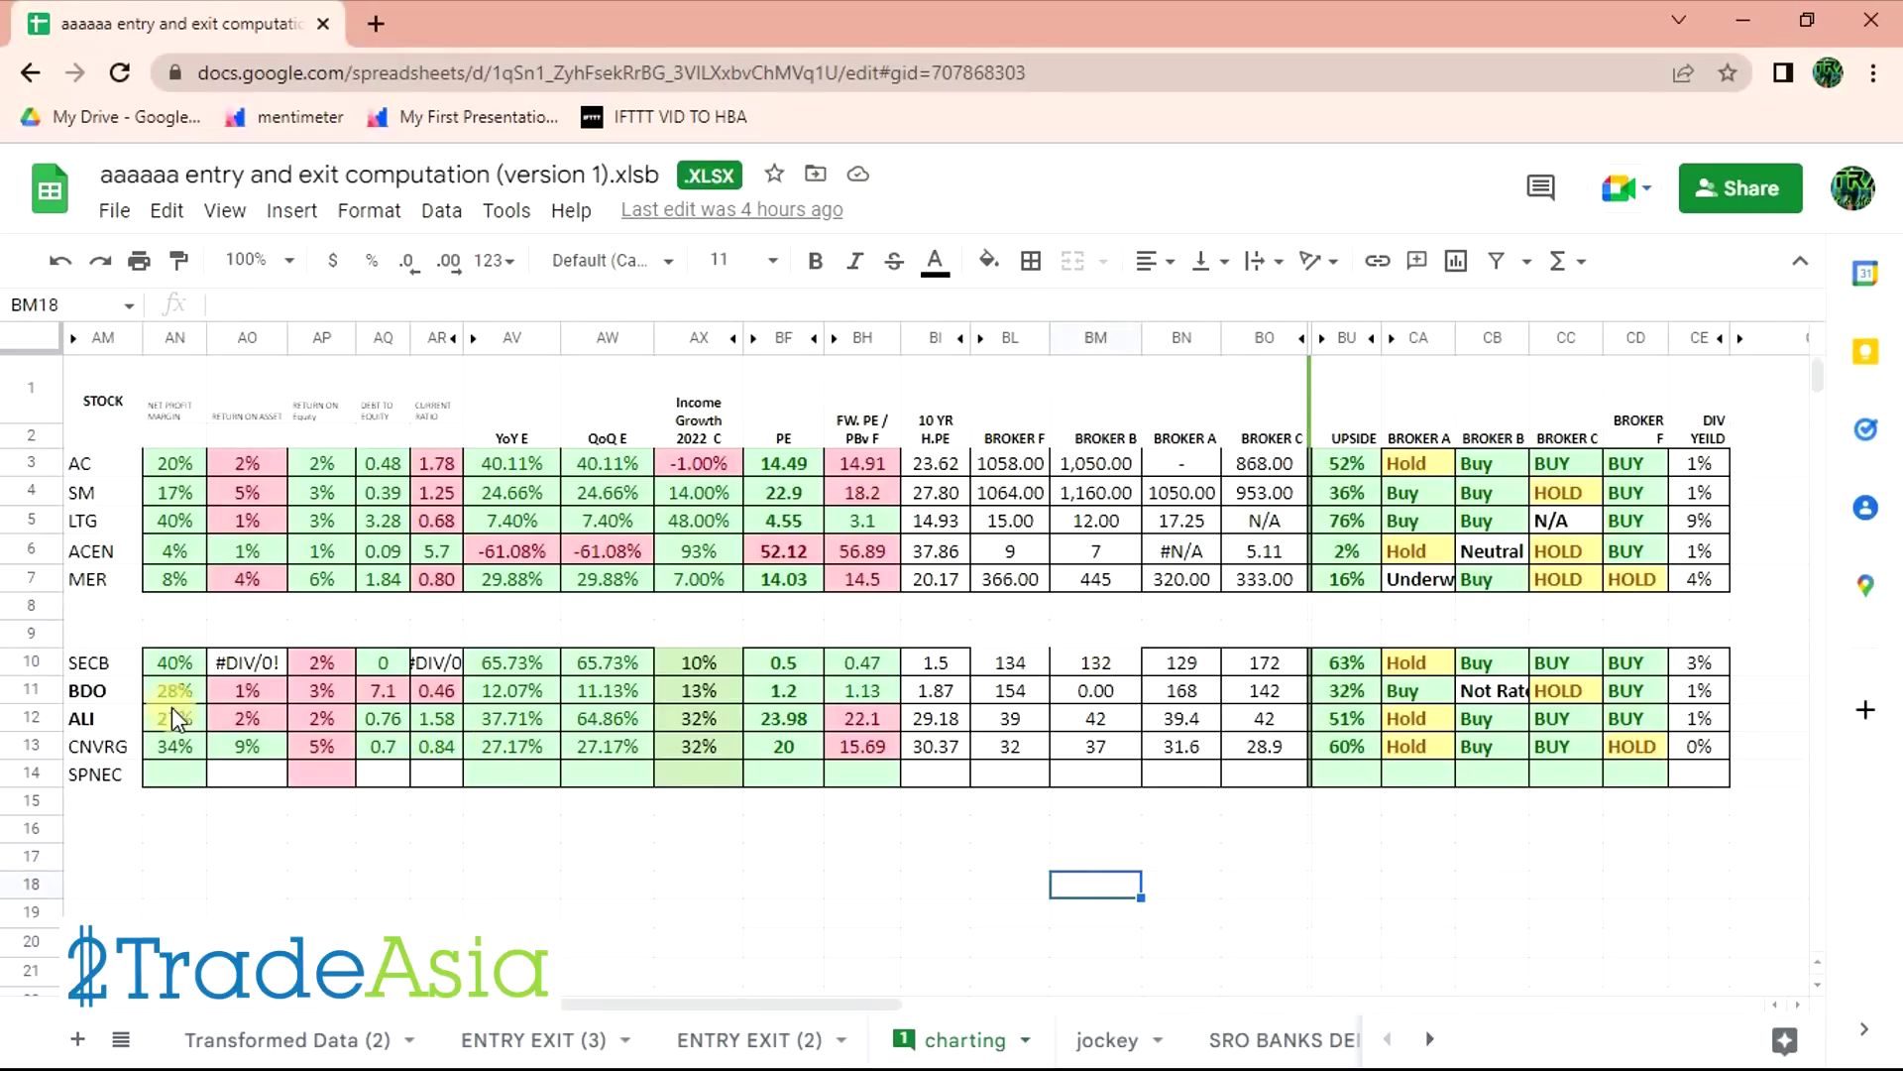
left_click_drag(206, 646, 1656, 663)
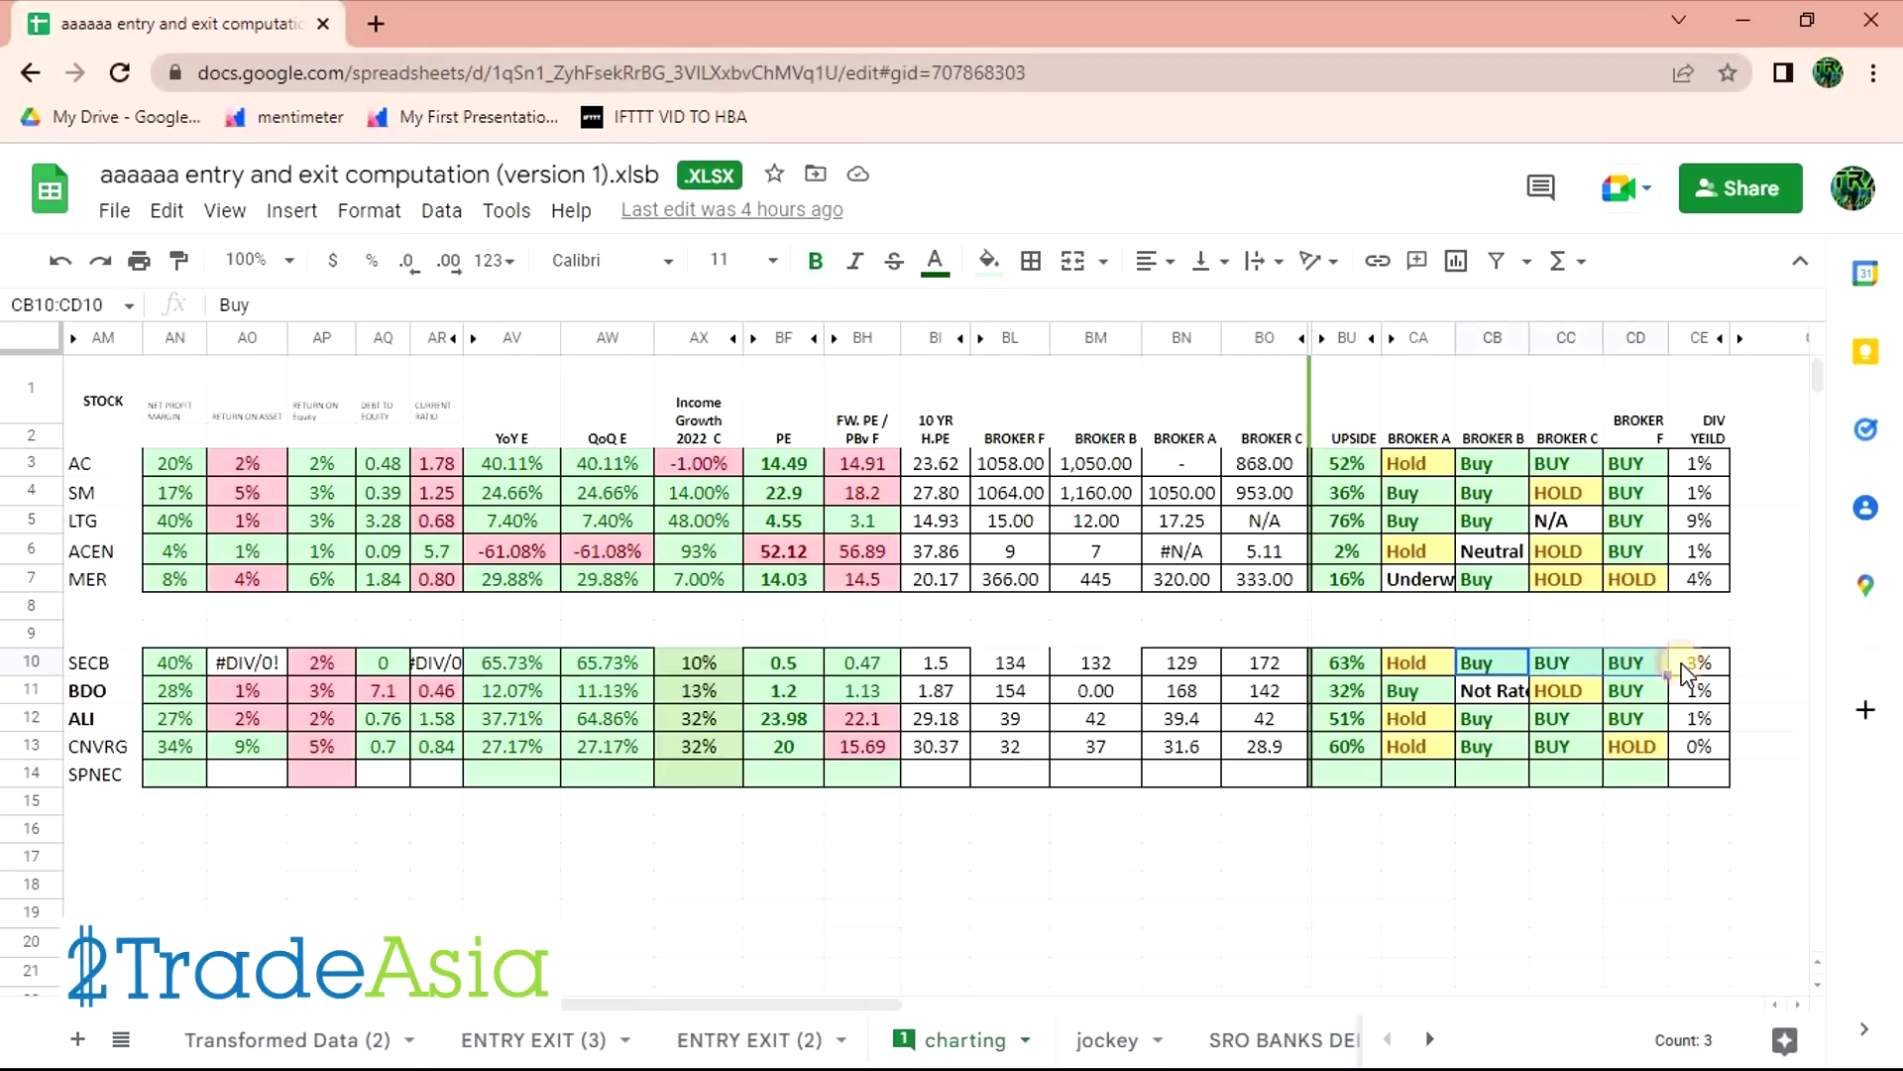
- Check SECB's upside in the spreadsheet and compare it with the measured price moves on the SECB chart
left_click(1350, 661)
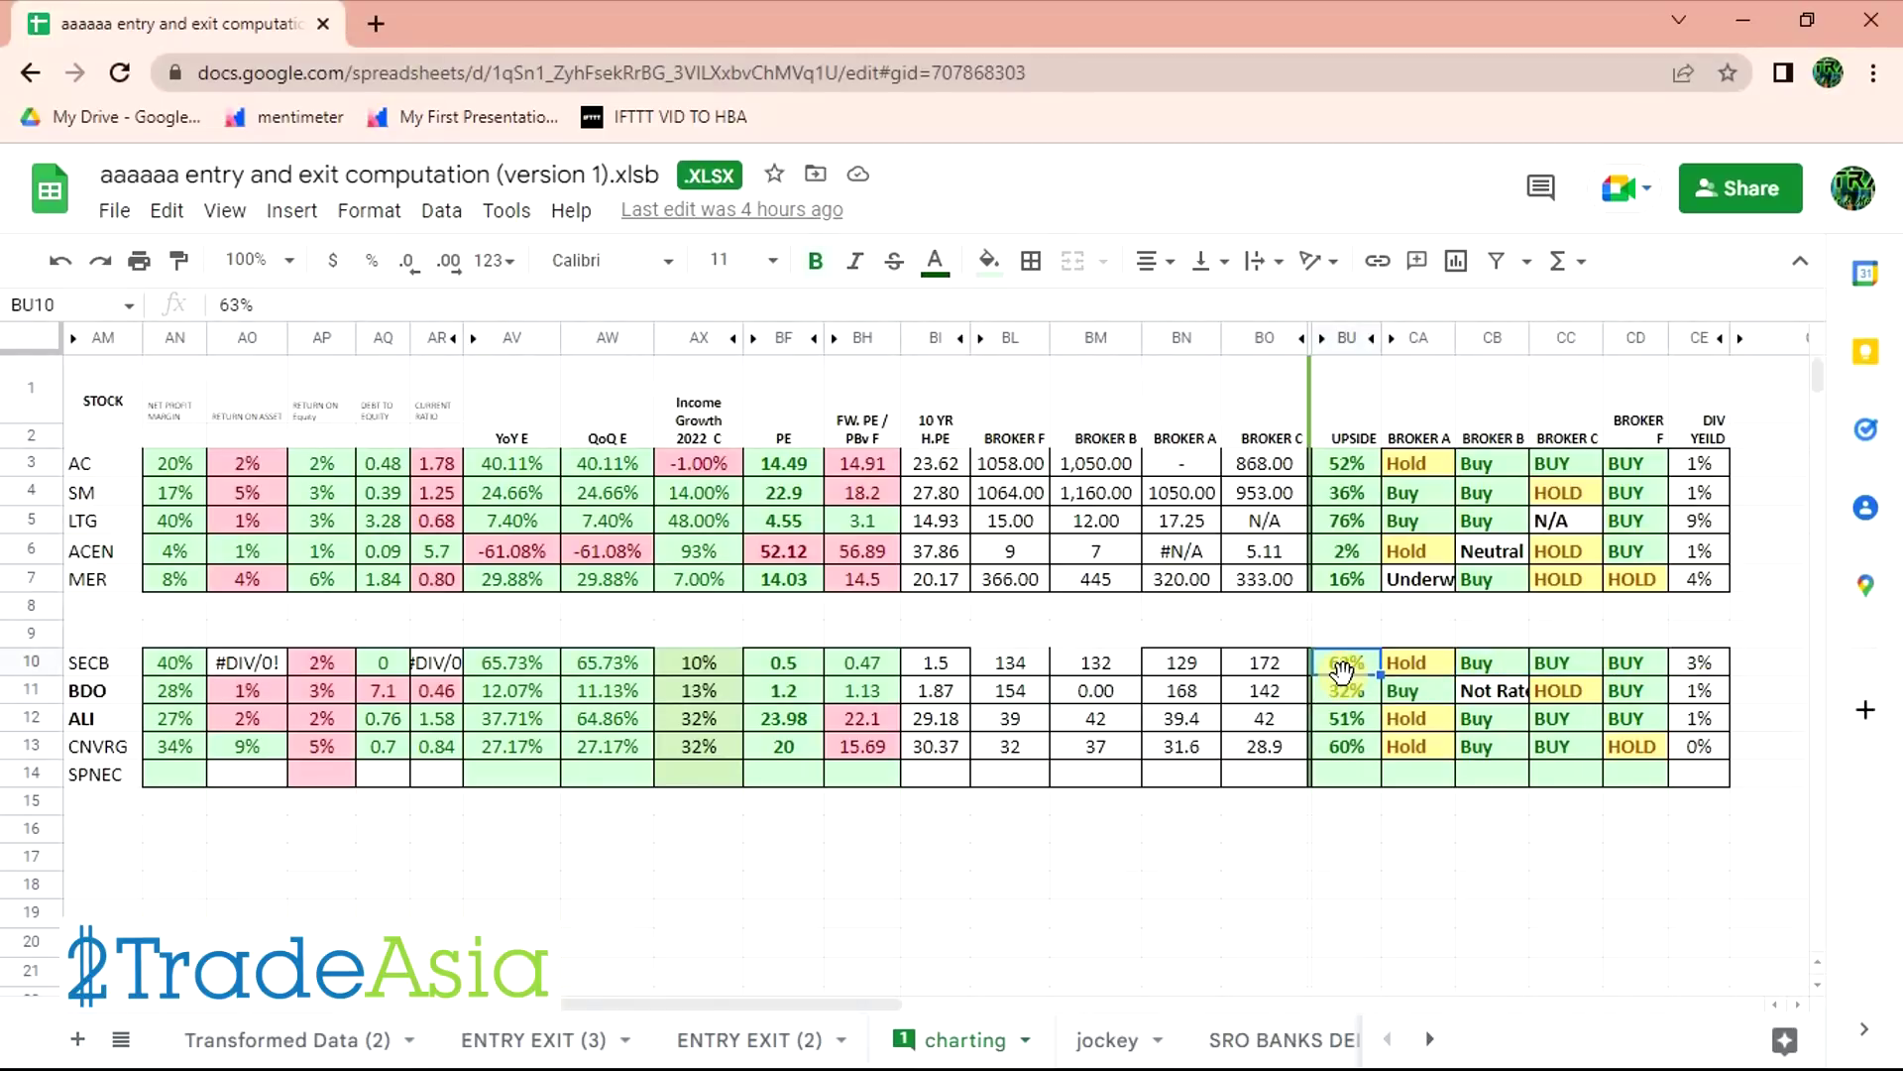
key("alt+Tab")
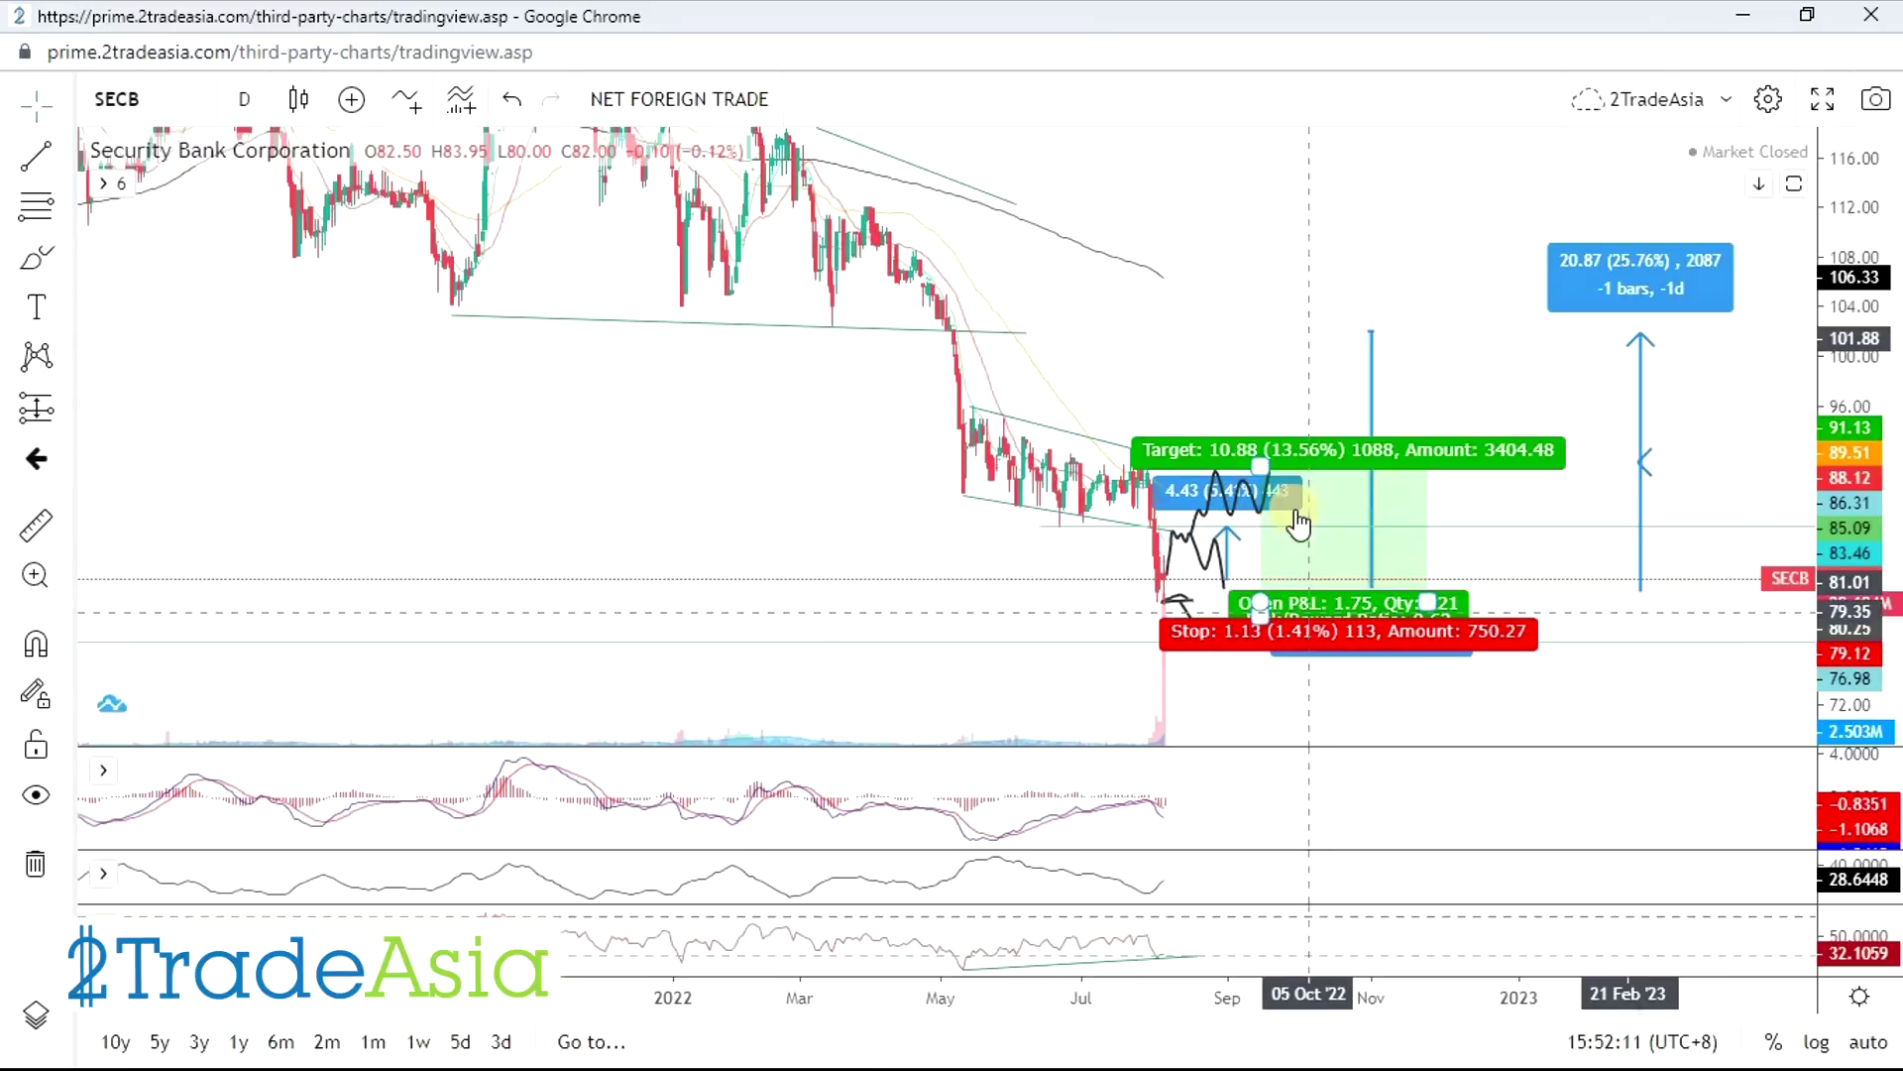
left_click_drag(437, 495, 1329, 567)
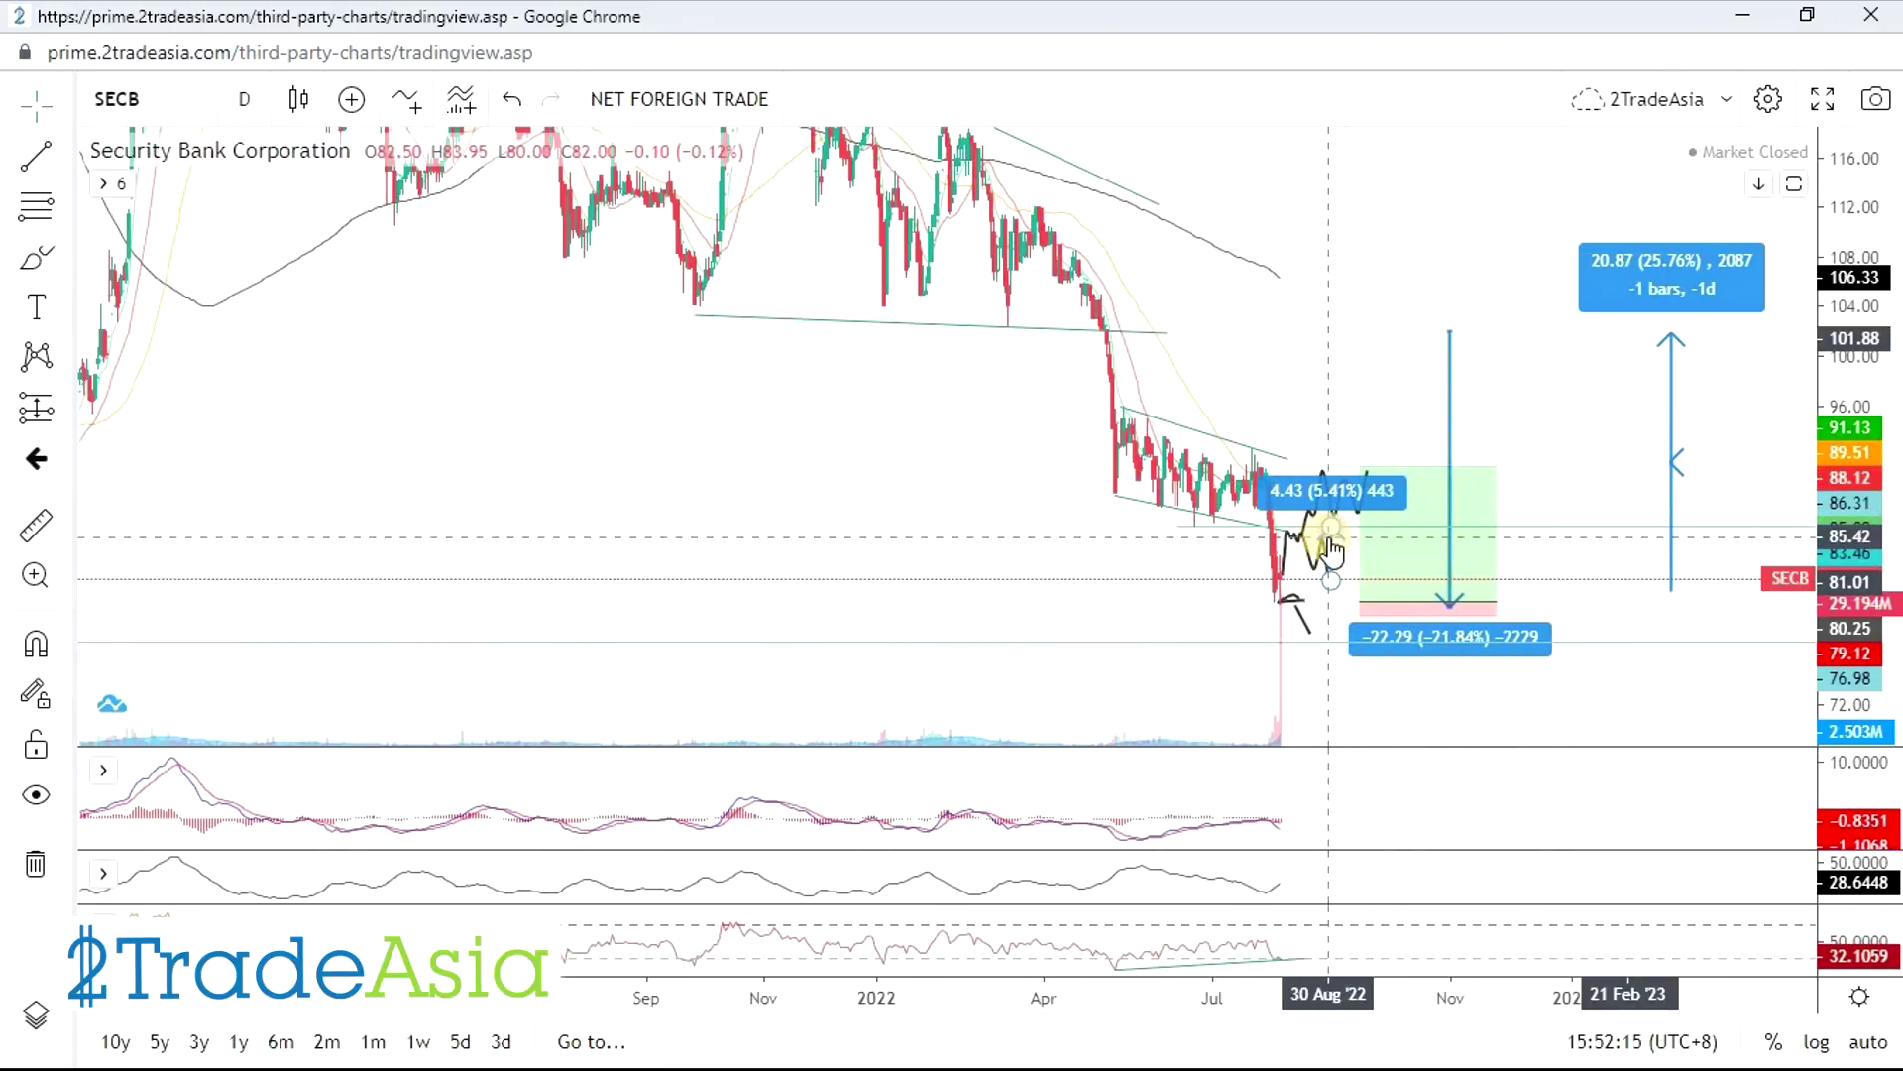
scroll(1412, 564, "down", 2)
scroll(1412, 563, "up", 2)
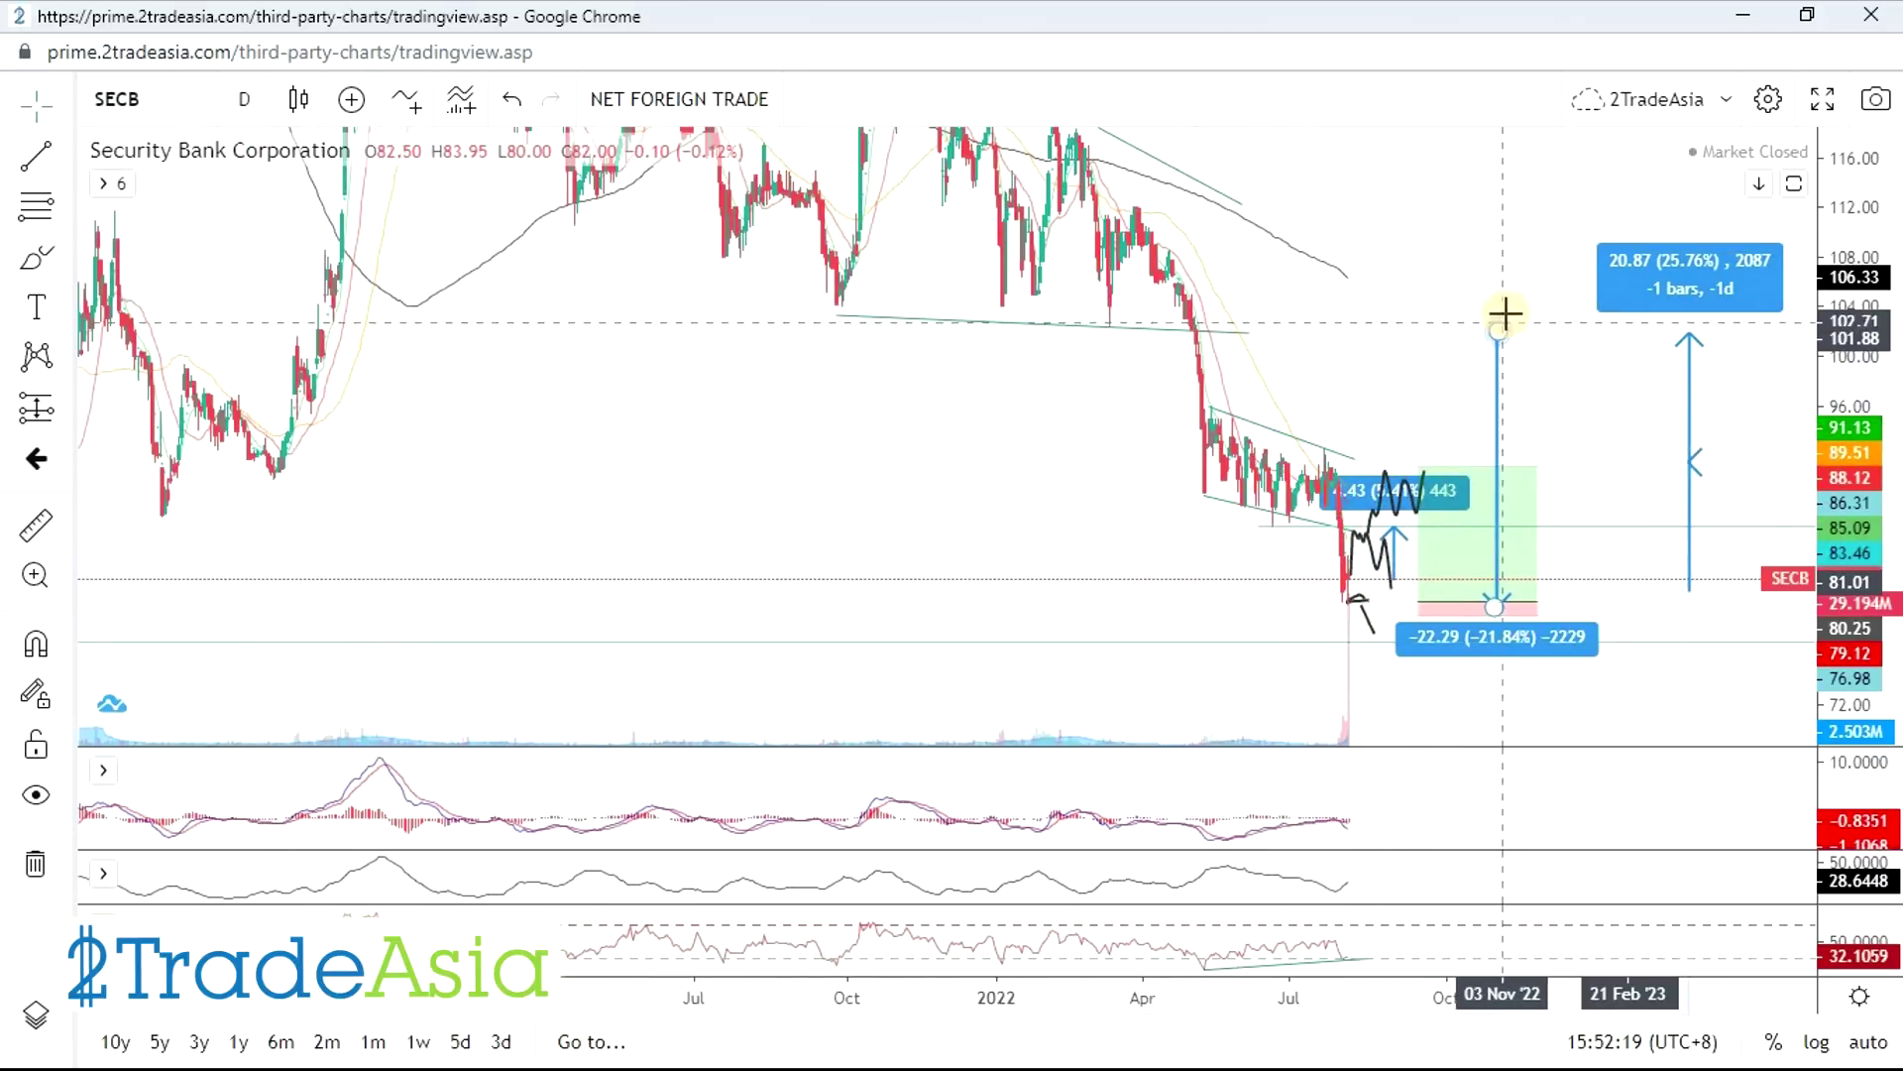
- Find BDO in the stock spreadsheet and switch the price chart from SECB to the symbol BDO
key("alt+Tab")
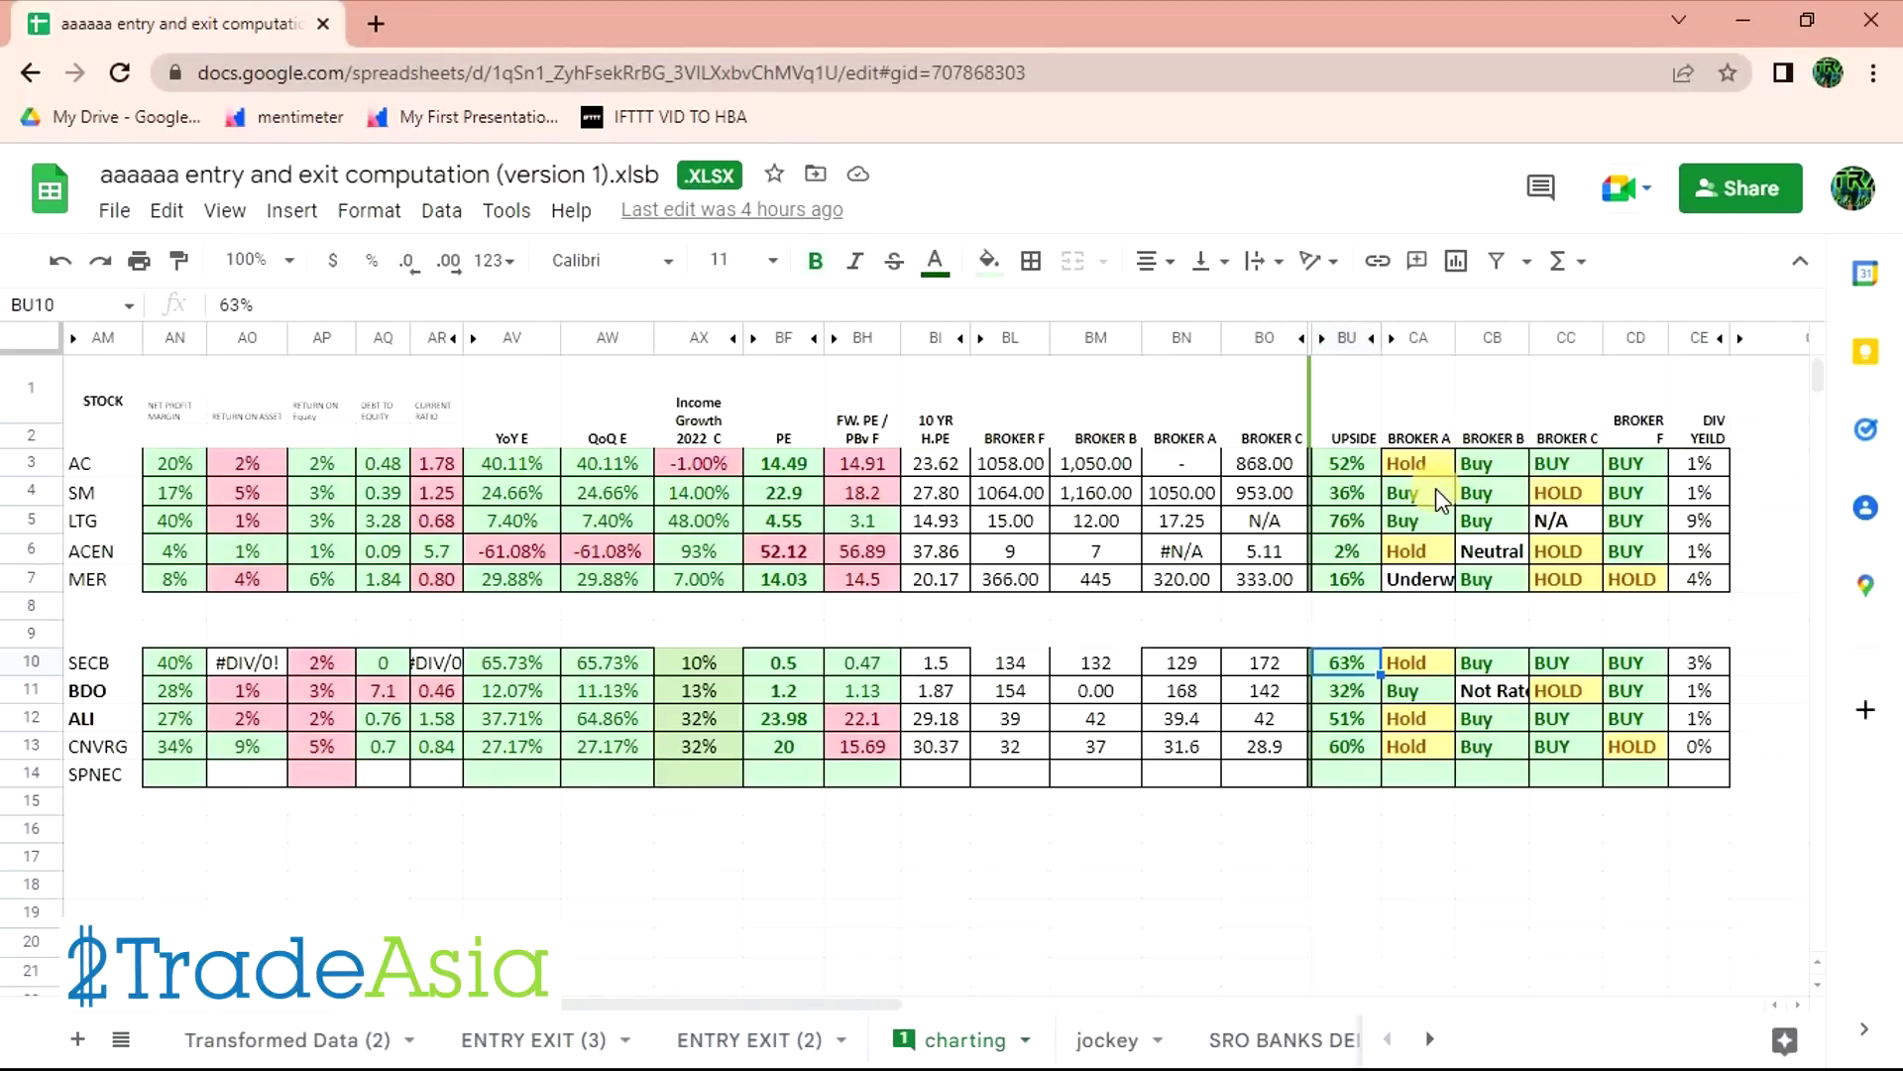
left_click(171, 696)
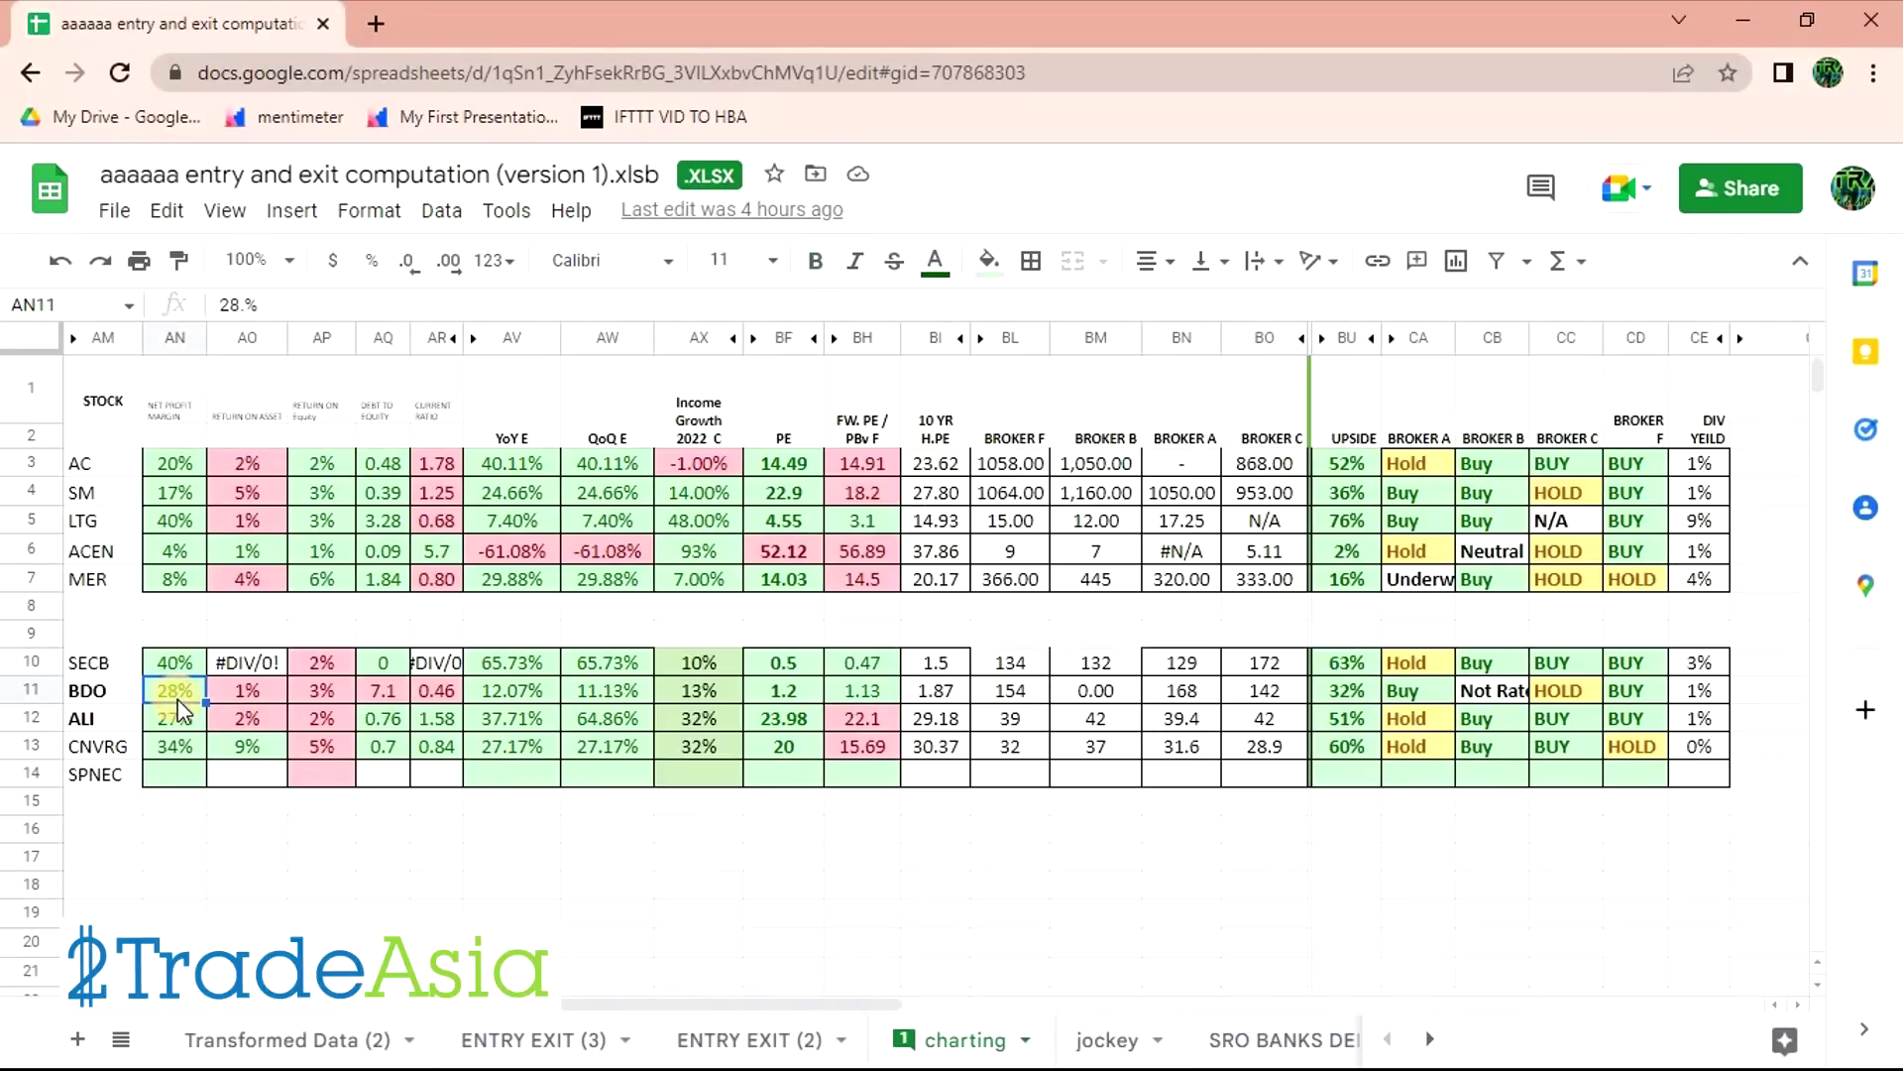
key("alt+Tab")
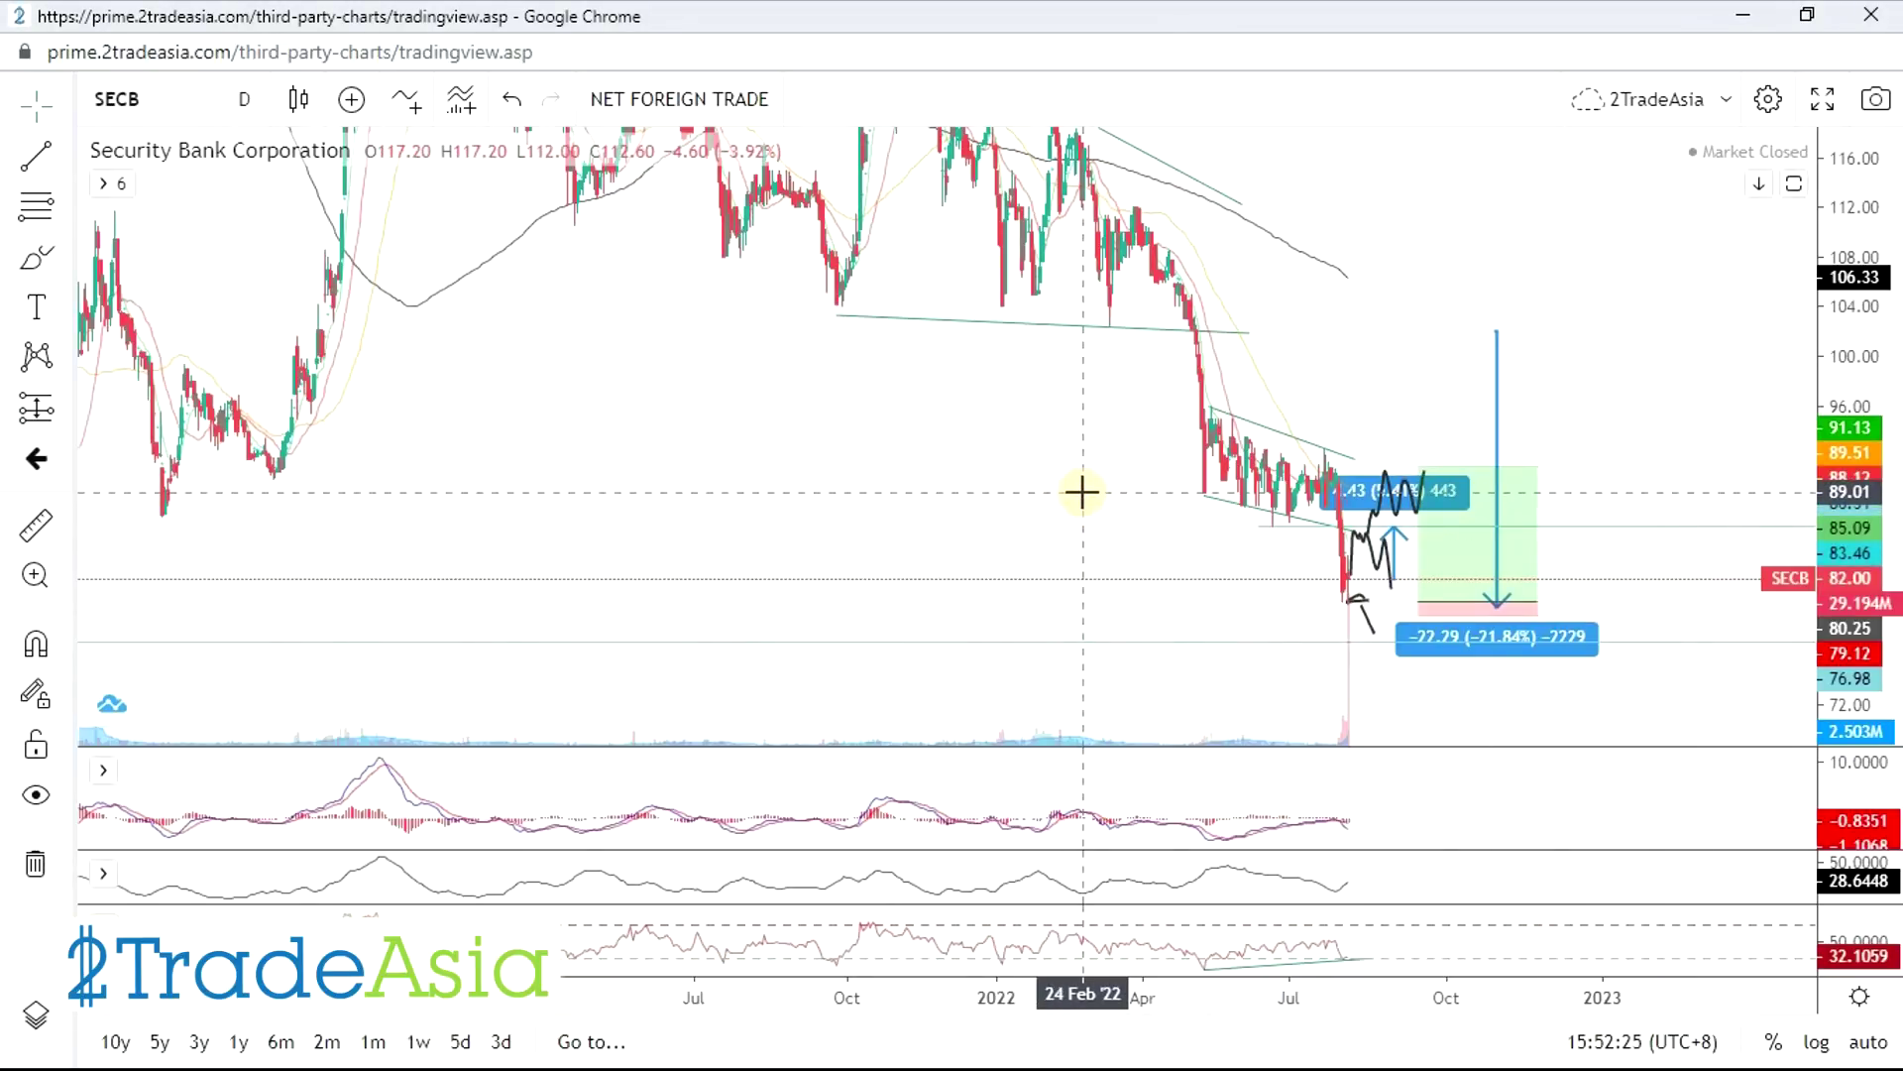
type("BDO")
key("Return")
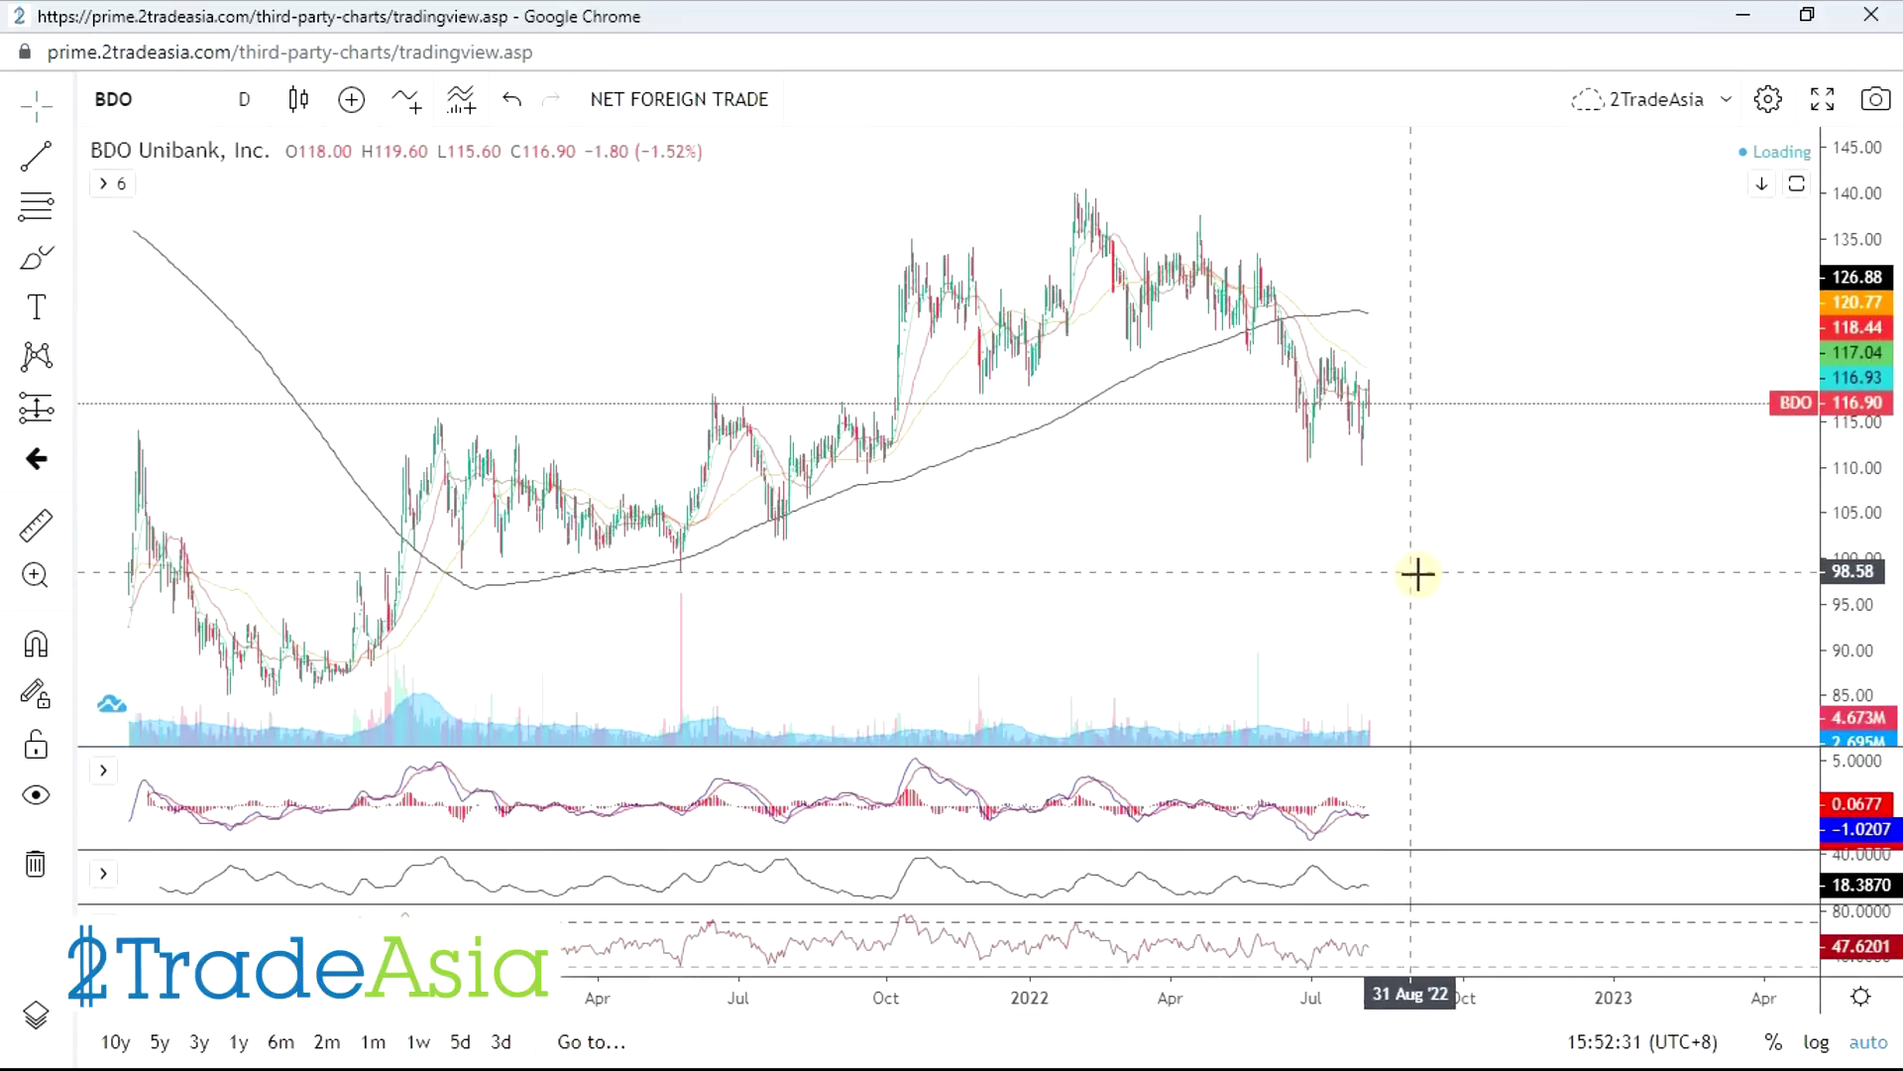
- Draw a rising support trend line on the BDO chart from the 2020 low at about 74.54 along the lows past the latest candles
left_click_drag(1211, 522, 1864, 223)
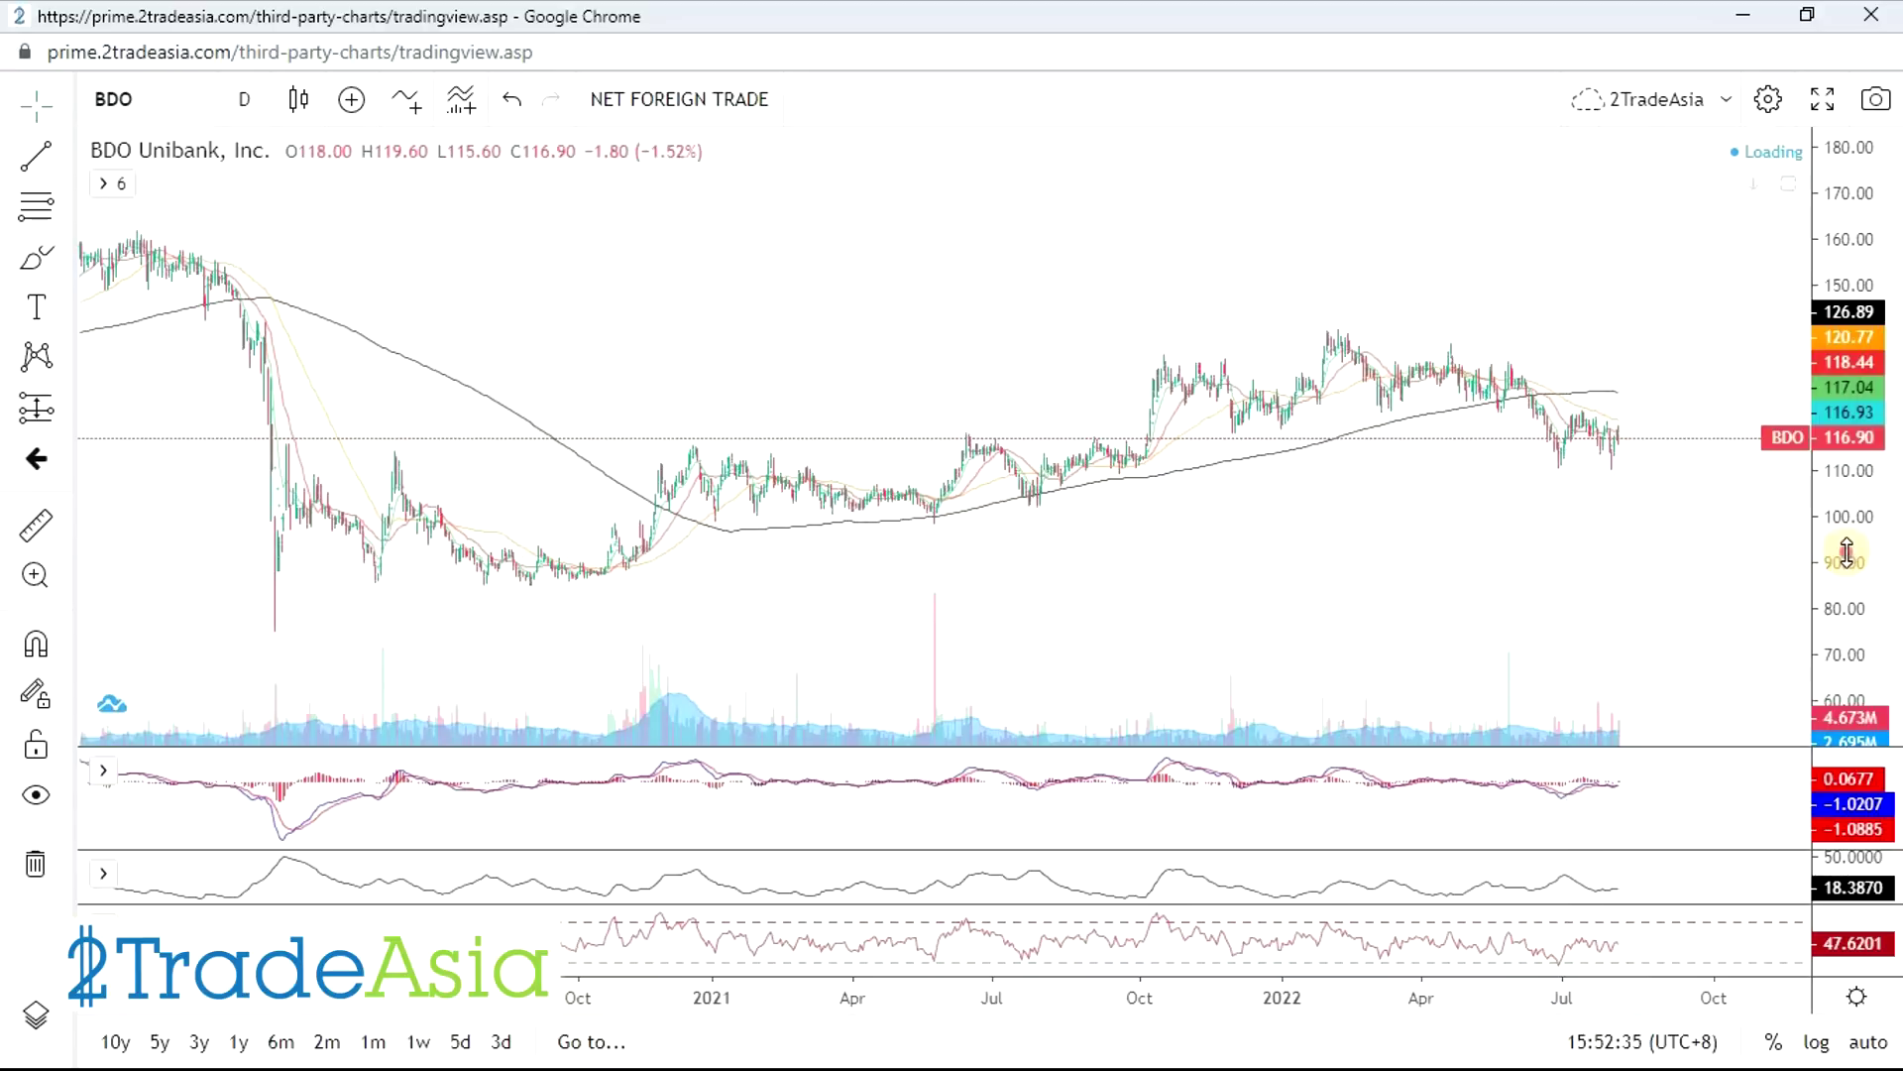
scroll(1770, 620, "up", 3)
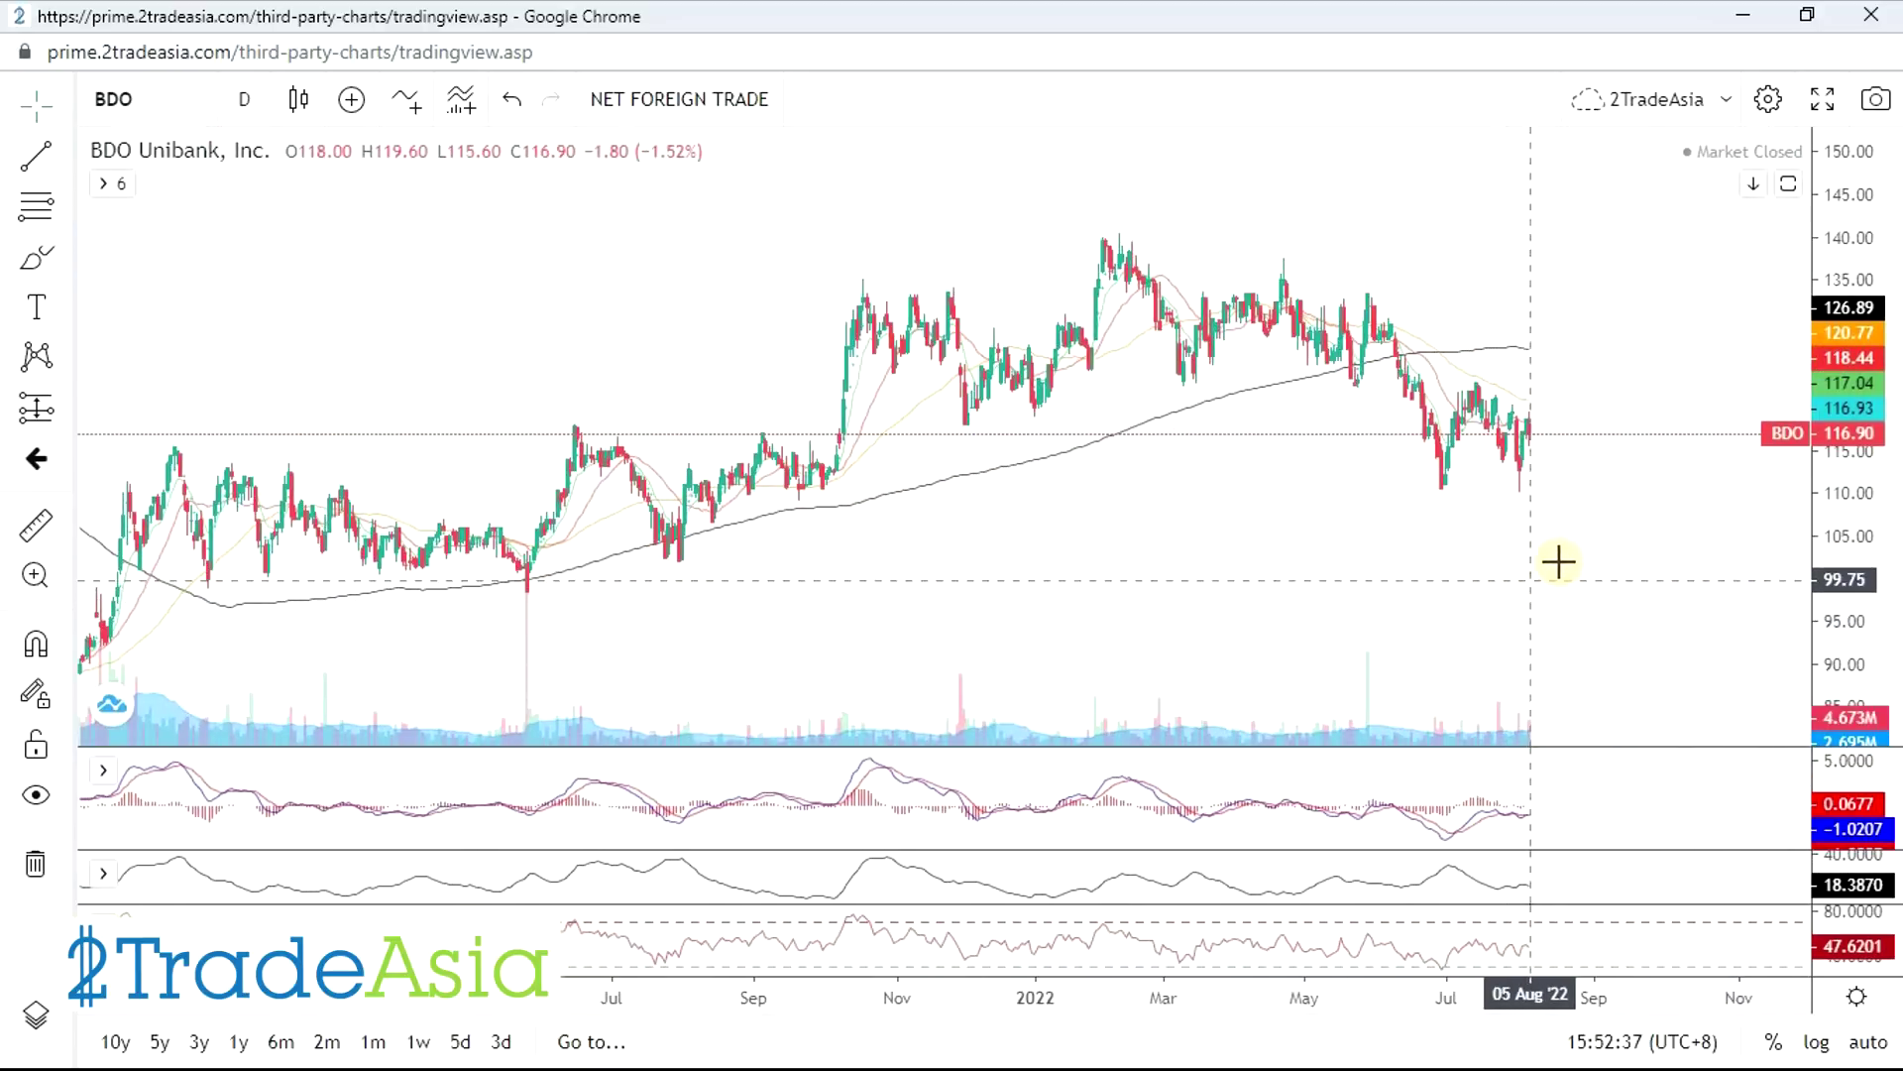
left_click(36, 159)
left_click_drag(1866, 288, 1865, 377)
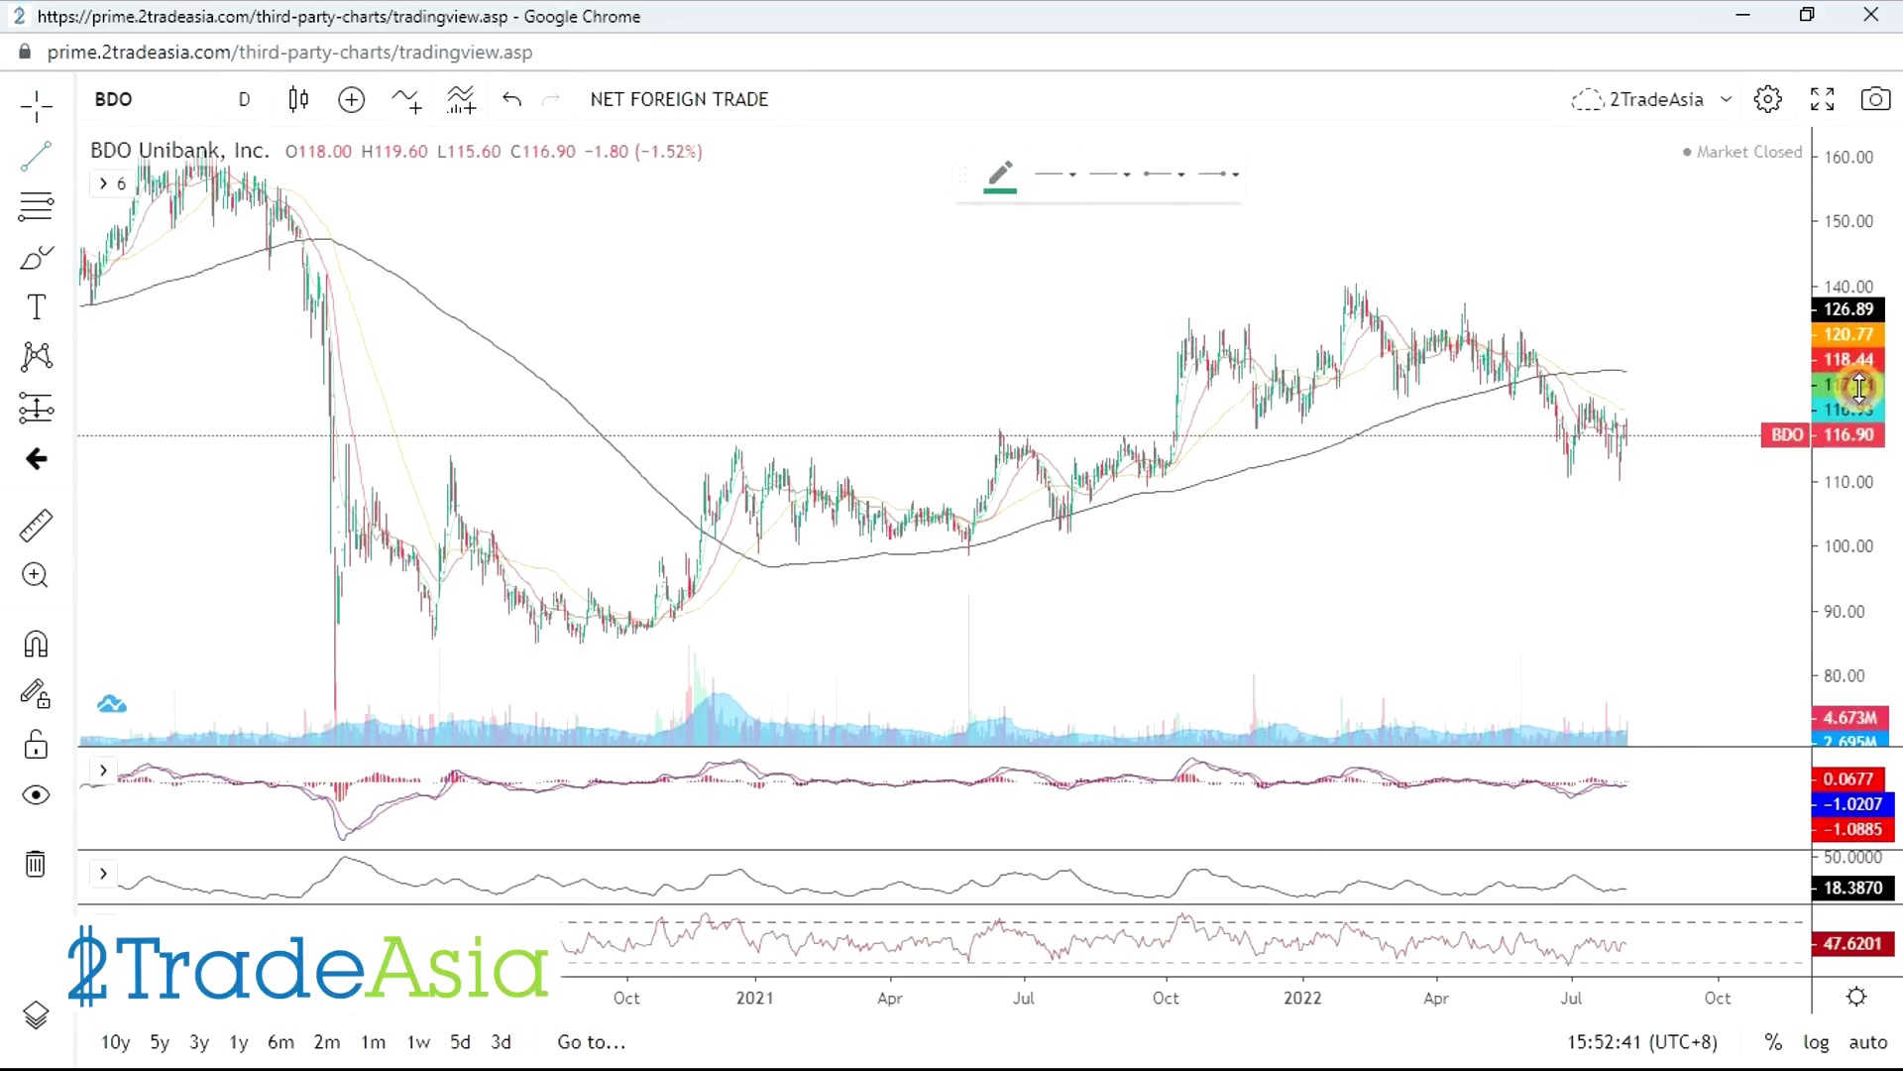
left_click_drag(1865, 287, 1866, 342)
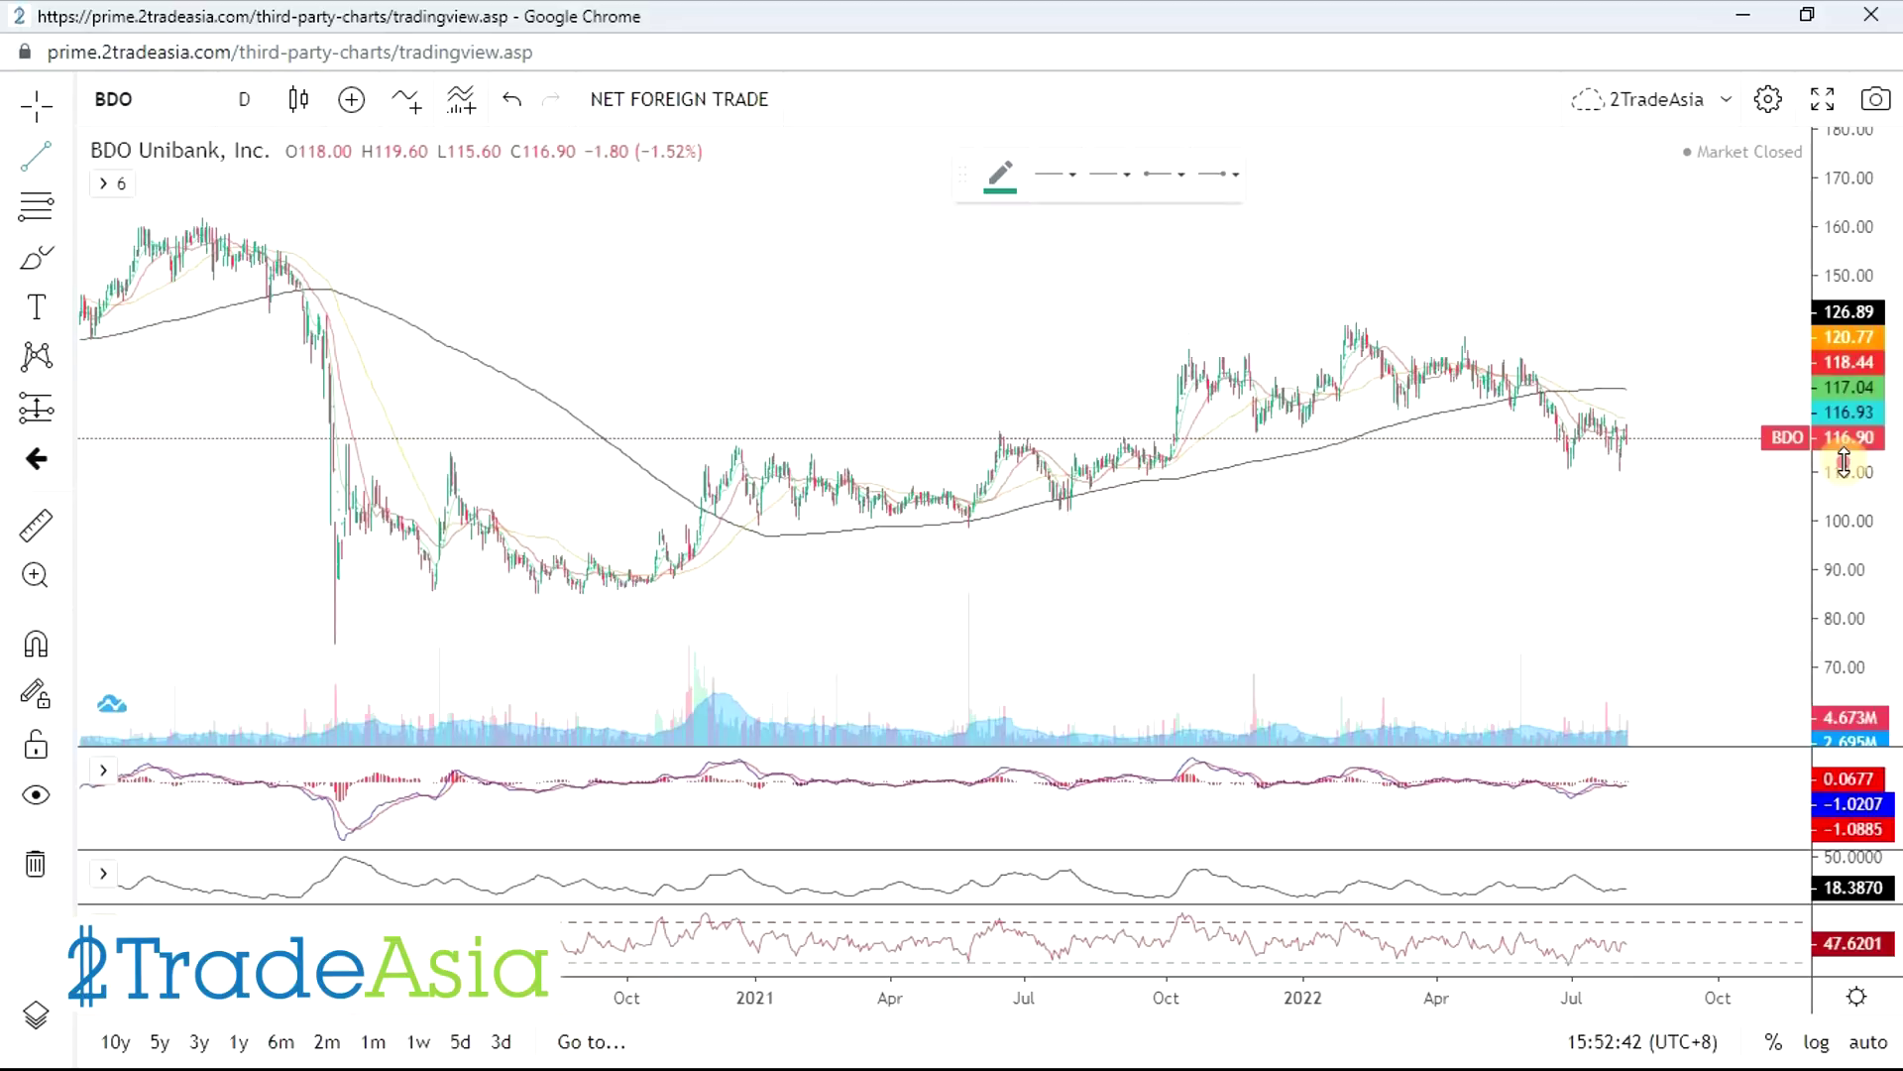
left_click(332, 631)
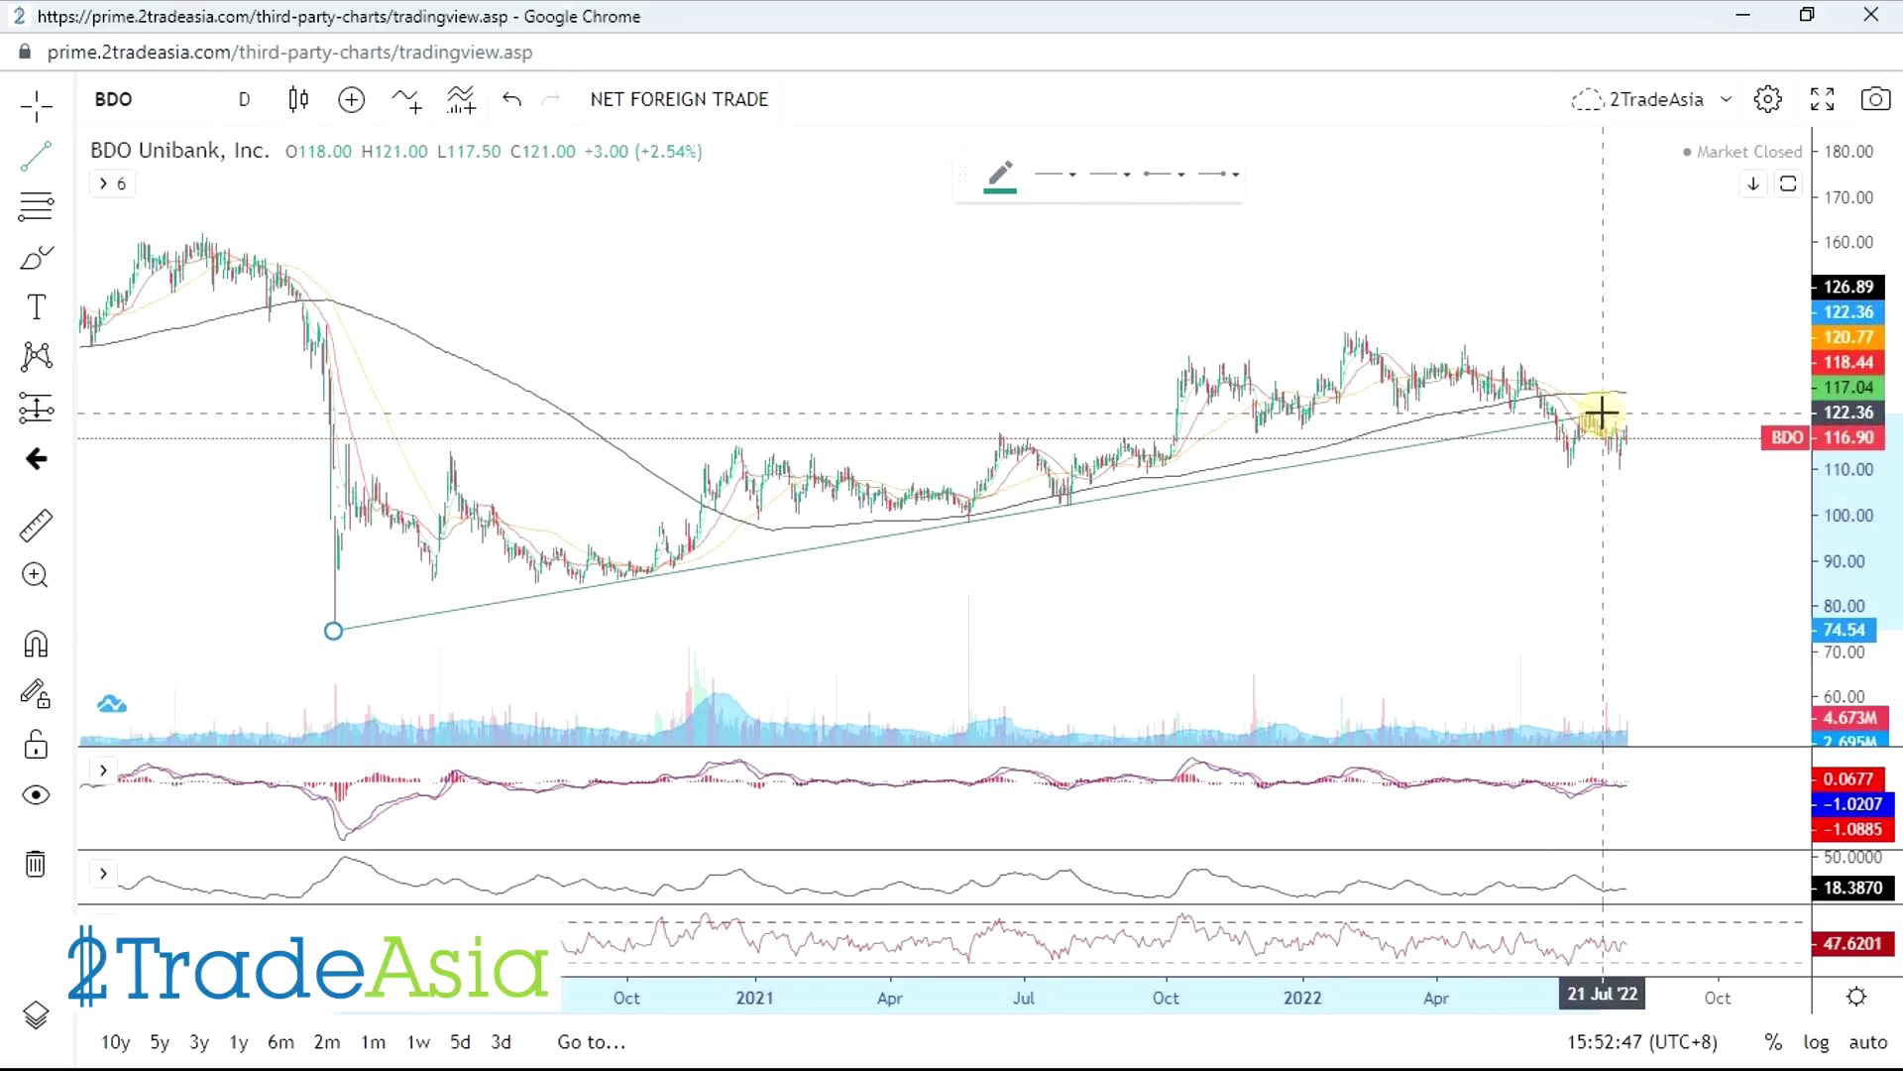
left_click(1705, 401)
- Draw a rising resistance trend line from the high at about 115.61 near January 2021 over the early-2022 peaks
left_click(36, 155)
left_click(732, 443)
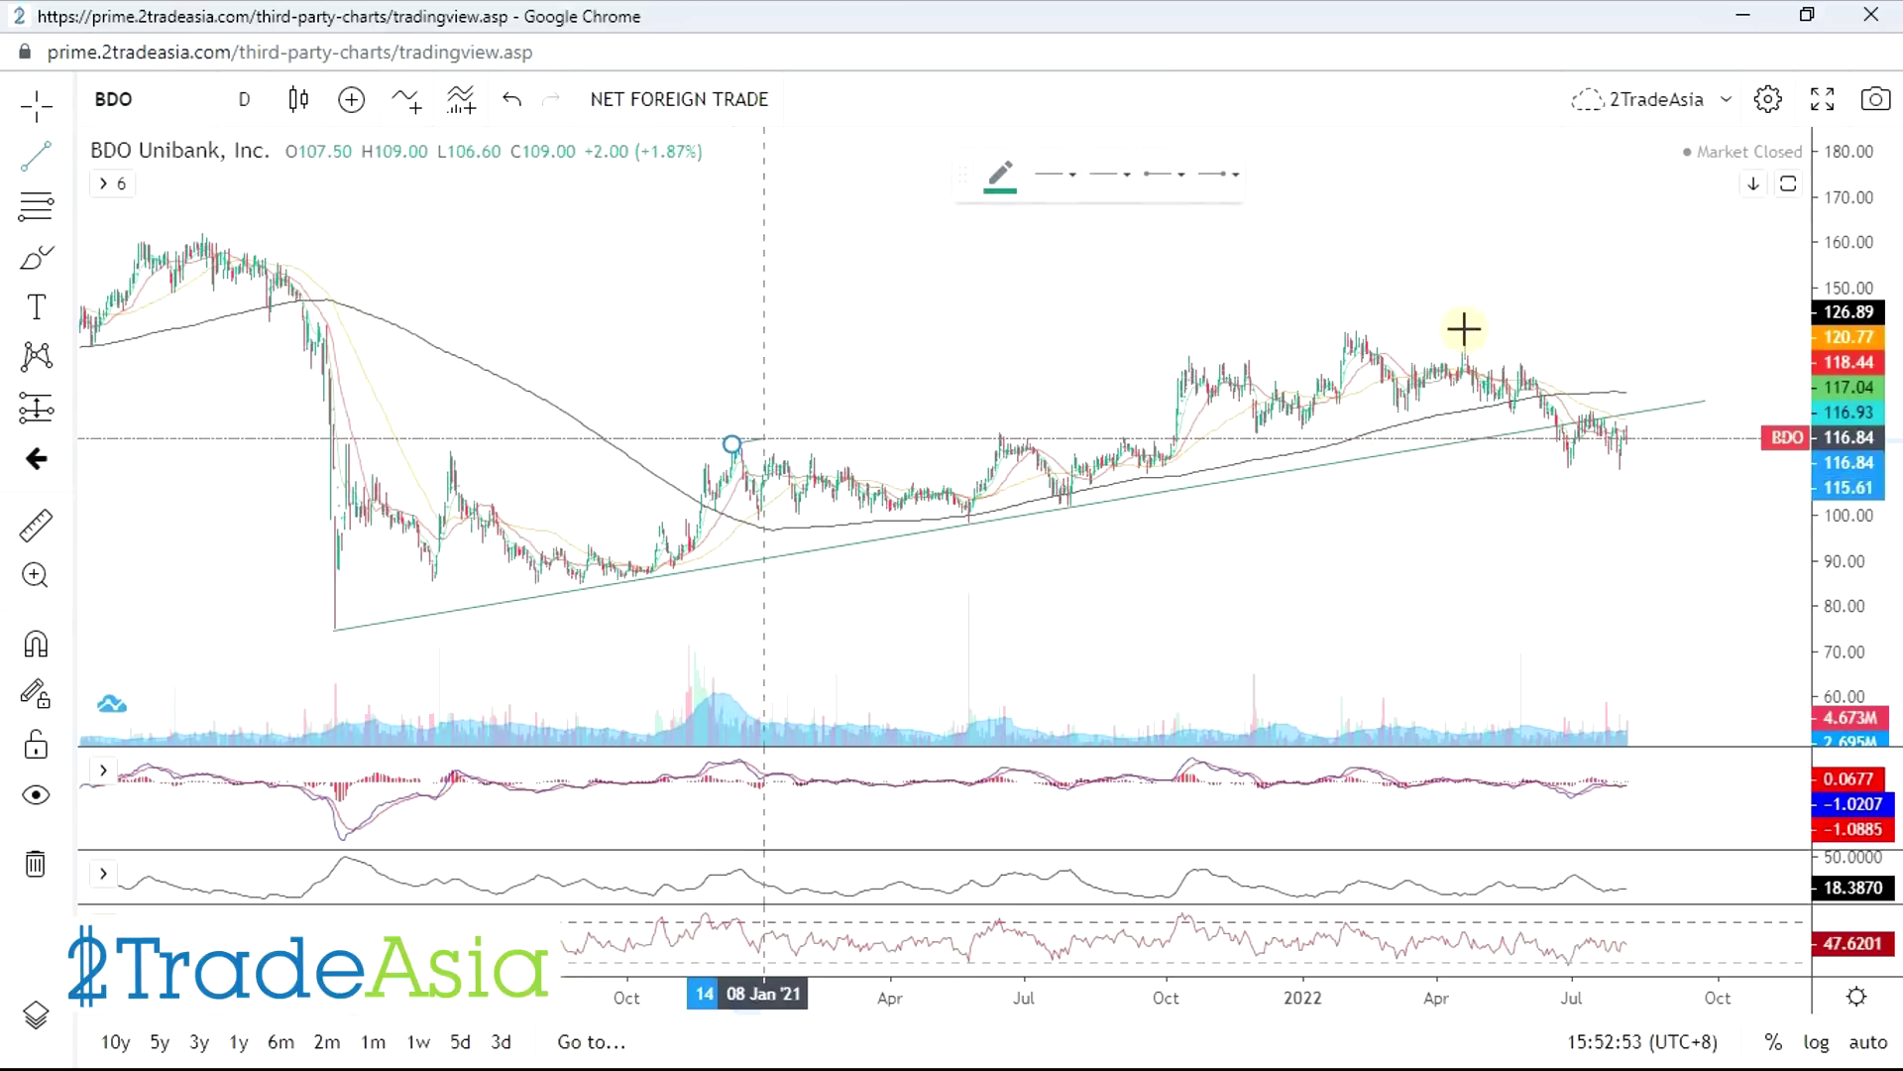
left_click(1559, 293)
- Draw a nearly flat support line from the 29 June 2022 low at about 110.48 under the early-August low
left_click_drag(446, 565, 502, 505)
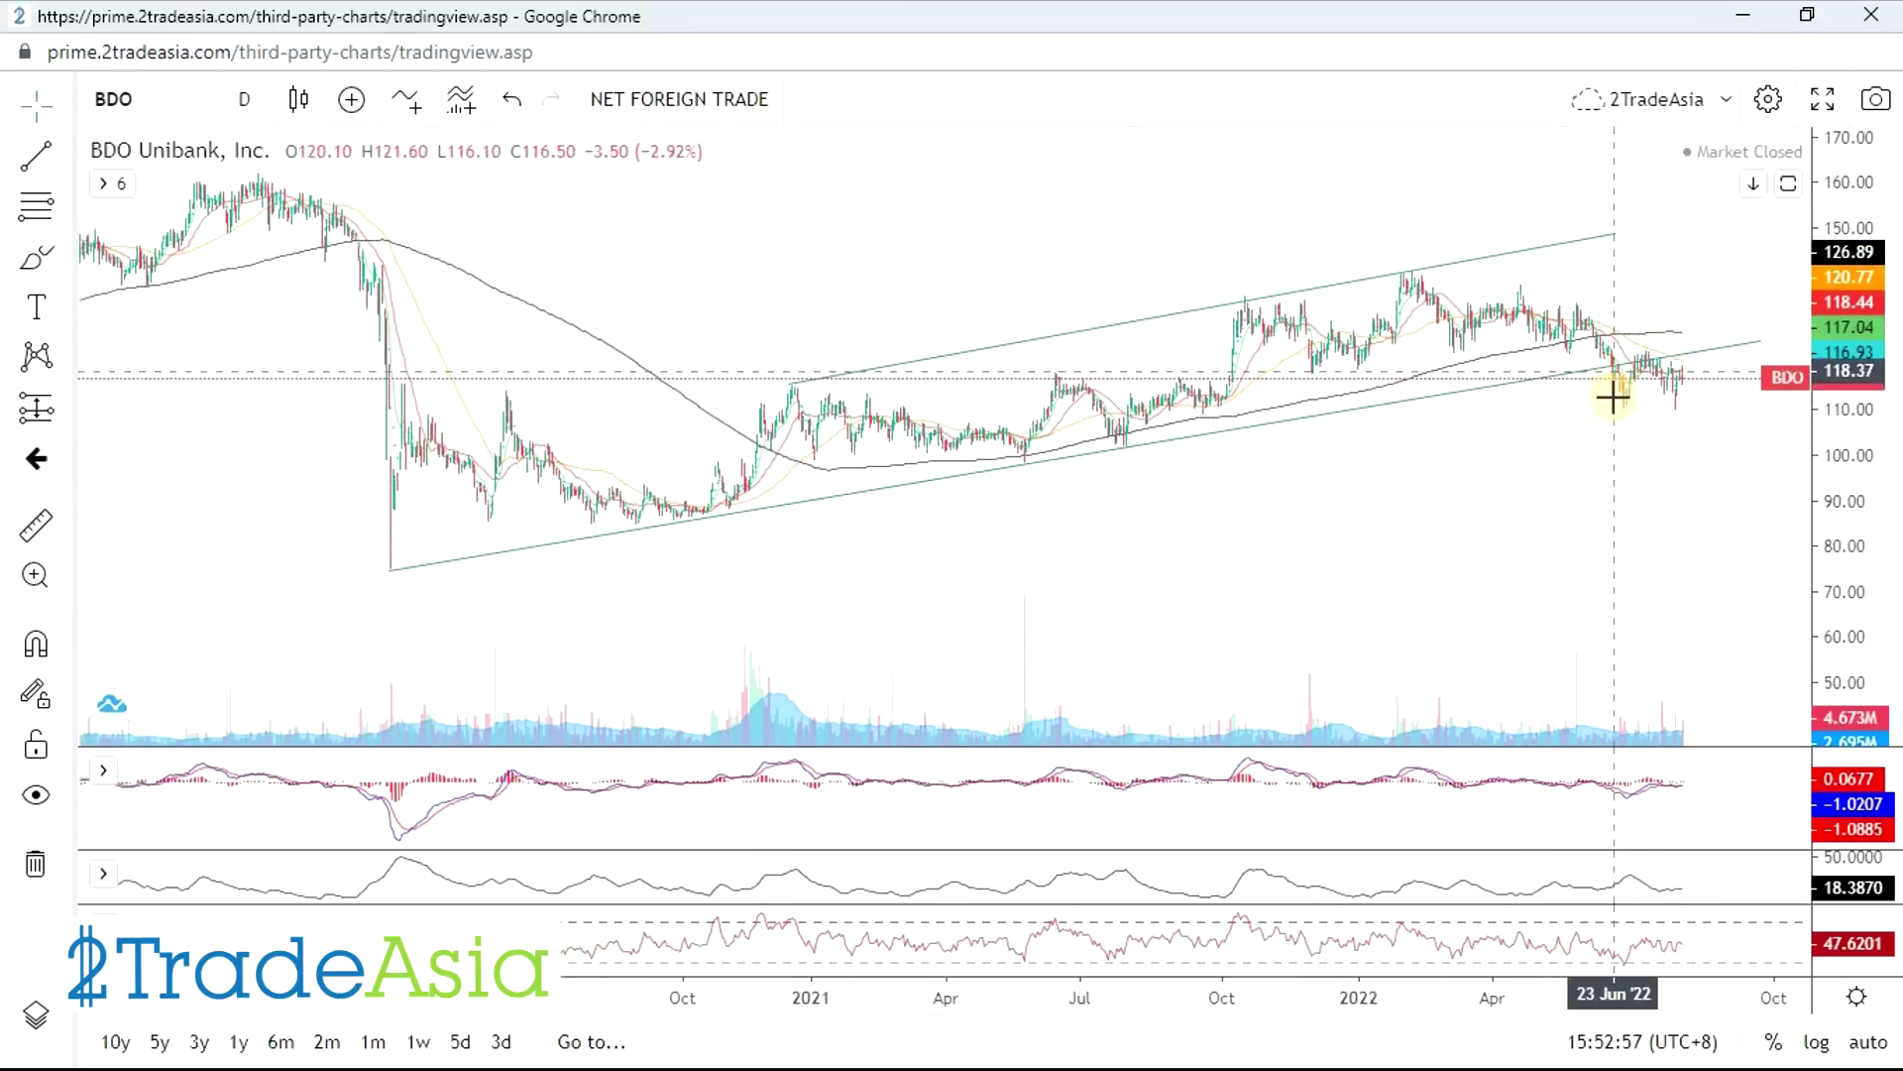
scroll(1719, 502, "up", 4)
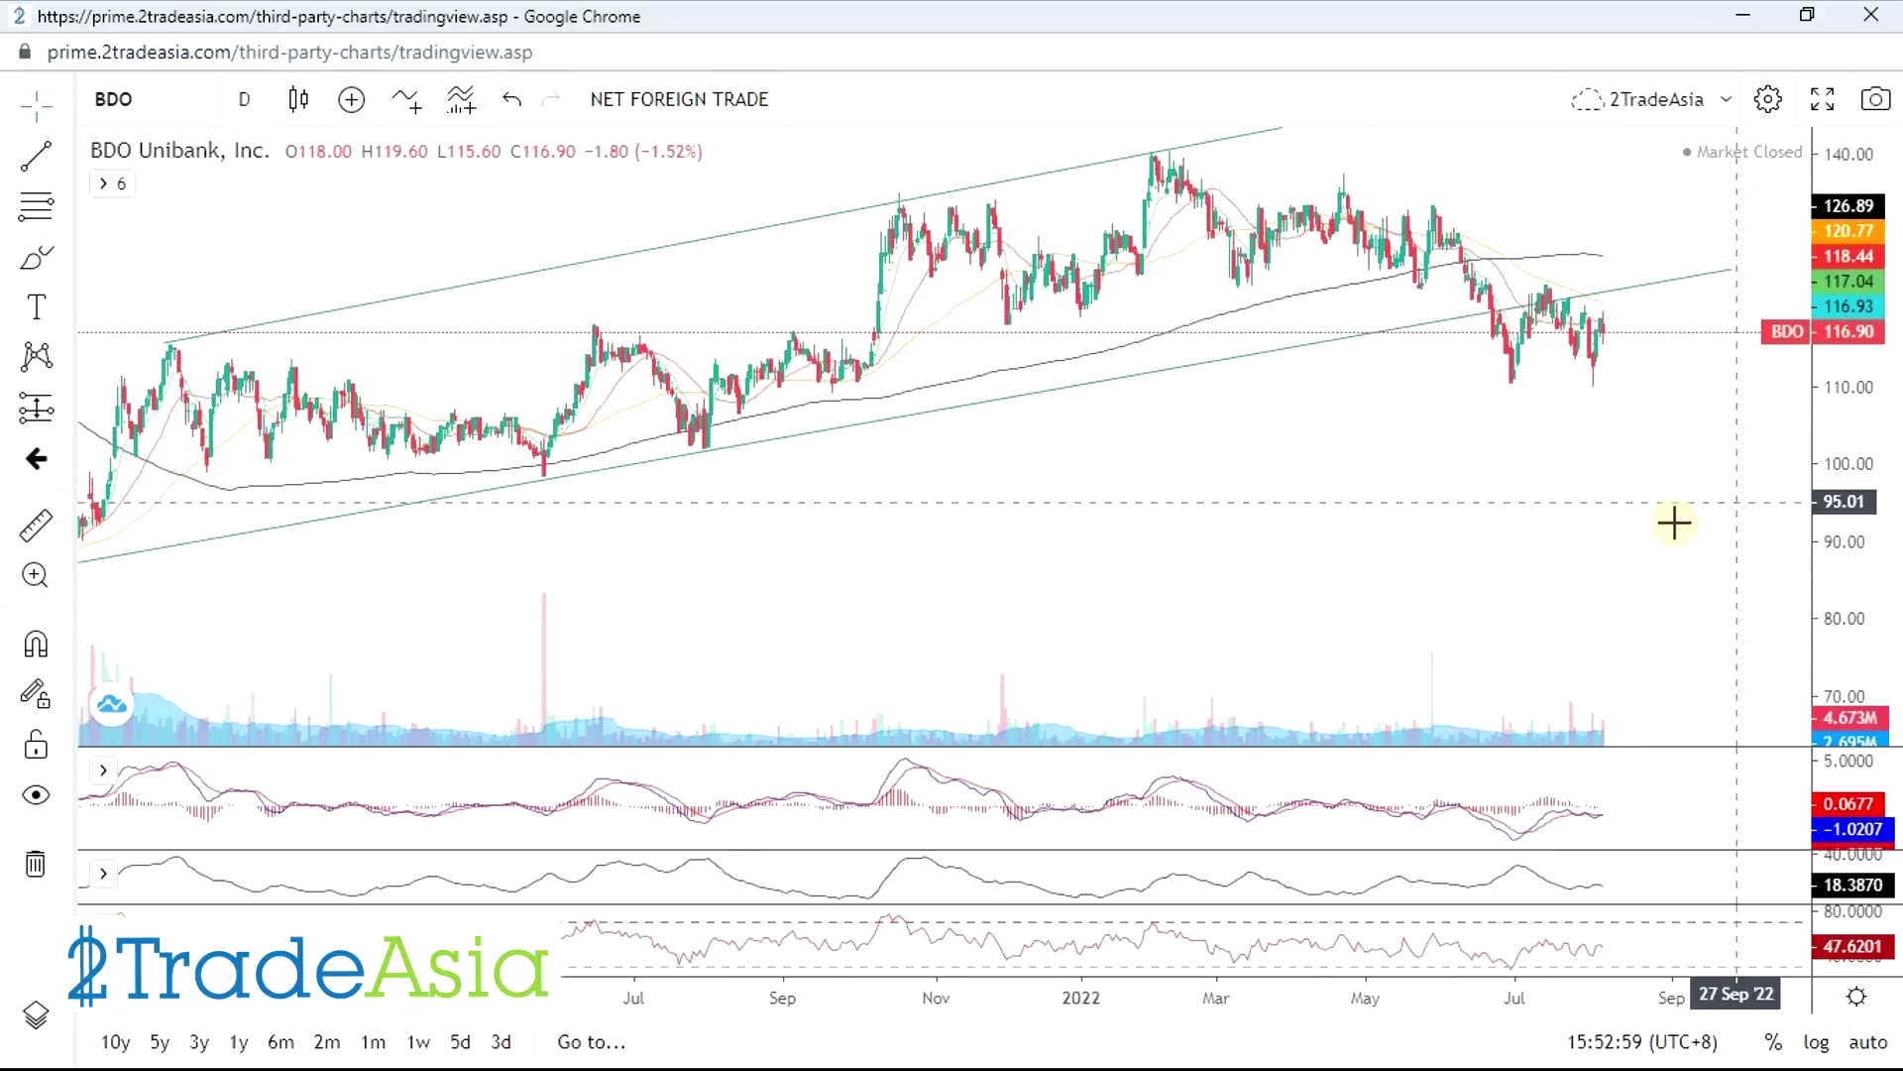
scroll(1388, 357, "up", 2)
scroll(1447, 313, "down", 2)
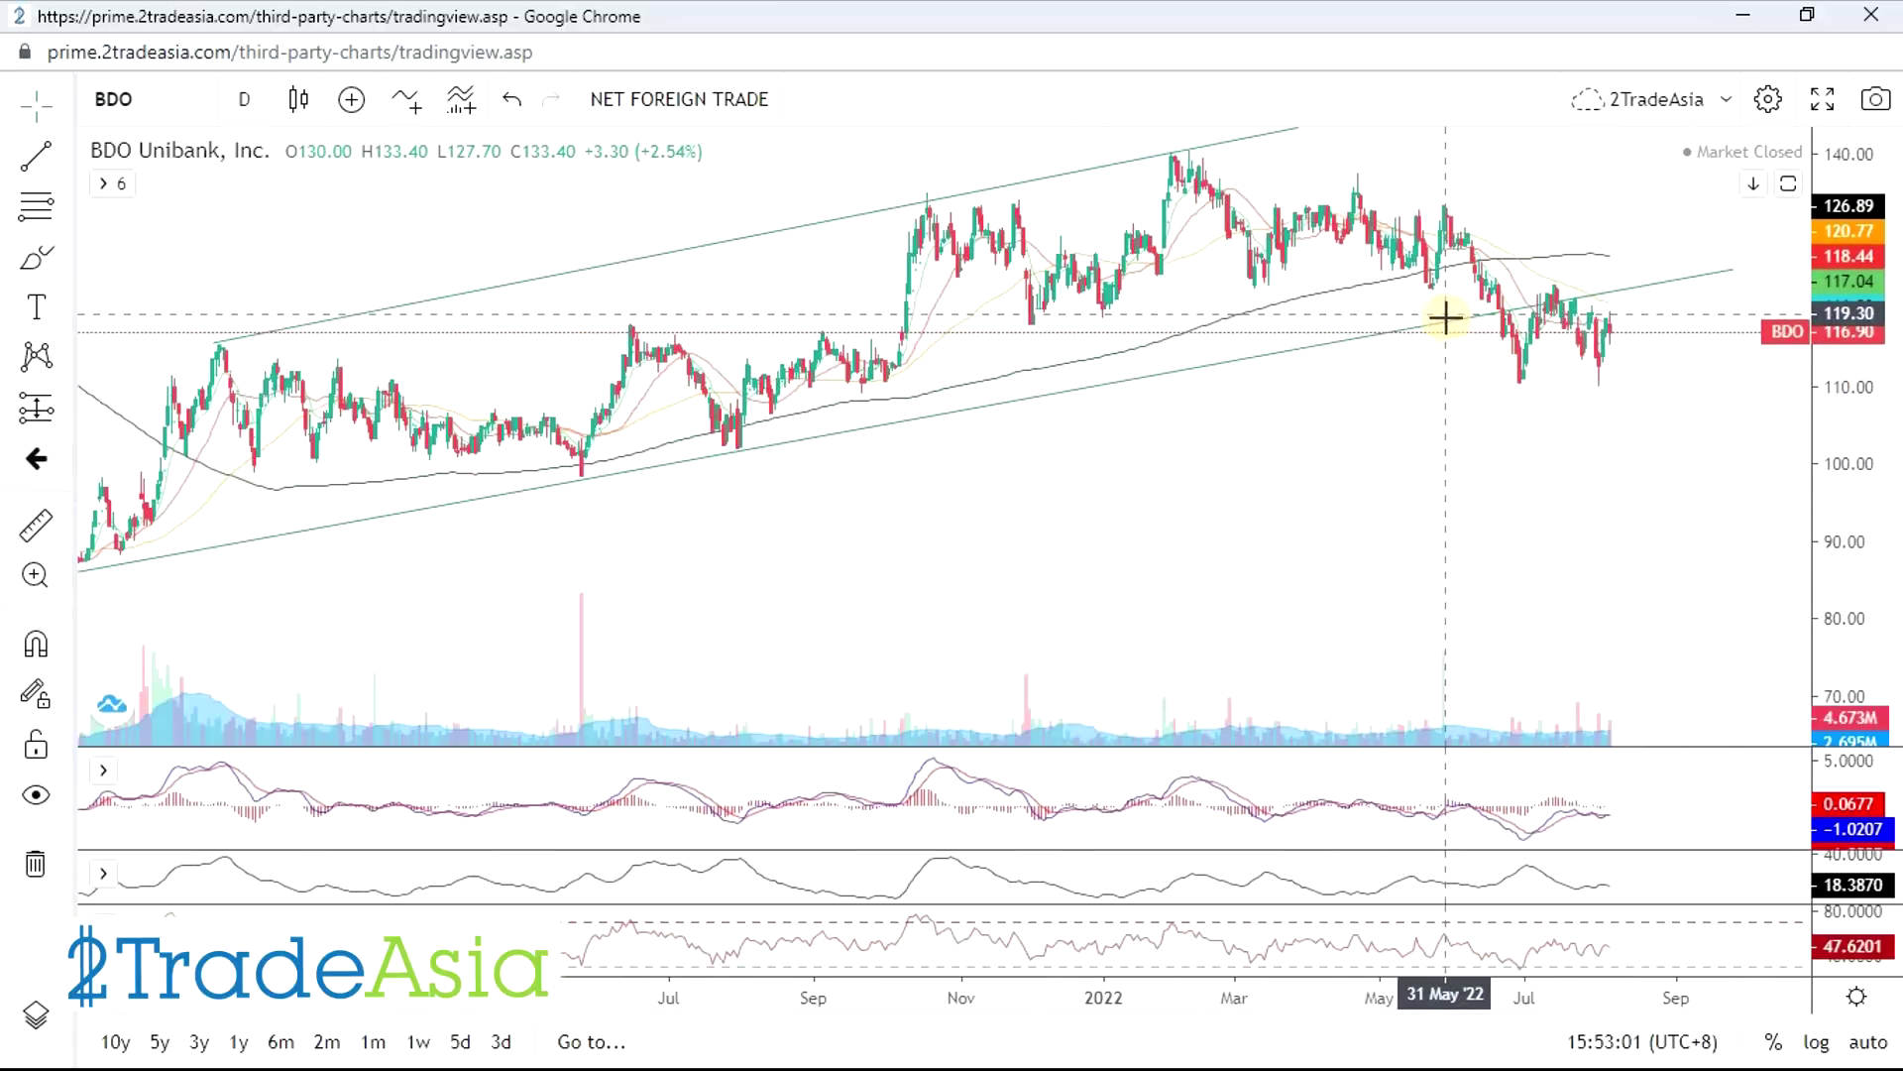
scroll(1543, 374, "up", 2)
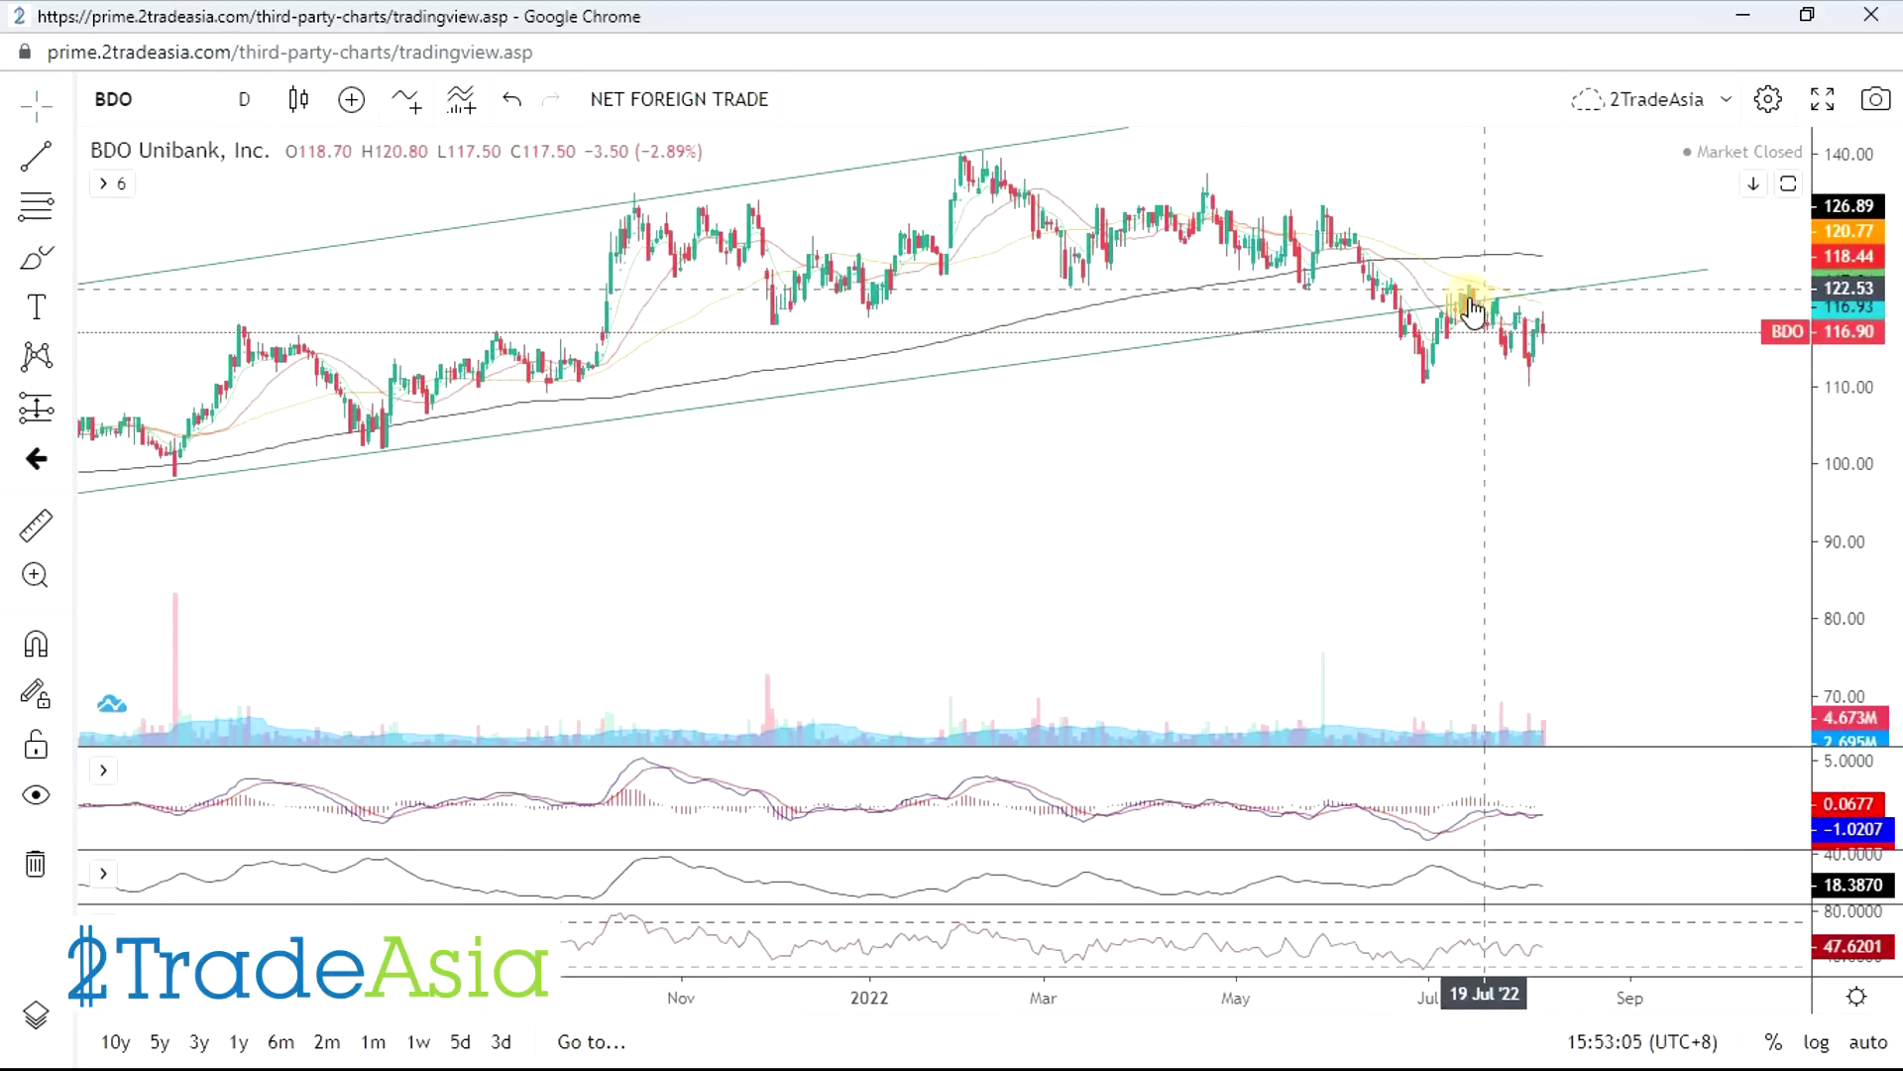
scroll(1487, 307, "up", 2)
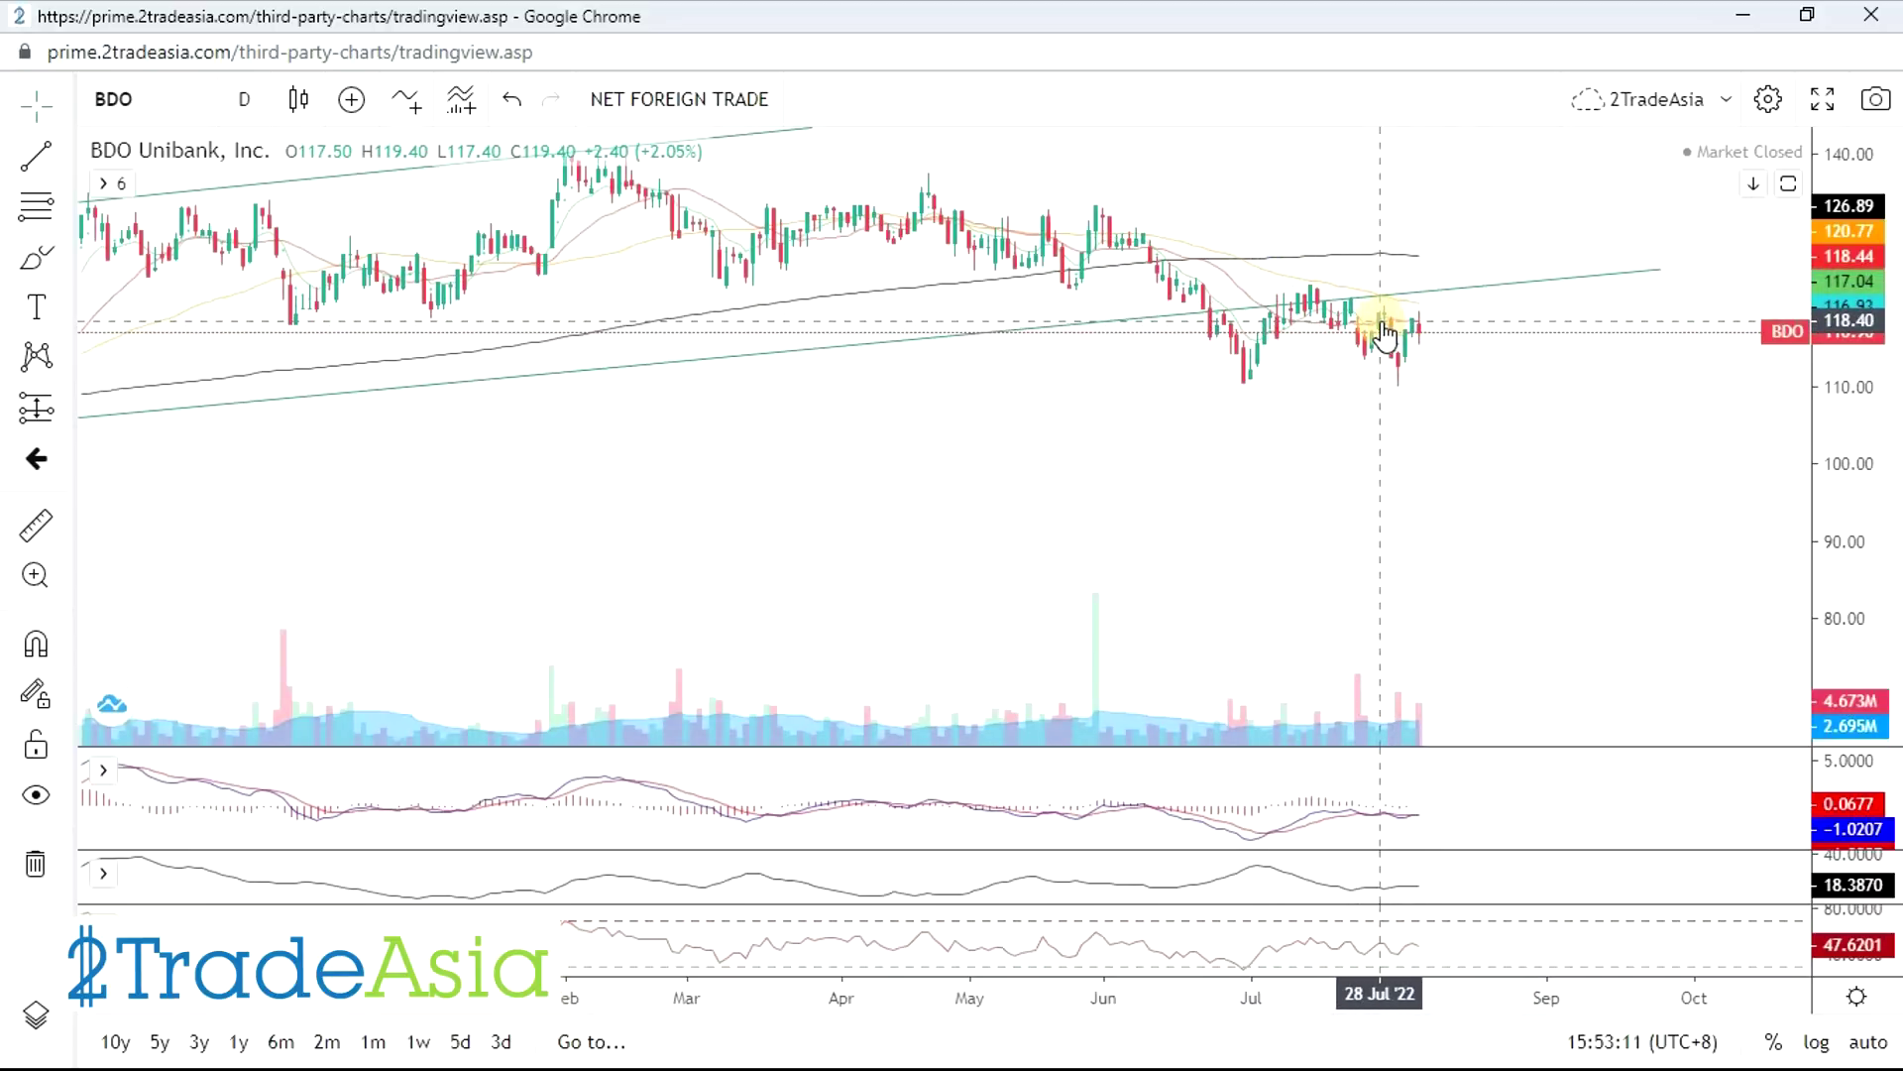
left_click(36, 158)
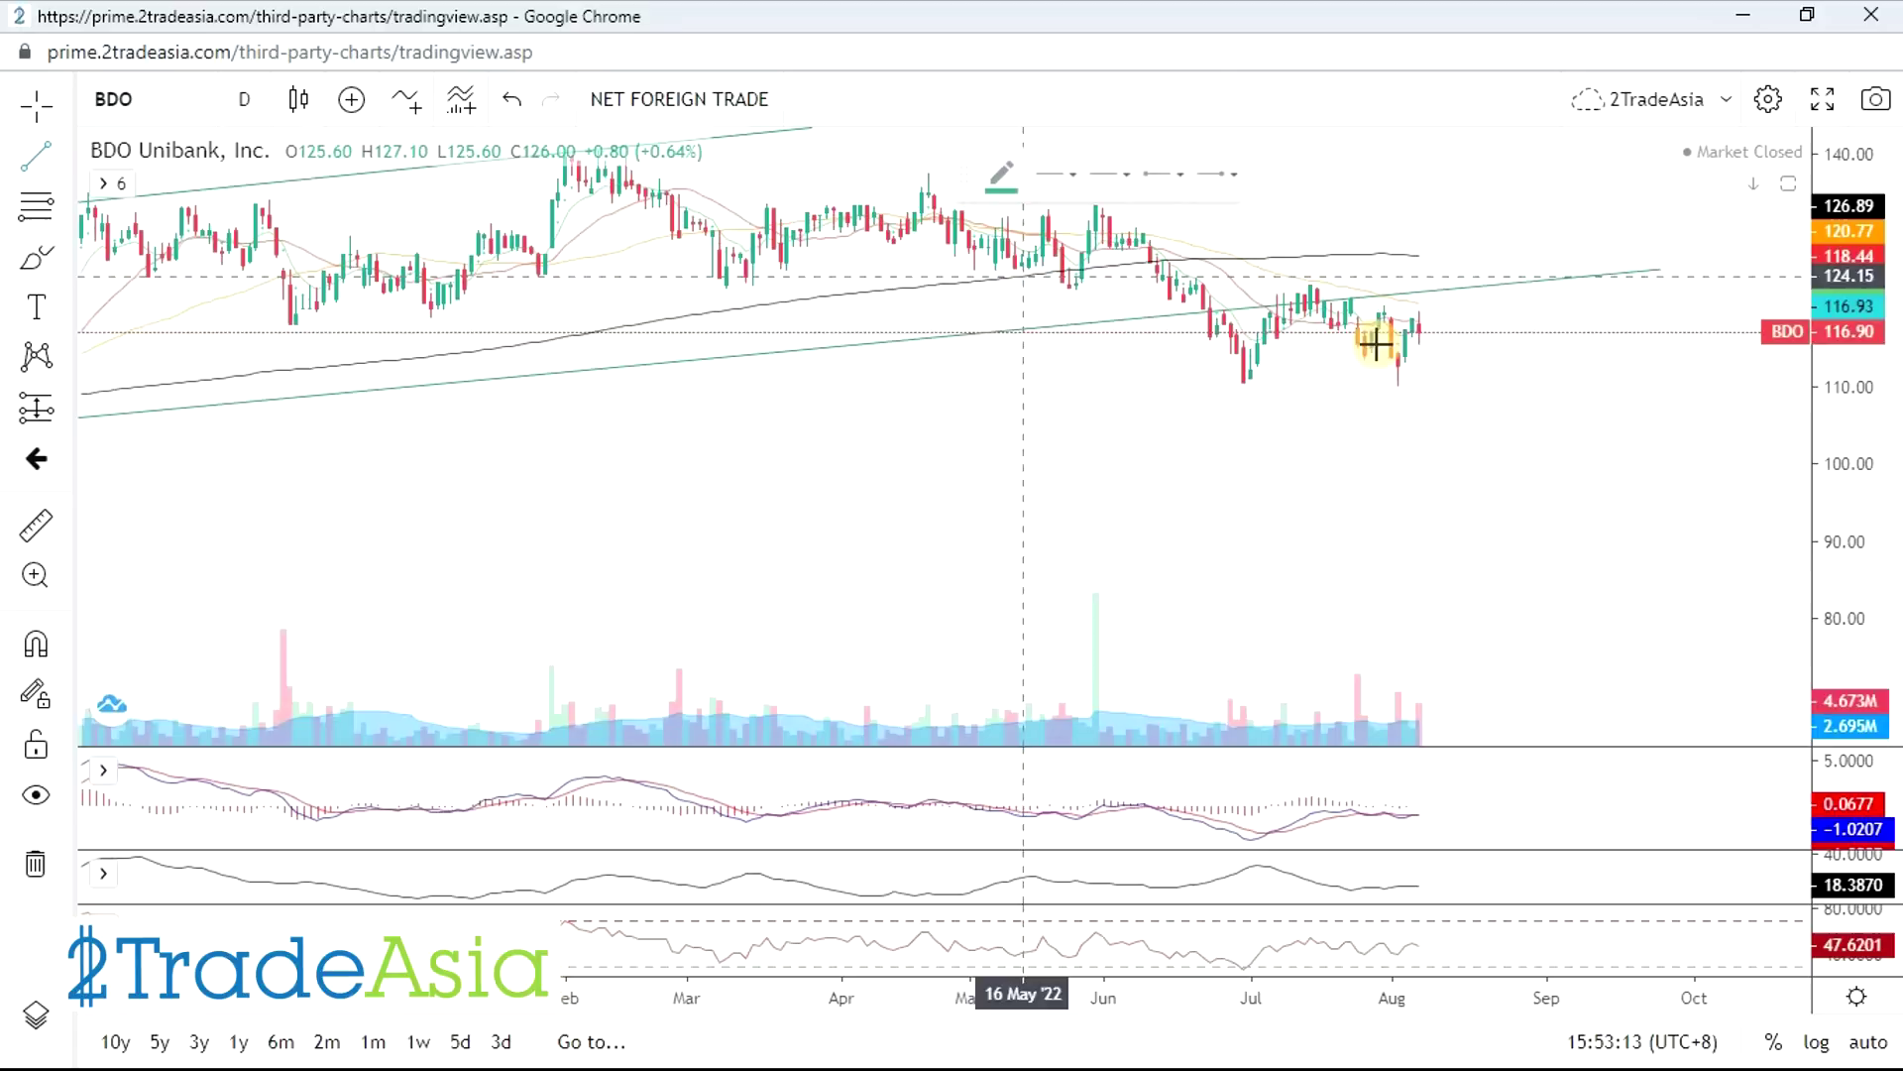
left_click(1241, 383)
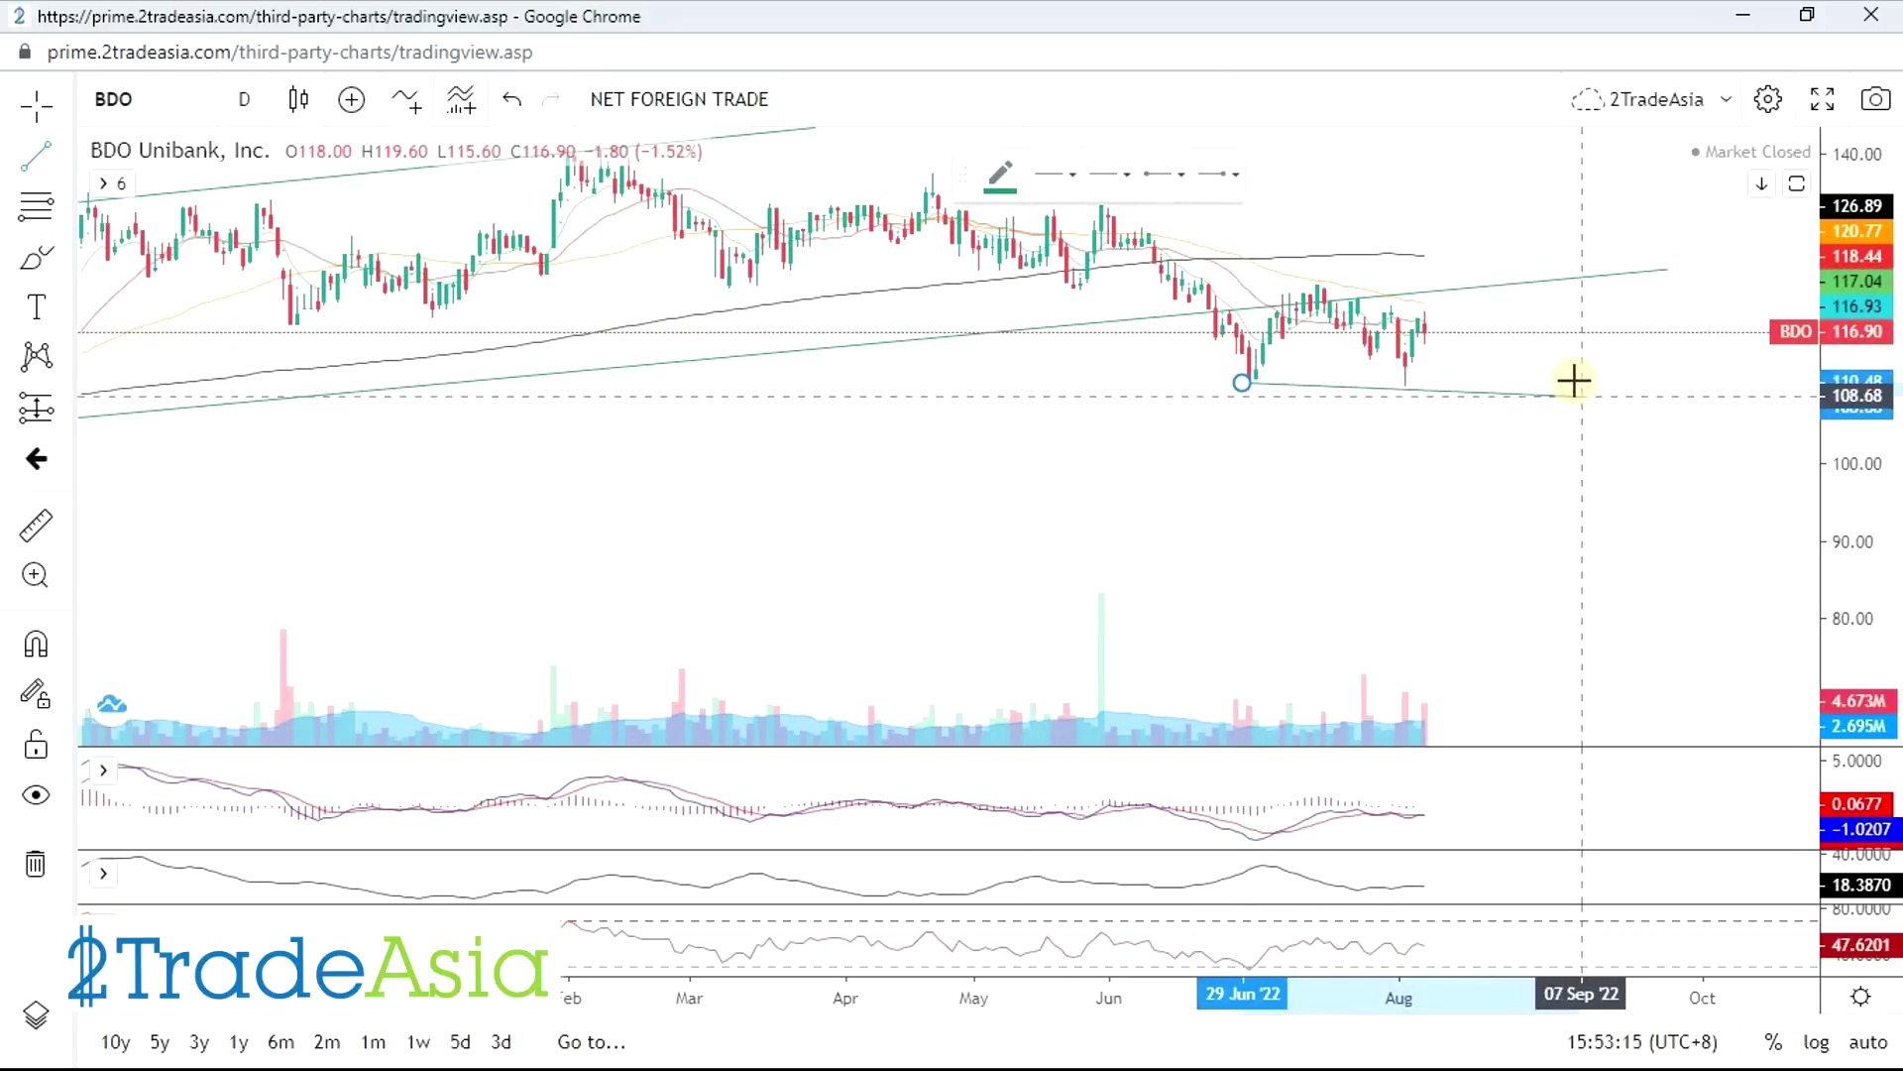
left_click(1540, 440)
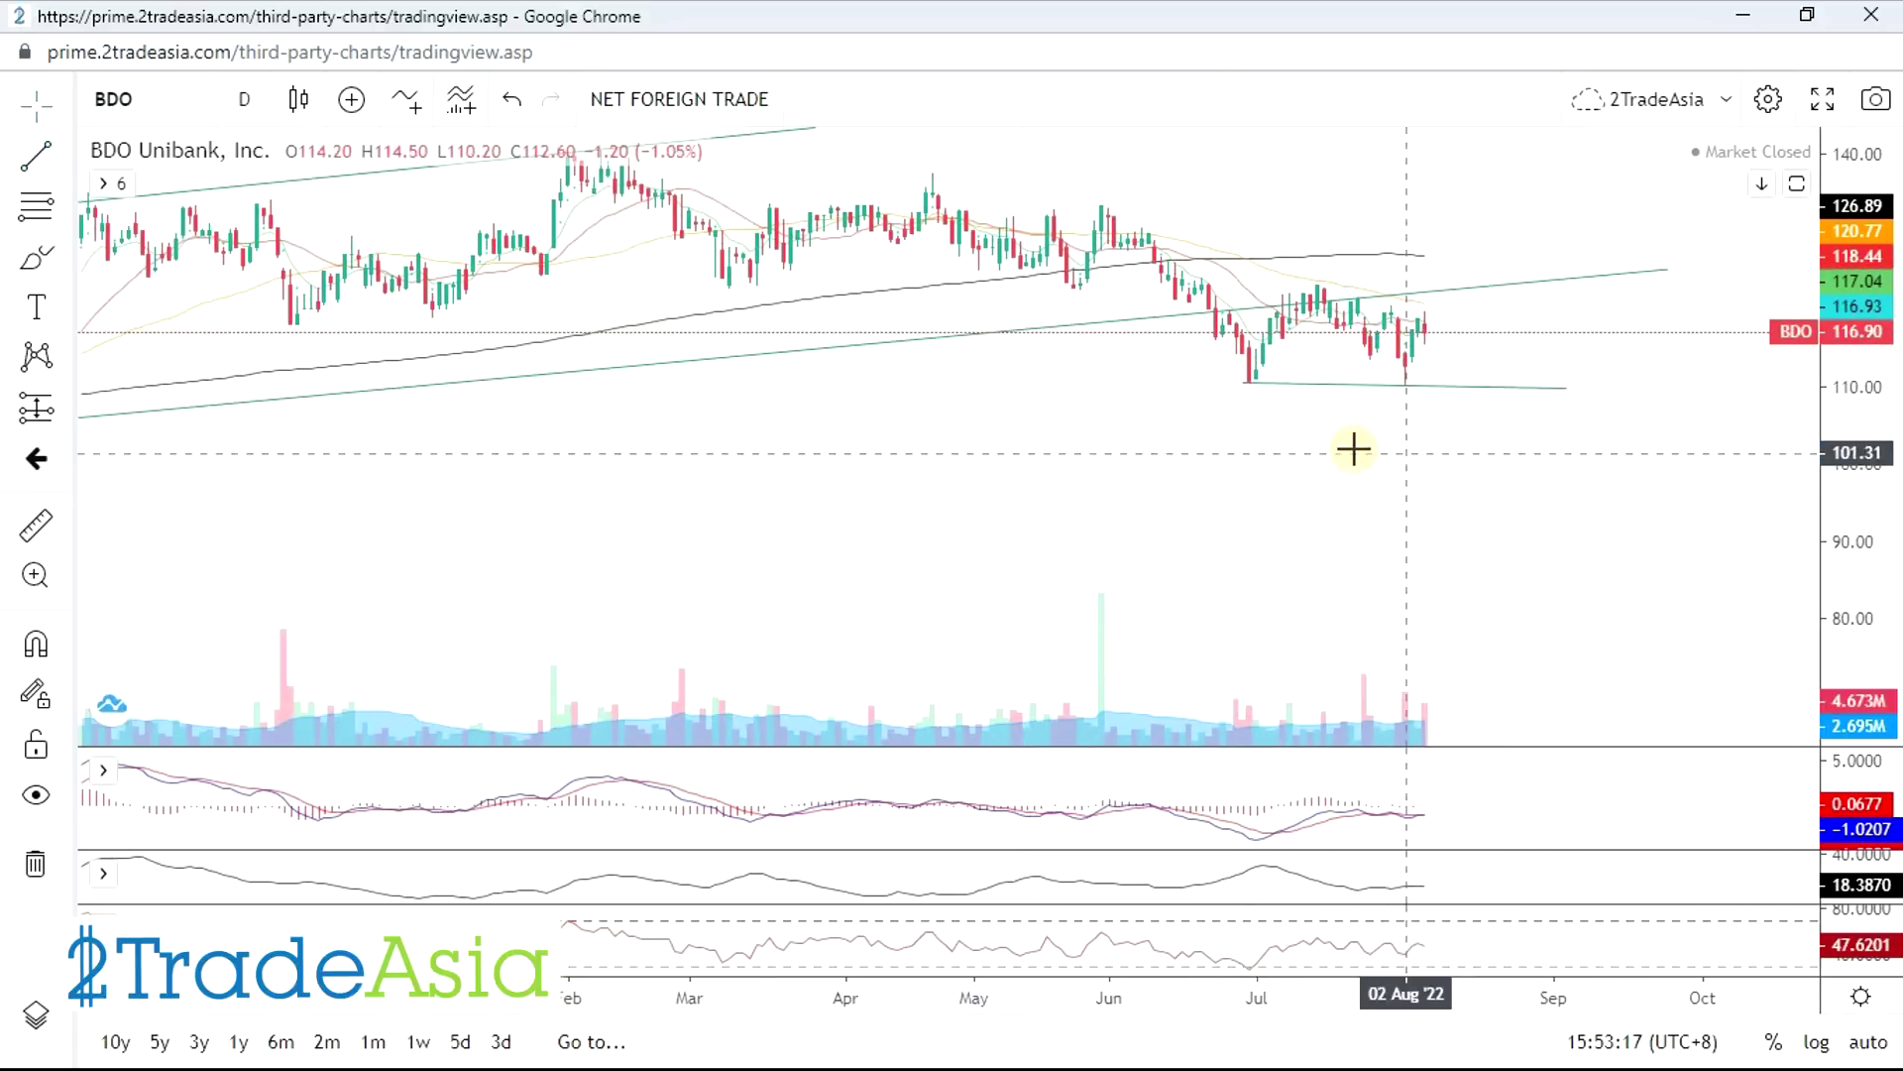
- Maximize the RSI pane, draw a rising trend line from about 27.3 on 30 June to 46.8 on 19 August 2022, and restore the pane
scroll(1578, 471, "down", 2)
scroll(1578, 471, "up", 2)
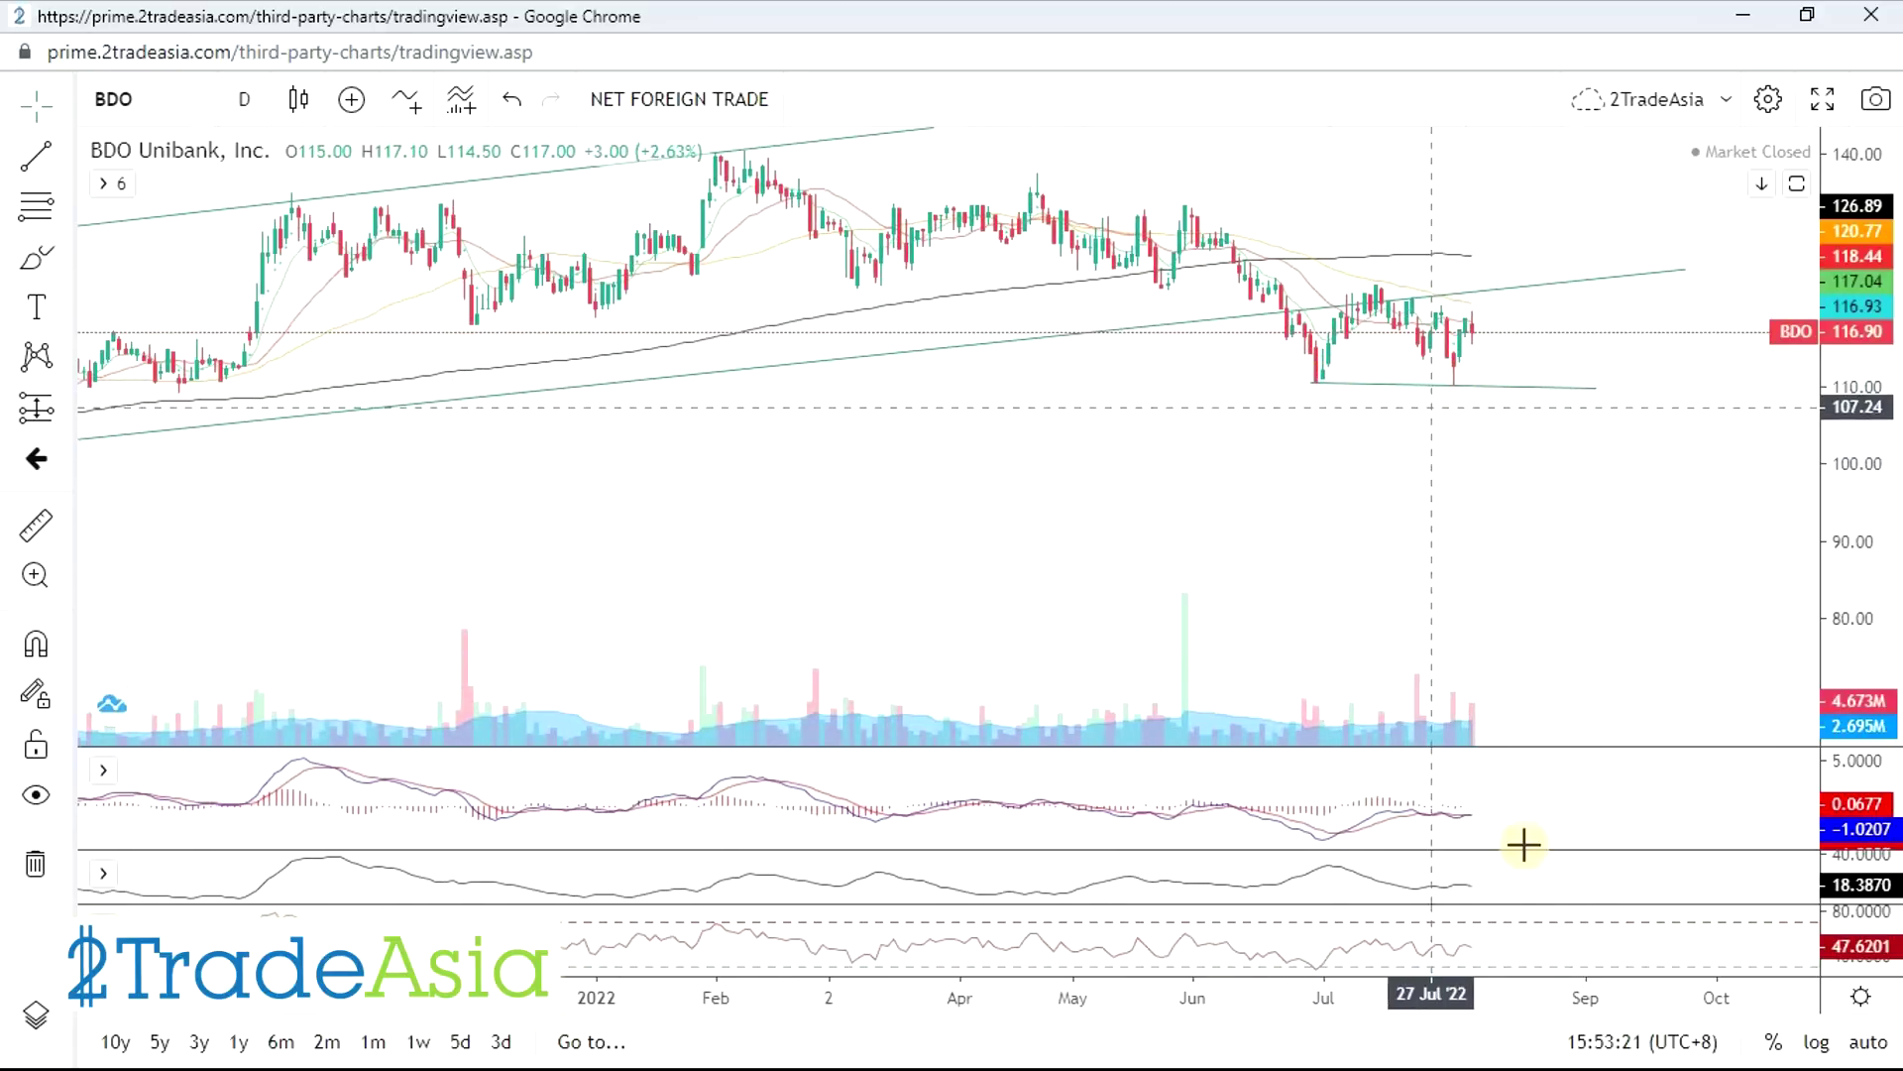
double_click(1528, 945)
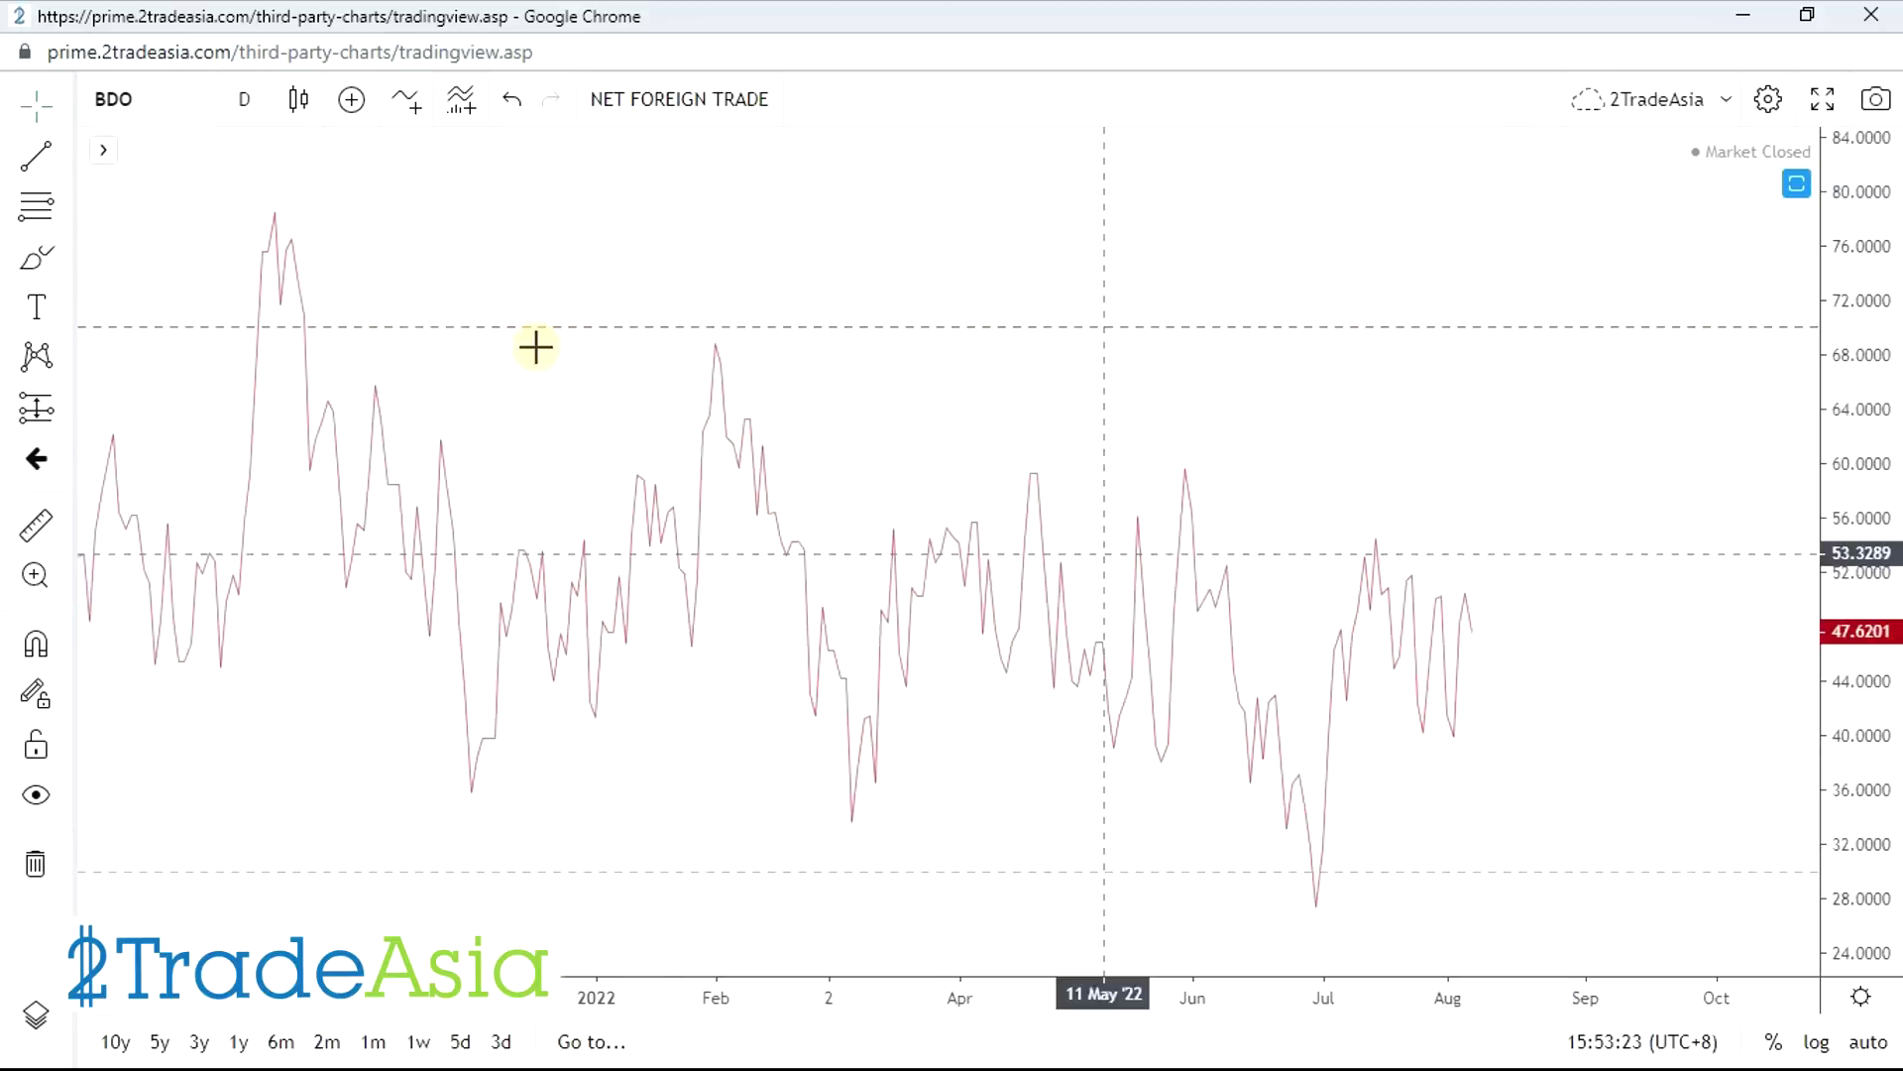
left_click(35, 158)
left_click_drag(1315, 907, 1532, 643)
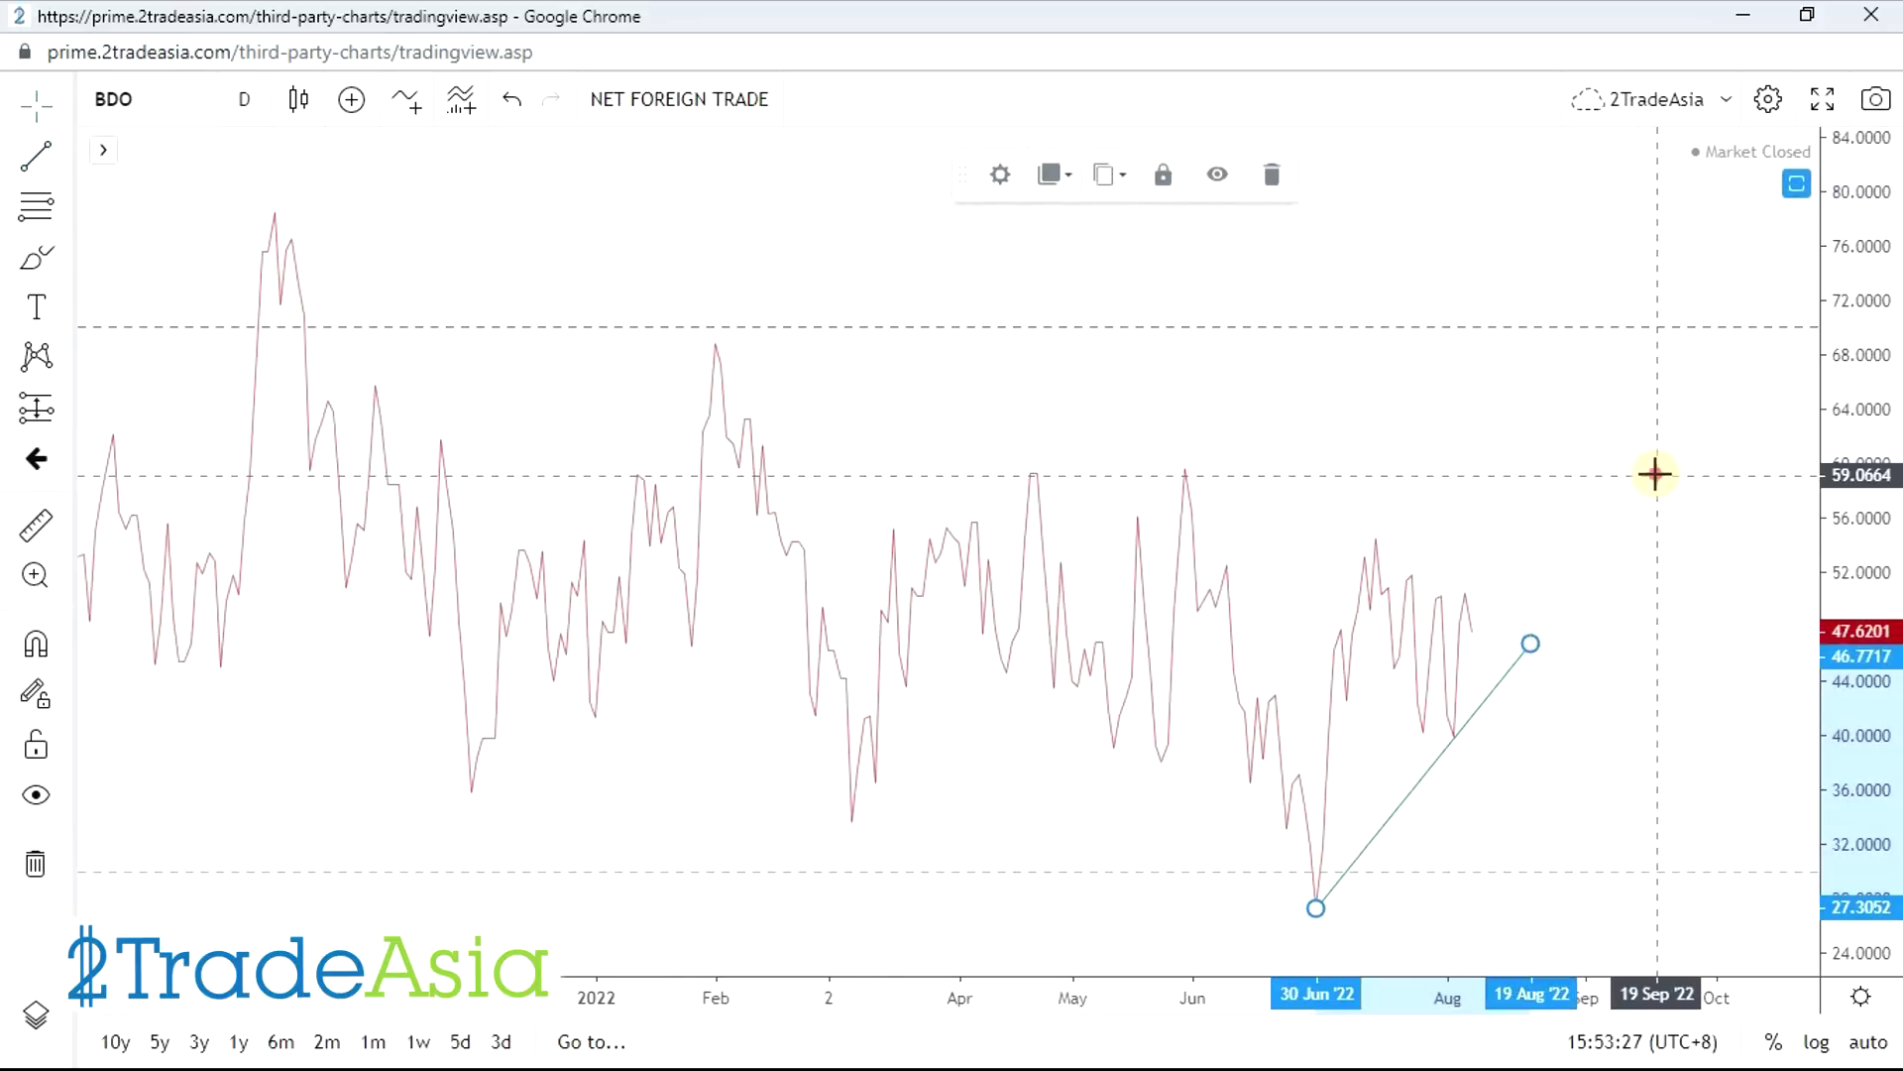
left_click(1649, 531)
double_click(1478, 470)
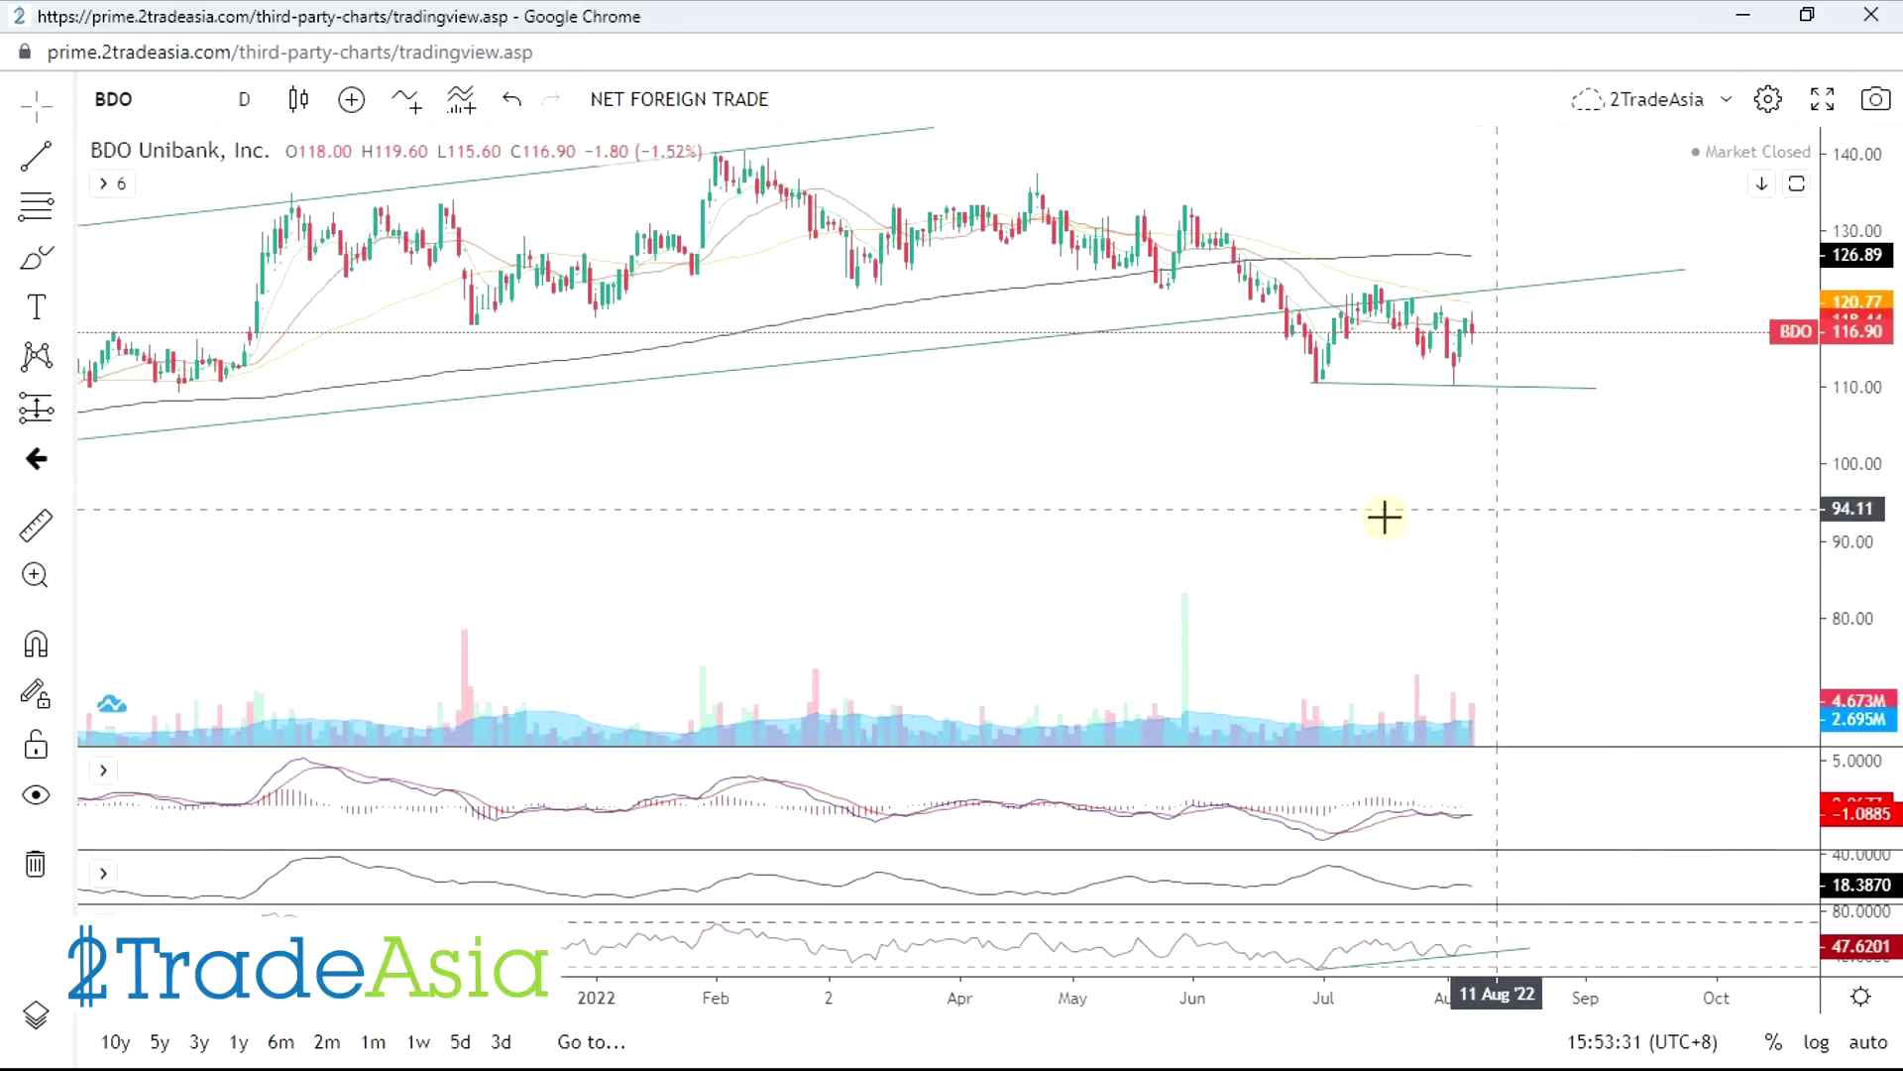
- Draw a rising trend line in the MACD pane from the early-July low past the August readings
left_click(35, 159)
left_click(1322, 841)
left_click(1498, 819)
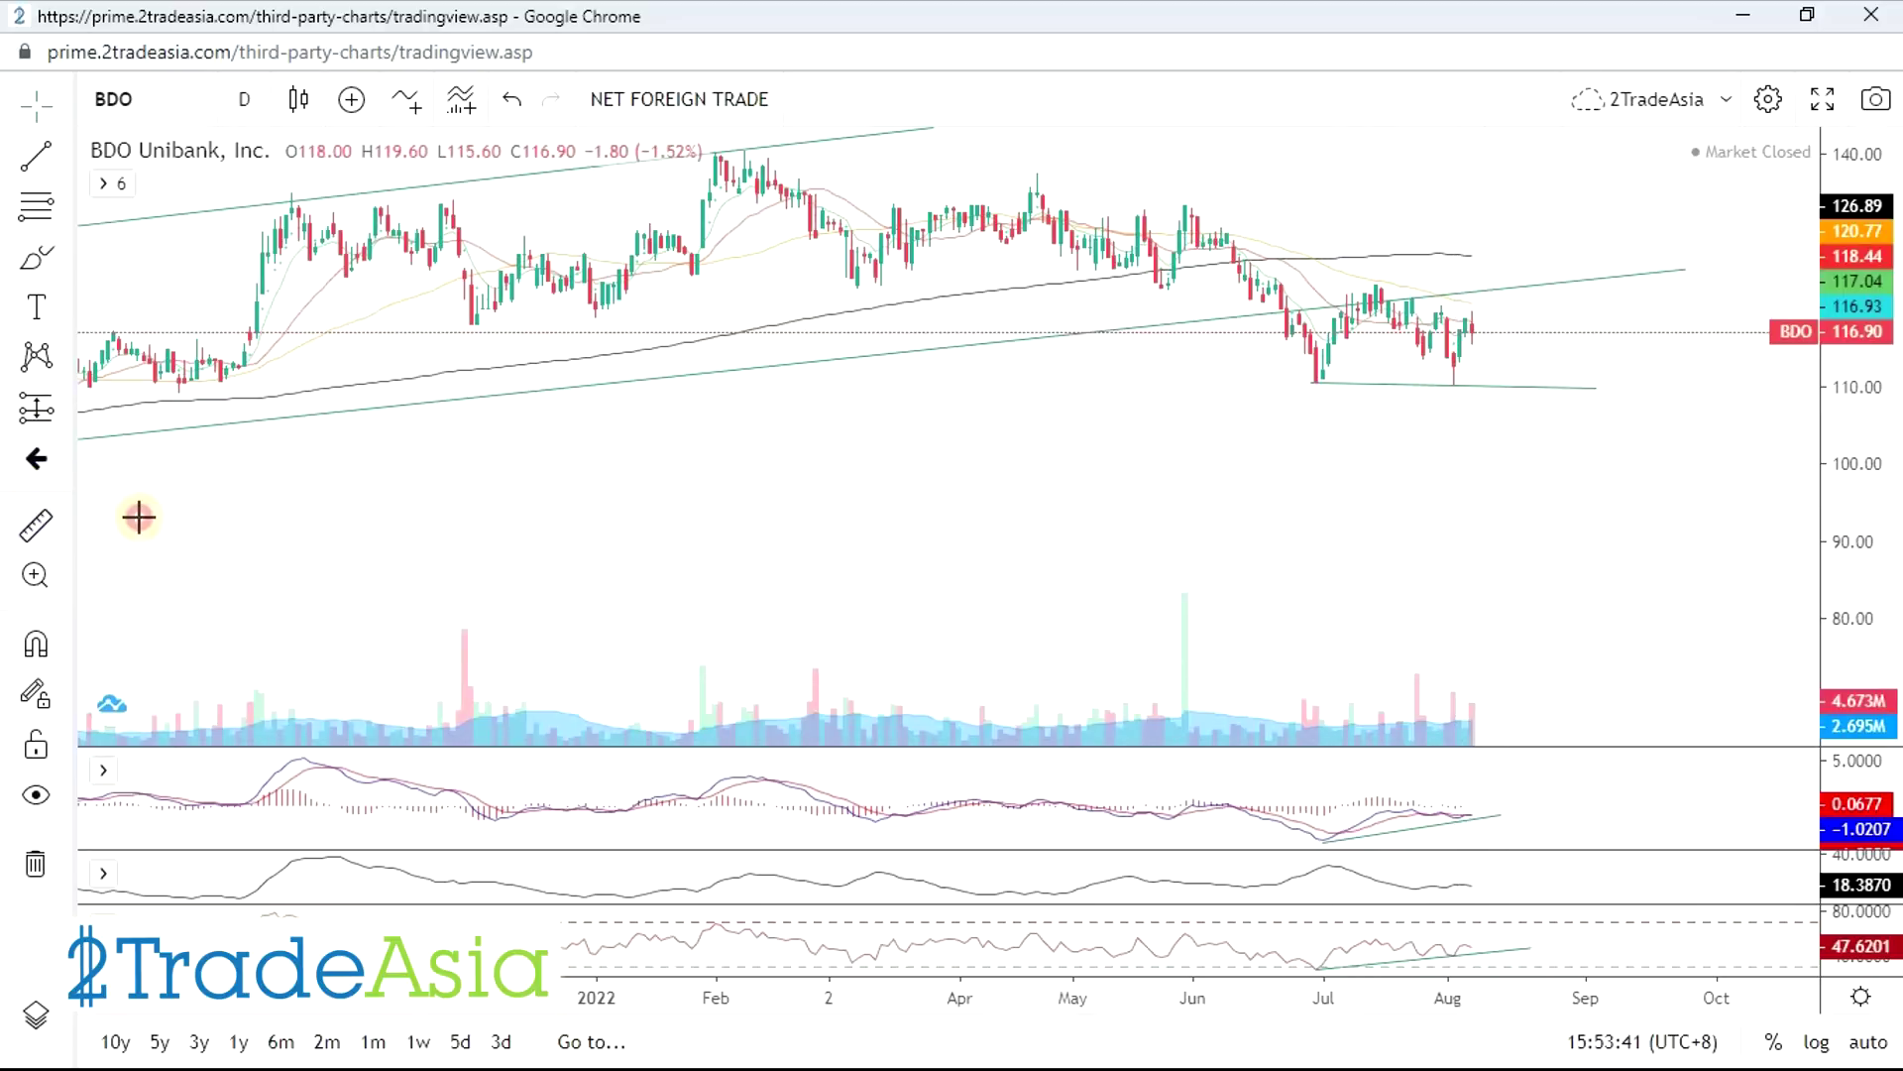
- Measure the price distance from the flat support line at about 110 up to BDO's current price
left_click(1566, 384, "shift")
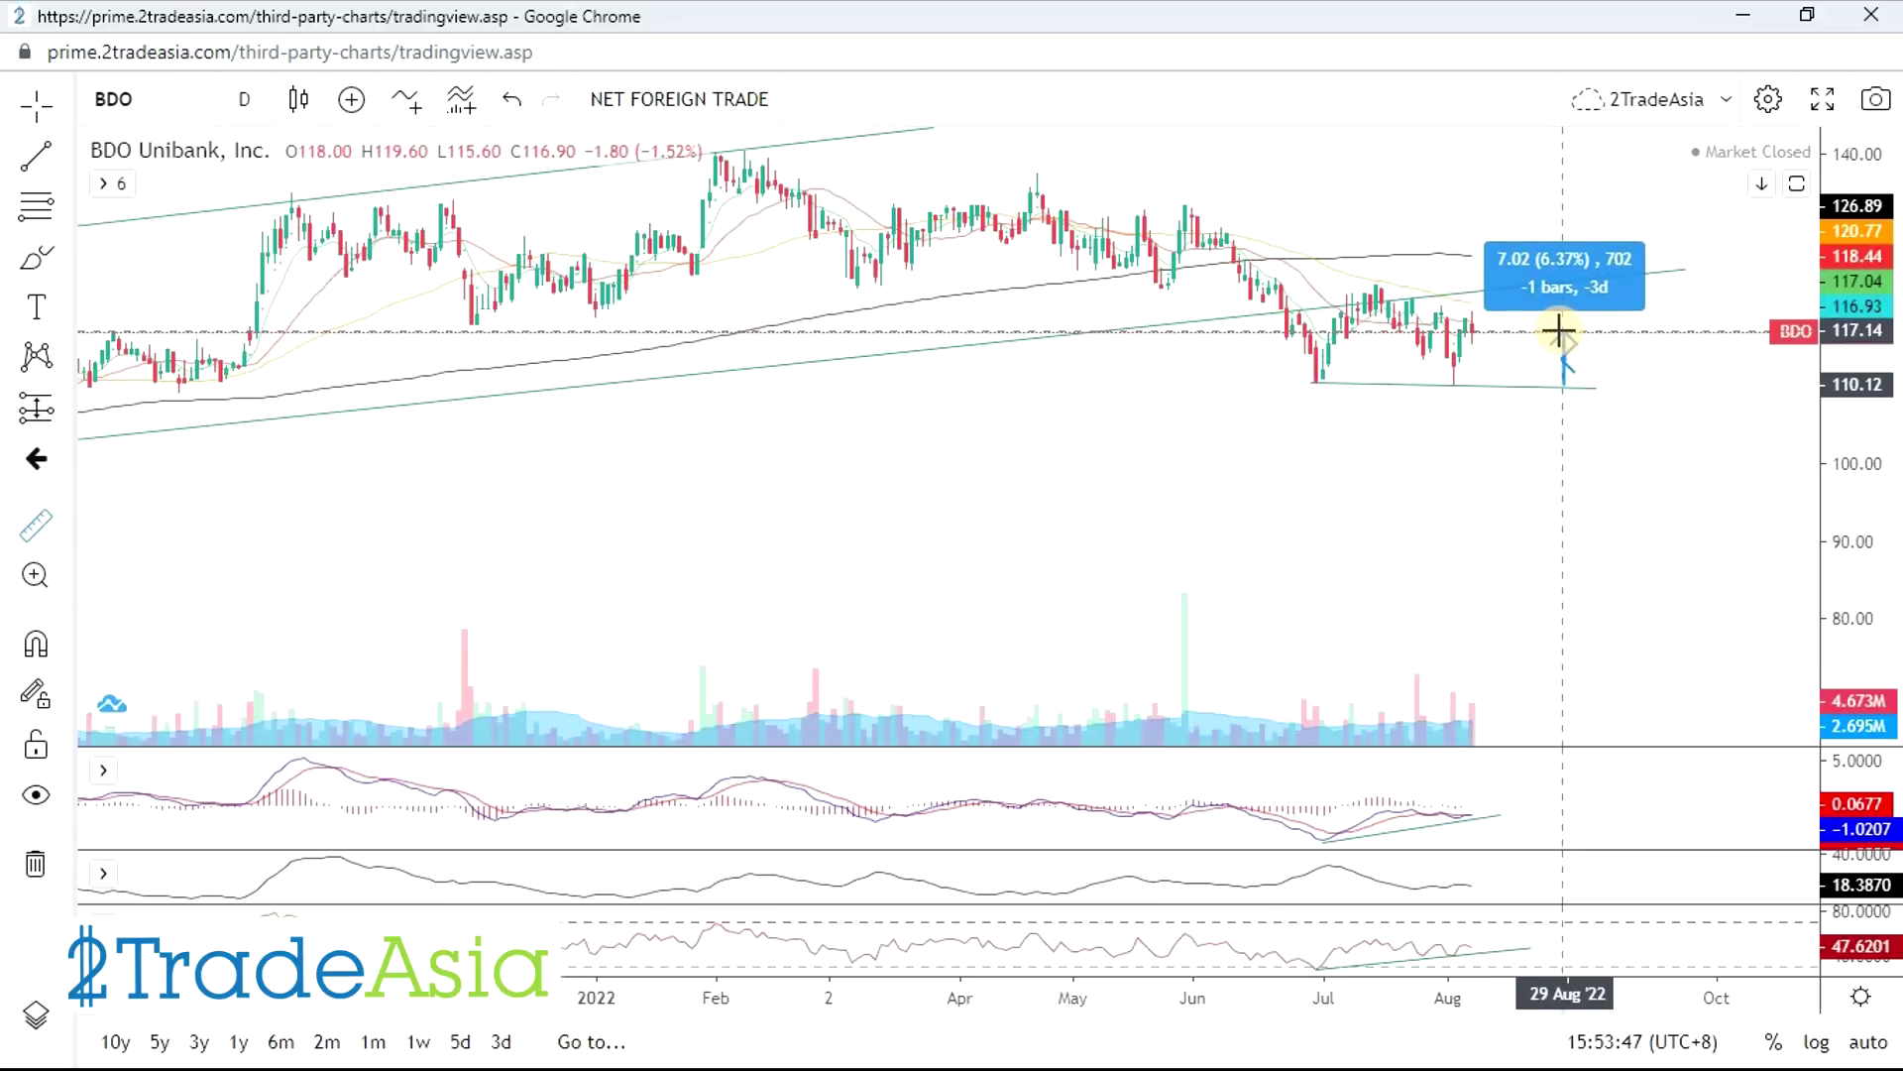
left_click(1558, 335)
- Draw a descending resistance trend line from the February 2022 high across the April peak and past the latest candles
left_click(36, 155)
left_click(722, 149)
left_click(1618, 262)
- Draw a steeper descending resistance line from the high around the start of June 2022 to just beyond the latest August candles
mouse_move(1674, 437)
left_mouse_down()
mouse_move(1606, 566)
mouse_move(1462, 543)
left_mouse_up()
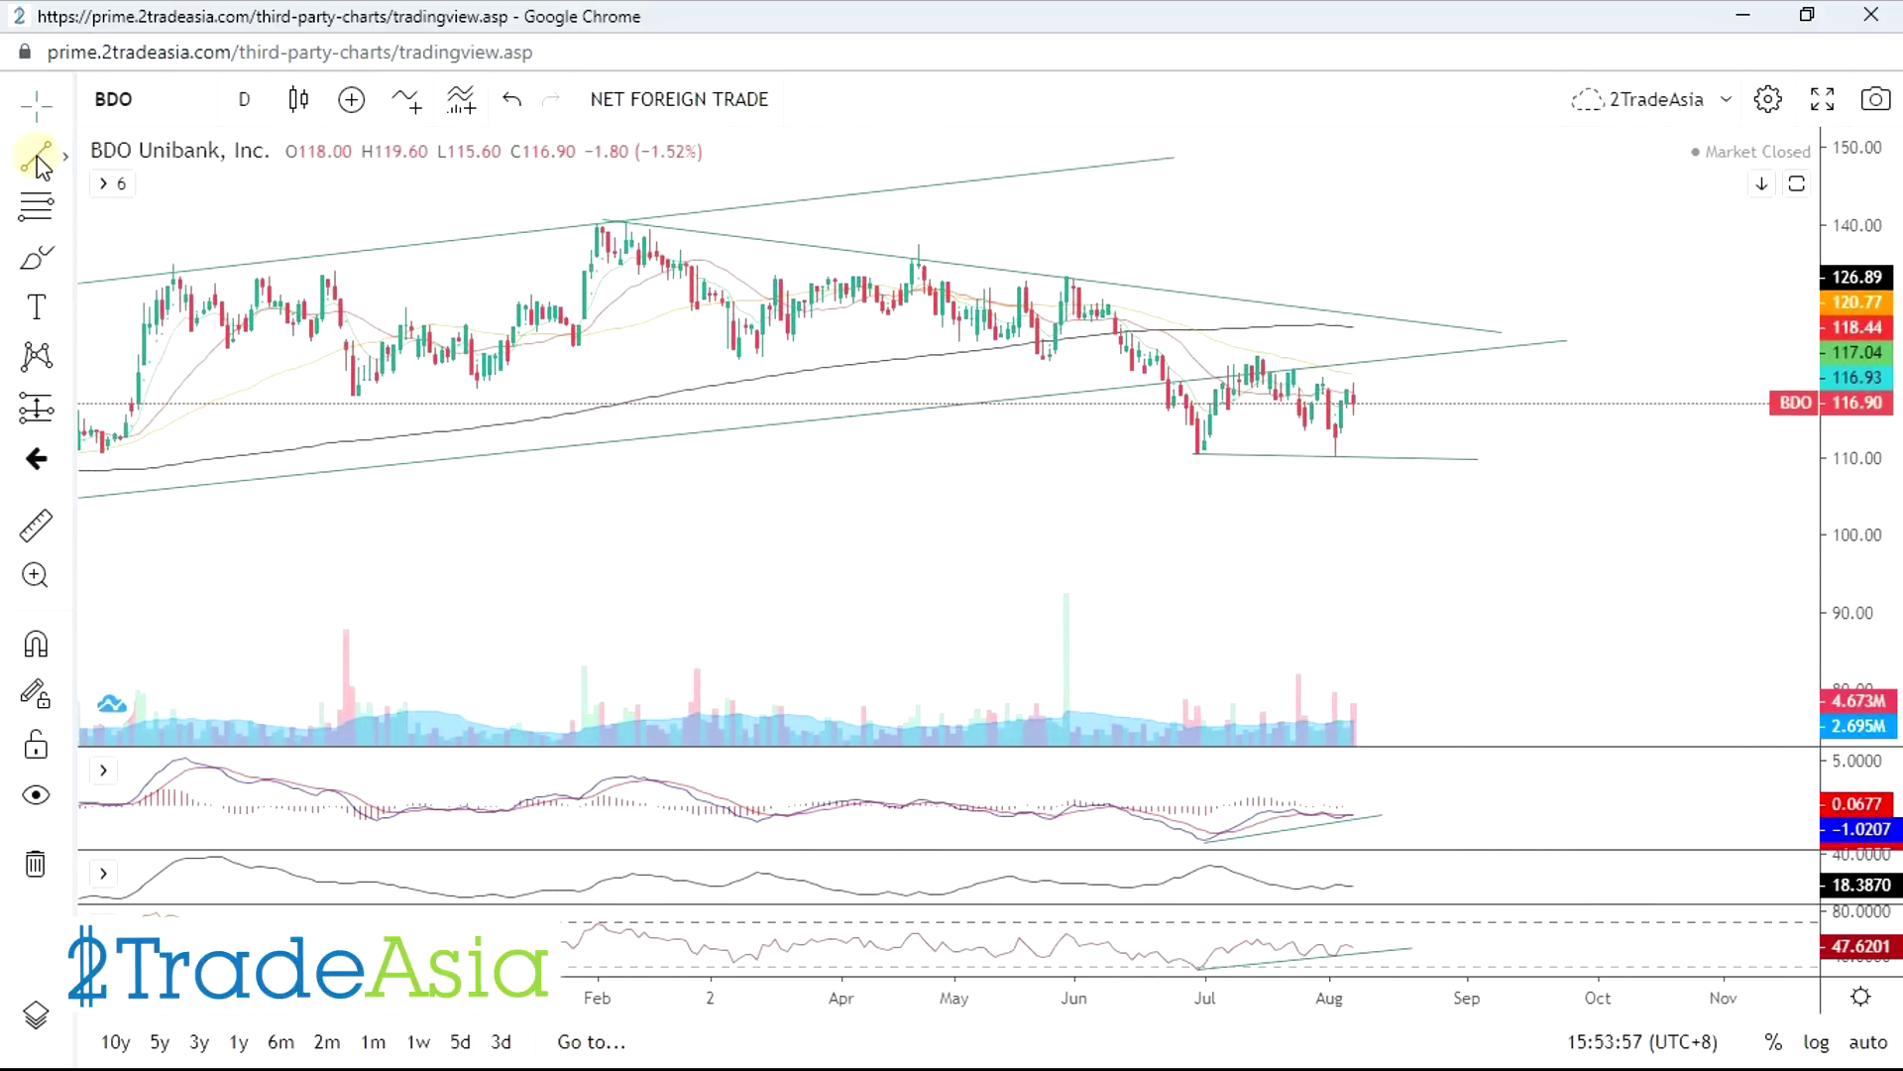
left_click(1065, 279)
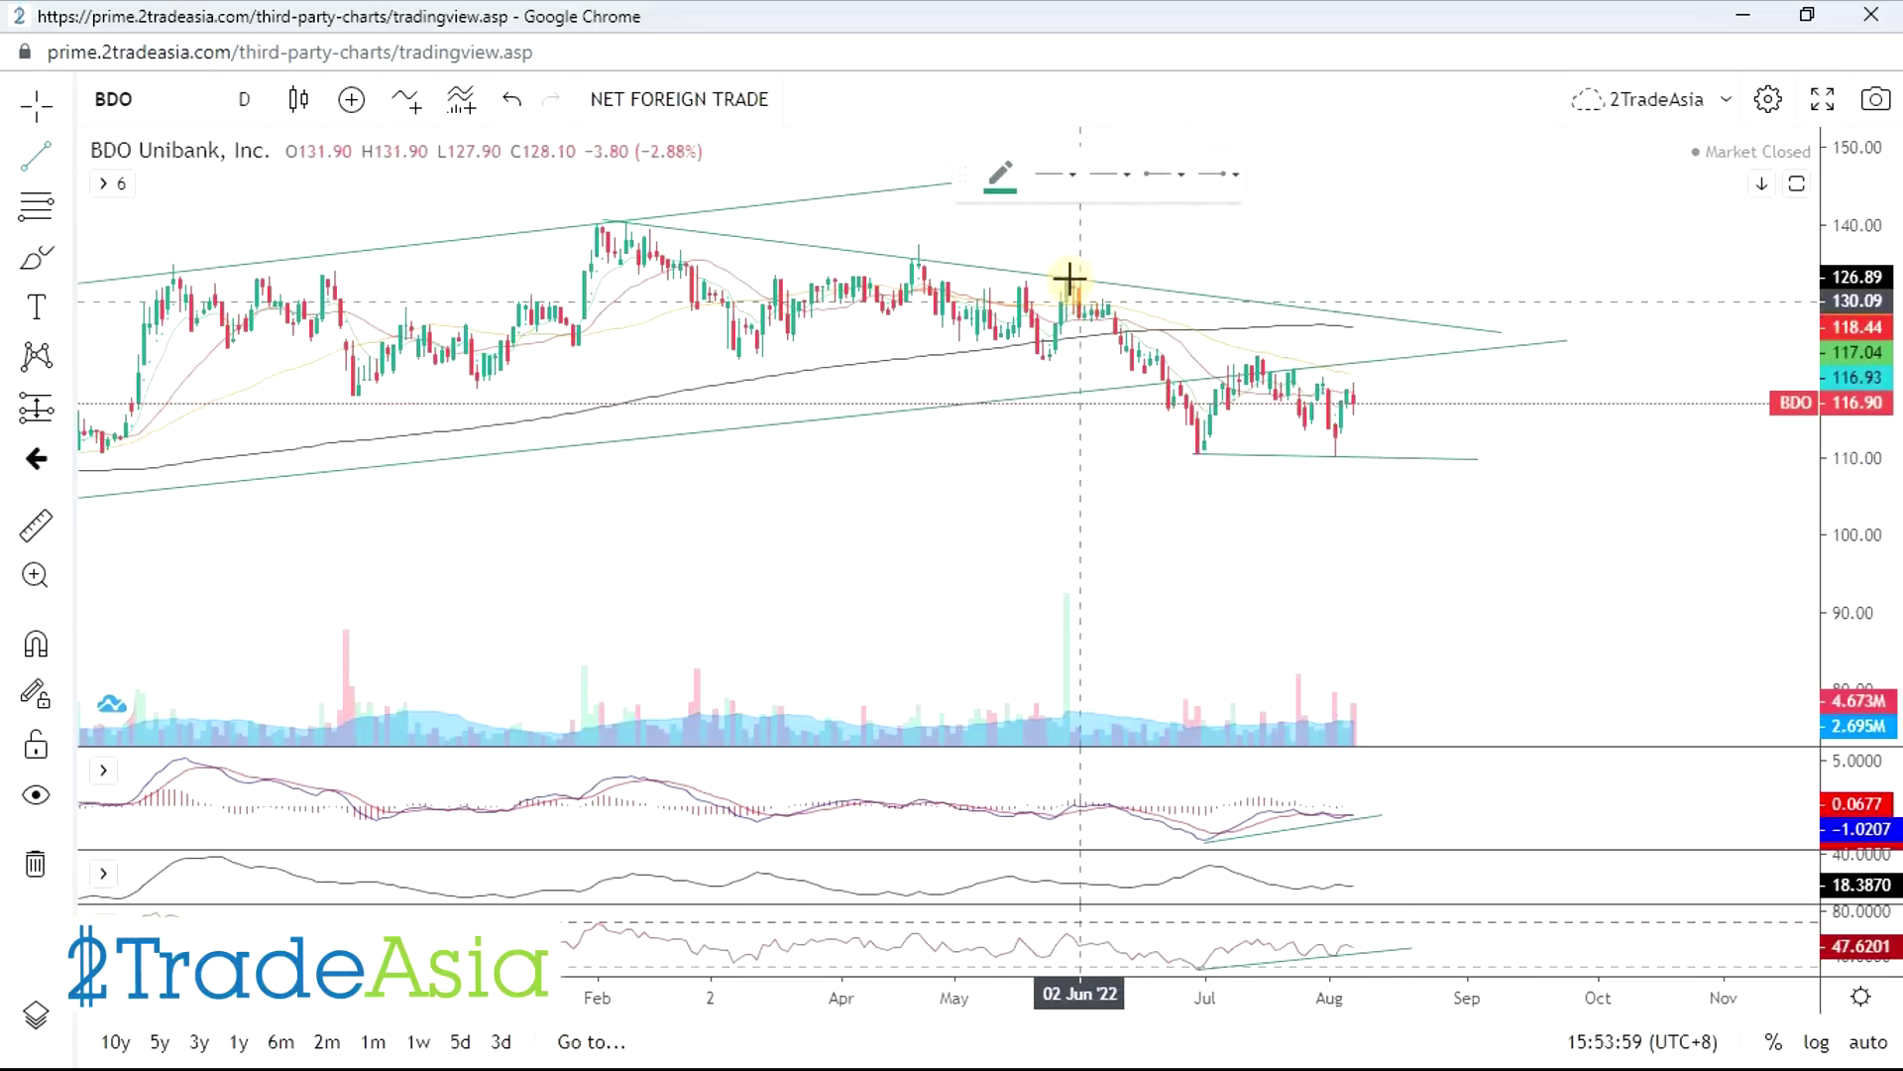
left_click(1415, 411)
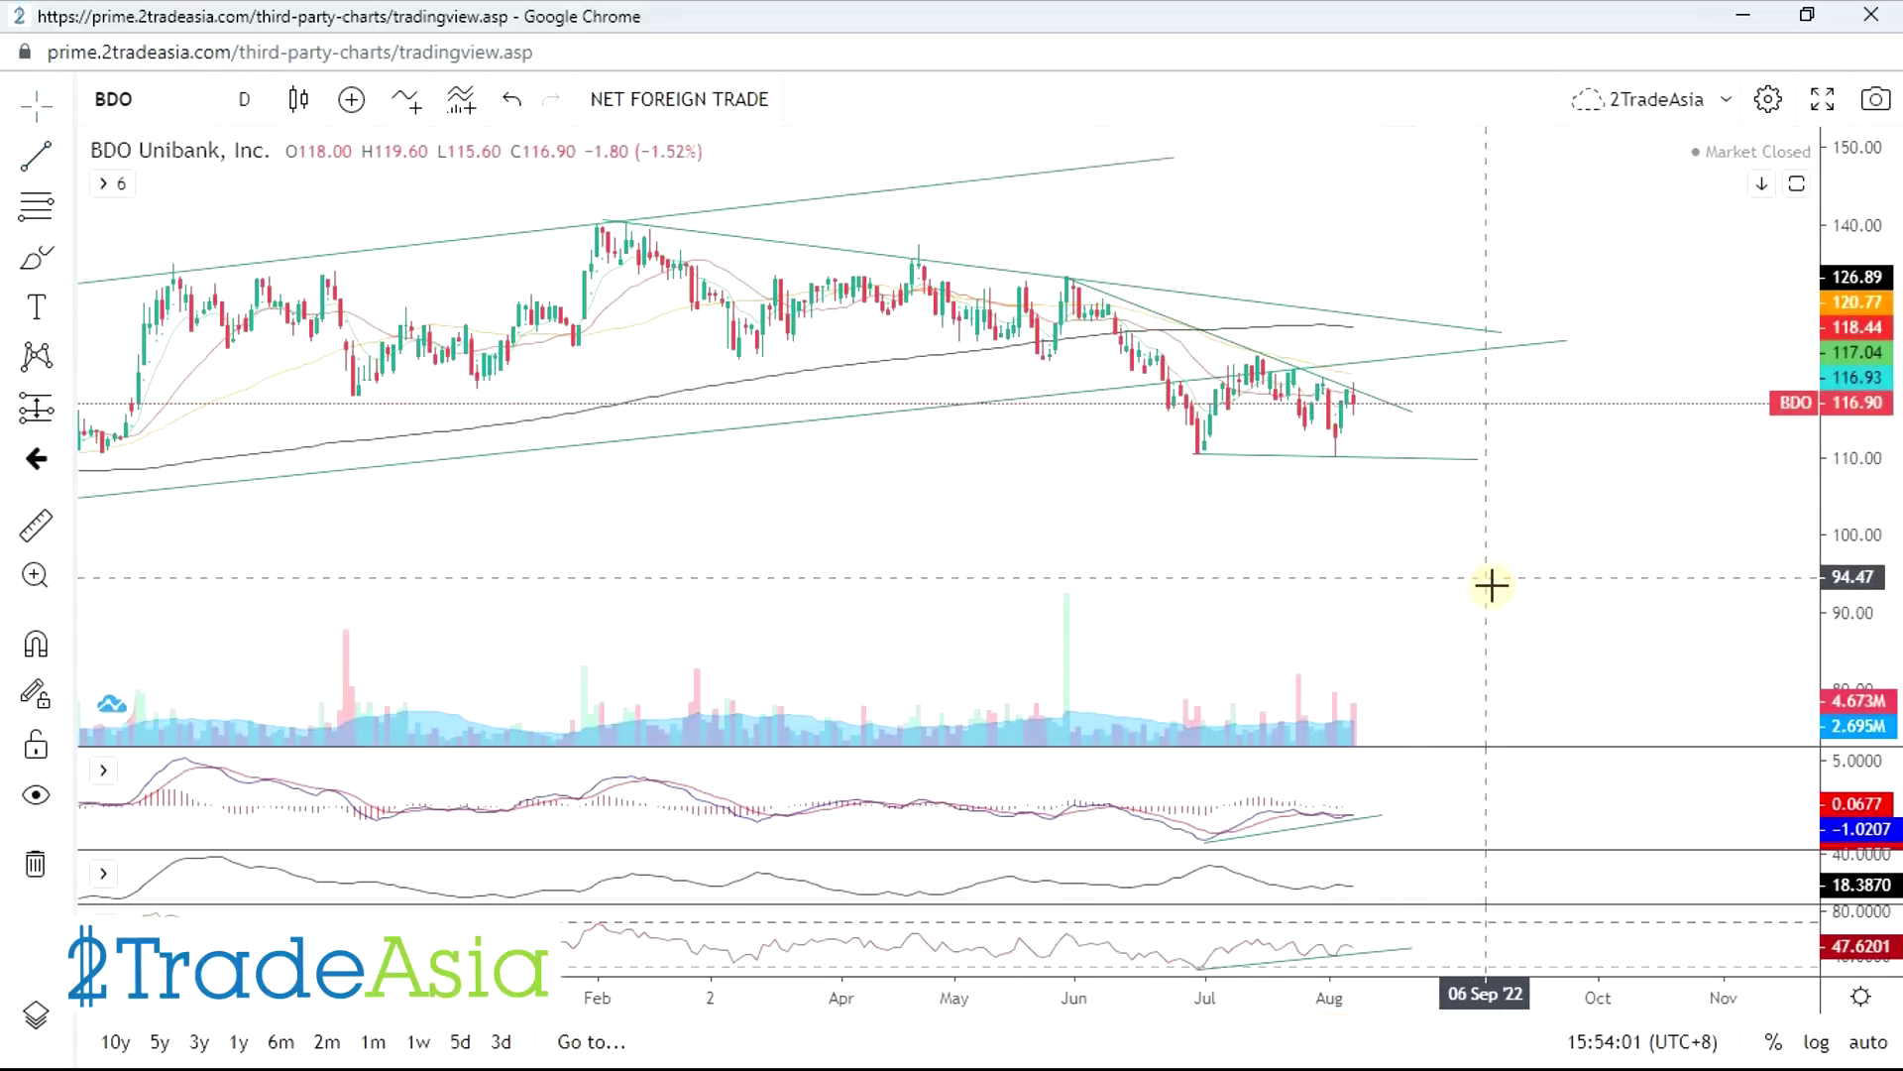
- Sketch a projected price path with the Brush from BDO's latest candle down to the flat support line near 110
left_click(1430, 459)
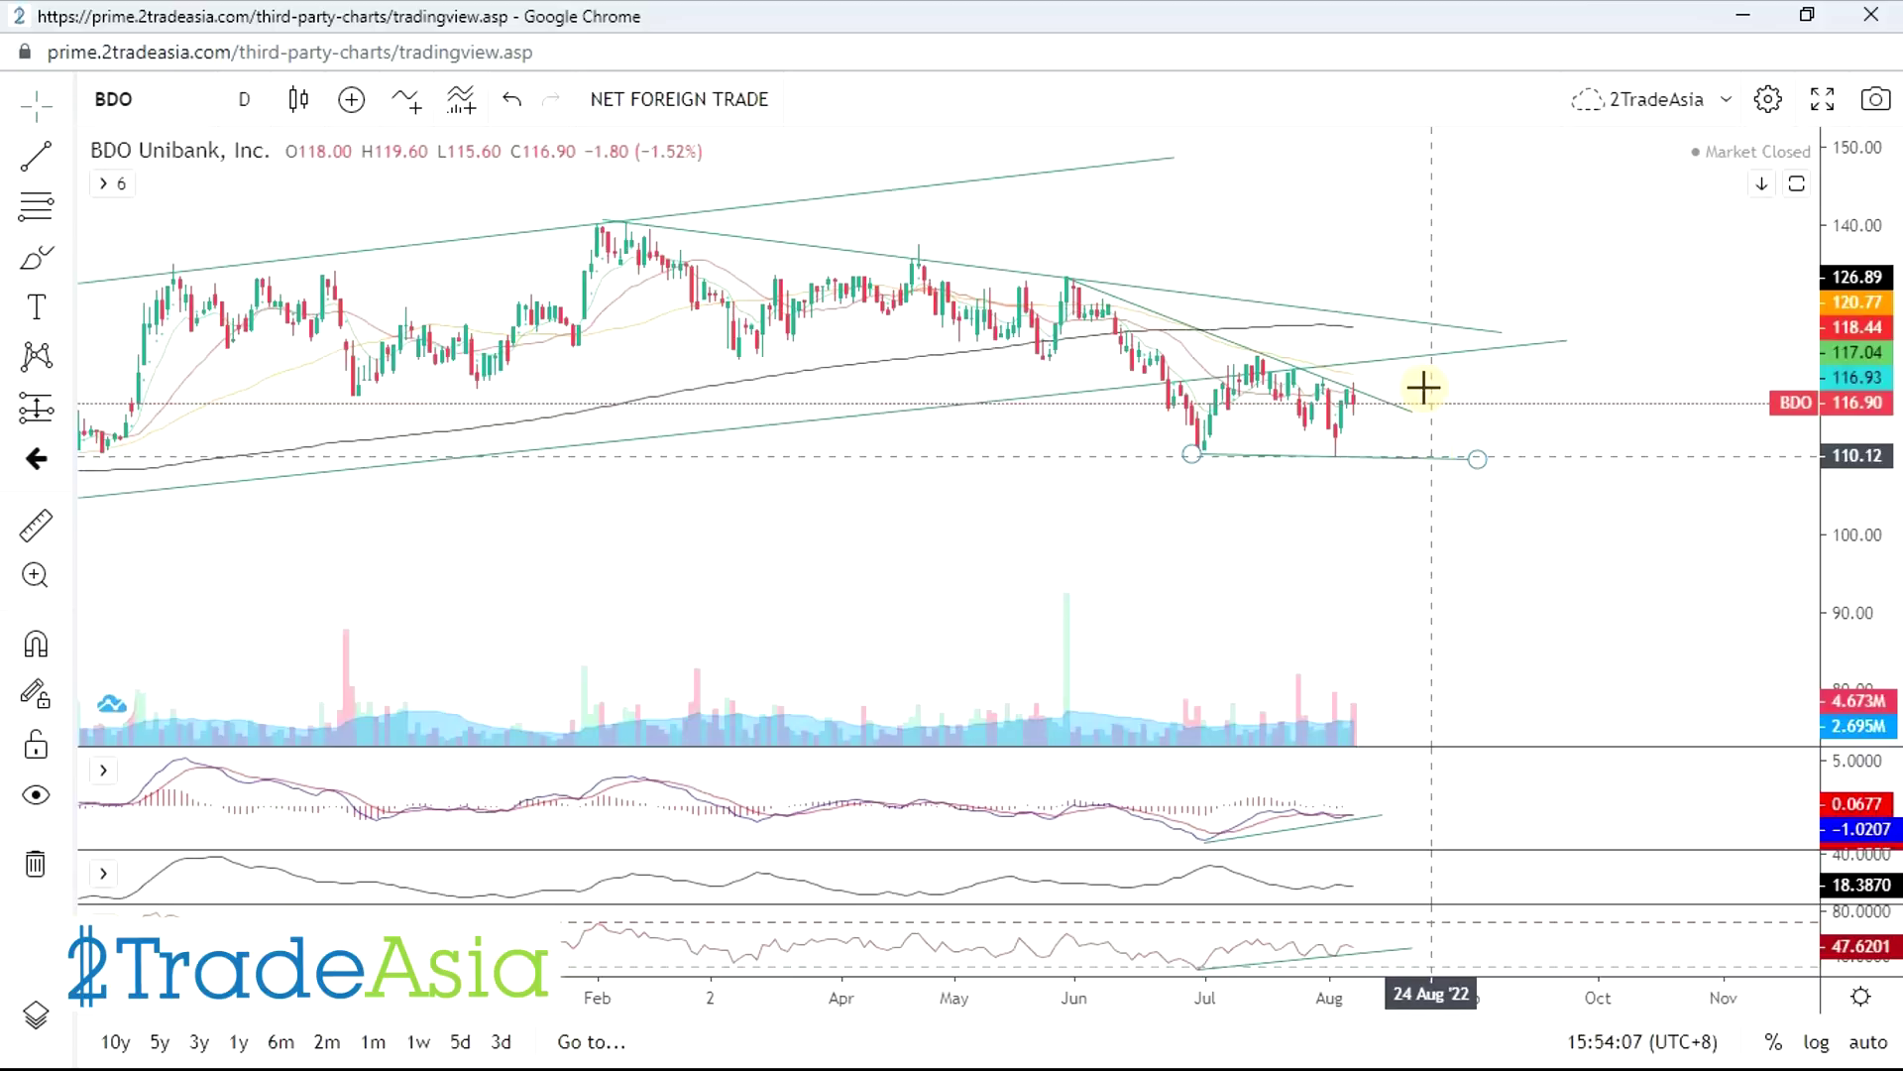
left_click(36, 257)
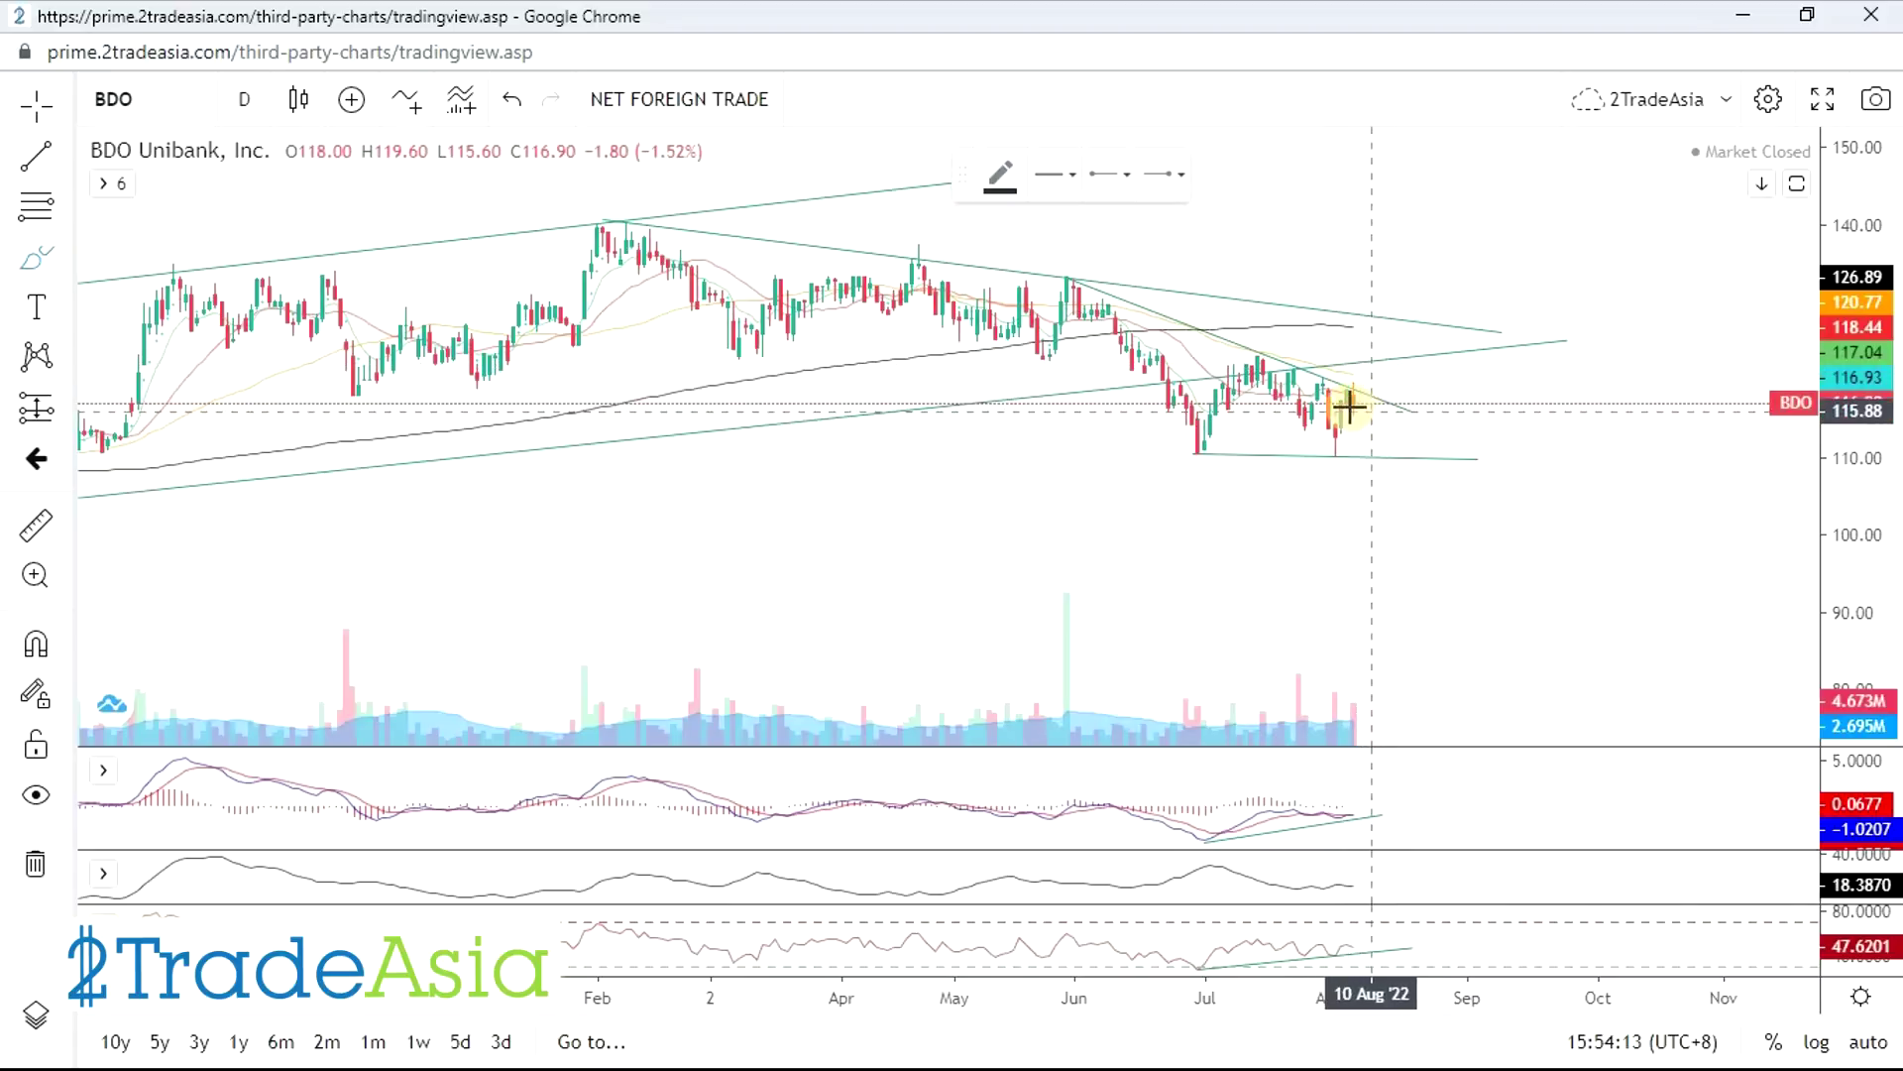
left_click_drag(1355, 397, 1413, 455)
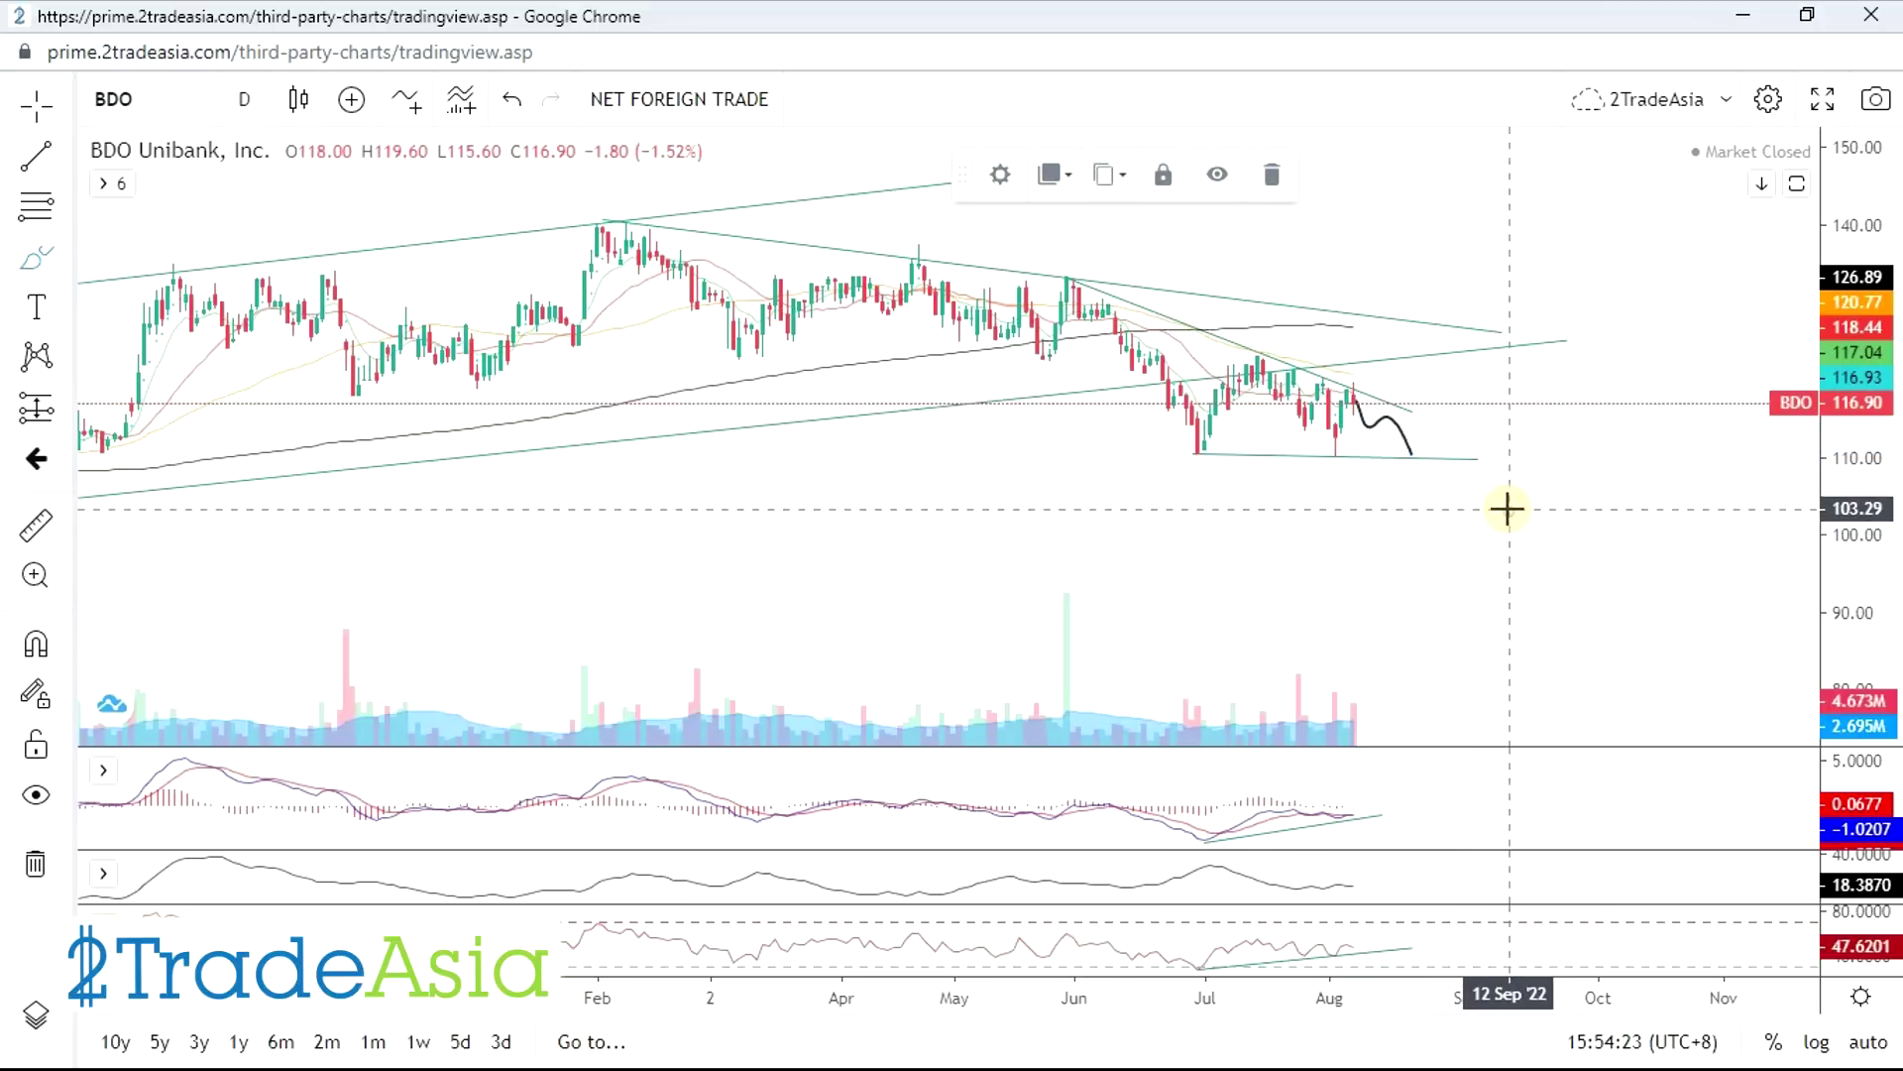
scroll(1517, 531, "down", 2)
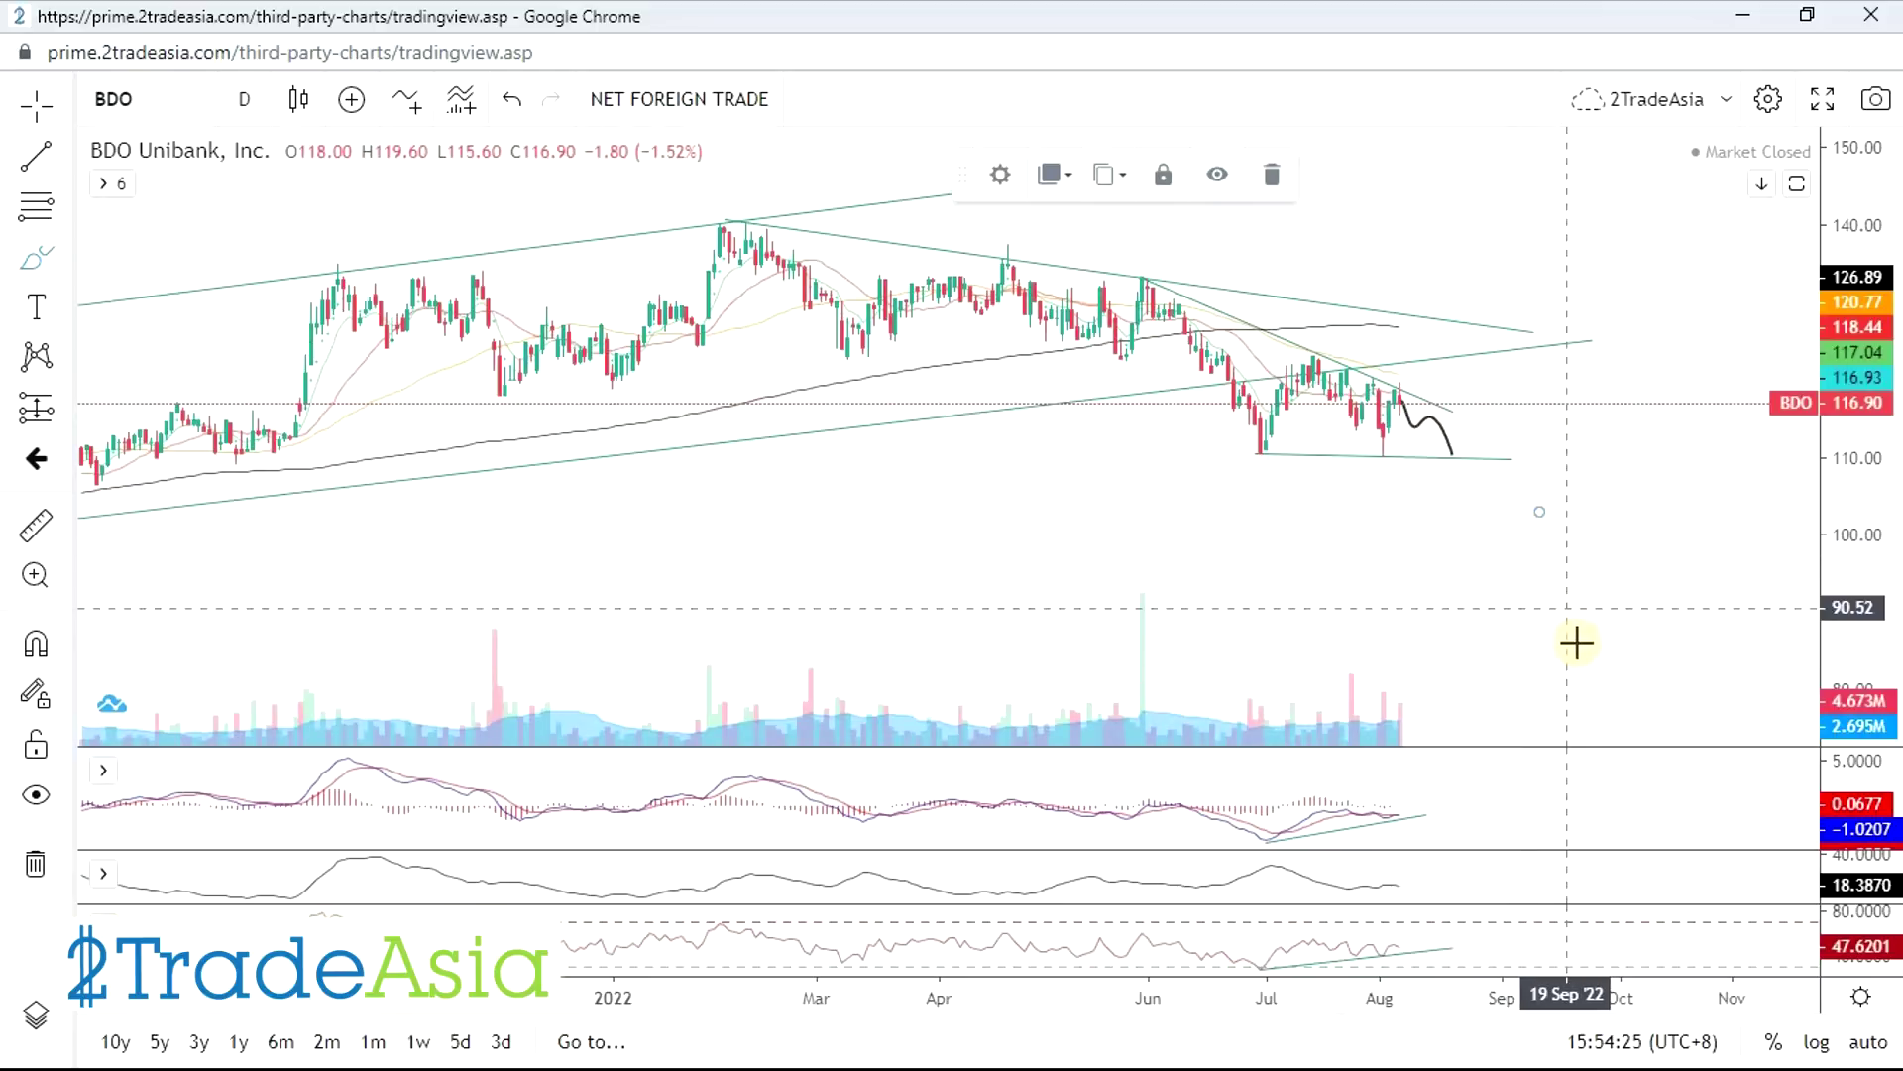
- Switch from the BDO chart to the spreadsheet and review BDO's YoY, QoQ and 2022 income growth figures
scroll(1585, 656, "up", 2)
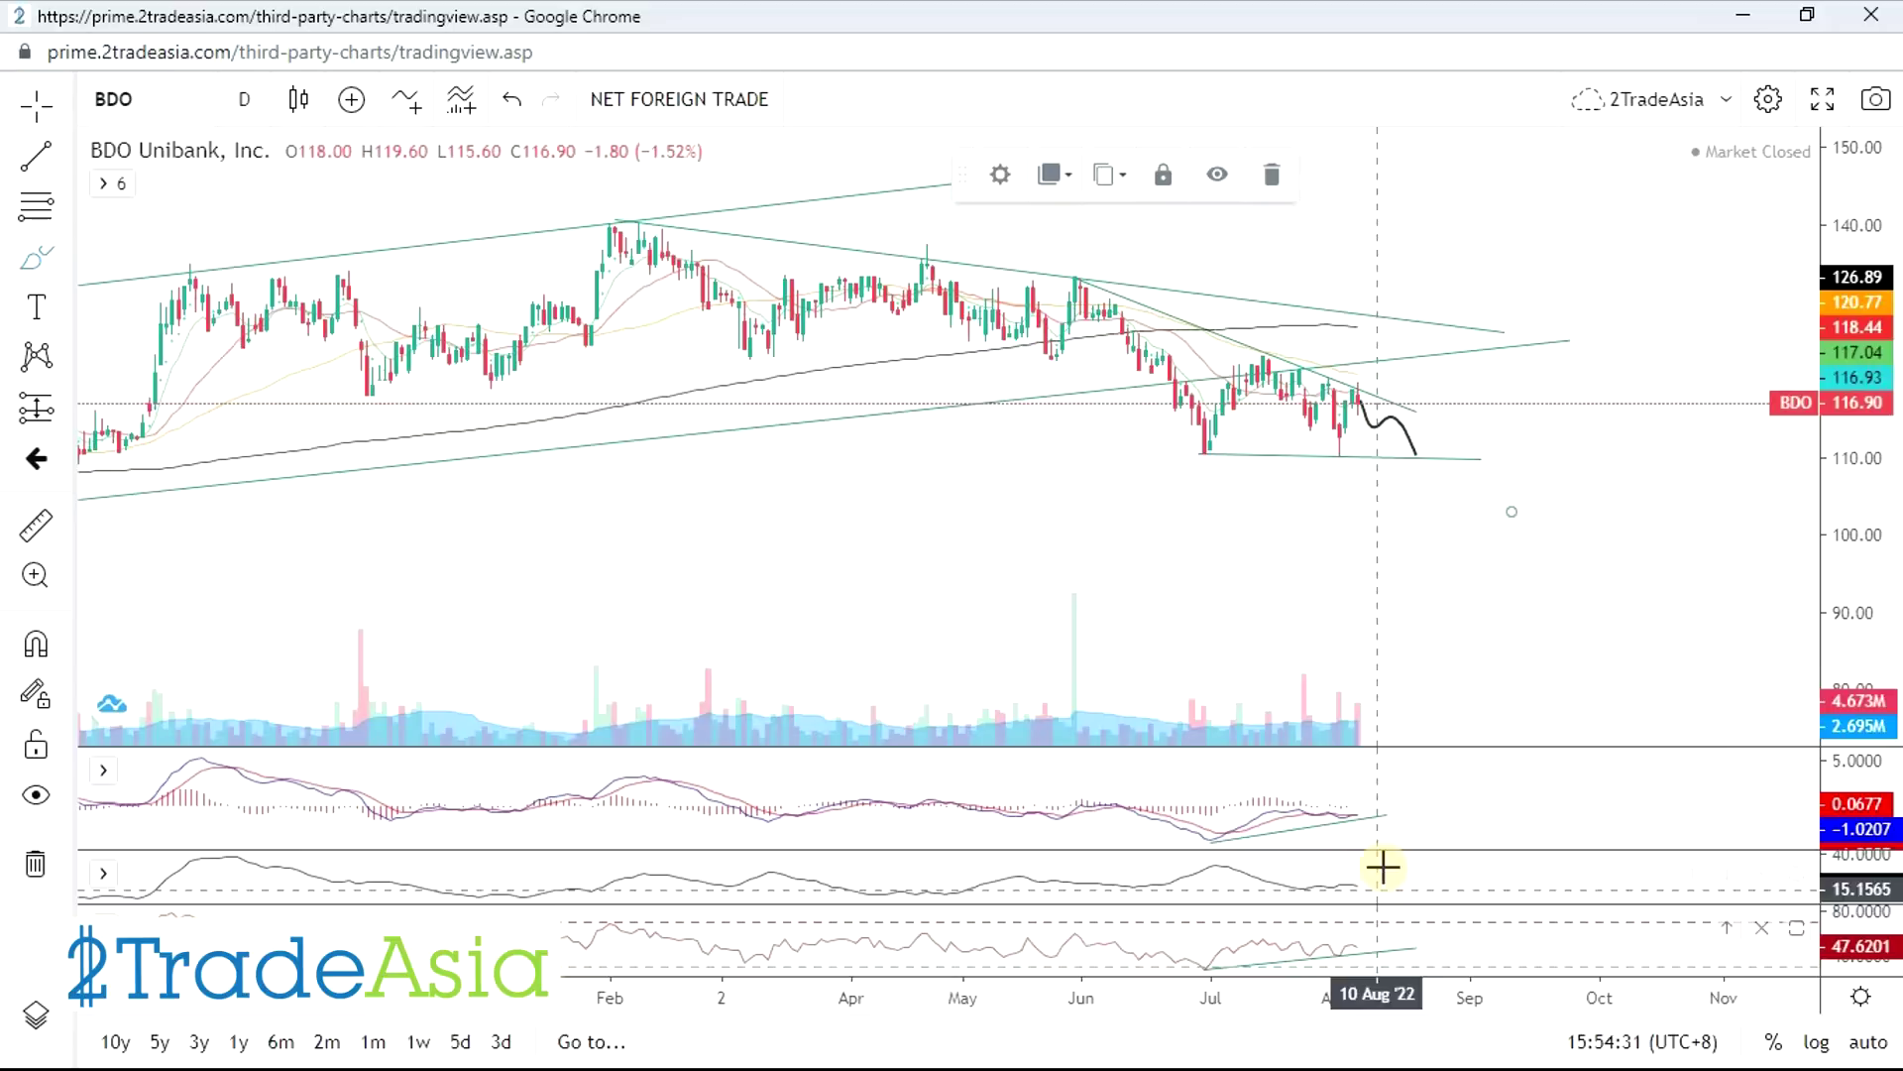
scroll(1487, 623, "down", 2)
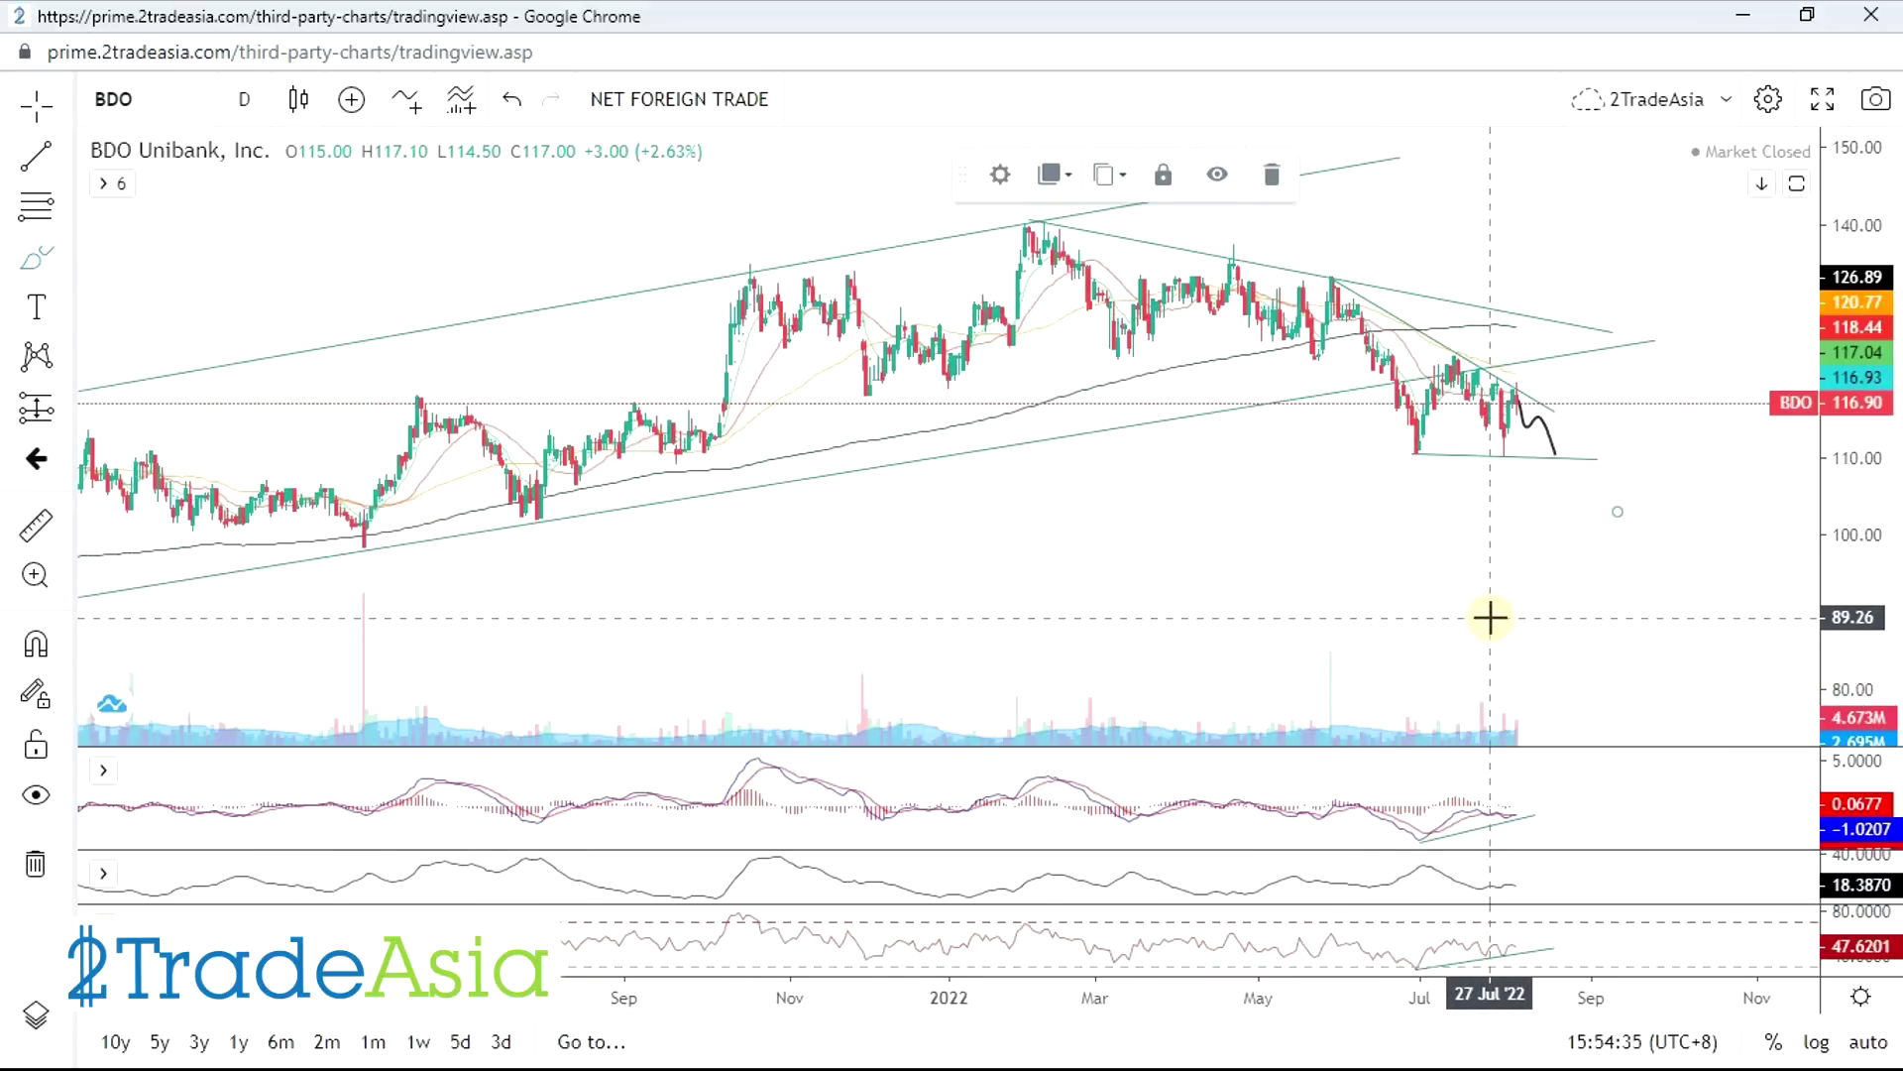
key("alt+Tab")
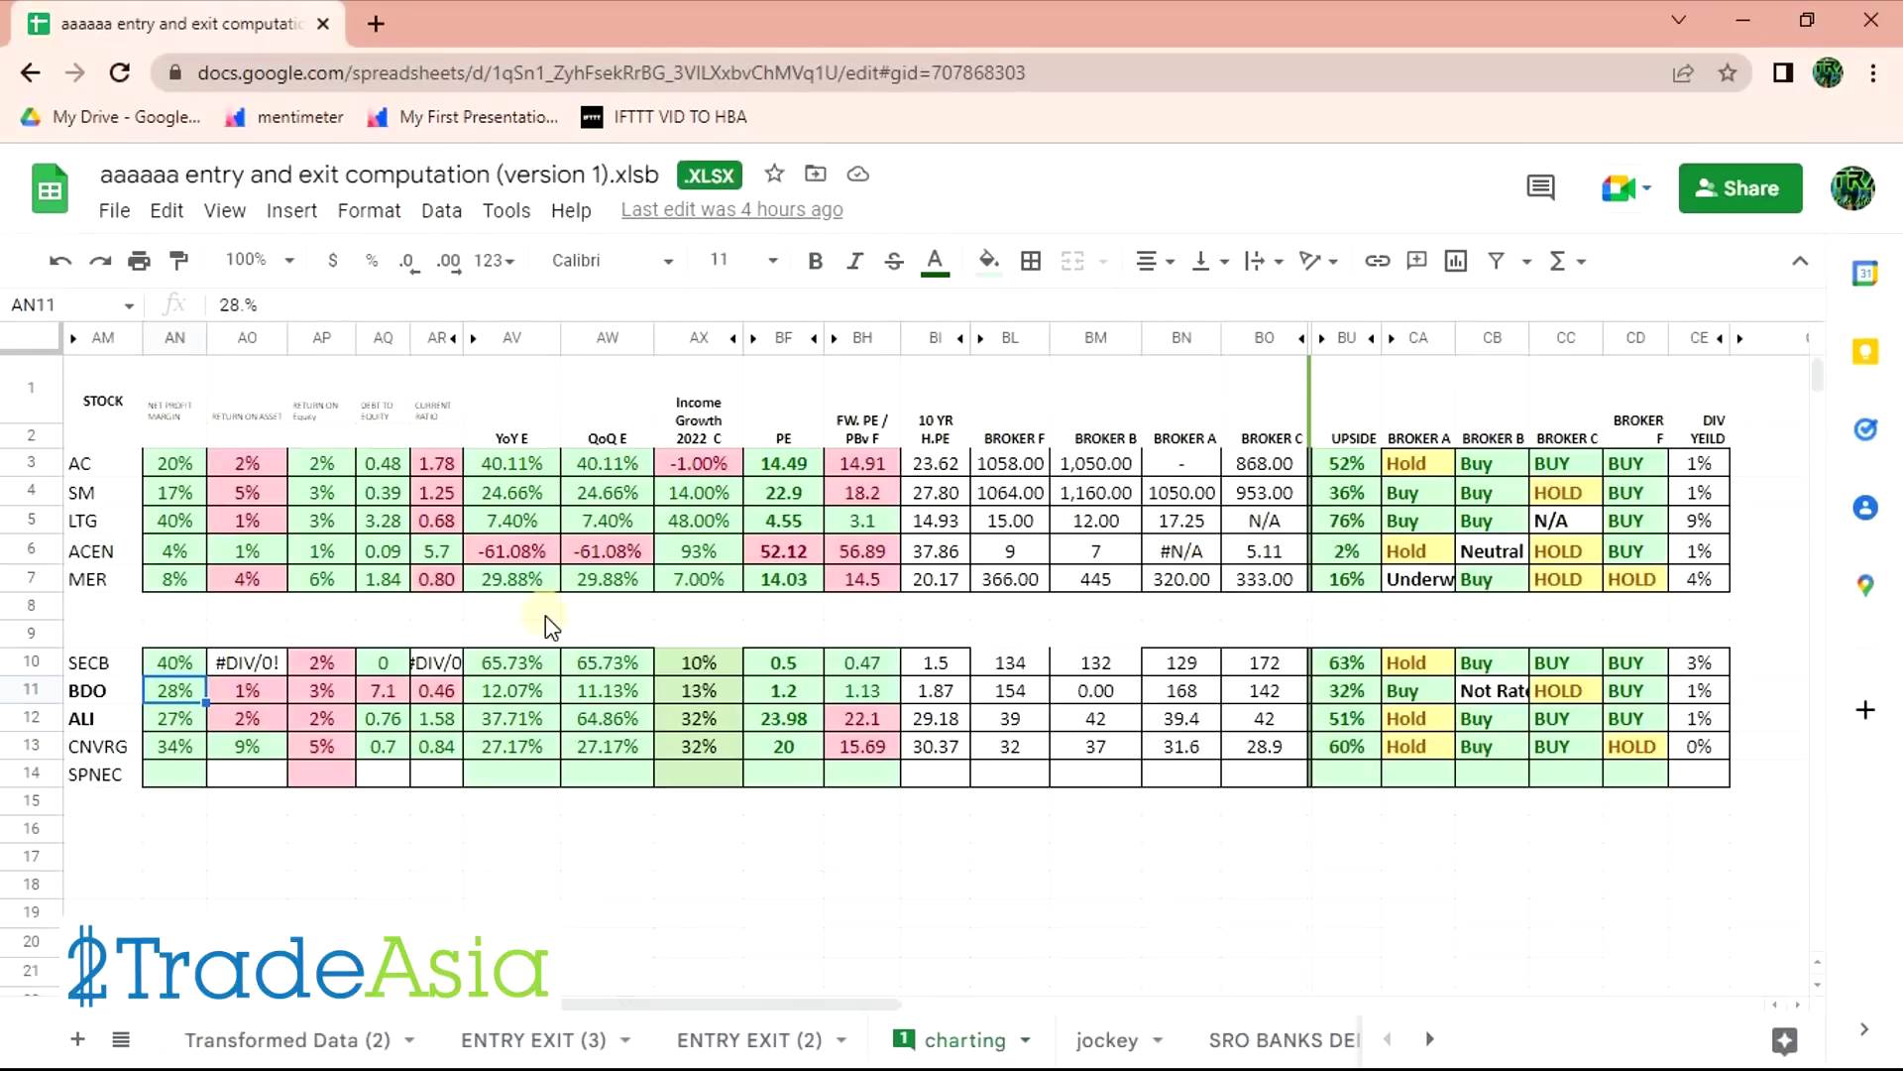
left_click(349, 878)
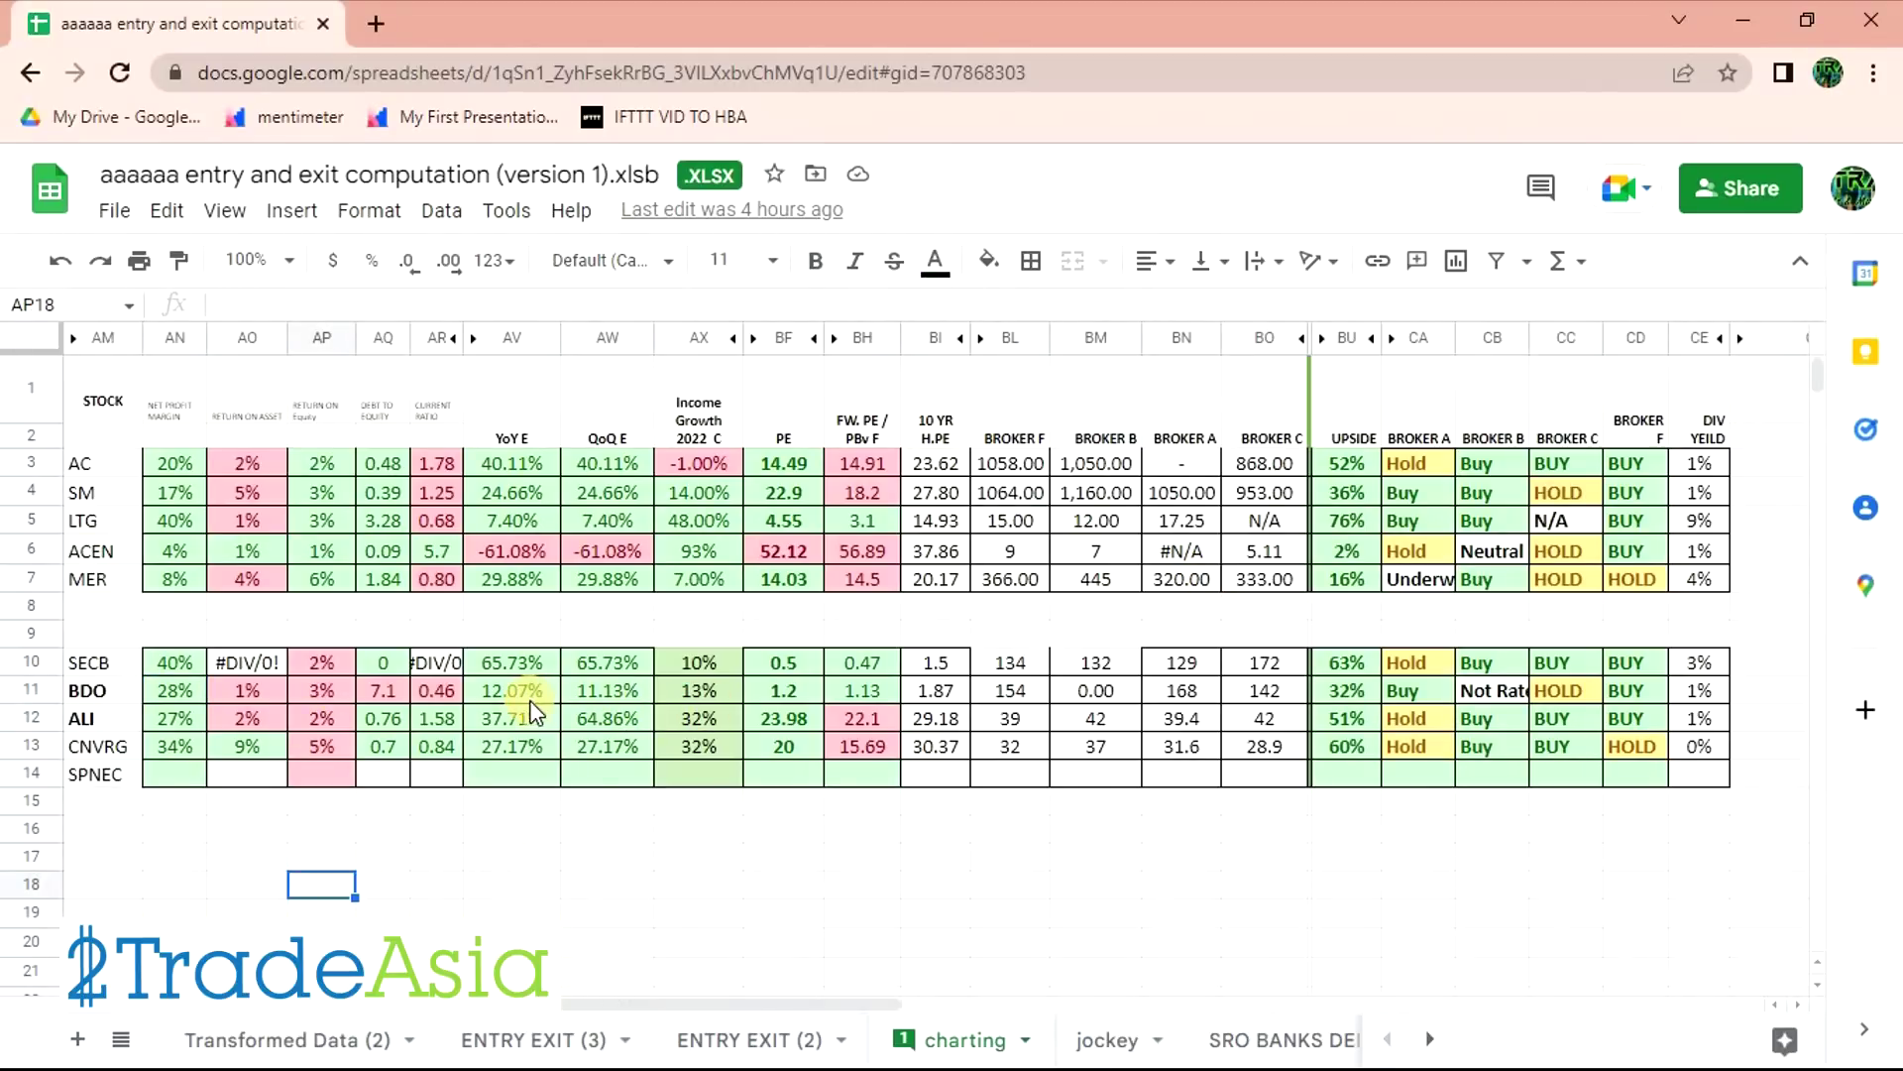
left_click_drag(525, 692, 714, 706)
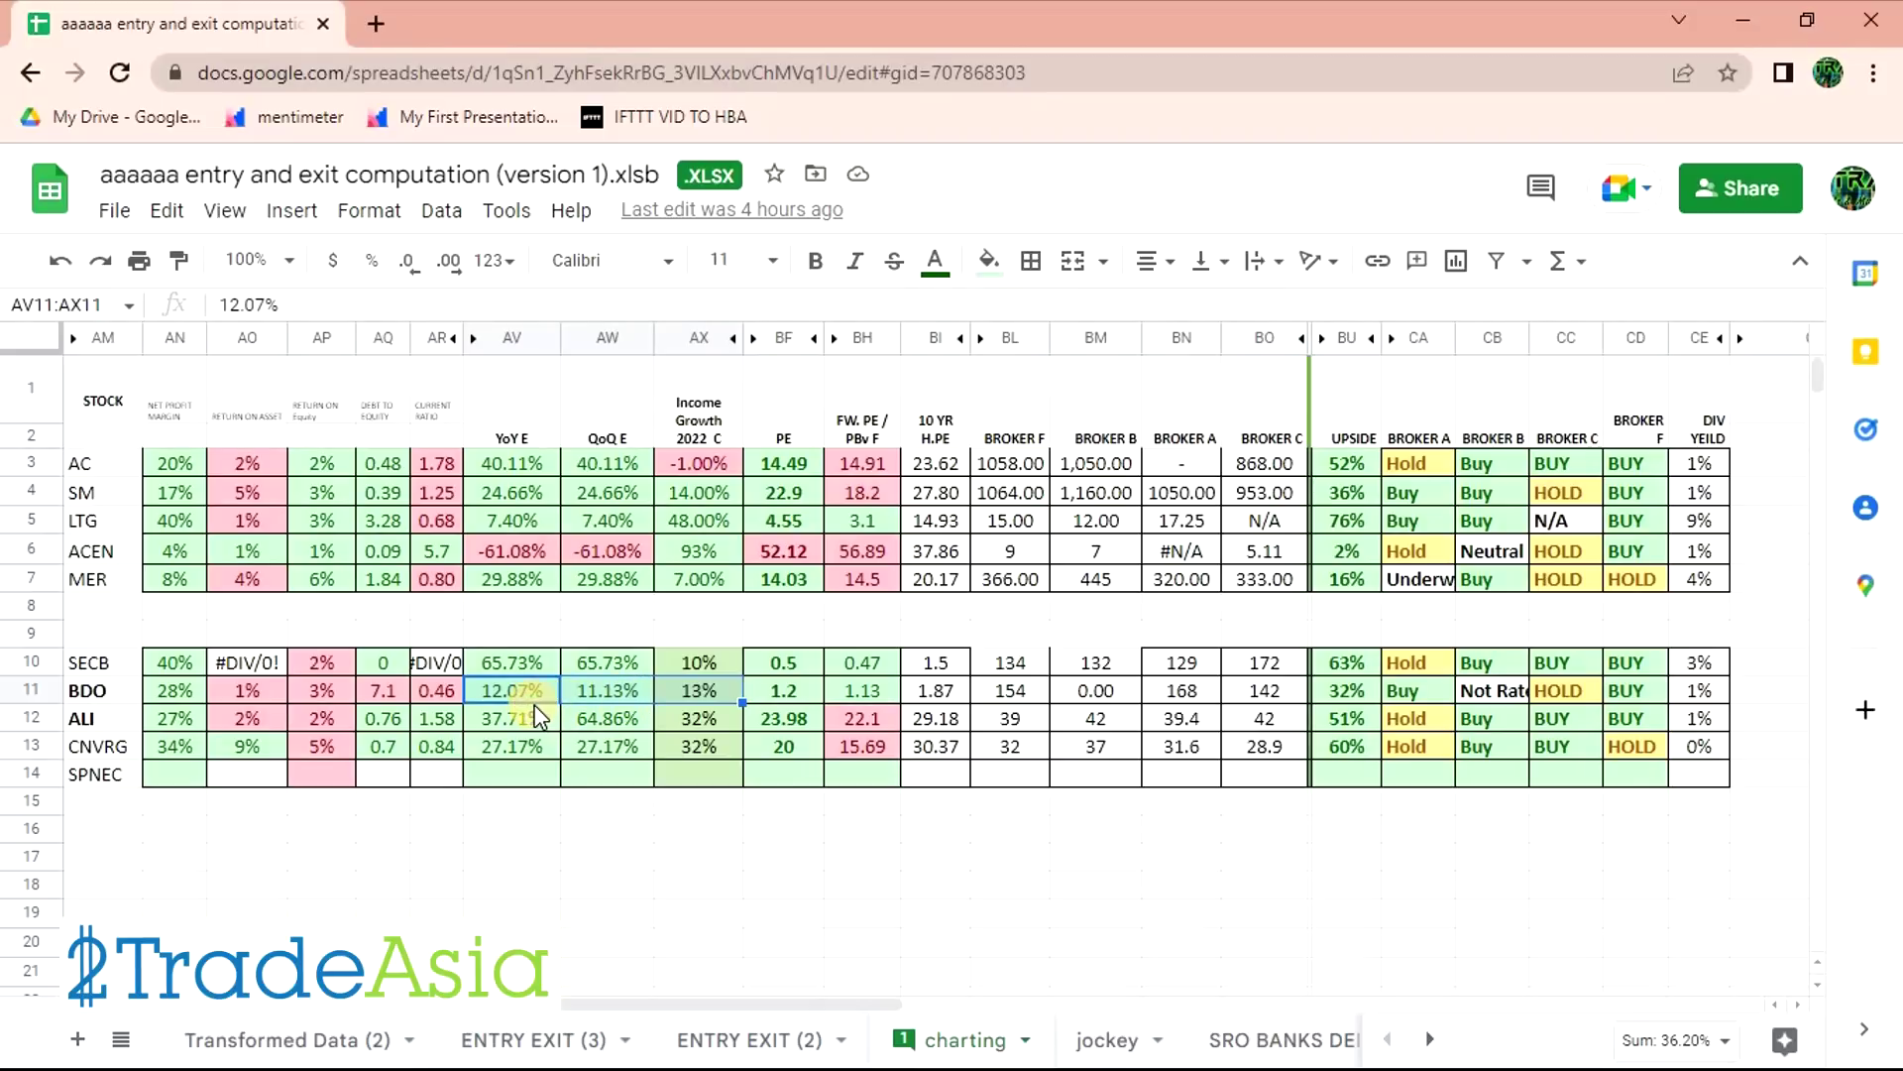
left_click(541, 857)
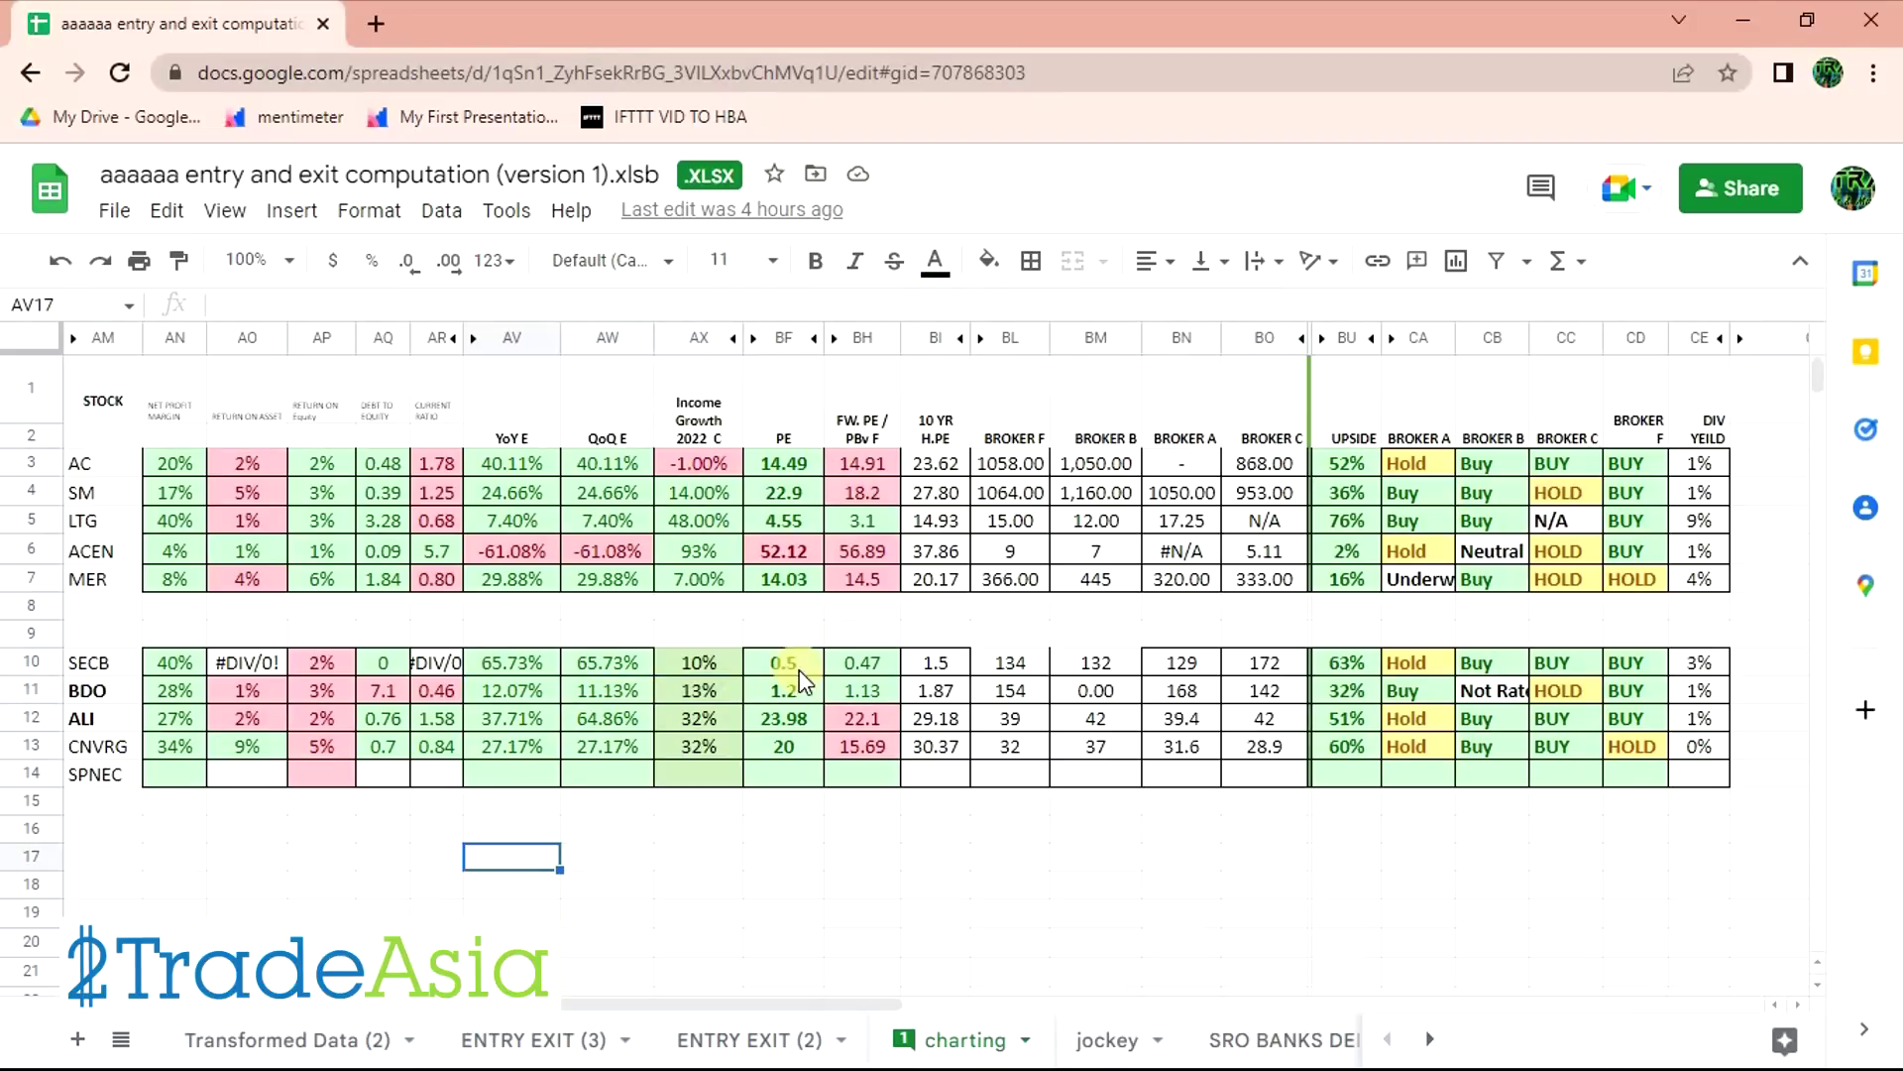
- Compare SECB's and BDO's PE cells, and review BDO's forward PE/PBV and 10-year historical PE
left_click(789, 692)
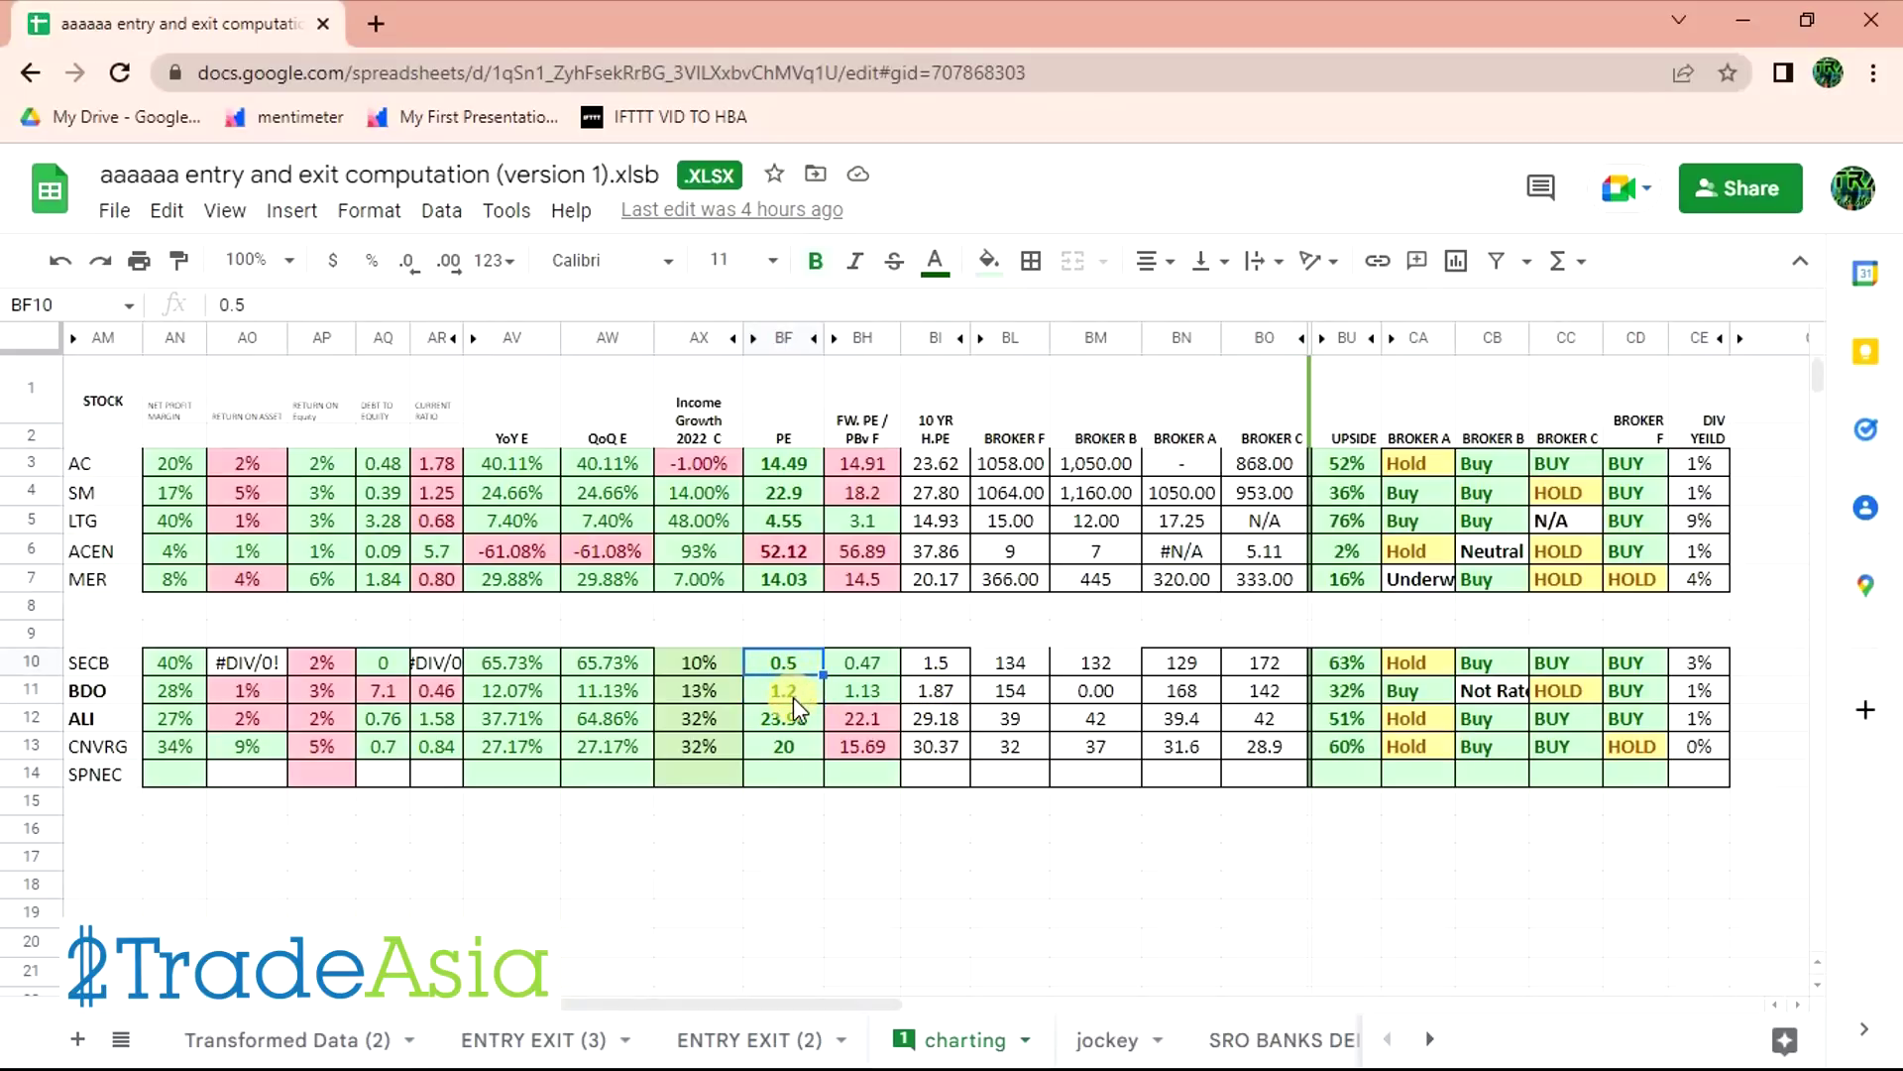
key("Down")
key("Right")
key("Right")
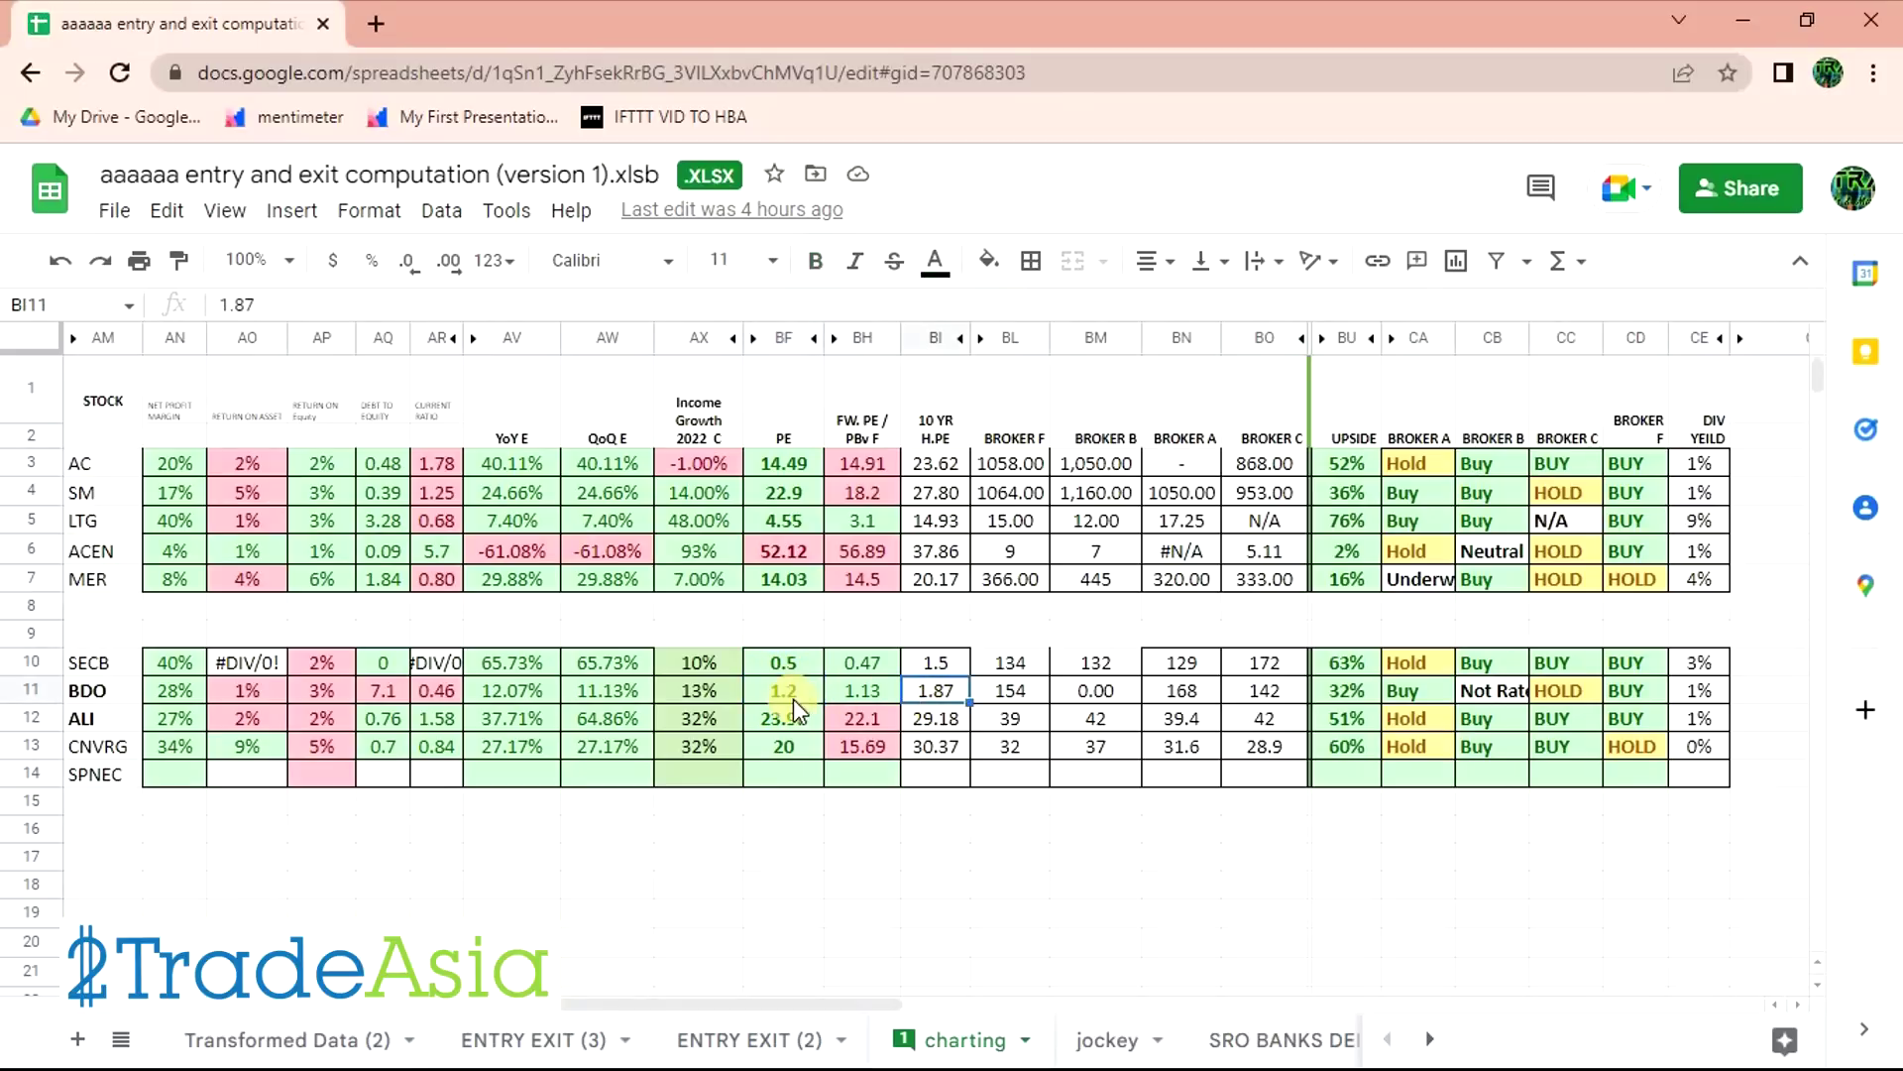
key("Right")
key("Right")
key("Left")
key("Left")
left_click(942, 692)
- Check BDO's upside and Broker F target price, and relate them to the resistance lines on the BDO chart
left_click(1349, 691)
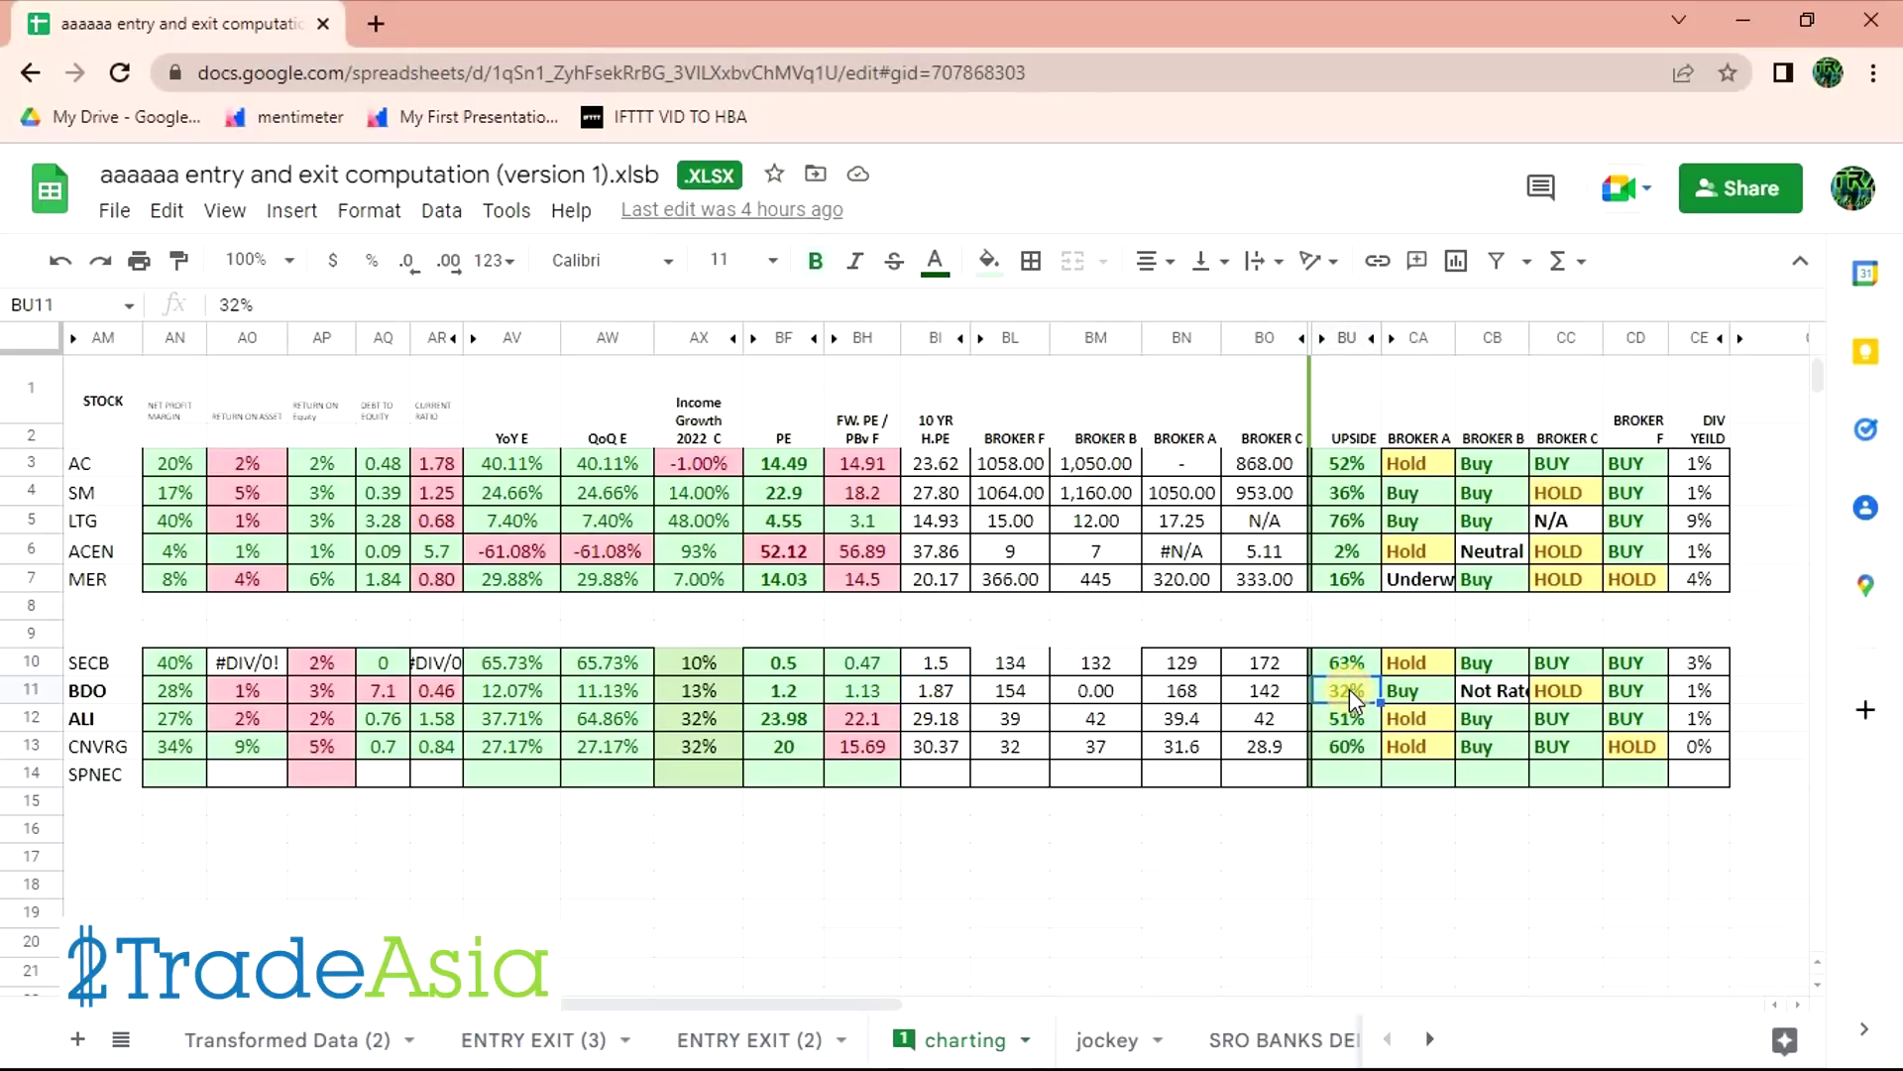
left_click(1016, 694)
key("alt+Tab")
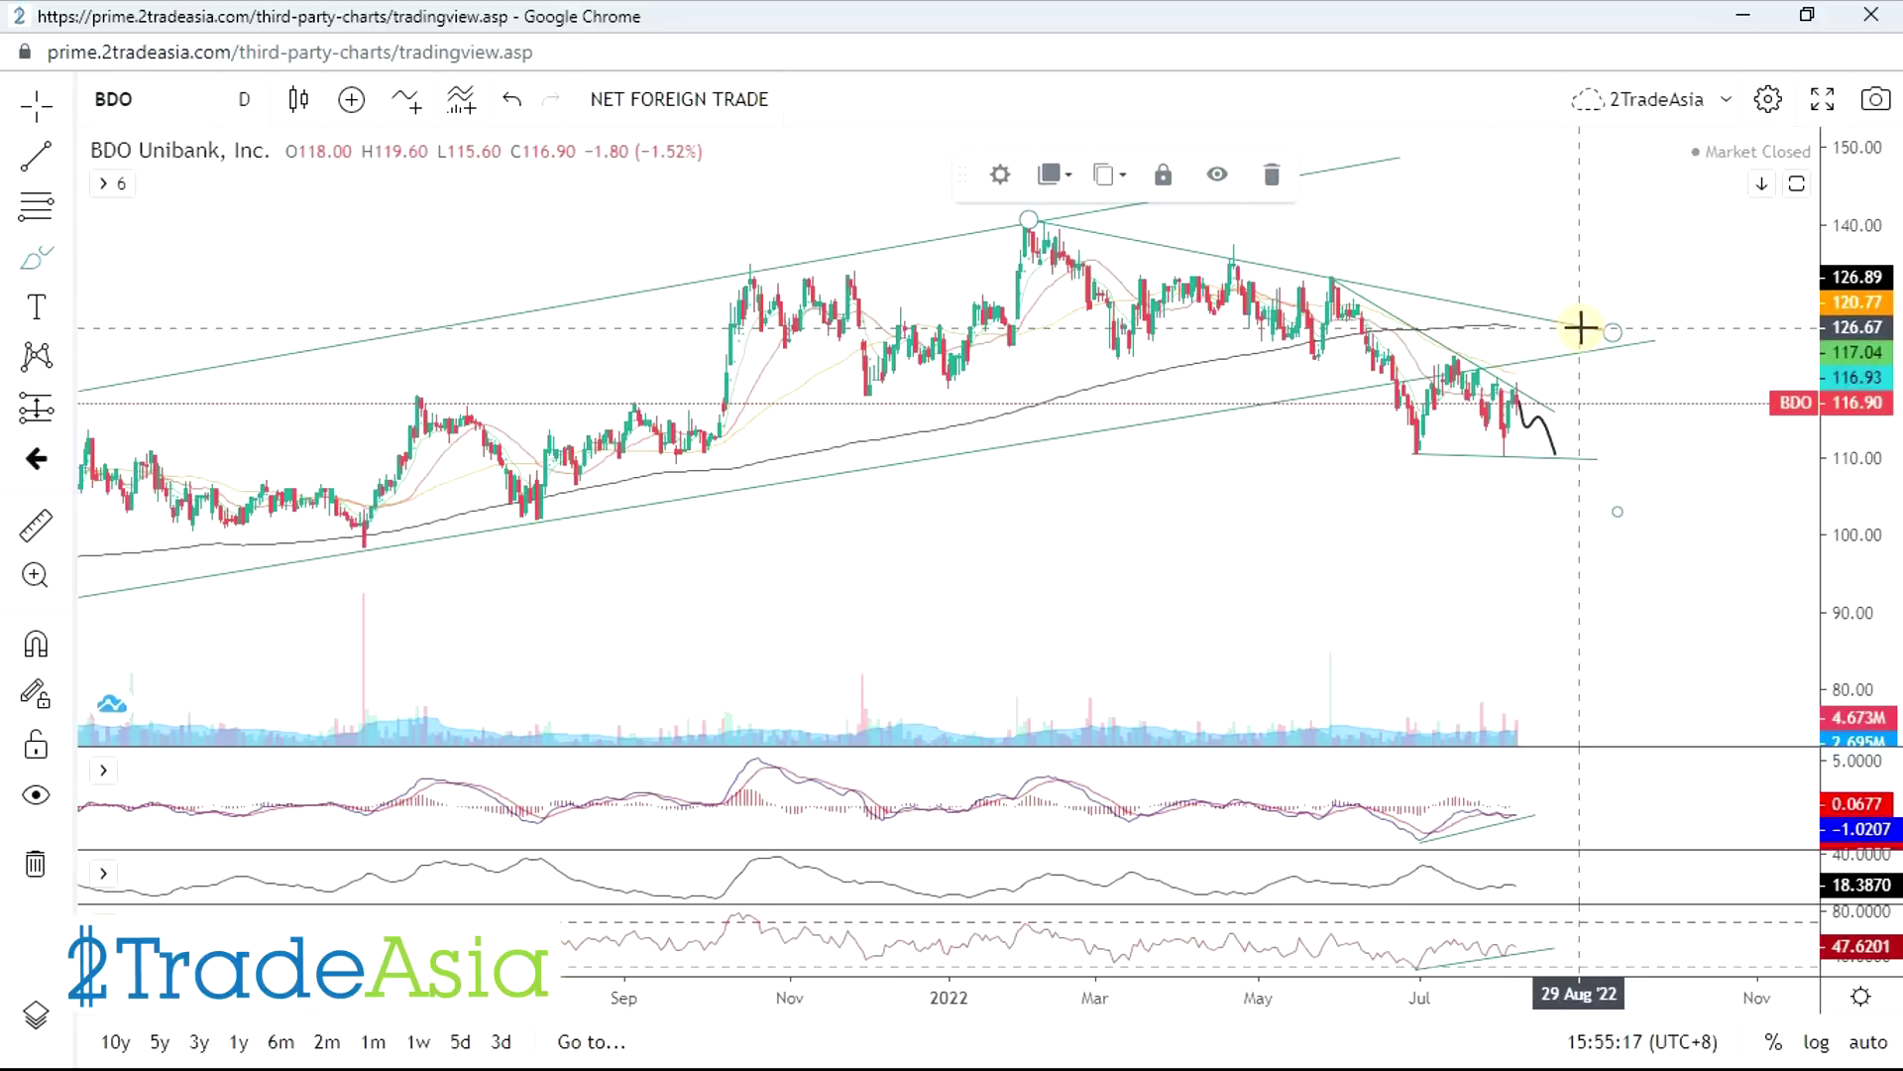
key("alt+Tab")
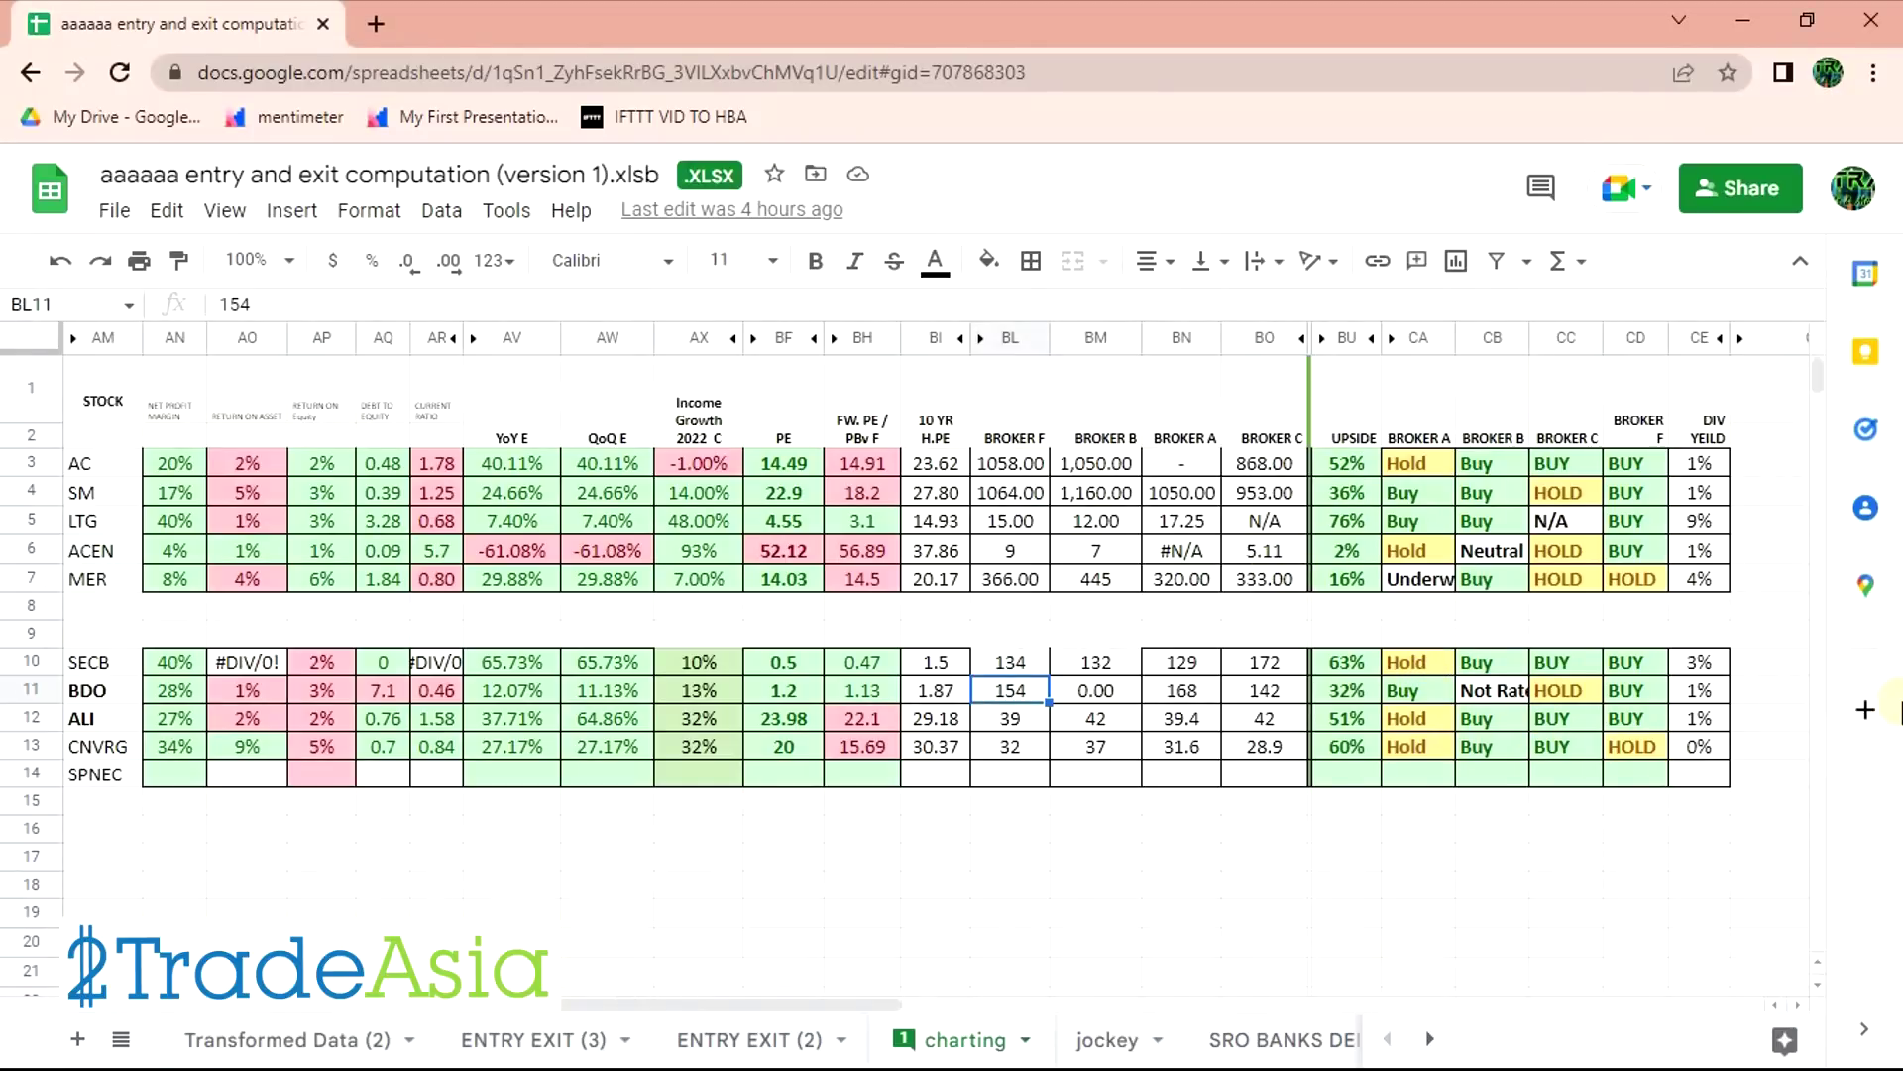
- Review BDO's ratings from the four brokers and its dividend yield, and highlight its full row of figures
left_click(1634, 694)
left_click(1408, 694)
left_click(1555, 698)
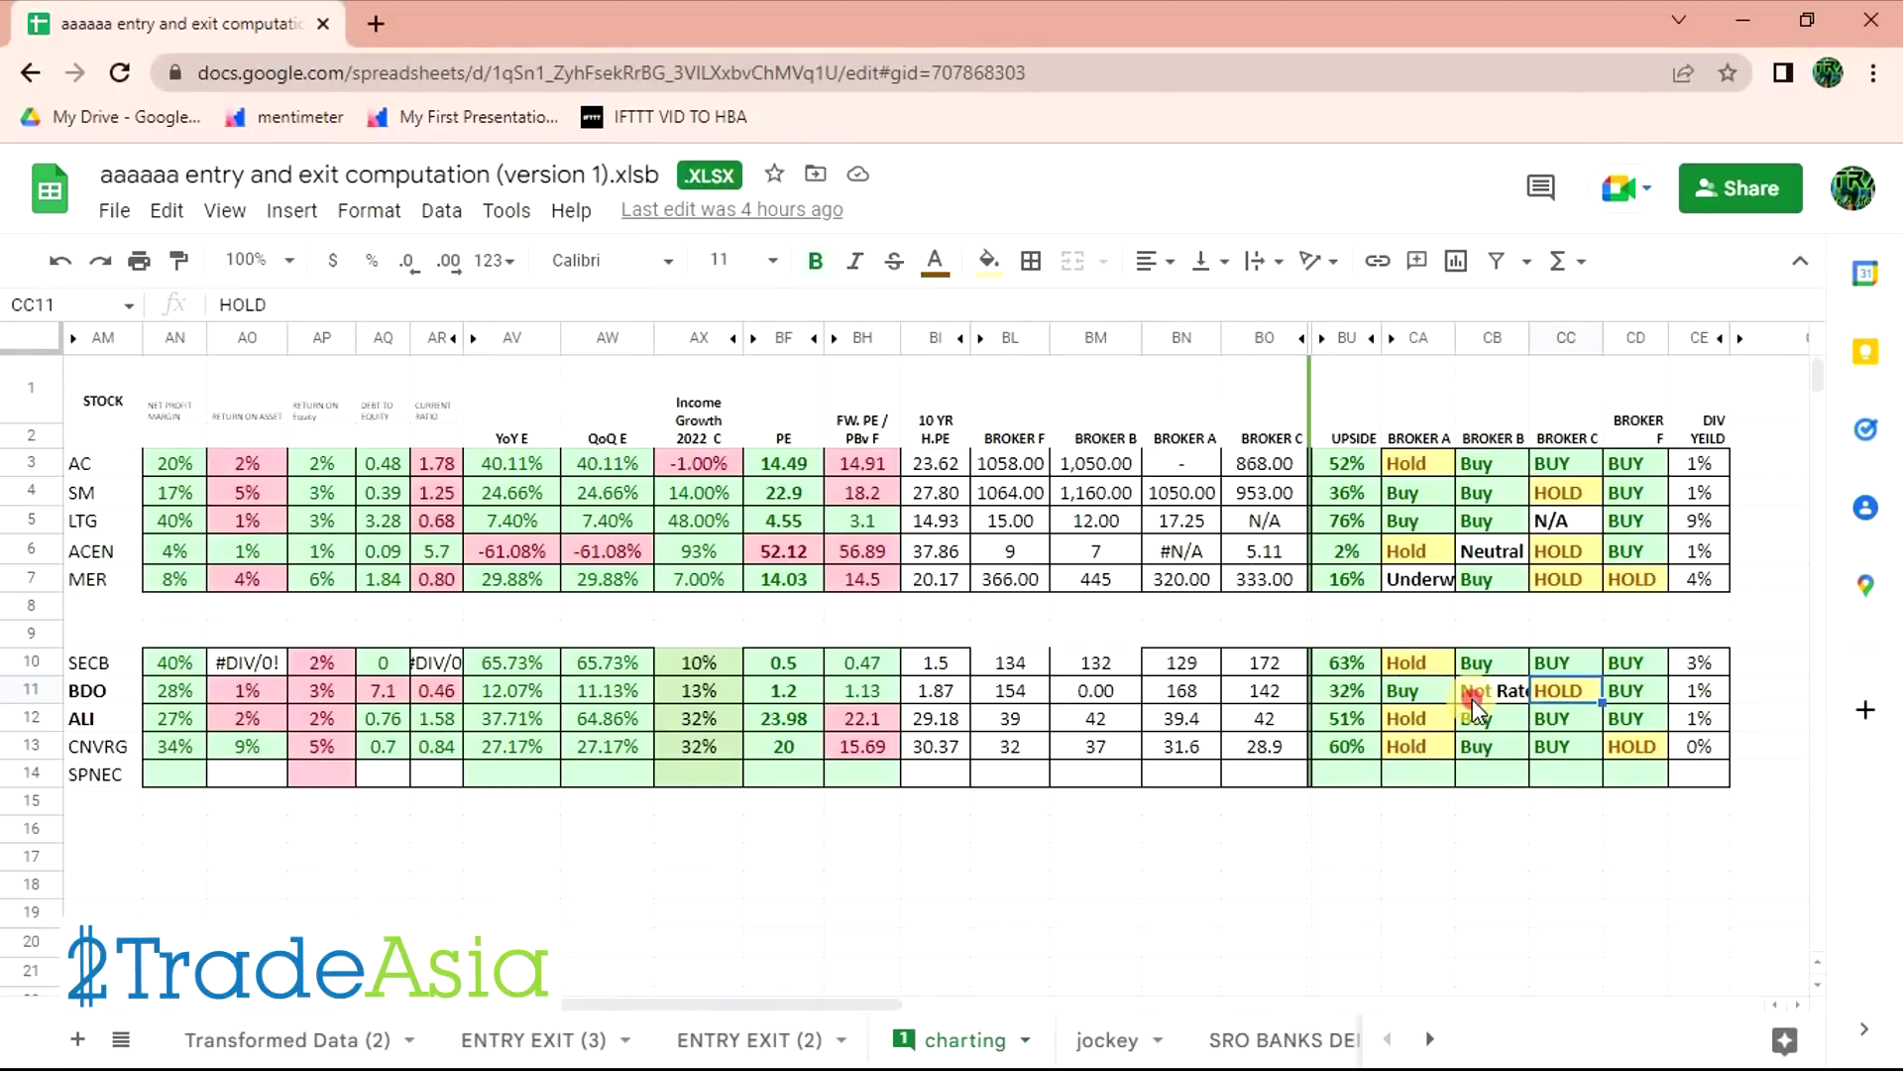
left_click(1473, 699)
left_click(1713, 692)
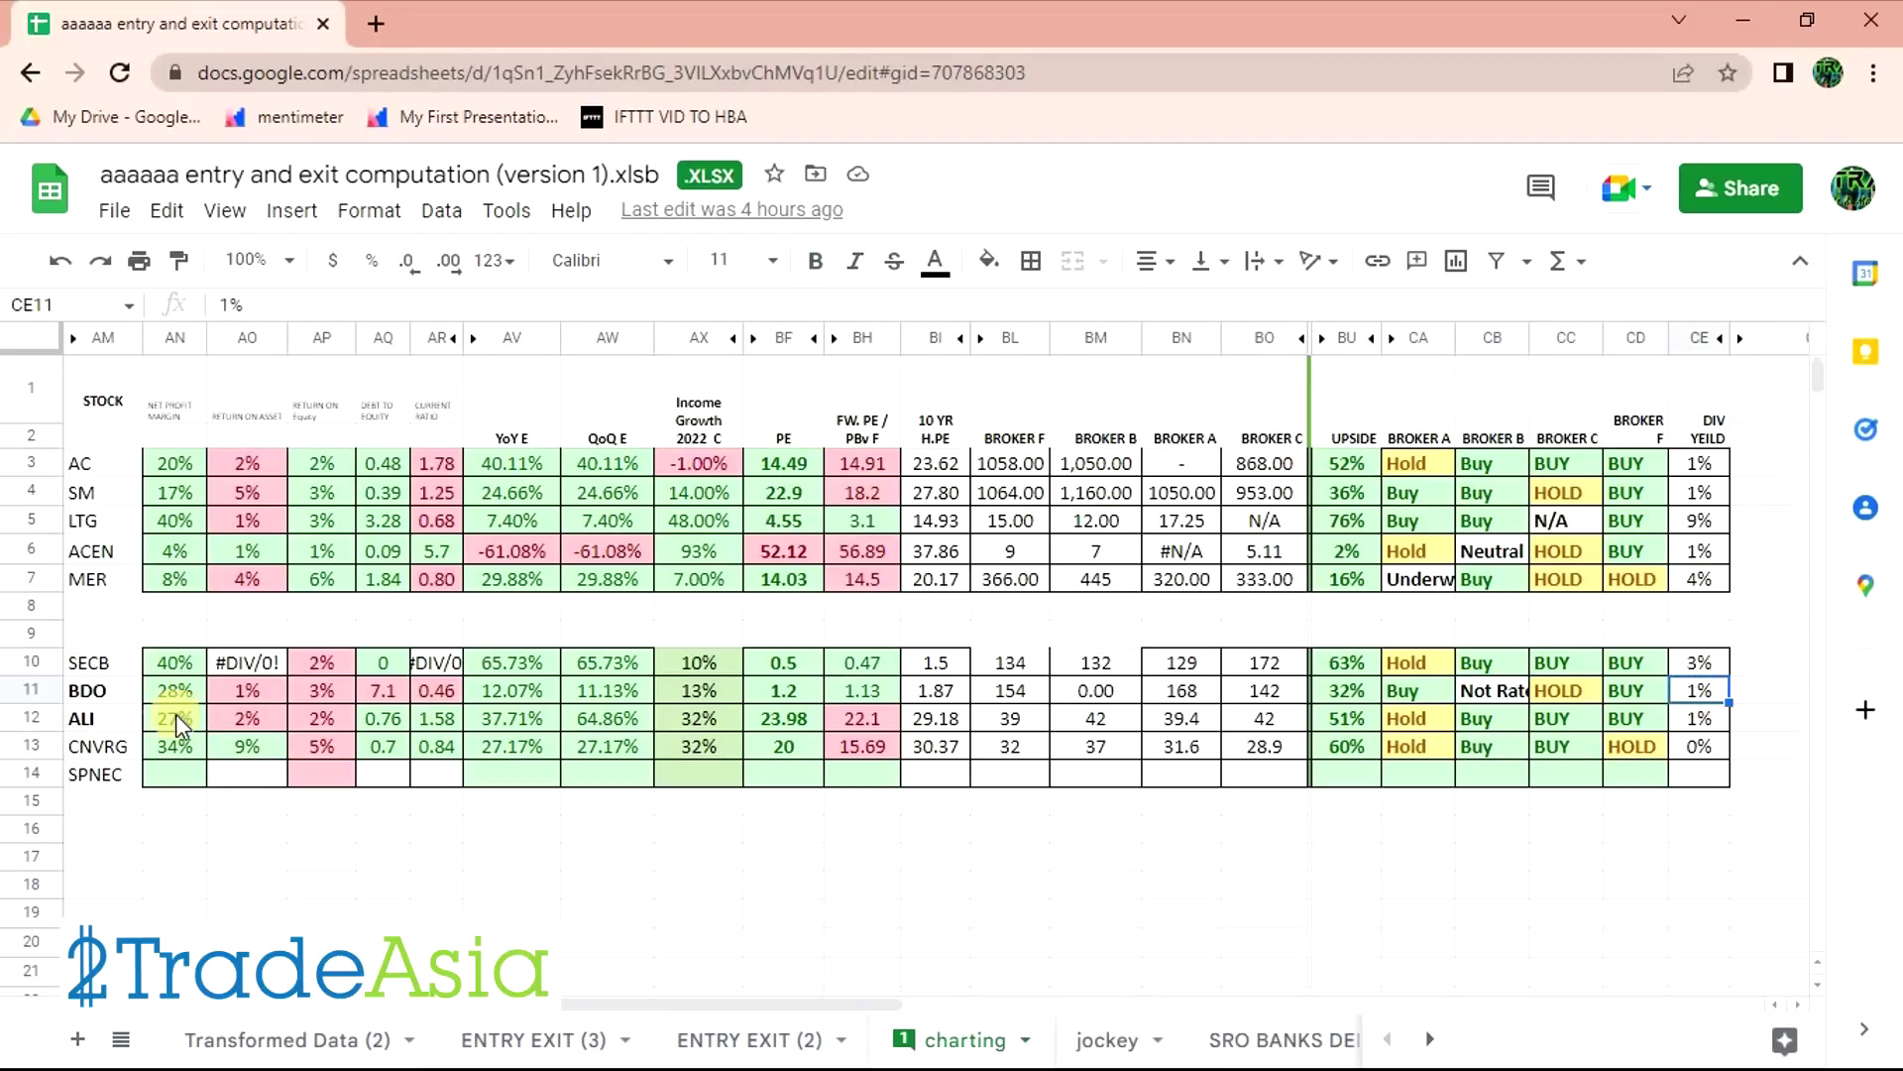
left_click_drag(163, 692, 1709, 681)
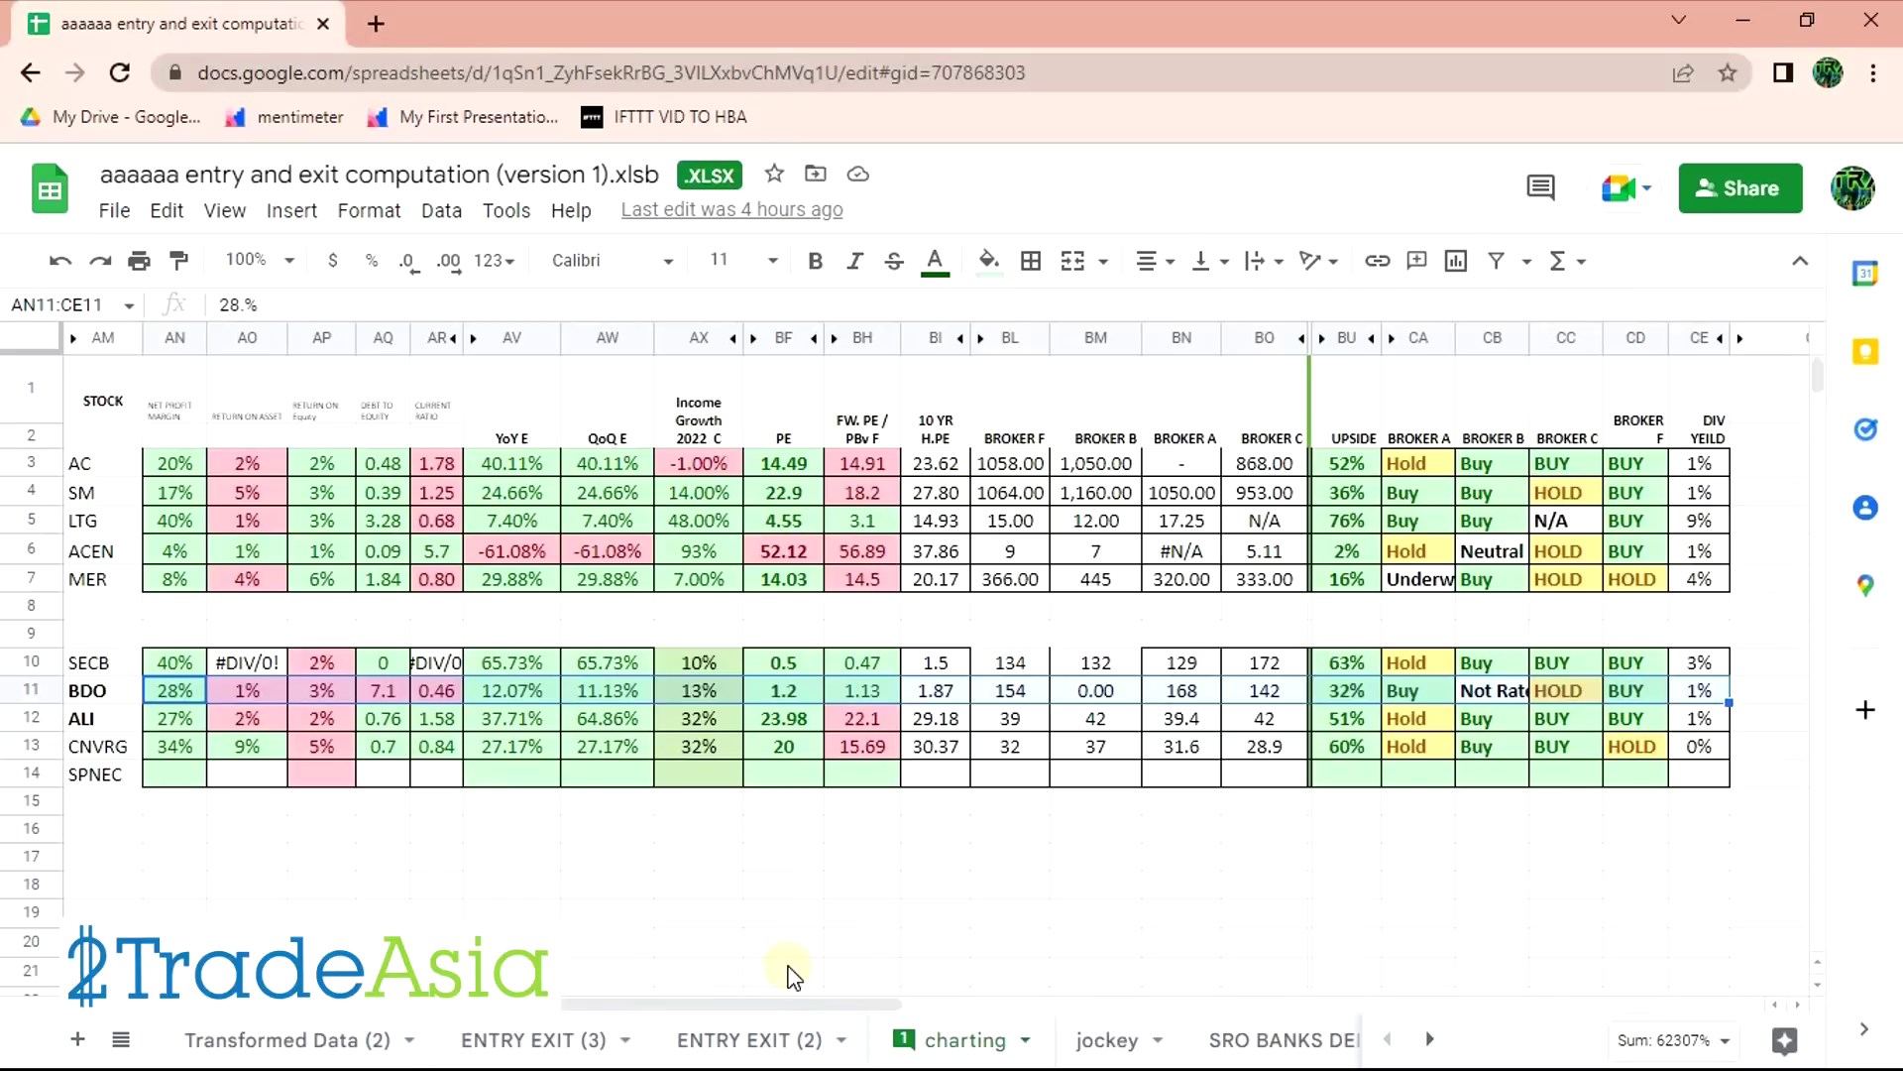
left_click(145, 834)
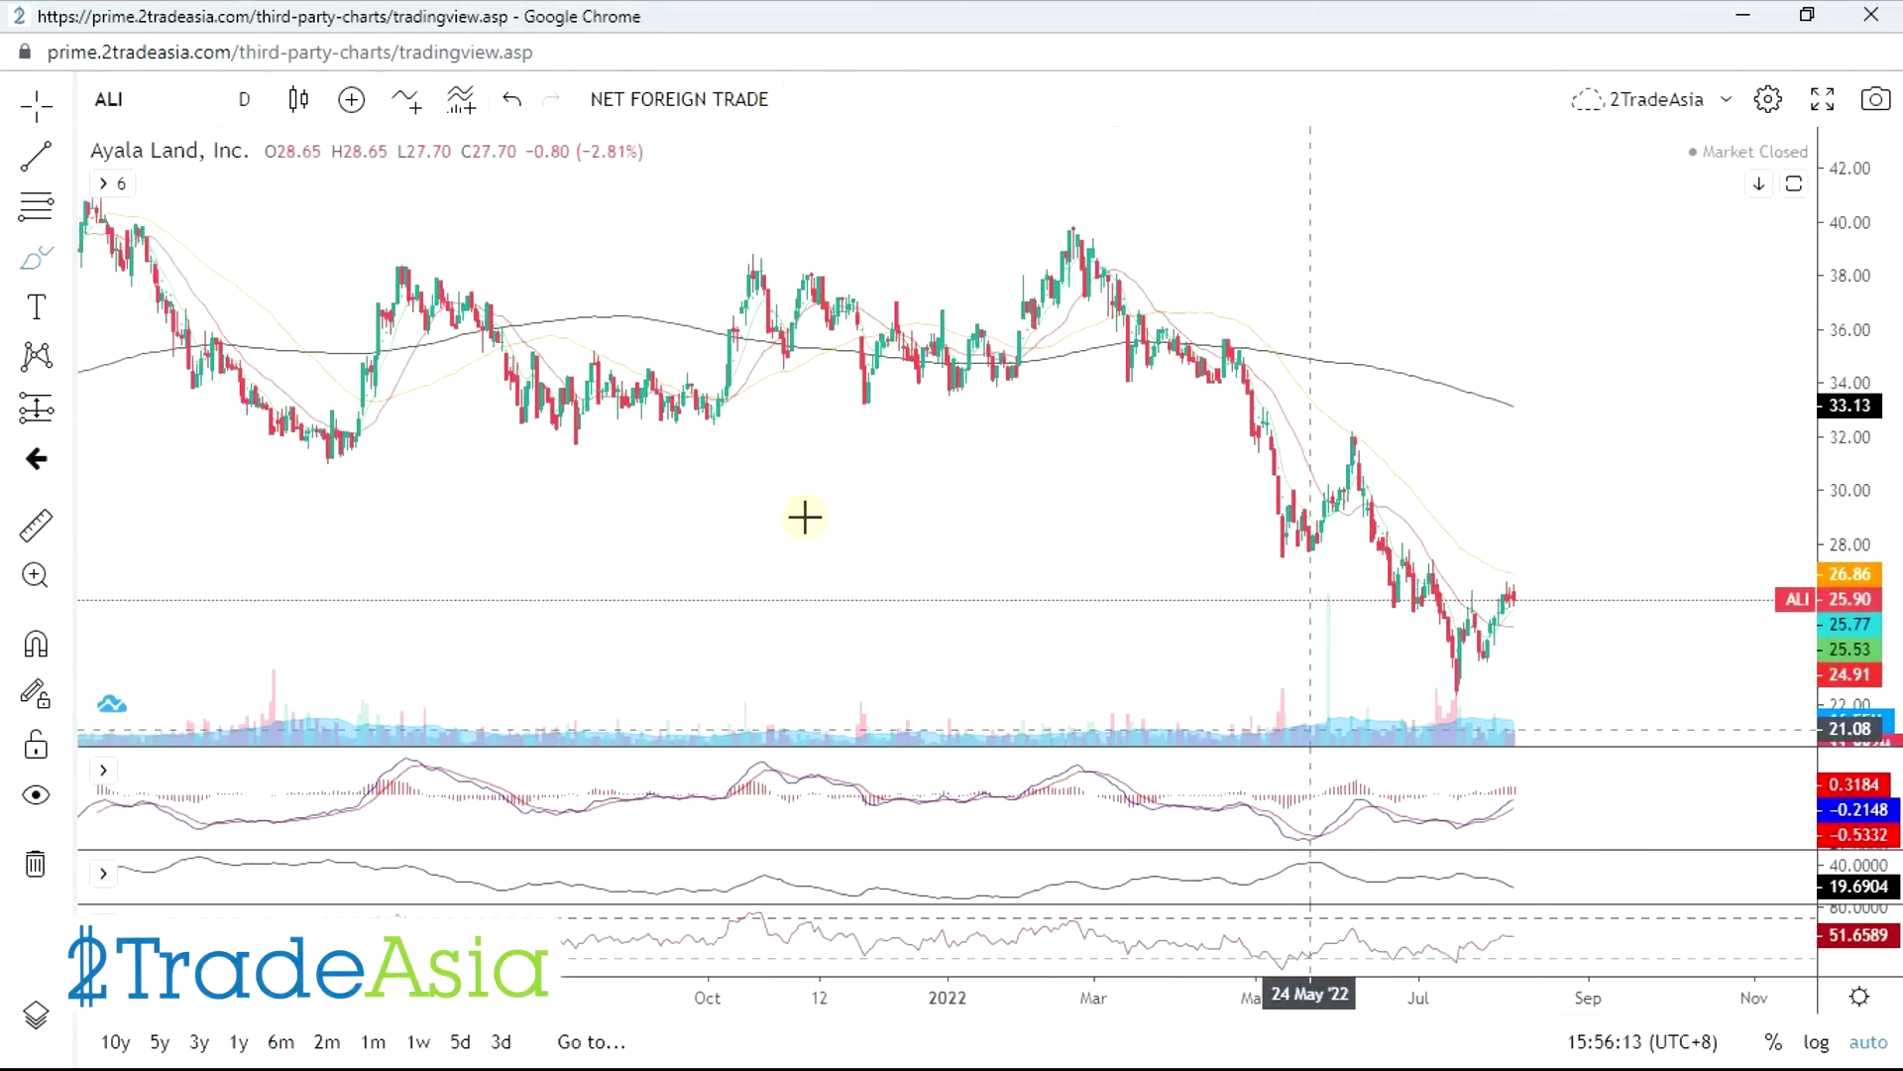
- Draw a descending resistance trend line on the ALI chart from the February 2022 high across the June peak to about mid-October 2022
left_click(1074, 222)
left_click(1176, 250)
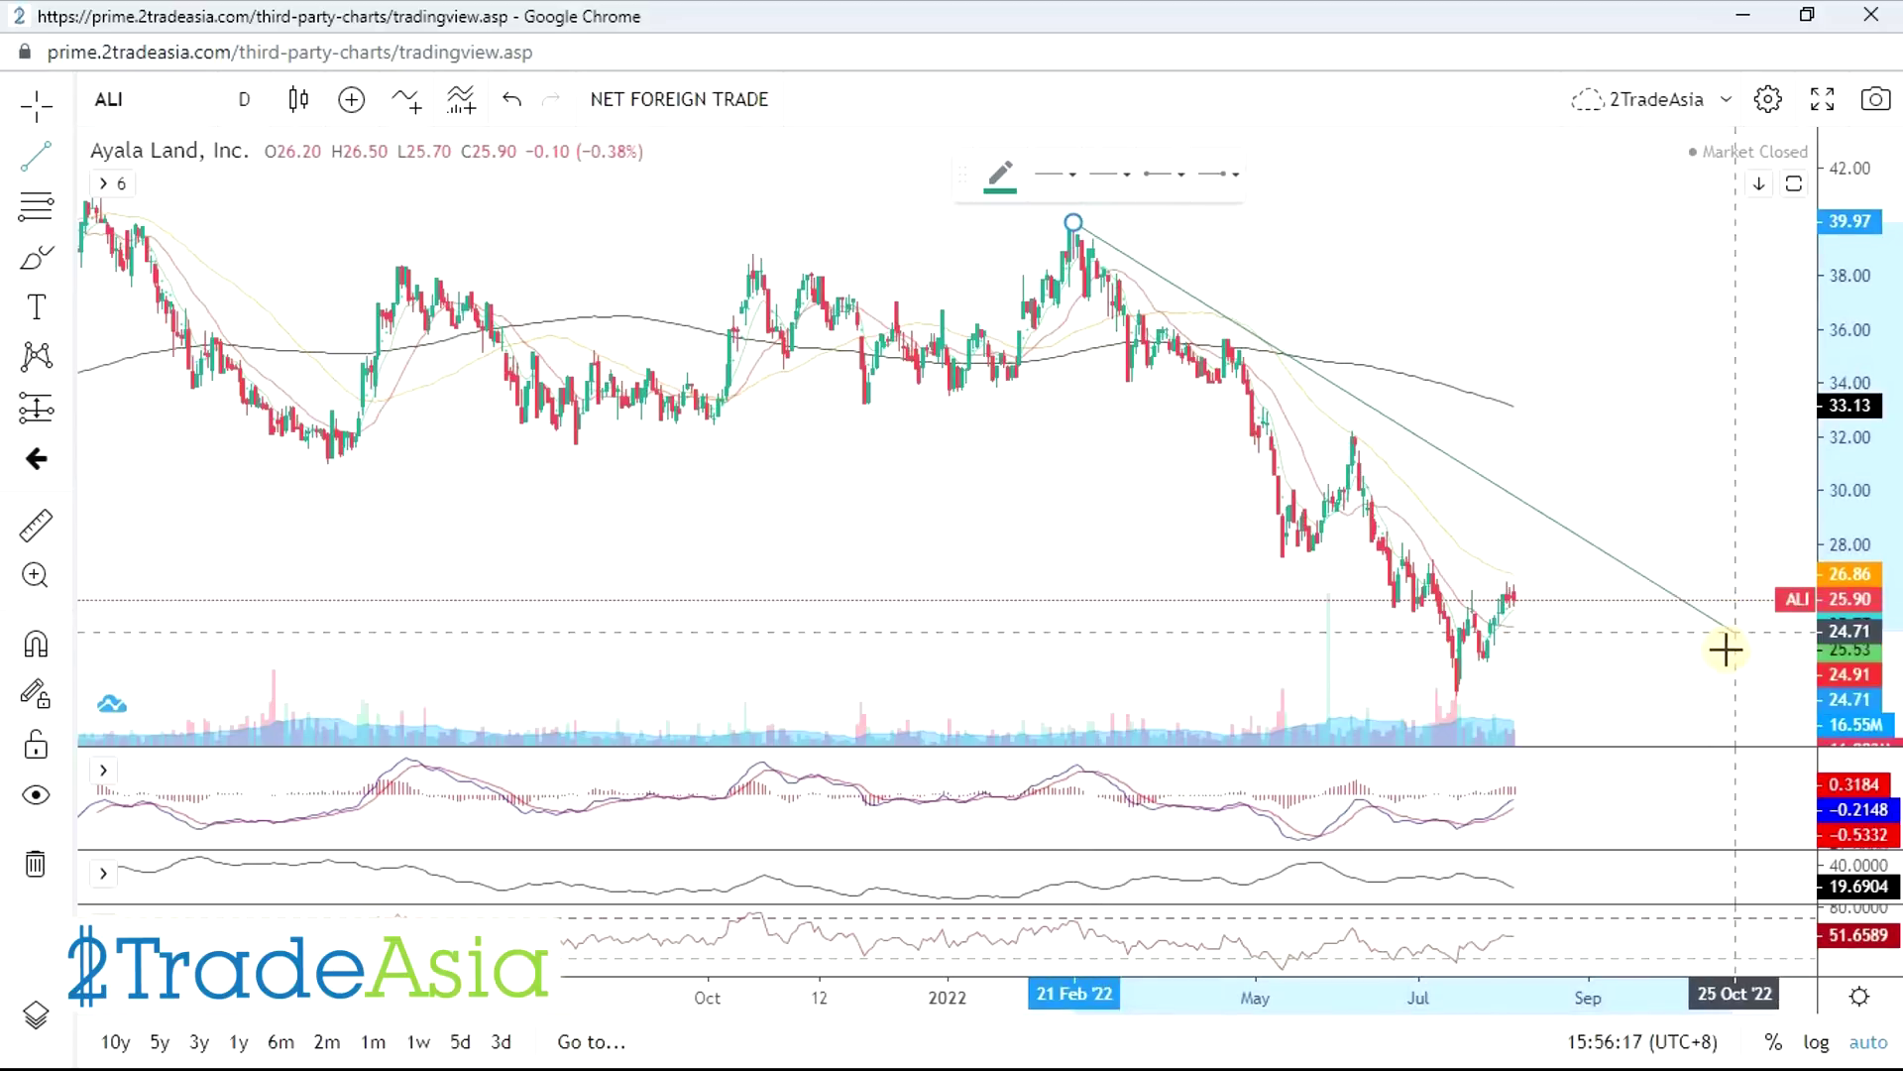
left_click(1702, 700)
left_click_drag(1864, 245, 1864, 297)
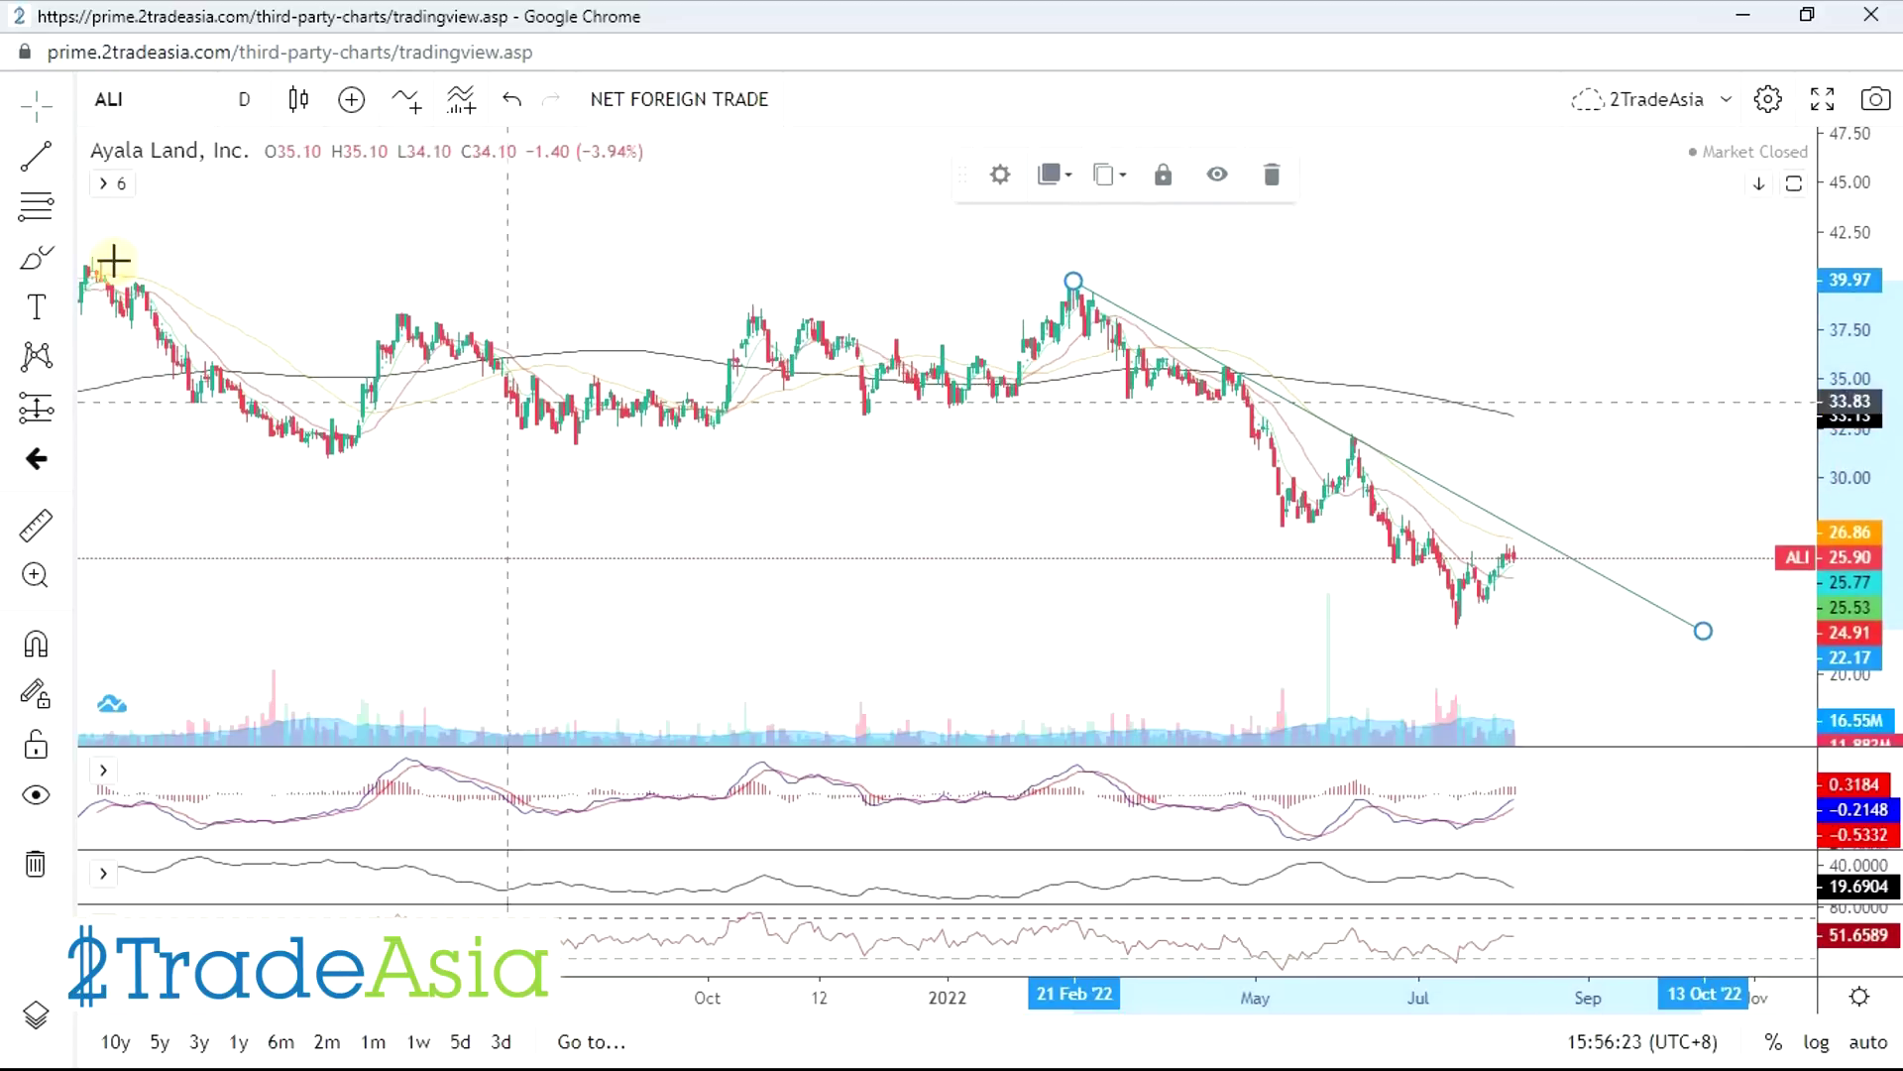
- Draw a descending lower channel line from ALI's May 2022 low past the July low to early August, at about 20.49
left_click(36, 156)
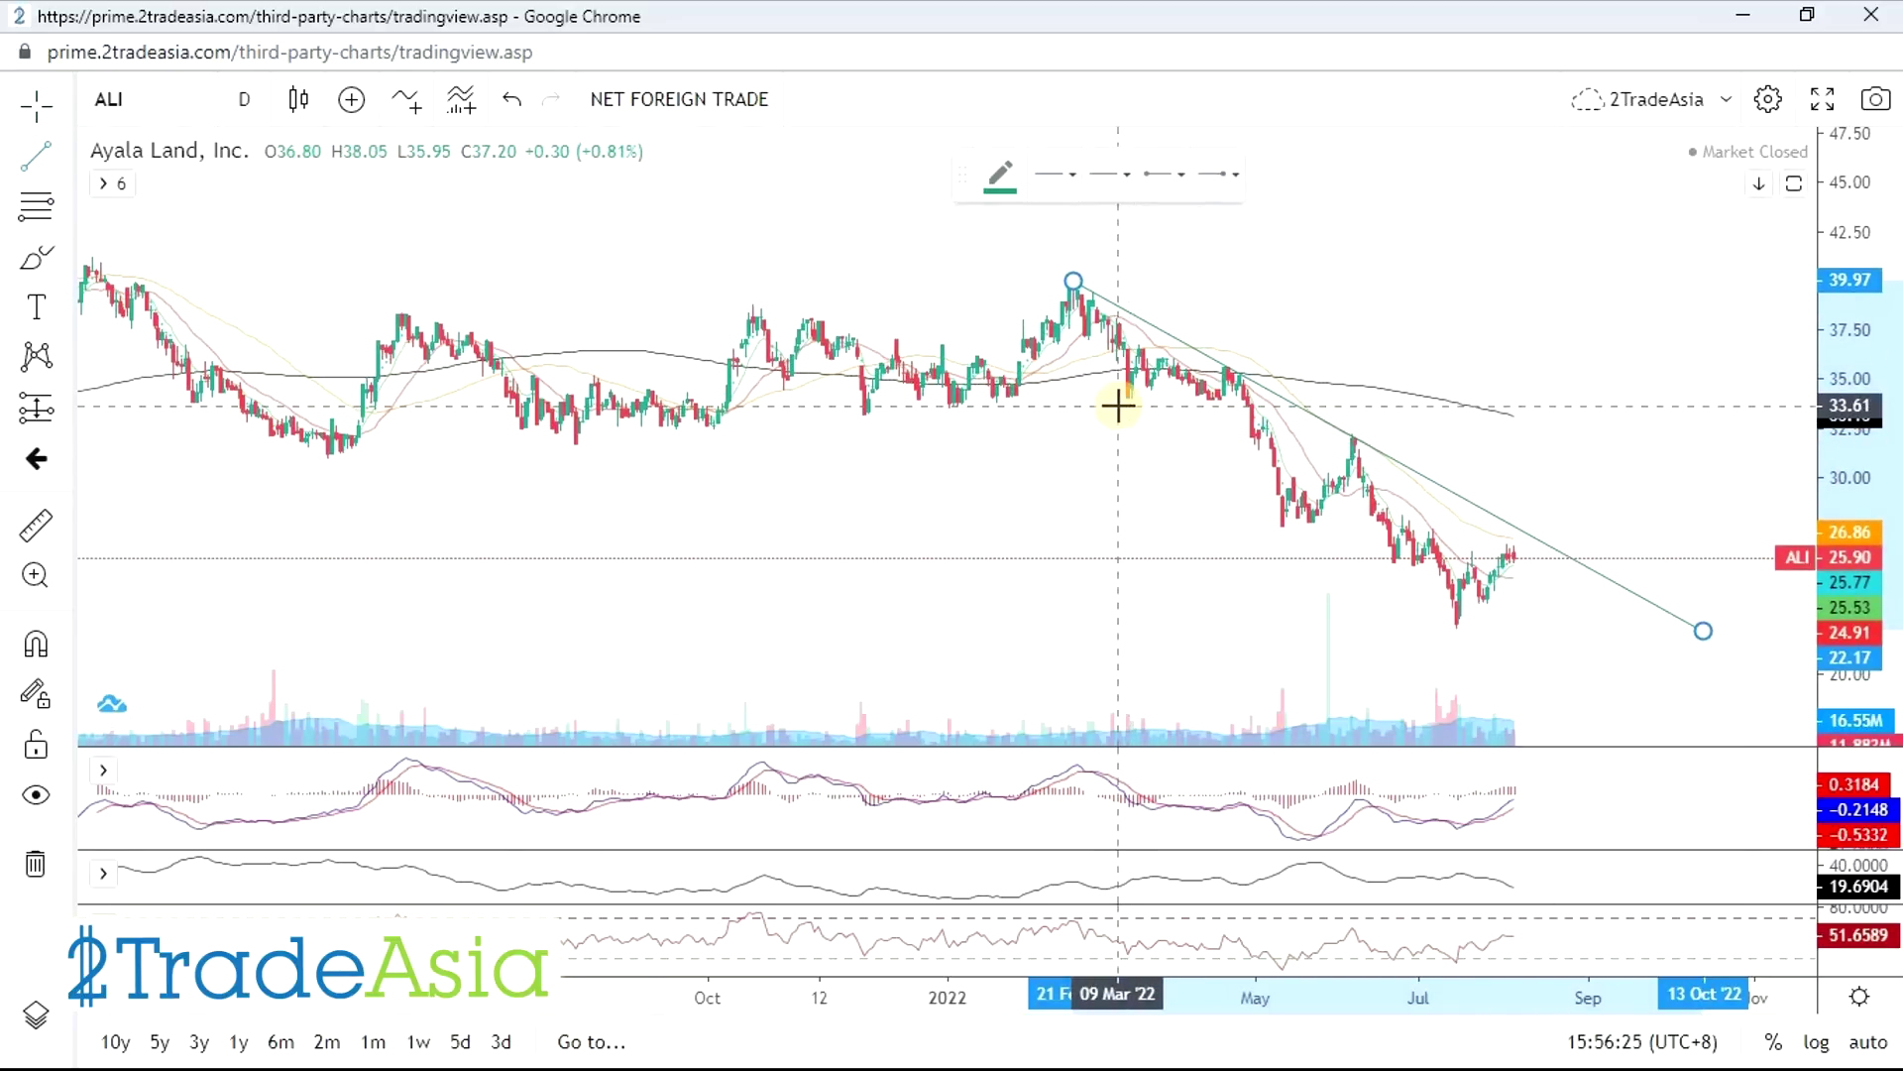
left_click(1121, 401)
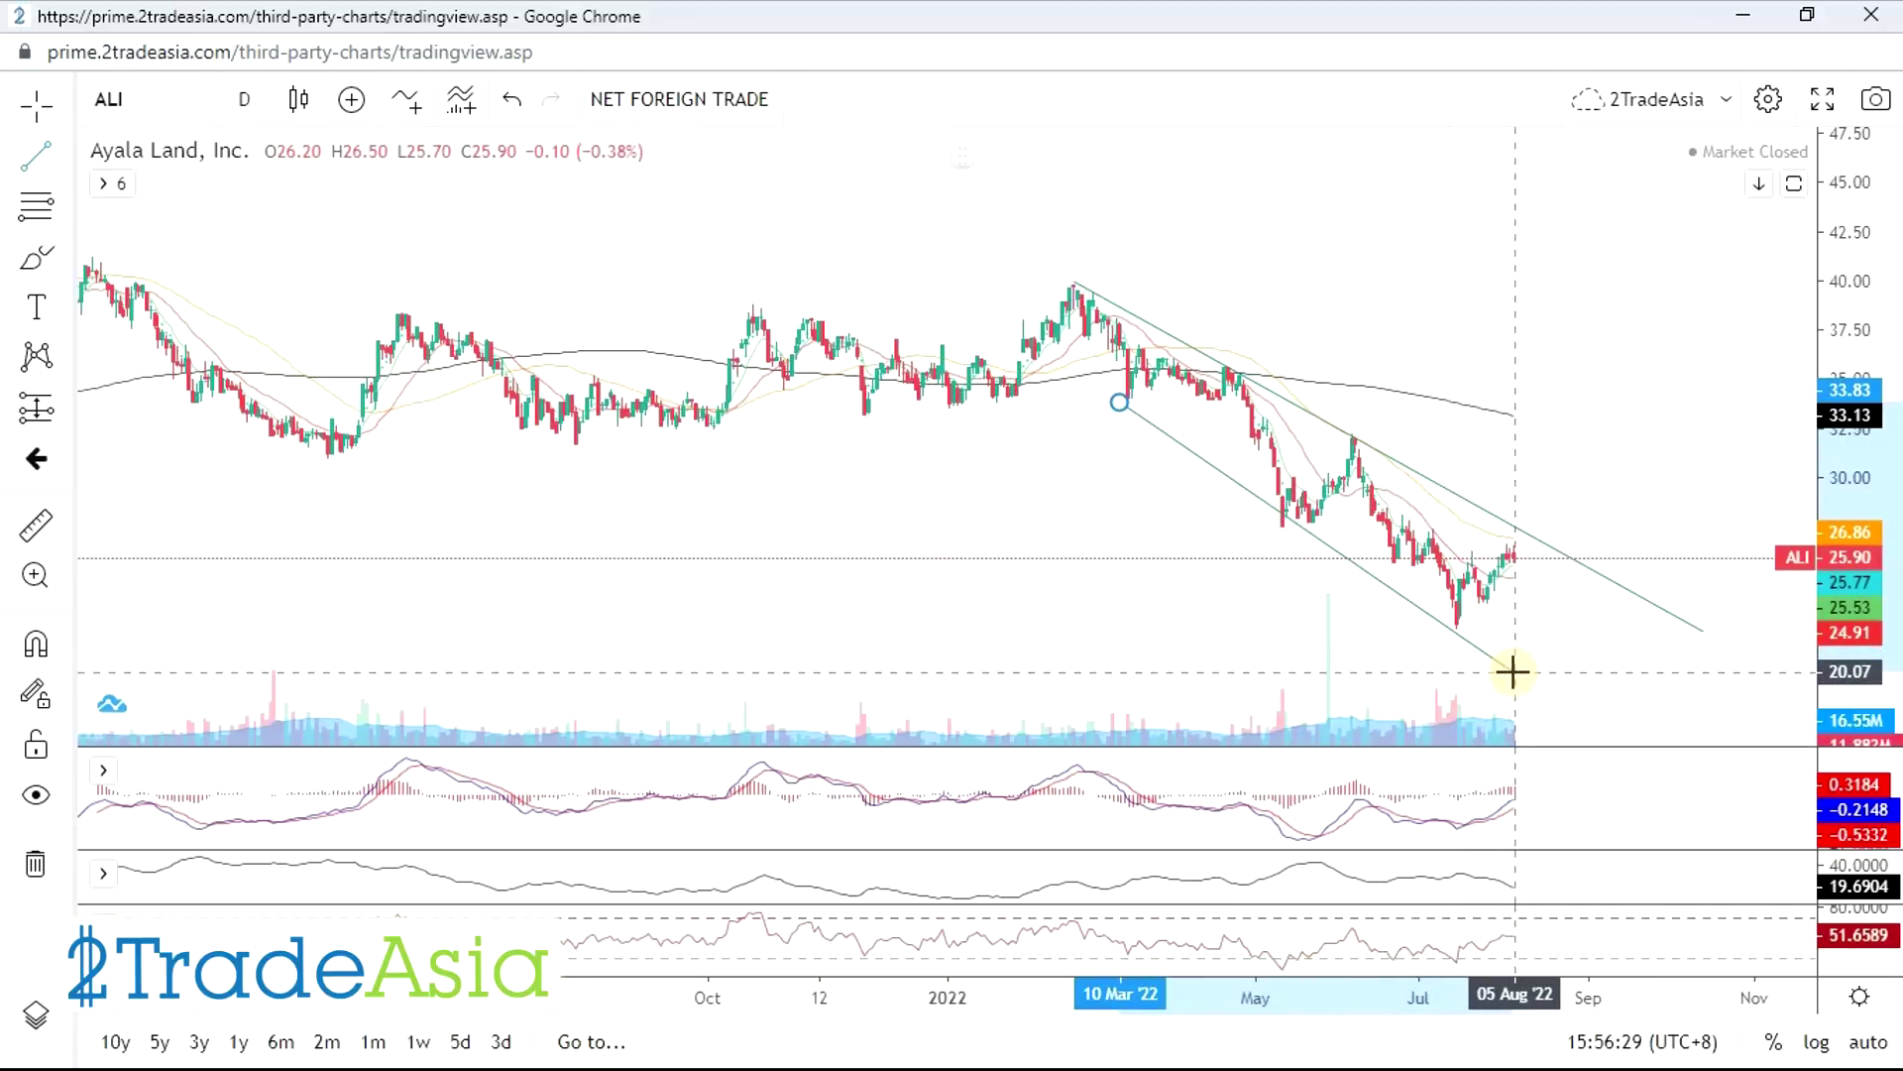
left_click(1515, 662)
left_click_drag(1117, 407, 1271, 525)
left_click(1581, 404)
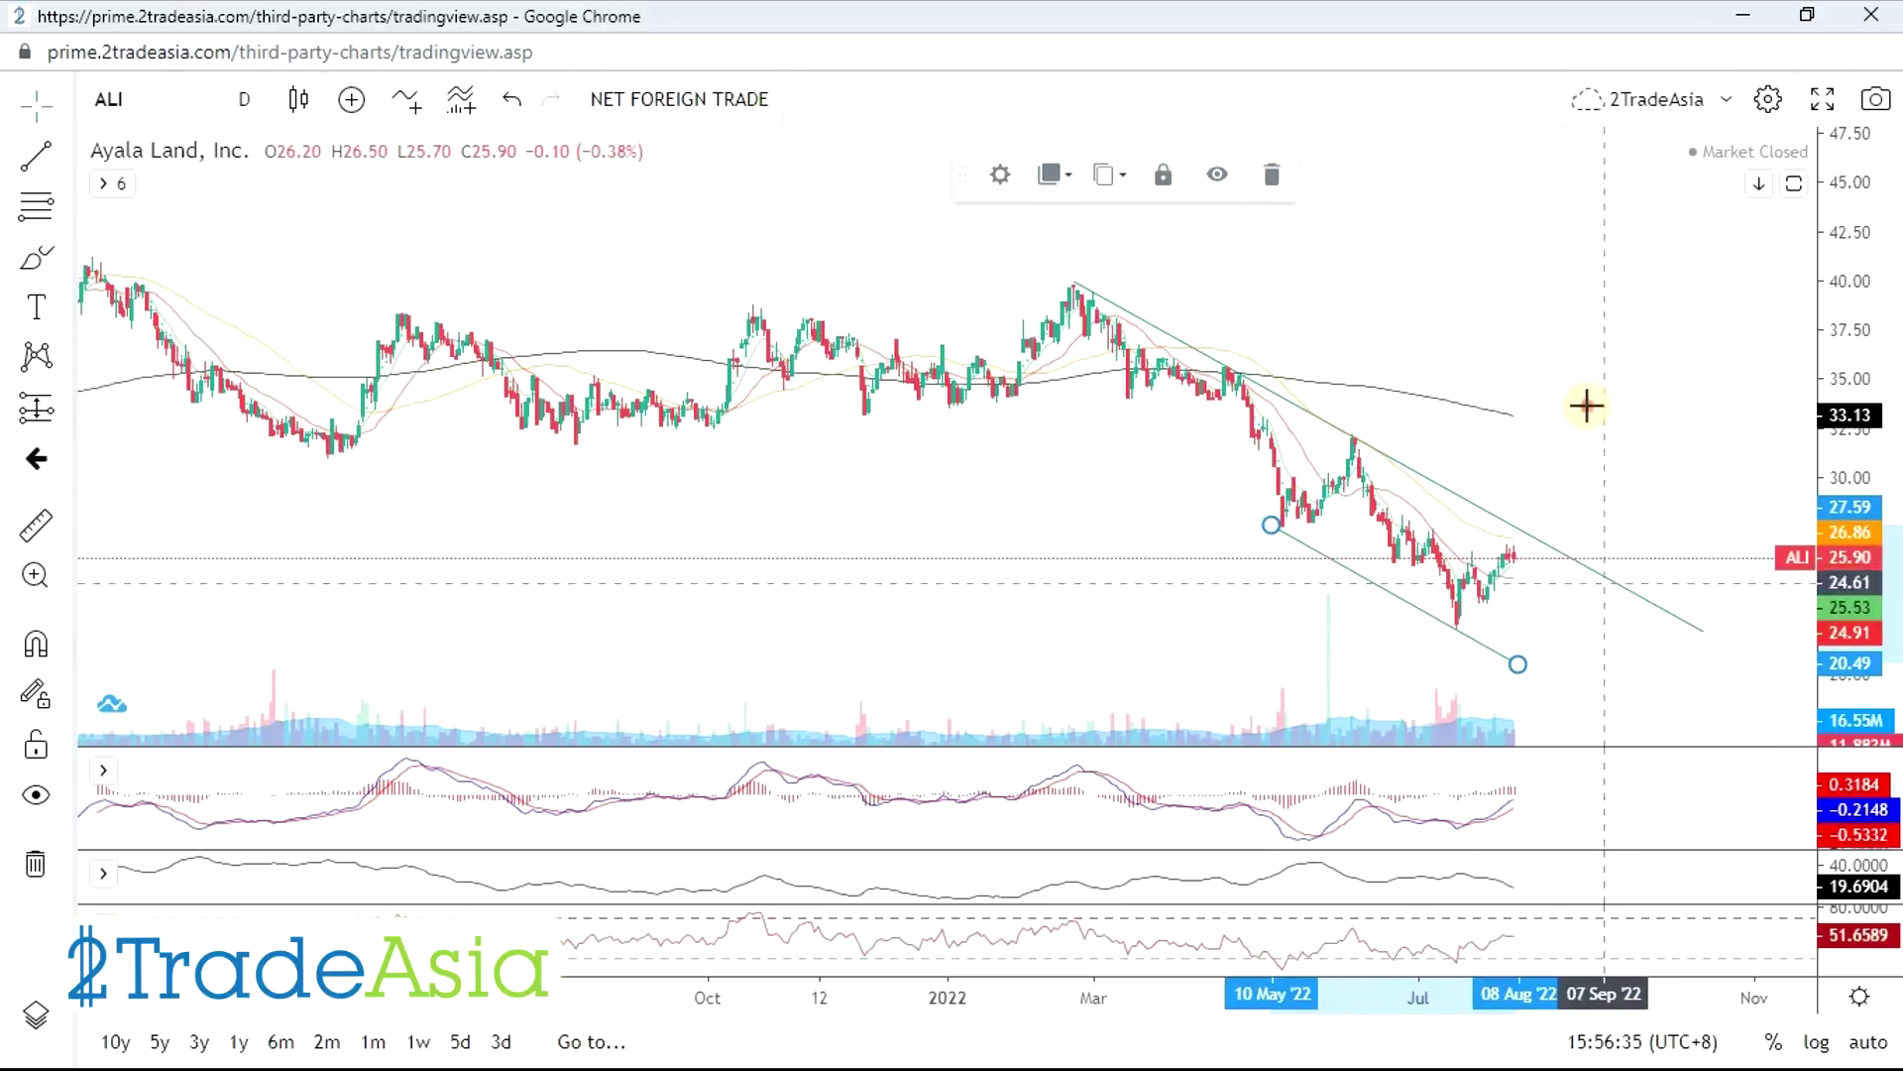
- Draw a rising support trend line from ALI's mid-July 2022 low under the late-July low to about 16 August
scroll(1406, 675, "up", 3)
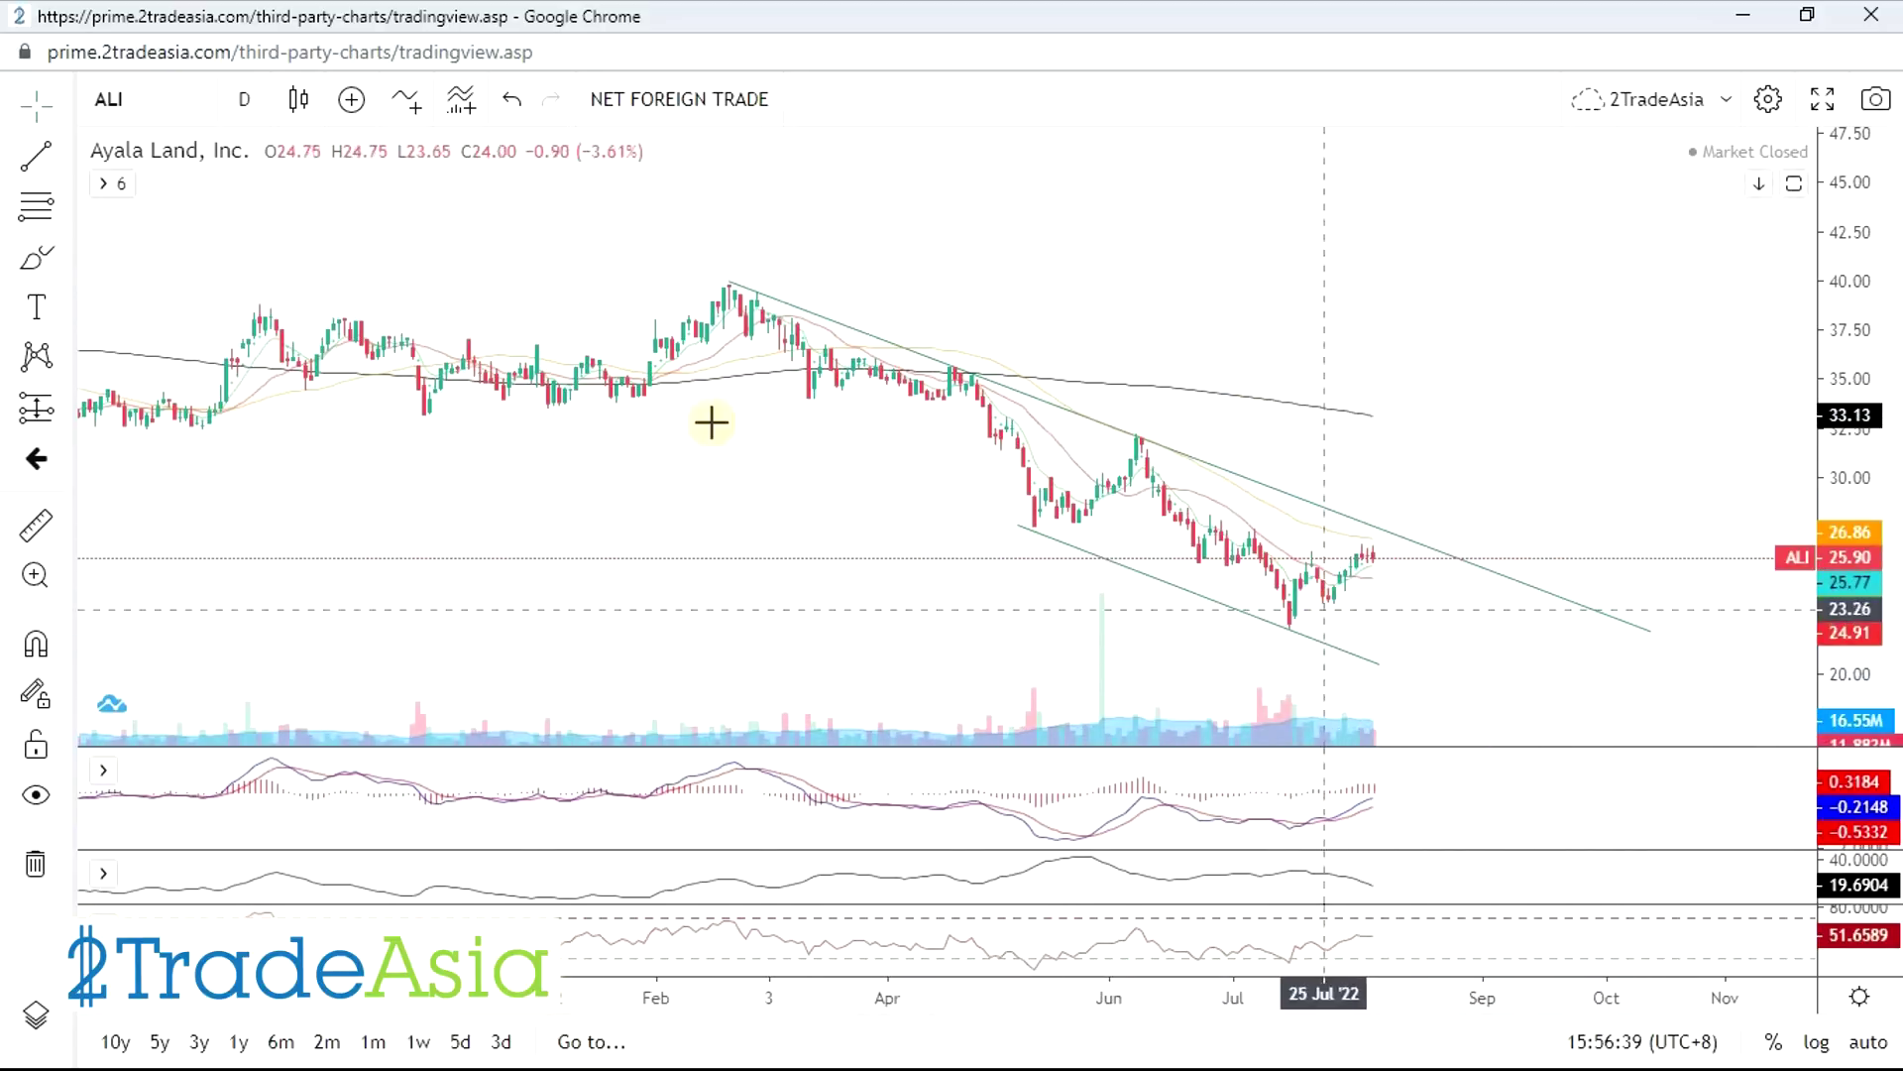
left_click(1296, 631)
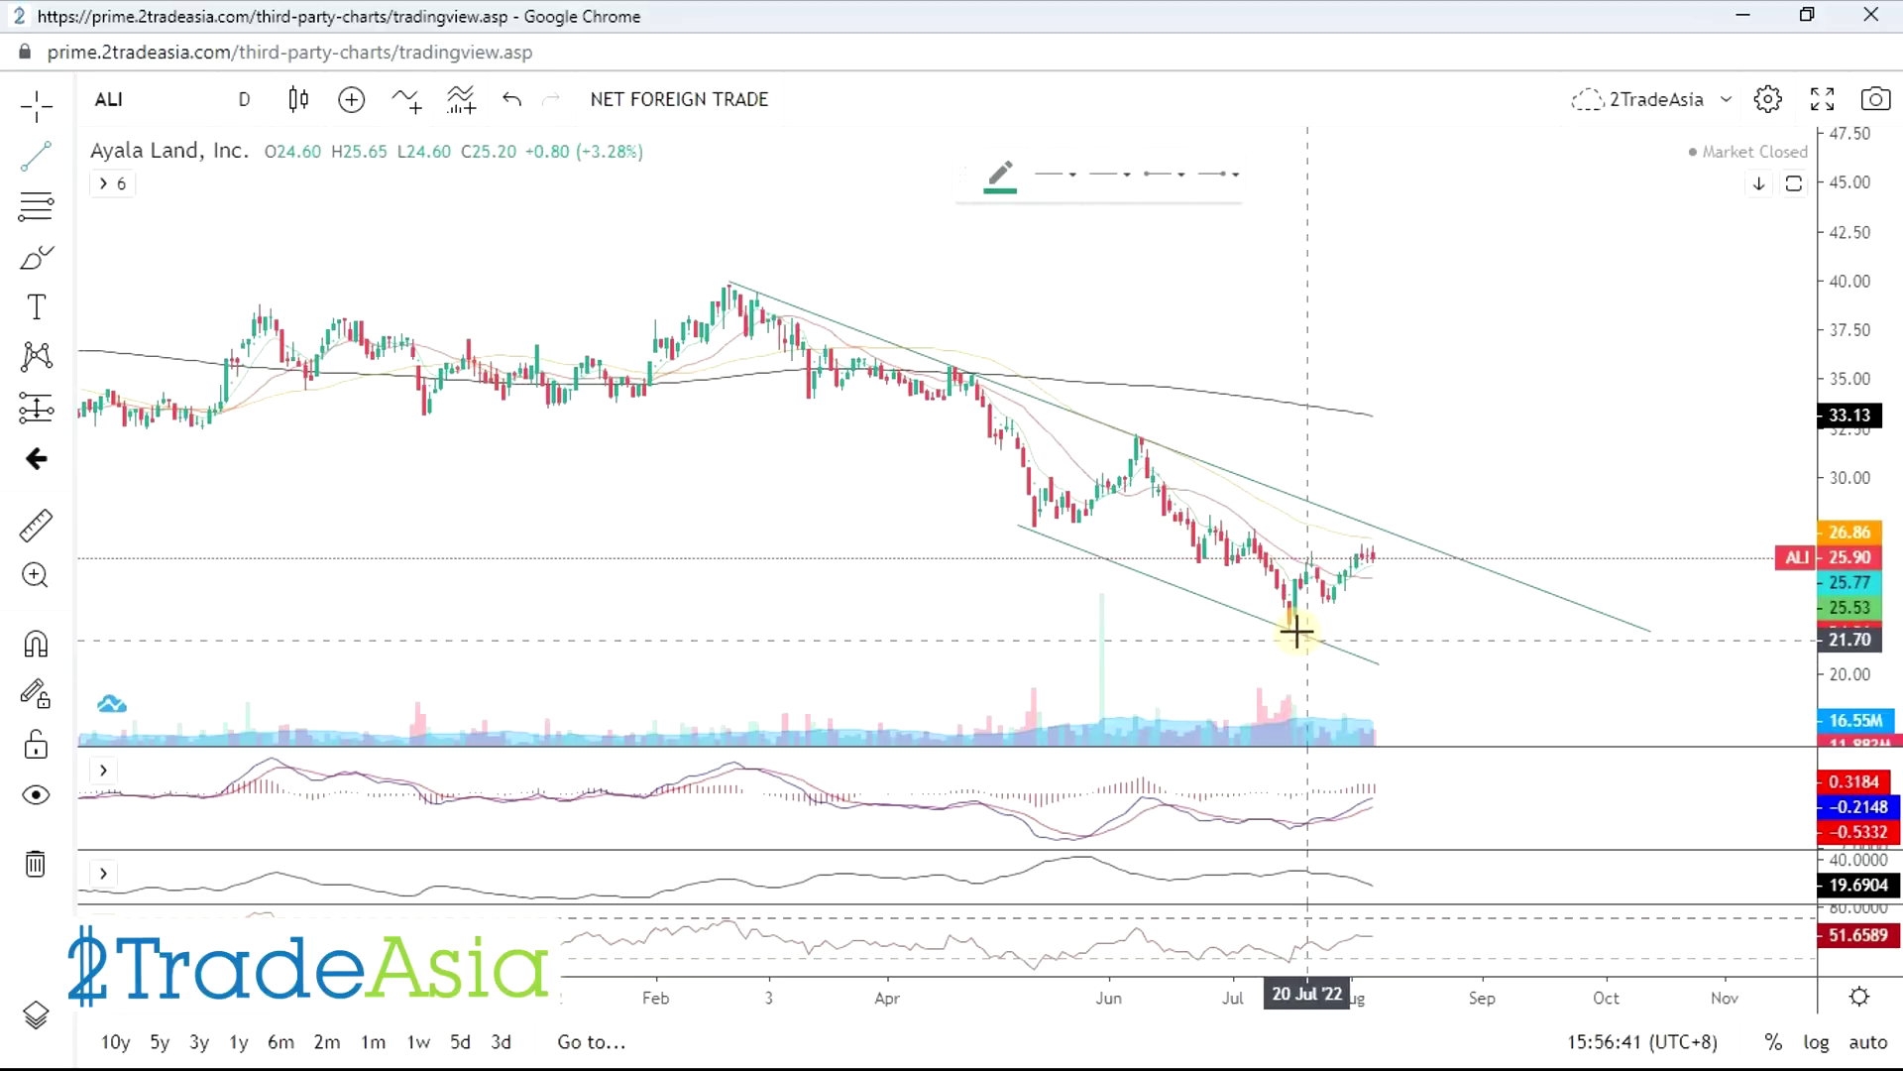
left_click(1289, 628)
left_click(1413, 551)
left_click(1407, 548)
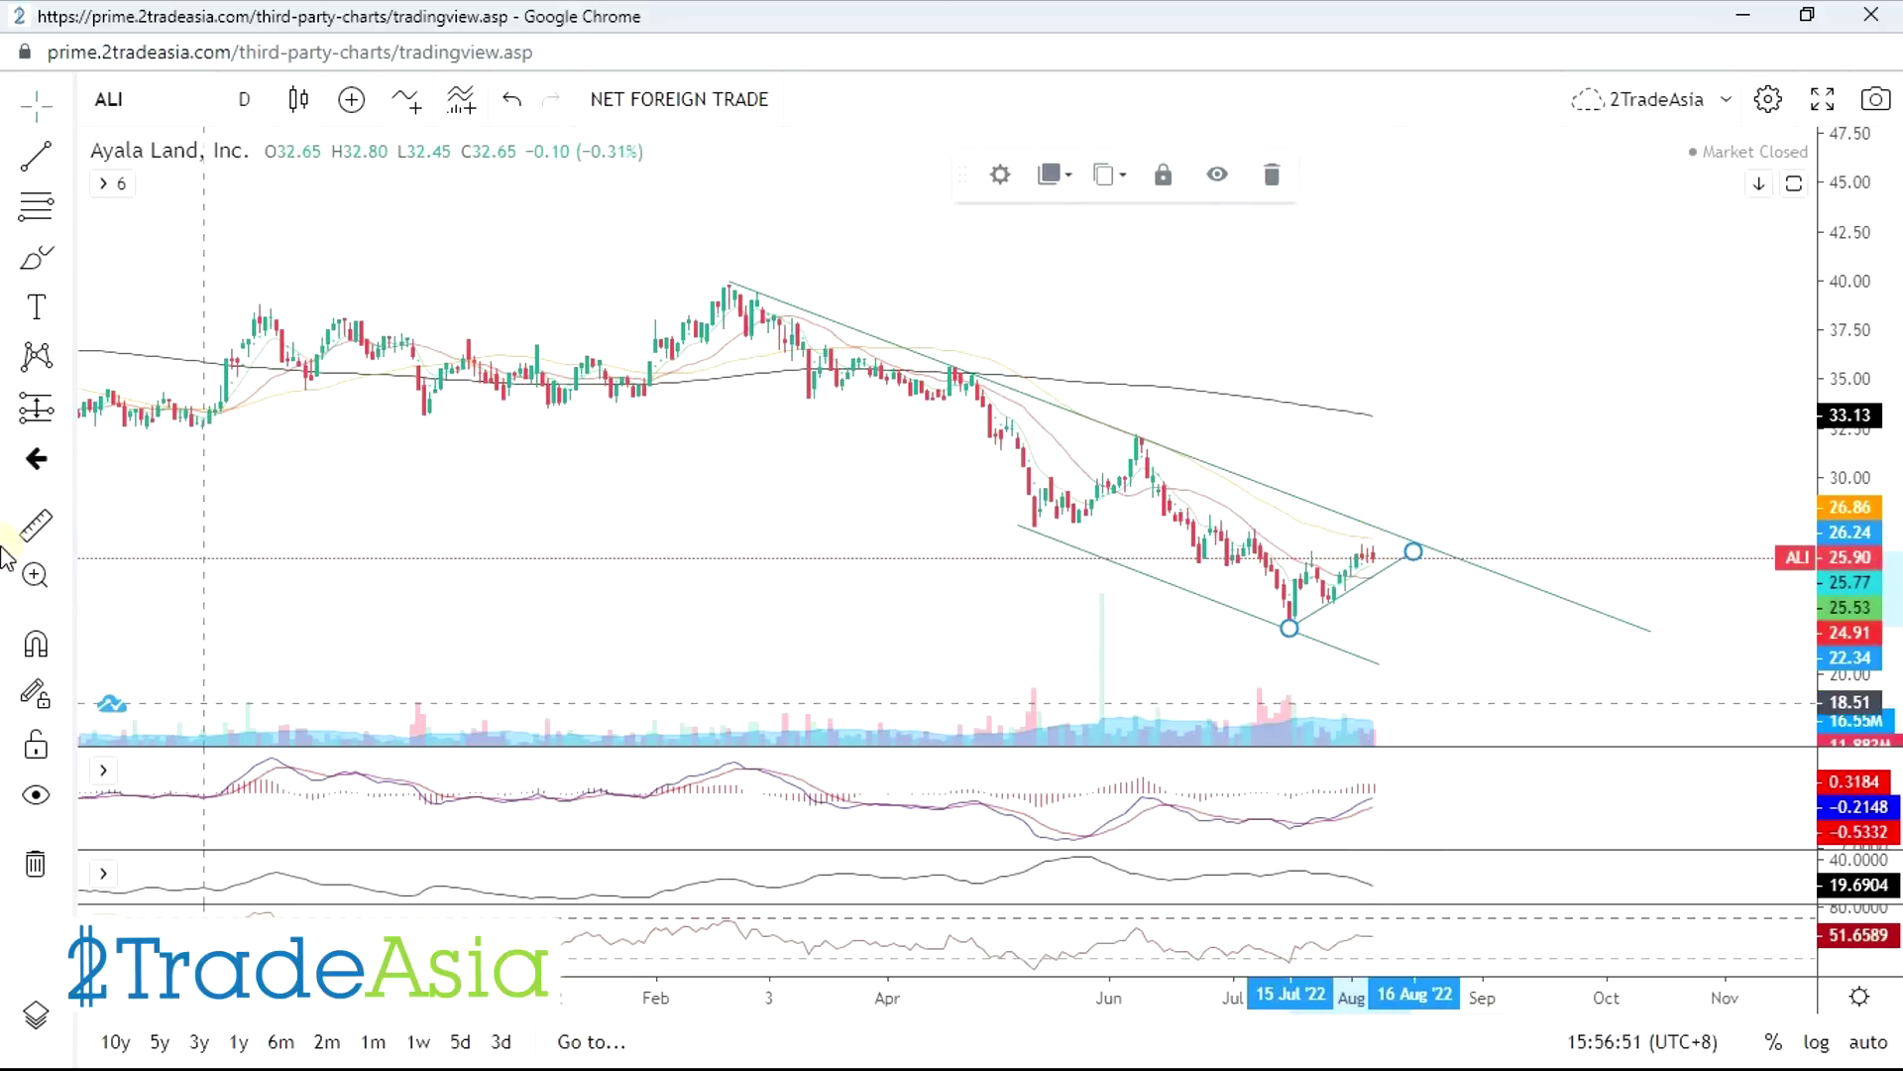
- Sketch two projected ALI price paths with the Brush, one breaking up through the resistance line and one falling below the rising support
left_click(40, 255)
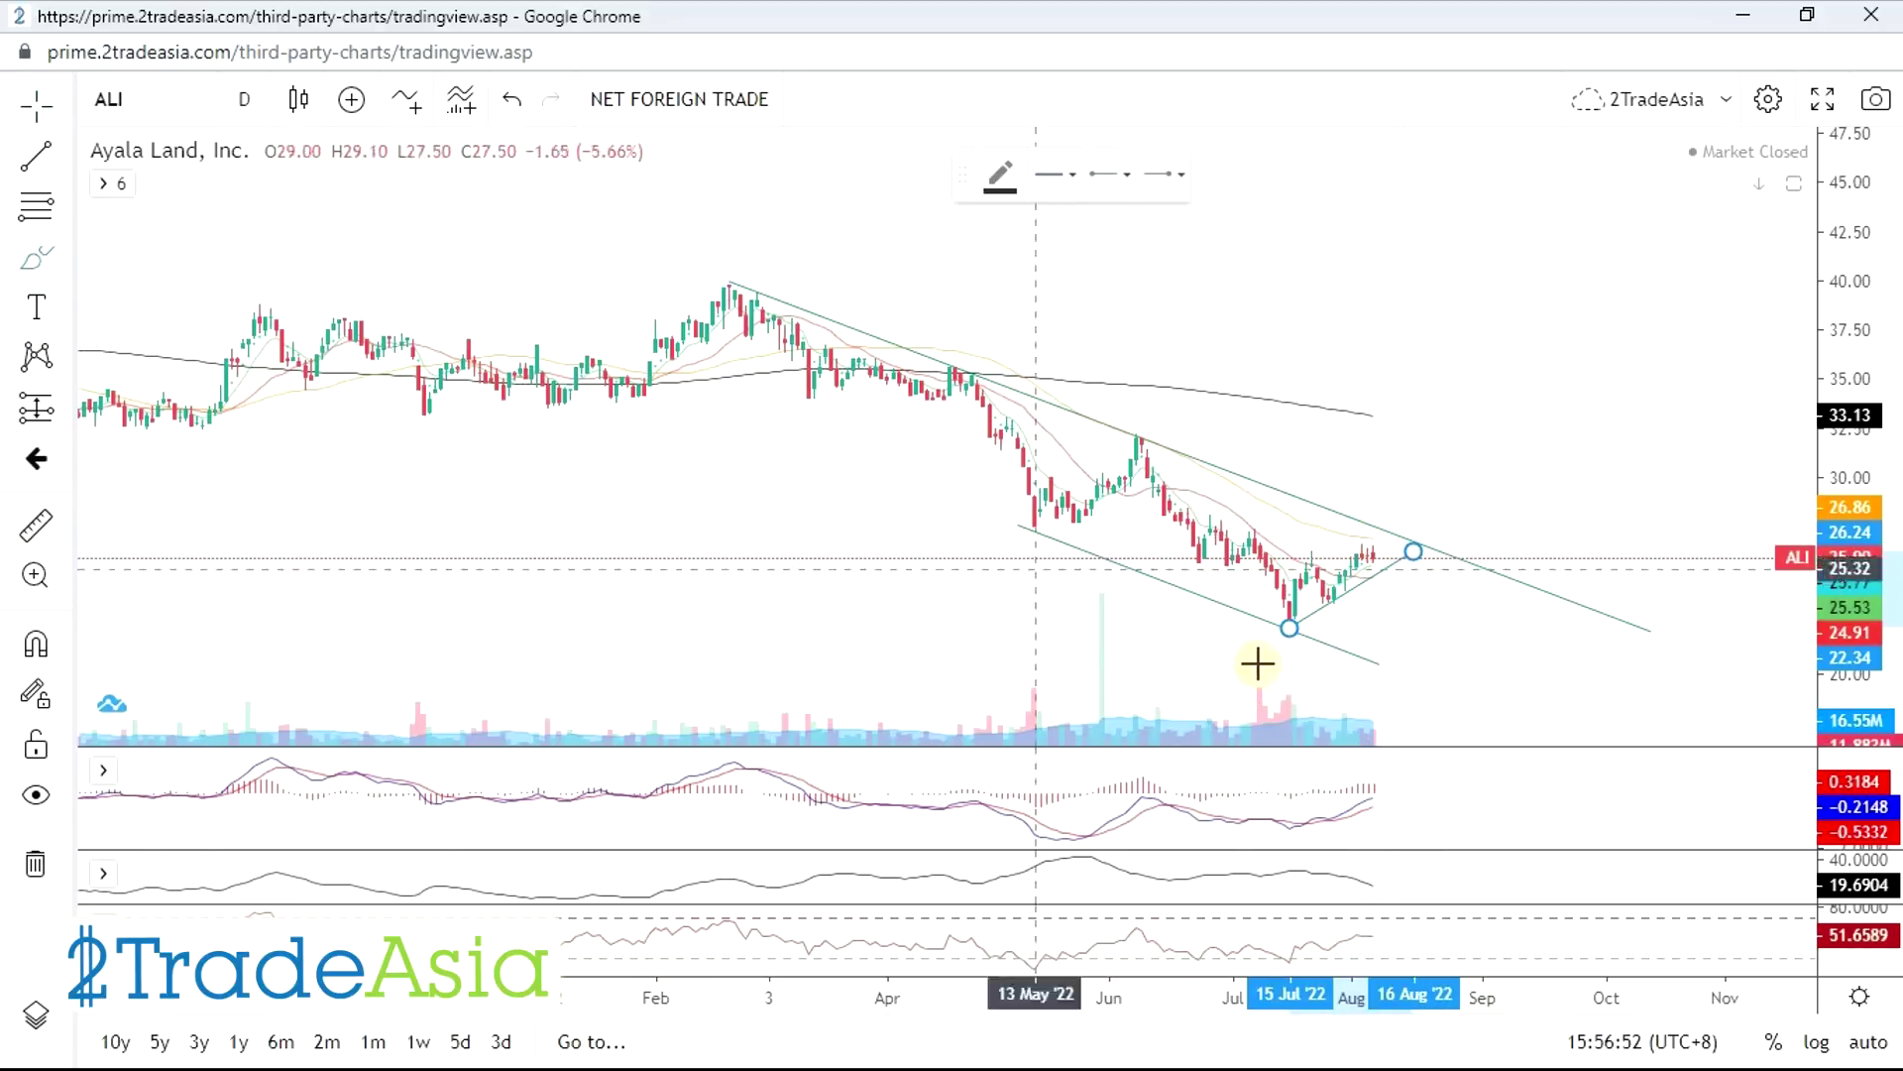
left_click(1388, 537)
mouse_move(1388, 537)
left_mouse_down()
mouse_move(1406, 556)
mouse_move(1440, 506)
left_mouse_up()
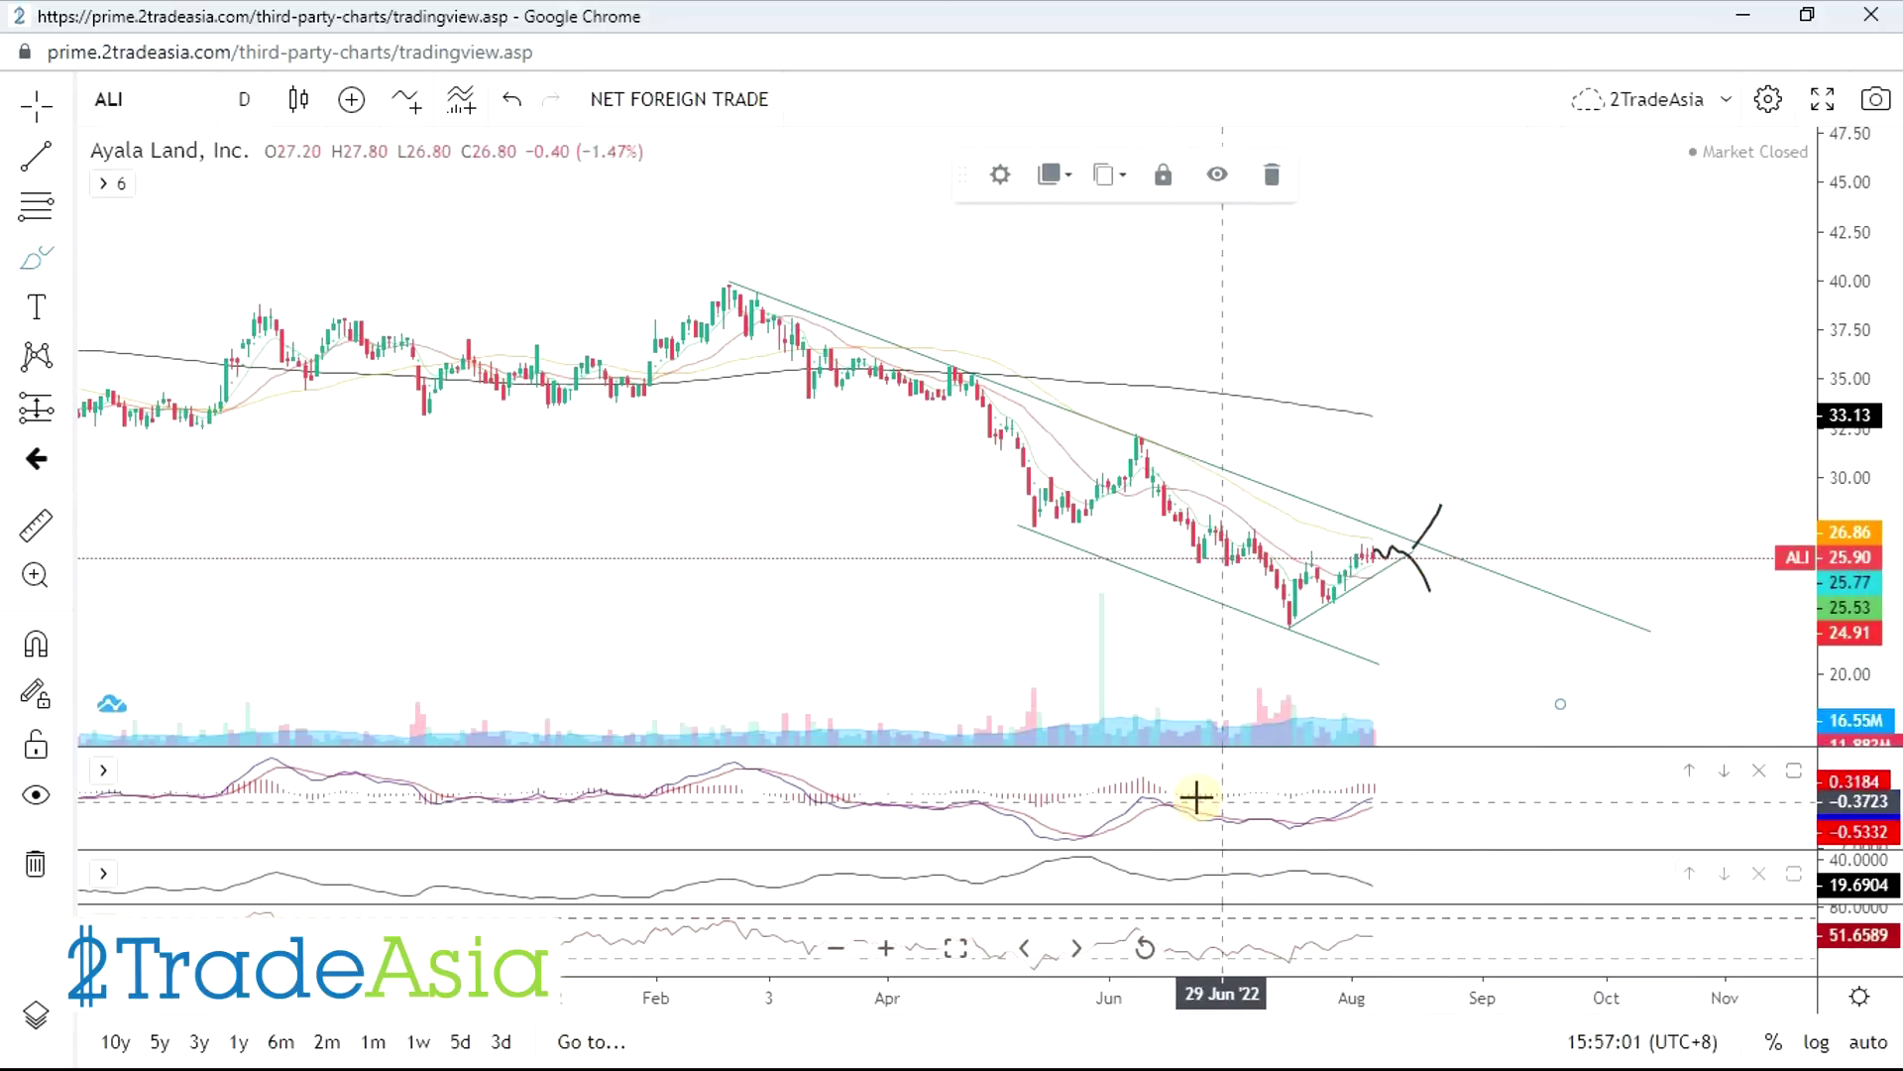
- Mark the MACD's zero level with a horizontal Brush stroke from late June 2022 to just past the latest bars
left_click_drag(1199, 794, 1403, 794)
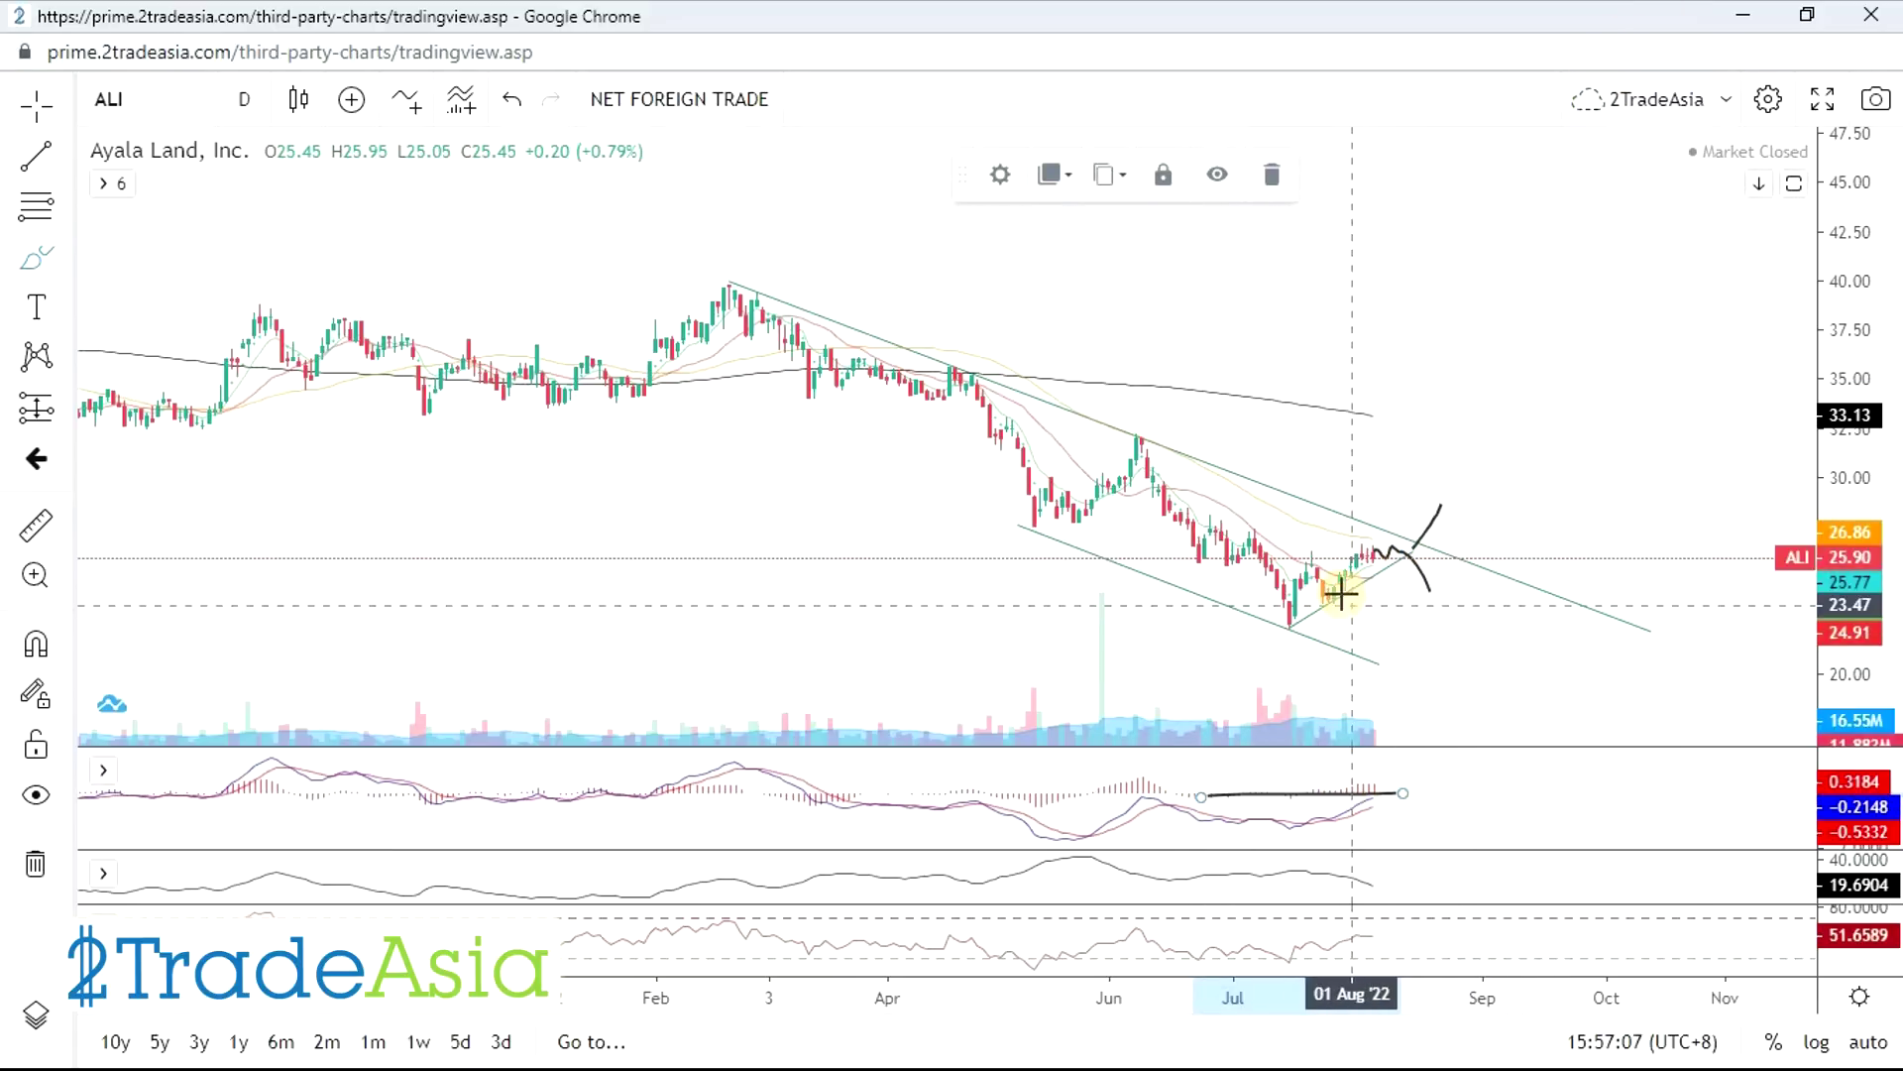
scroll(1467, 525, "down", 3)
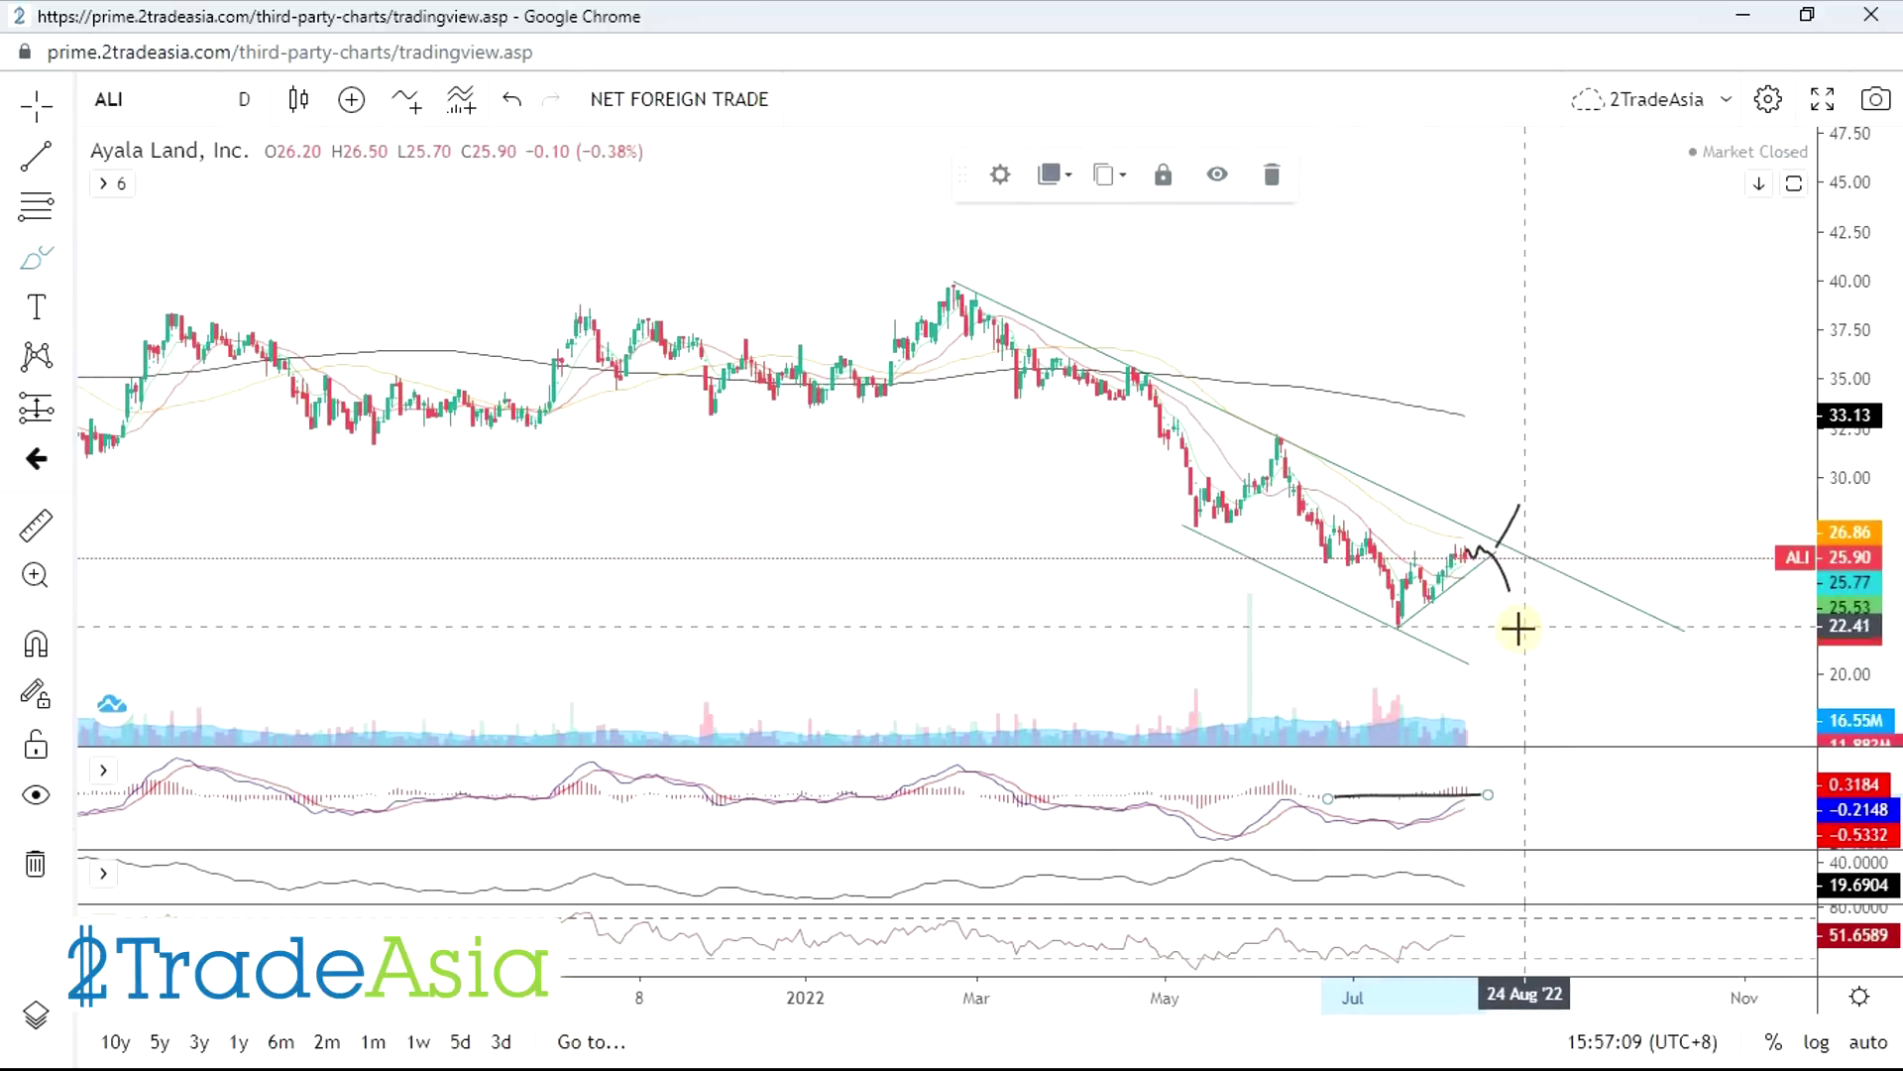
scroll(1518, 628, "up", 2)
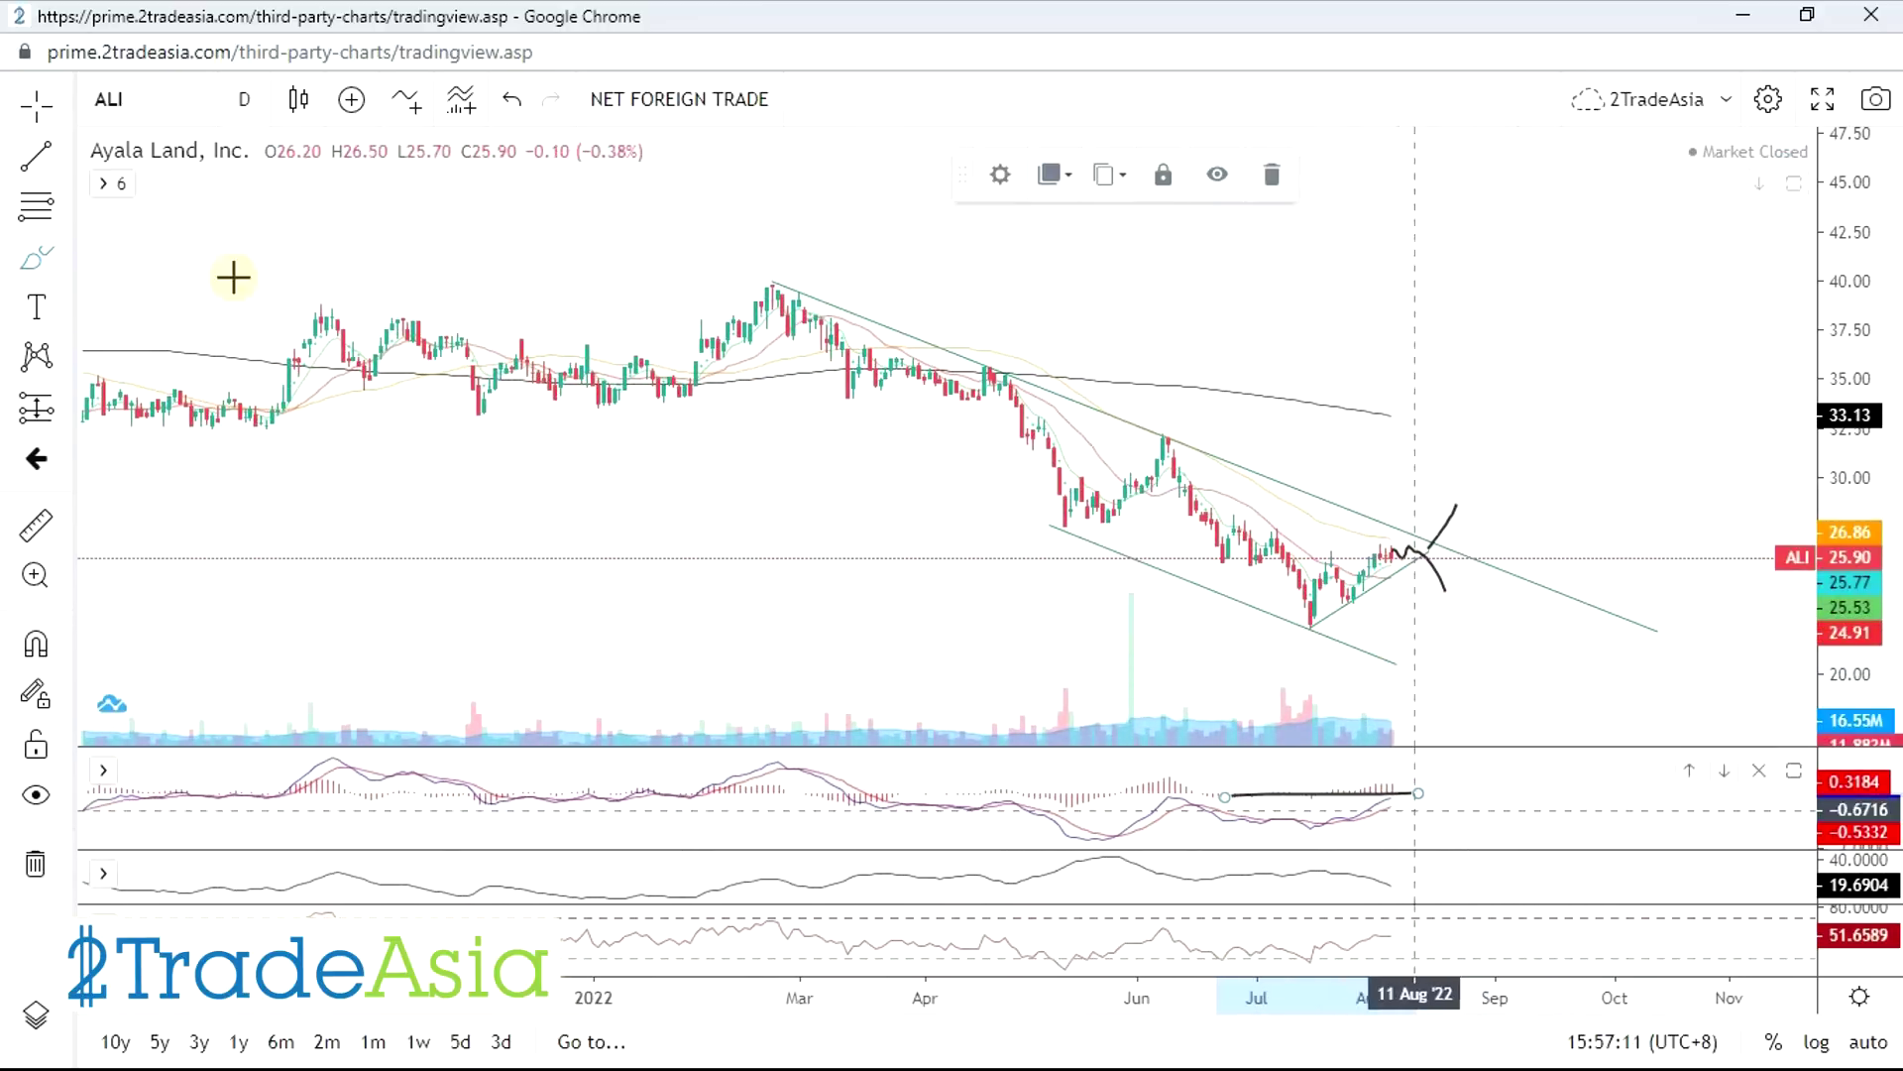
scroll(1565, 600, "down", 1)
scroll(1578, 645, "down", 1)
scroll(1705, 640, "up", 2)
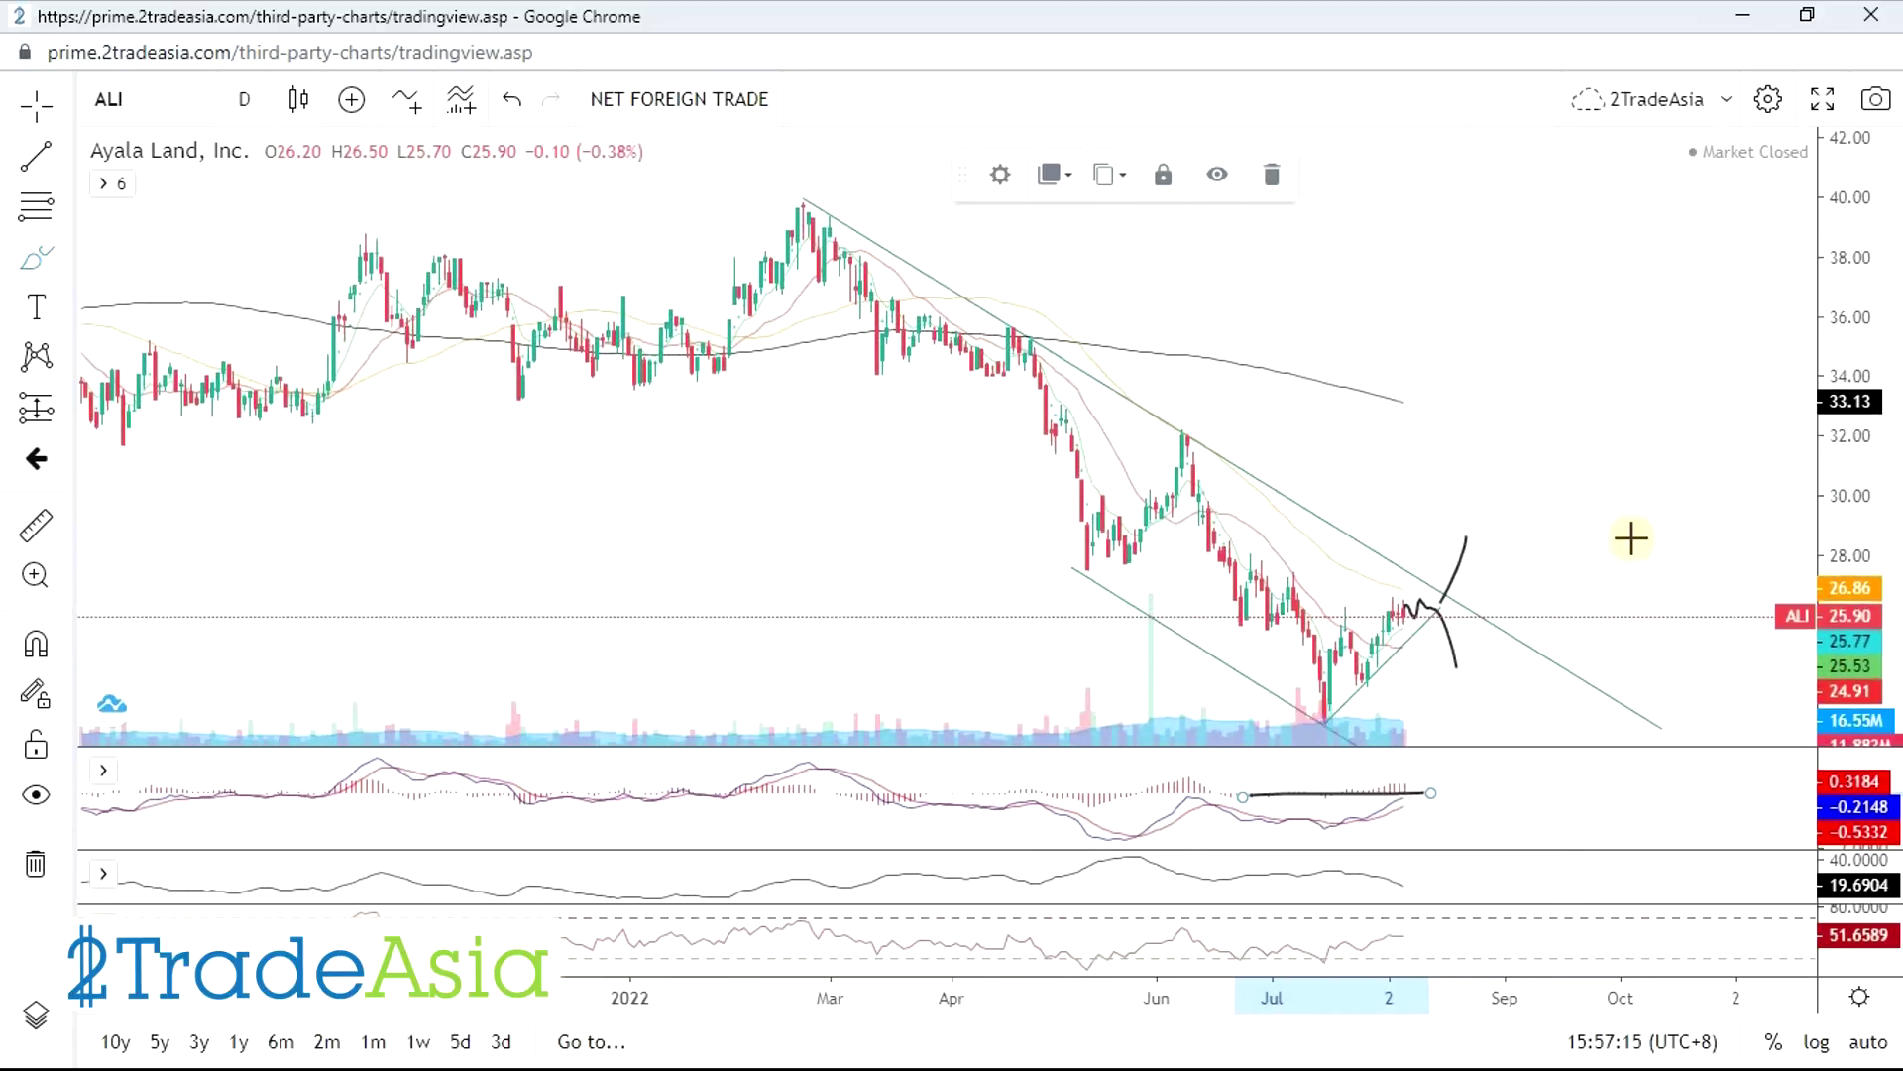
scroll(1631, 538, "up", 1)
left_click_drag(1342, 566, 1621, 305)
key("Delete")
- Place a horizontal ray at 26.60 from ALI's early-August high
scroll(1507, 327, "up", 2)
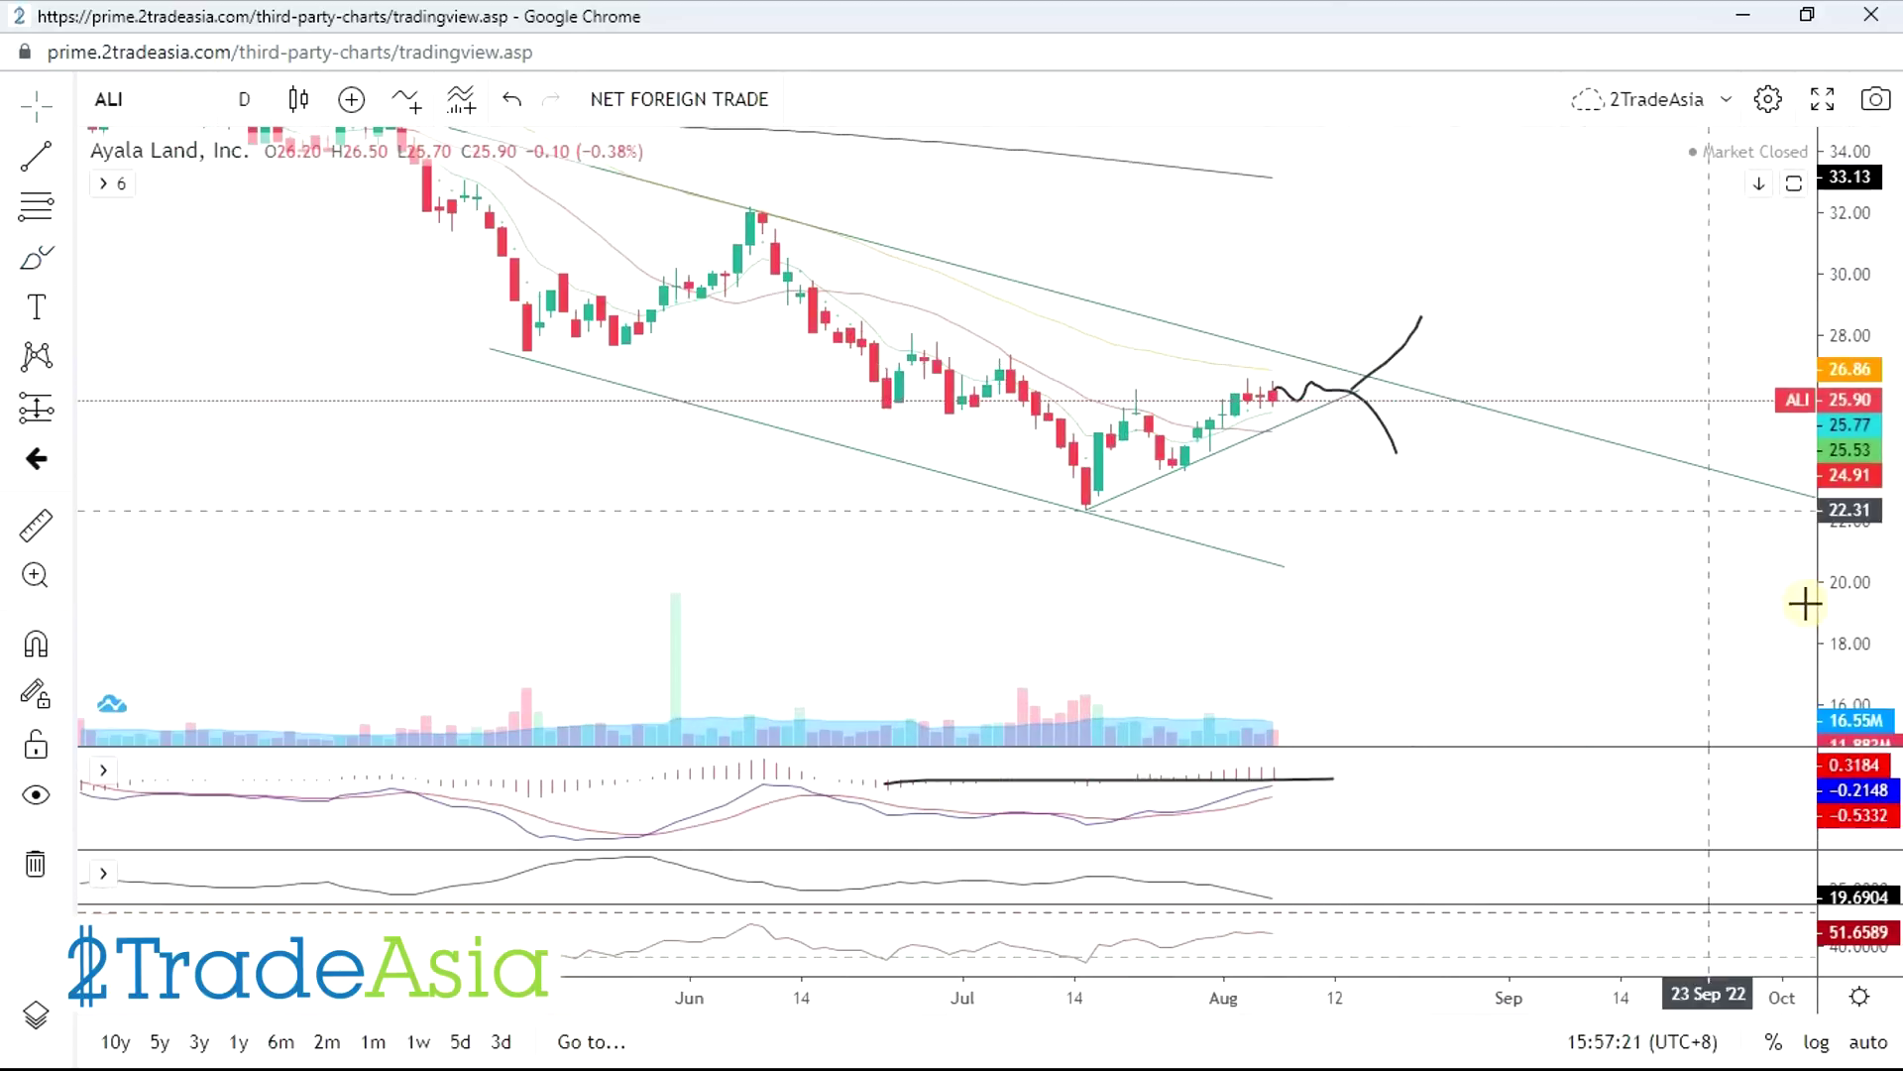
scroll(1784, 479, "up", 1)
scroll(1685, 495, "up", 1)
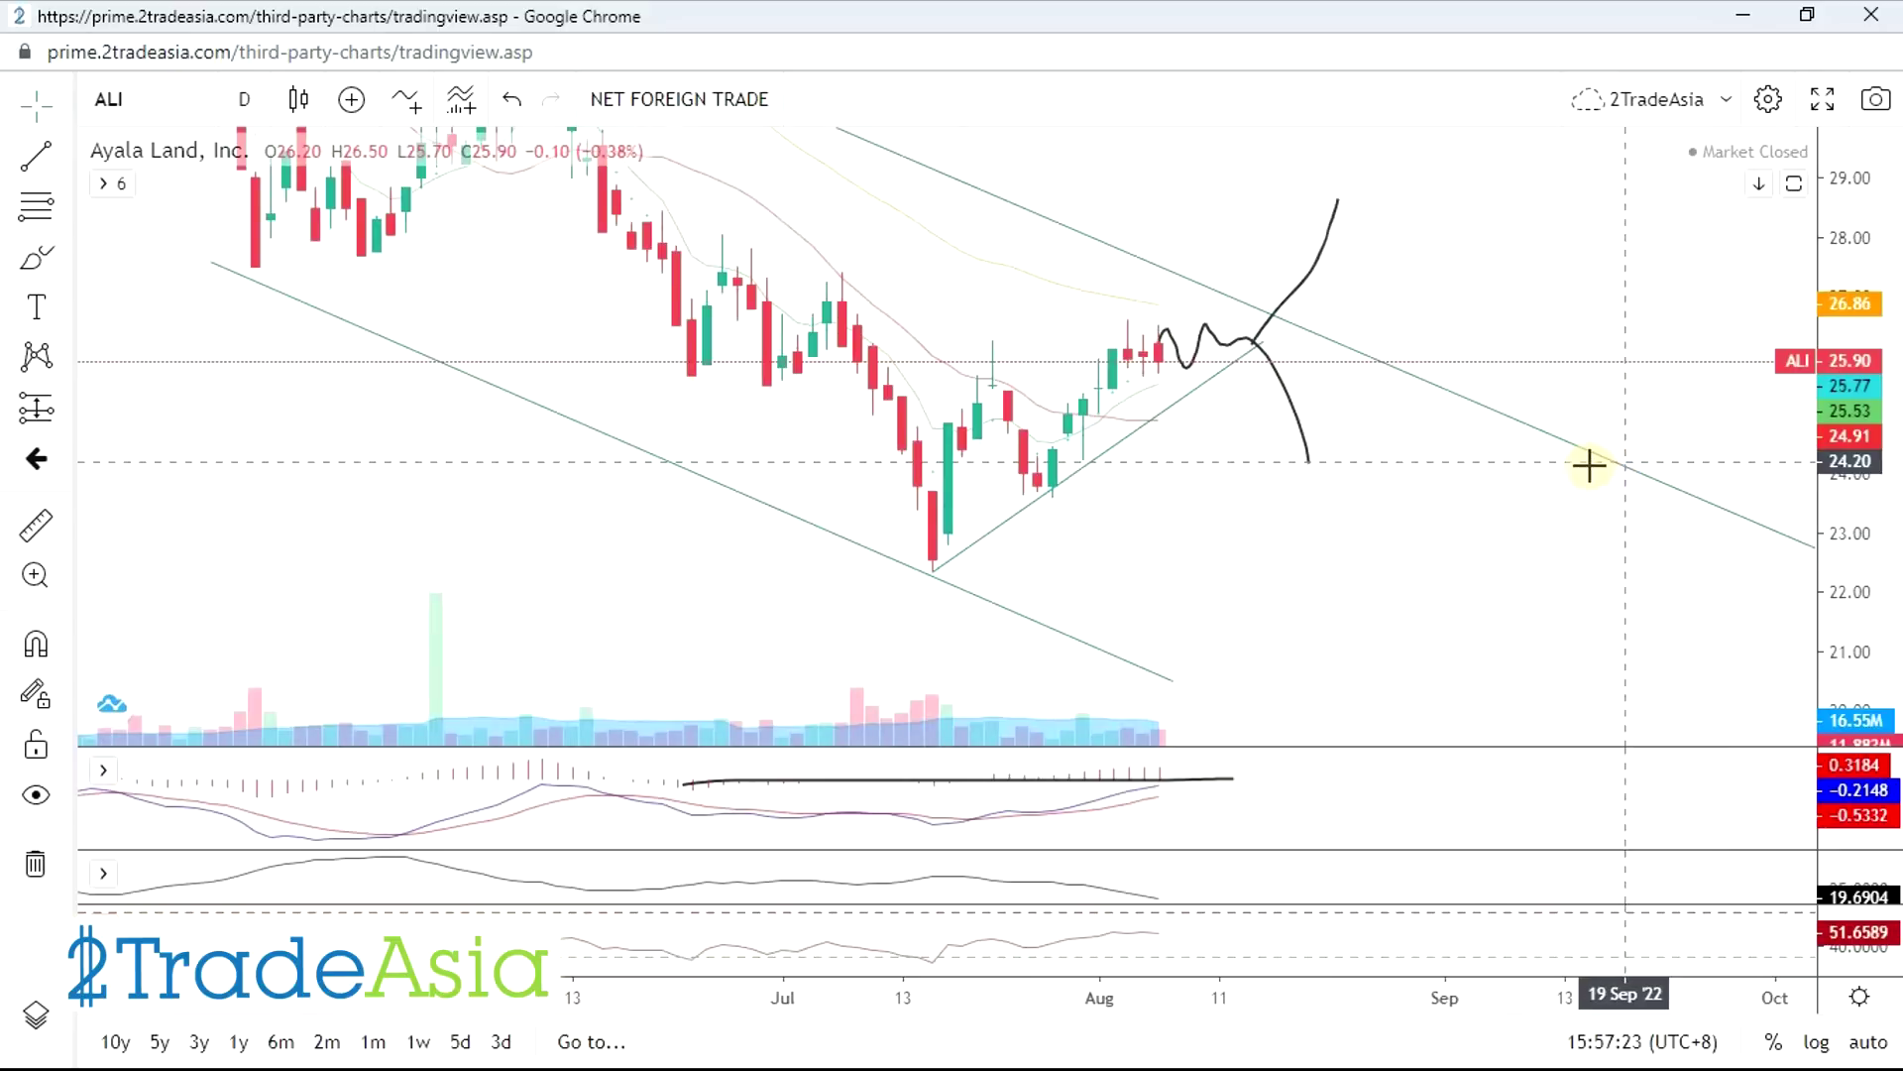
left_click(65, 155)
left_click(99, 380)
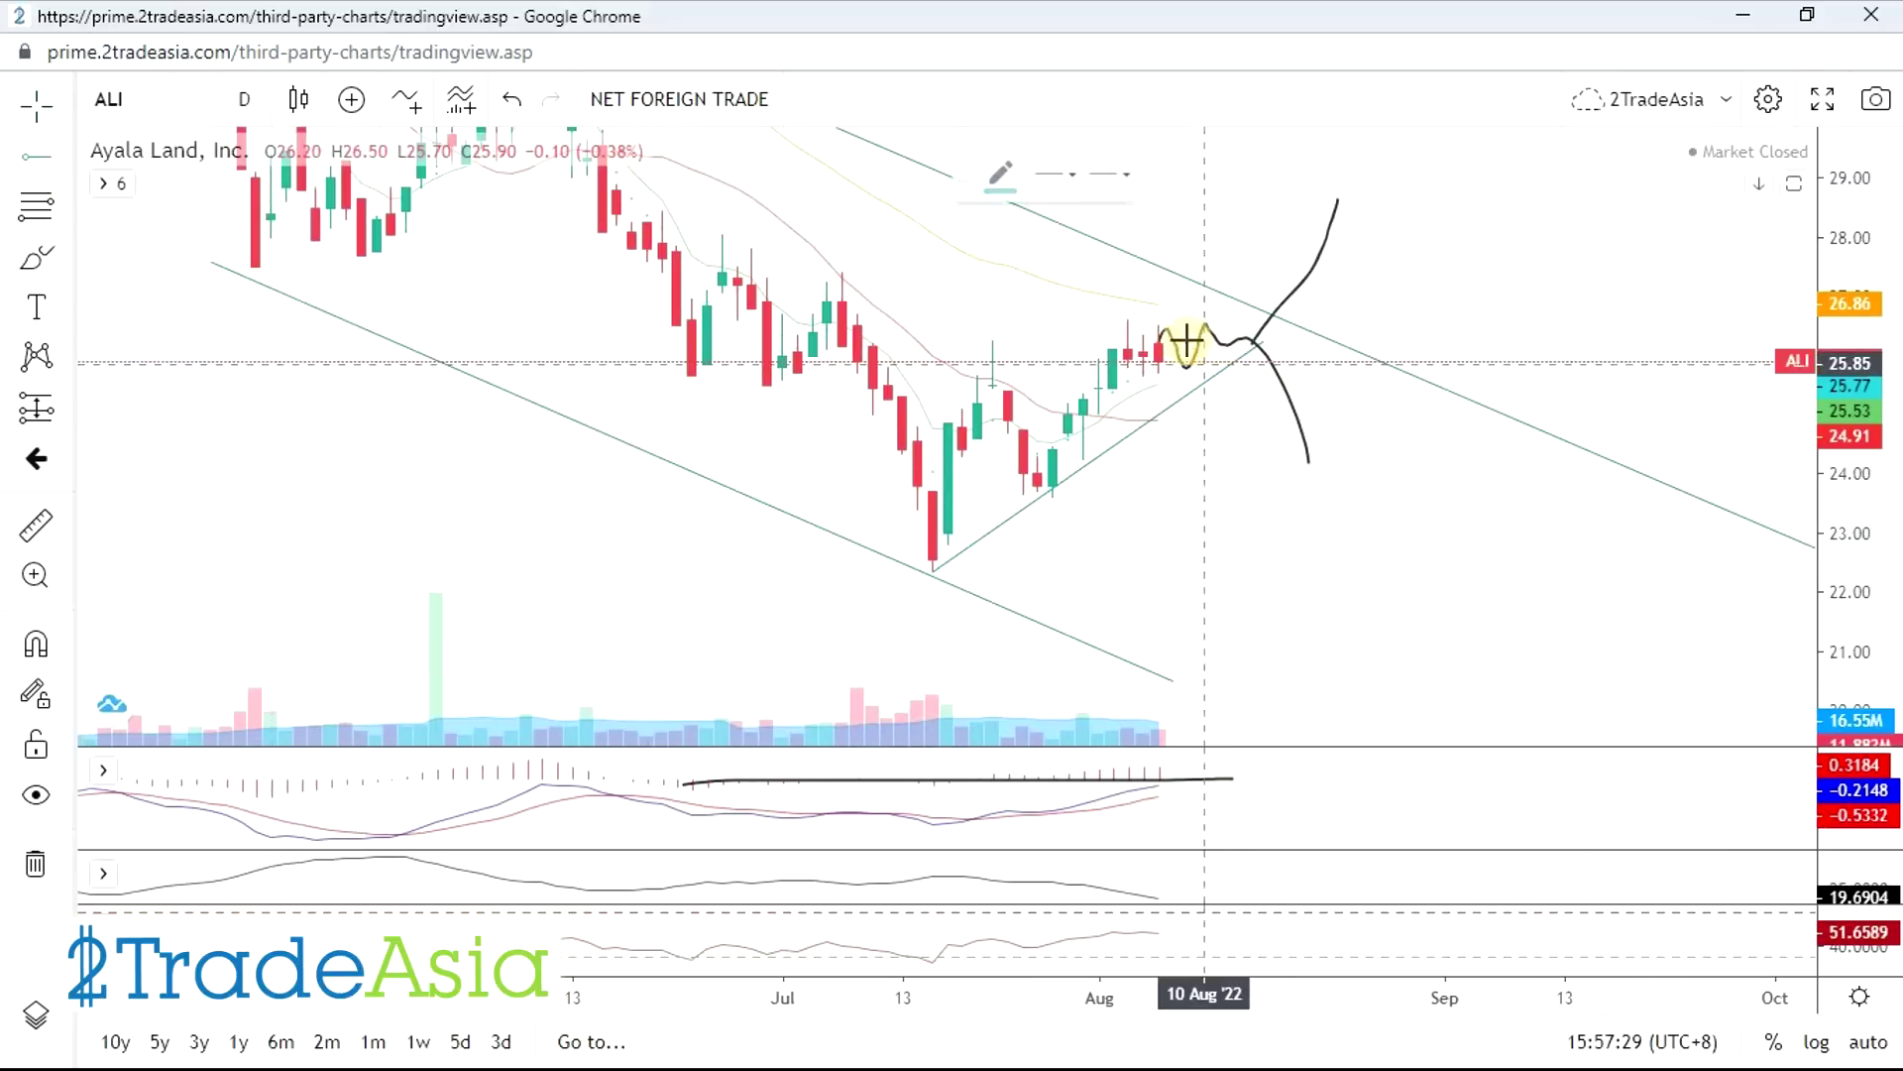
left_click(1102, 319)
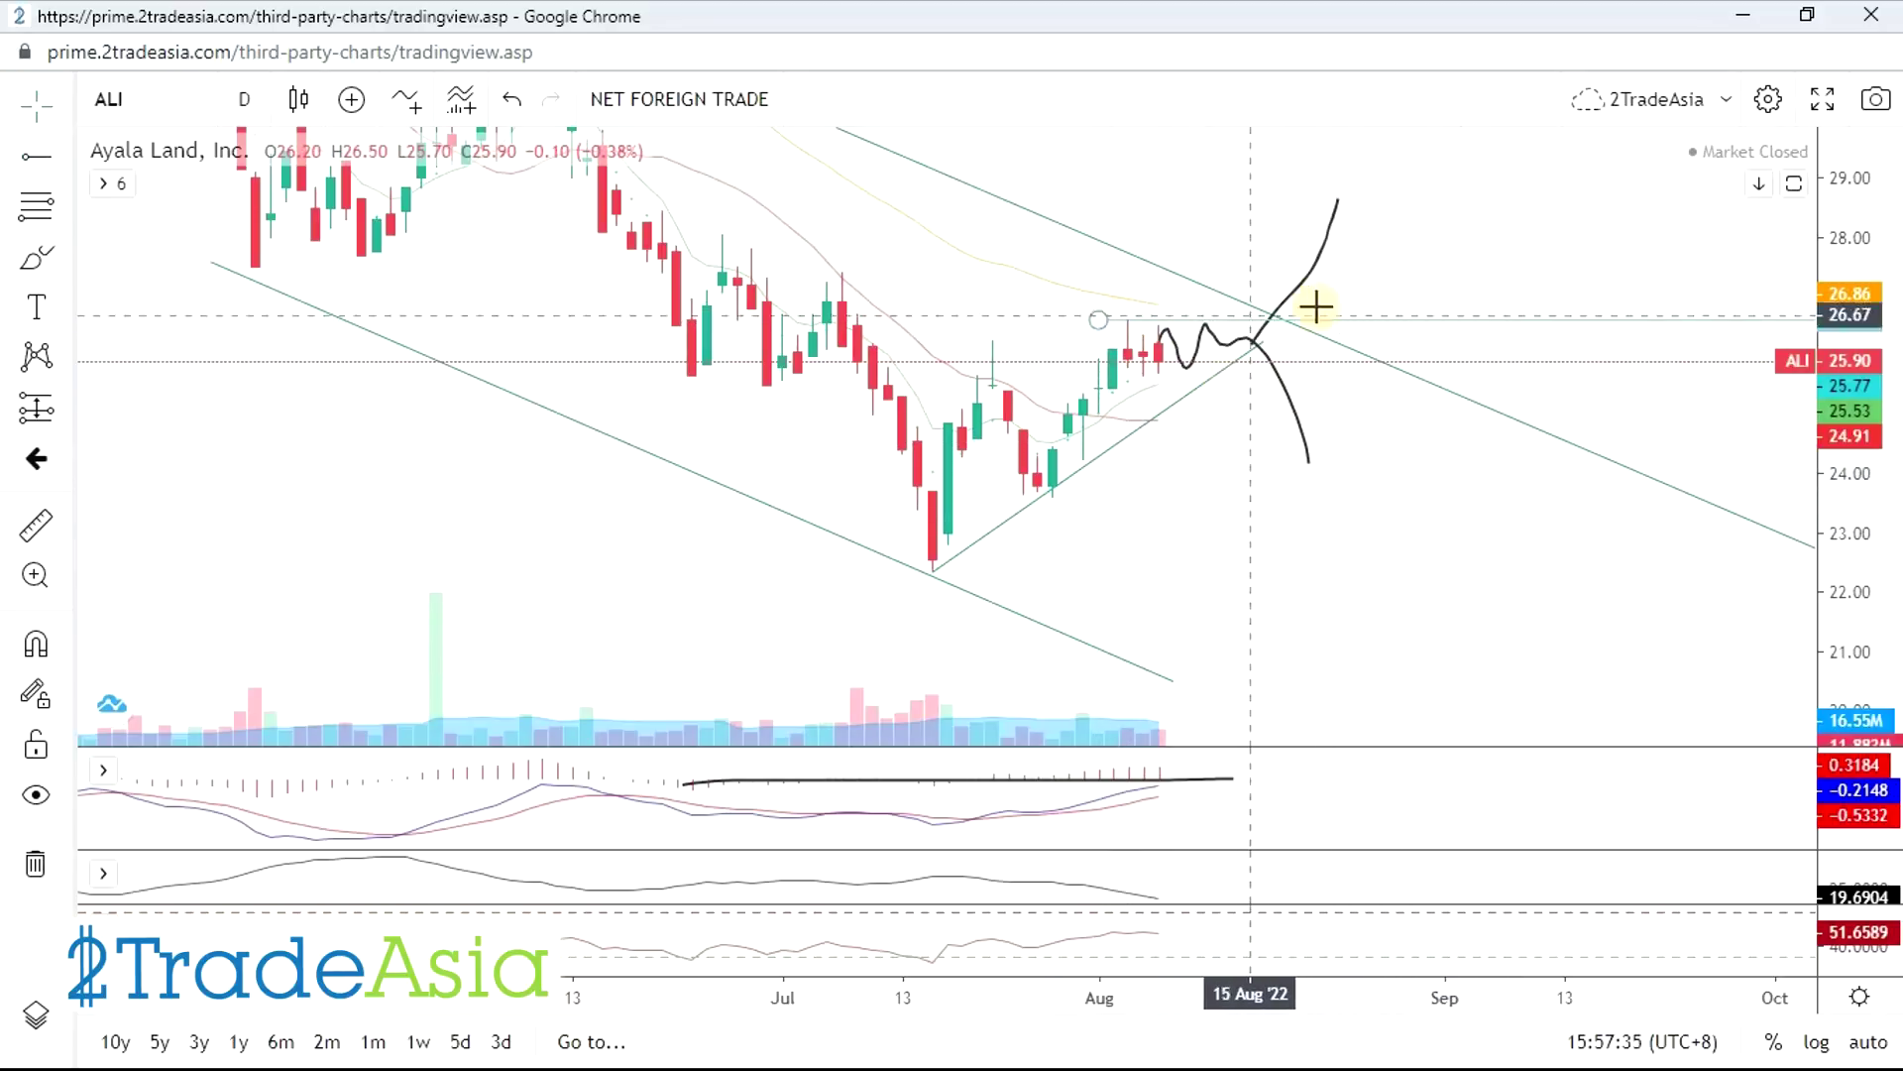
left_click(1236, 359)
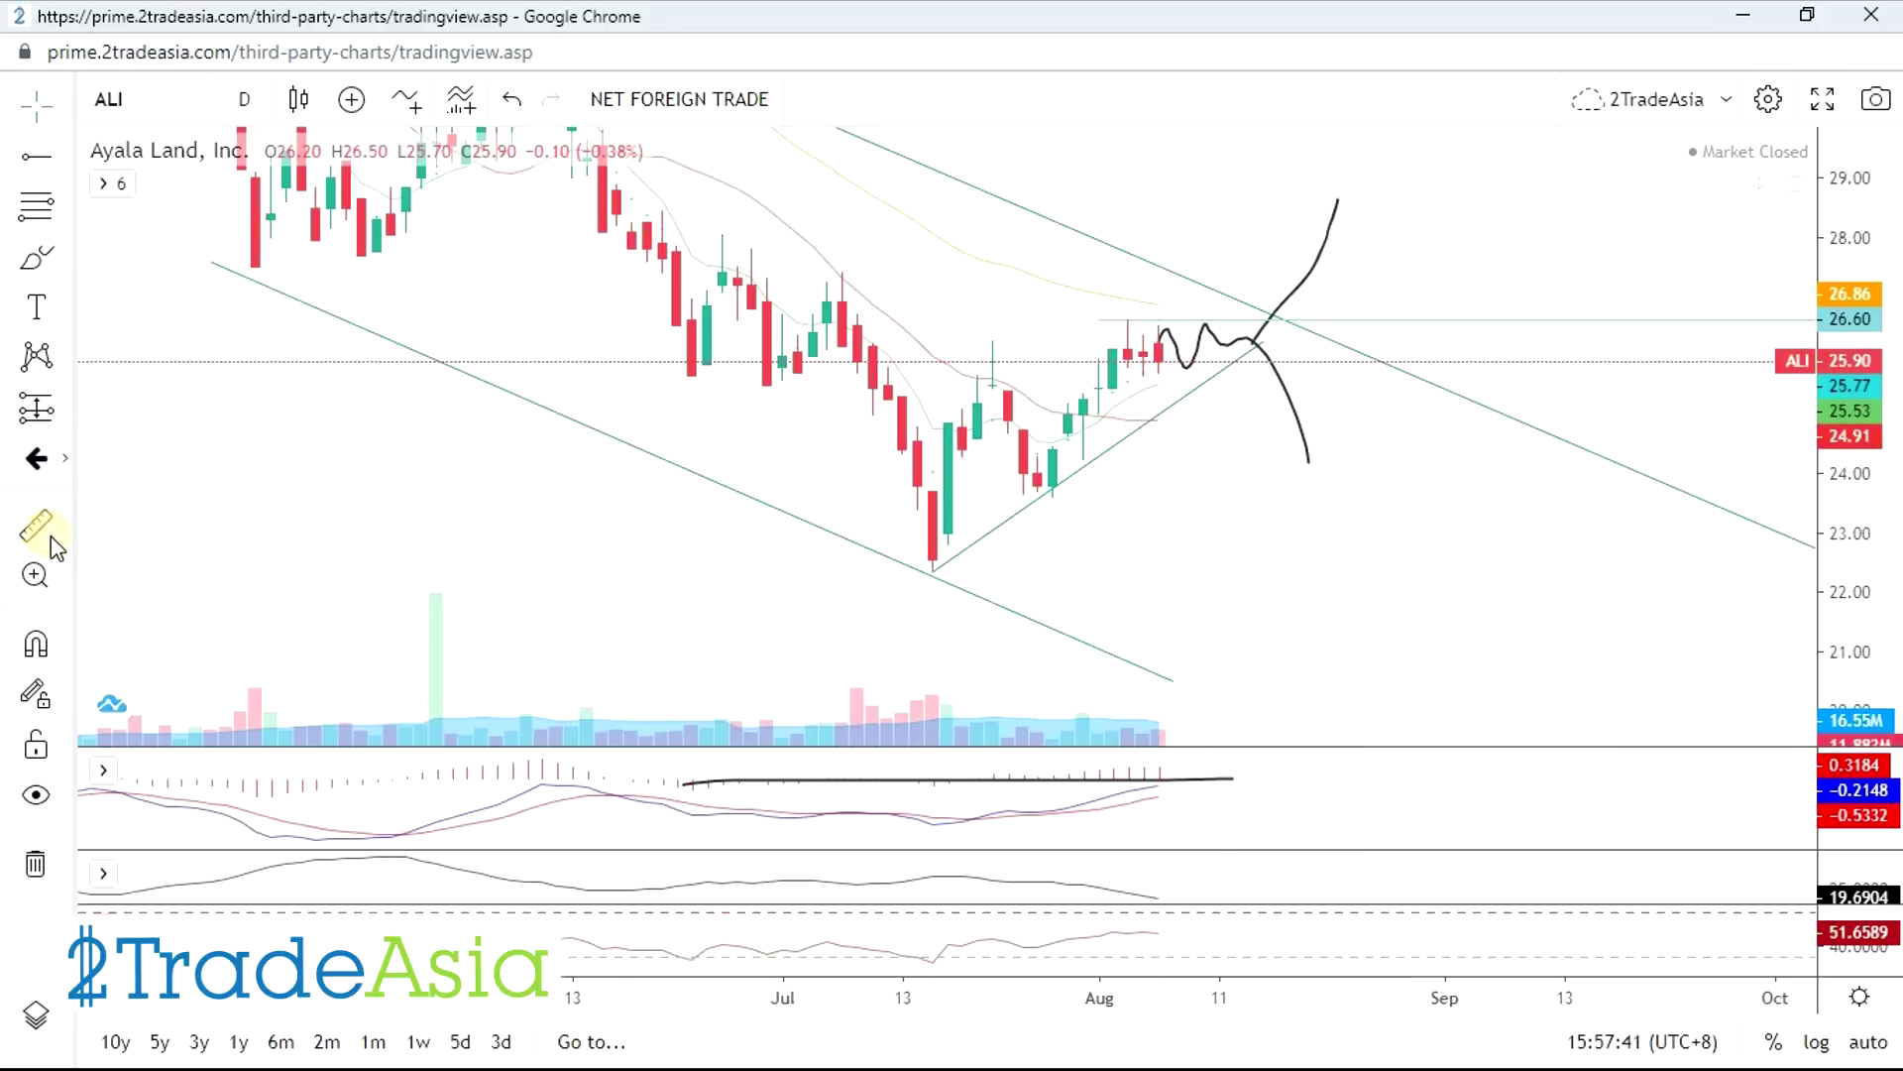
- Measure the price range from about 23.70 up to 25.92 near 29 August 2022 on the ALI chart
left_click(1398, 490)
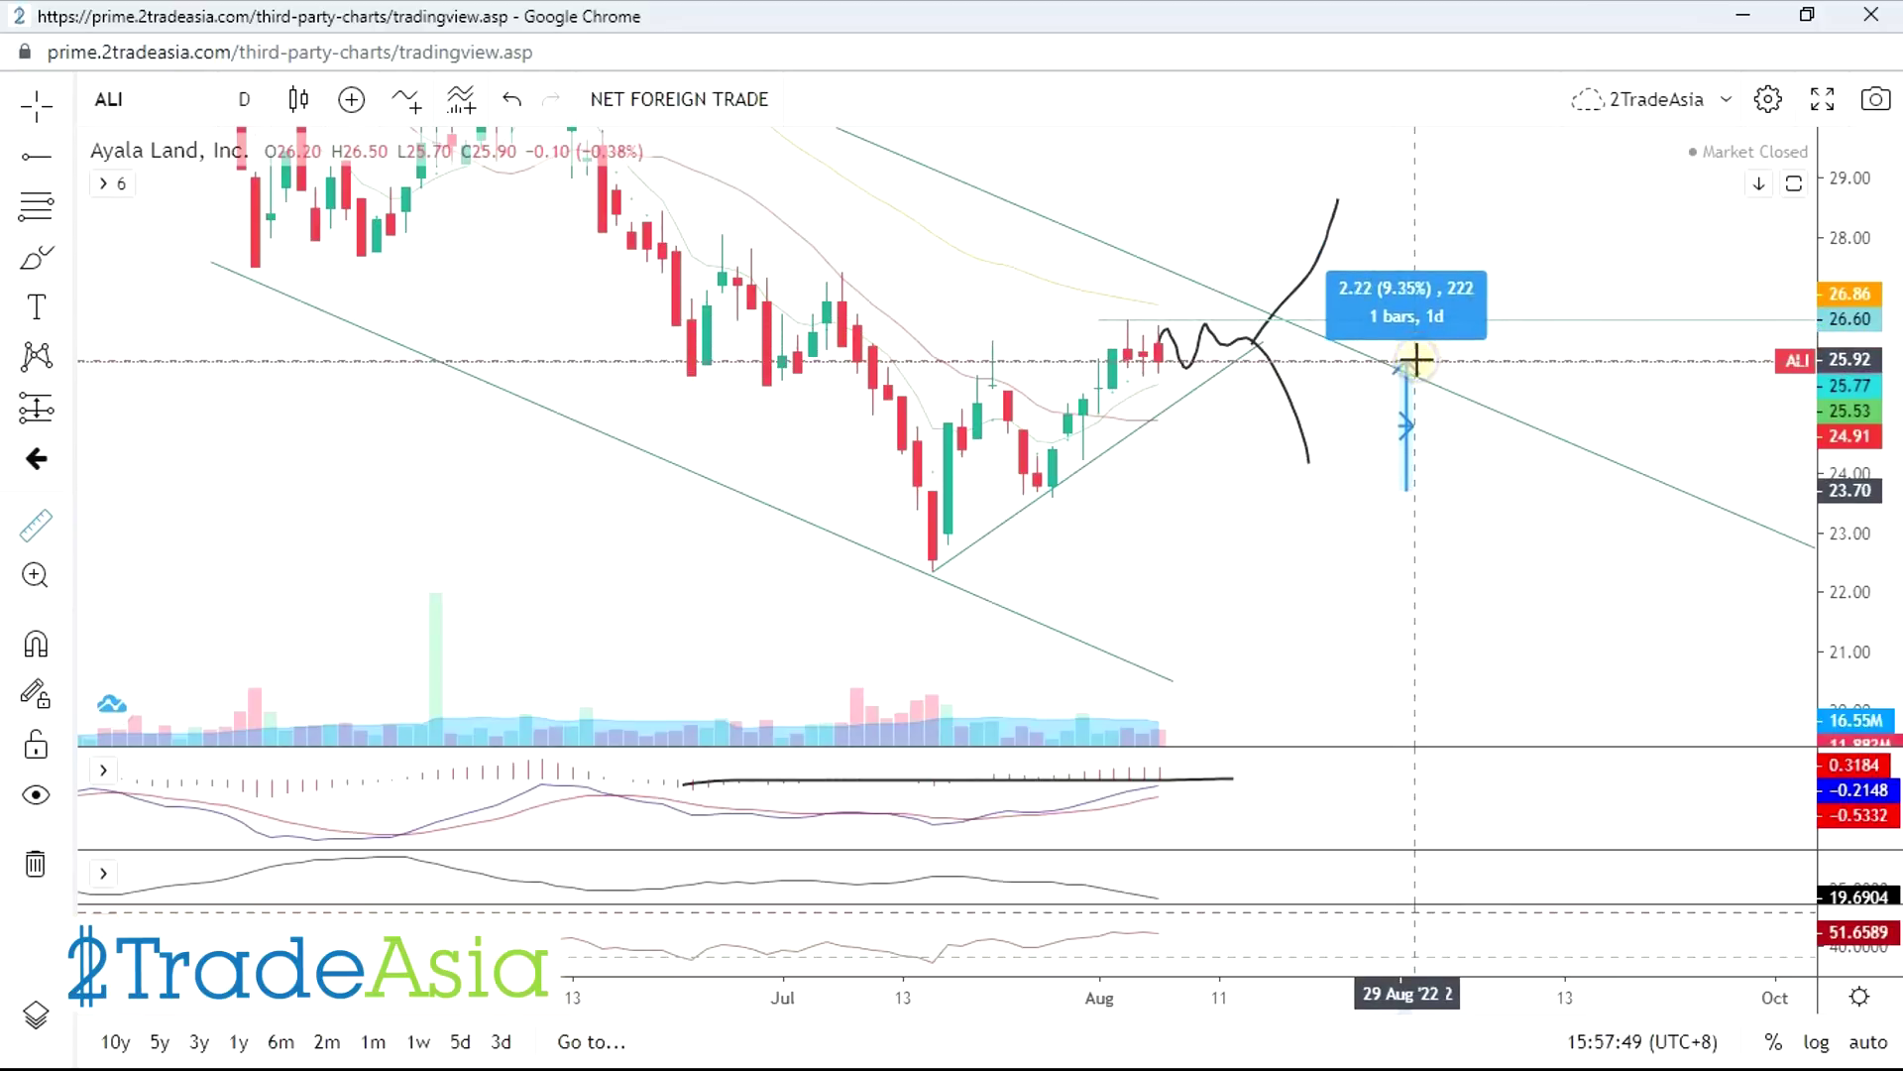
left_click(1414, 361)
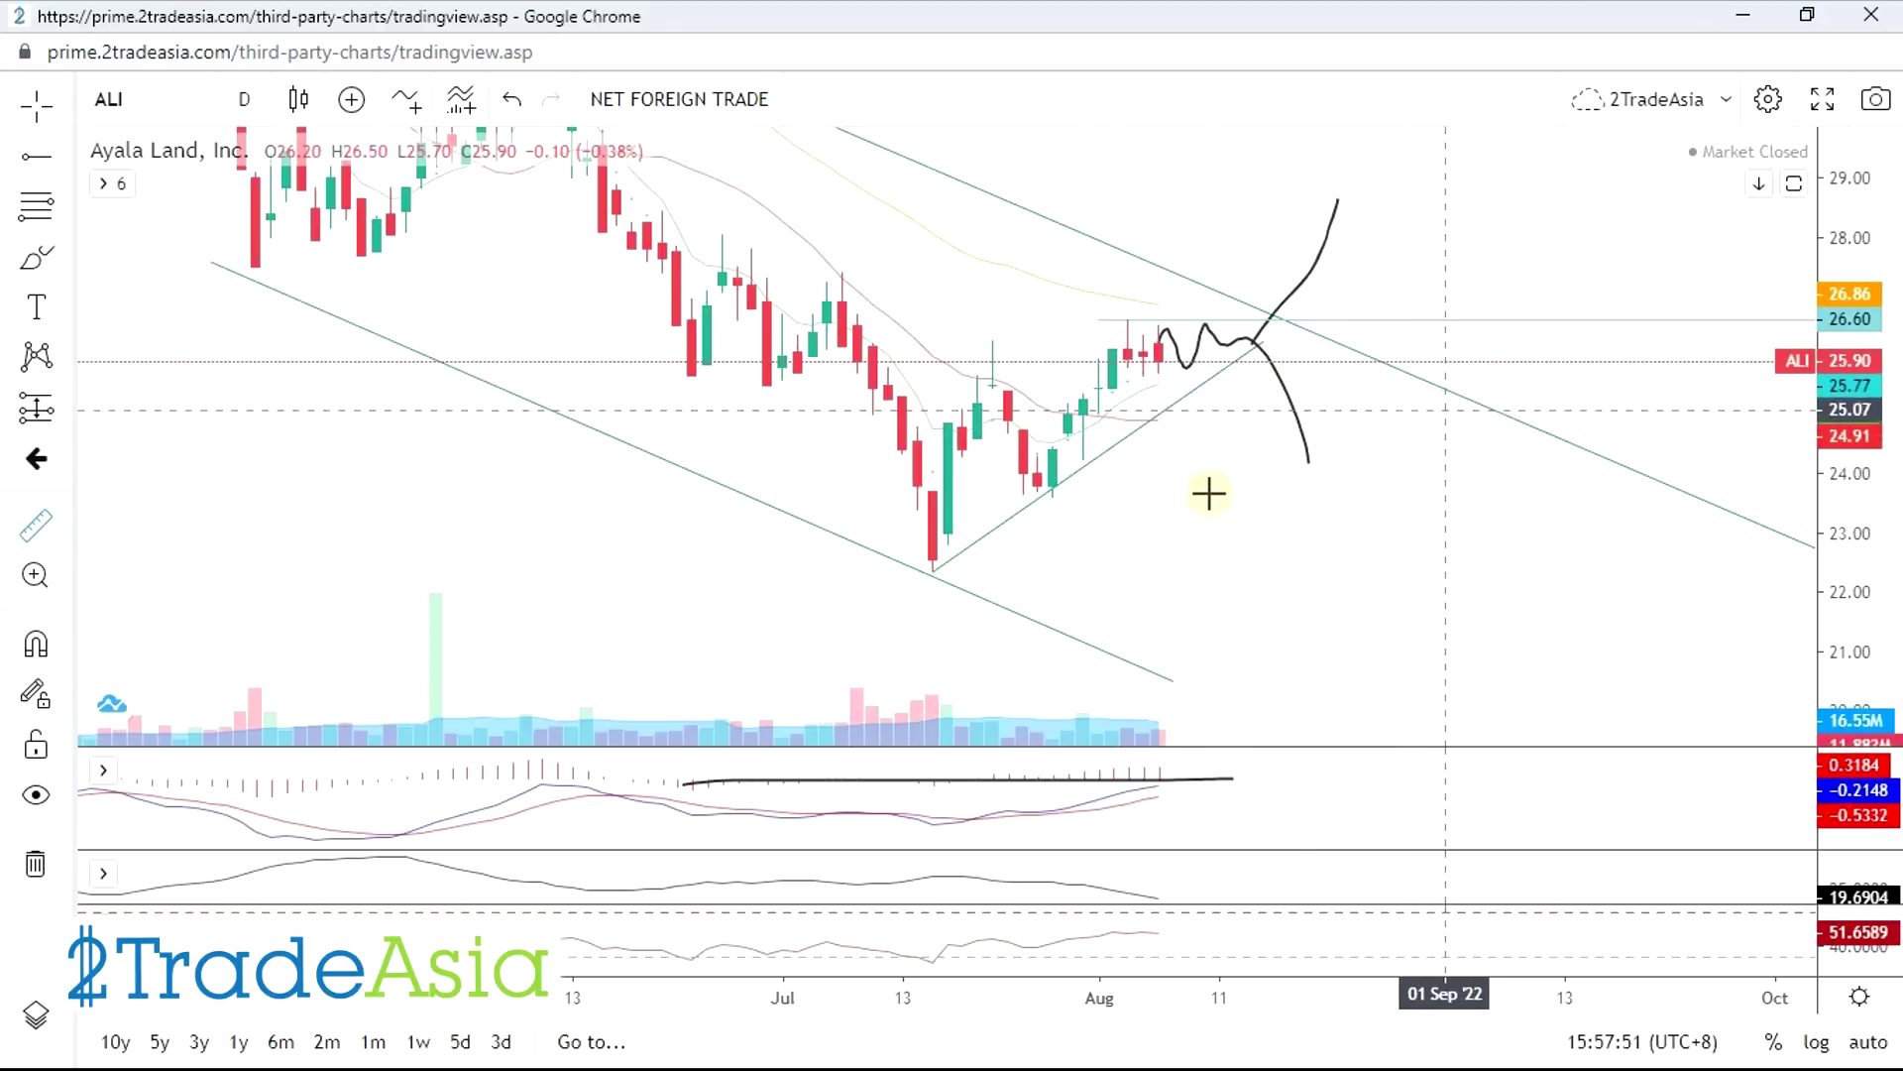
- Examine ALI's longer price history back to the March 2020 low and the recovery that followed it
scroll(1516, 629, "down", 2)
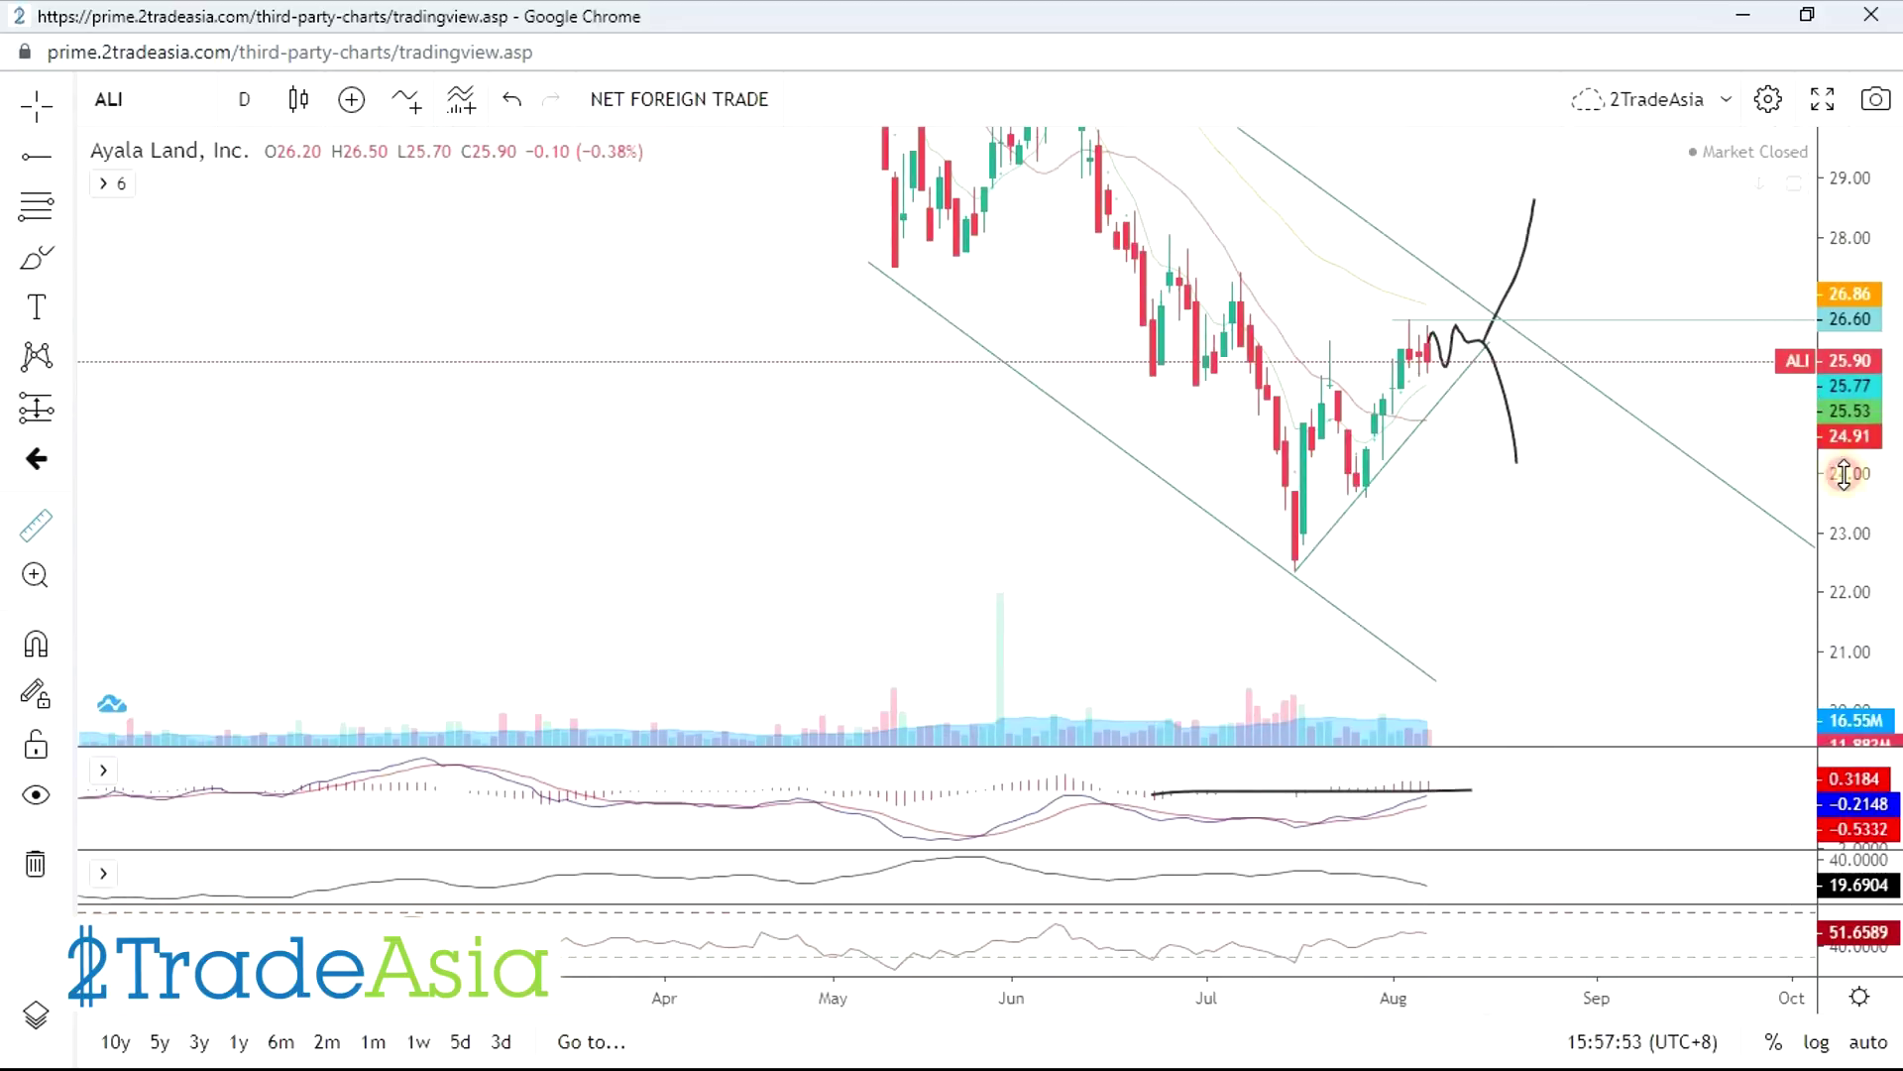
scroll(1716, 518, "down", 5)
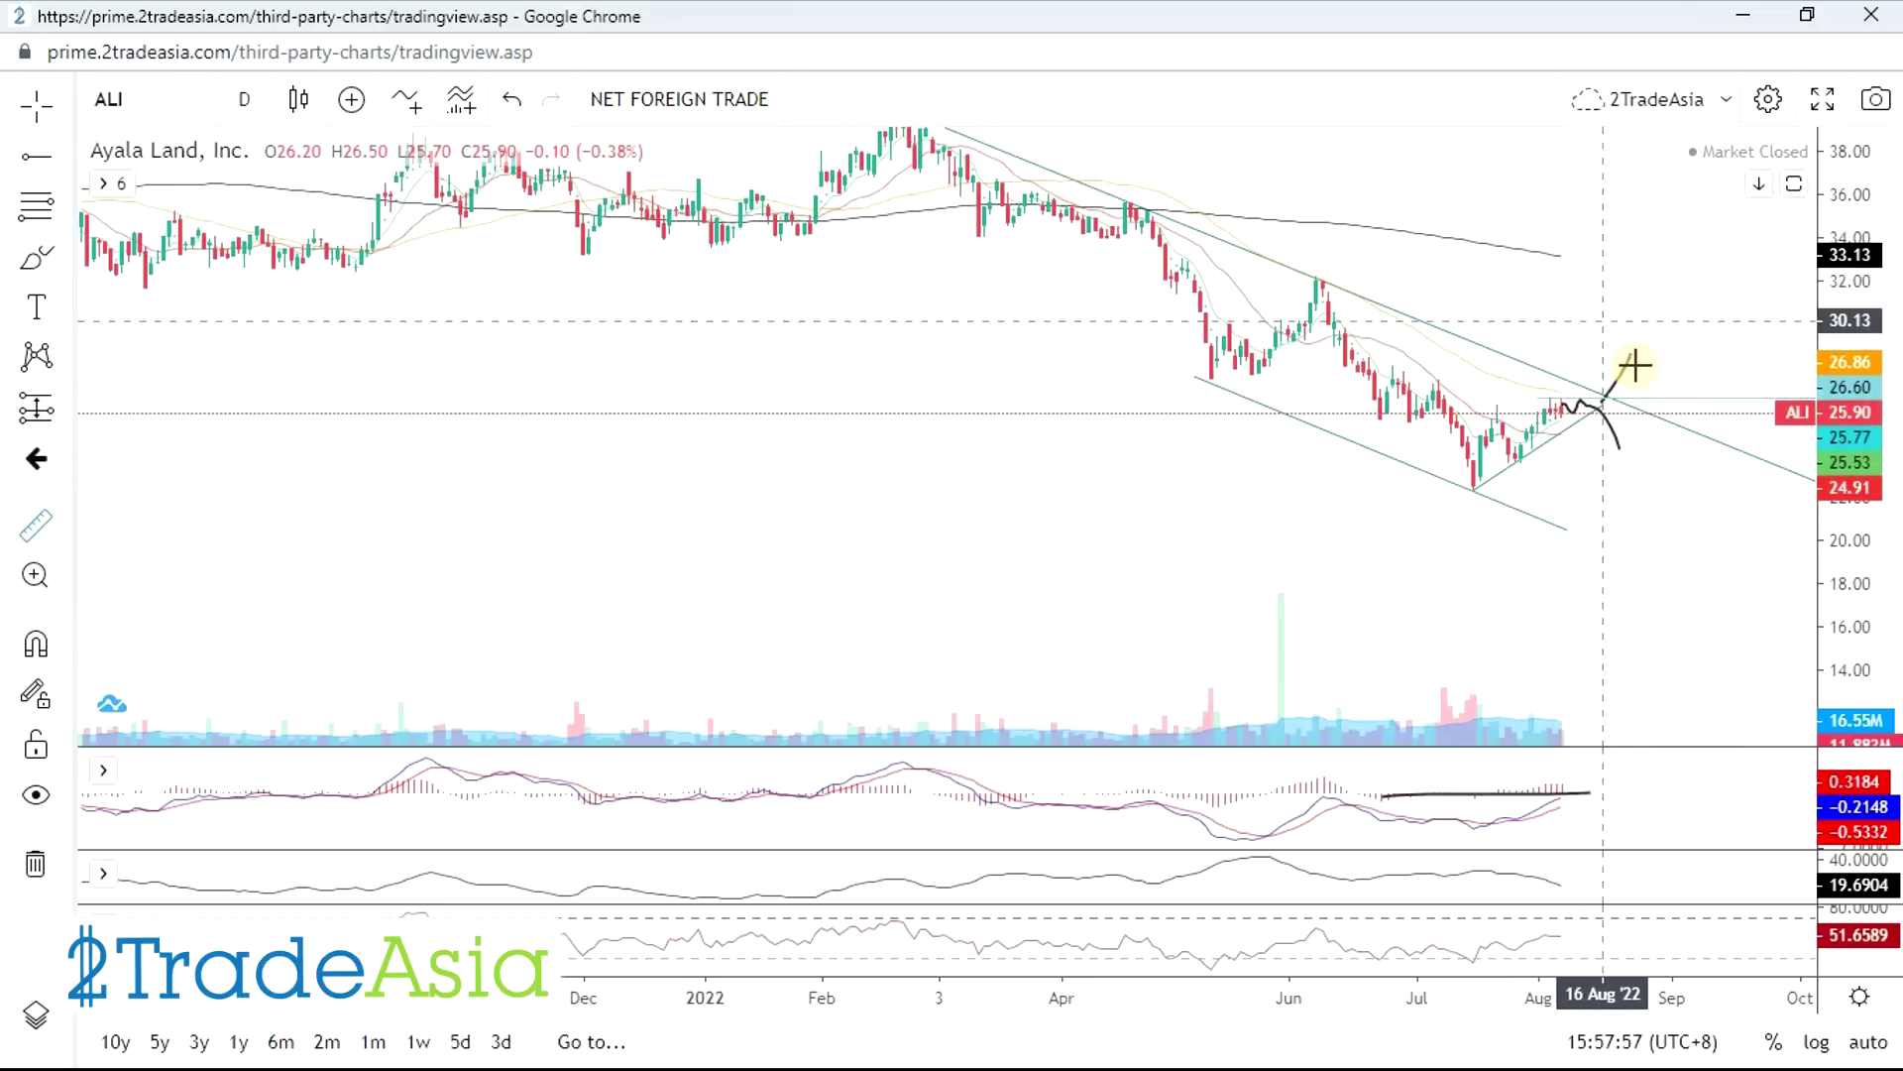
scroll(937, 482, "down", 4)
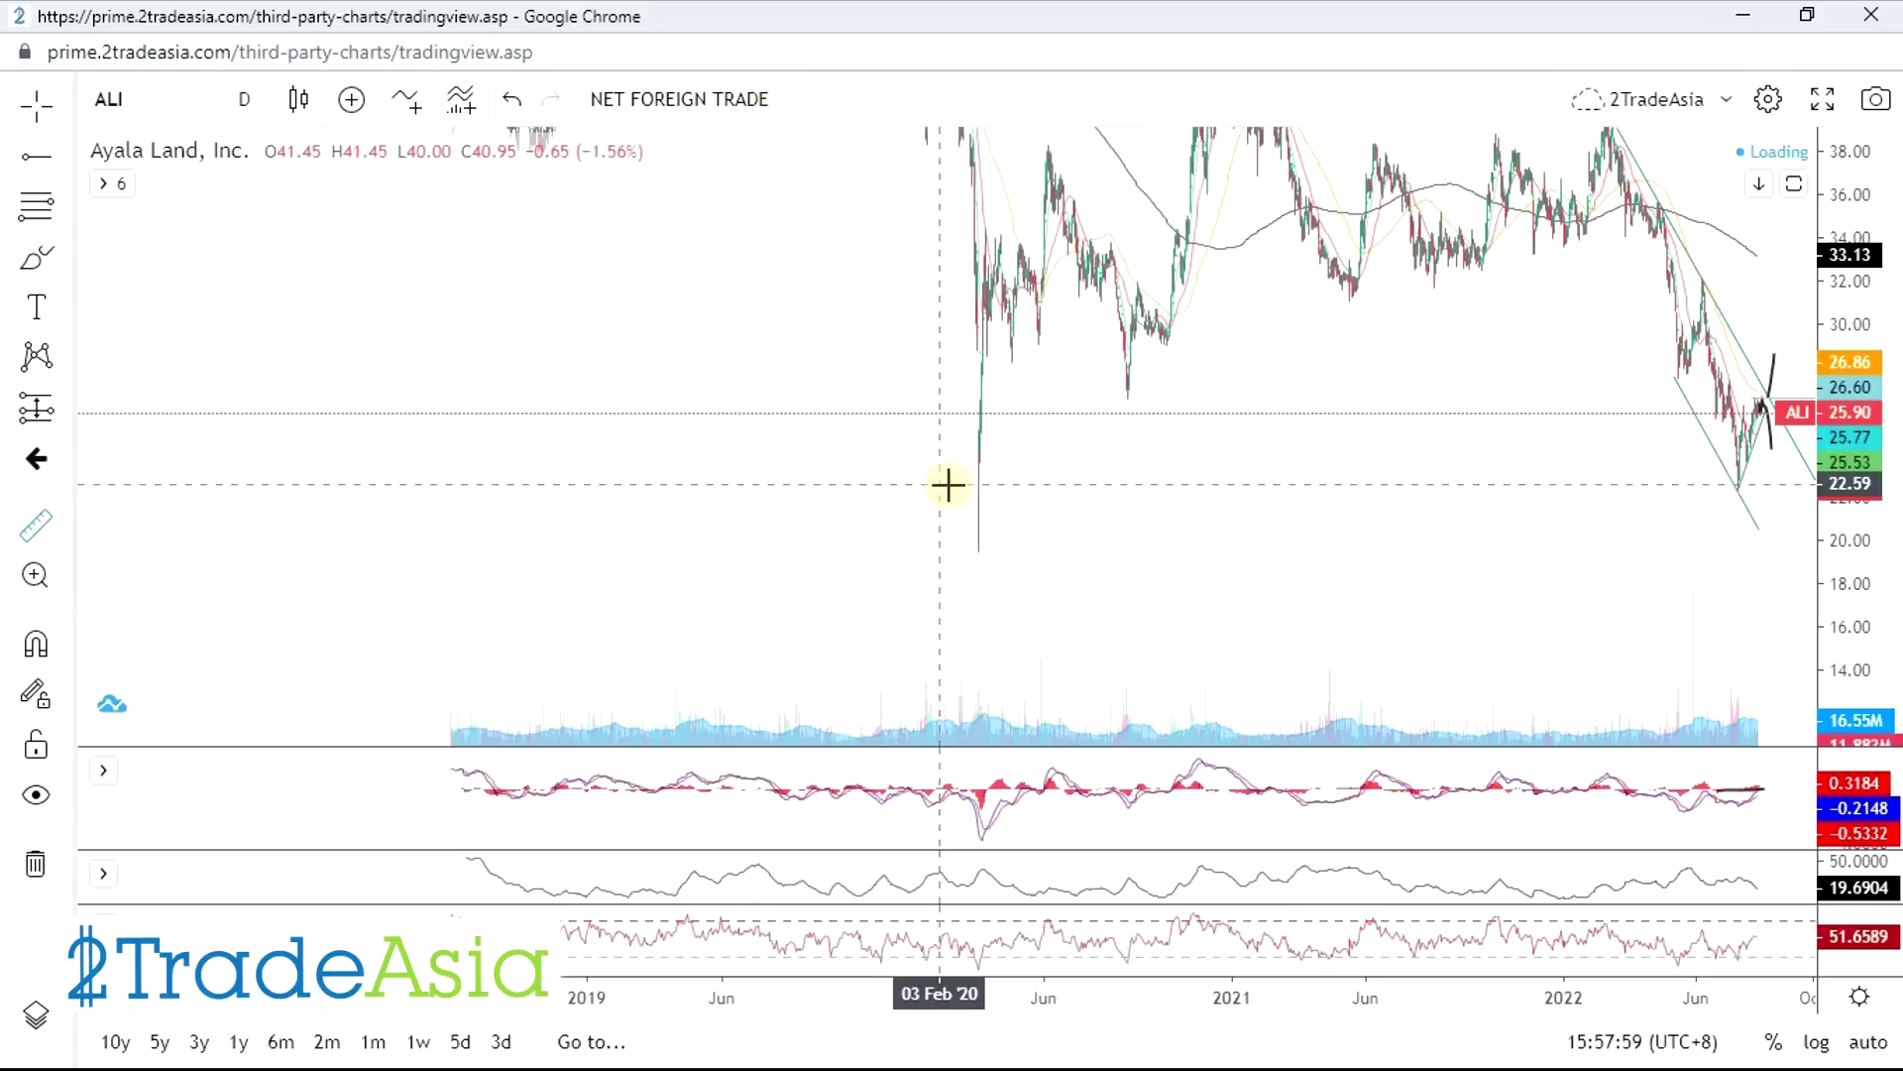
scroll(841, 463, "up", 4)
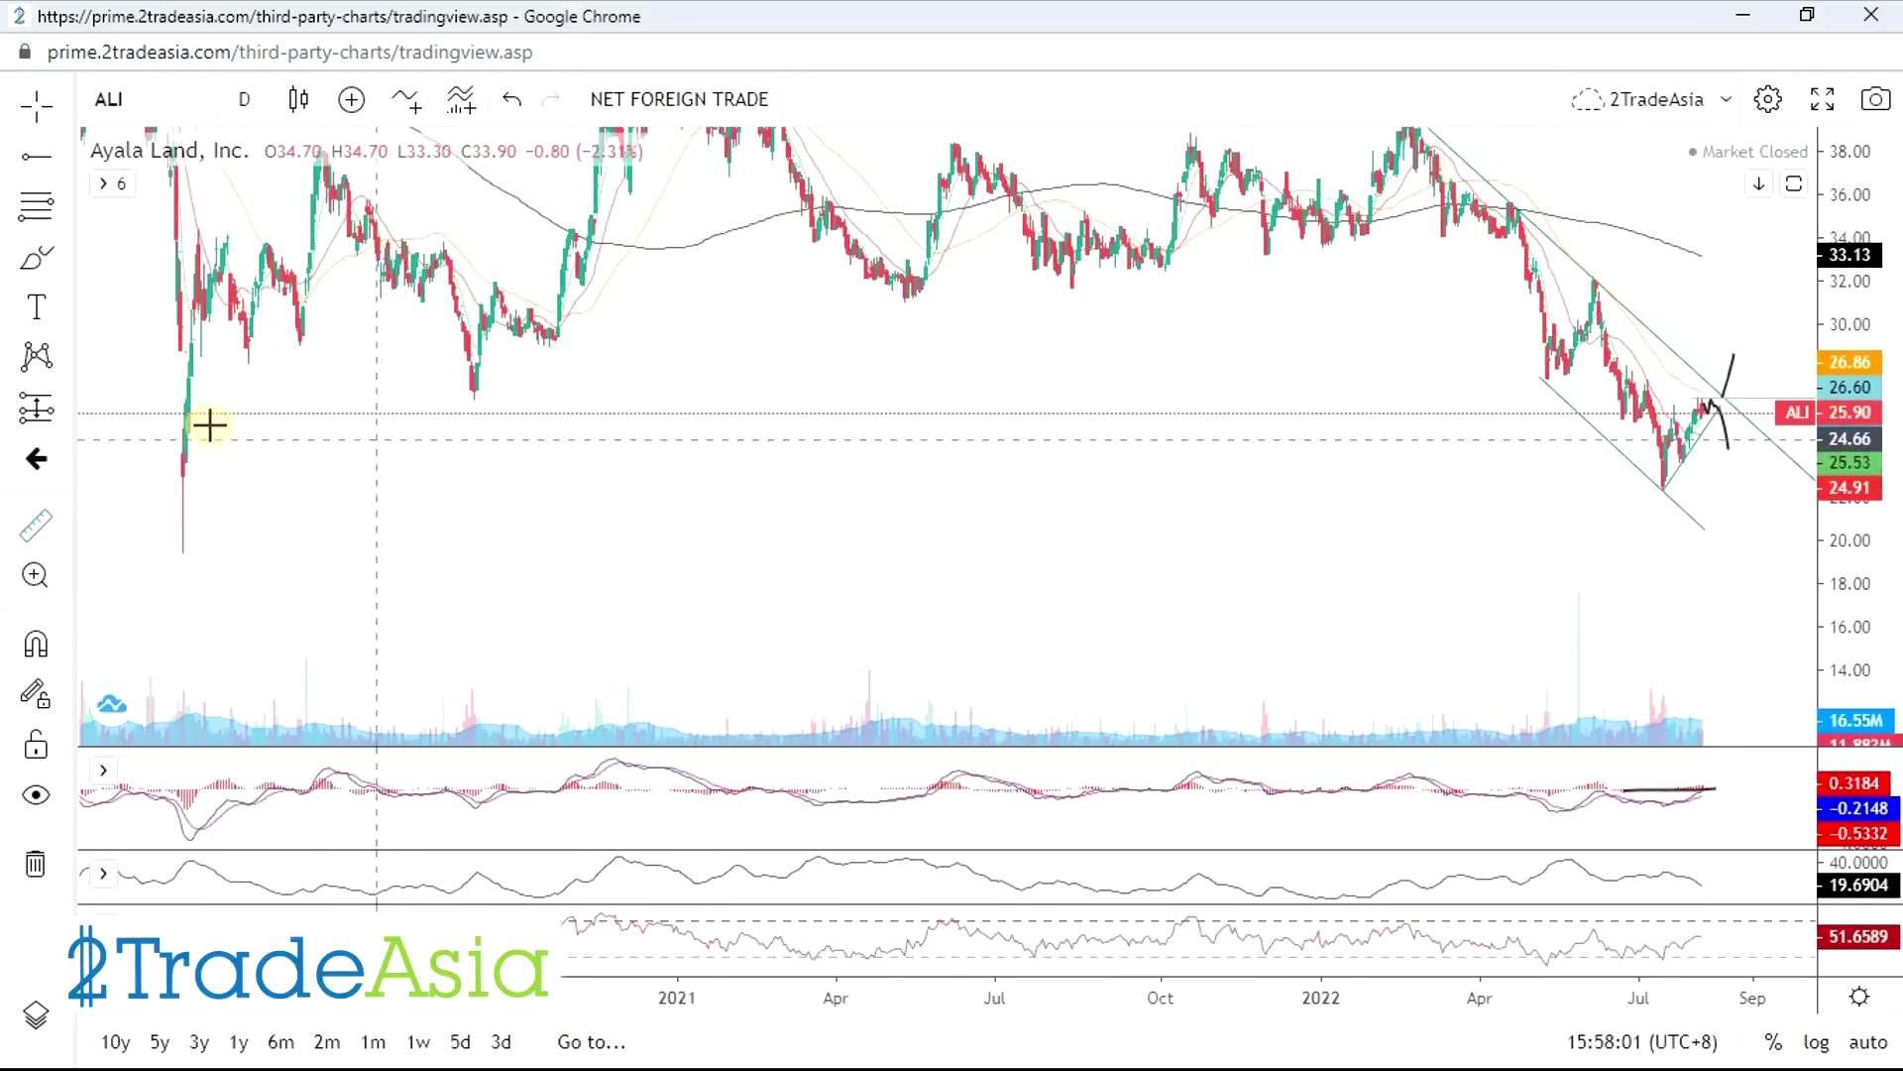
scroll(179, 543, "up", 3)
scroll(1189, 555, "up", 3)
left_click(1182, 587)
scroll(940, 631, "down", 3)
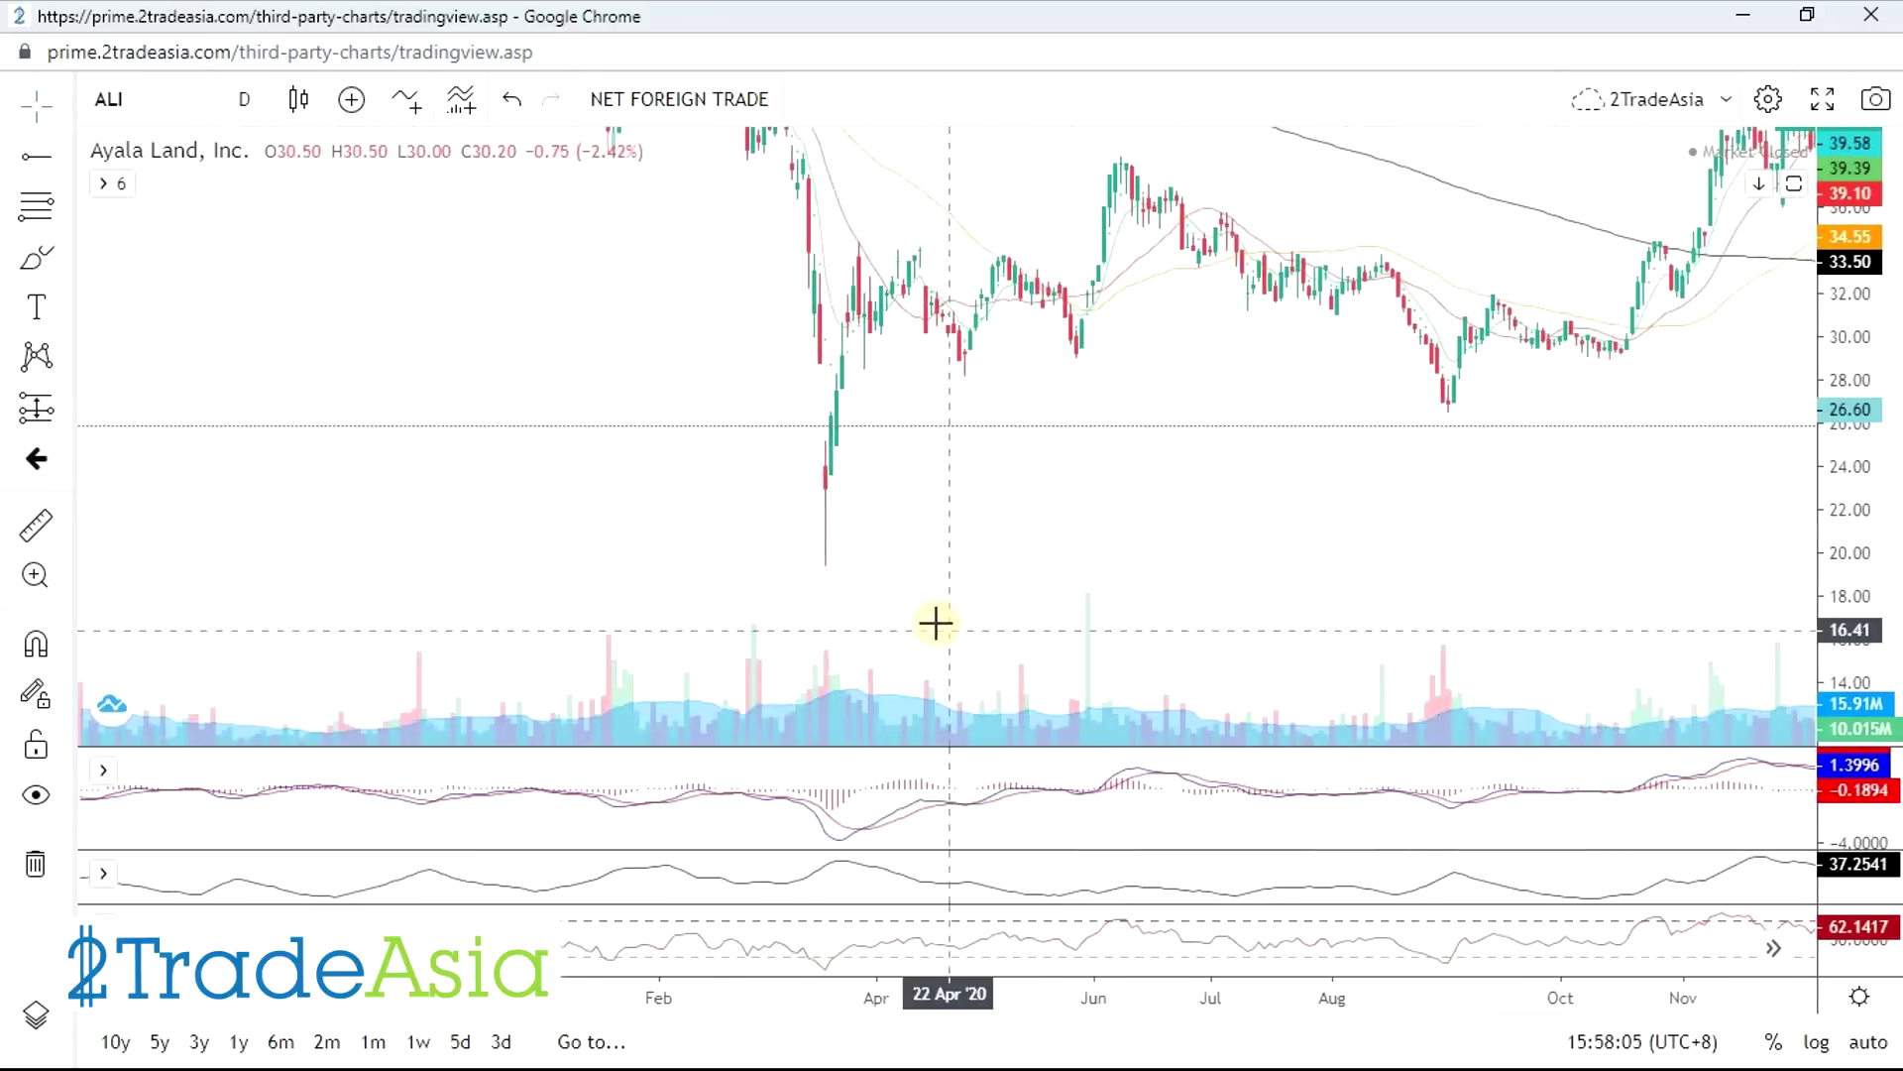
scroll(940, 631, "up", 3)
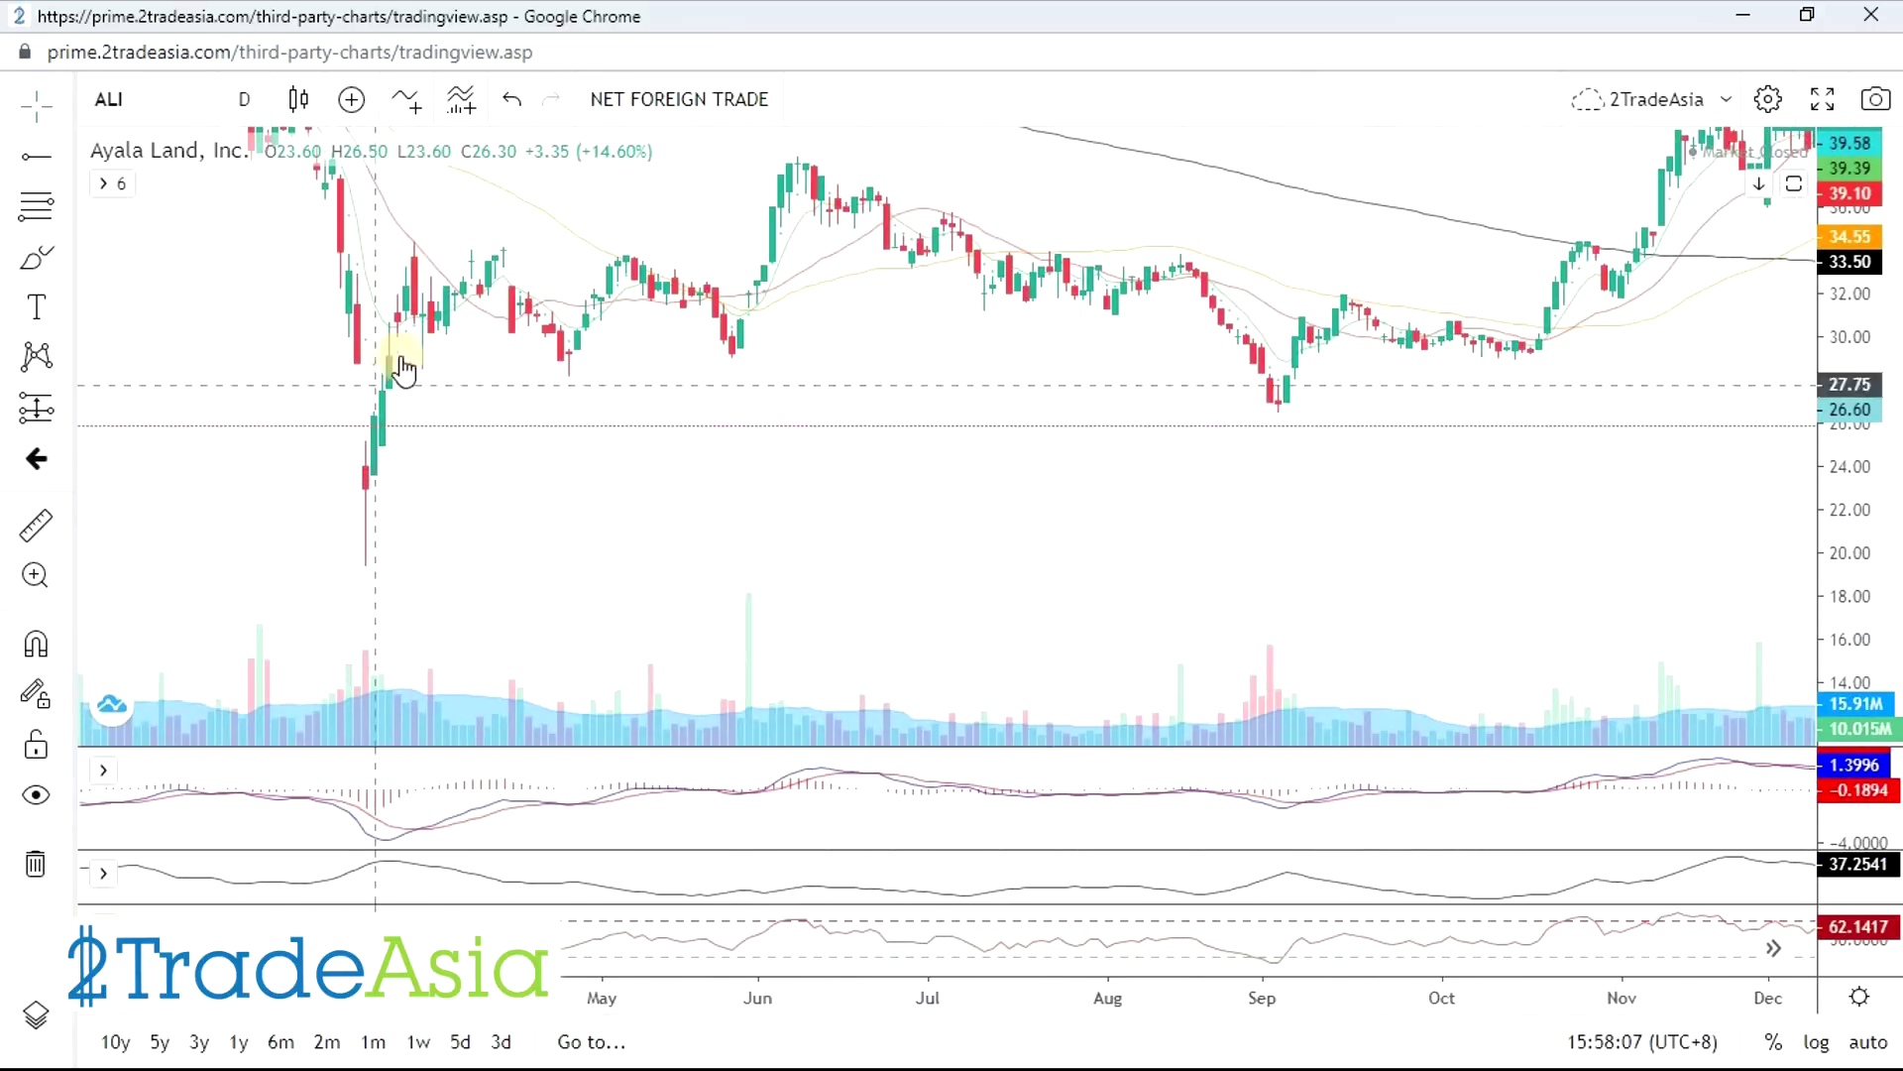
- Examine ALI's recent descending channel and the projected price paths in the context of 2021 and 2022 prices
left_click_drag(1526, 510, 854, 552)
scroll(1412, 496, "down", 2)
scroll(1402, 535, "down", 2)
left_click_drag(1402, 536, 1054, 536)
scroll(1542, 544, "up", 2)
left_click_drag(1543, 544, 1096, 552)
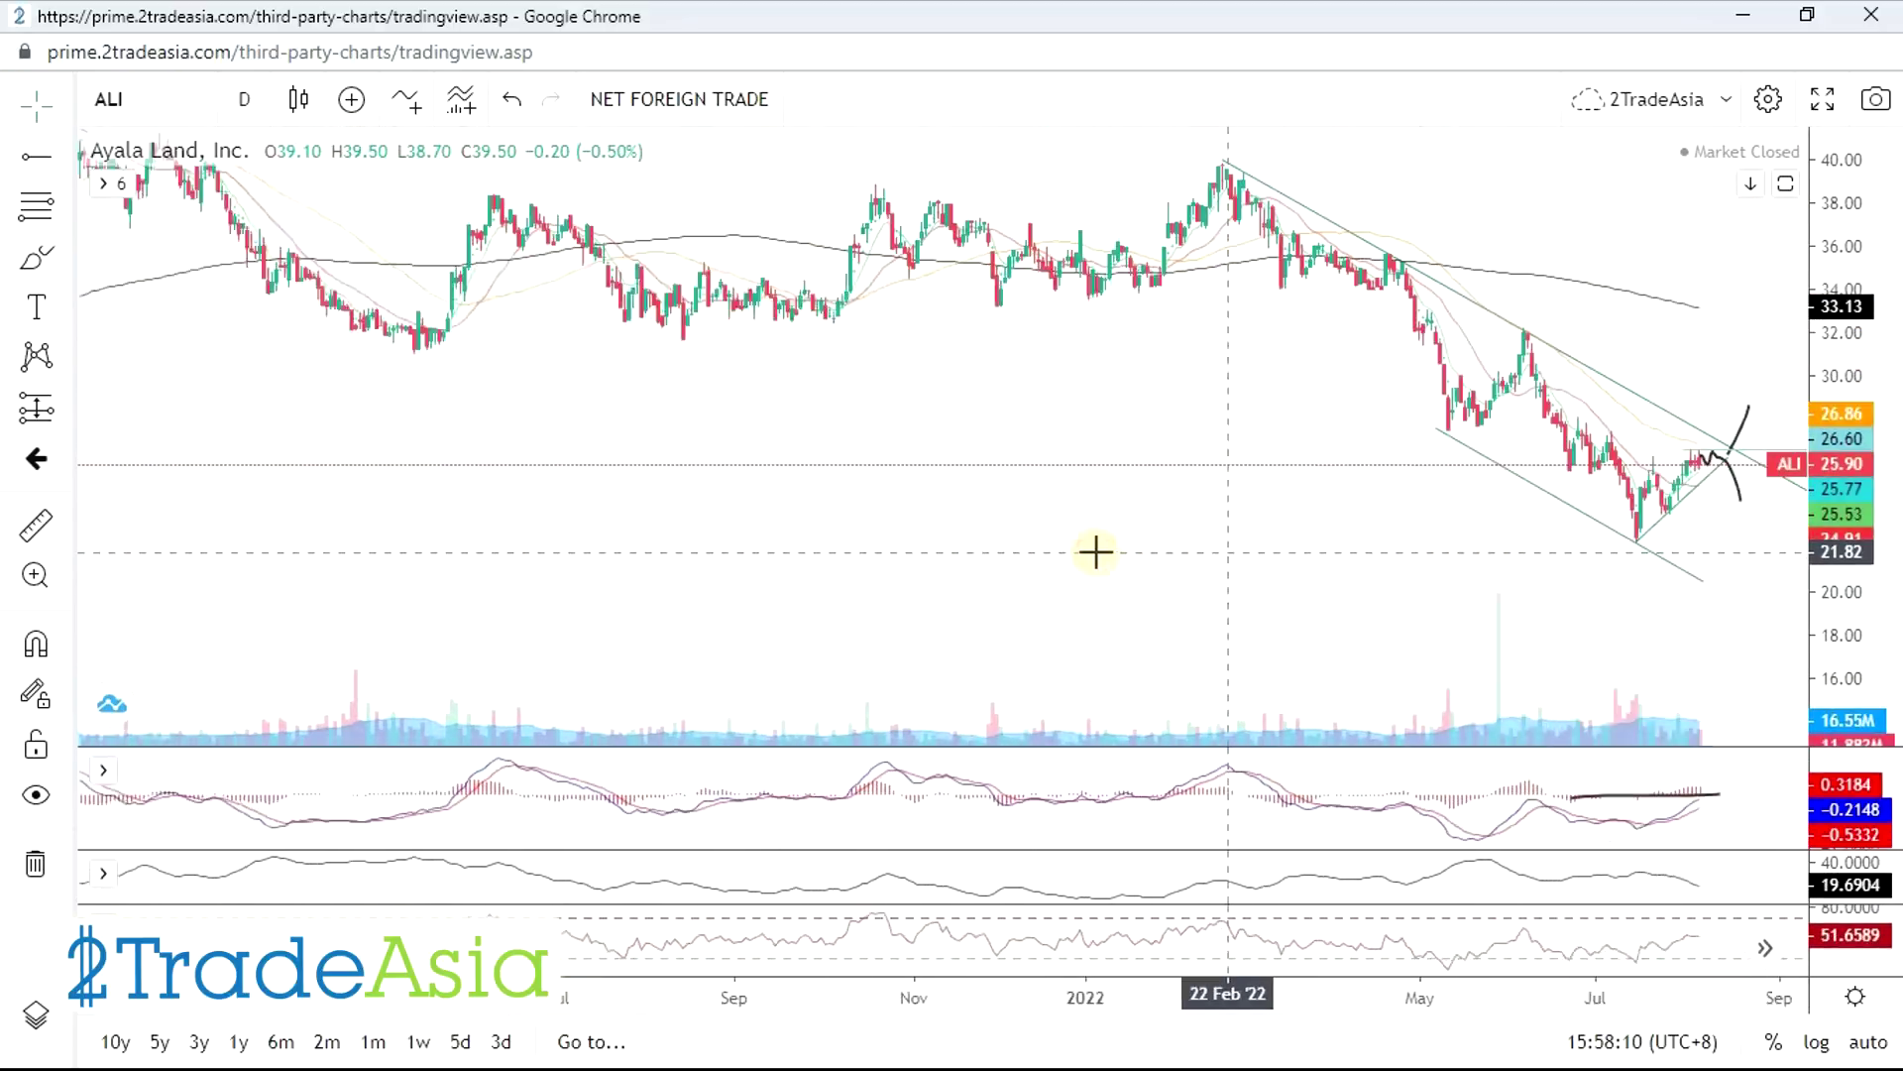
scroll(1500, 604, "down", 2)
scroll(1477, 585, "up", 1)
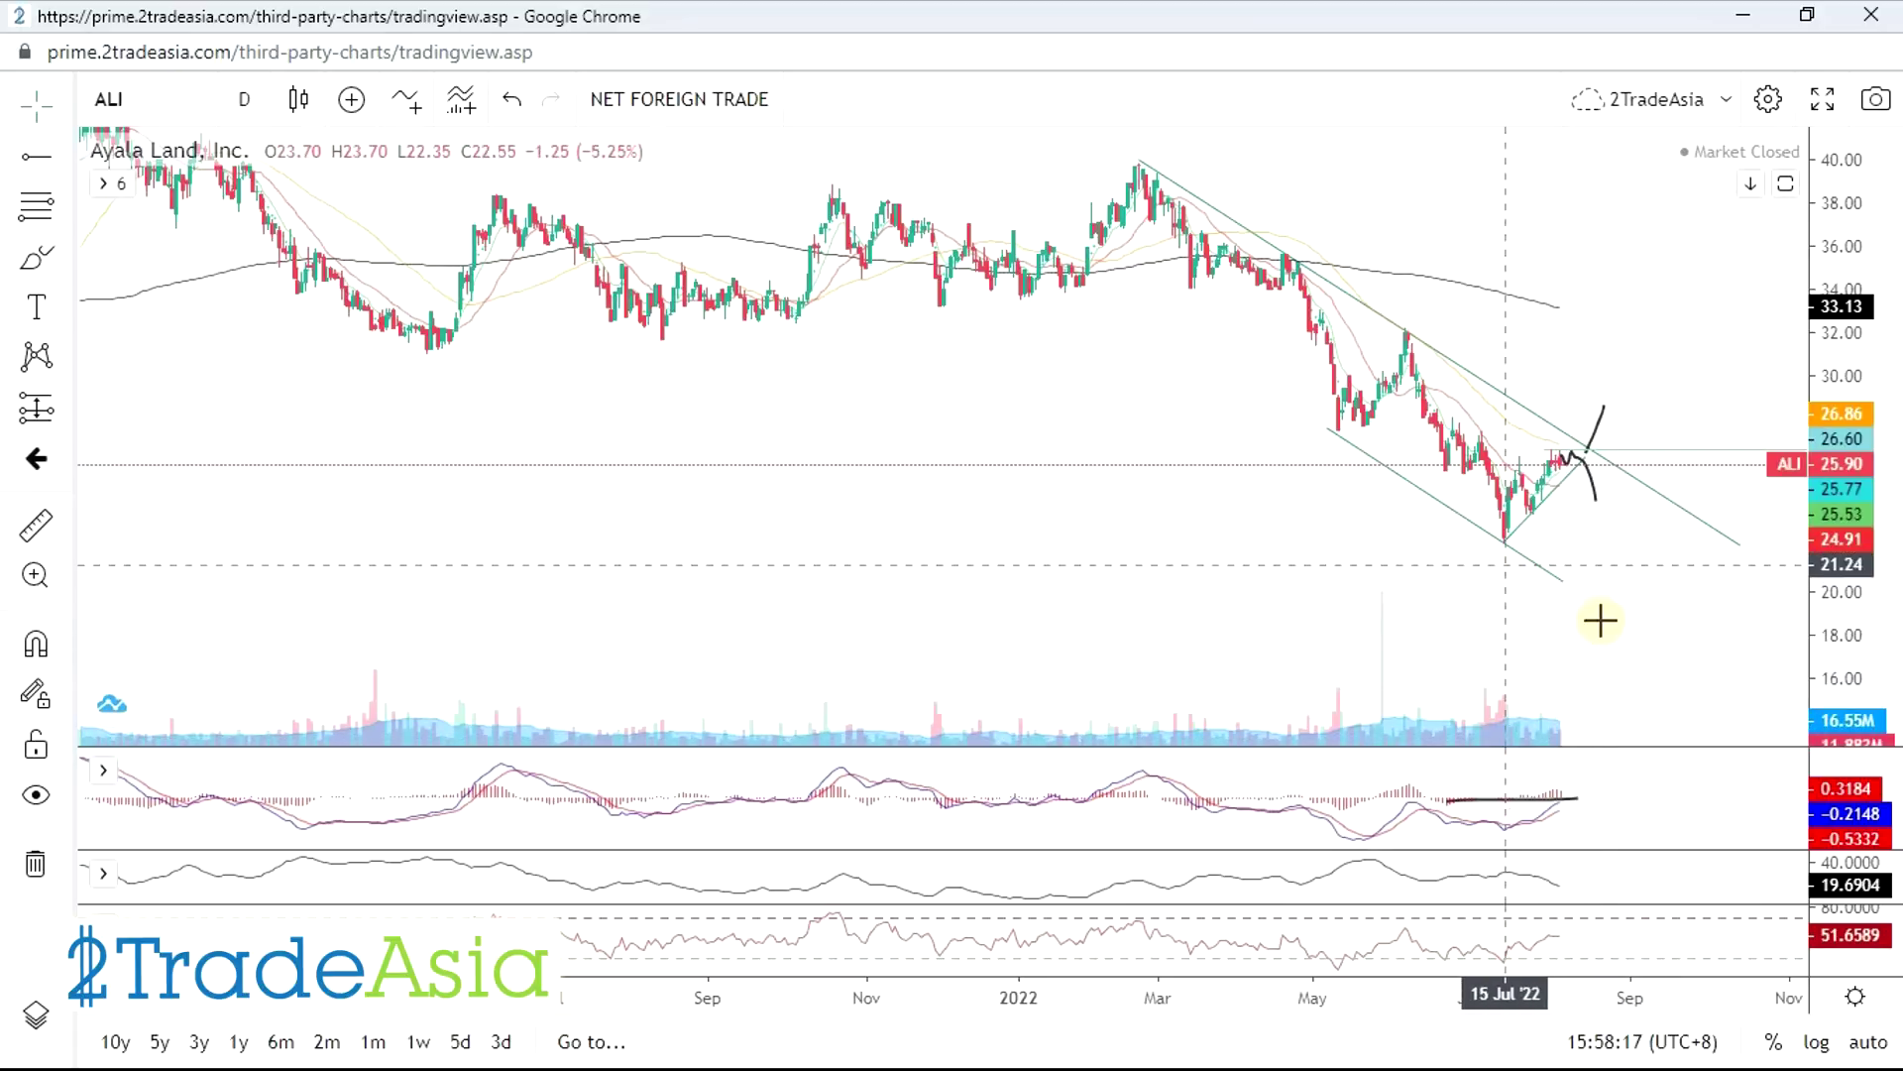
scroll(1636, 615, "up", 1)
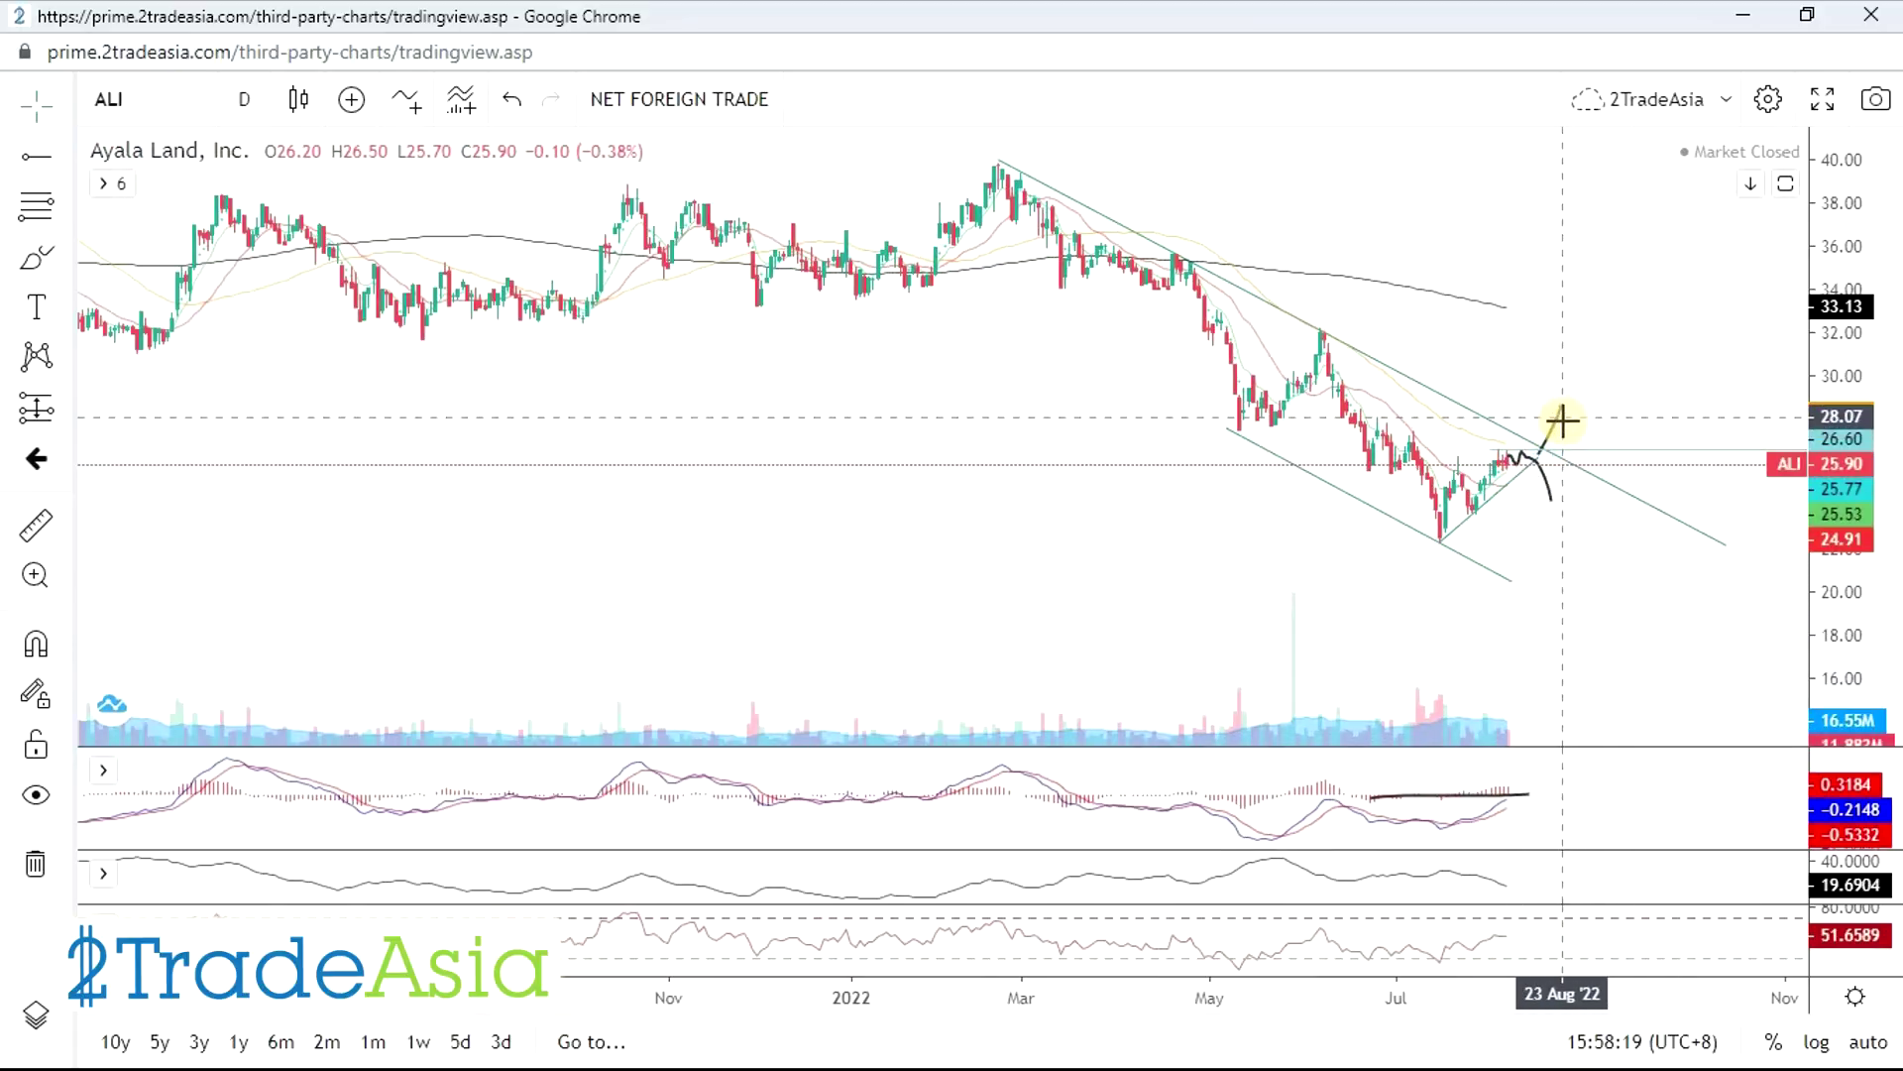
scroll(1645, 616, "up", 1)
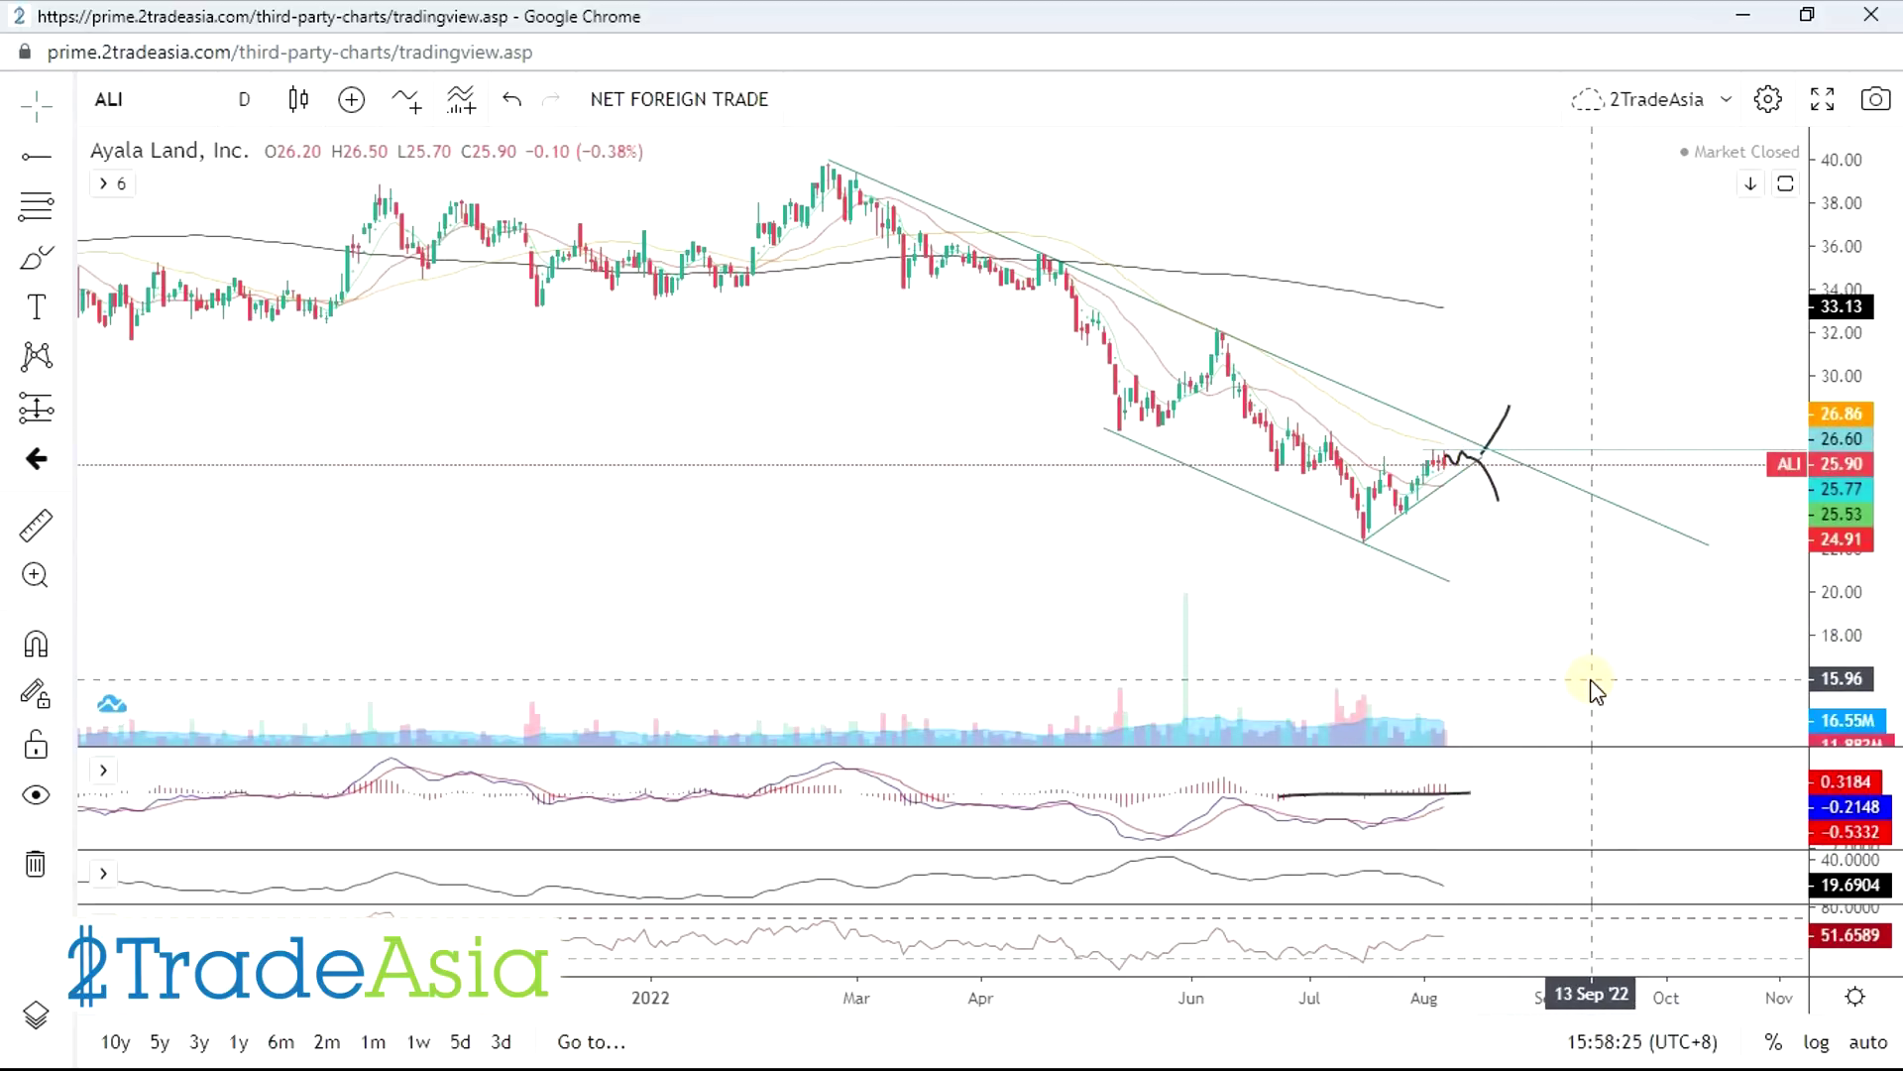
- Switch to the Google Sheets stock table and make the ALI ticker in cell AM12 bold
key("alt+Tab")
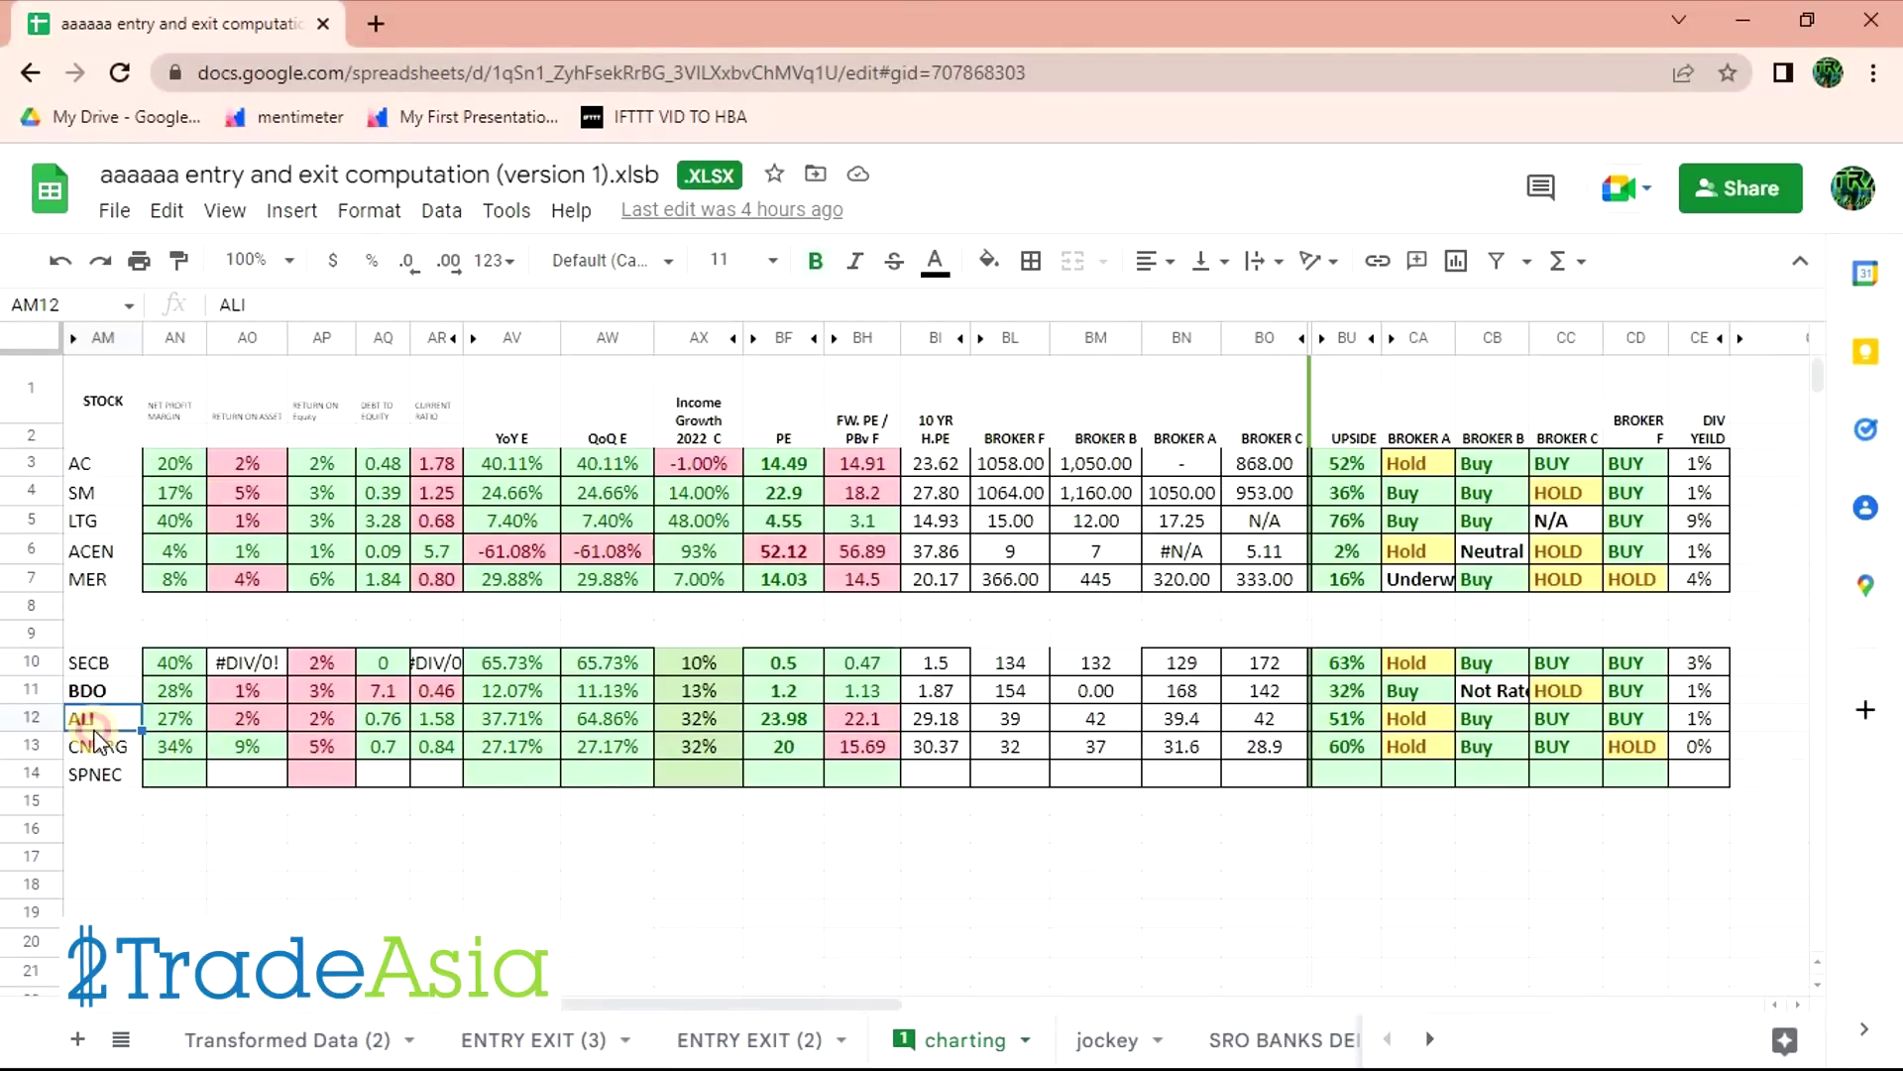
key("ctrl+b")
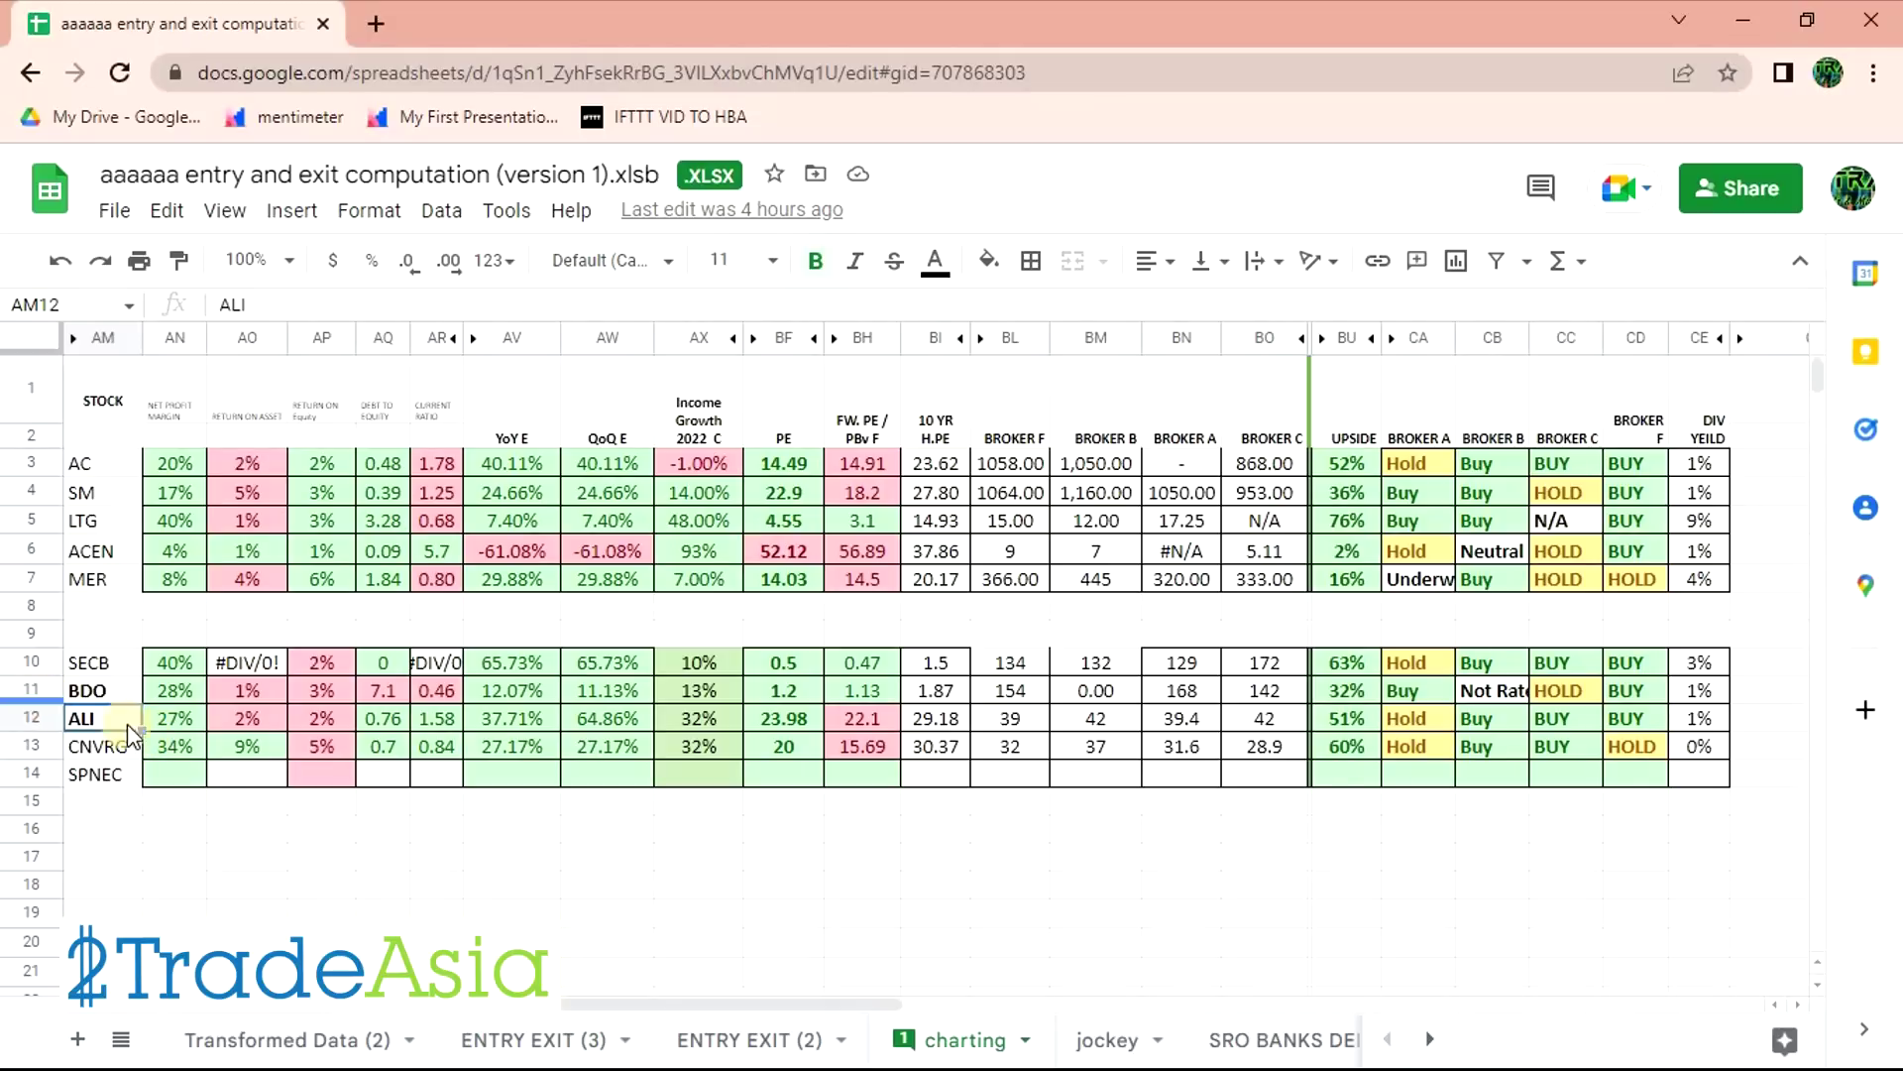
- Review ALI's net profit margin, return, debt-to-equity and current ratio figures in AN12:AR12
left_click(174, 720)
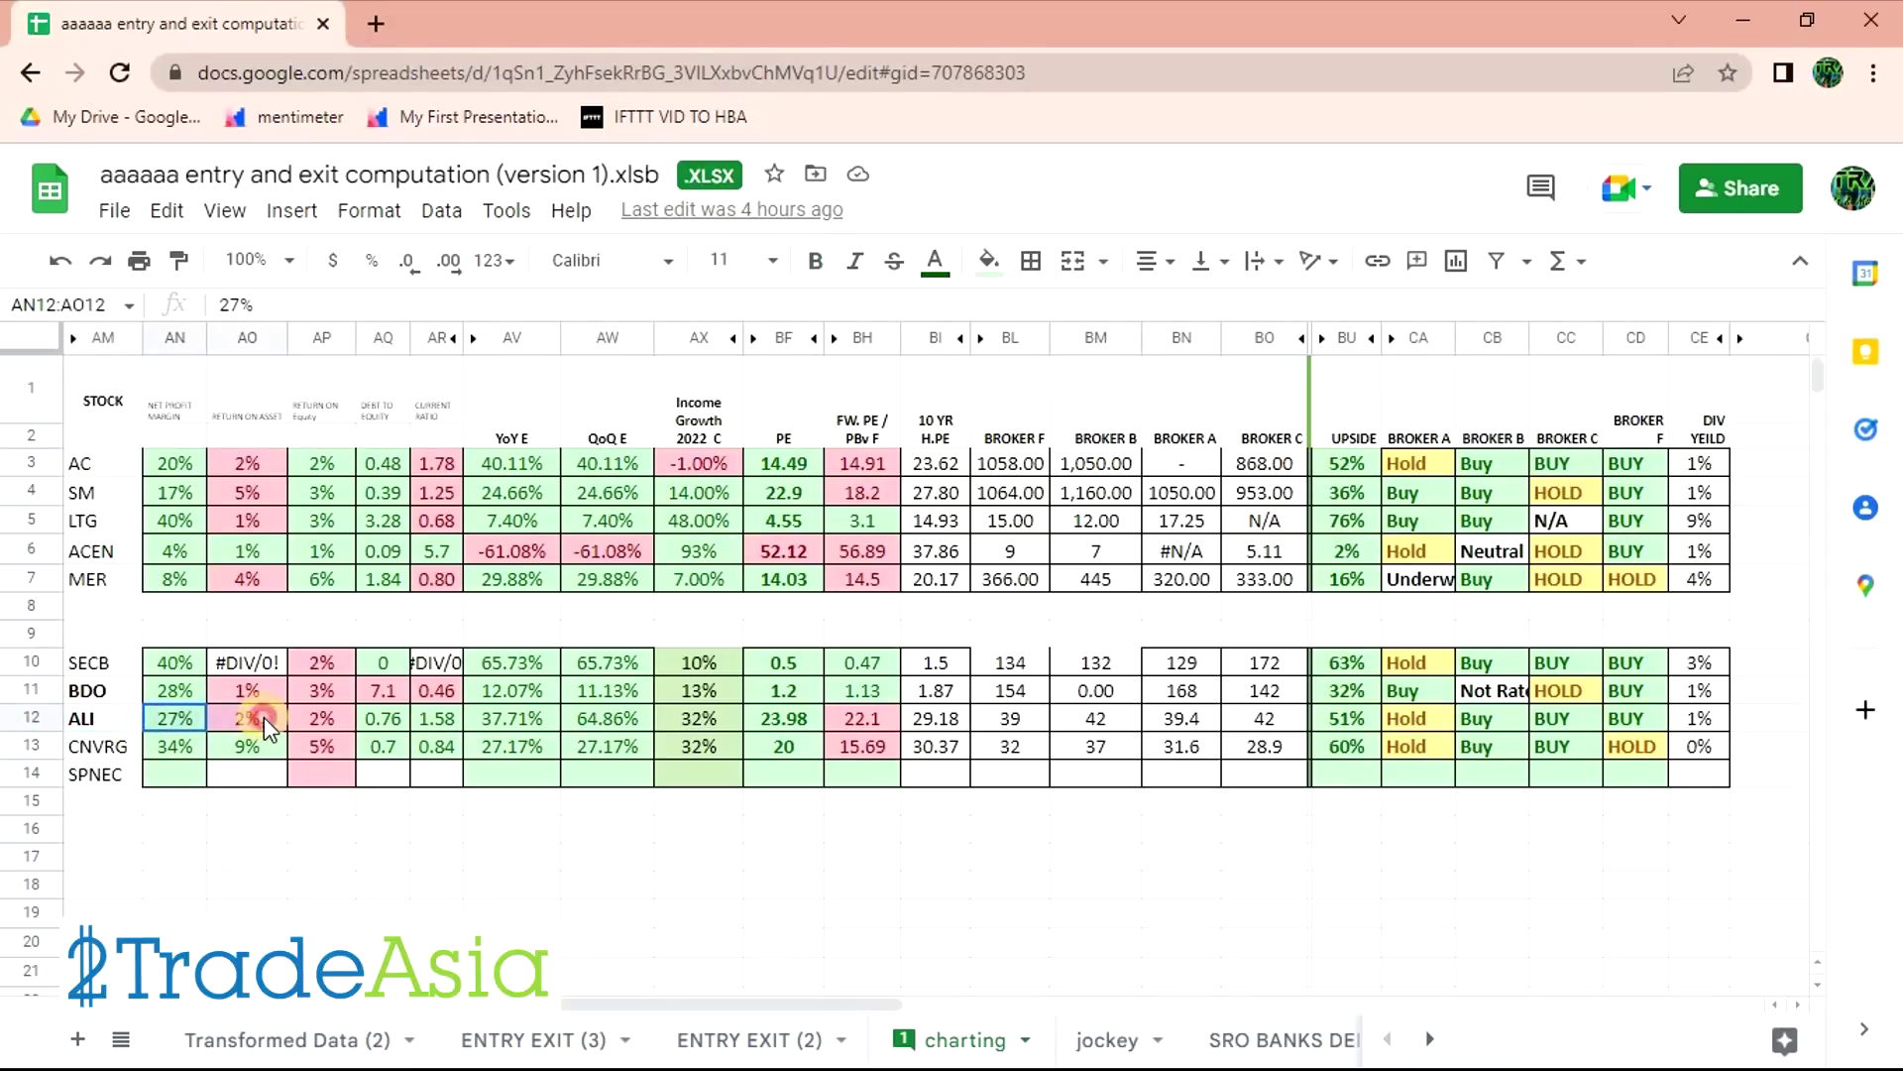
left_click_drag(295, 710, 367, 706)
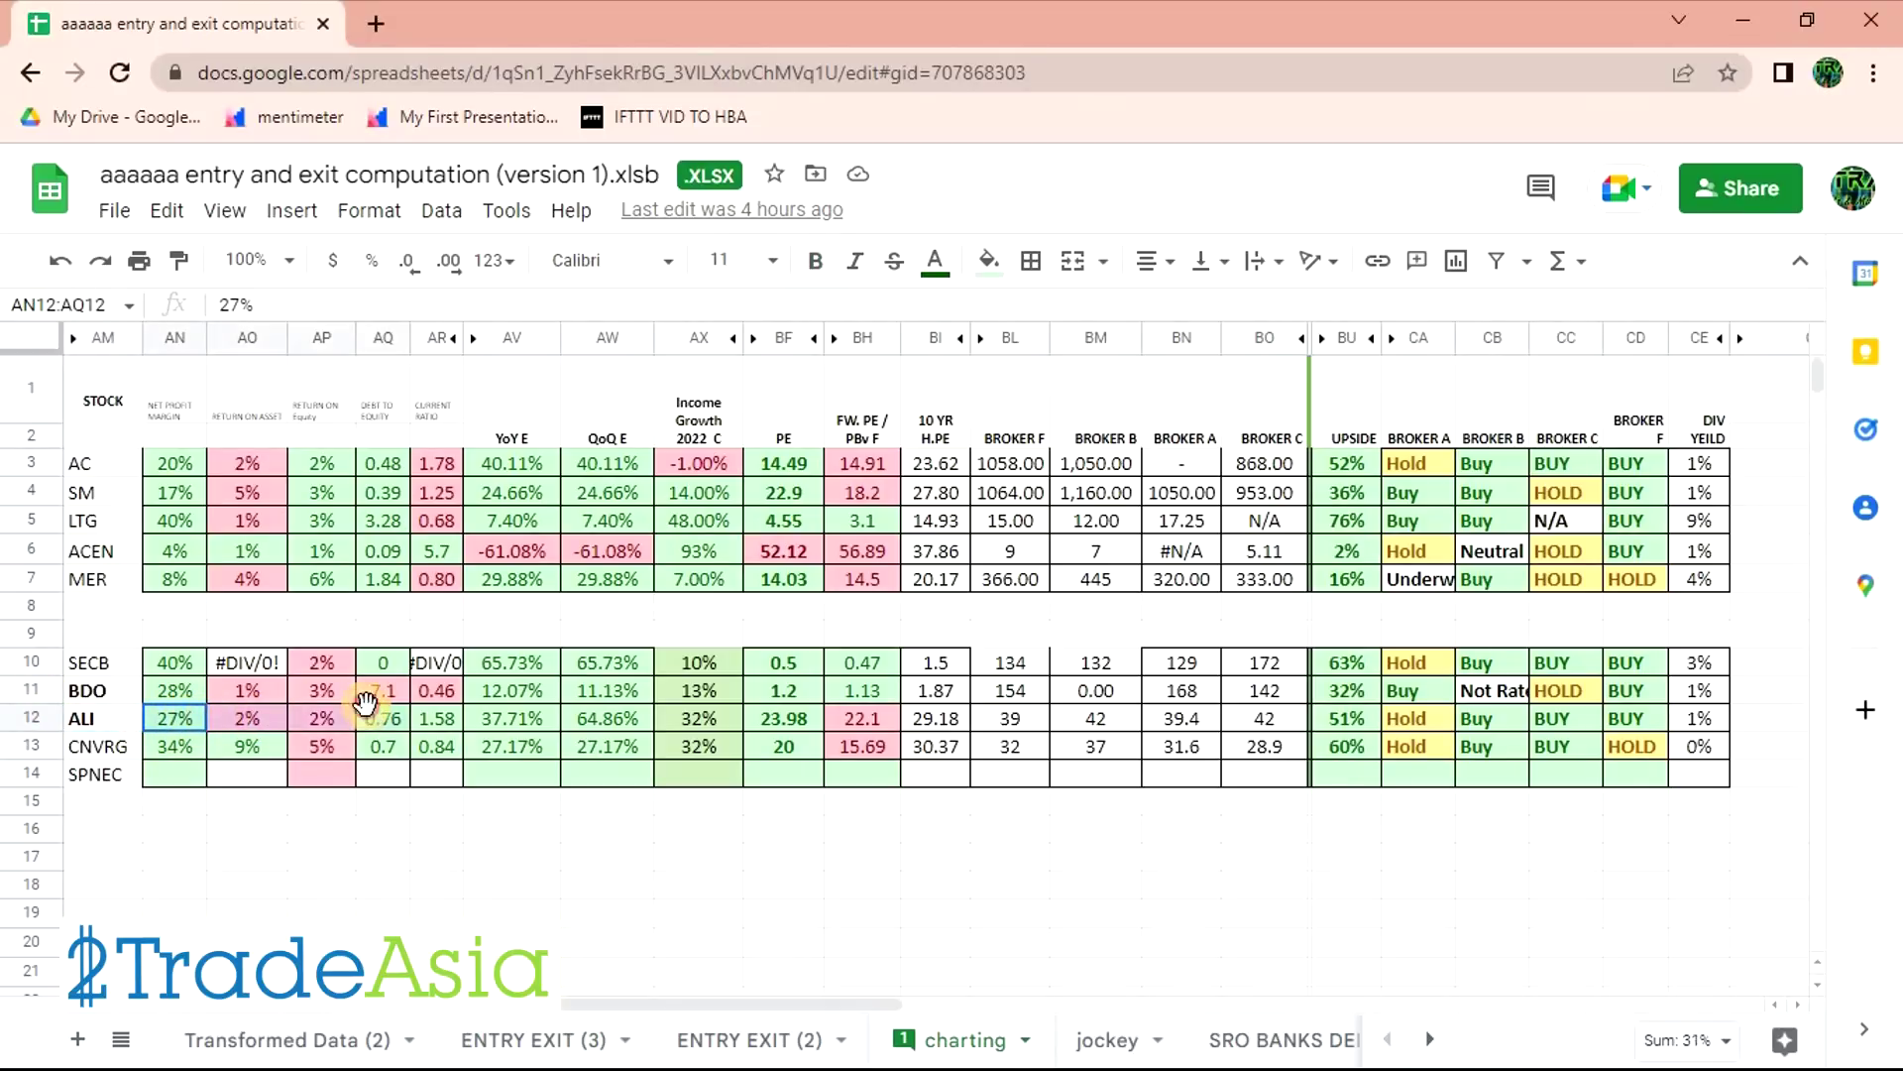
left_click_drag(423, 718, 322, 718)
left_click_drag(188, 719, 414, 724)
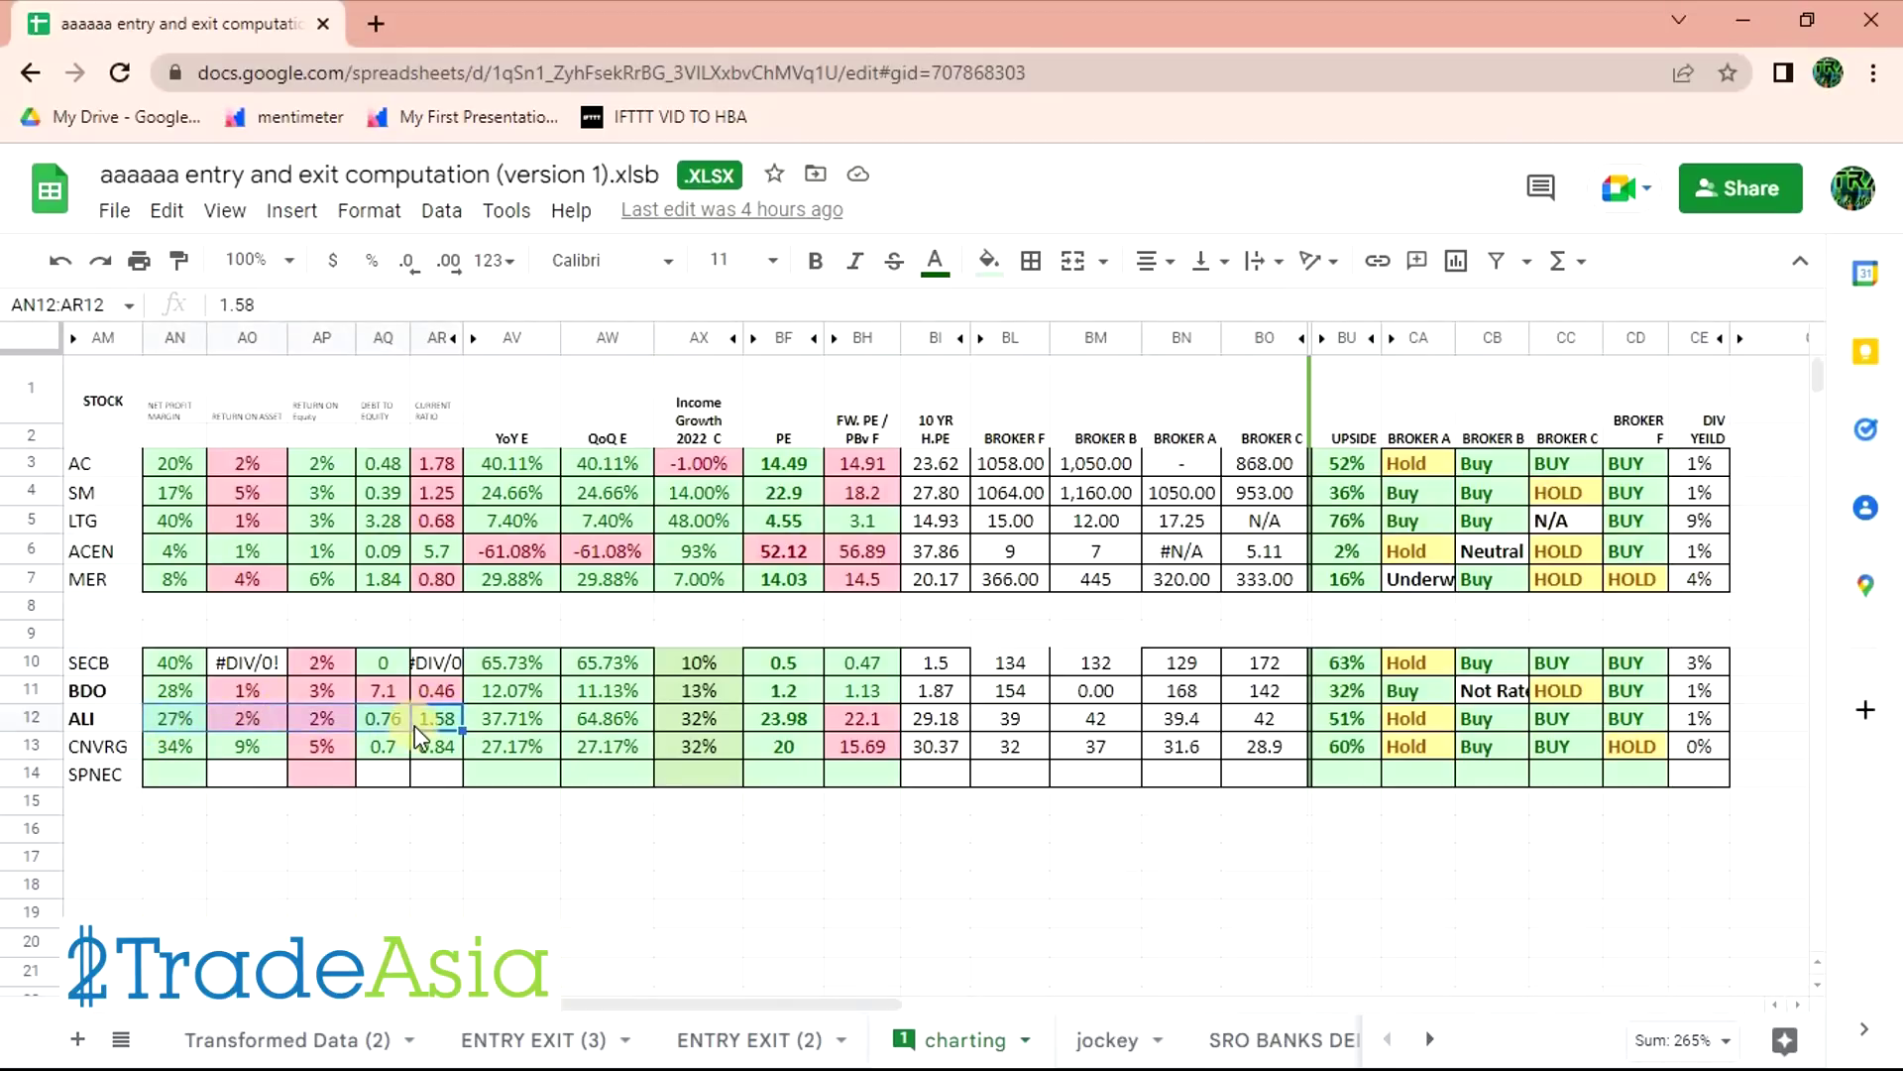
left_click(449, 830)
left_click_drag(168, 731, 433, 733)
- Compare ALI's year-on-year earnings growth with its 2022 income growth and net profit margin in row 12
left_click(514, 721)
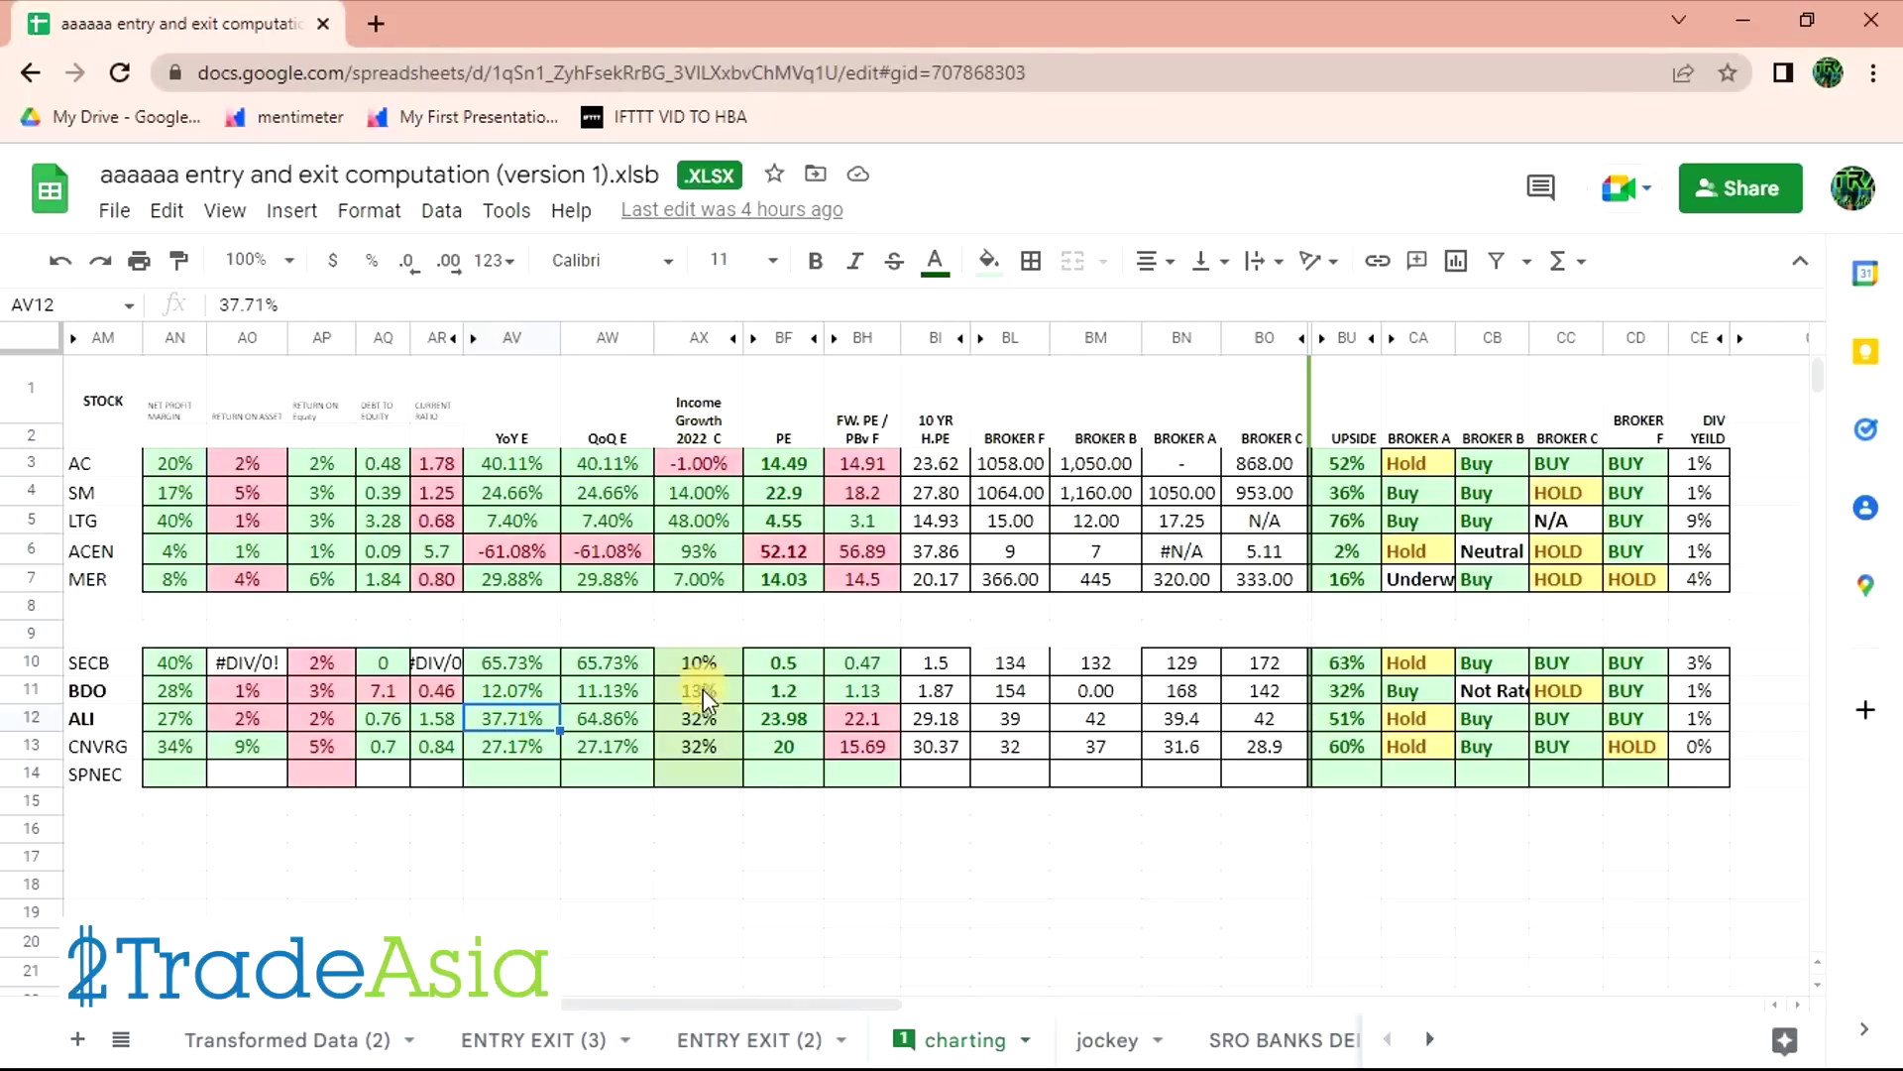
left_click(732, 722)
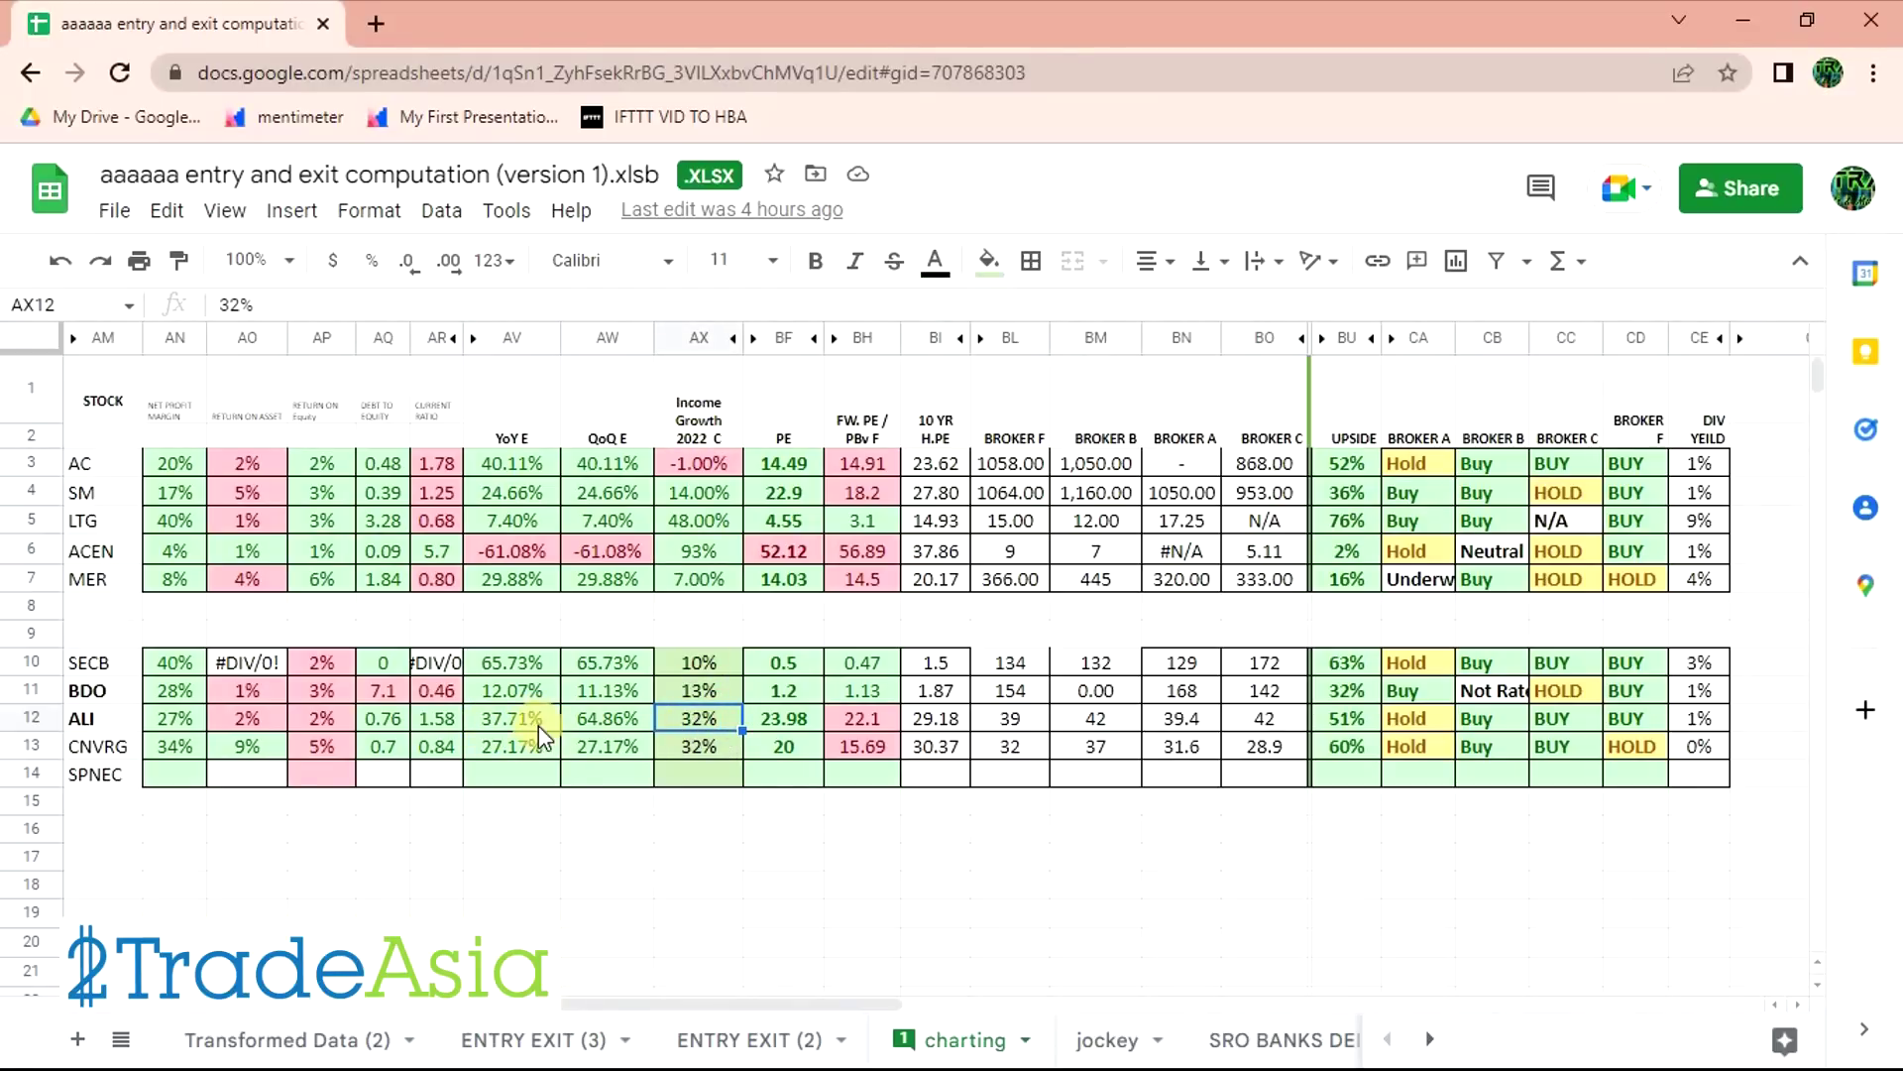
left_click(174, 725)
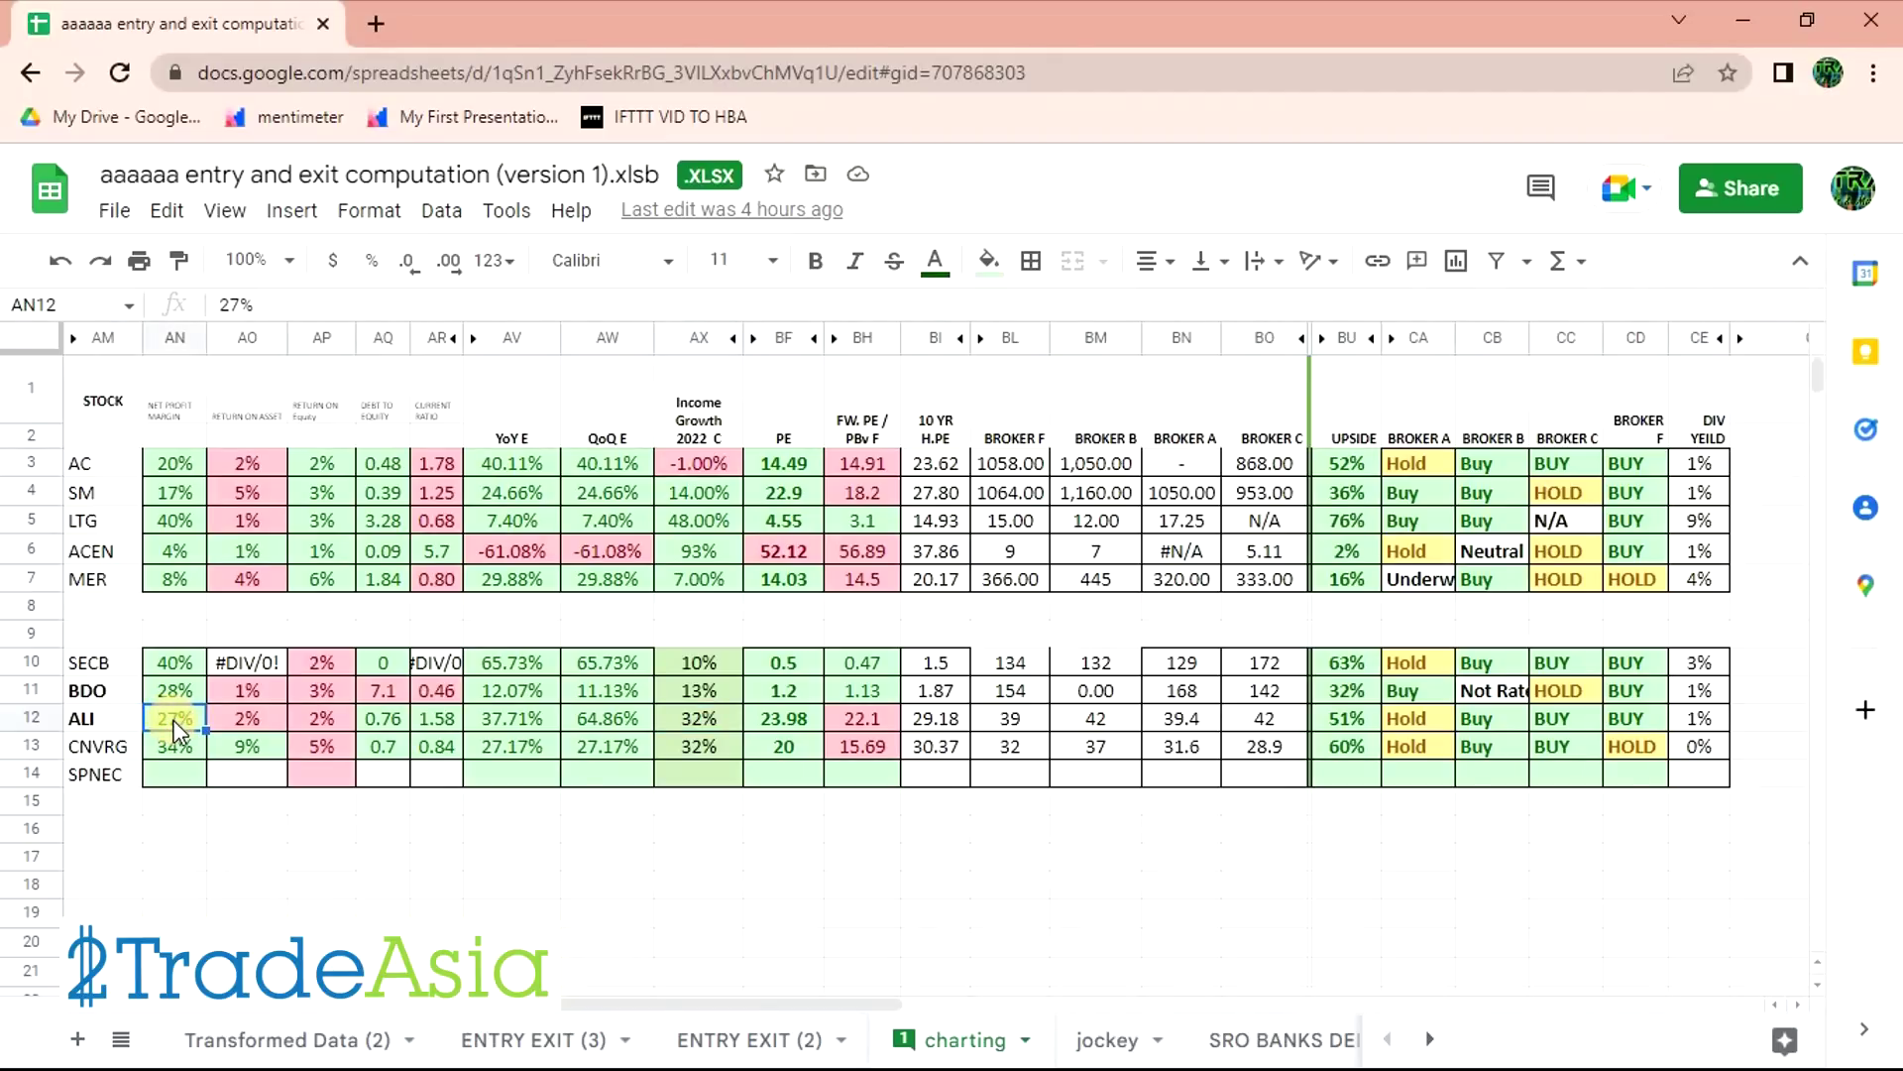
left_click(506, 722)
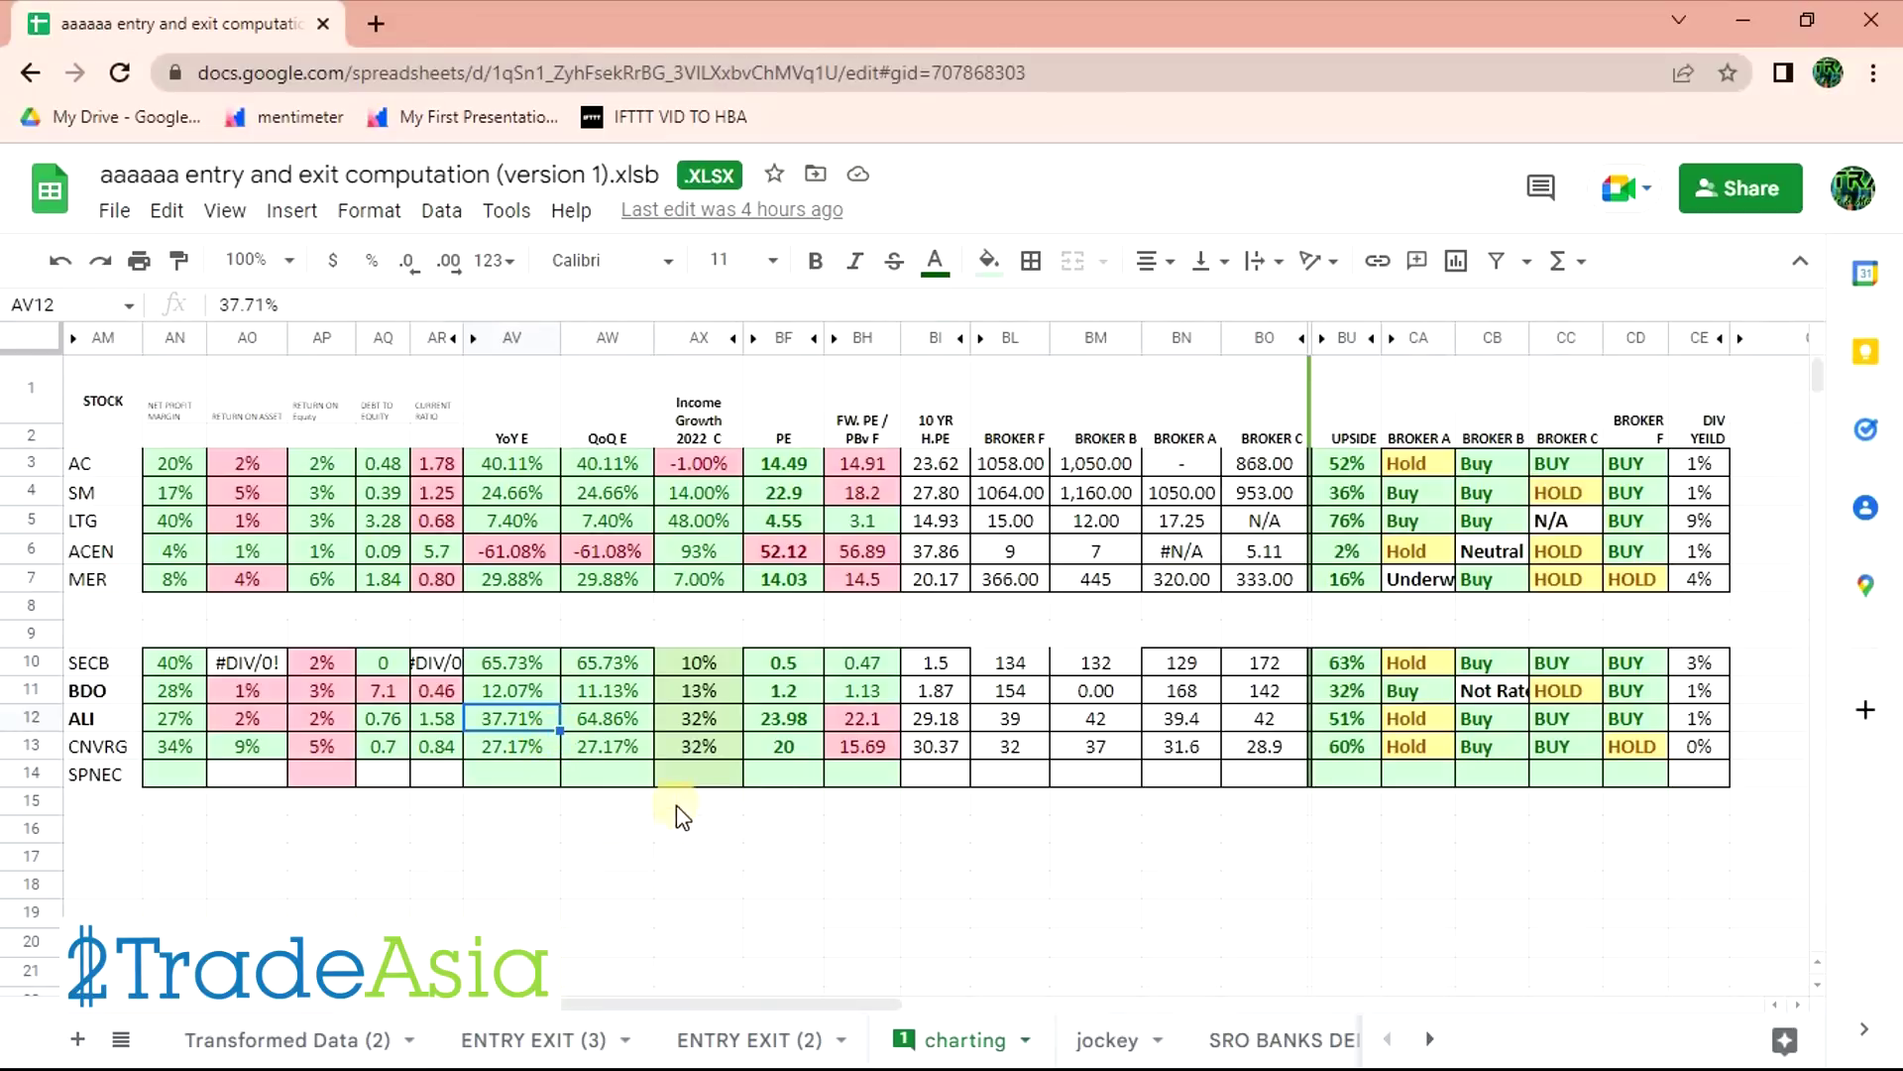
left_click(515, 722)
- Review ALI's current, 10-year and forward PE, its earnings growth, and its Broker F target and upside in row 12
key("alt+Tab")
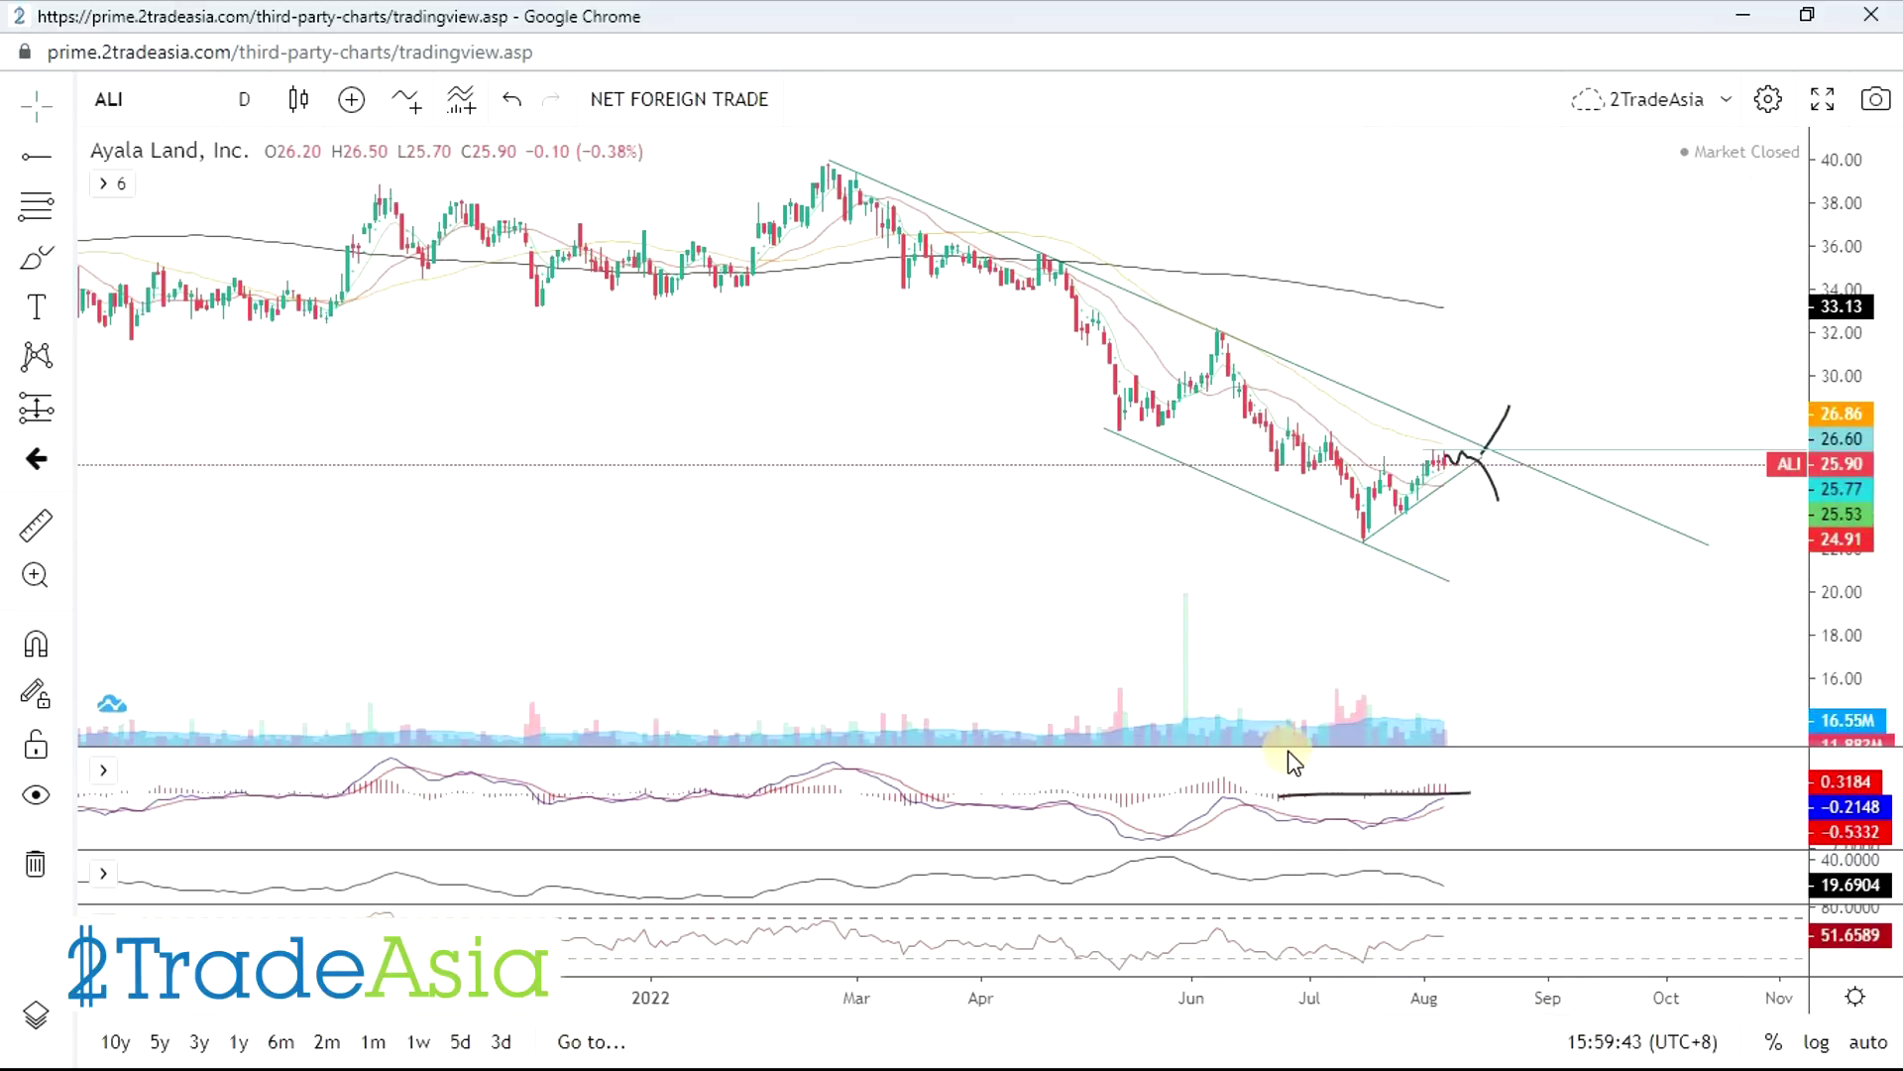
key("alt+Tab")
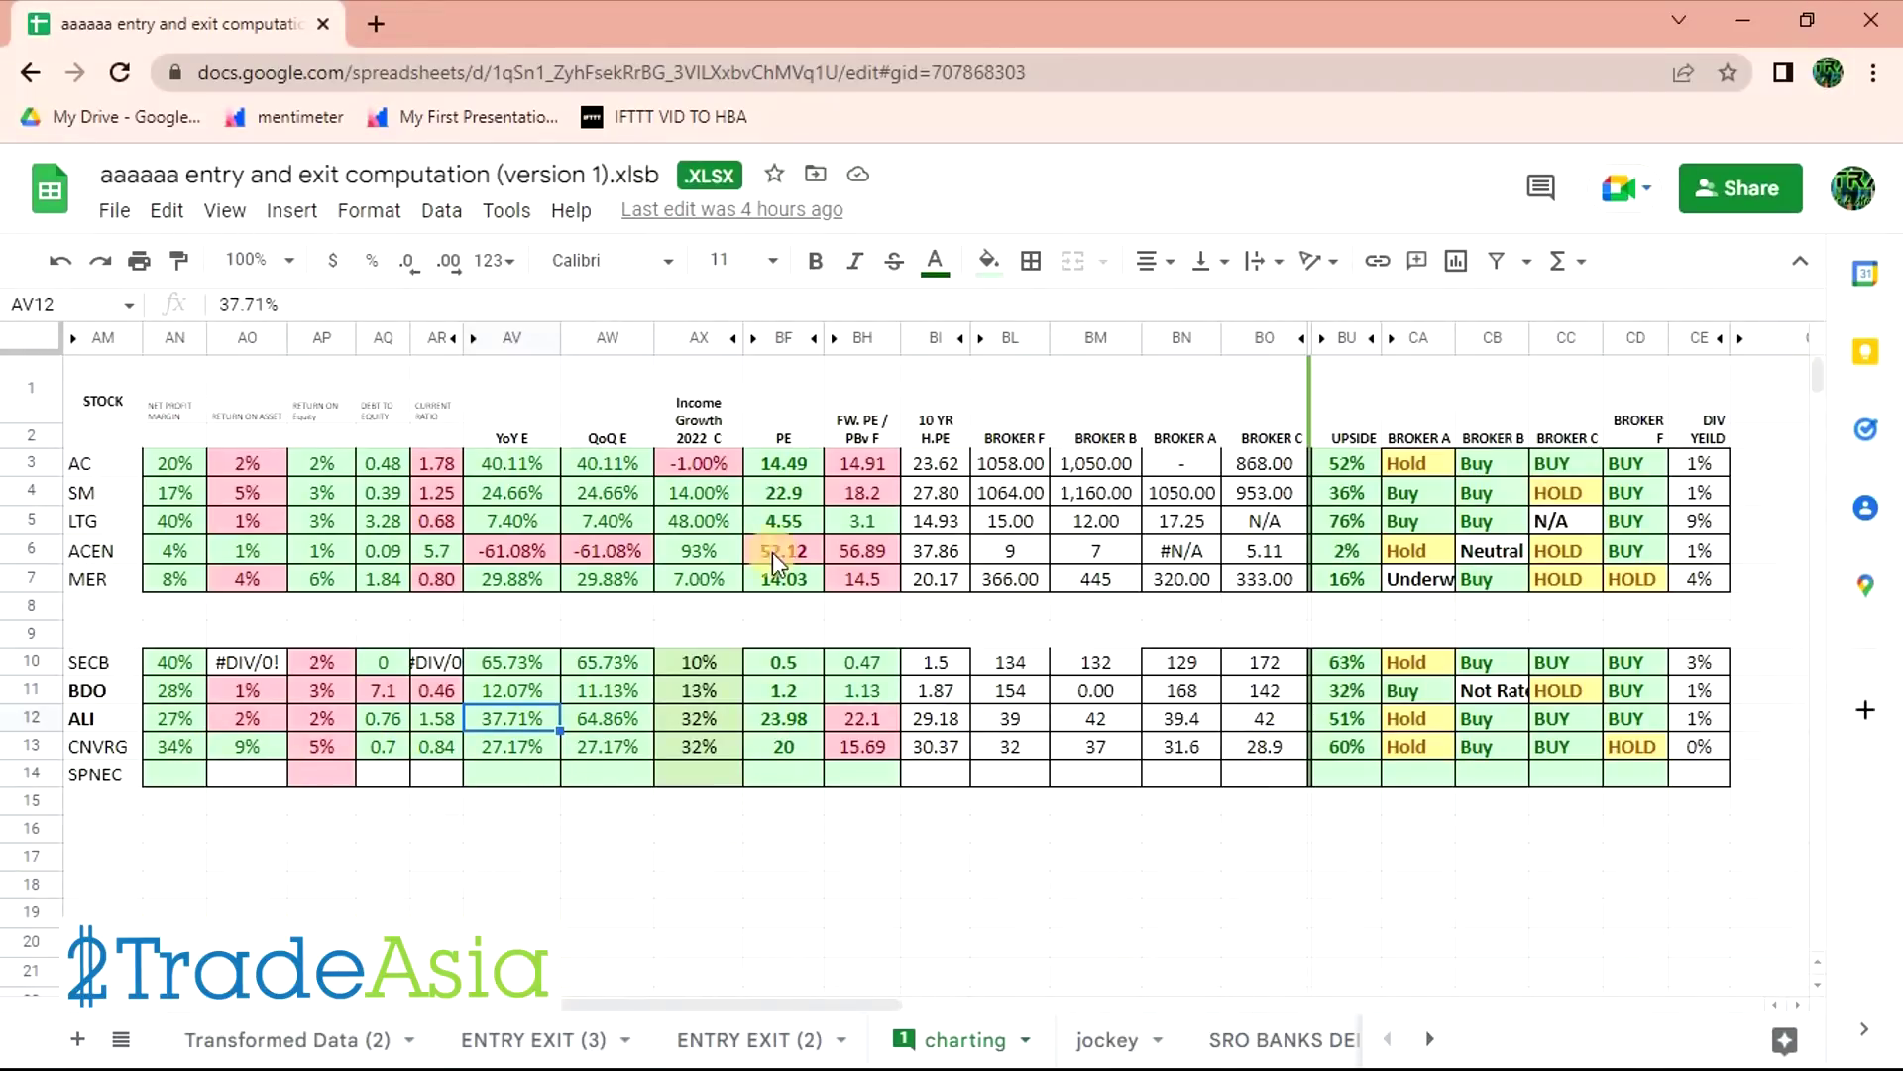
left_click(783, 728)
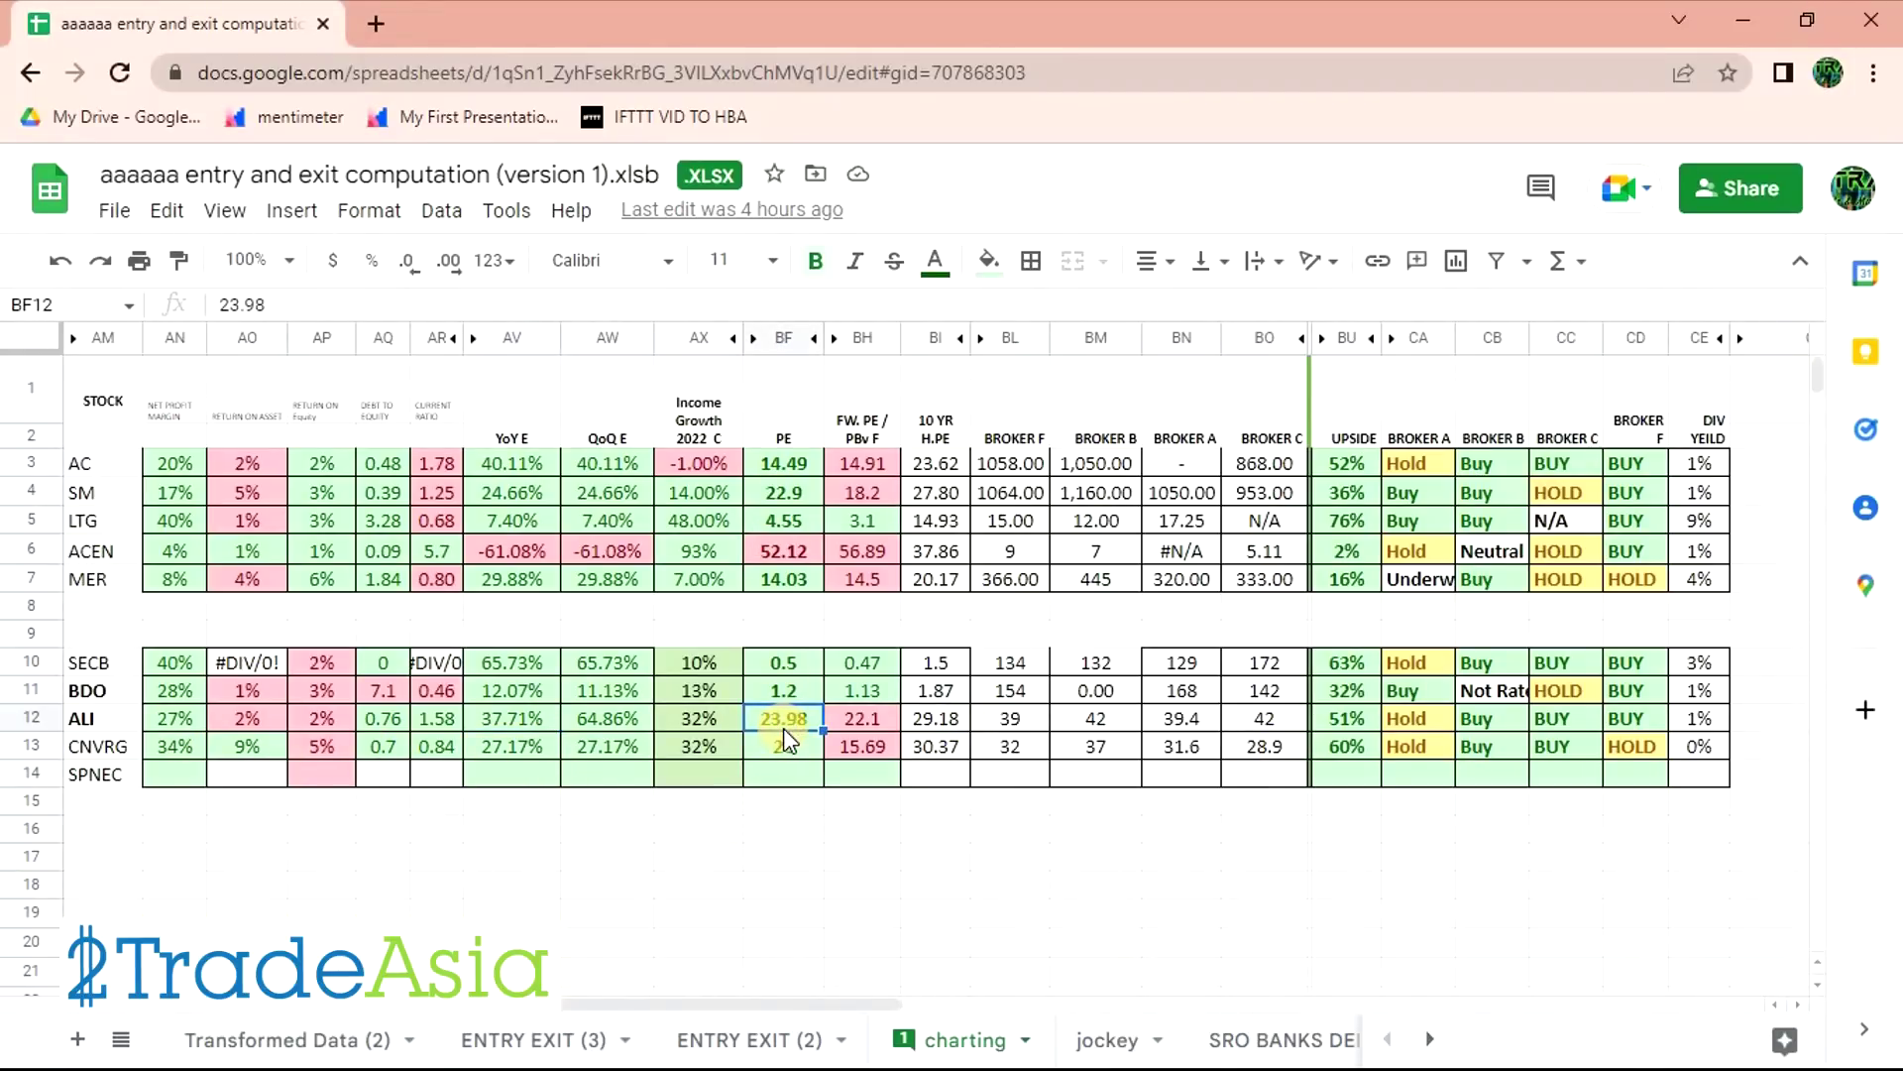
left_click(944, 722)
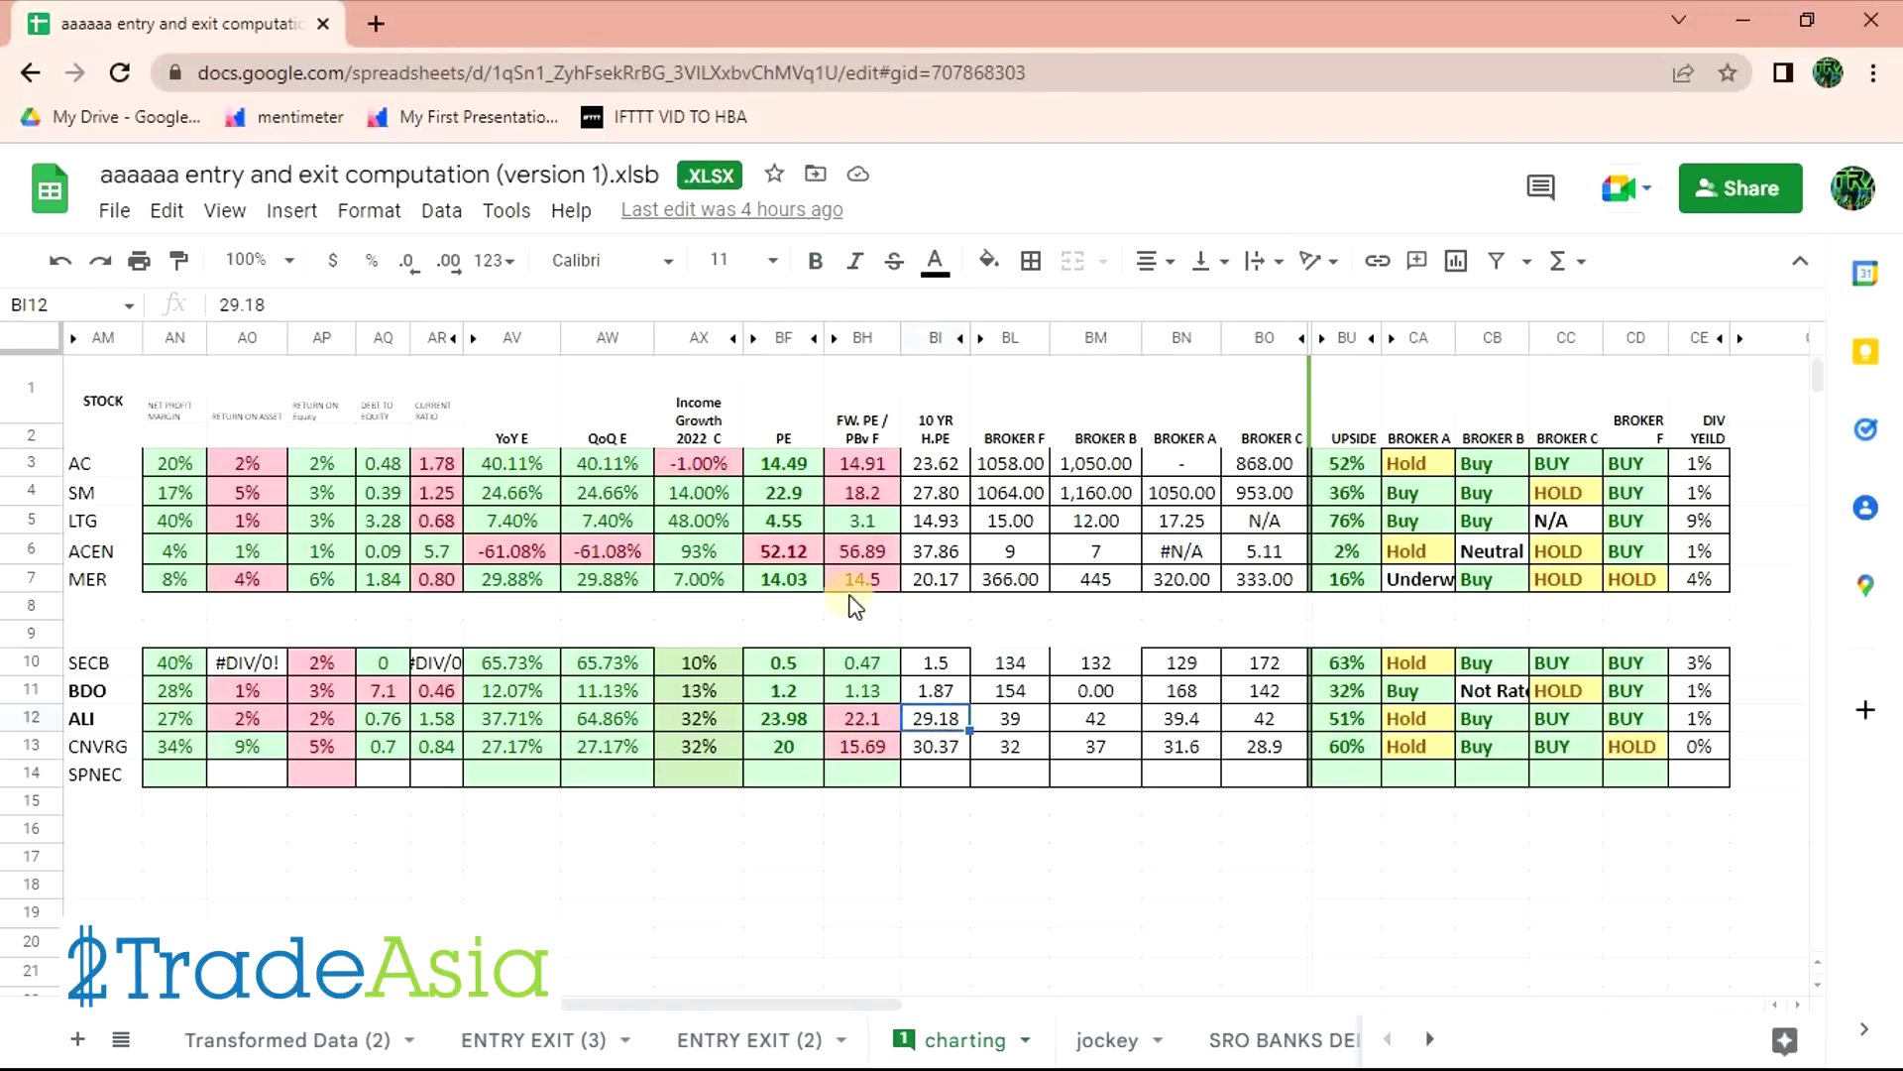
left_click(869, 721)
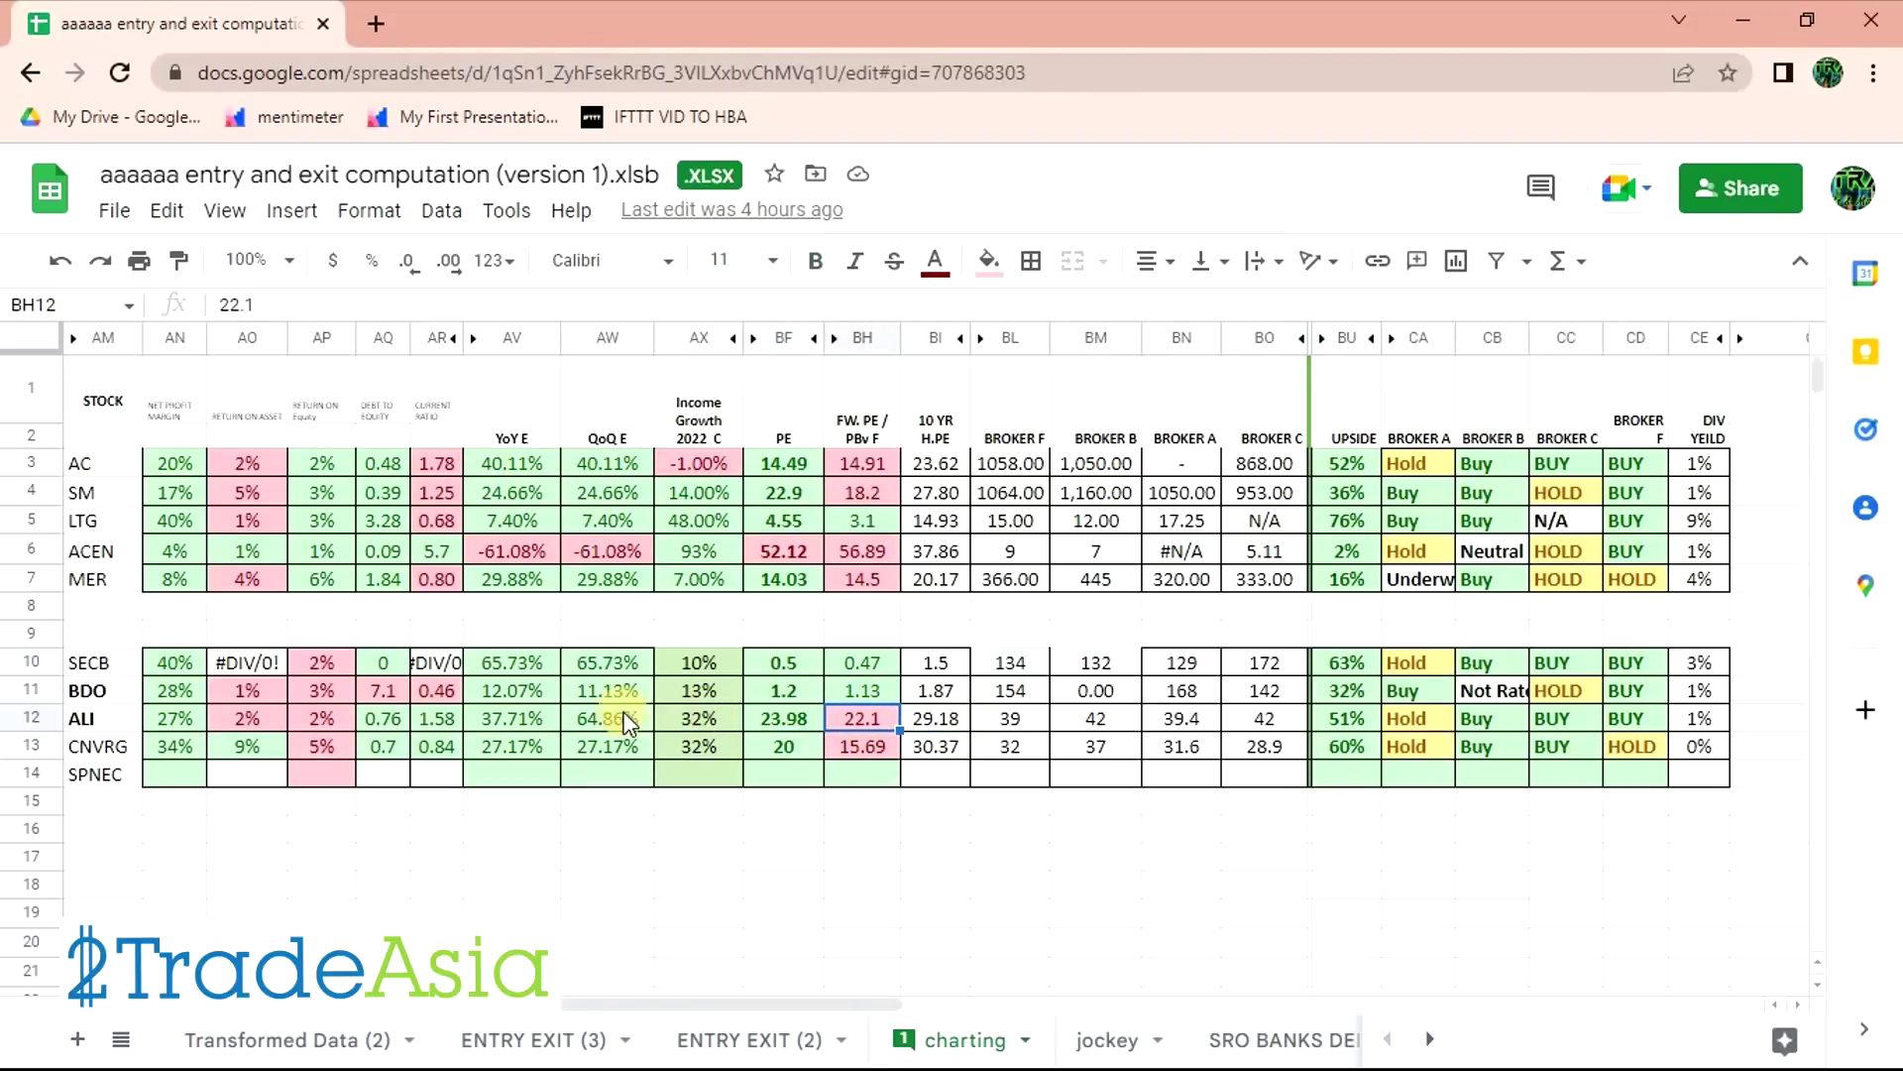
left_click_drag(525, 722, 575, 722)
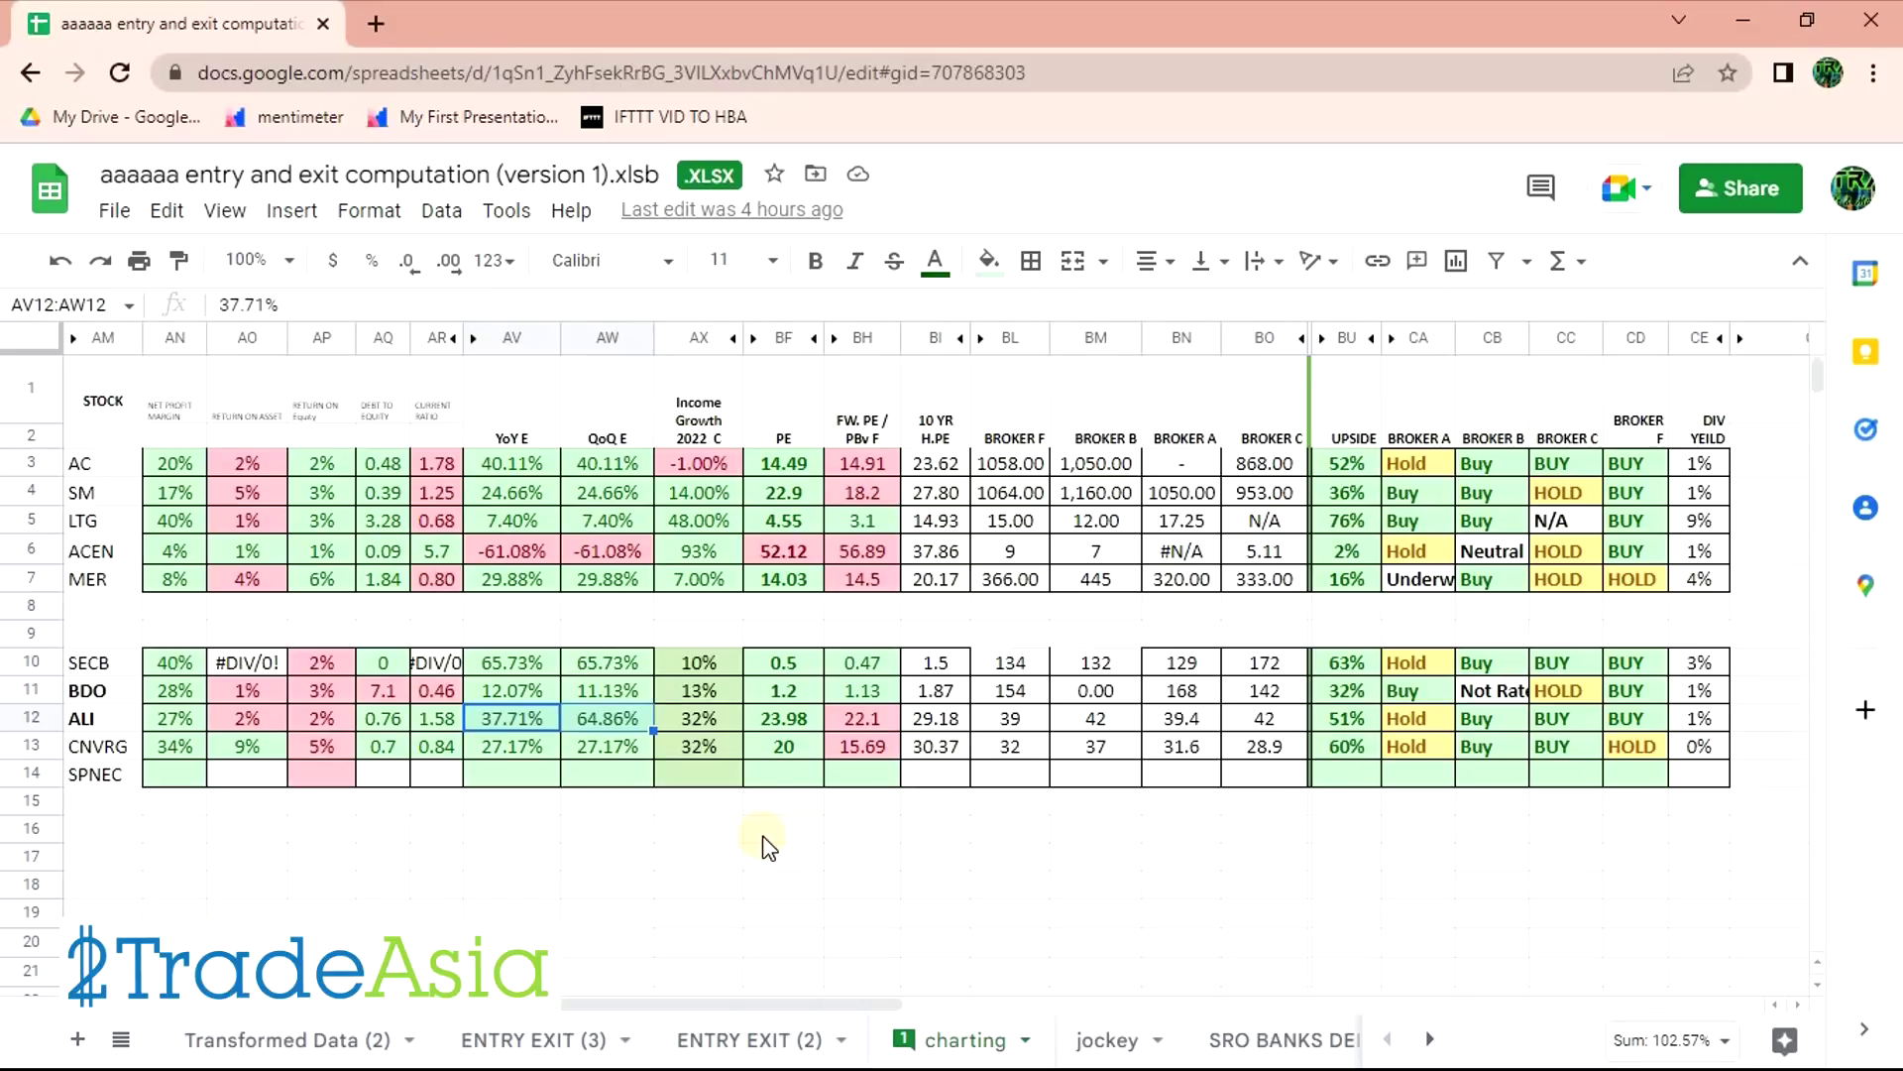
left_click_drag(884, 811, 884, 821)
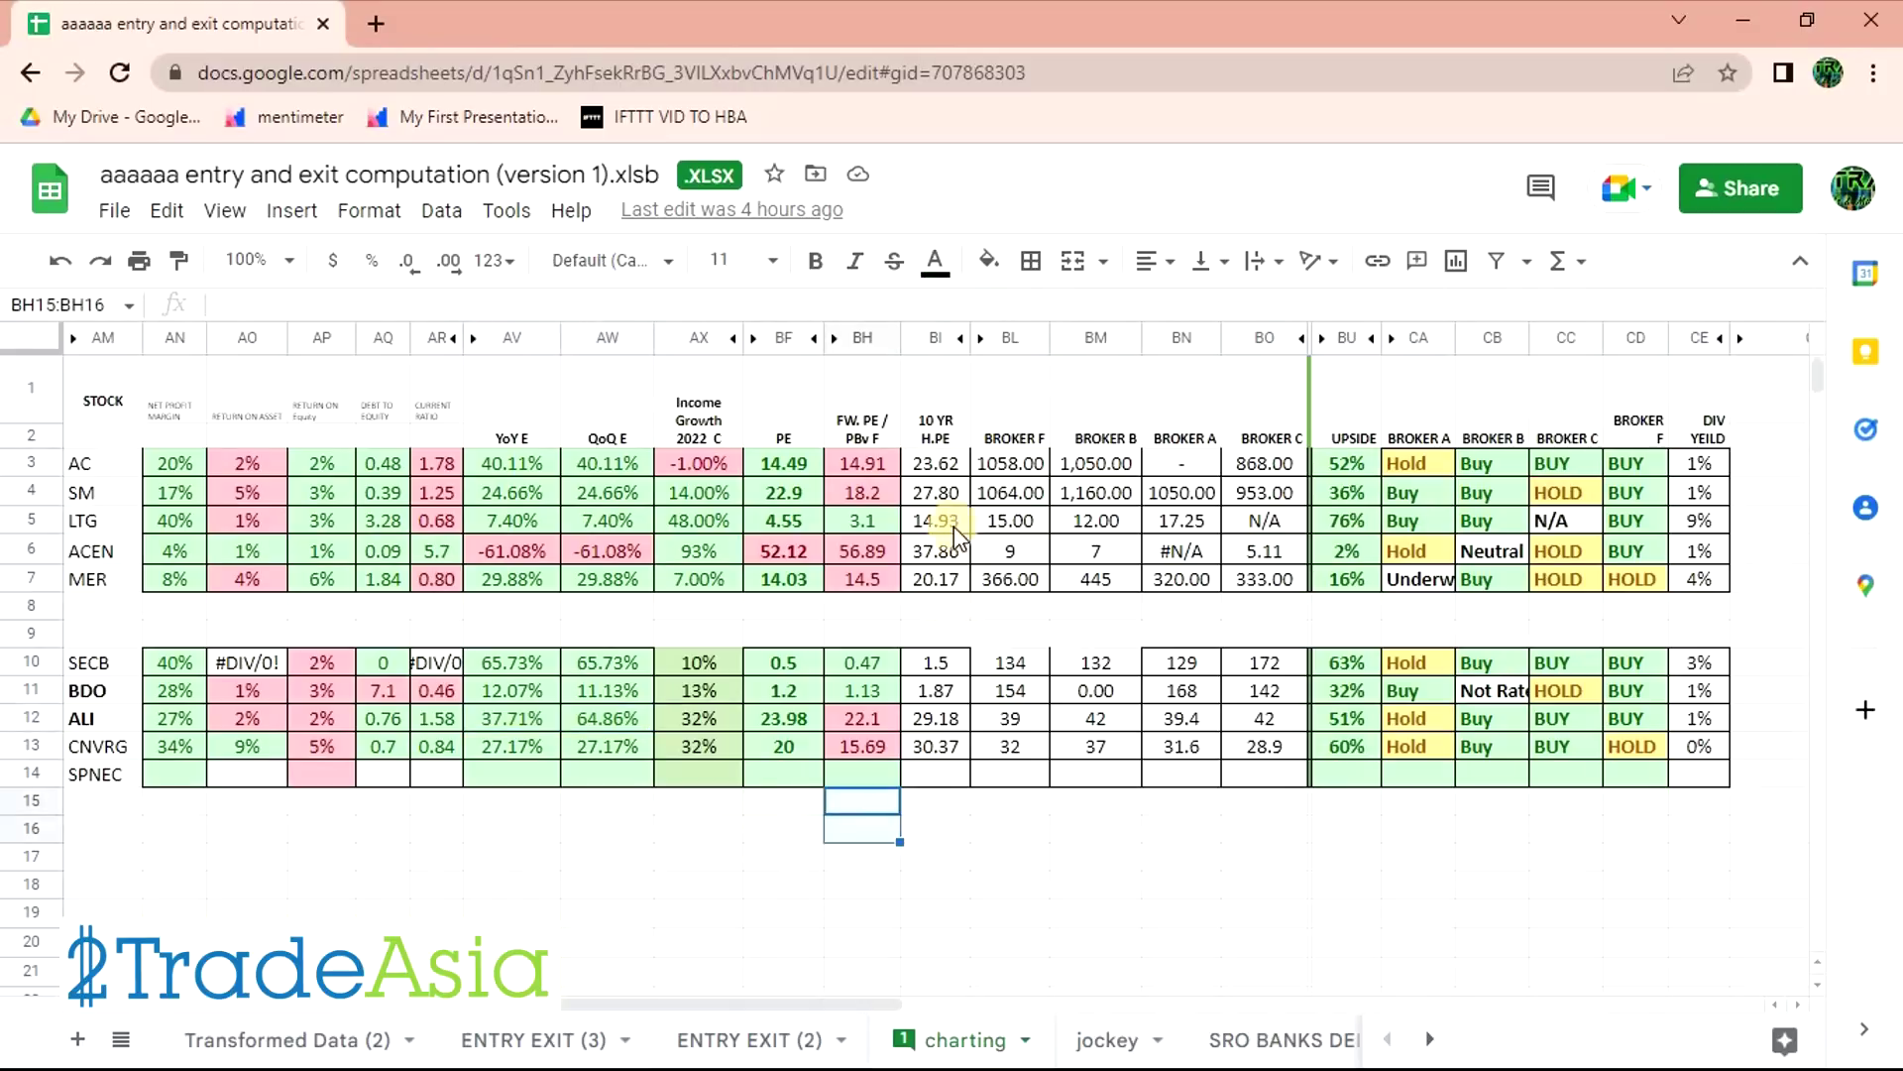
left_click(1016, 717)
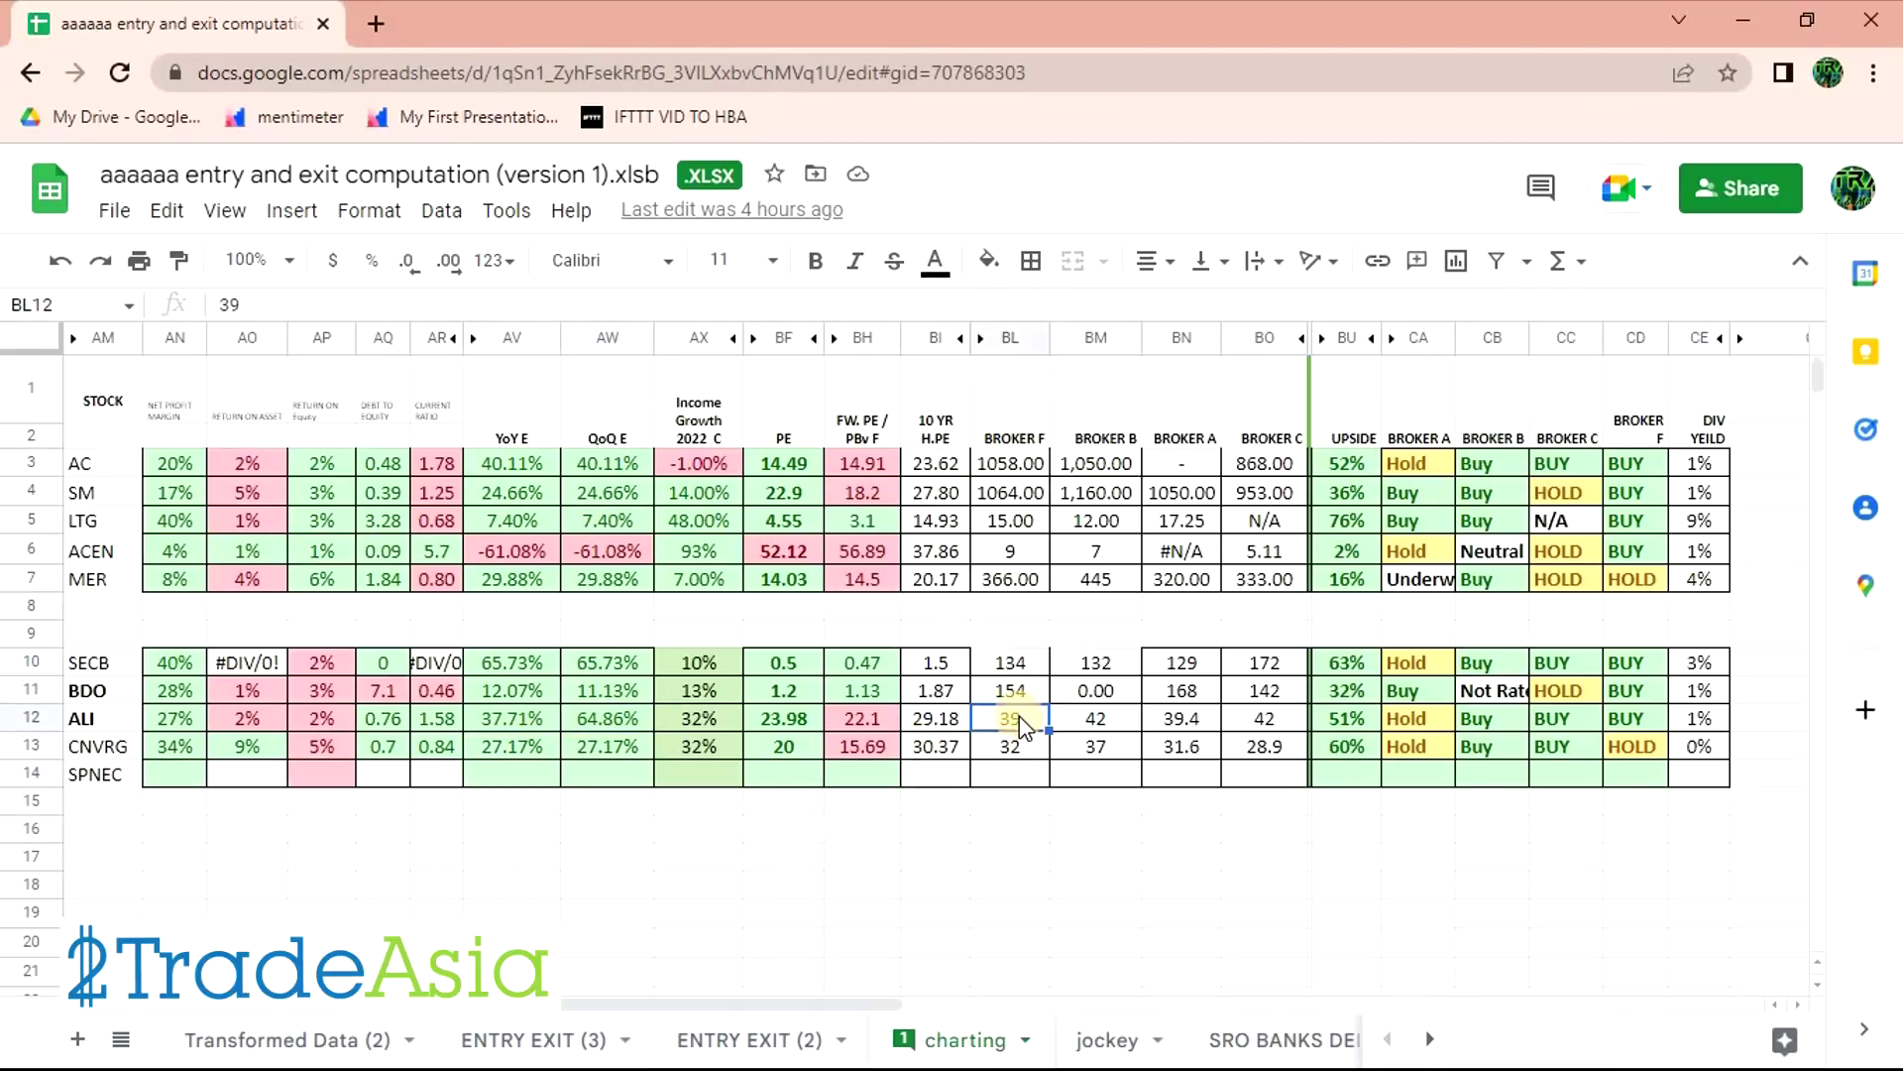
left_click(1341, 732)
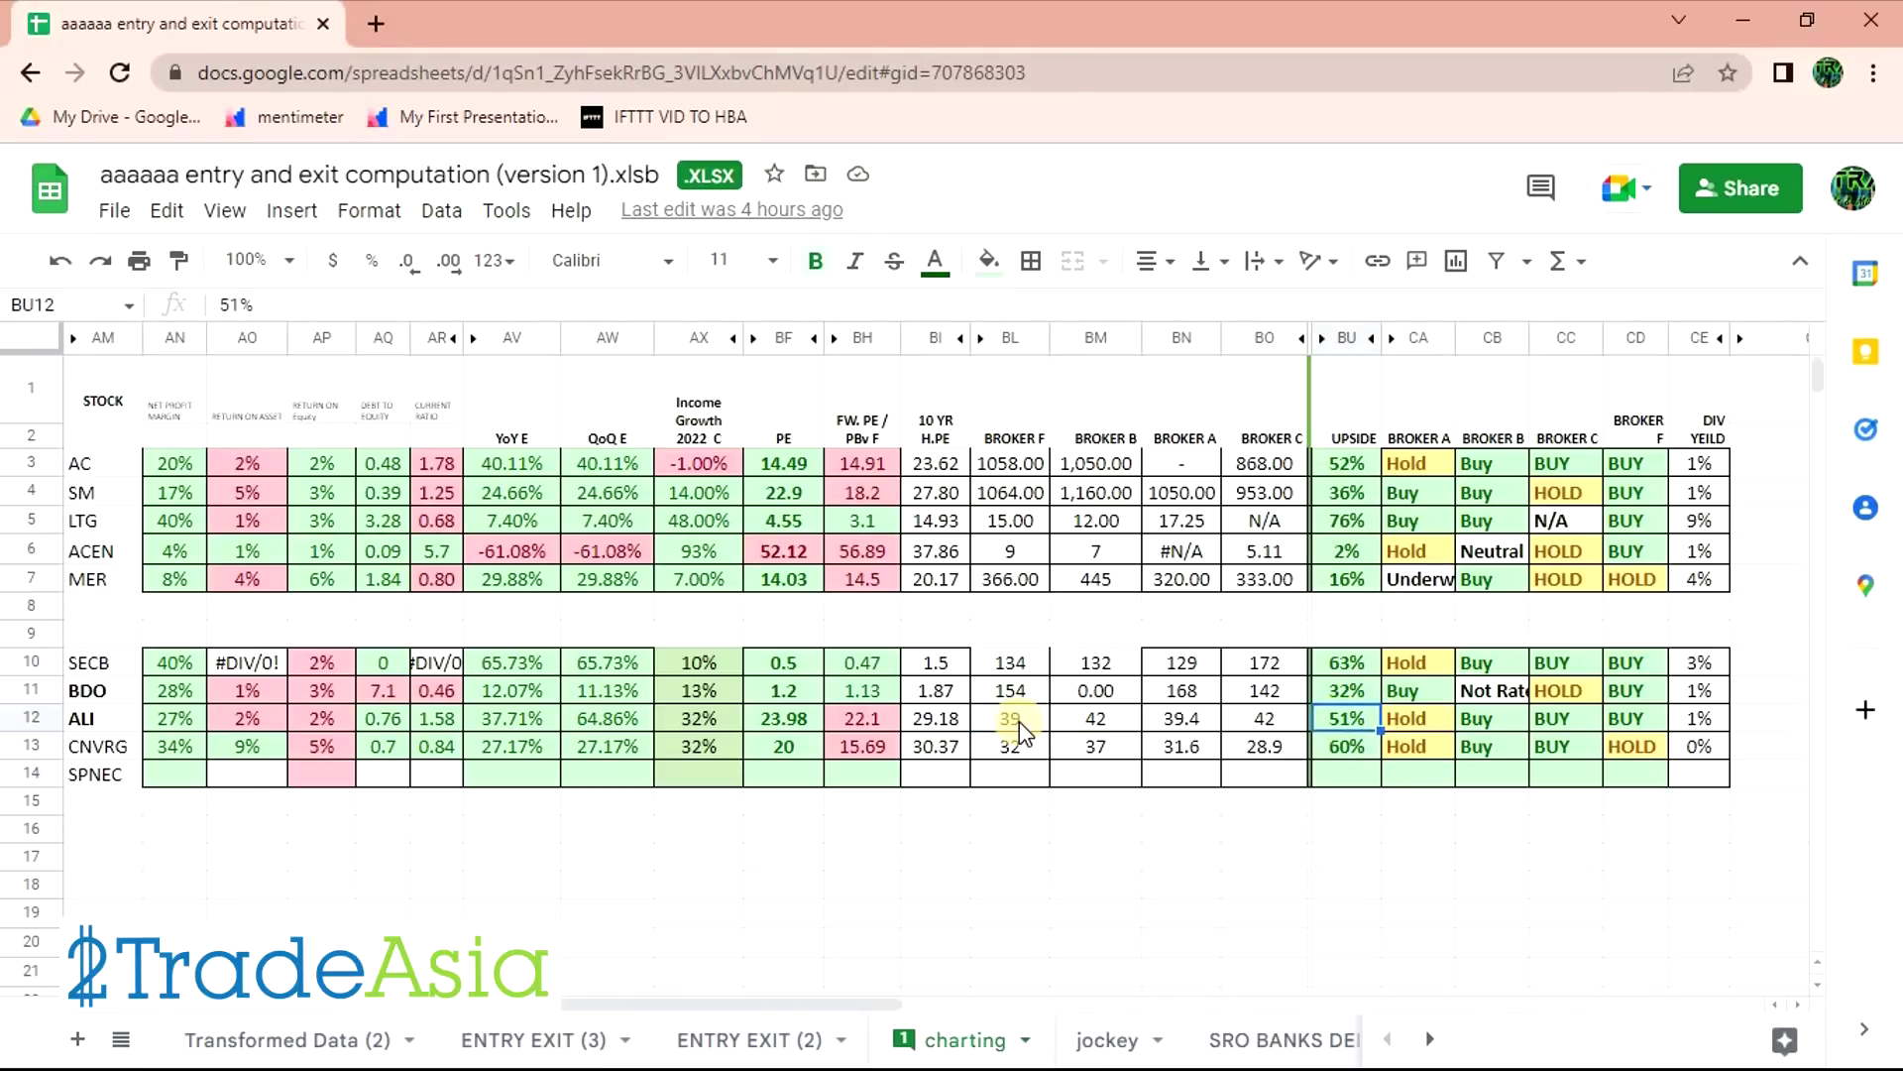
- Switch to the ALI chart and draw a rising trend line from about 26.33 at the September 2020 low, under the 2021 lows, to about September 2022
key("alt+Tab")
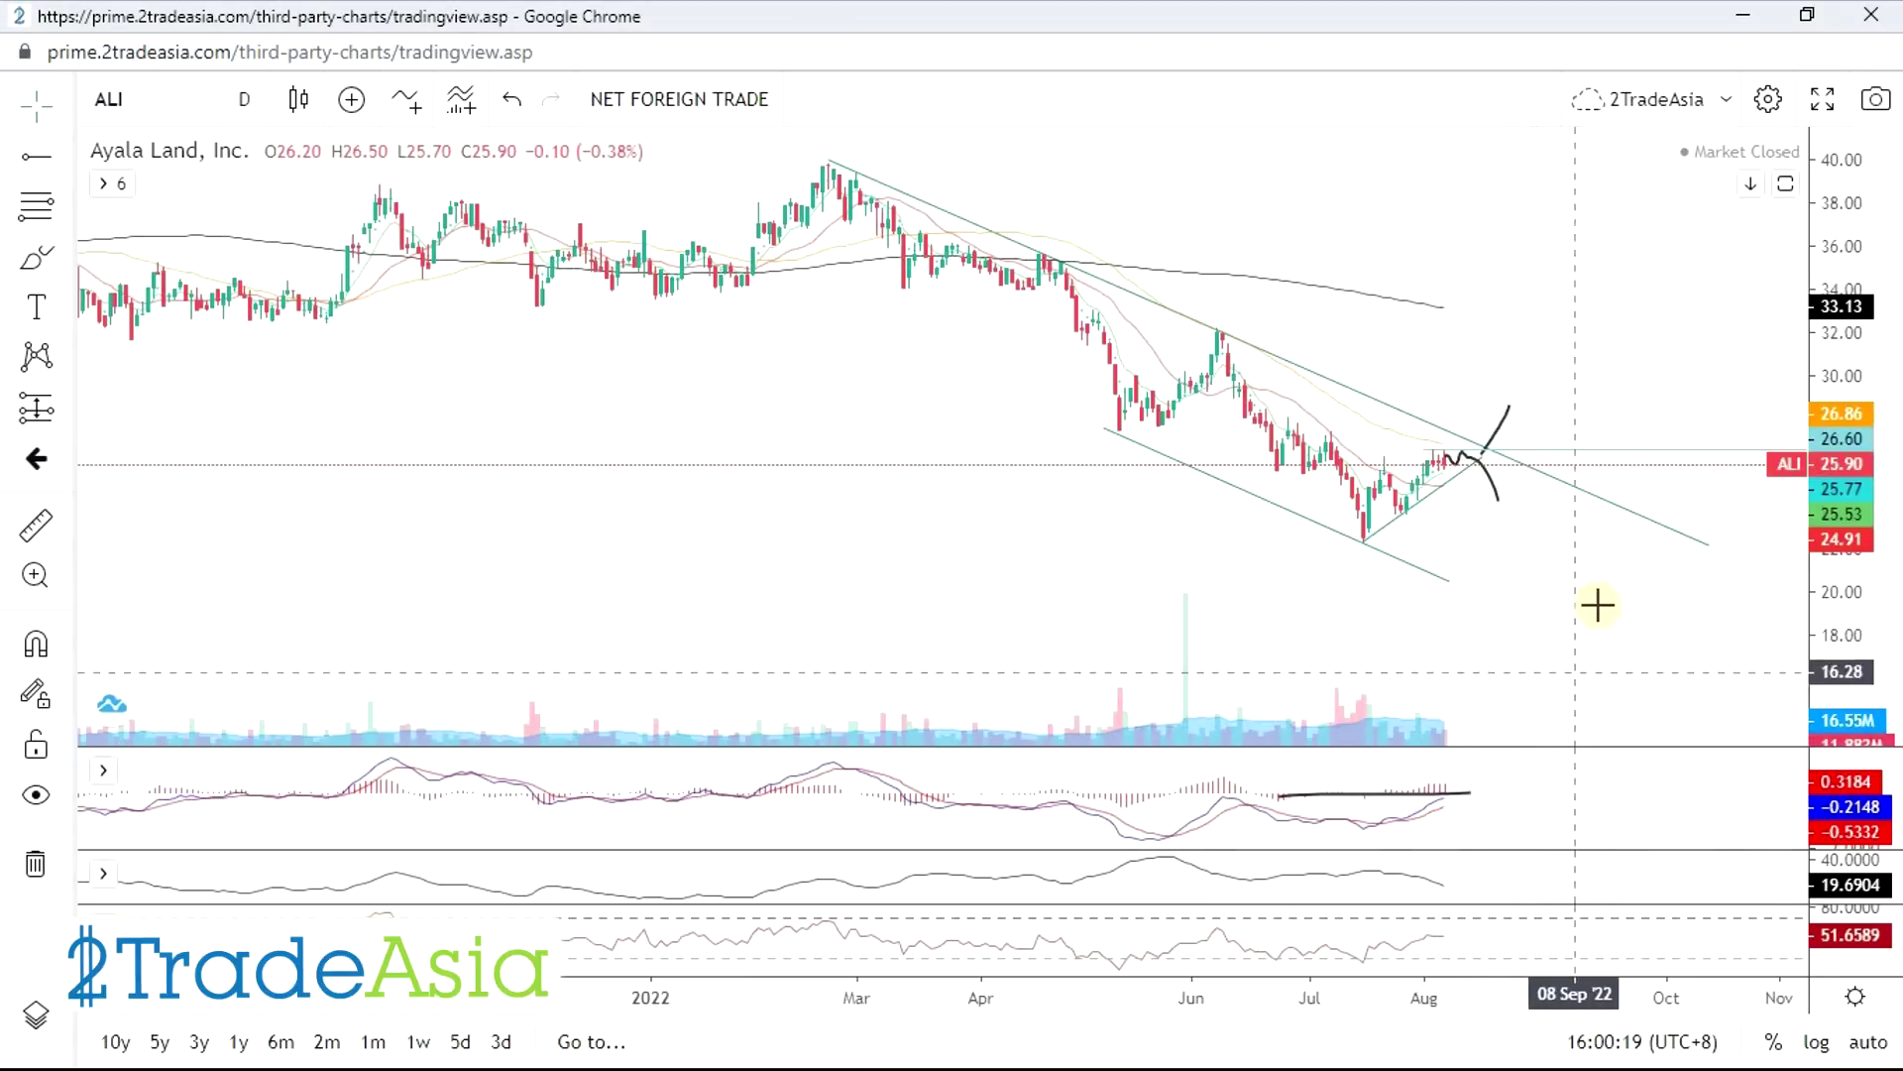
scroll(1415, 525, "down", 3)
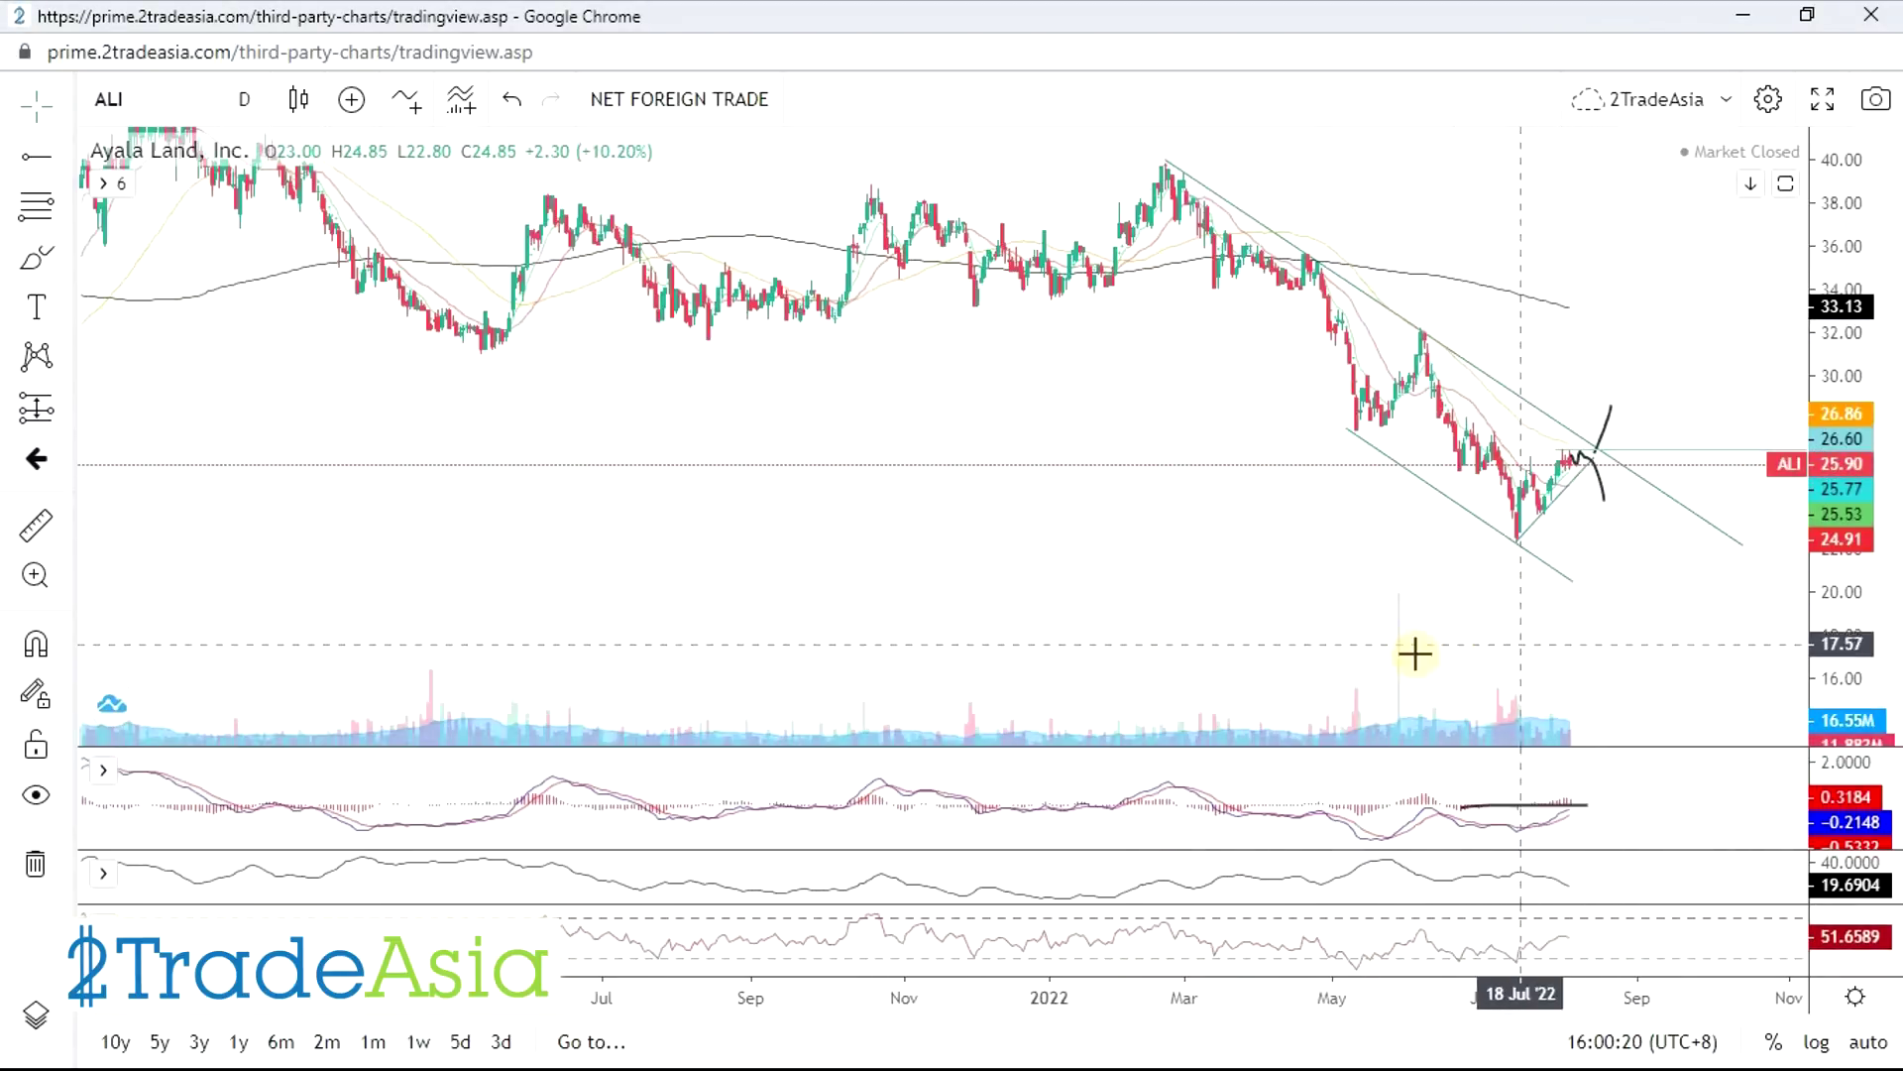
scroll(381, 411, "down", 2)
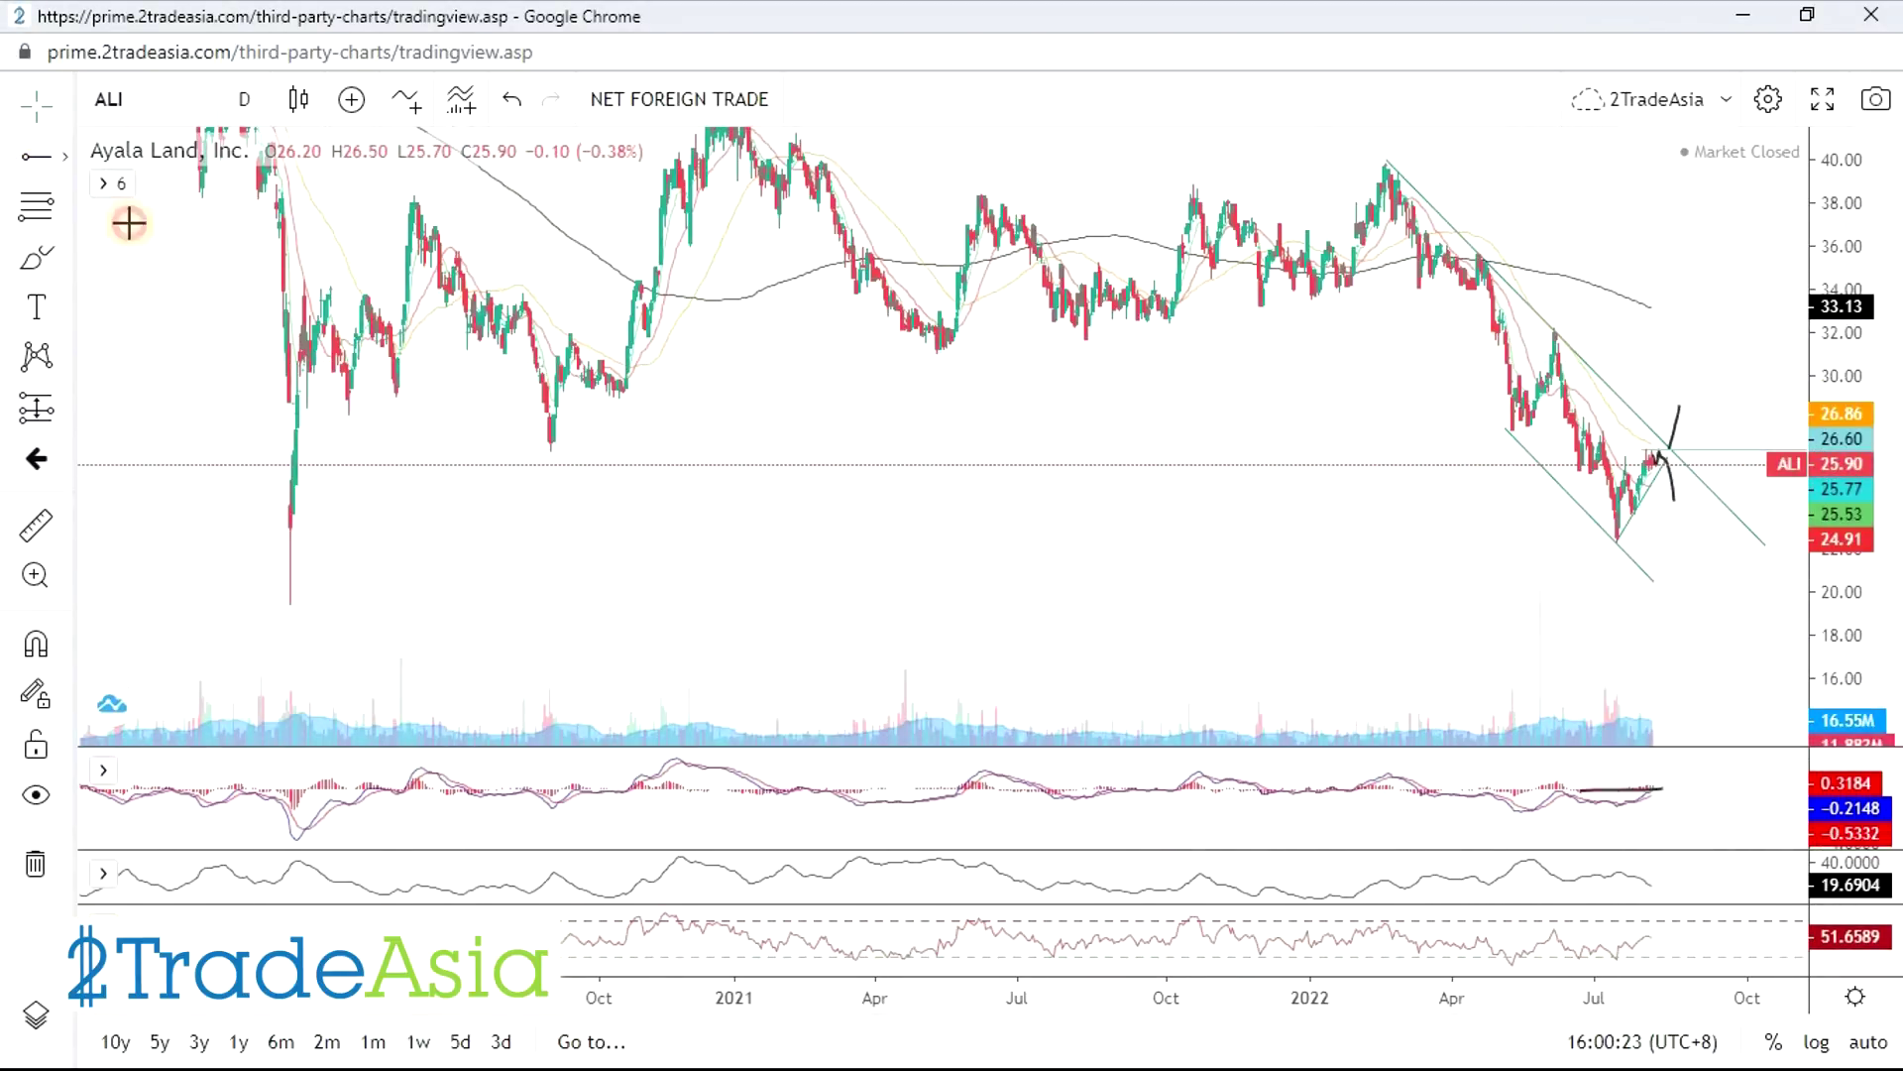
left_click(65, 157)
left_click(107, 176)
left_click(558, 455)
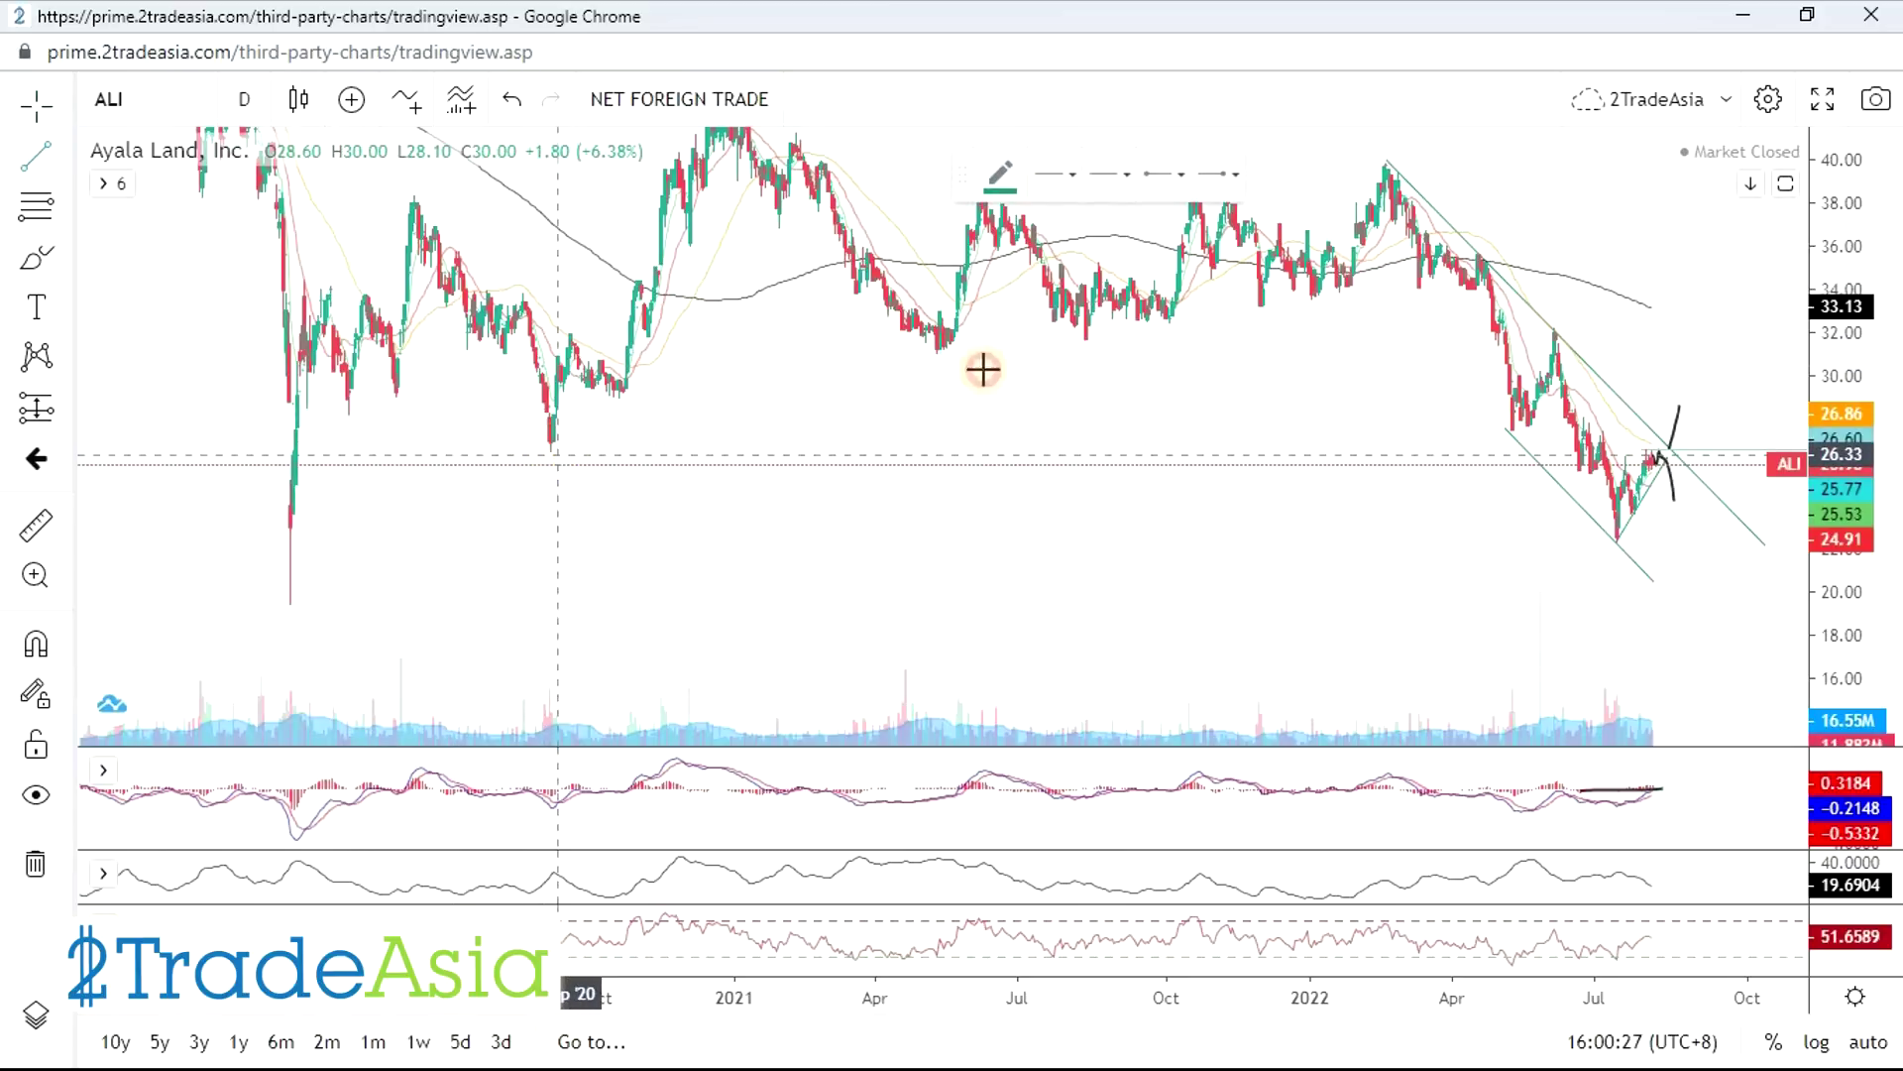
left_click(1717, 212)
left_click(1305, 357)
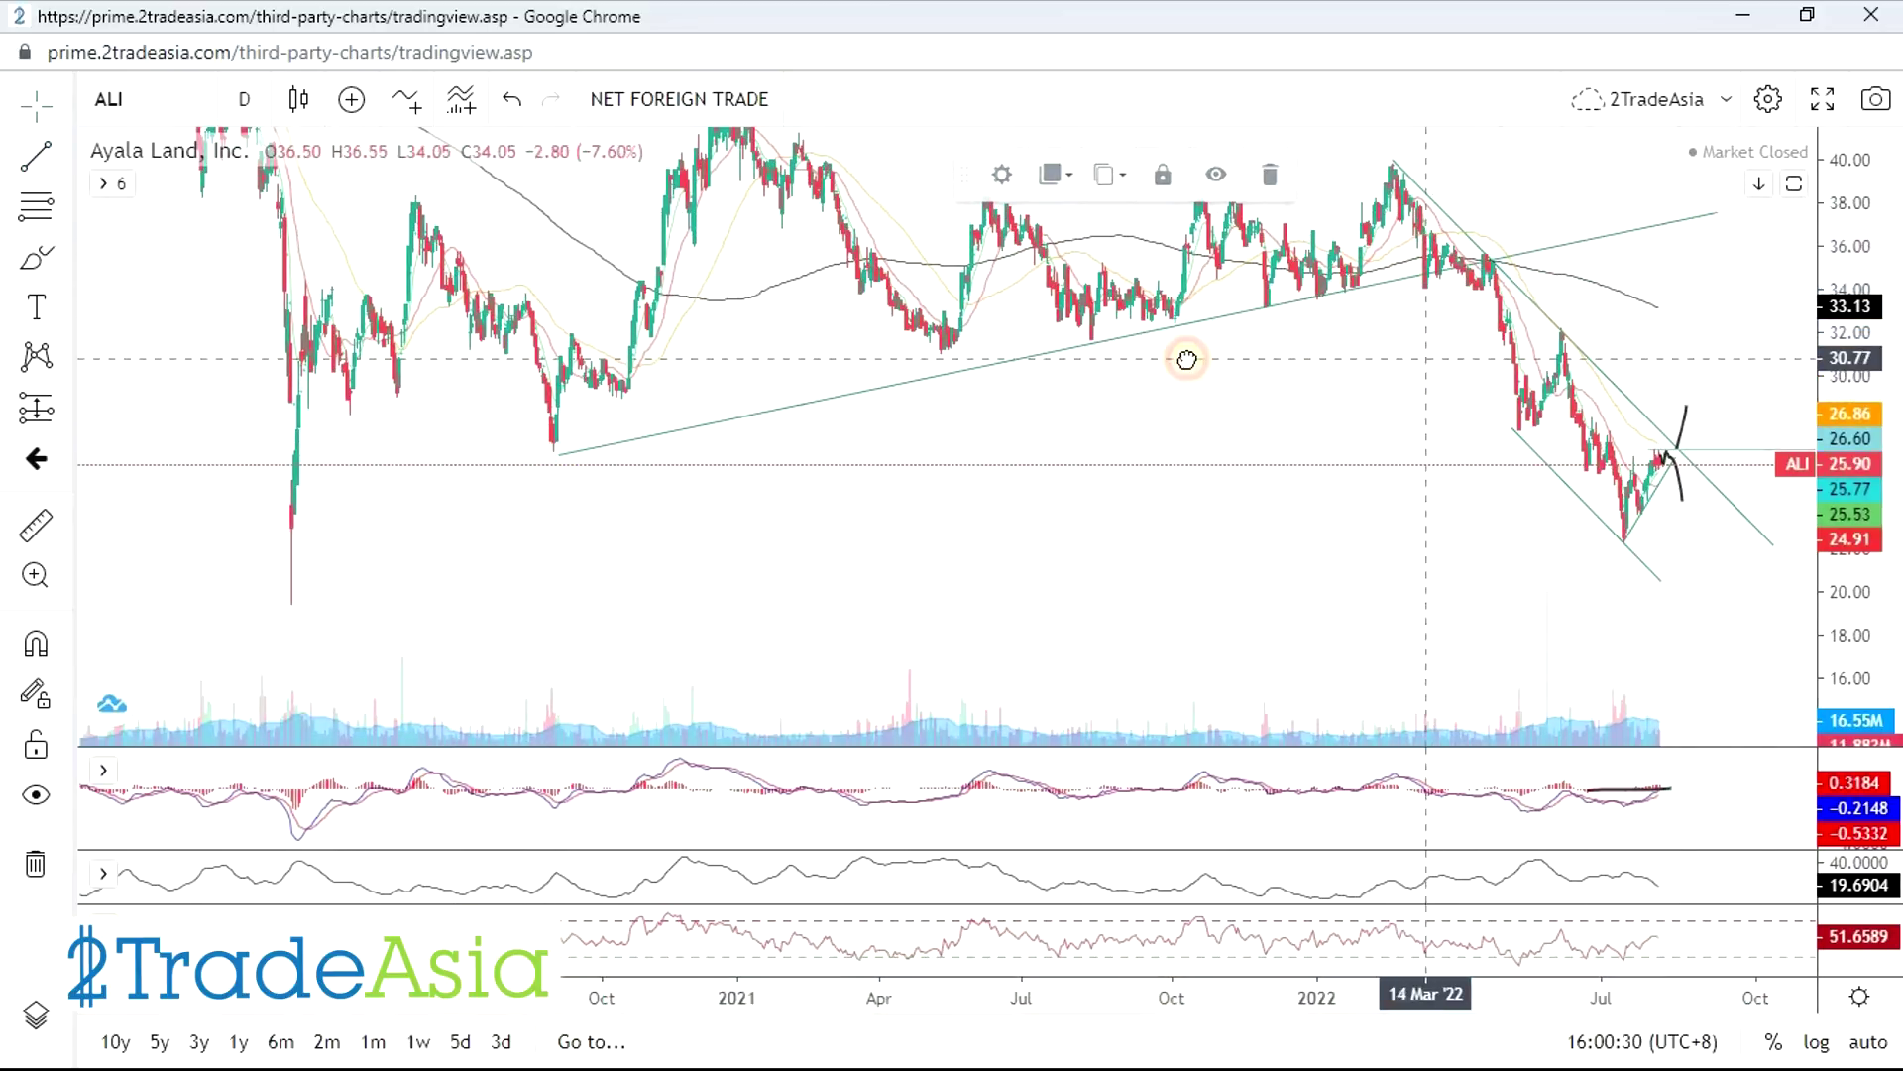
- Measure the potential rise on the ALI chart from about 26.01 up to the 32.00 level
left_click_drag(1304, 356, 1354, 272)
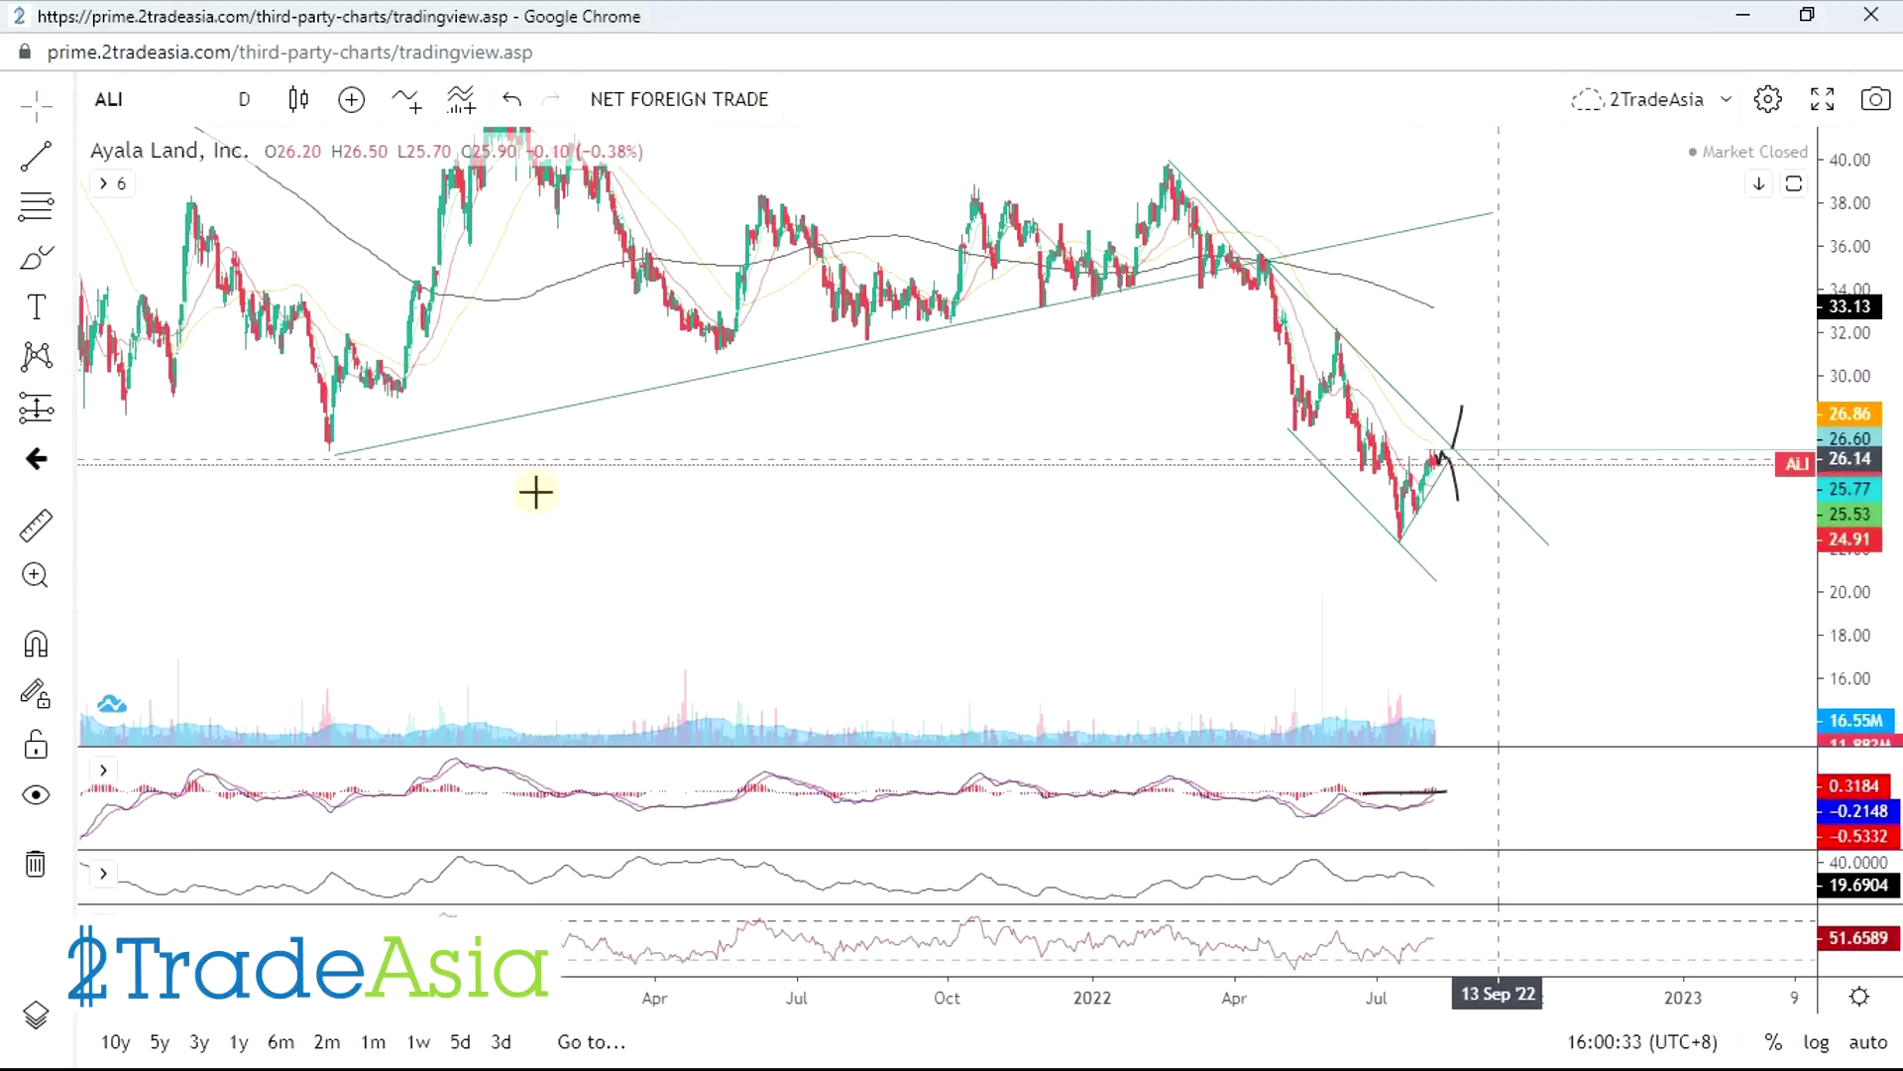
left_click(38, 527)
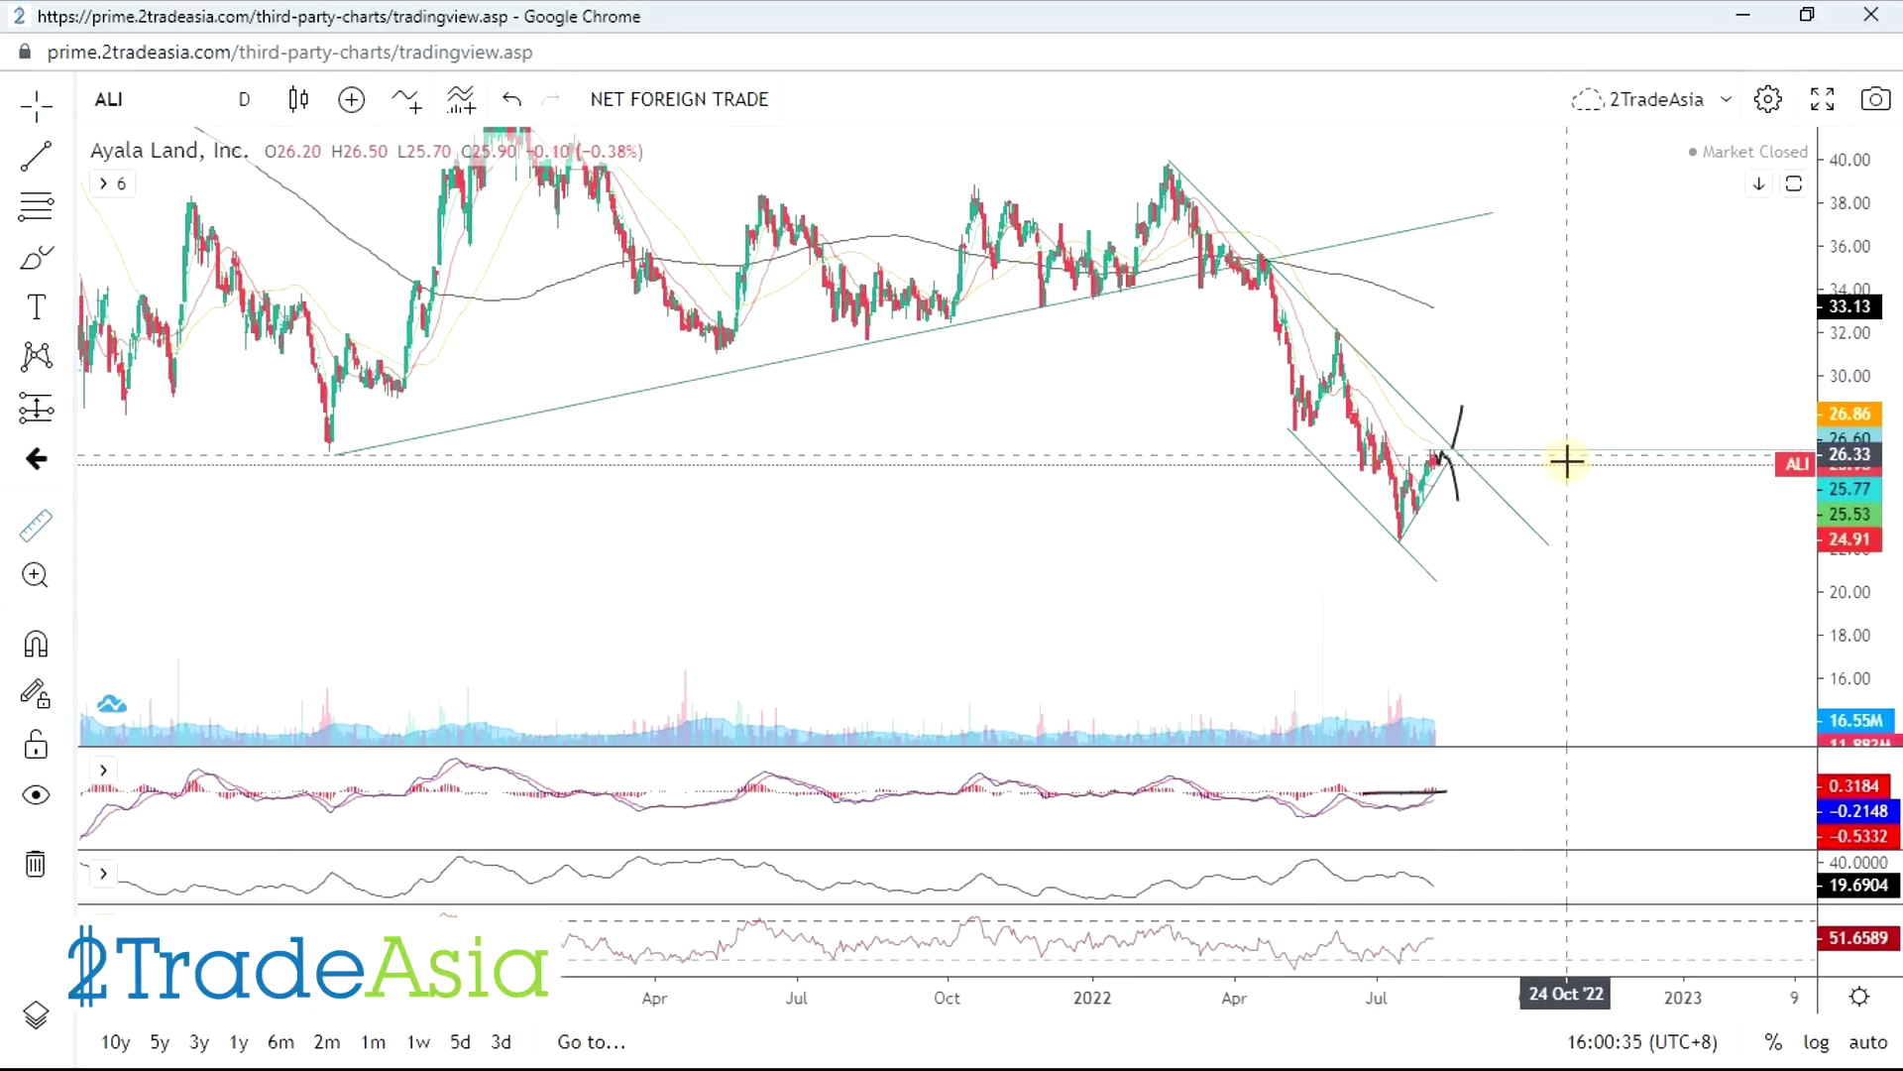
left_click(1569, 421)
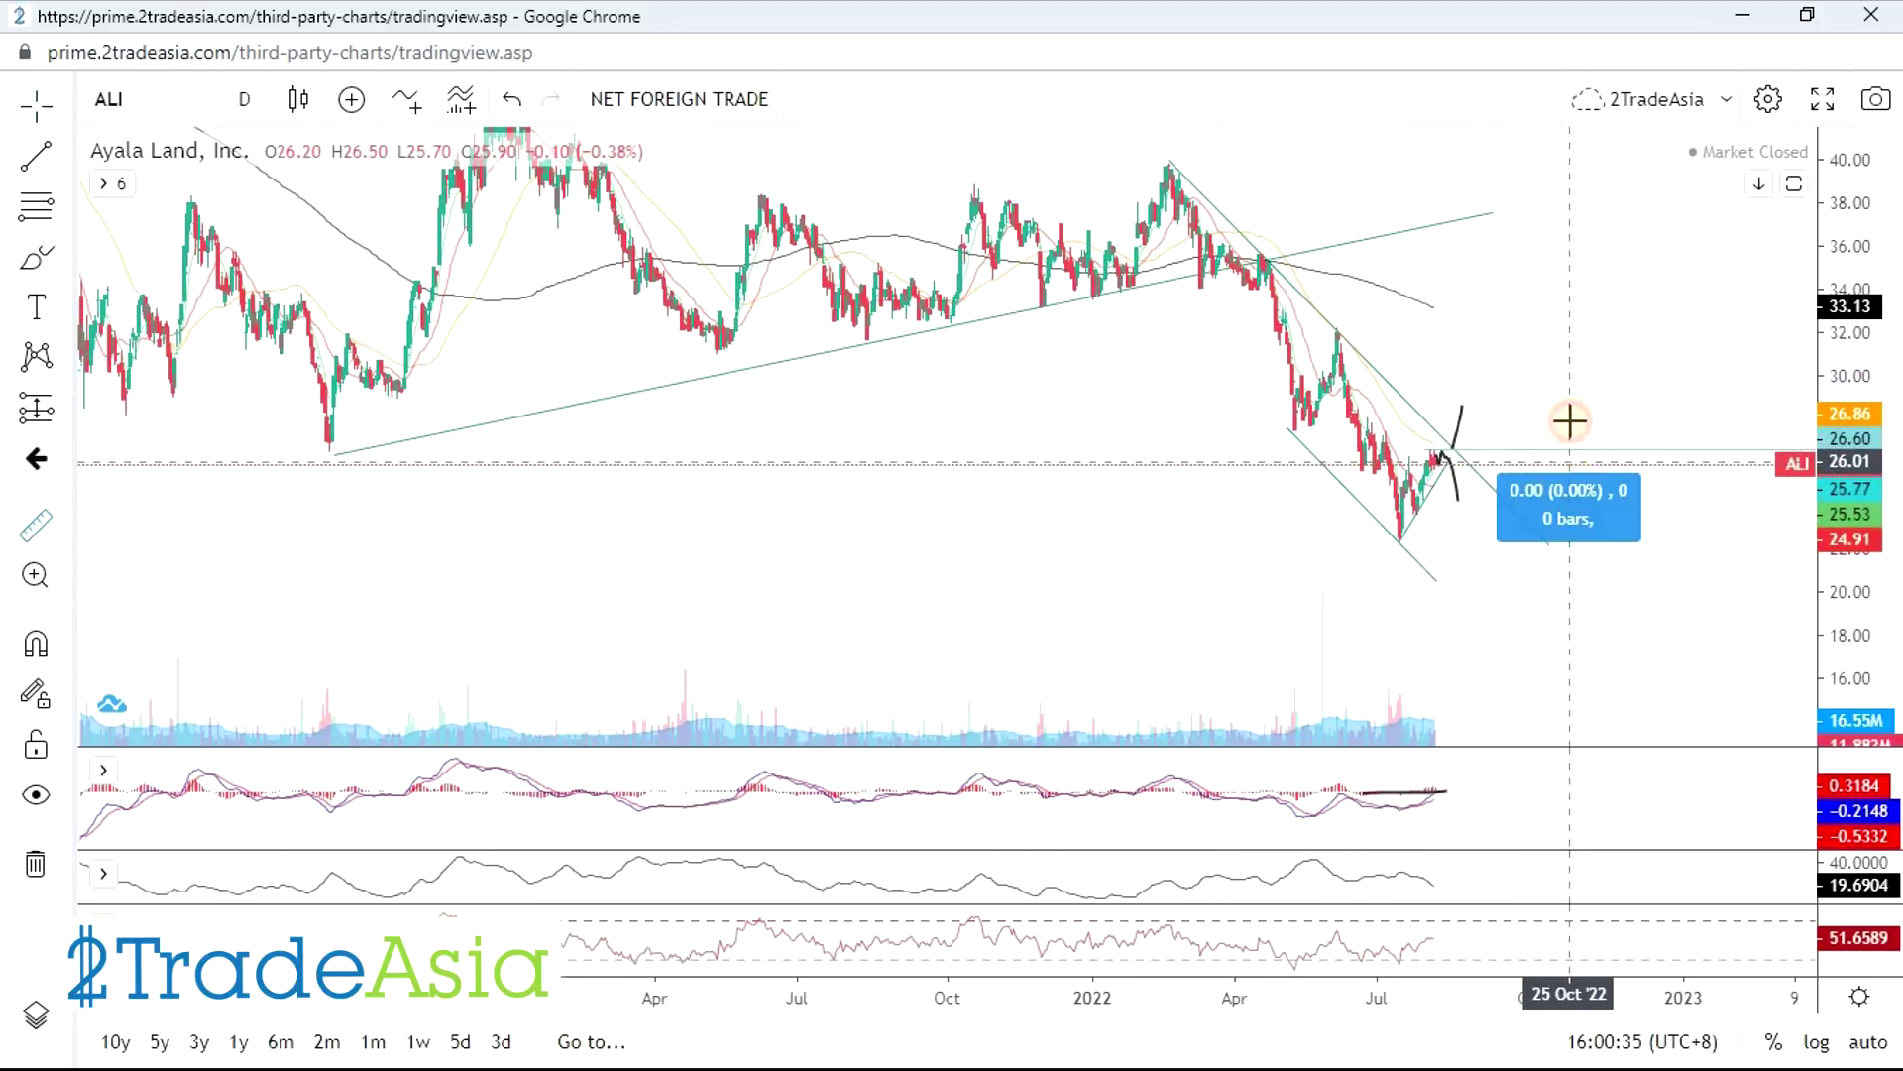
left_click(1569, 332)
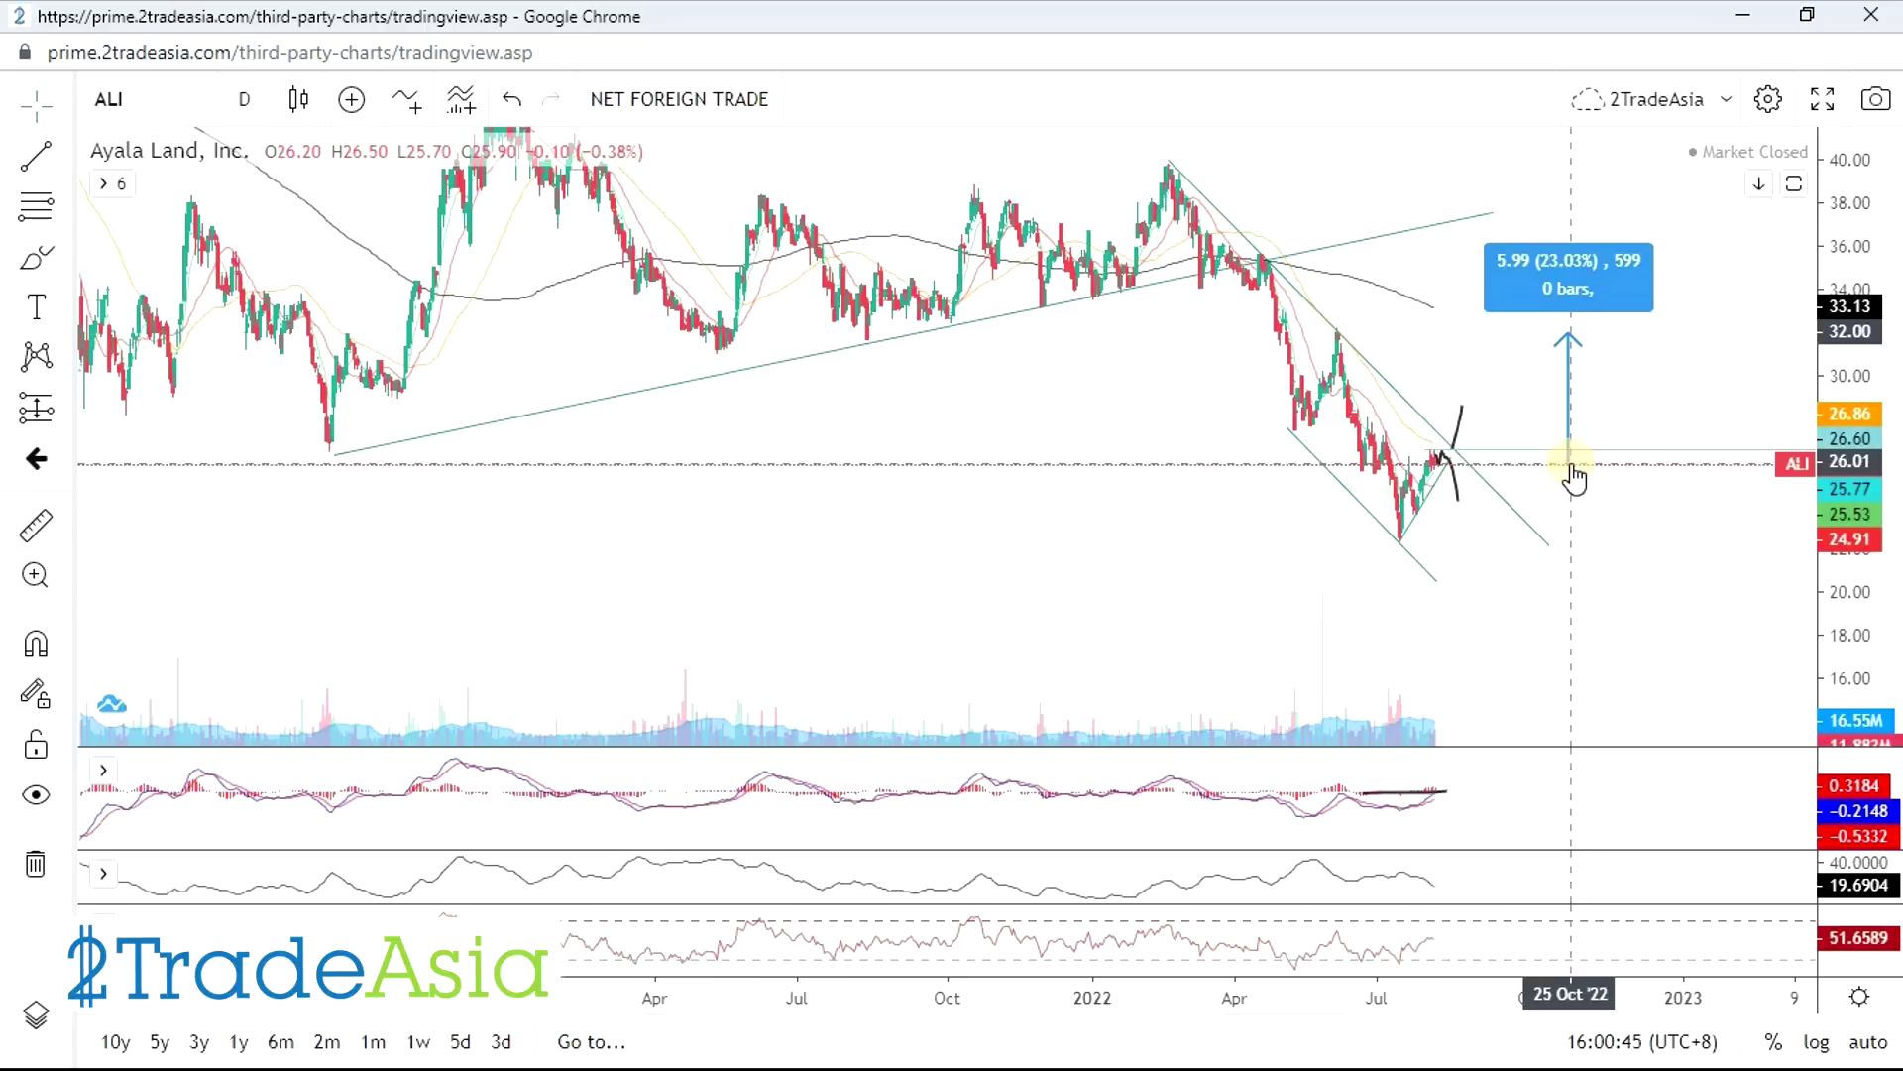
- Measure ALI's potential rise from a lower entry at about 23.43 up to about 32.13
left_click(35, 526)
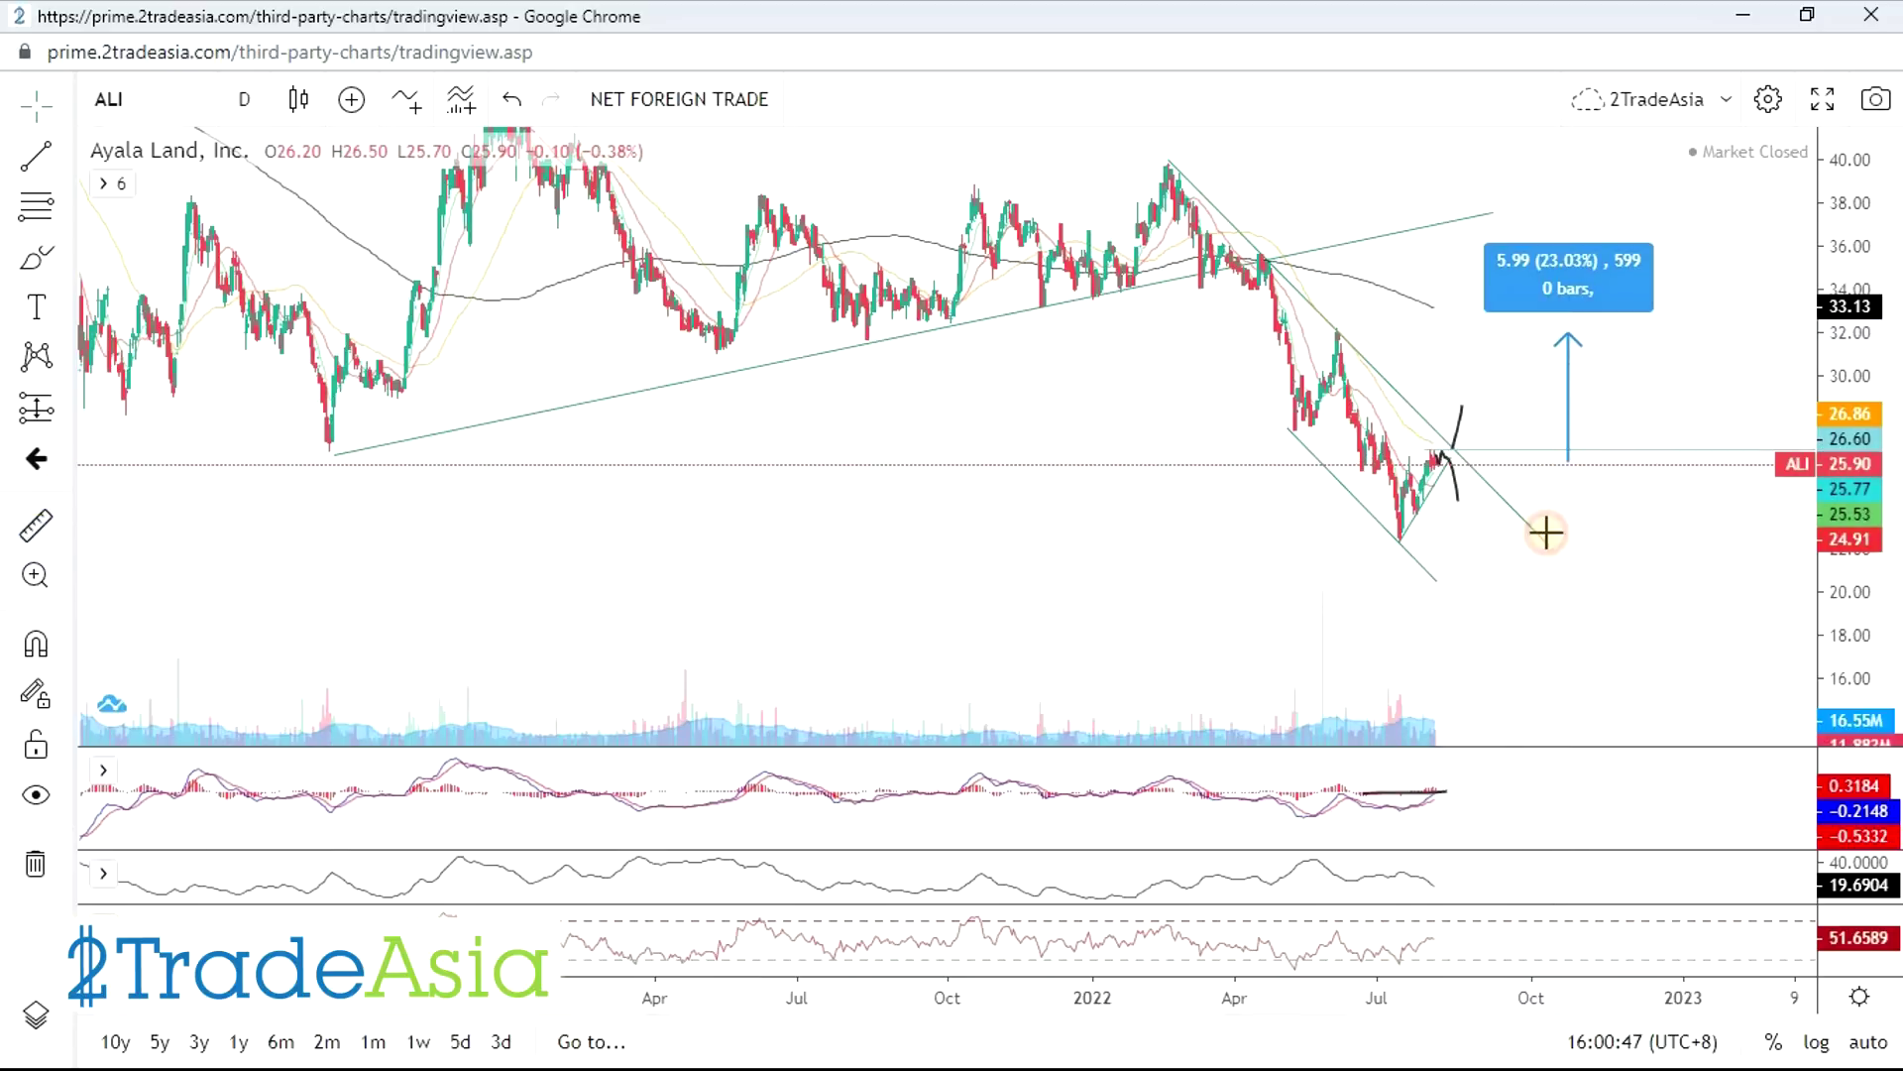
left_click(1609, 517)
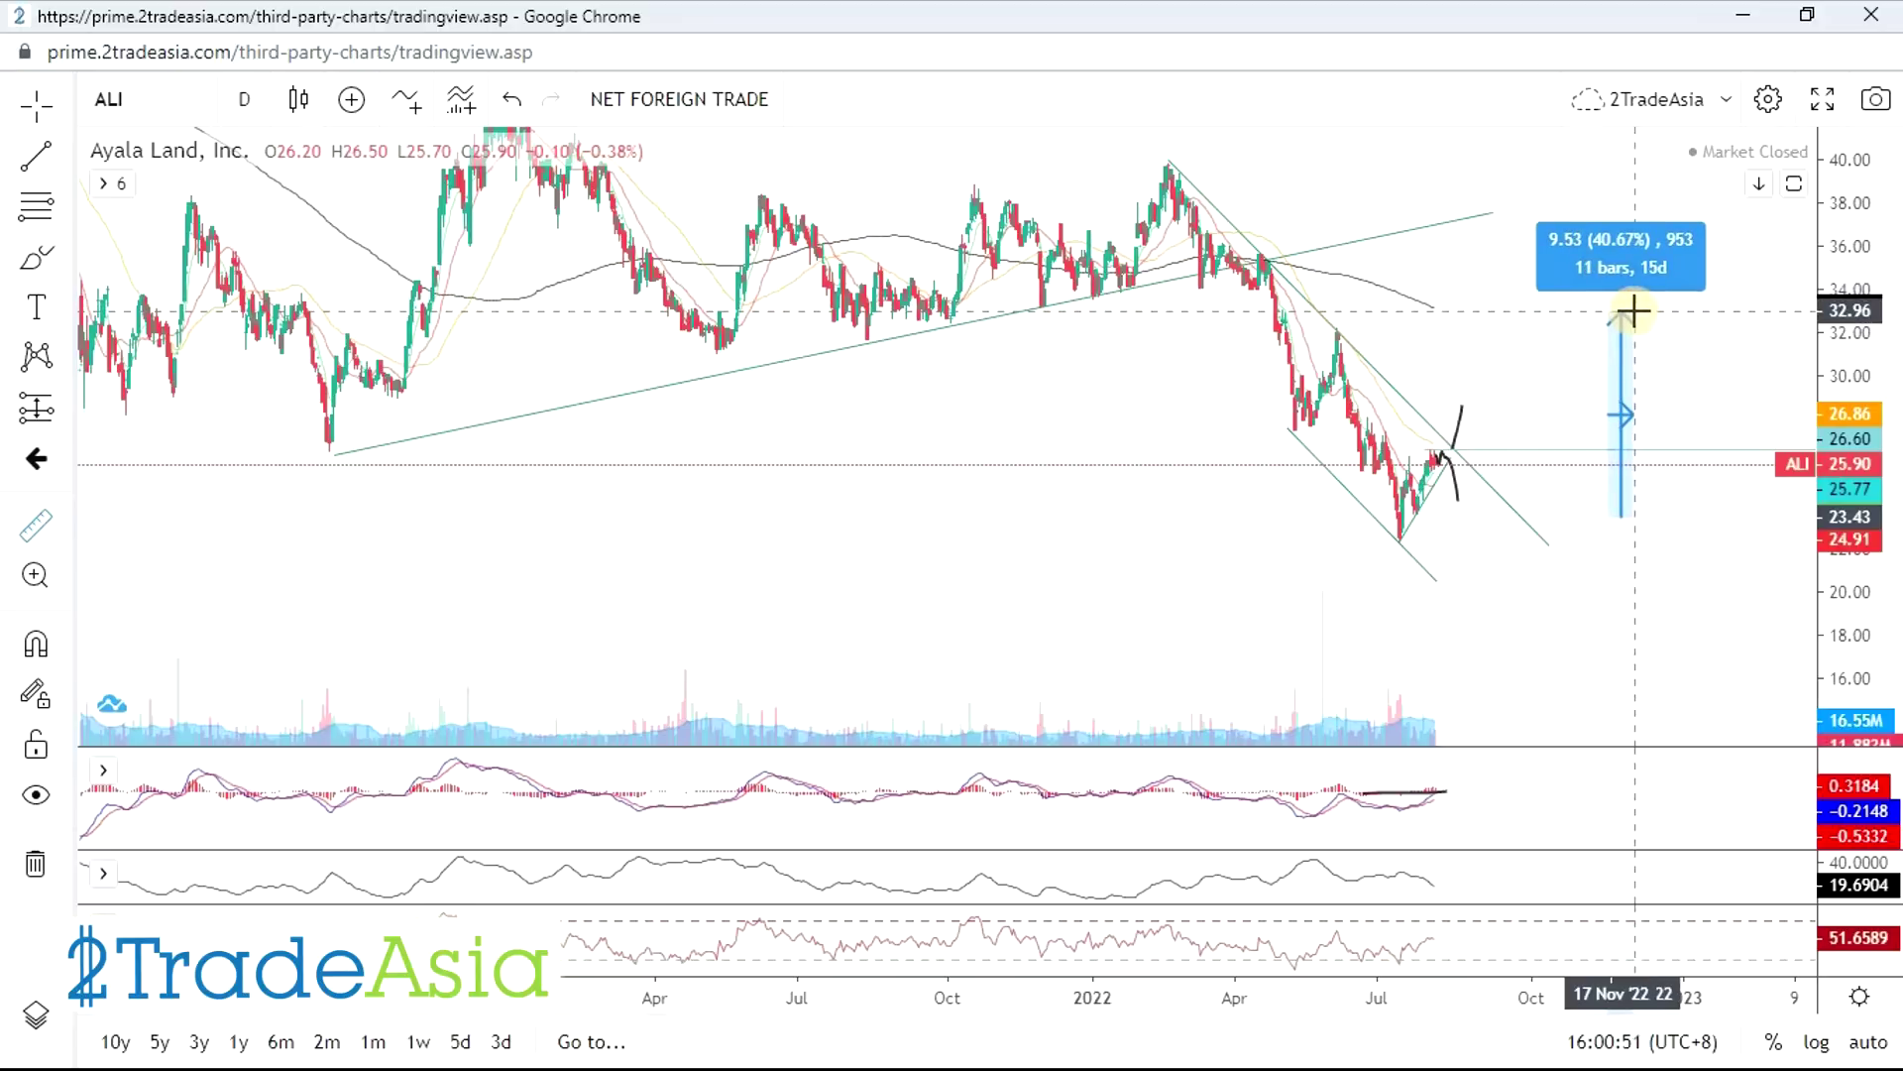
left_click(1639, 329)
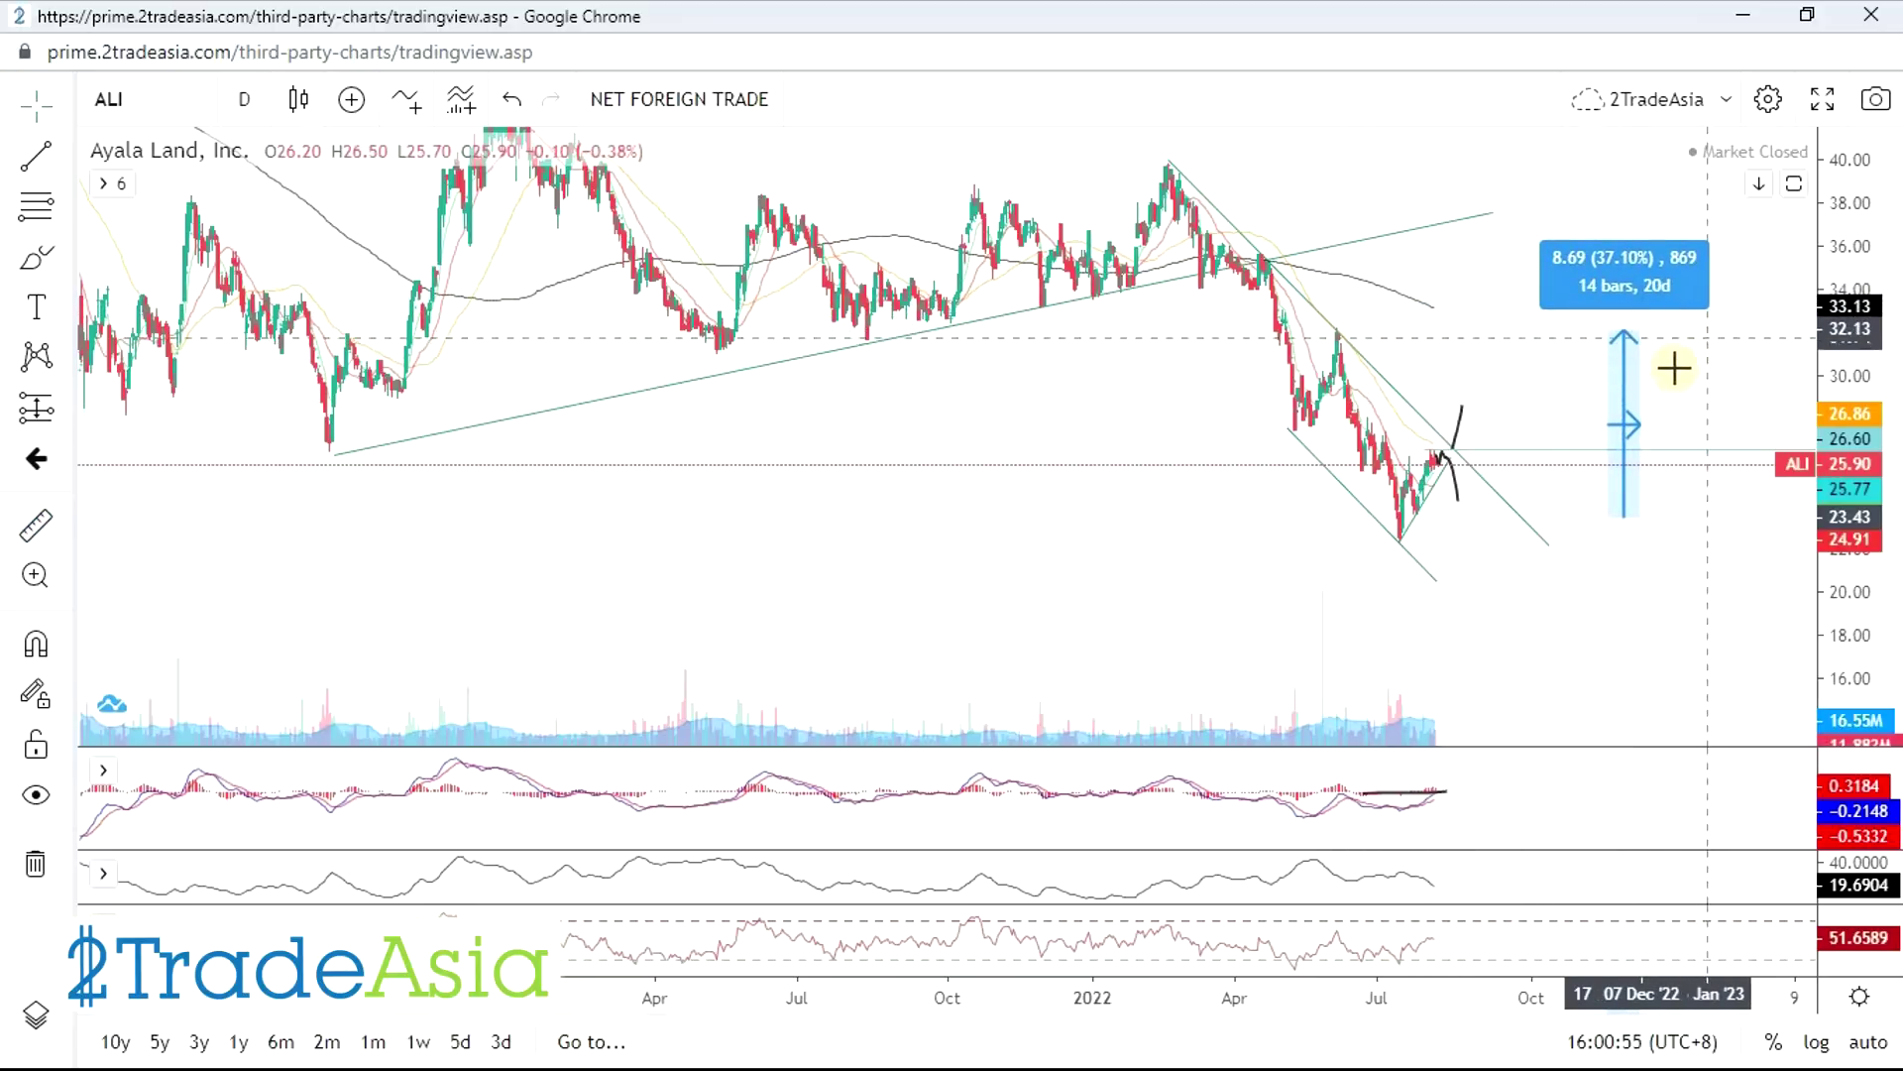
- Switch to the spreadsheet and review ALI's Broker B, C and F ratings in CB12:CD12 and its dividend yield in CE12
key("alt+Tab")
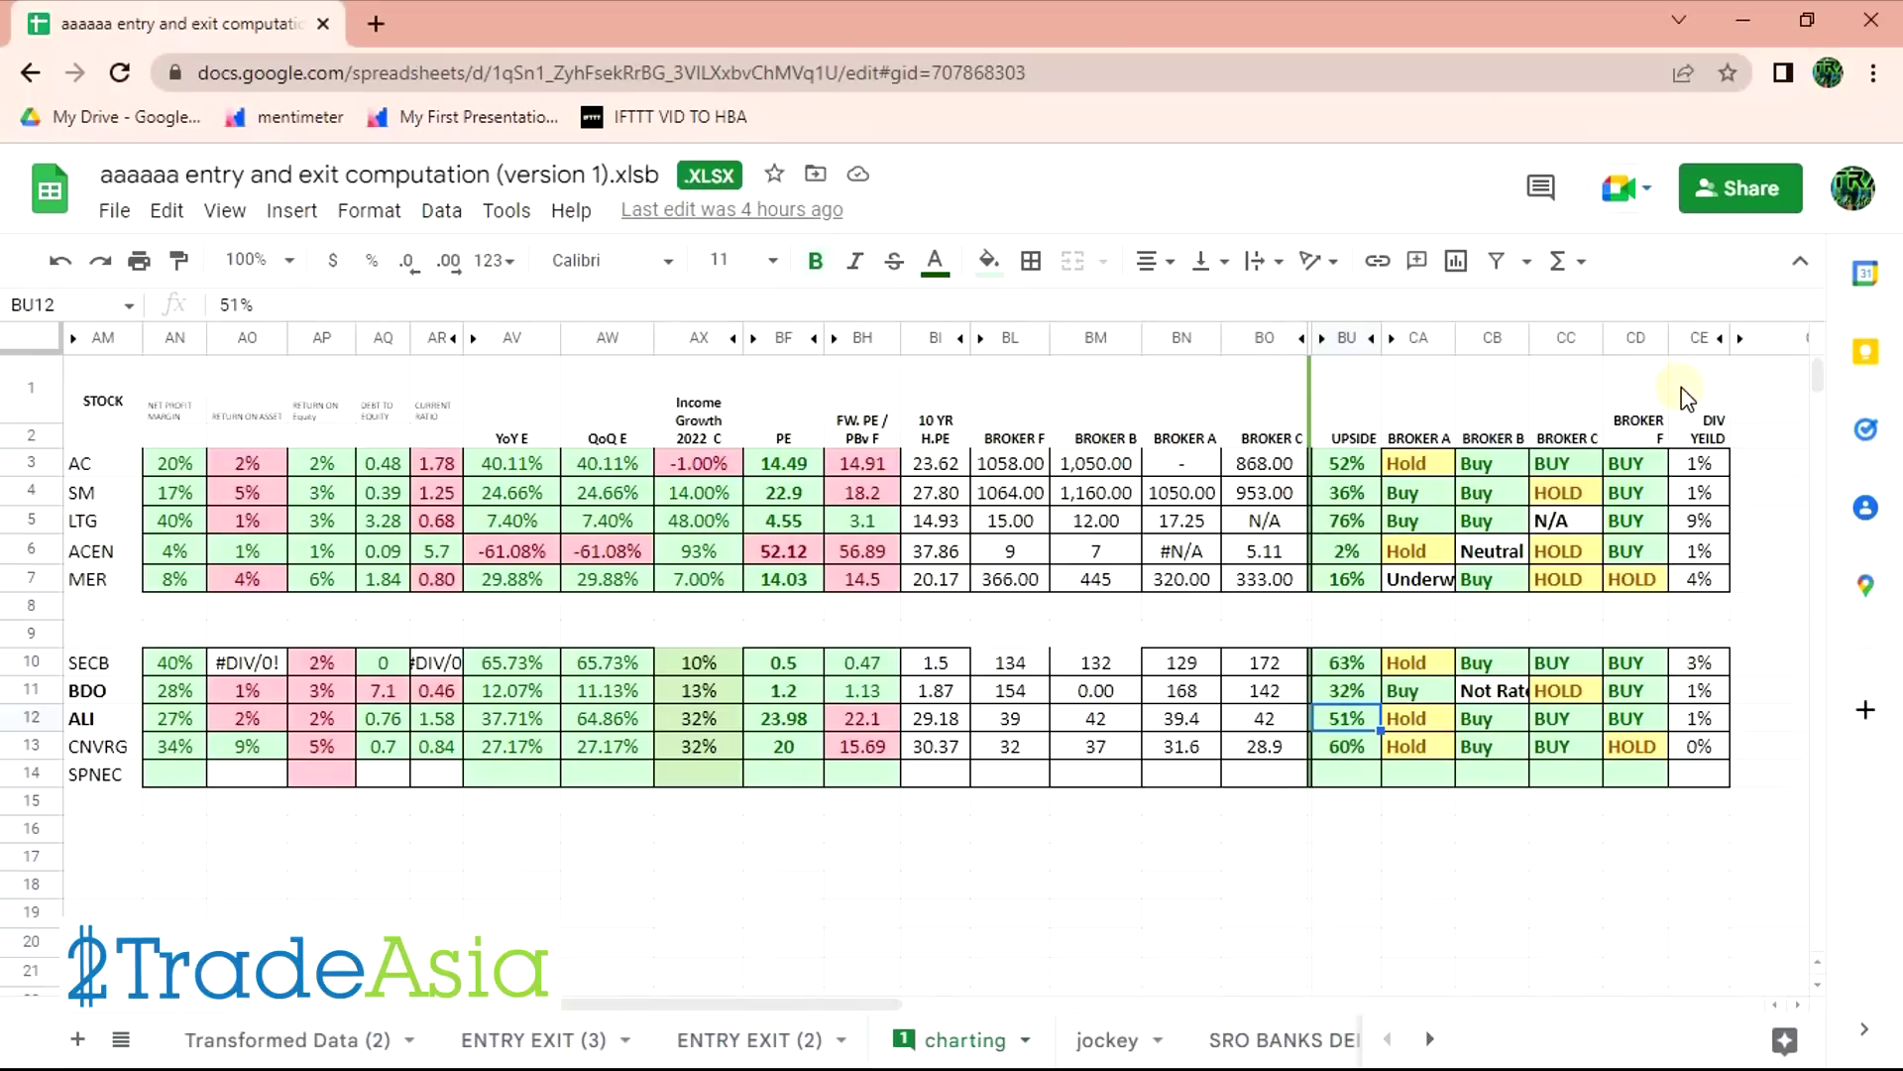
left_click(1346, 856)
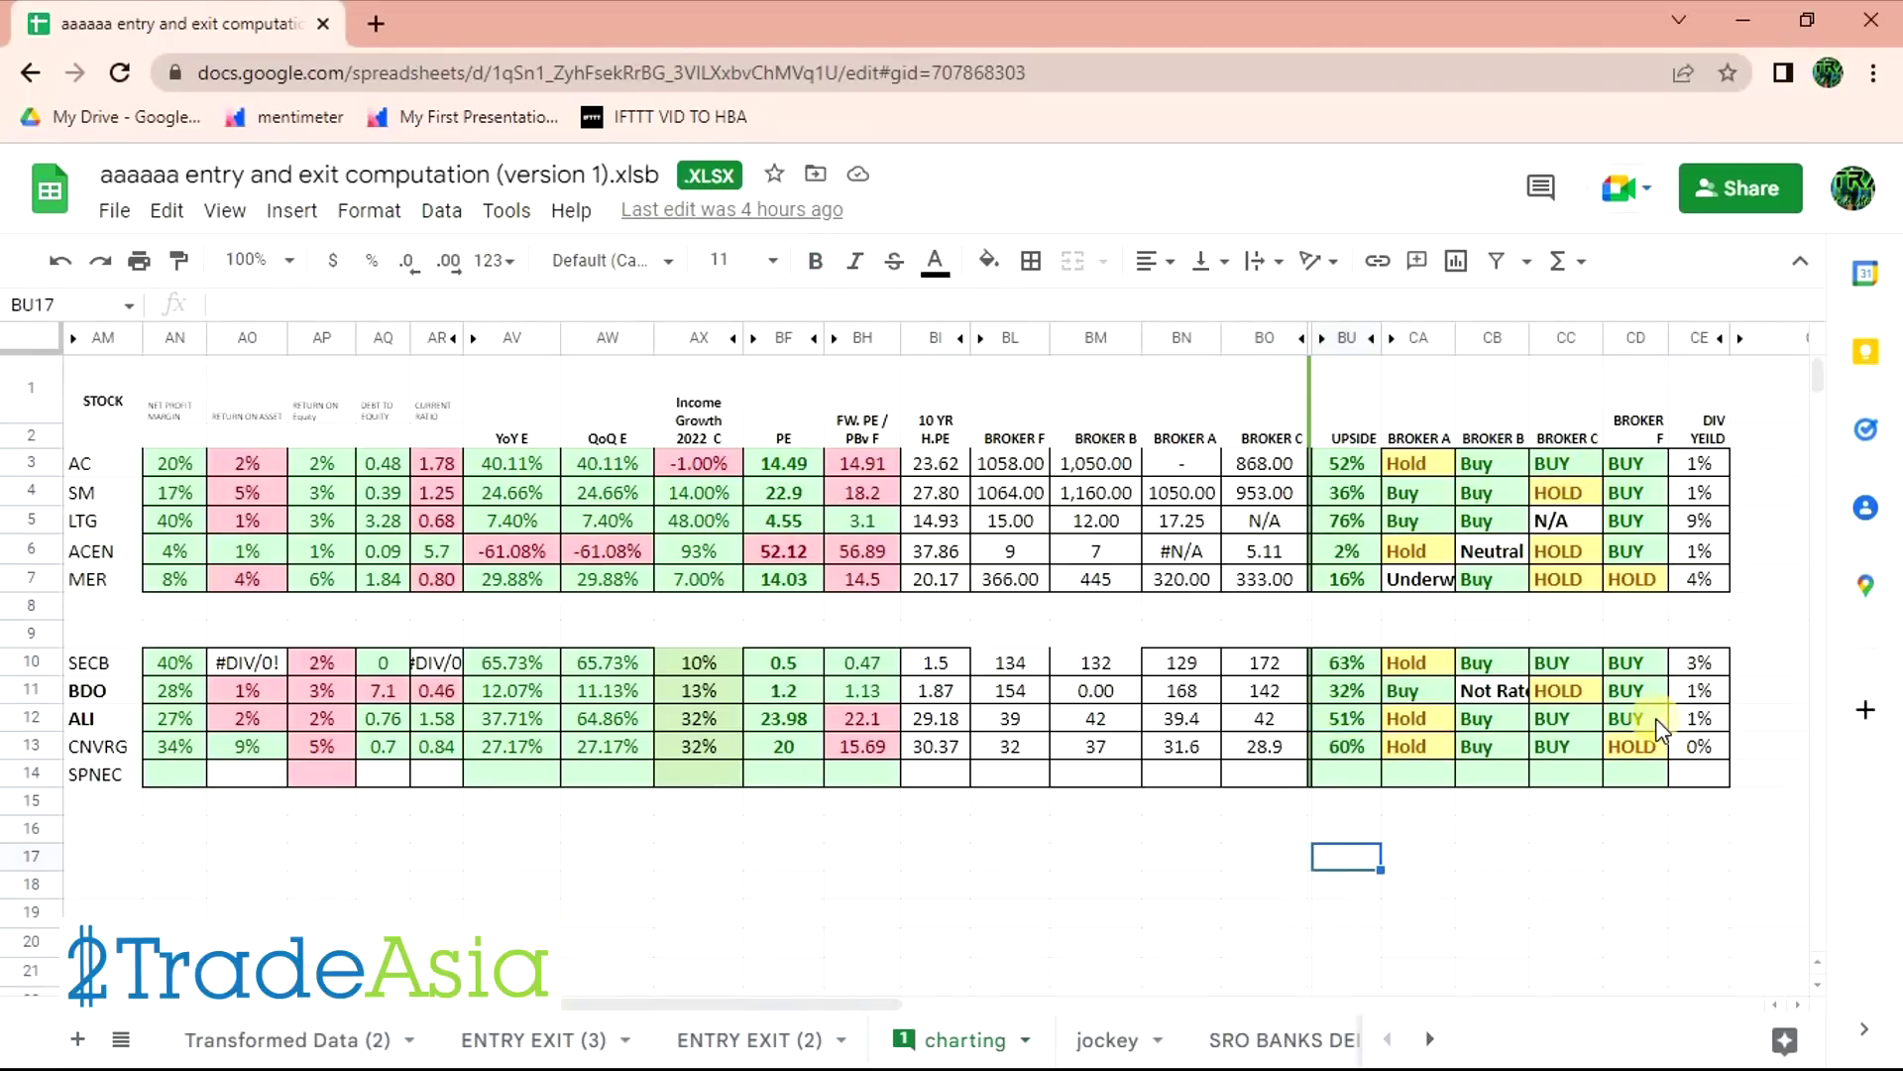
left_click_drag(1576, 721, 1493, 720)
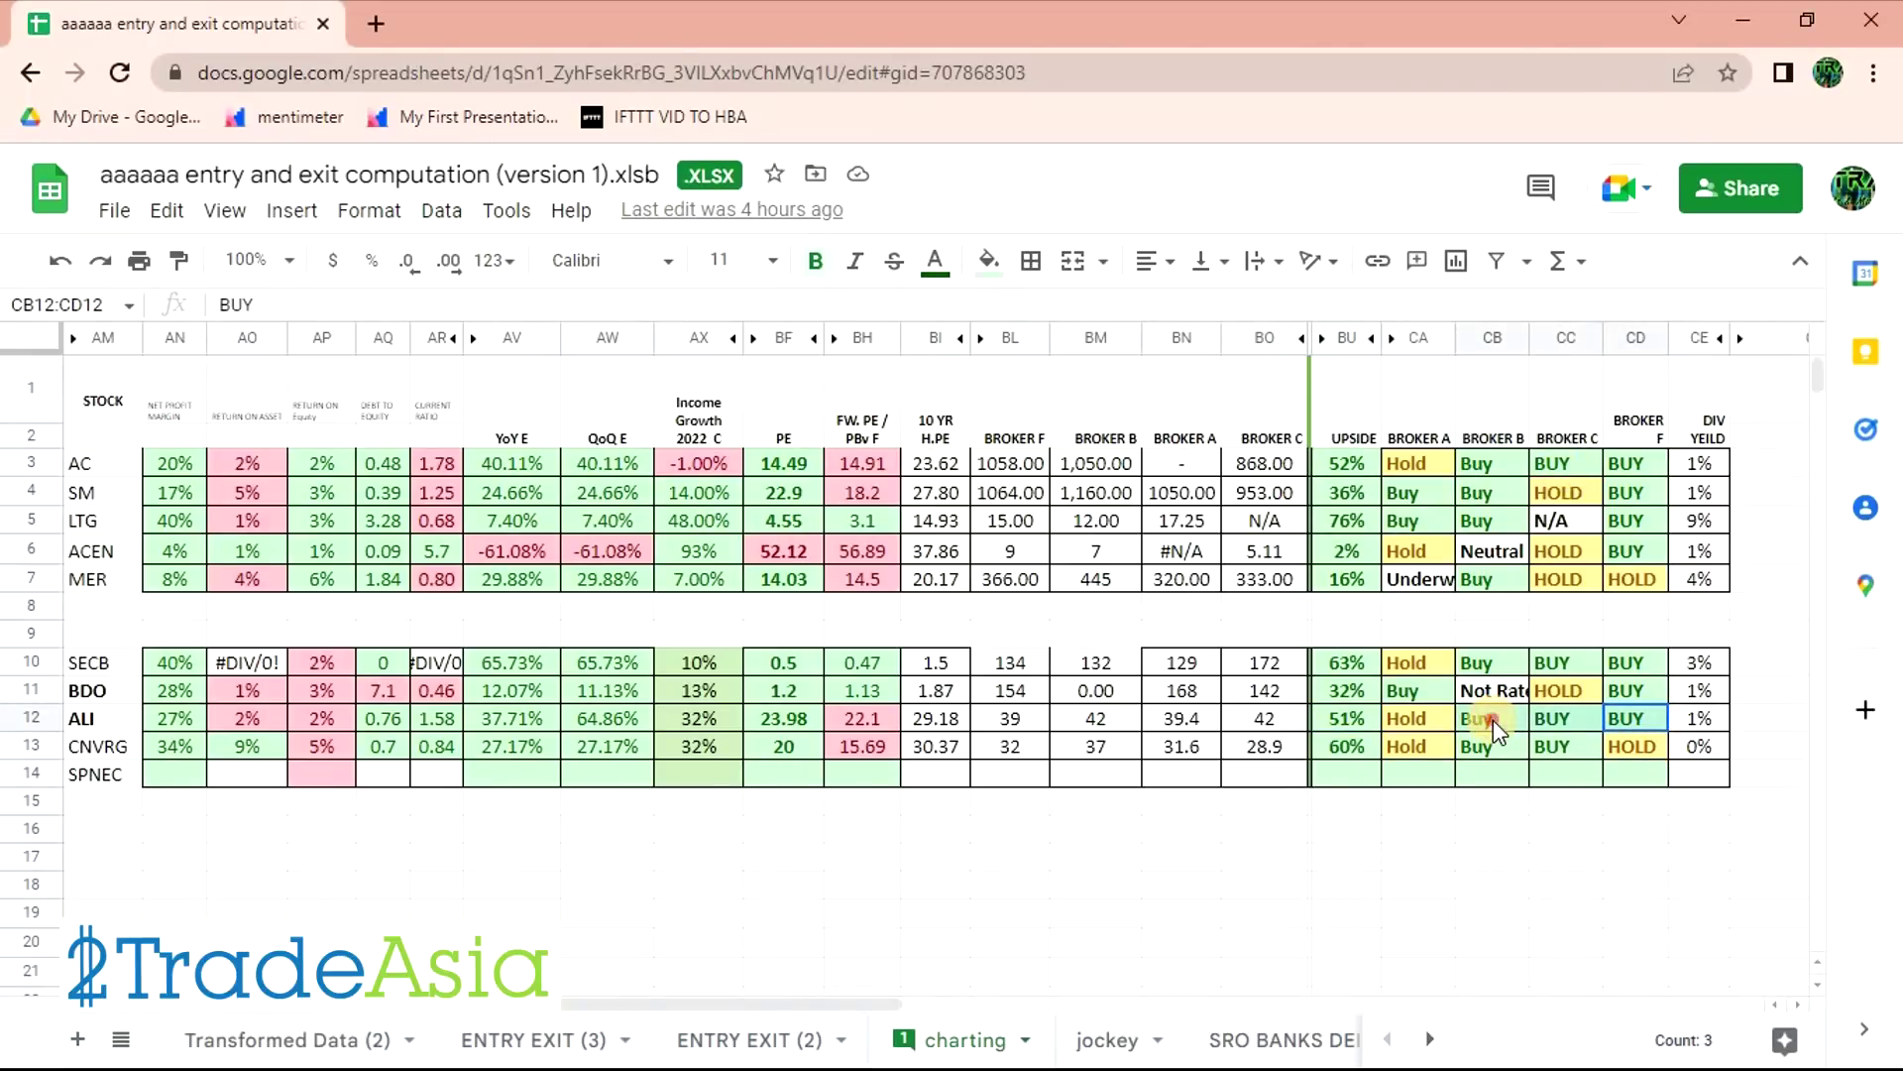
left_click(1697, 721)
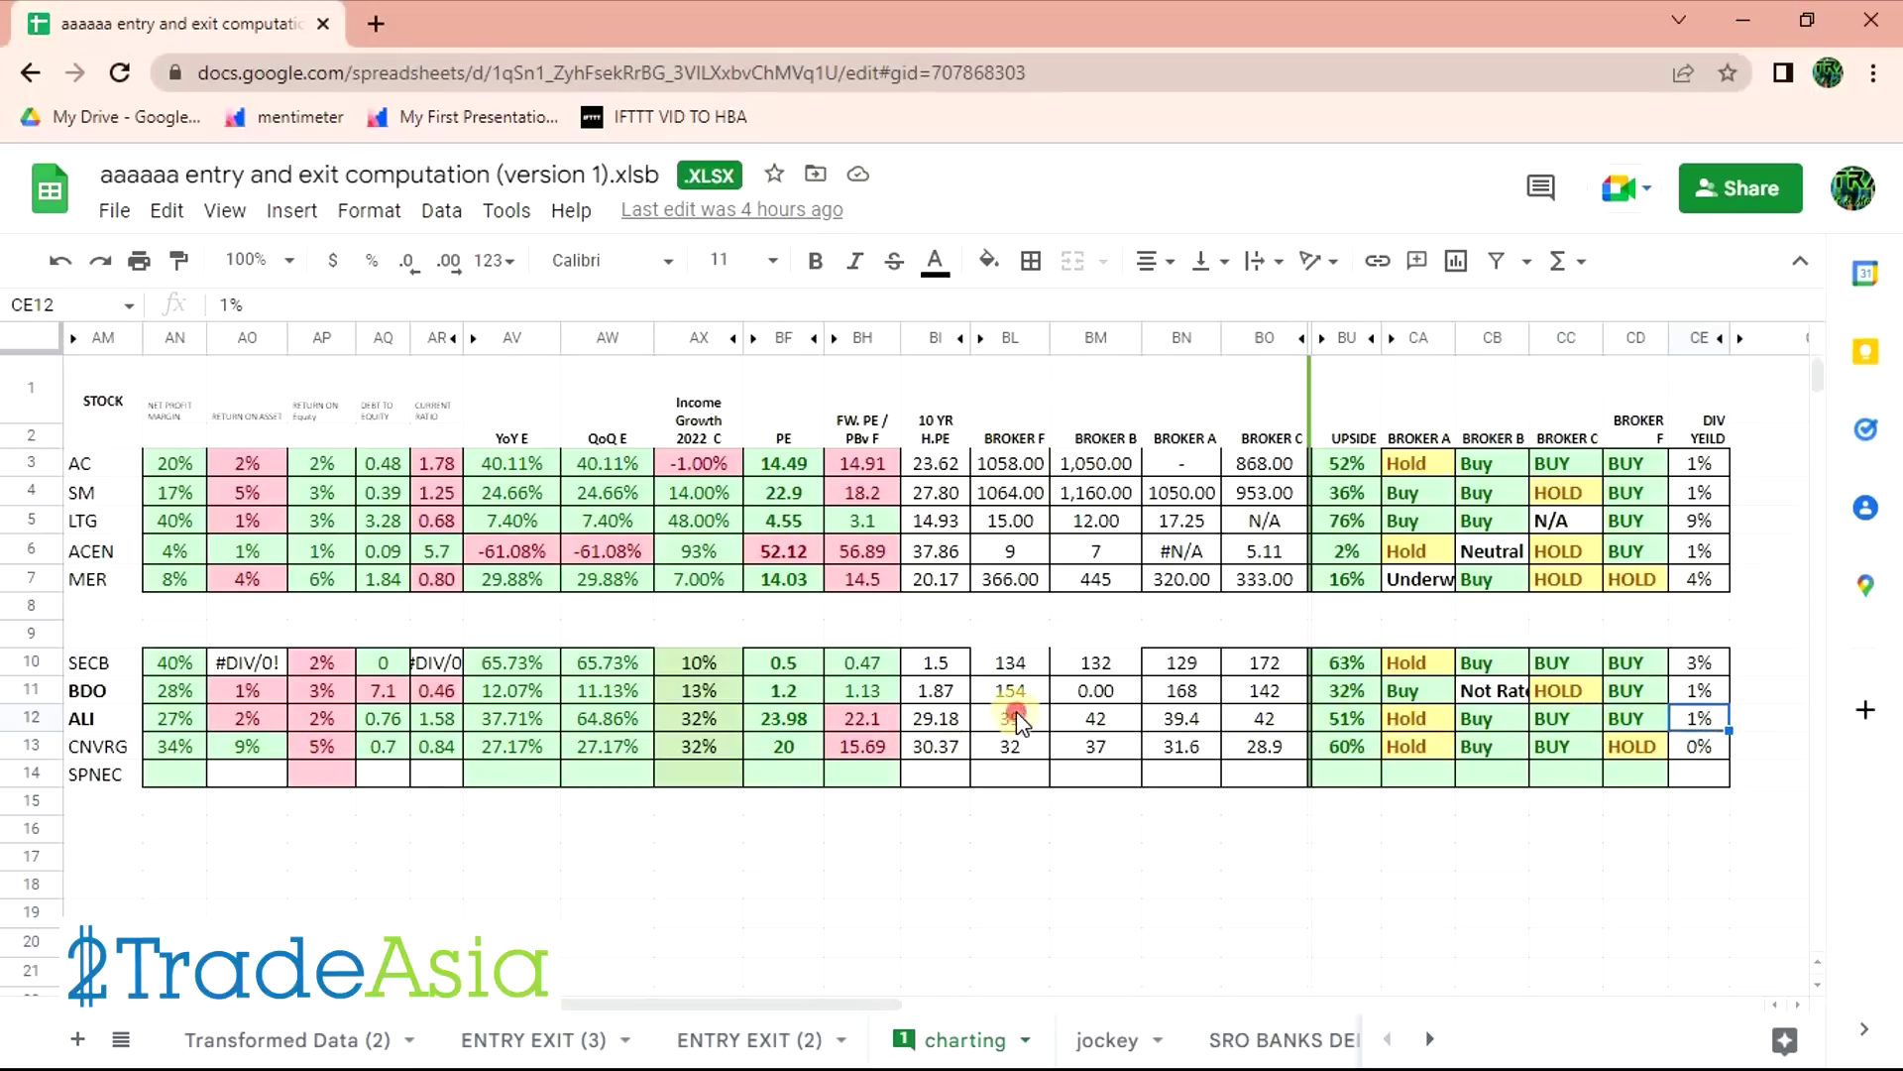
- Return to the ALI chart and clear the price measurement beside the latest candles
key("alt+Tab")
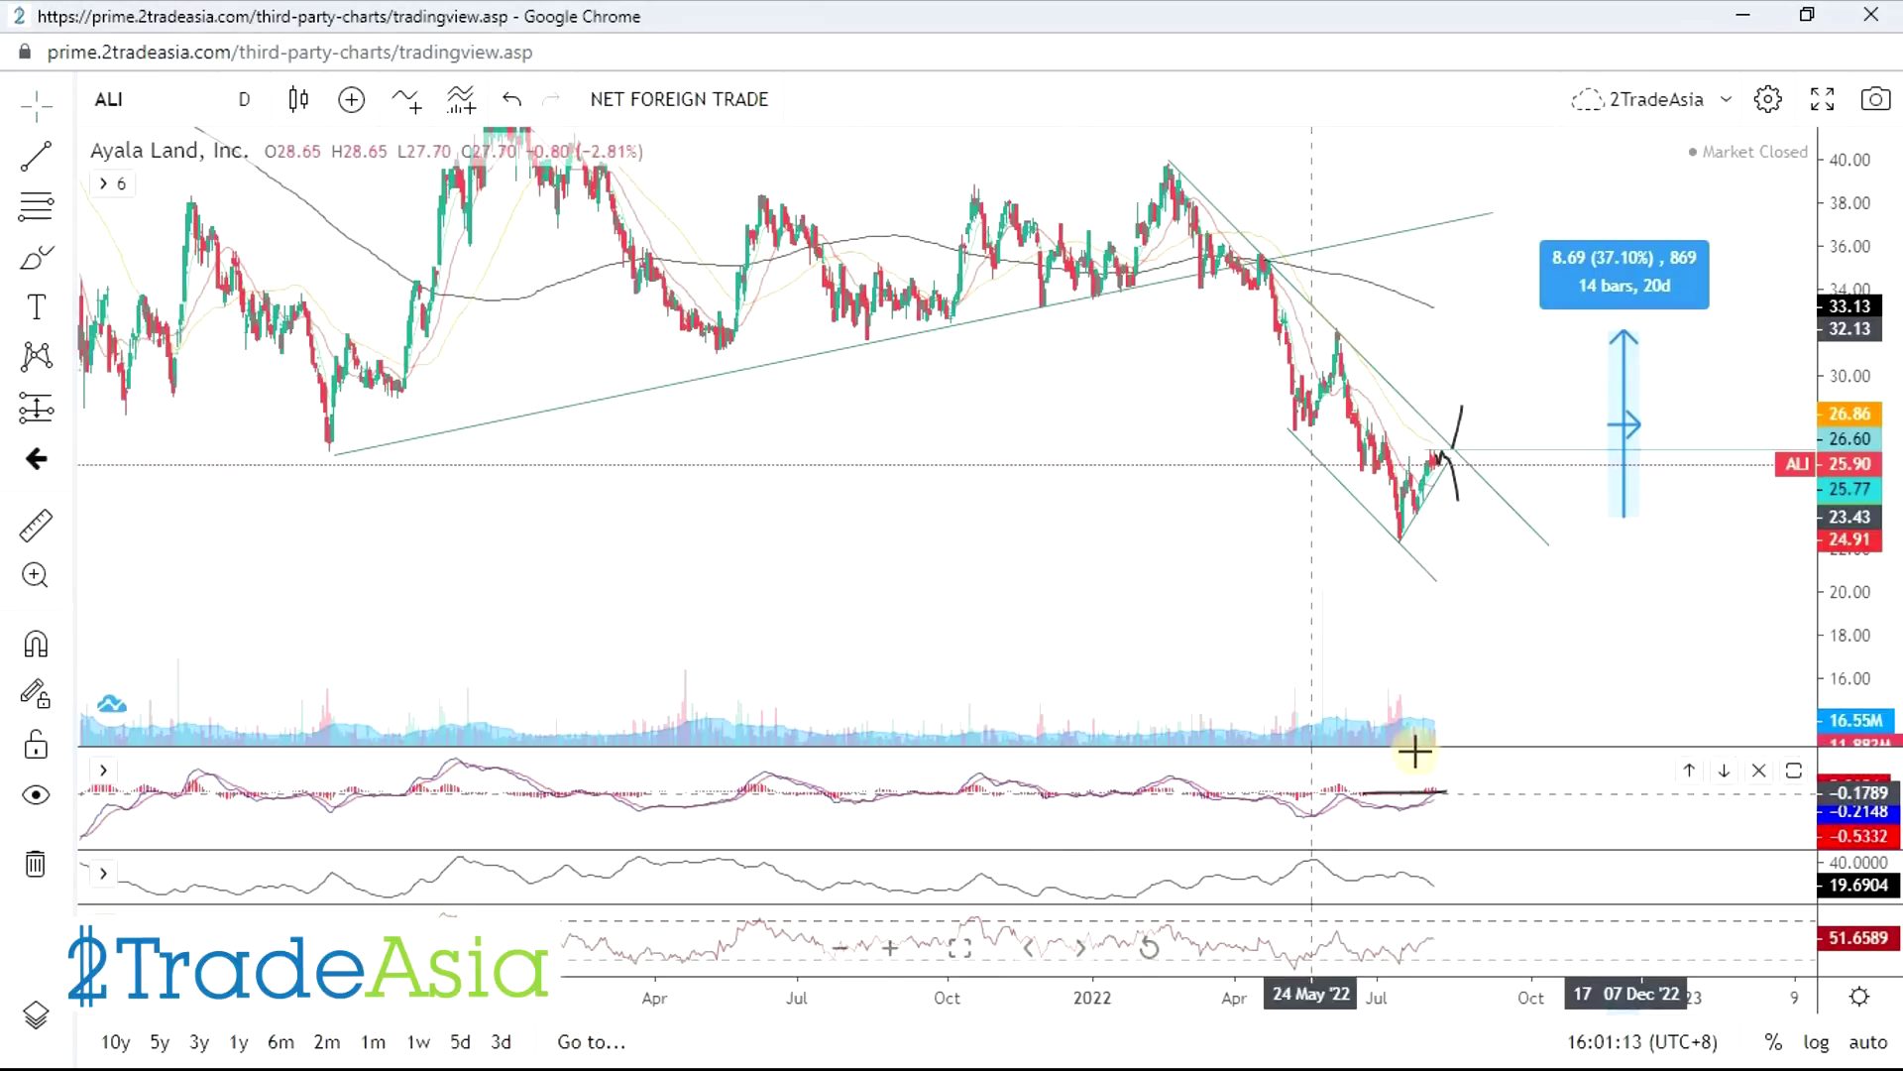
scroll(1410, 561, "up", 2)
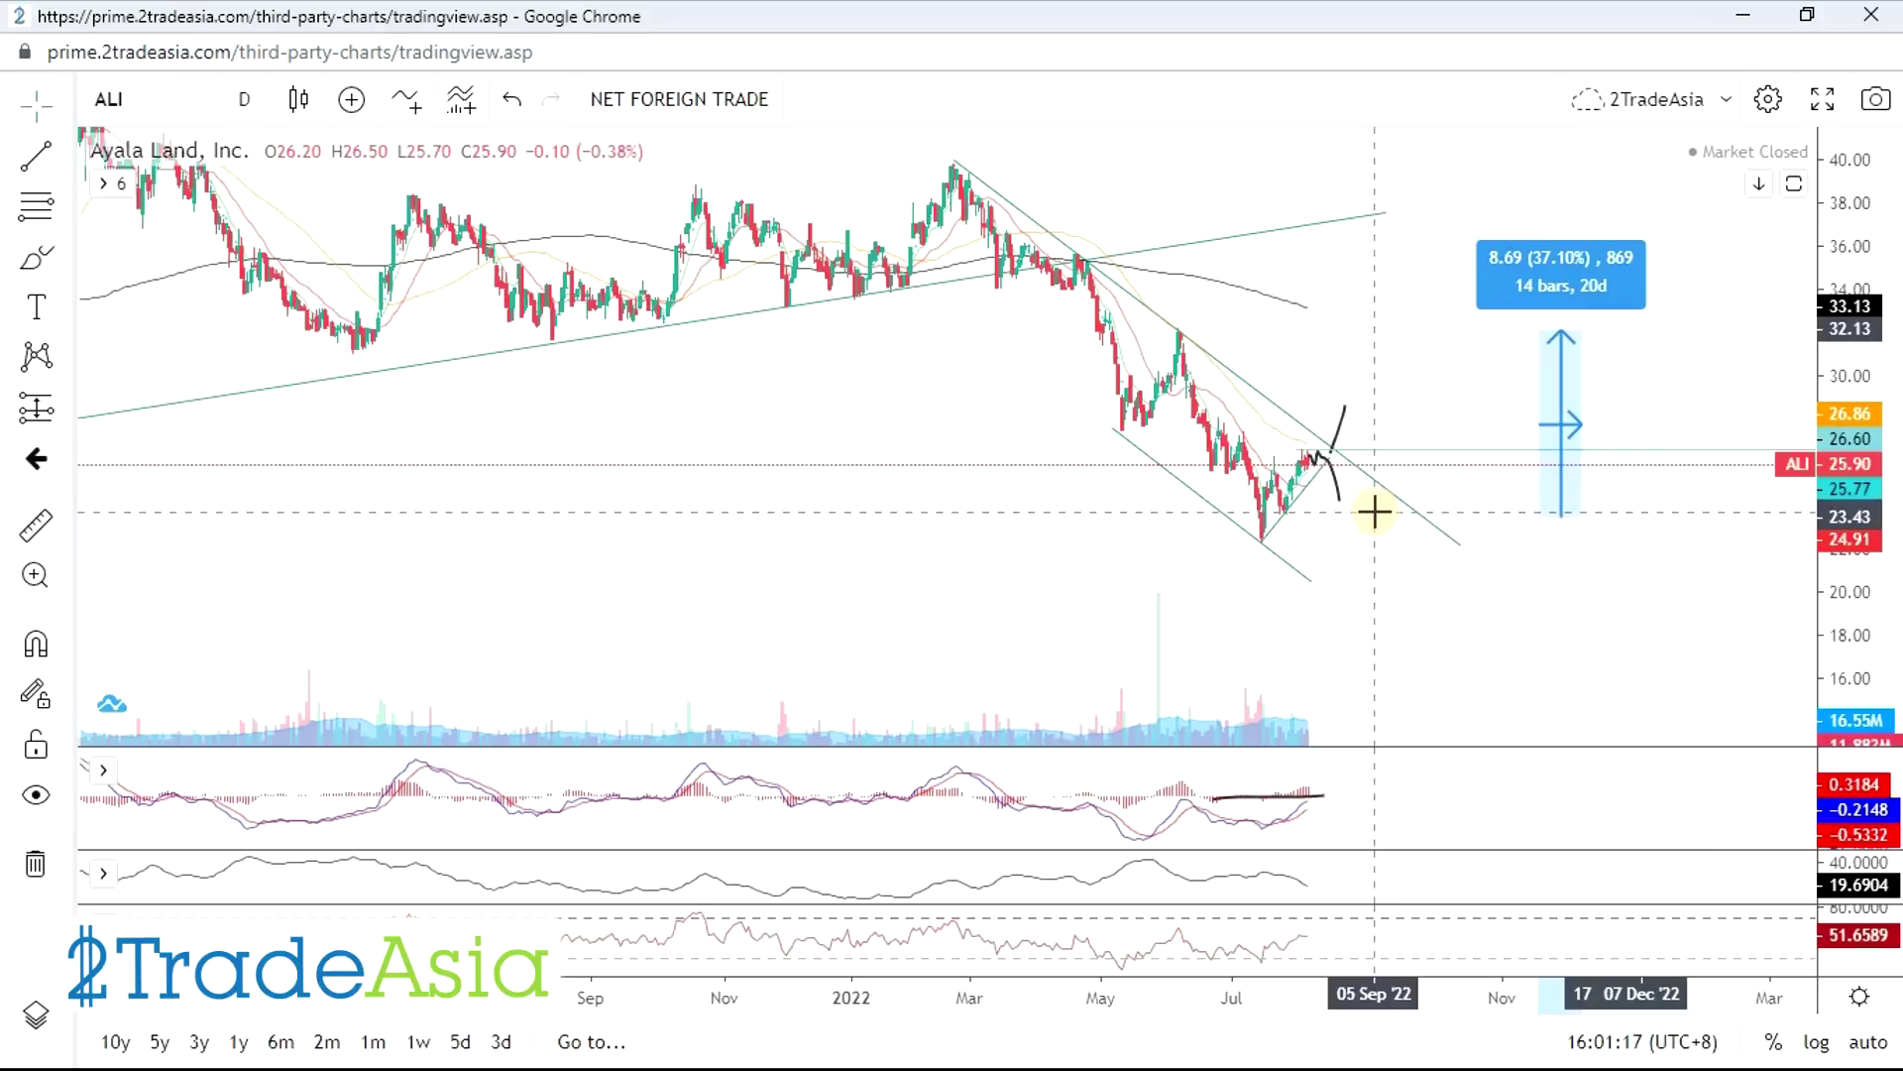
left_click(1204, 522)
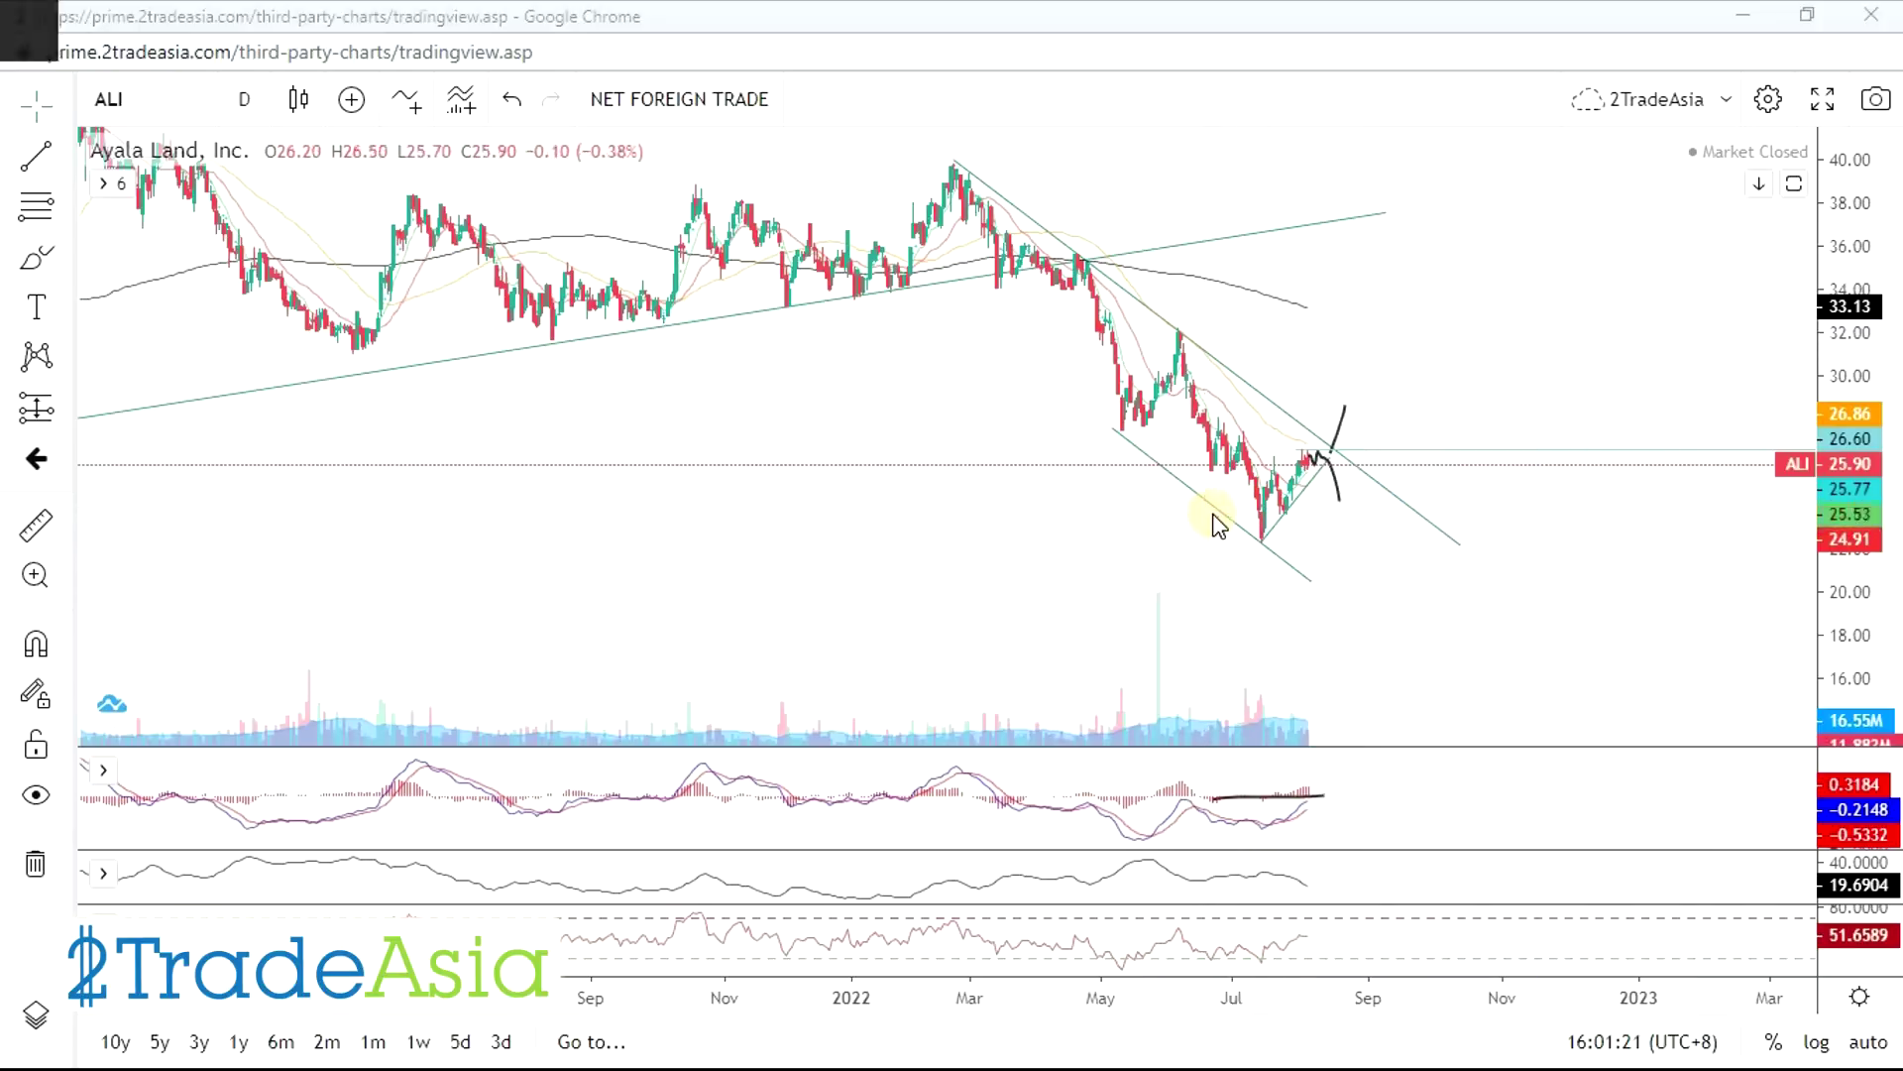
- Check the next stock in the spreadsheet and change the chart's symbol from ALI to CNVRG
key("alt+Tab")
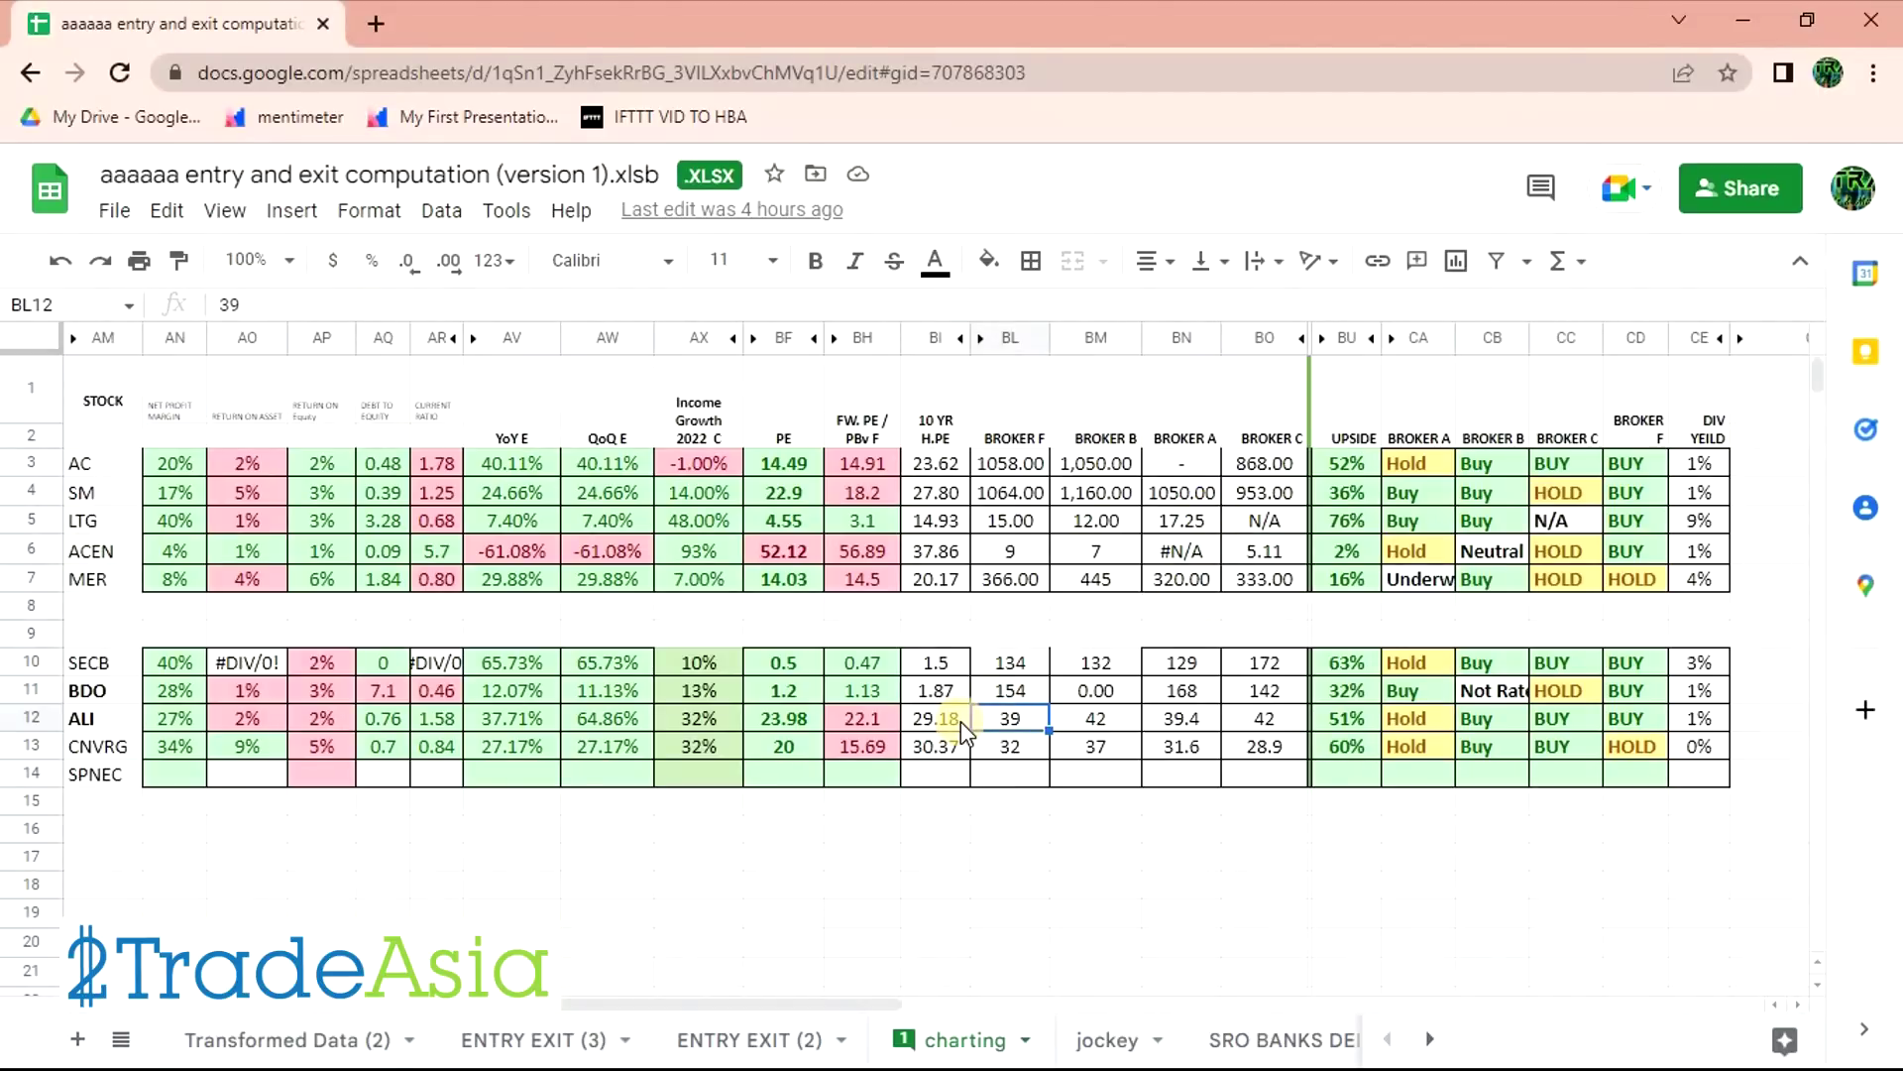
key("alt+Tab")
type("c")
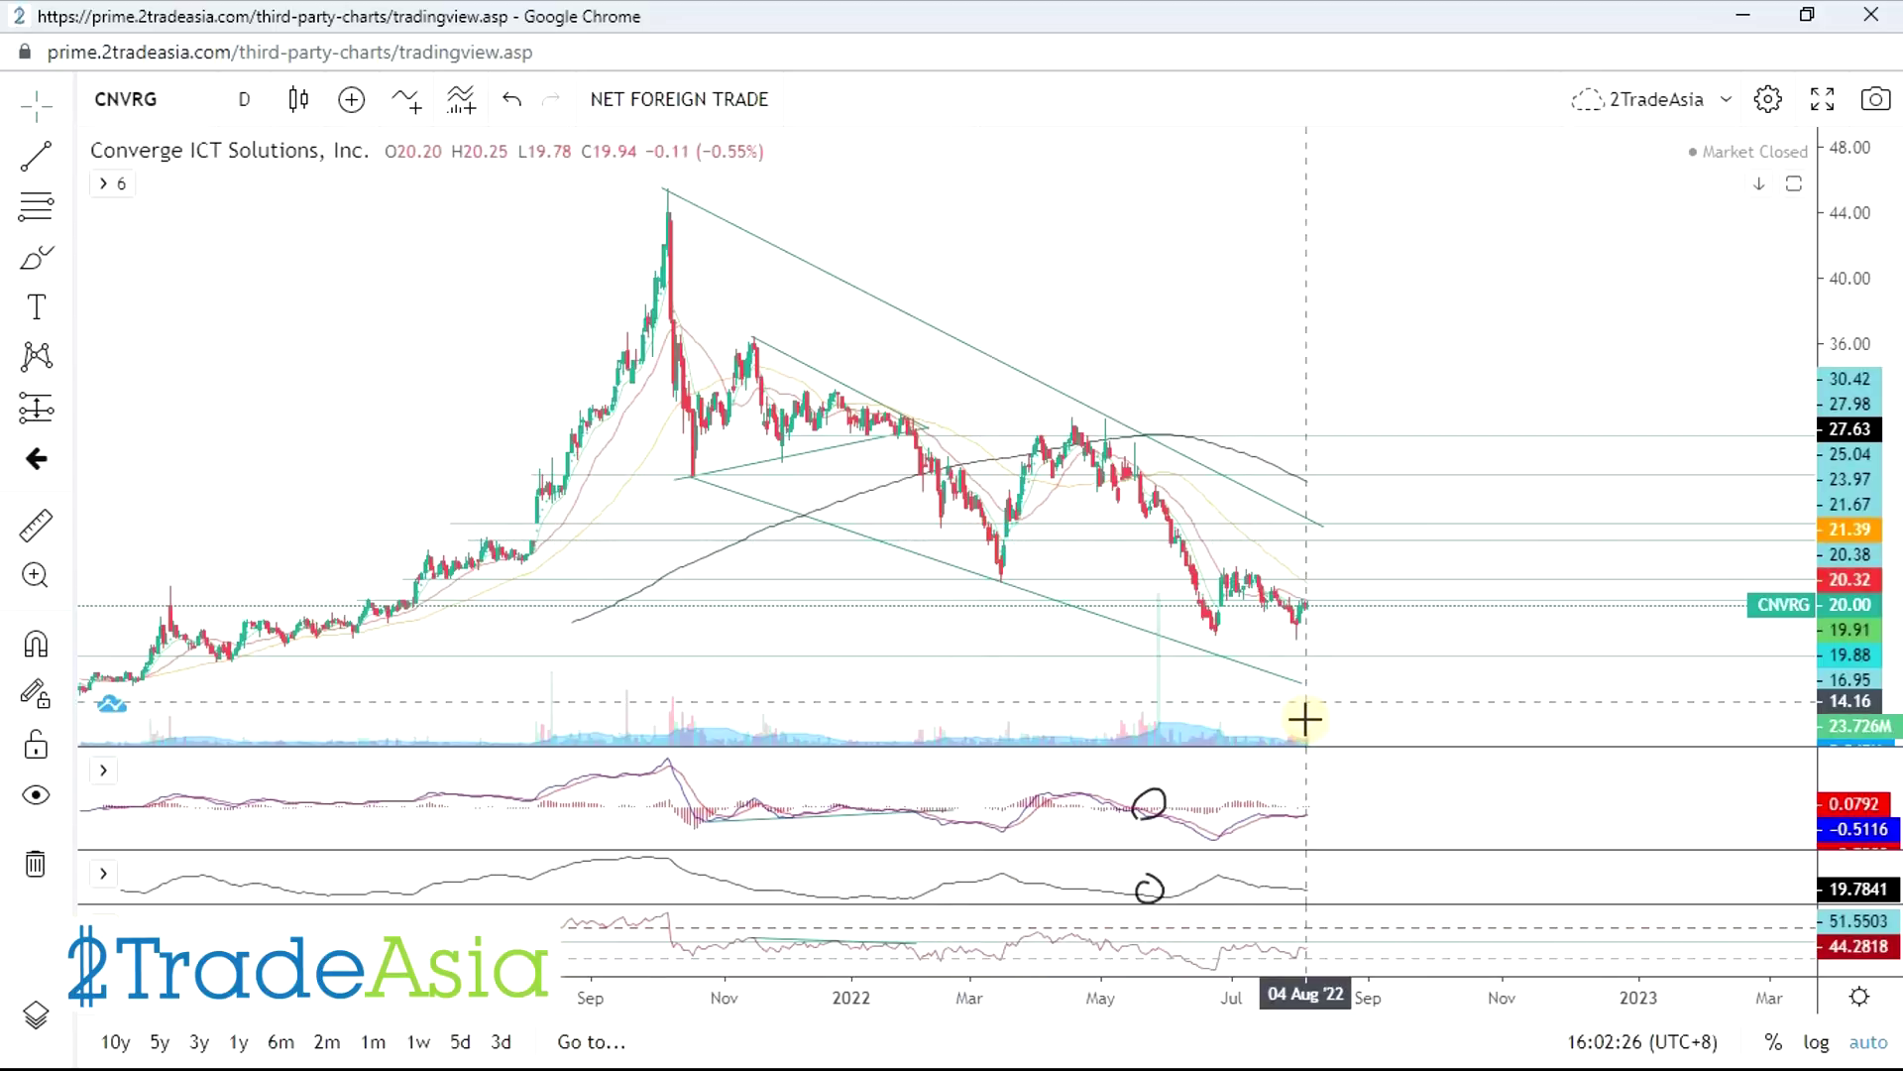
scroll(1304, 720, "up", 2)
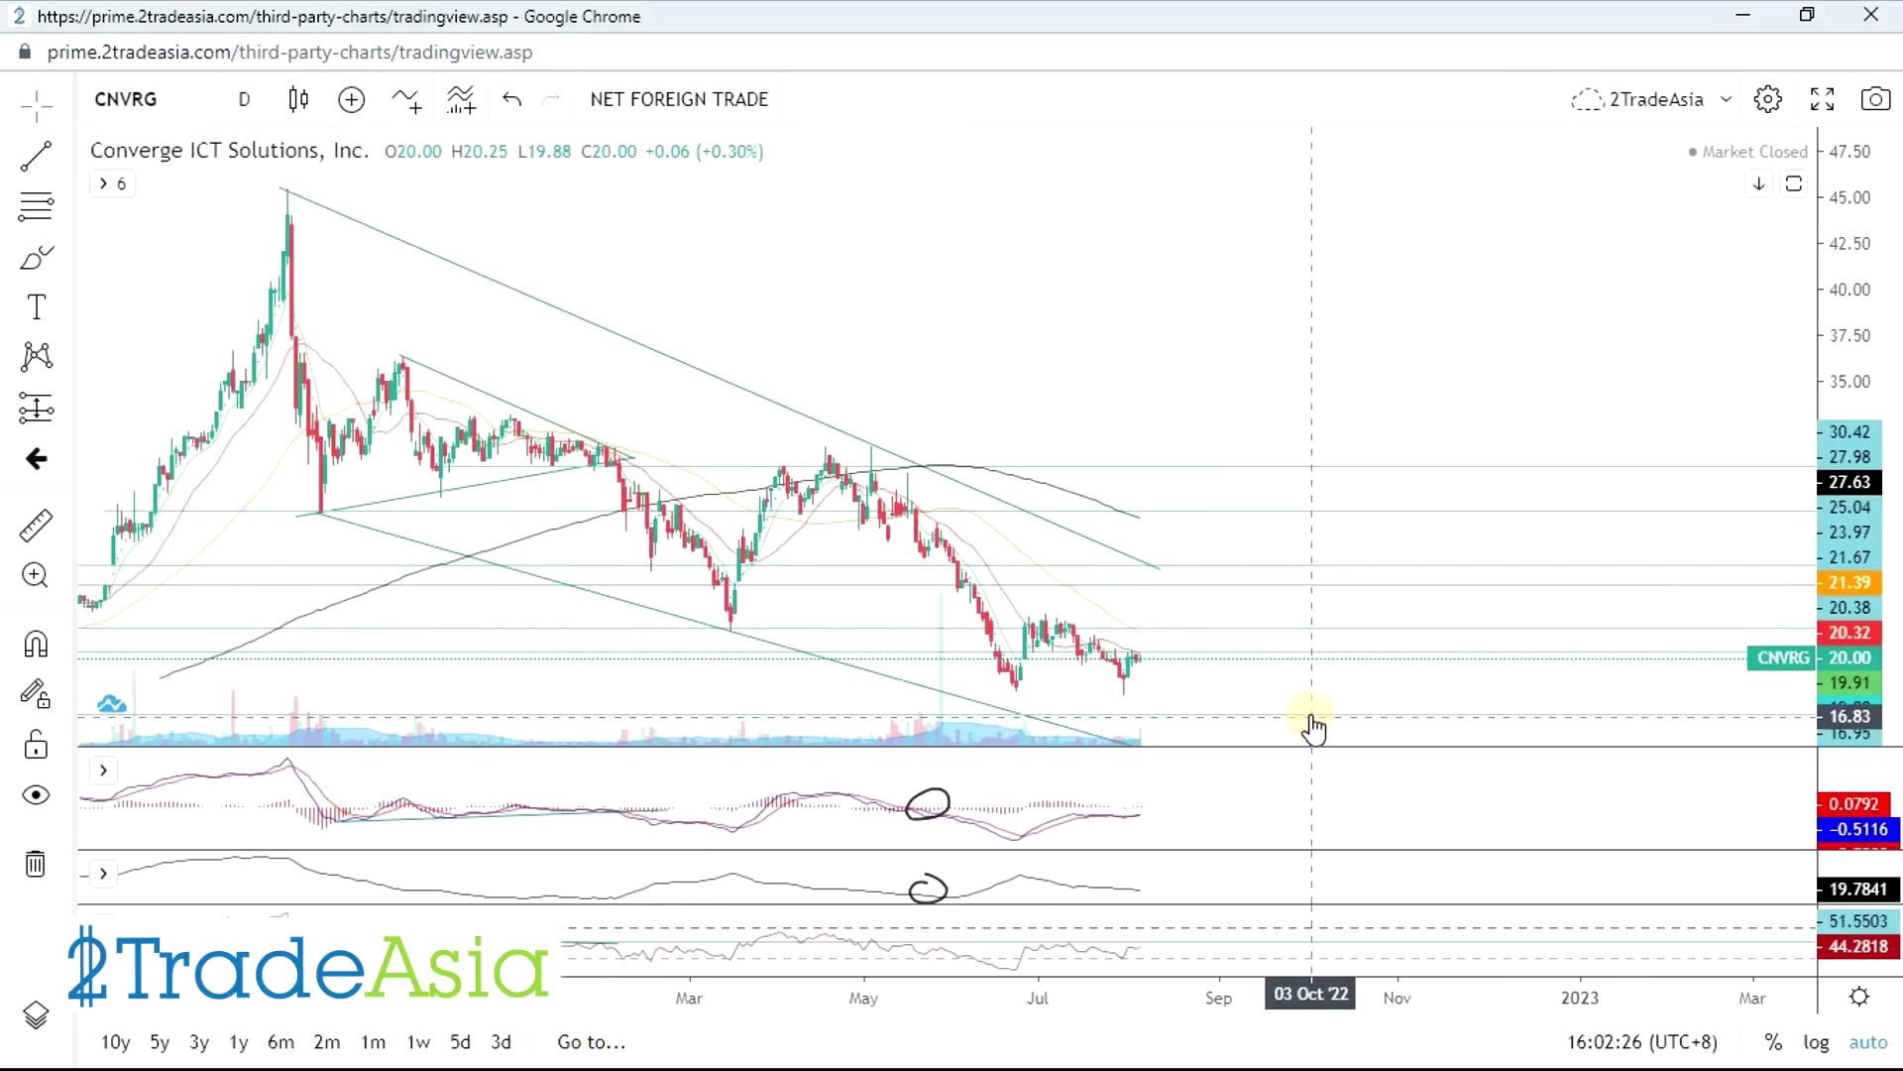
left_click_drag(1517, 298, 1839, 658)
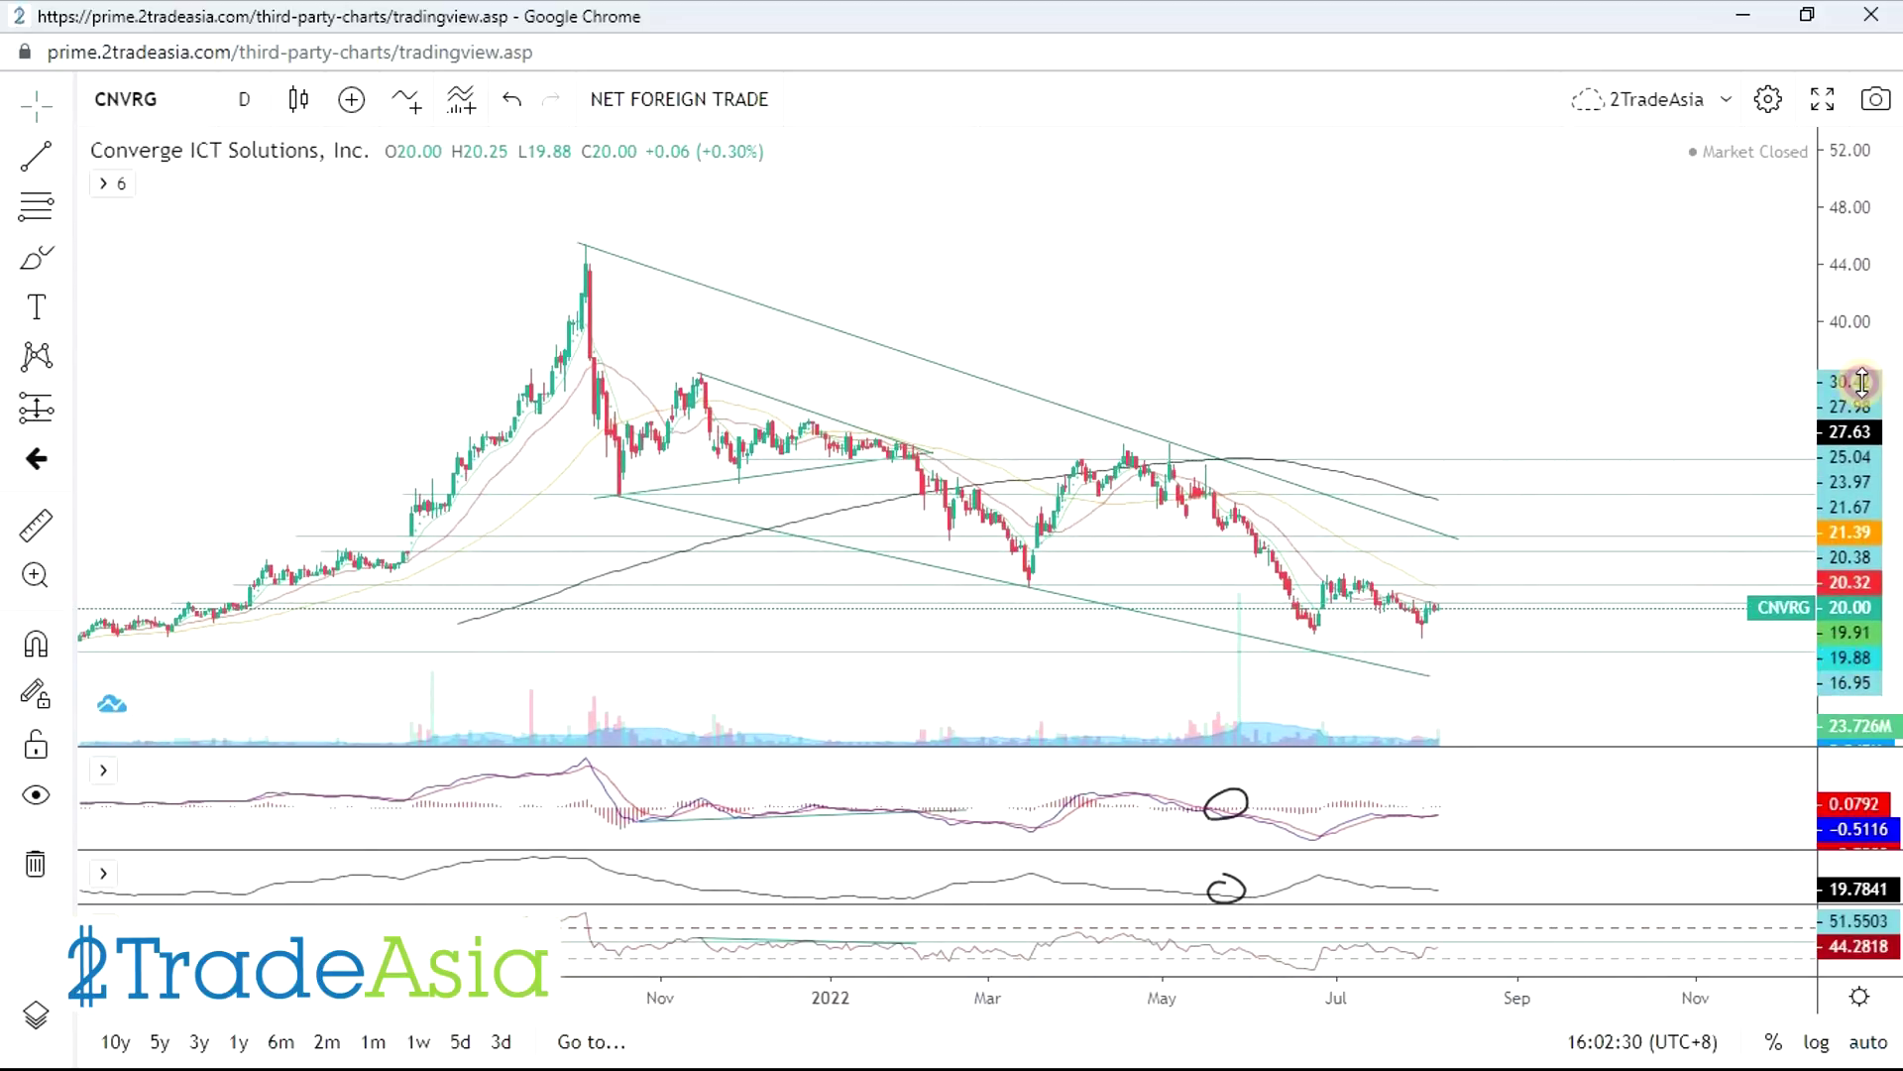
double_click(1839, 658)
scroll(1462, 659, "up", 4)
scroll(1450, 520, "up", 2)
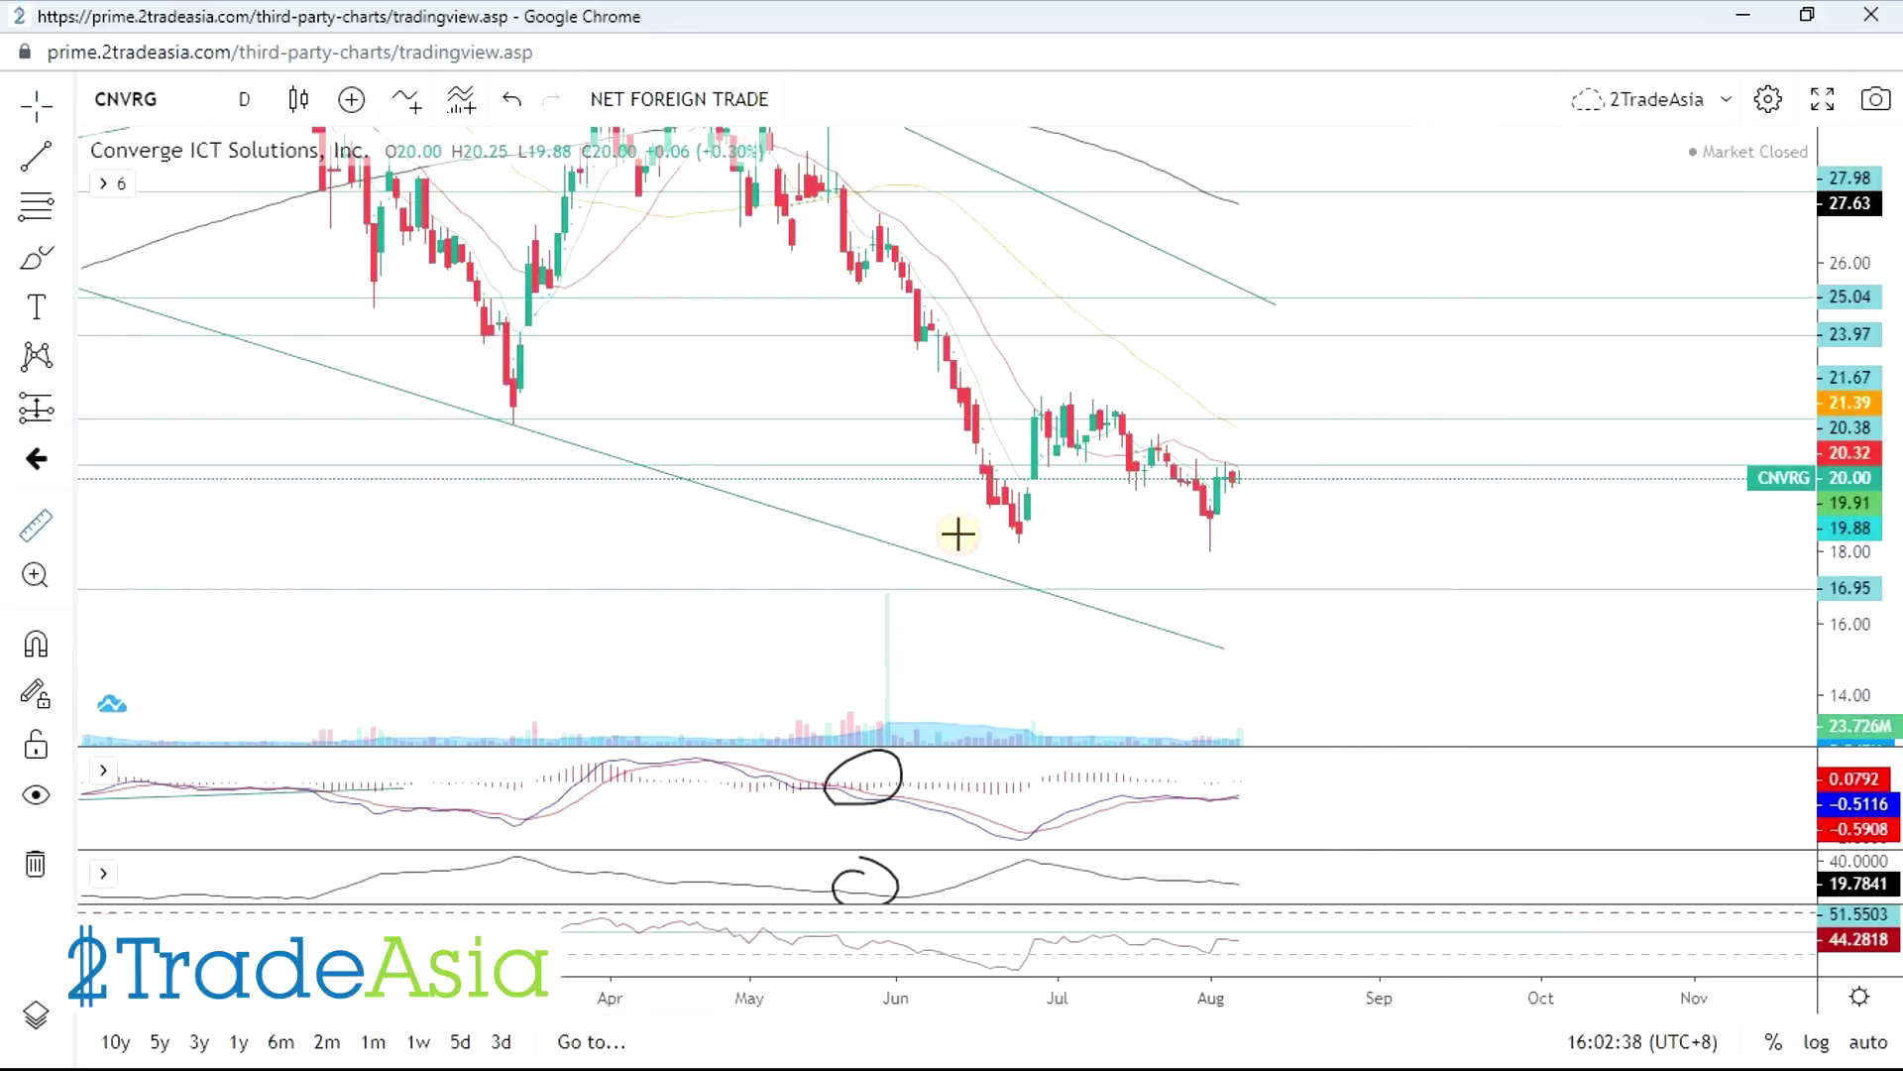
- Remove all existing drawings from the CNVRG chart
left_click(1333, 539)
left_click(1411, 531)
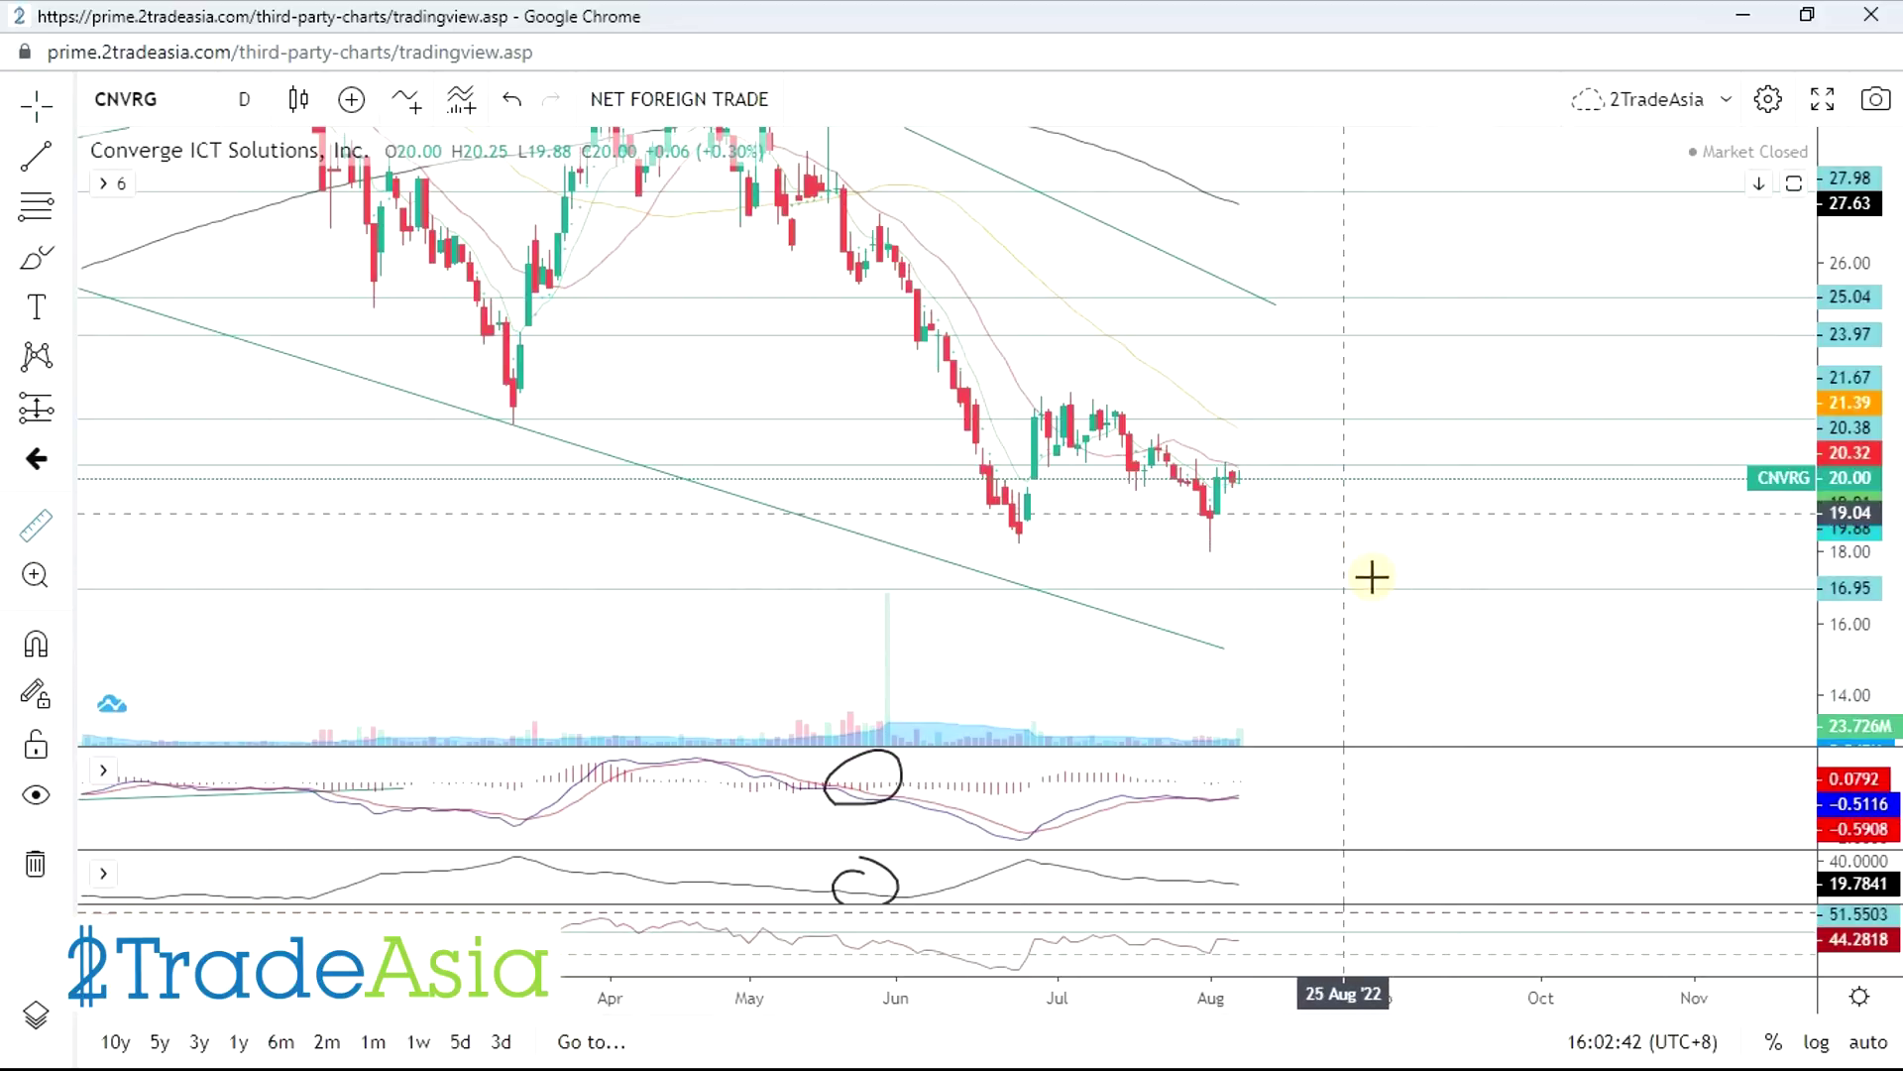
left_click(158, 310)
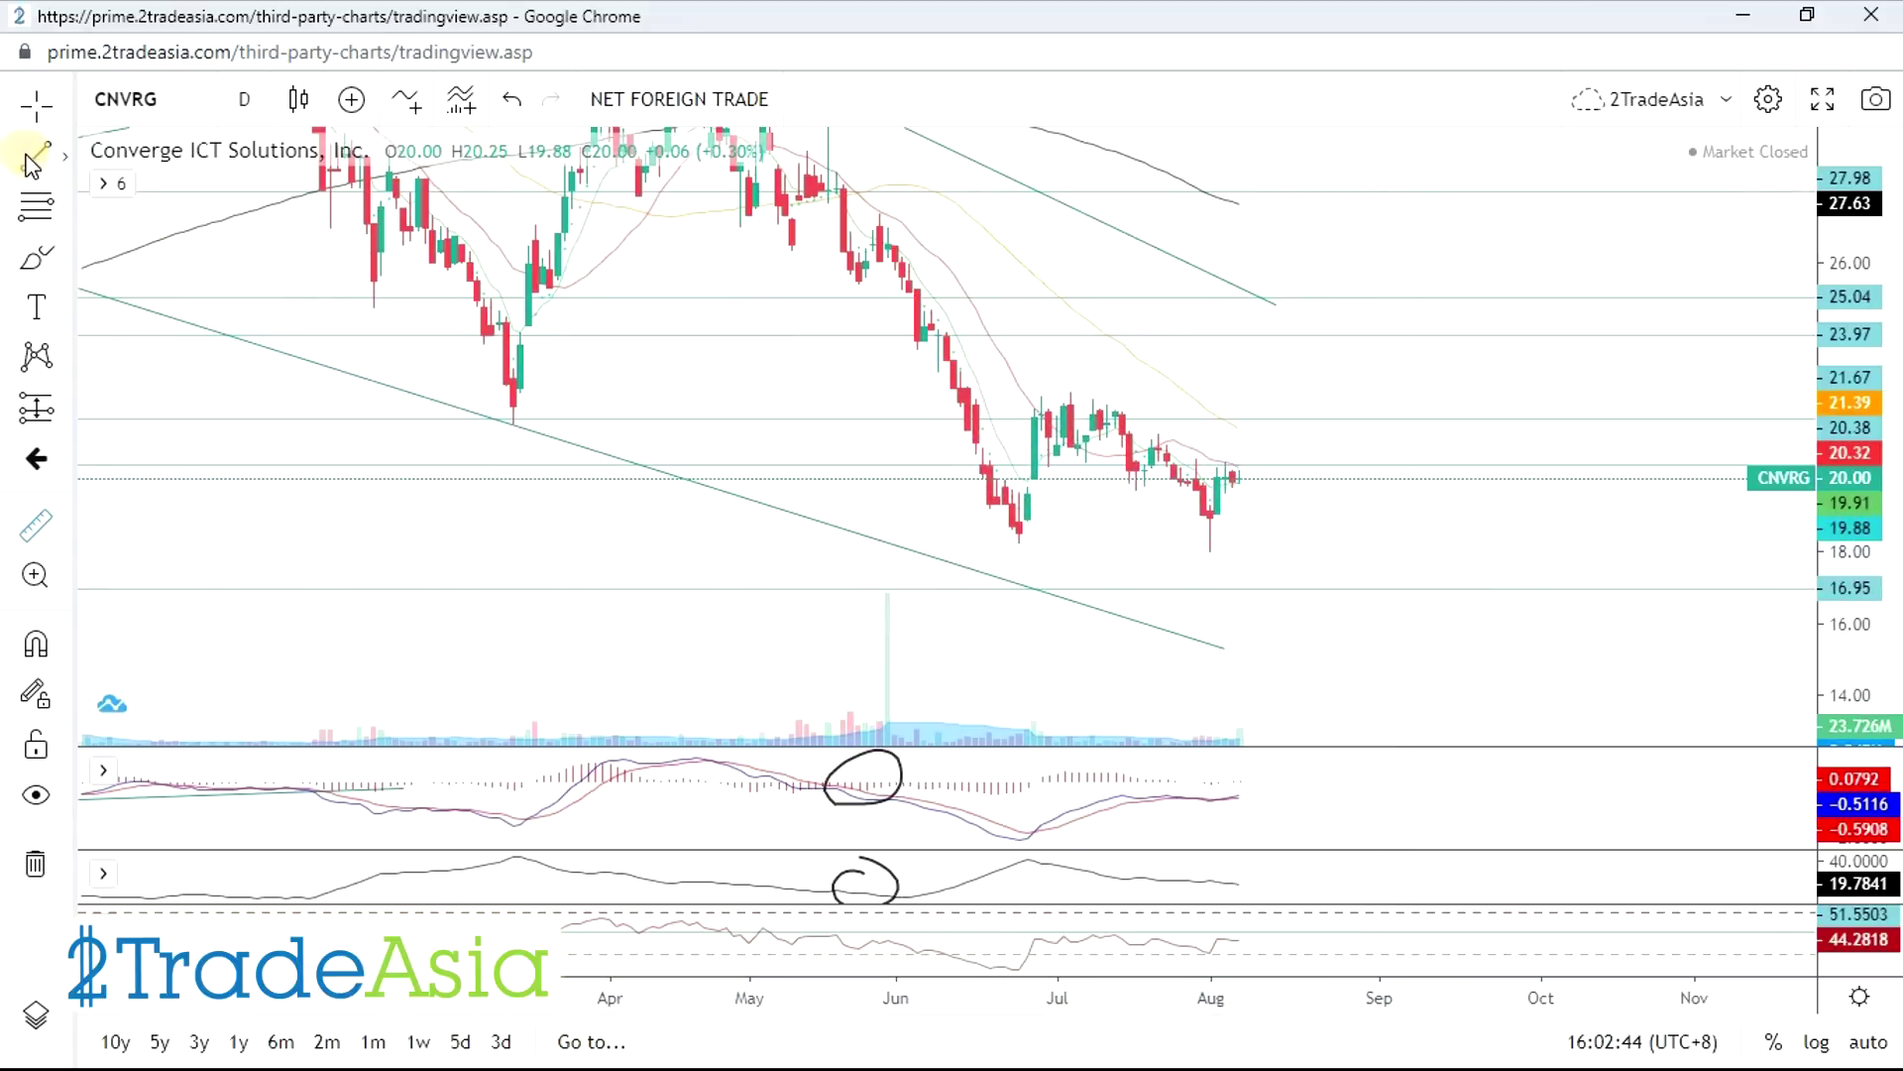
left_click(40, 882)
scroll(1550, 650, "down", 5)
scroll(1645, 658, "down", 5)
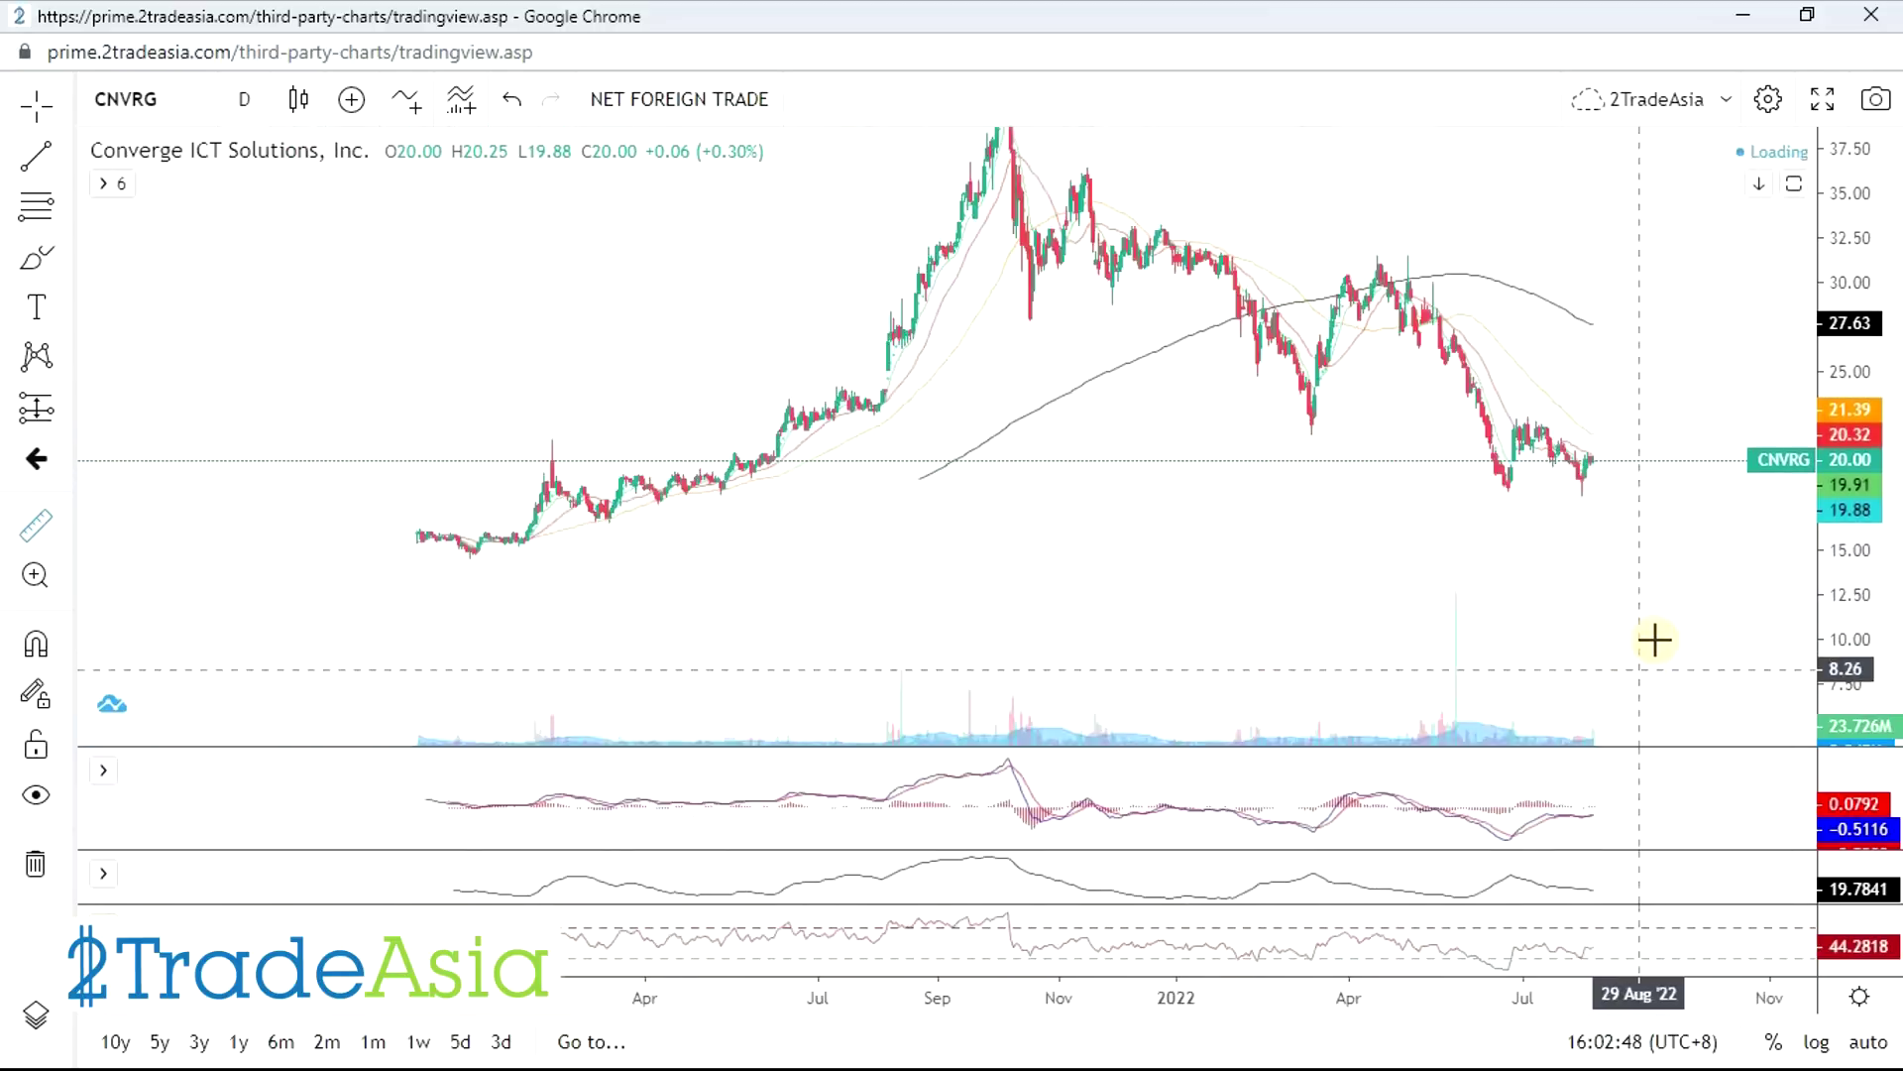
left_click(1319, 603, "shift")
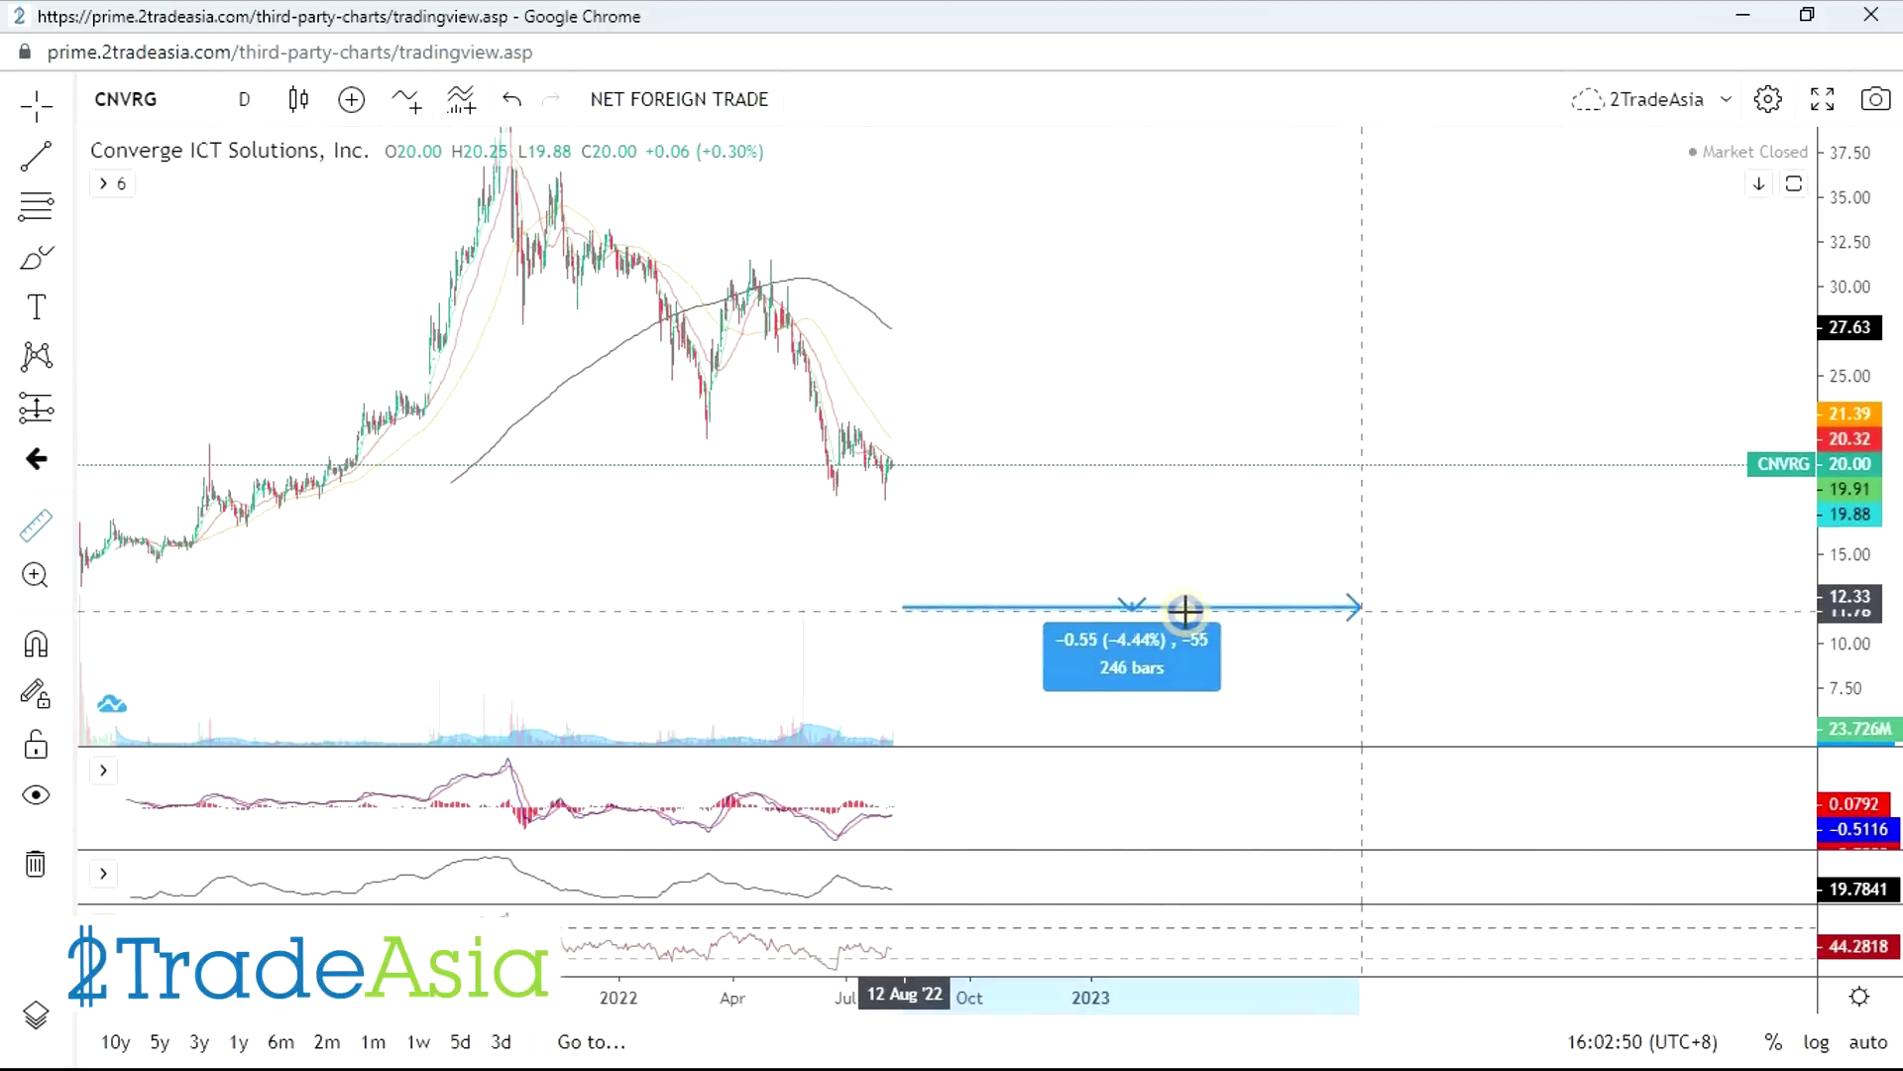
- Draw a falling trend line from about 44.95 at the October 2021 peak, along the 2022 highs, to about 14.18 in mid-December 2022
left_click(37, 163)
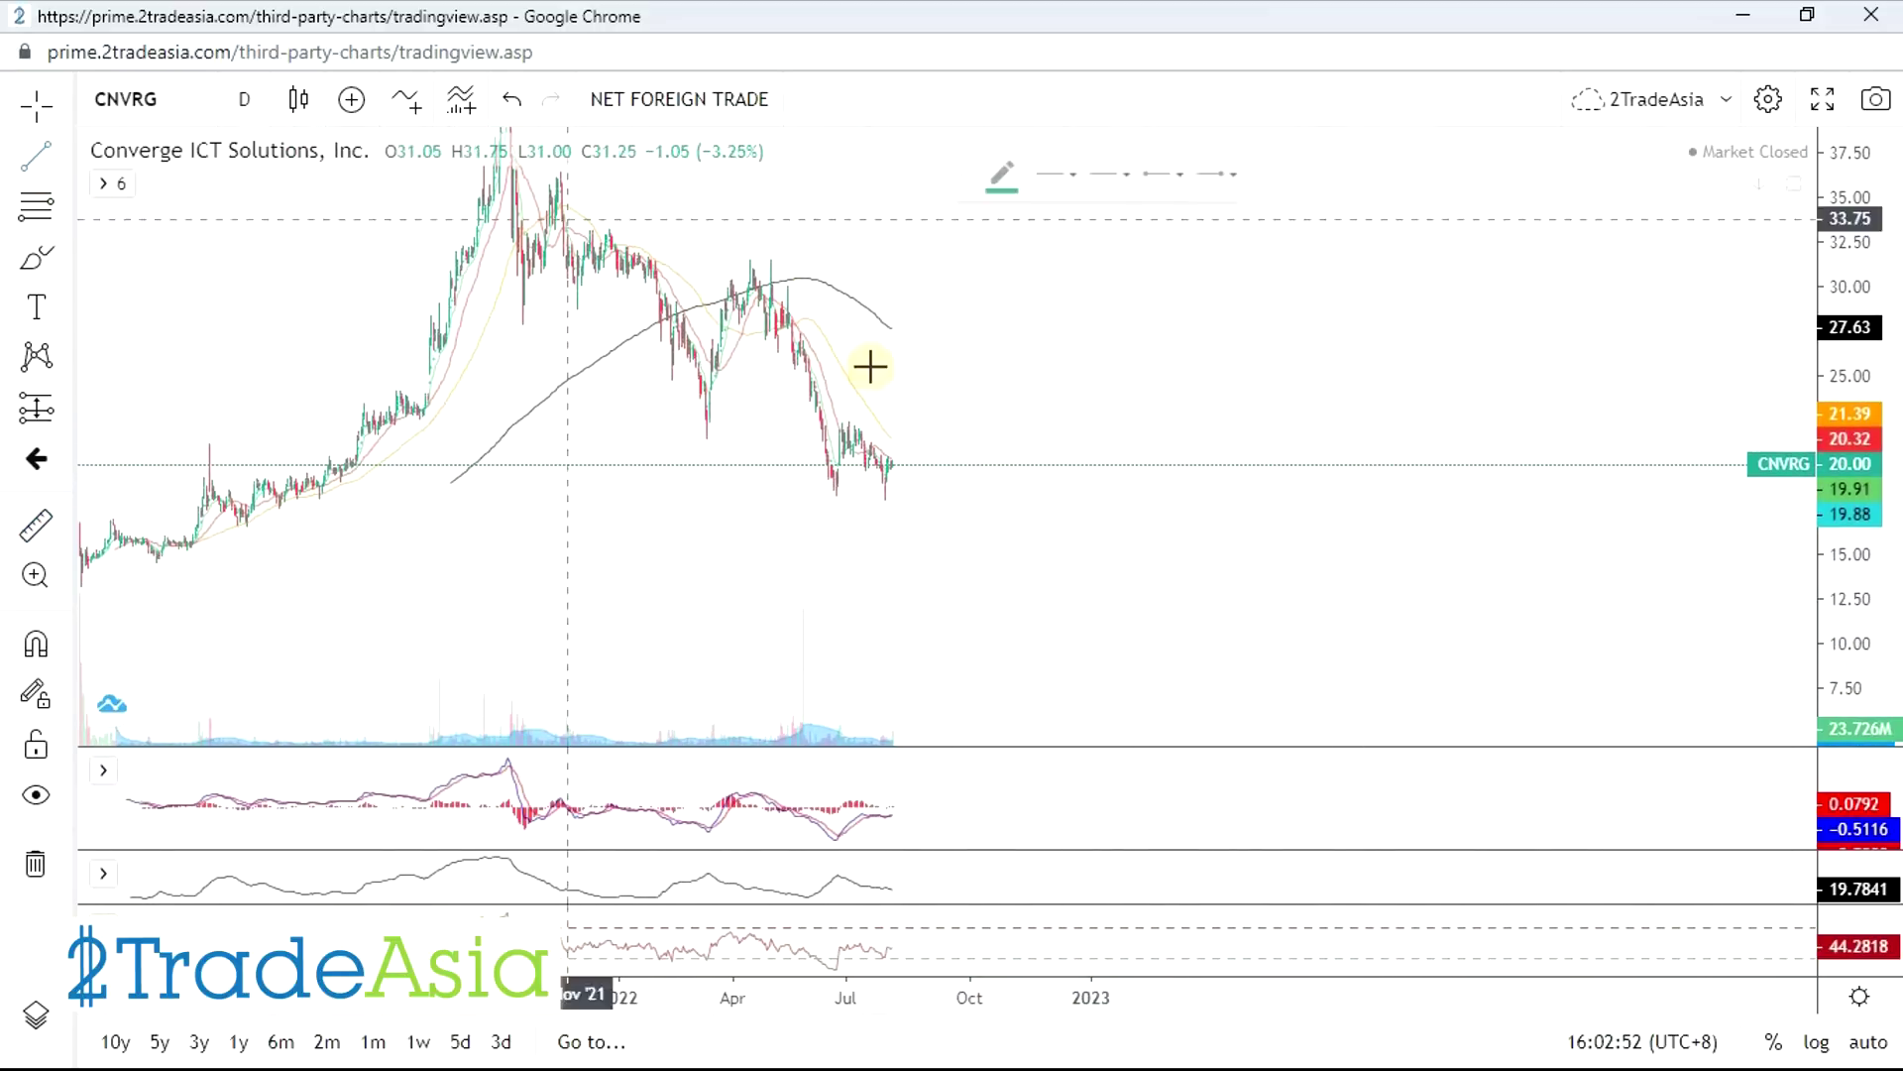
left_click_drag(1869, 292, 1856, 600)
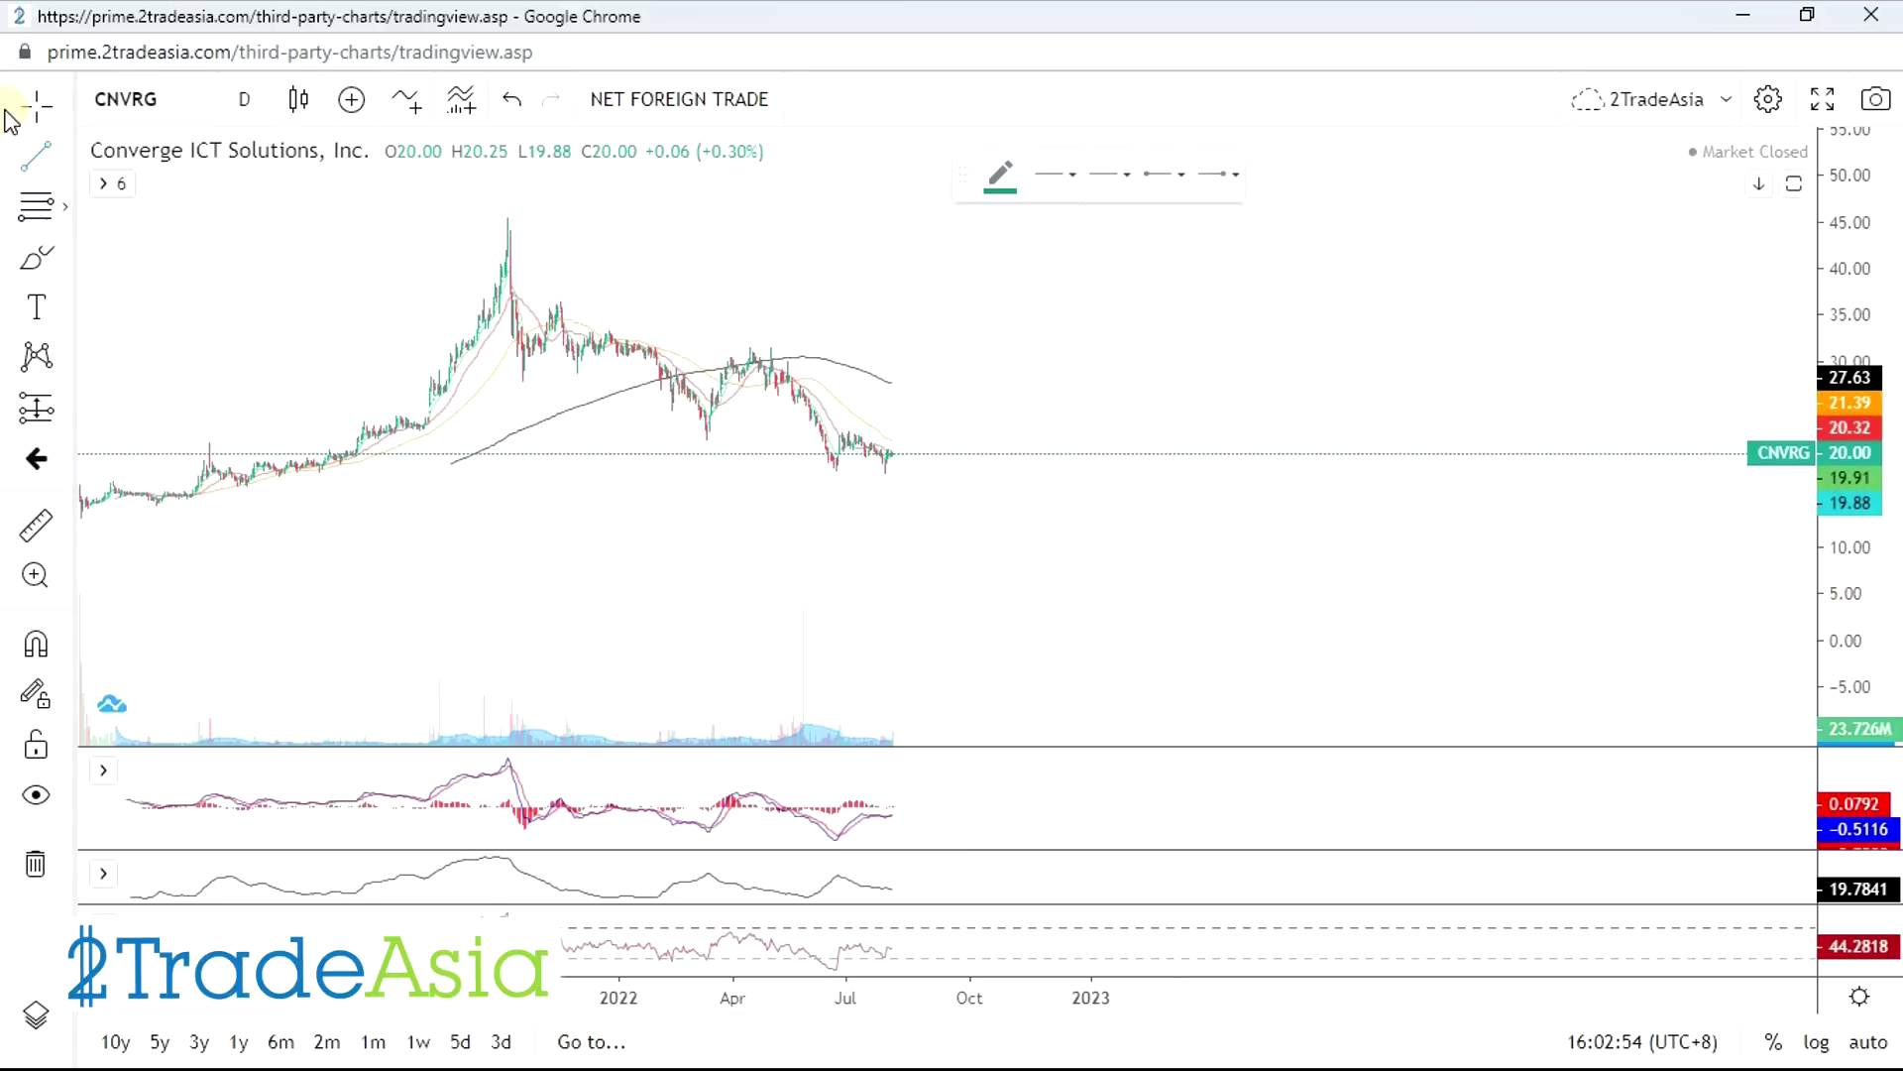
left_click(507, 222)
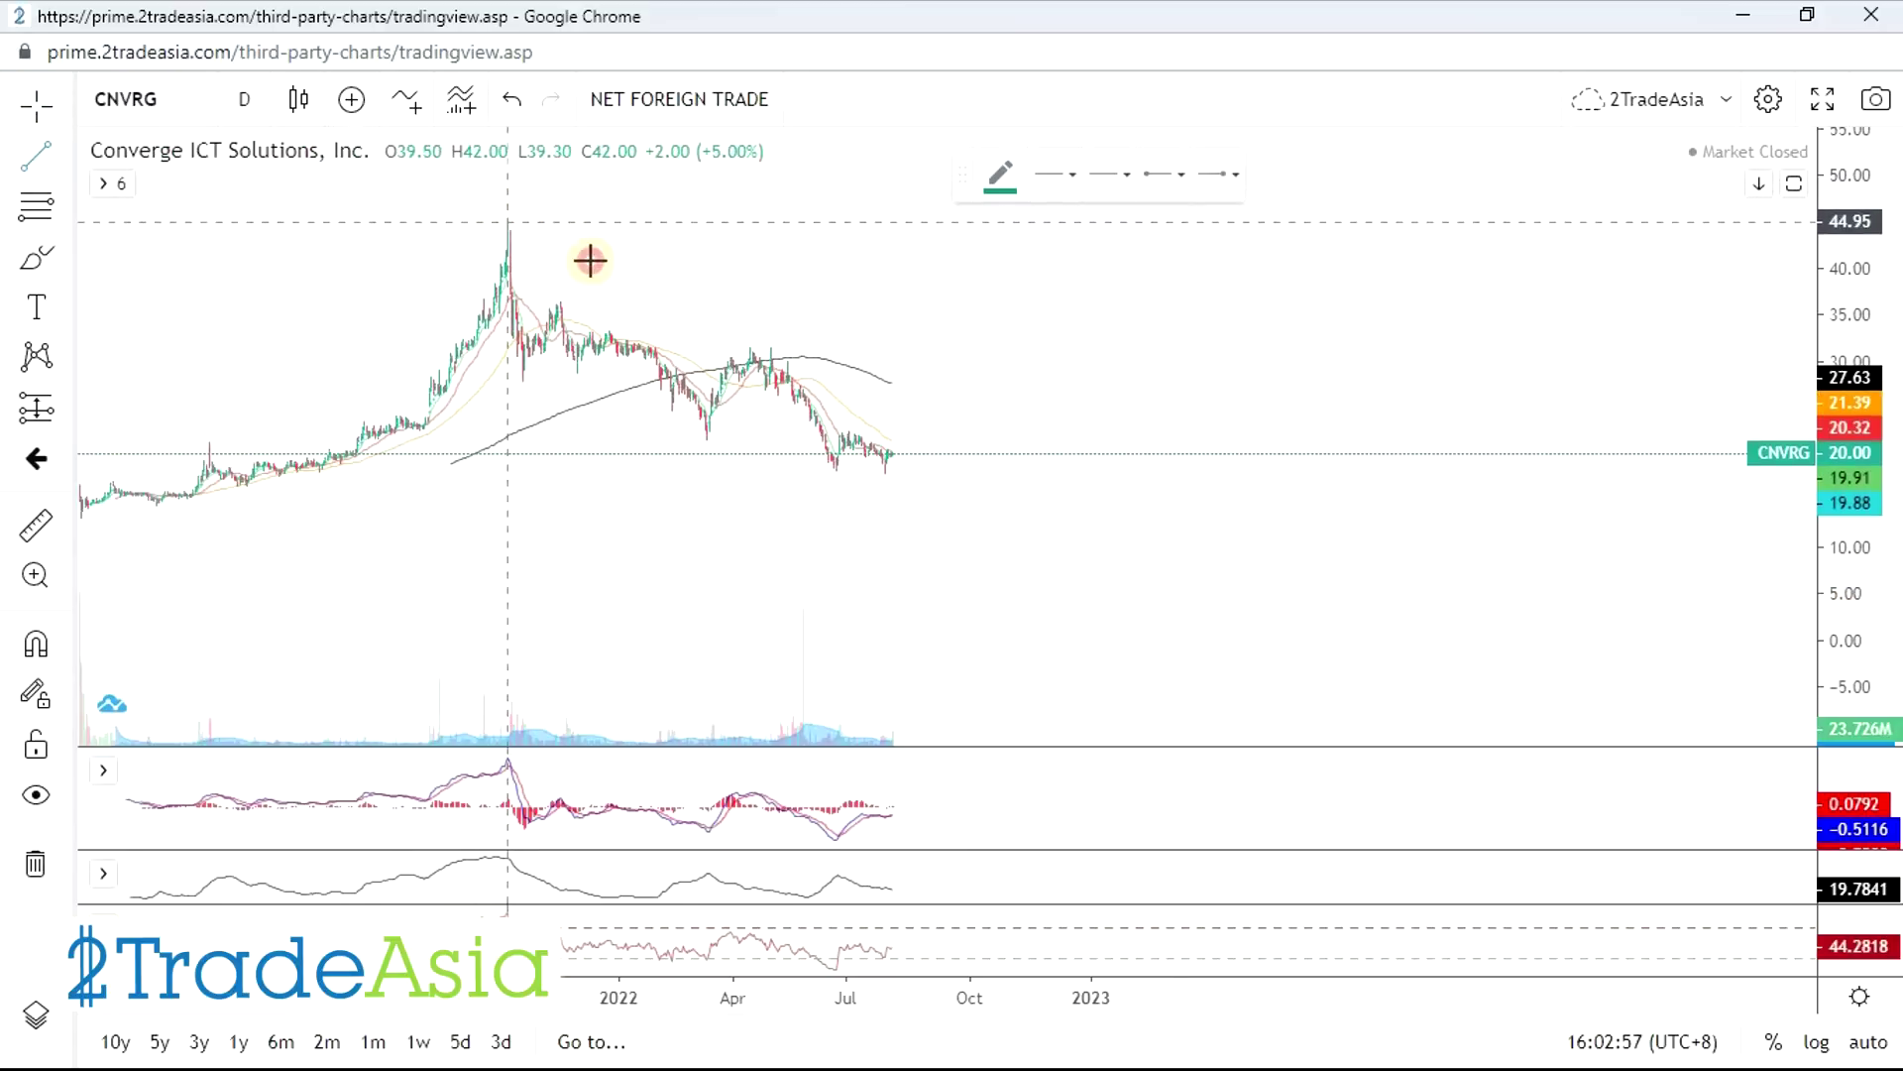
left_click(1071, 509)
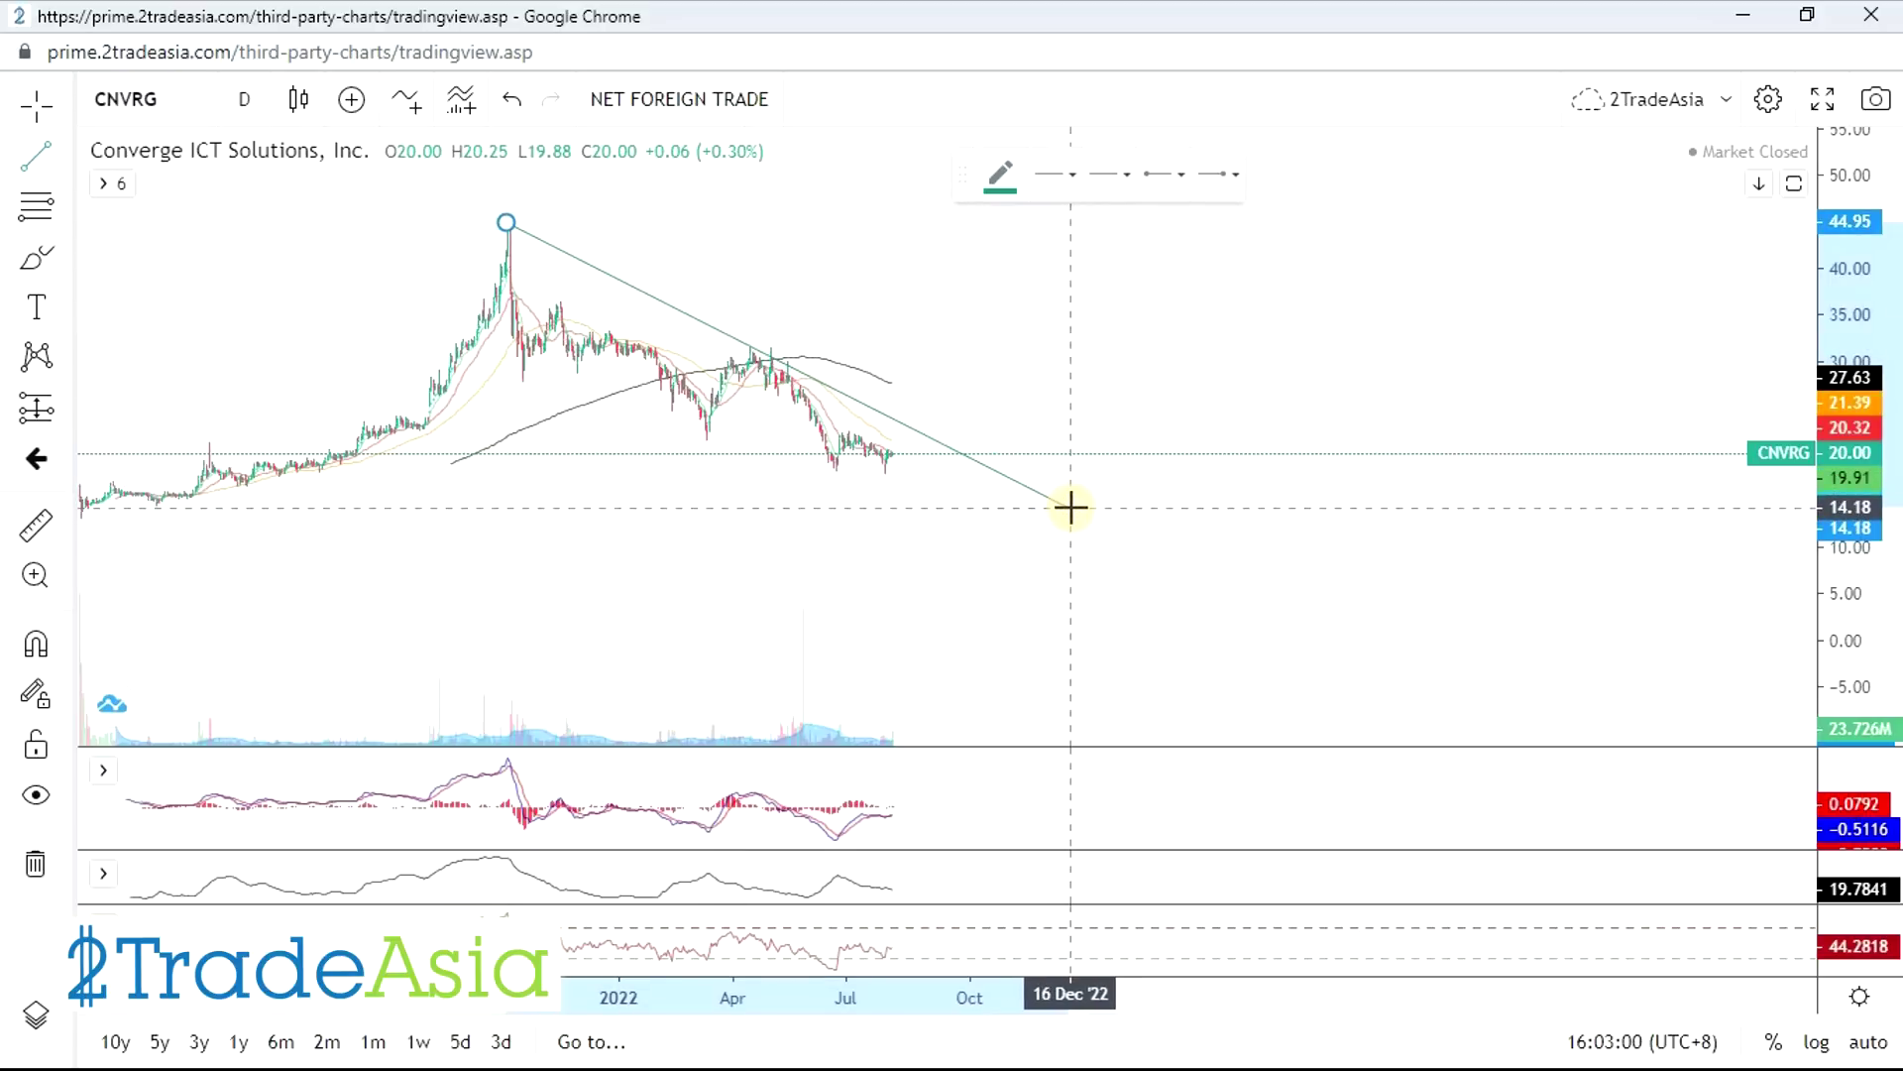
- Draw a lower falling trend line from about 27.84 at the October 2021 low, under the 2022 lows, to about 14.48 in late September 2022
scroll(646, 625, "up", 3)
left_click_drag(646, 625, 1333, 425)
scroll(1096, 483, "up", 2)
scroll(1189, 540, "down", 1)
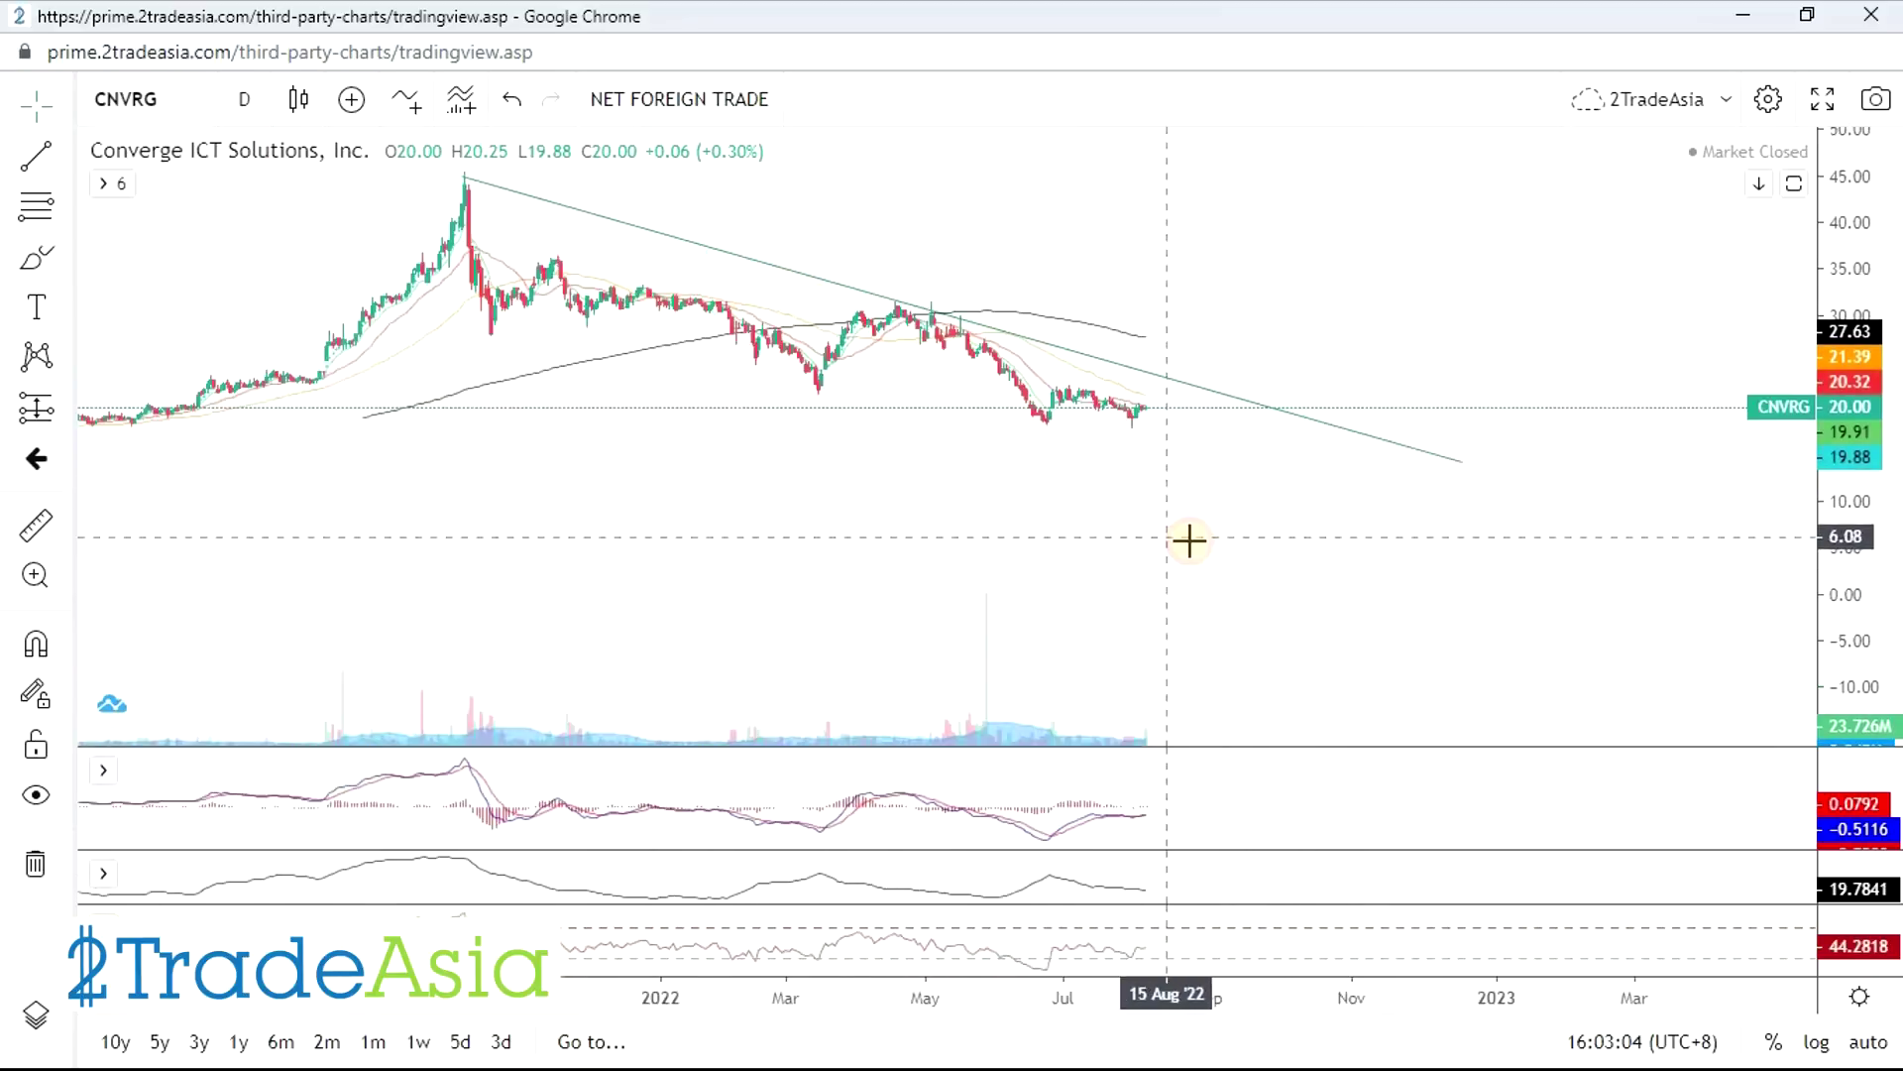
left_click_drag(1190, 539, 1277, 570)
left_click(43, 162)
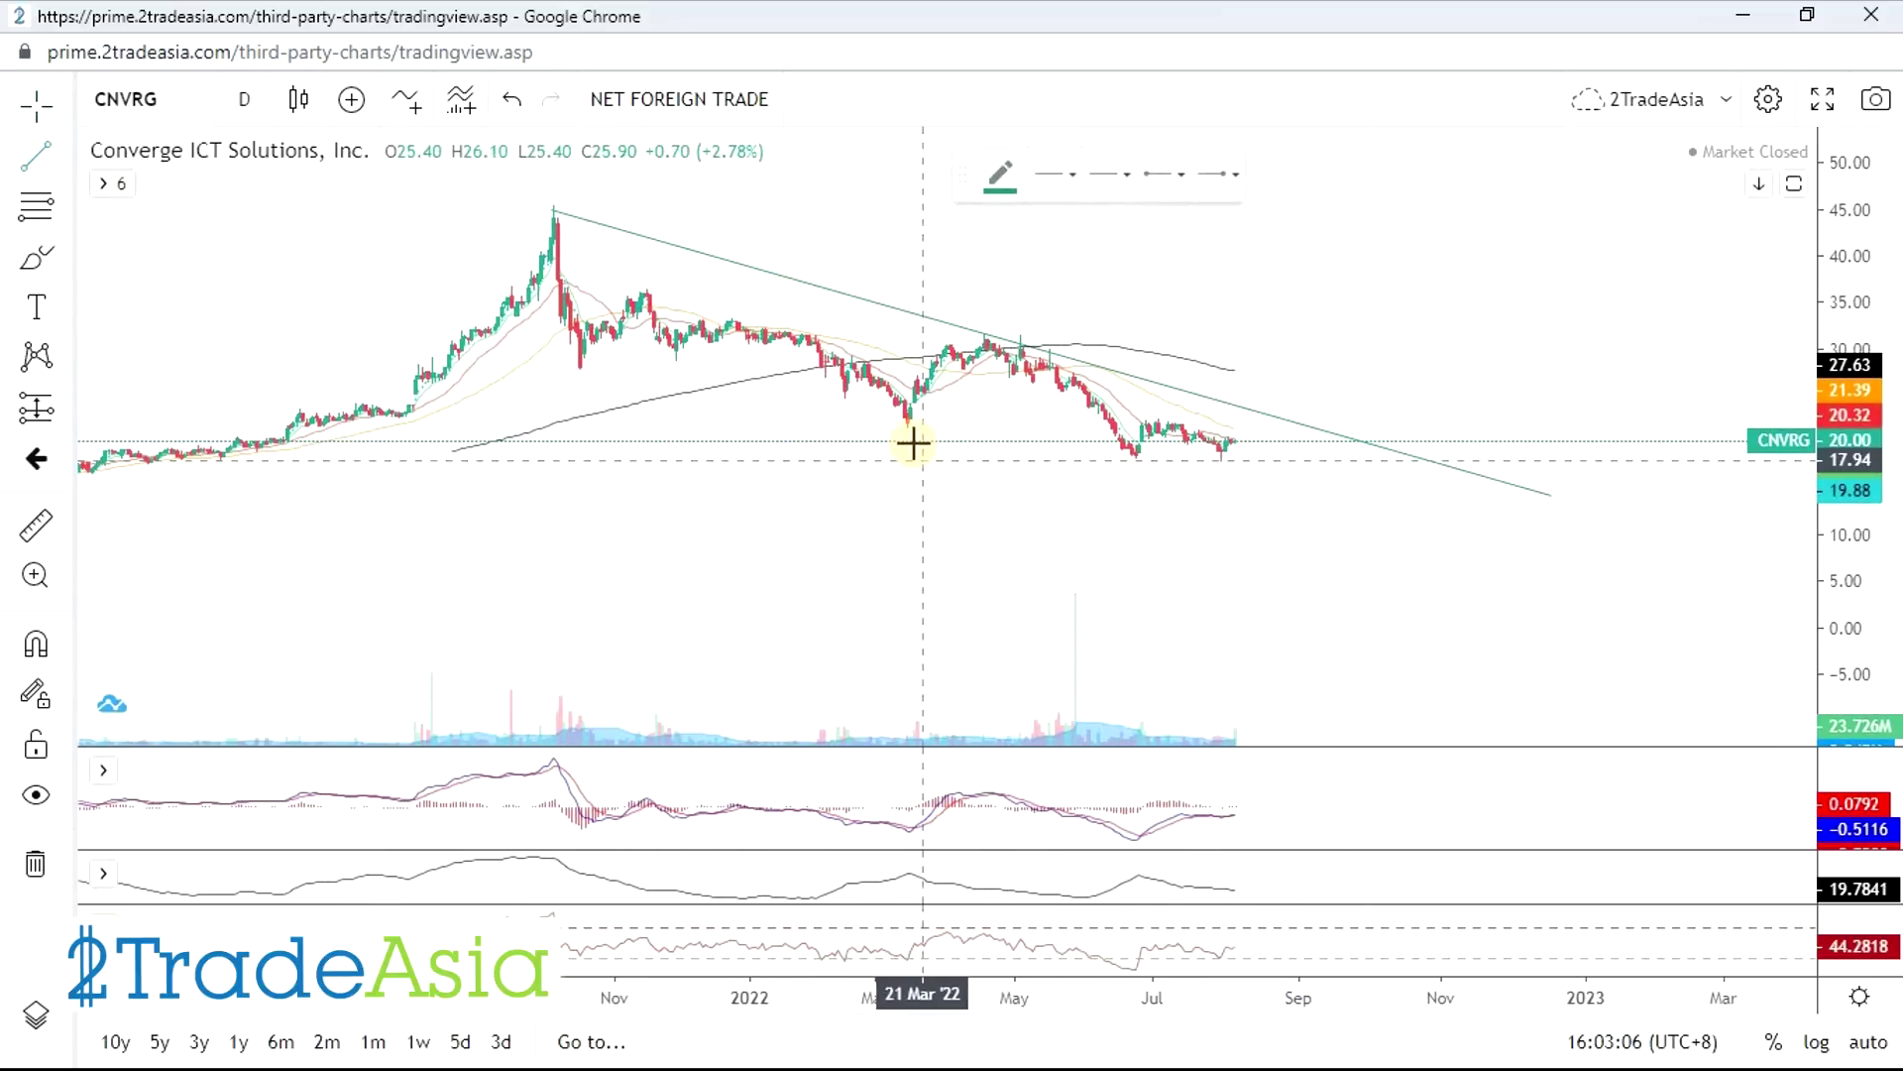
left_click(577, 369)
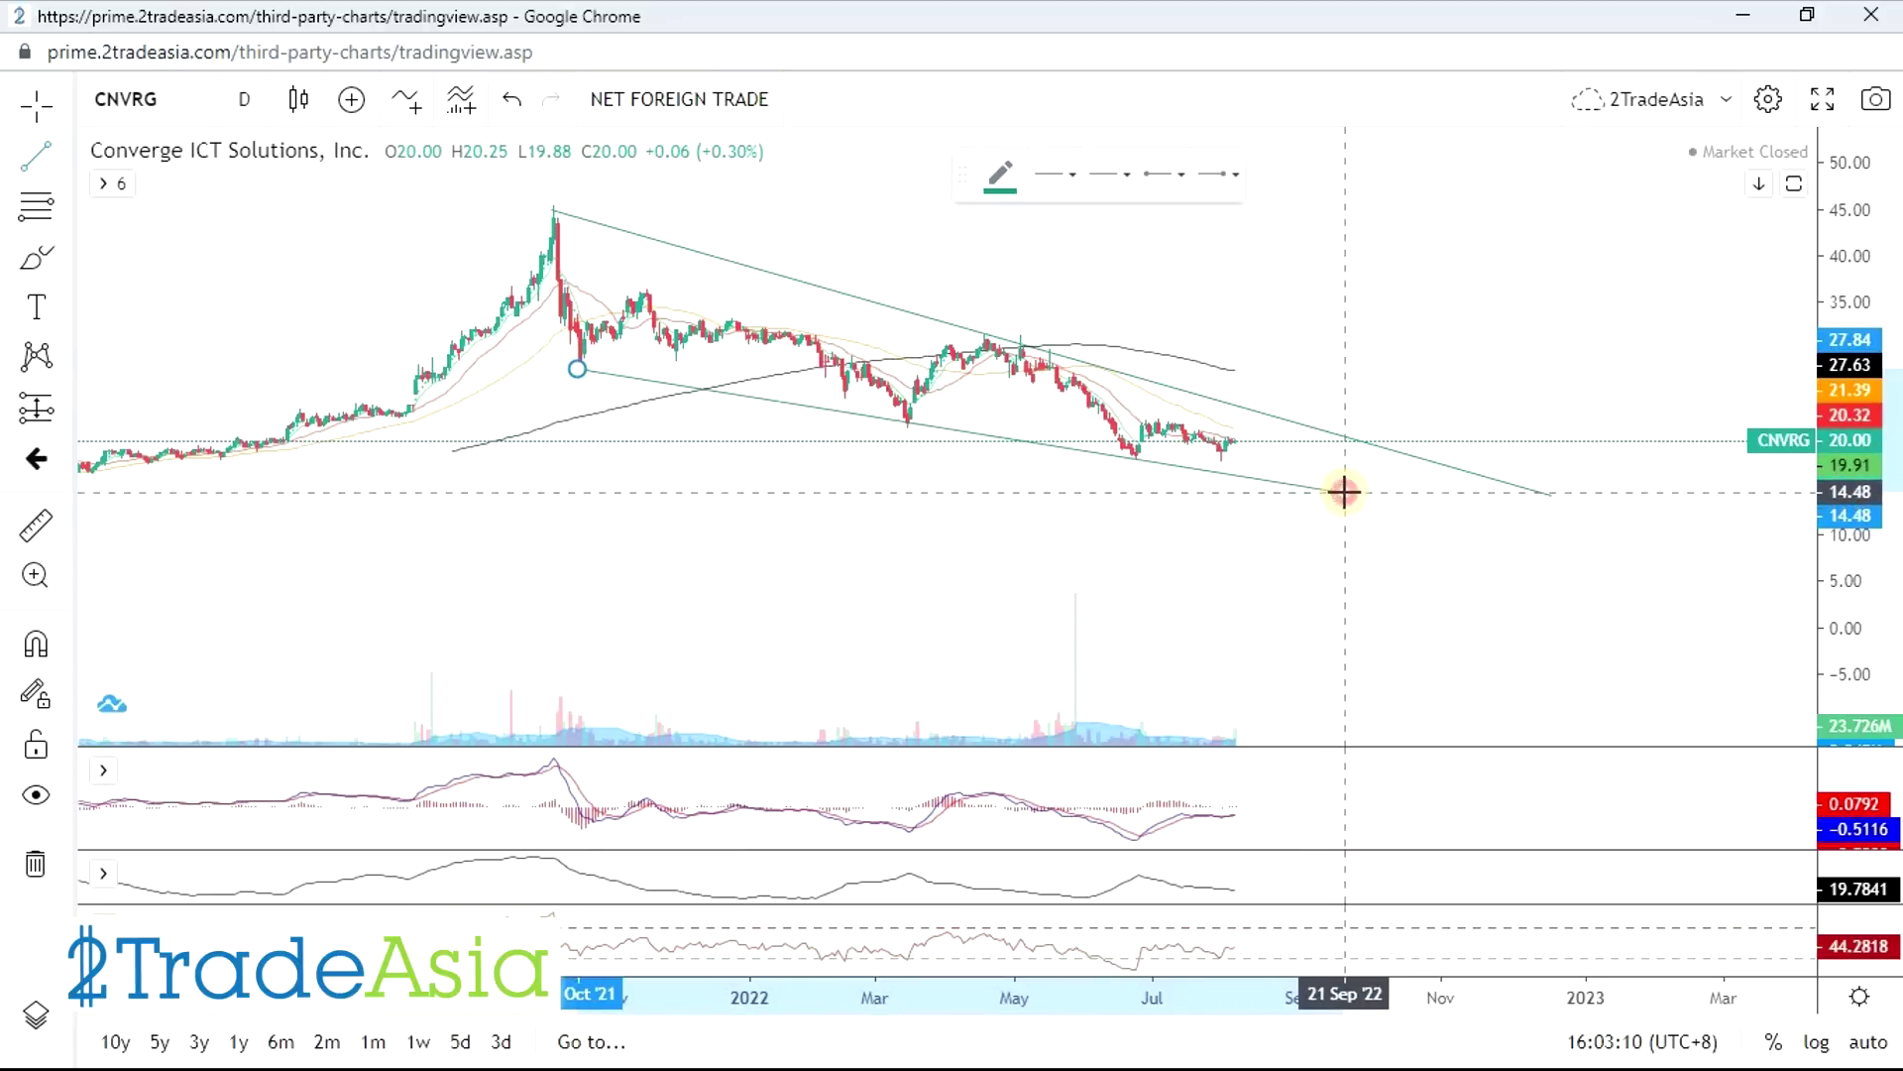
left_click(1343, 493)
- Place a horizontal ray at about 18.06 starting at the June 2022 low to mark CNVRG's support
scroll(1269, 565, "down", 2)
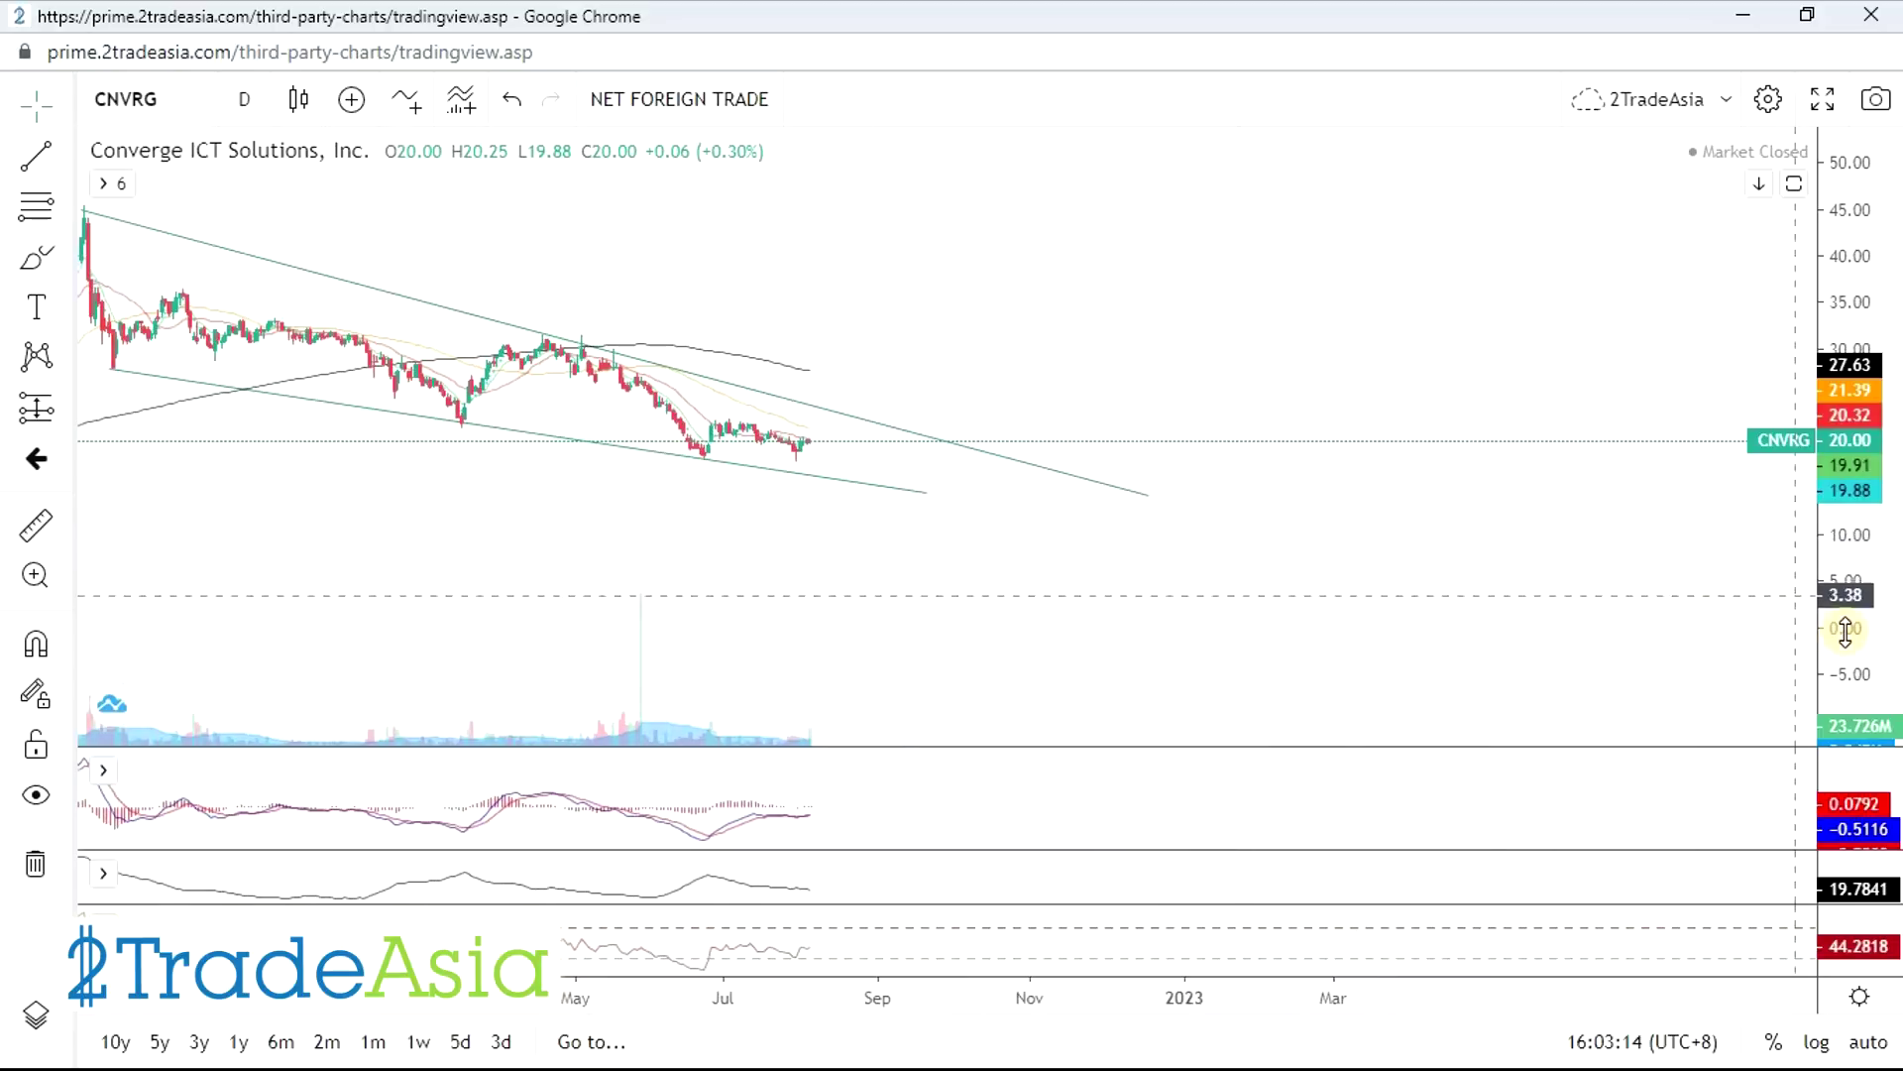
left_click_drag(1846, 595, 811, 488)
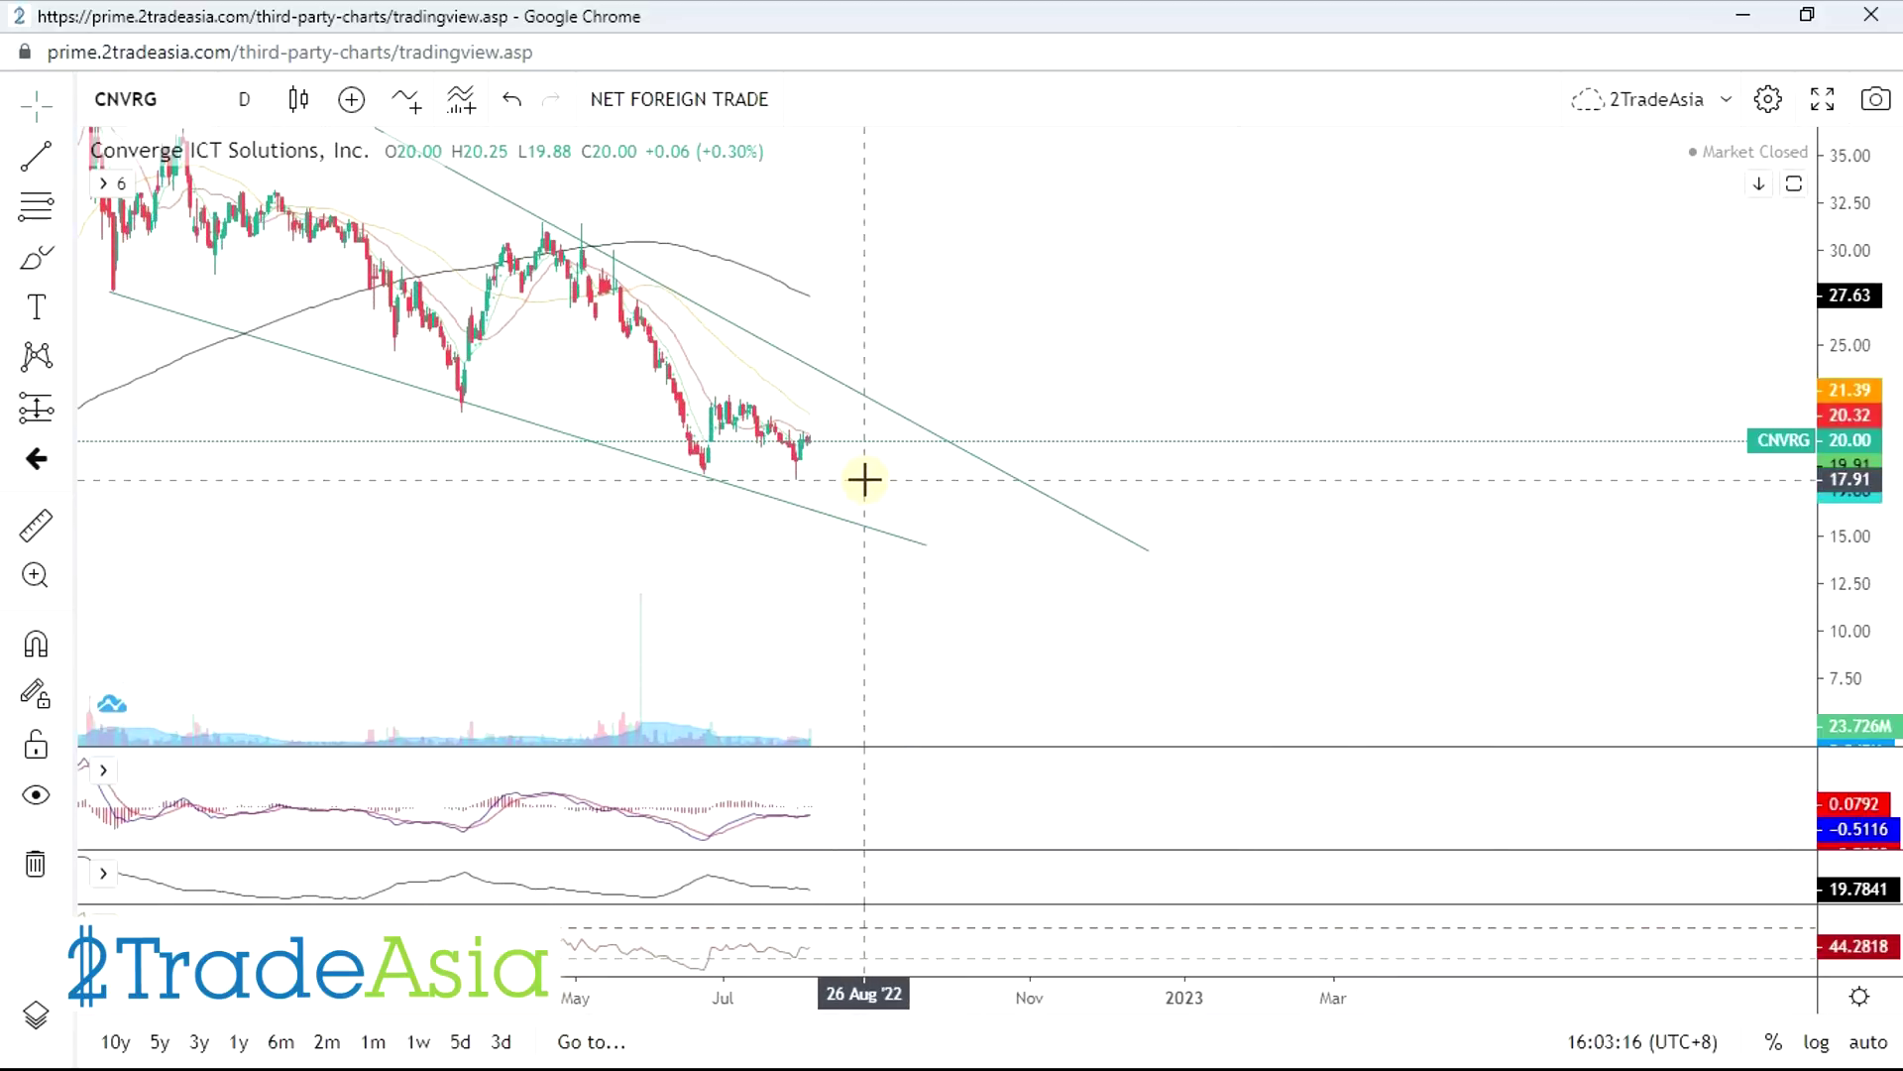
left_click(61, 160)
left_click(97, 393)
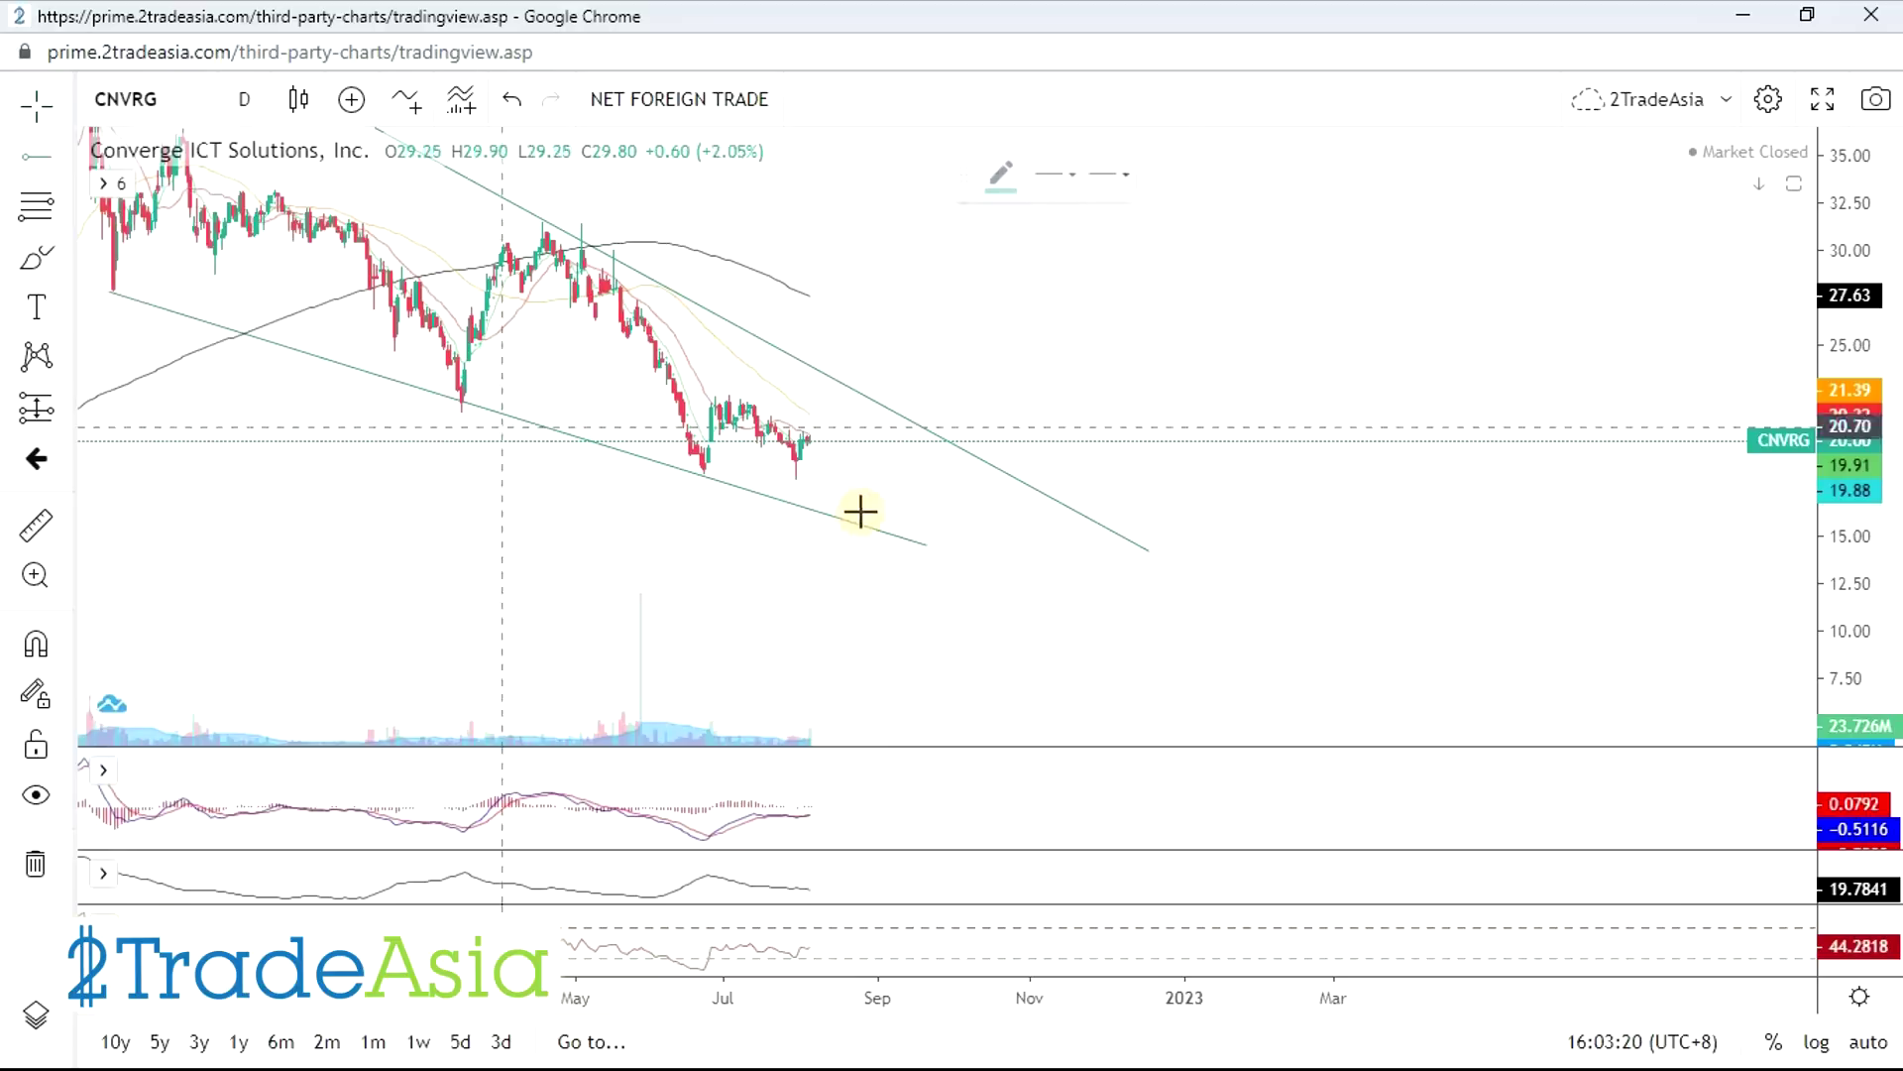
left_click(693, 475)
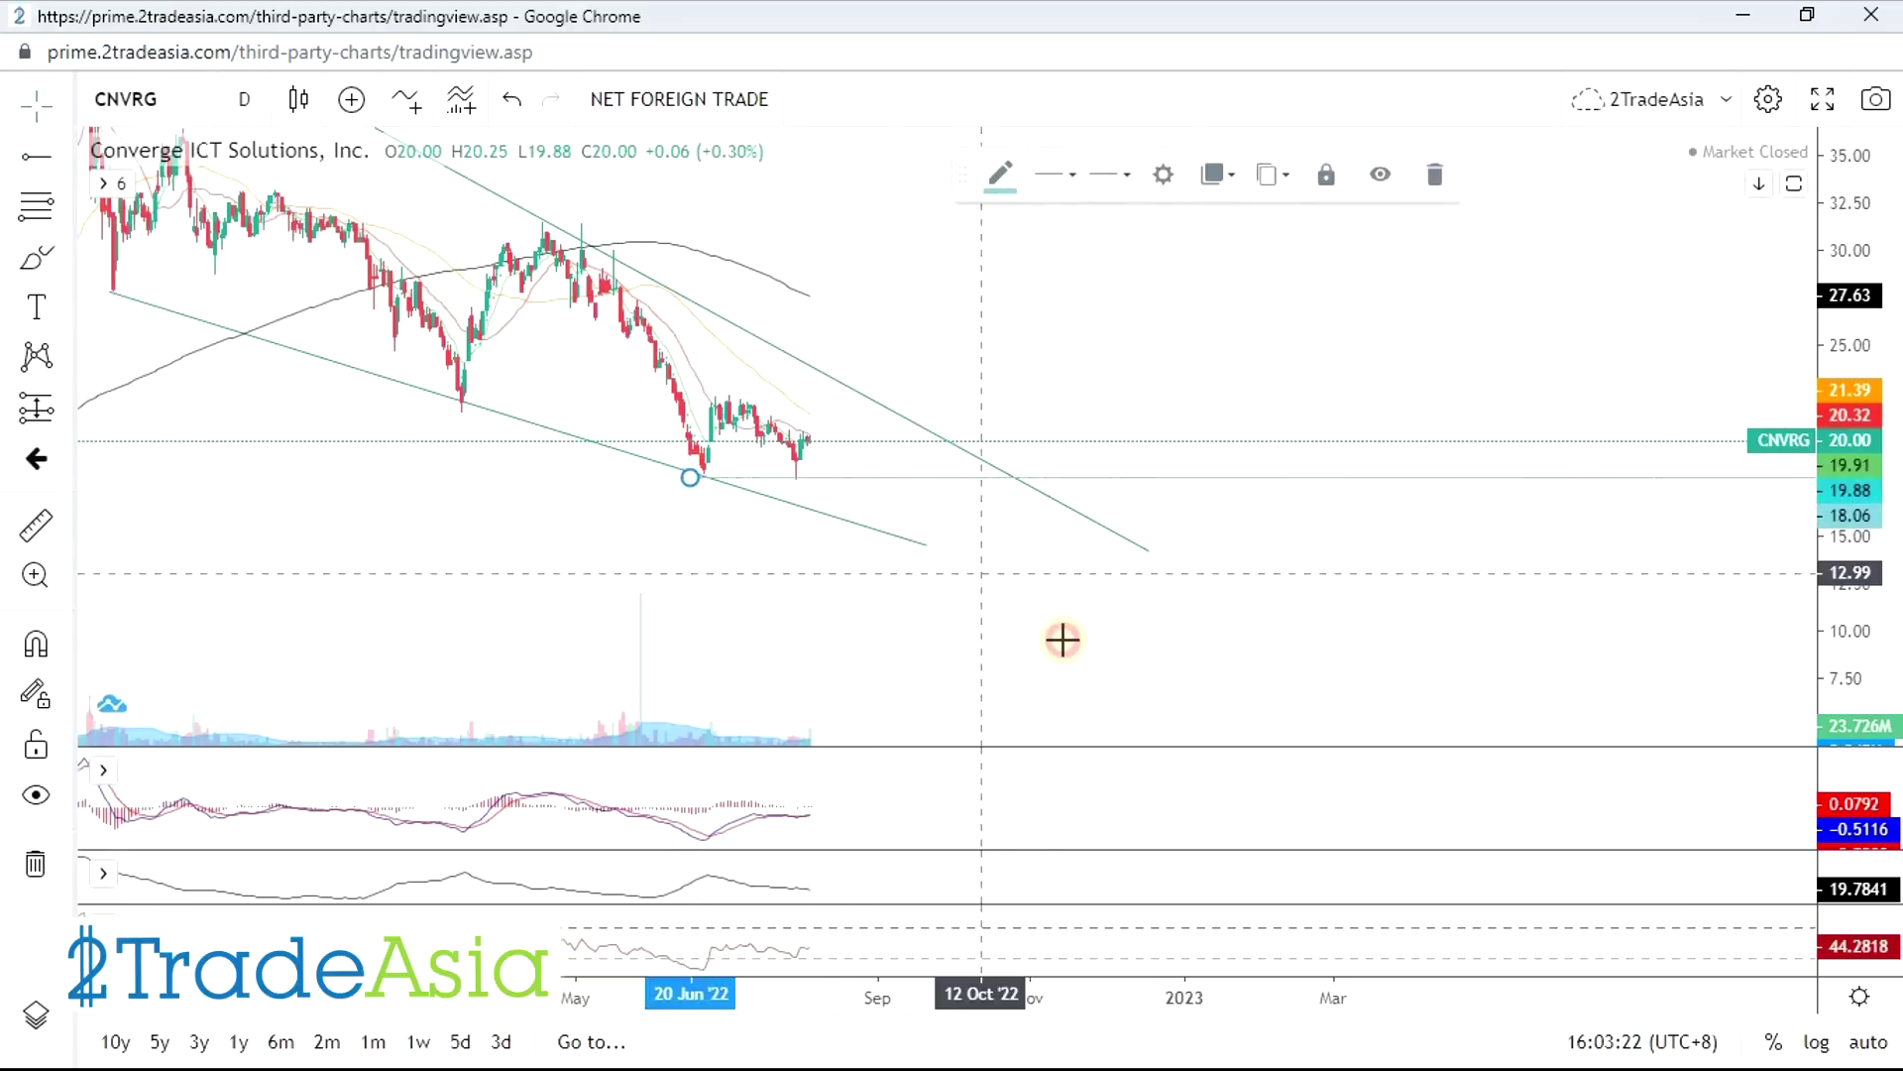
scroll(1097, 650, "down", 2)
scroll(1140, 689, "down", 2)
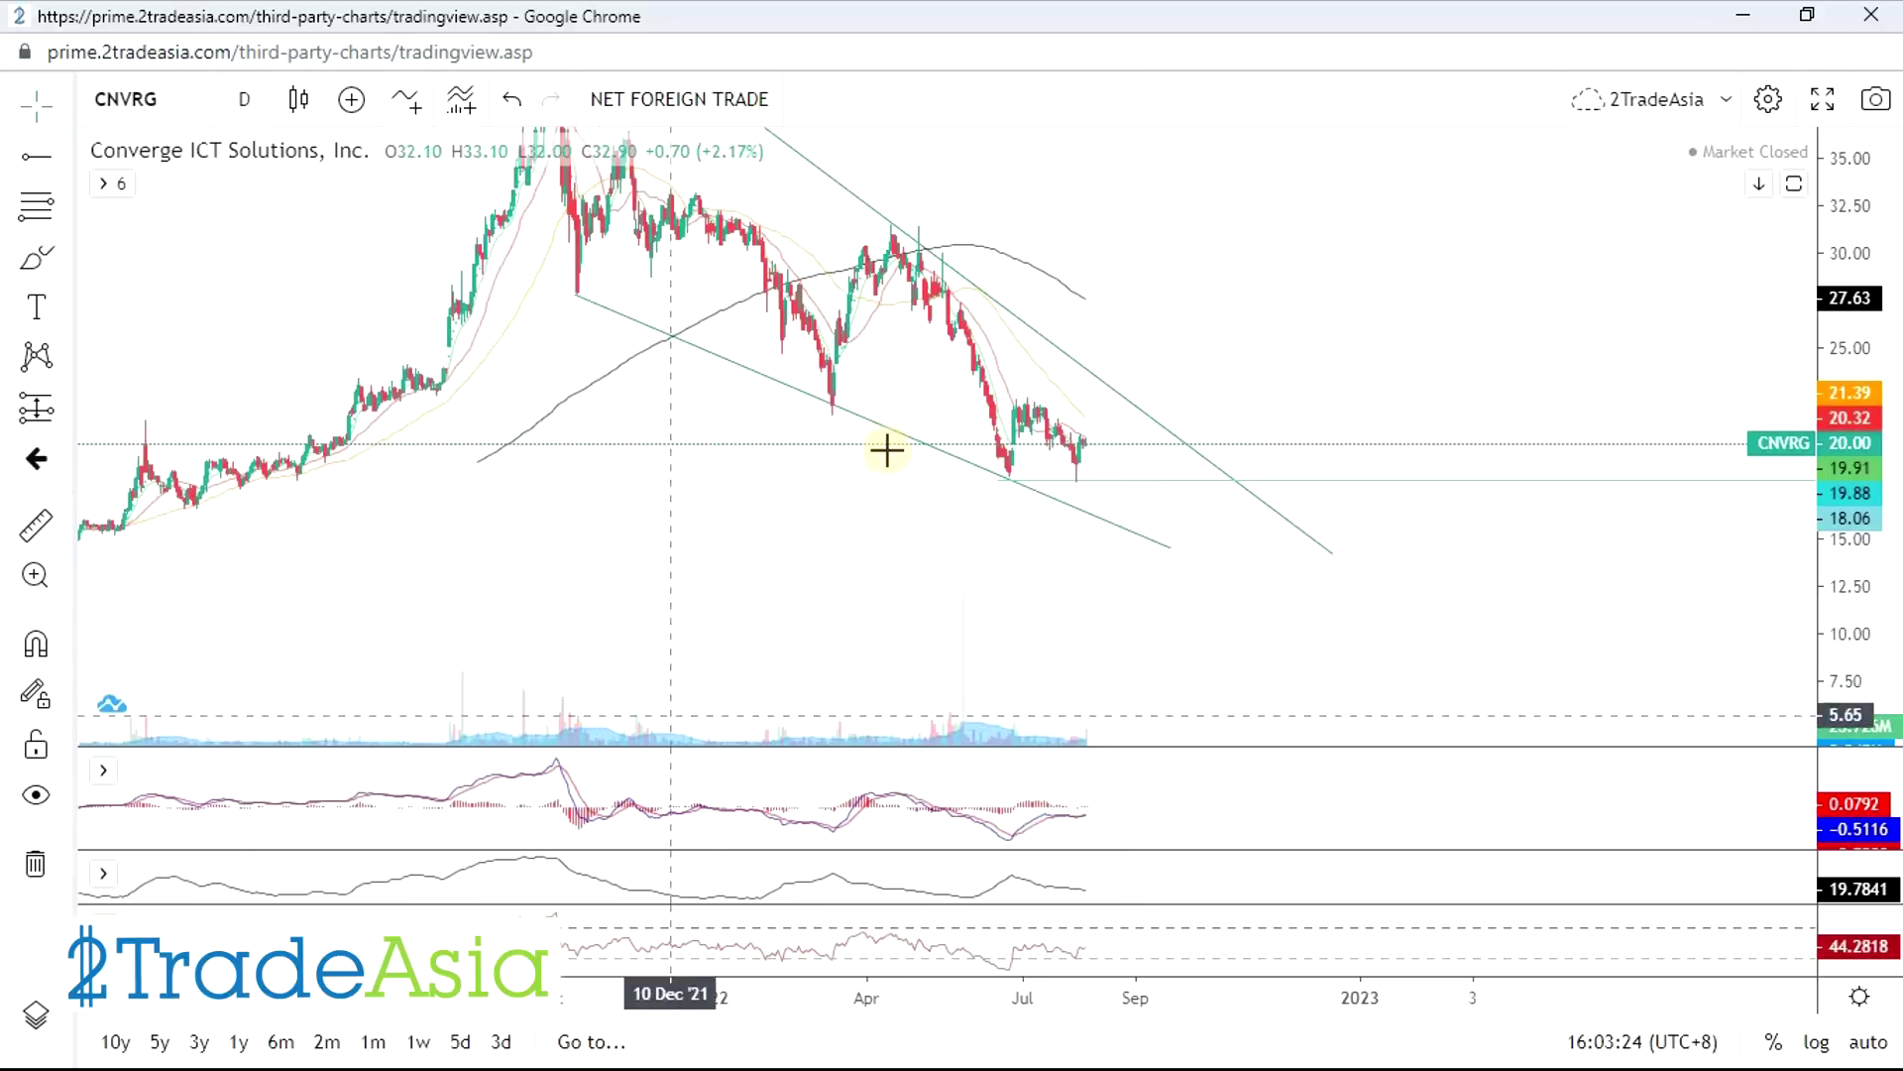
- Extend the end of CNVRG's upper falling trend line to about 14.31 on 27 December 2022
left_click(67, 156)
left_click(198, 157)
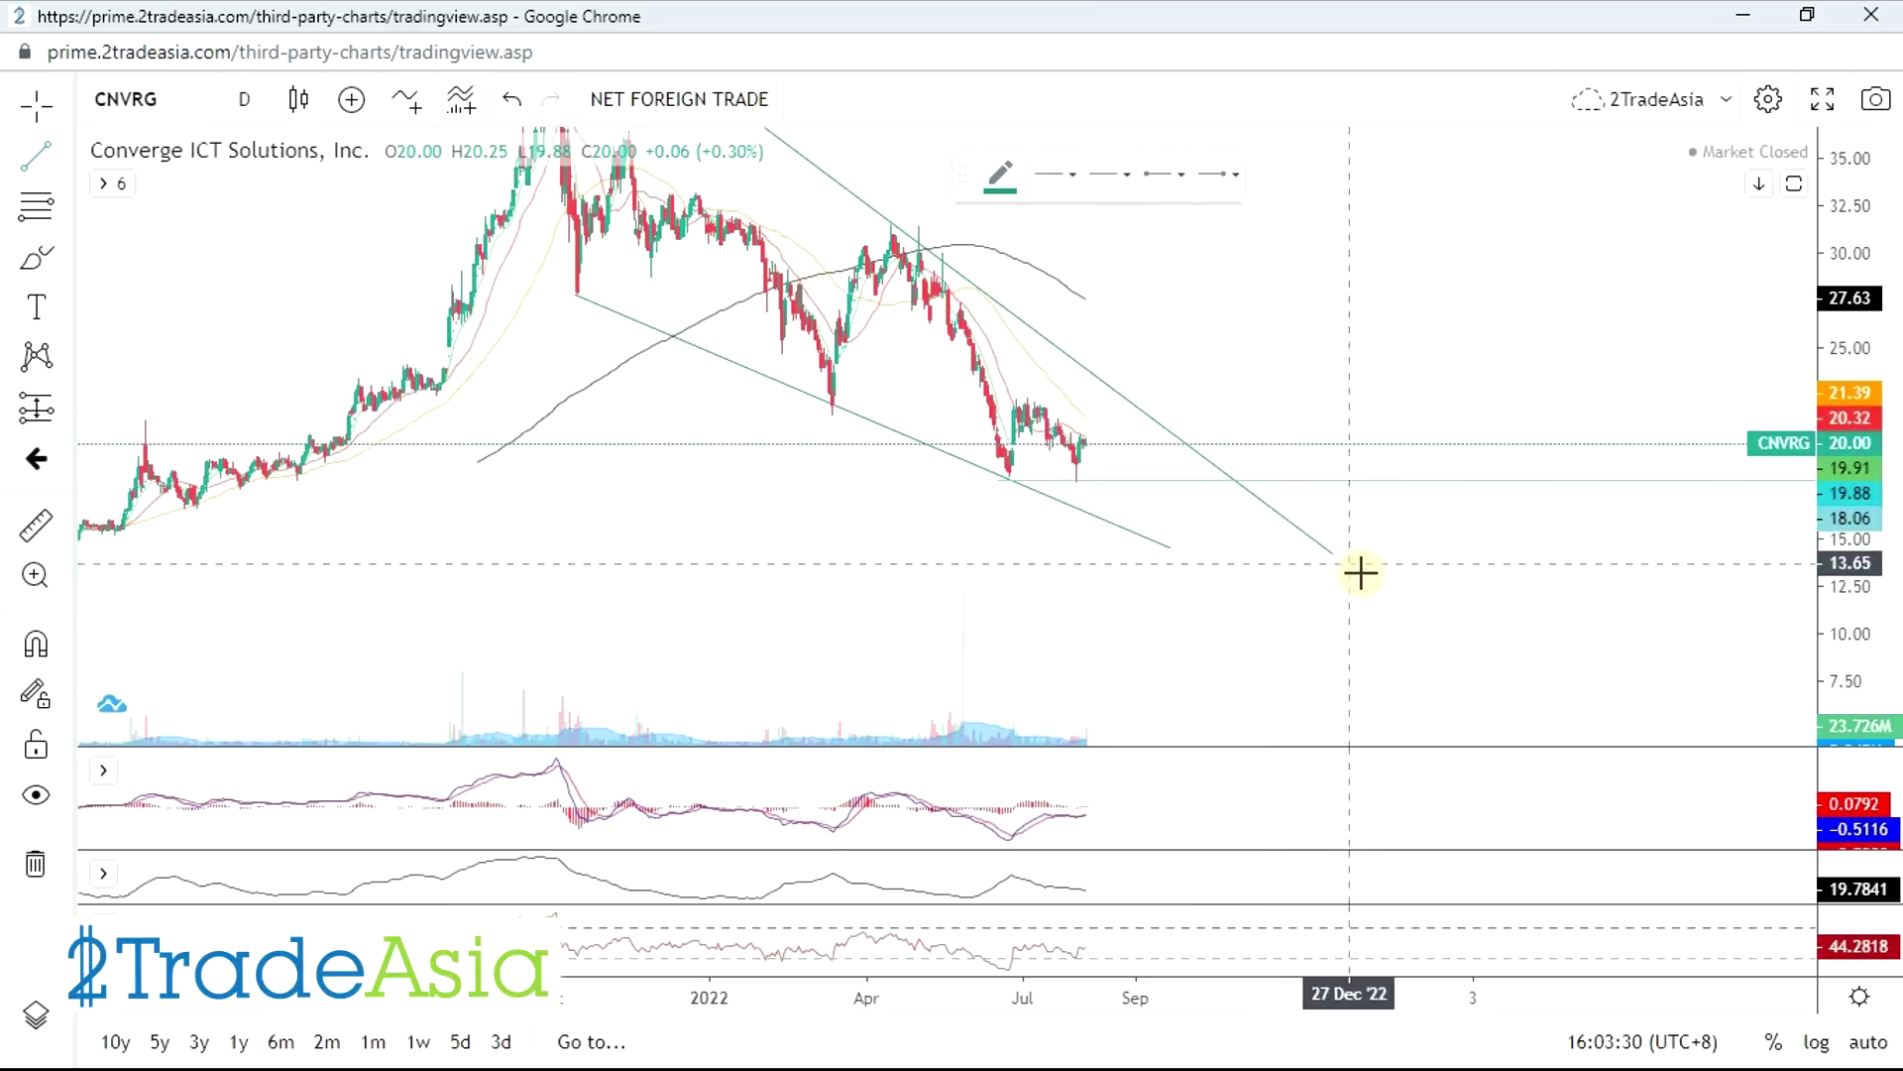
left_click(1333, 556)
left_click_drag(1338, 567, 1348, 551)
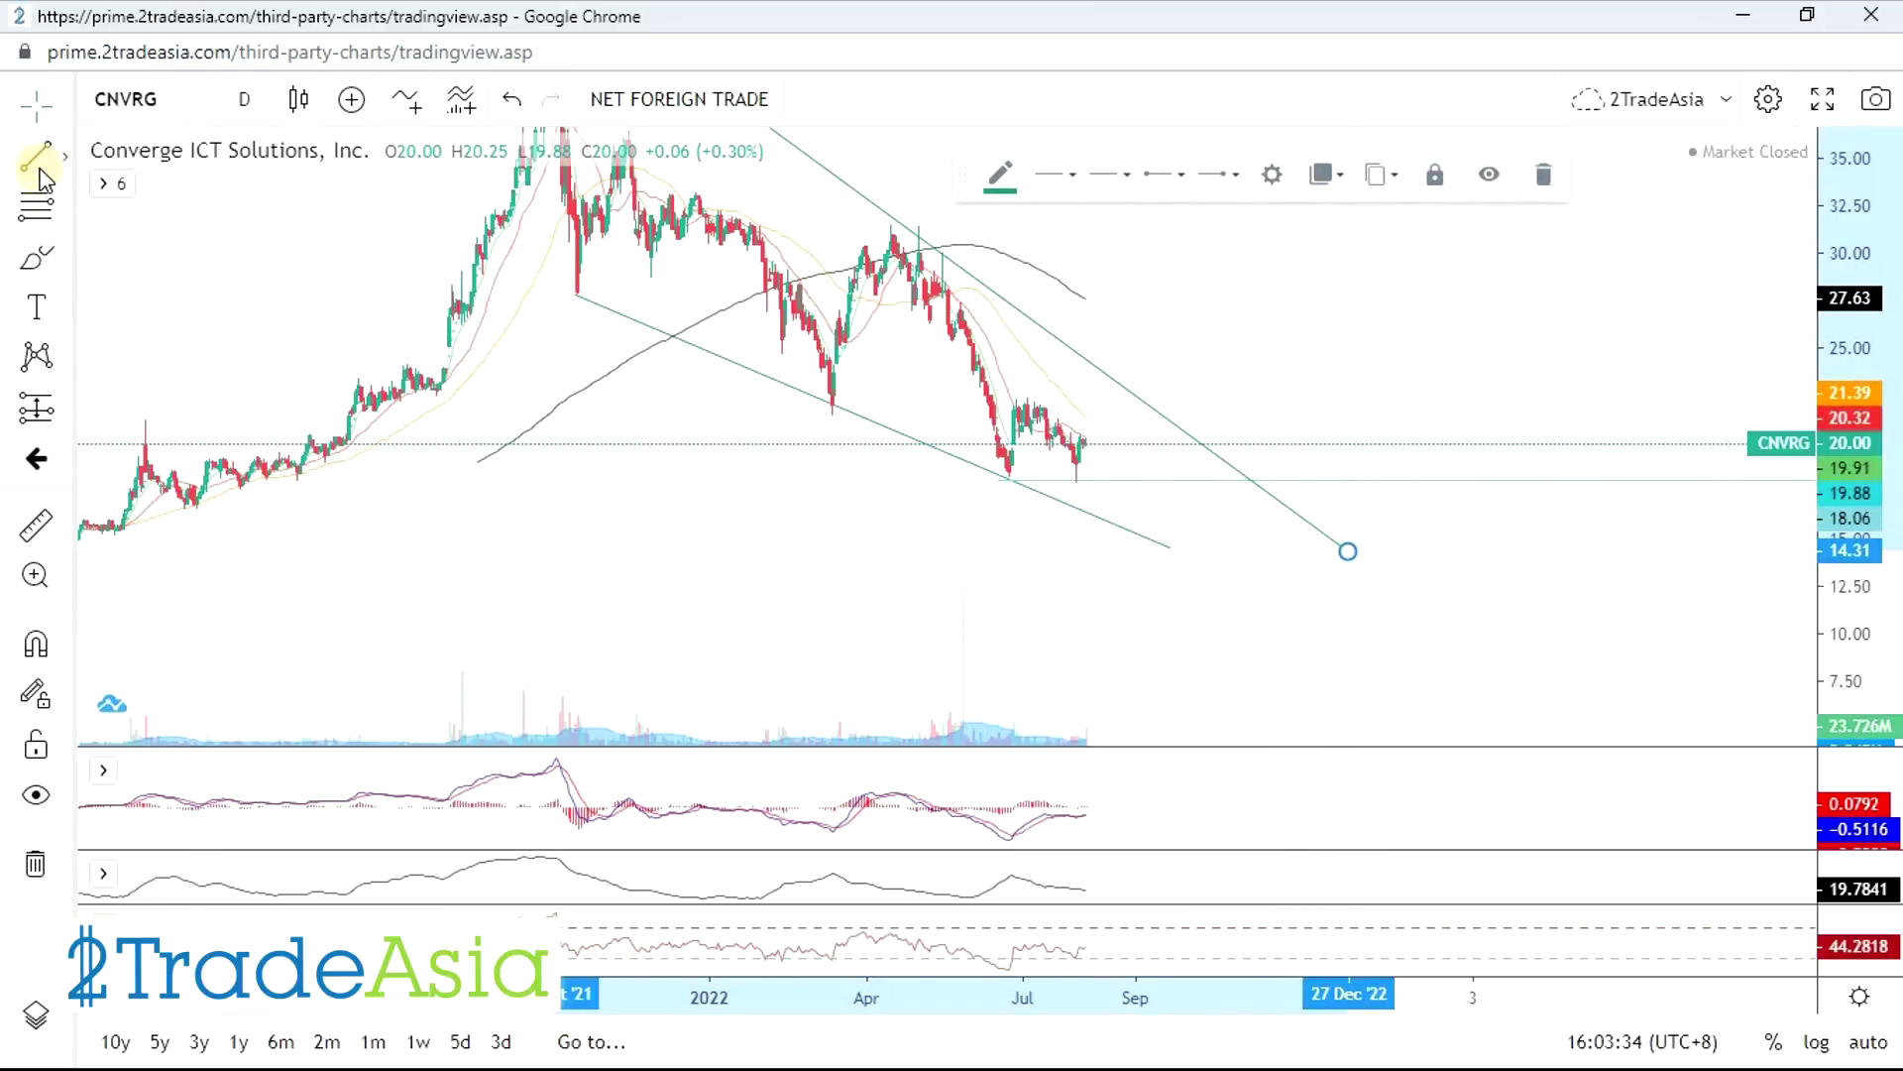
- Draw a short falling trend line from the July 2022 high at about 21.95, along the recent highs, to early September 2022
scroll(990, 489, "up", 5)
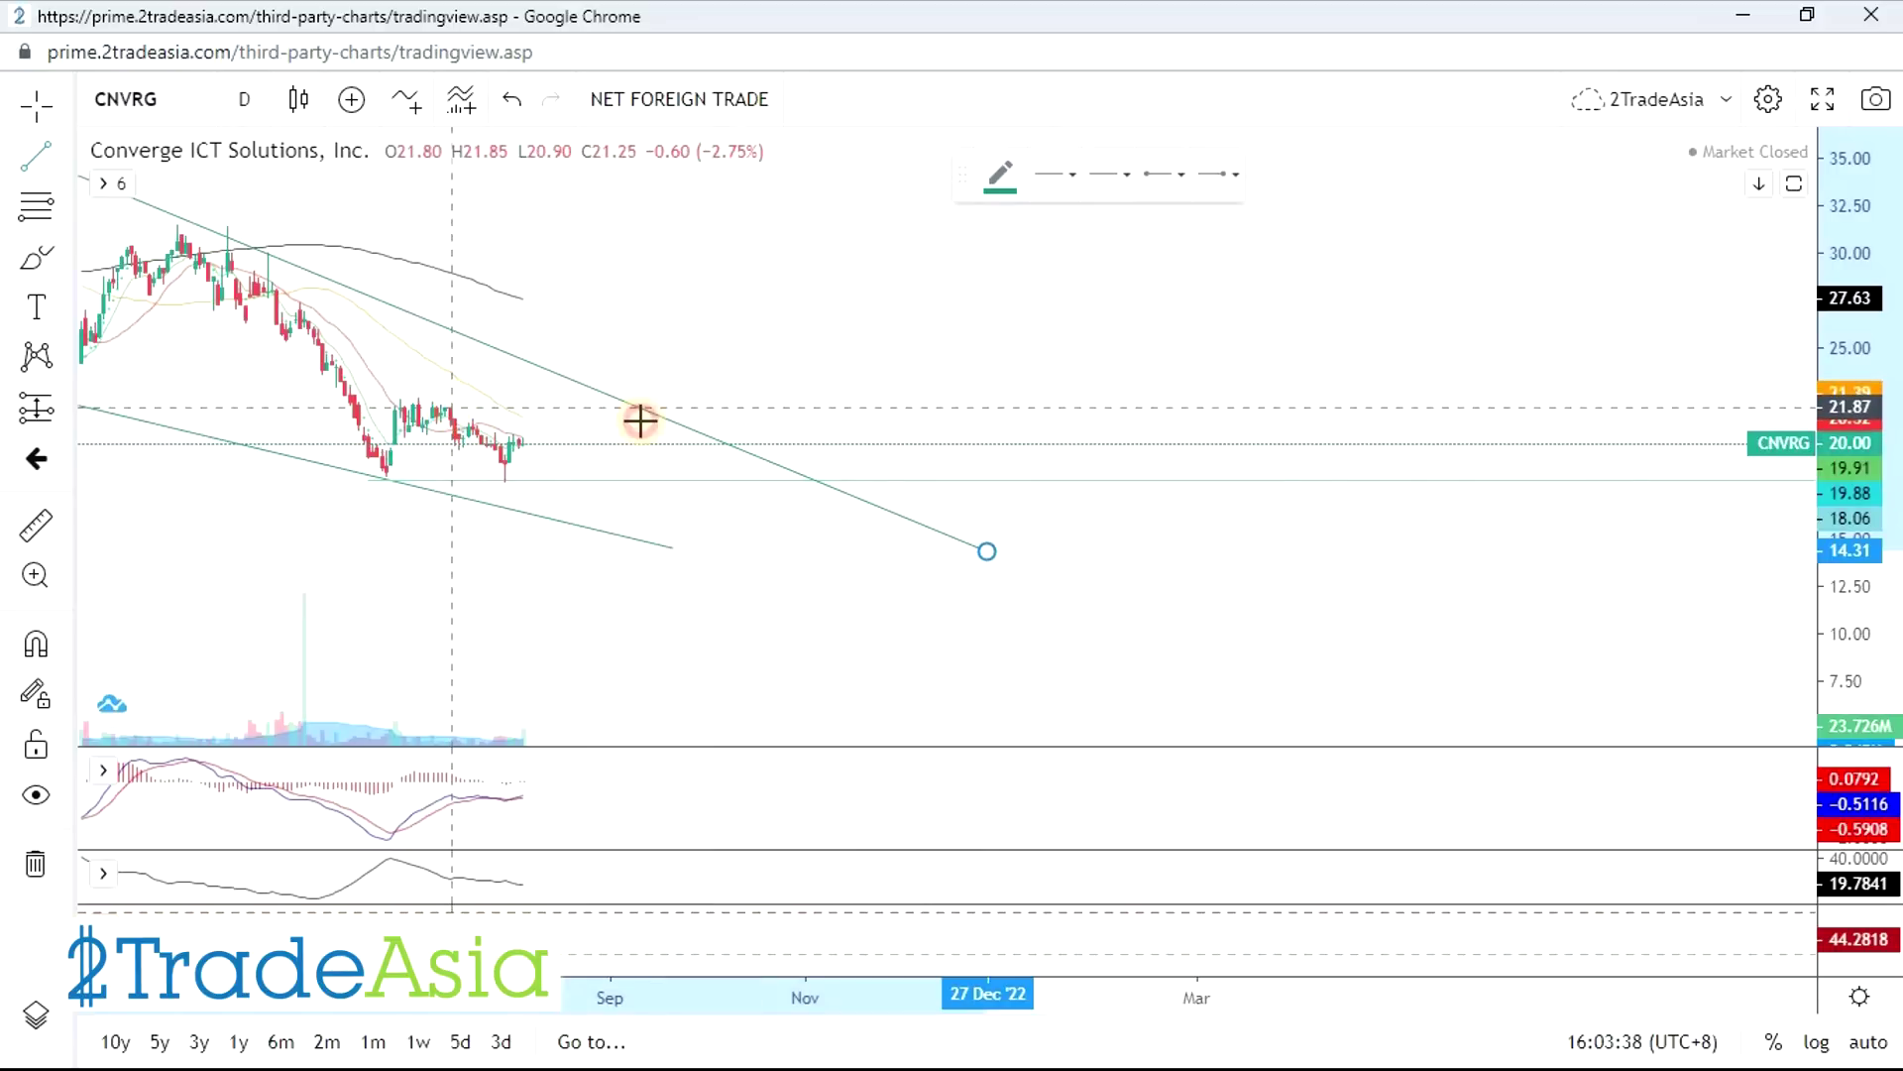
left_click(451, 408)
left_click(628, 474)
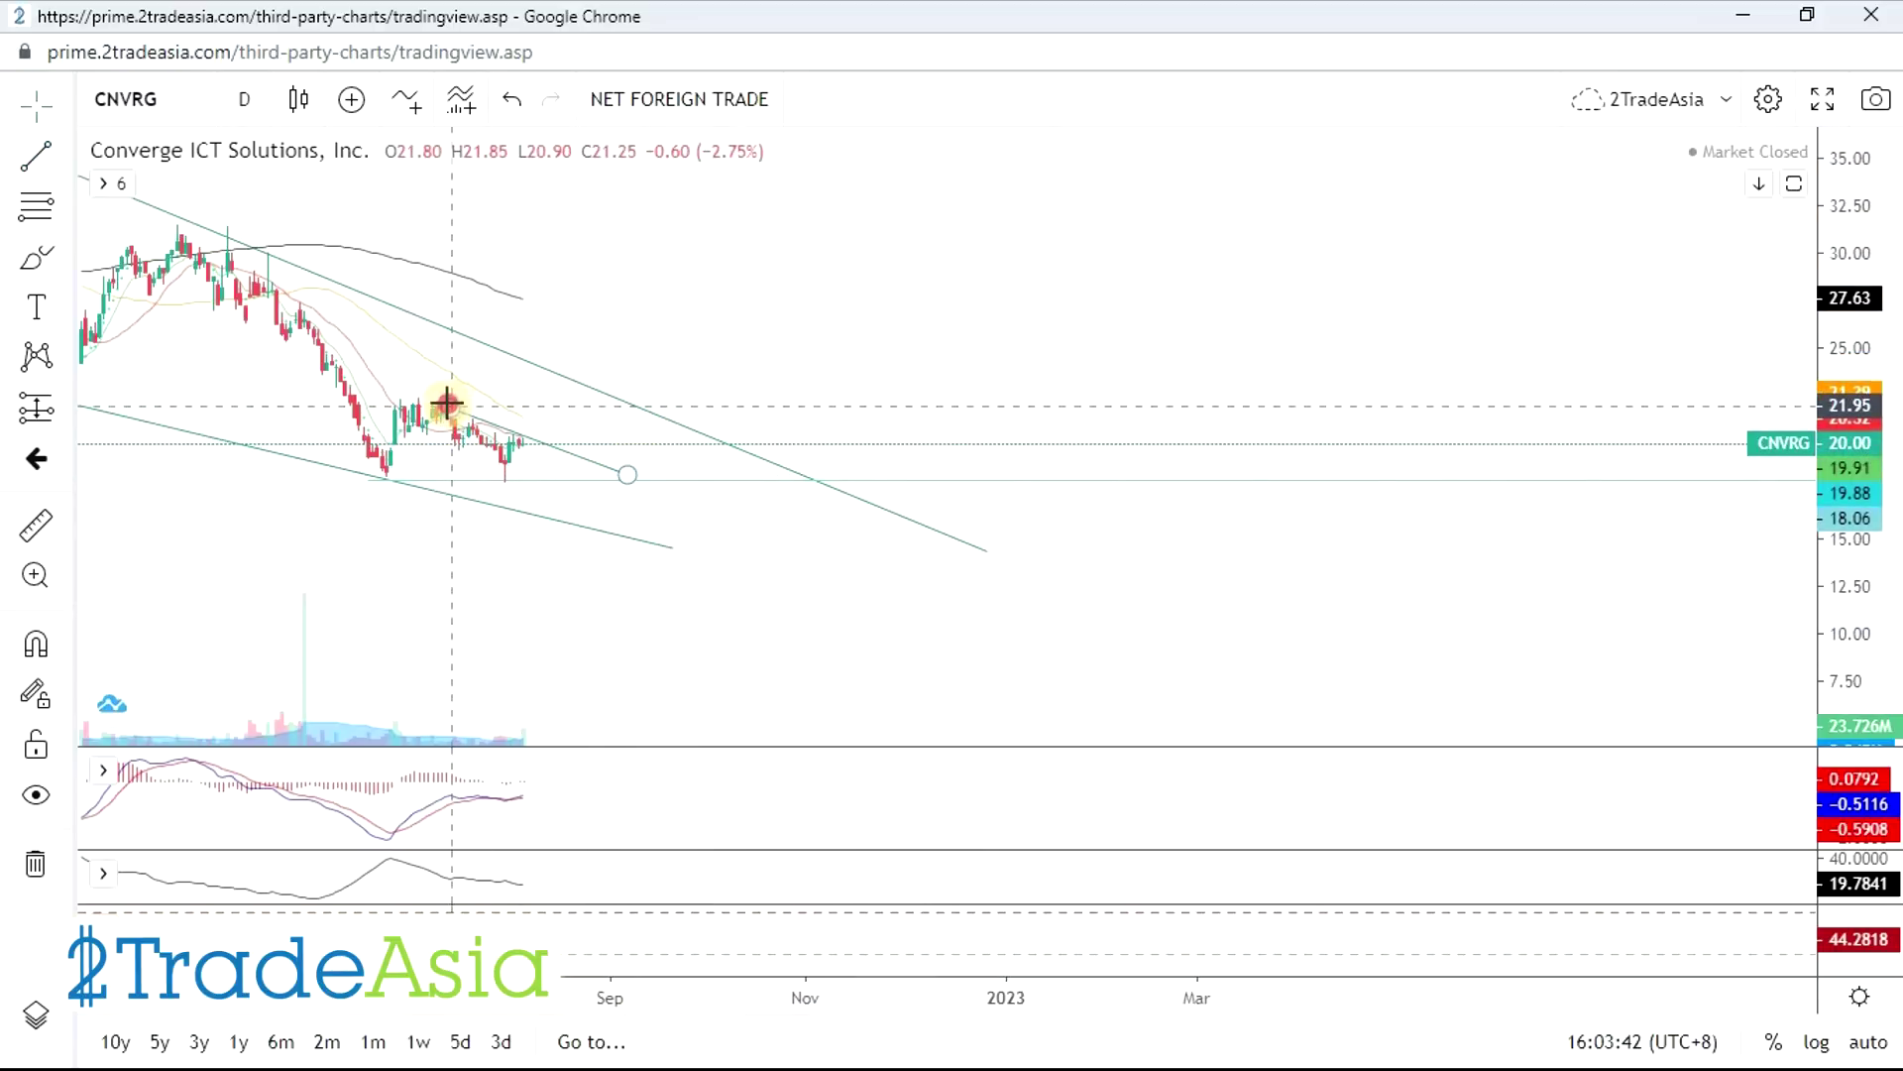
- Brush a wavy path from the last candle down towards the 18.06 support and a horizontal stroke along the MACD zero line
scroll(674, 575, "down", 3)
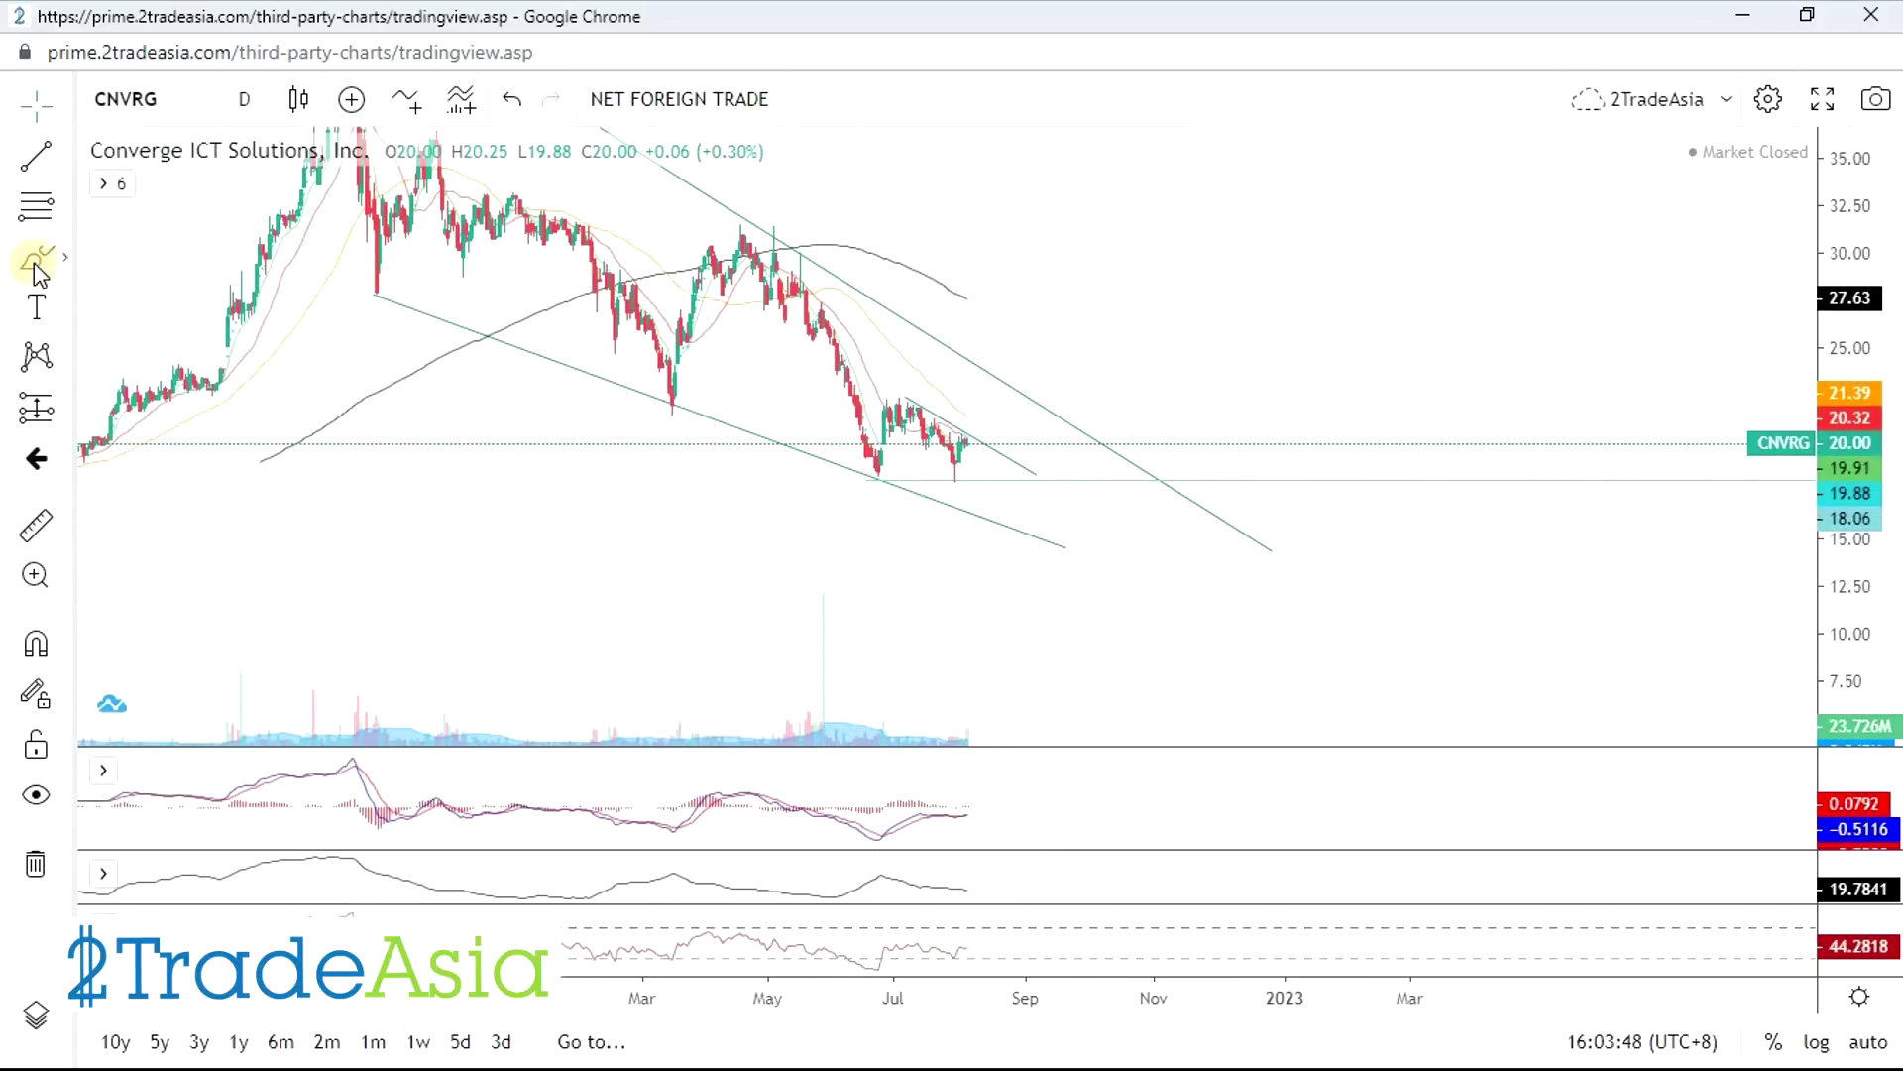
left_click_drag(972, 442, 1022, 474)
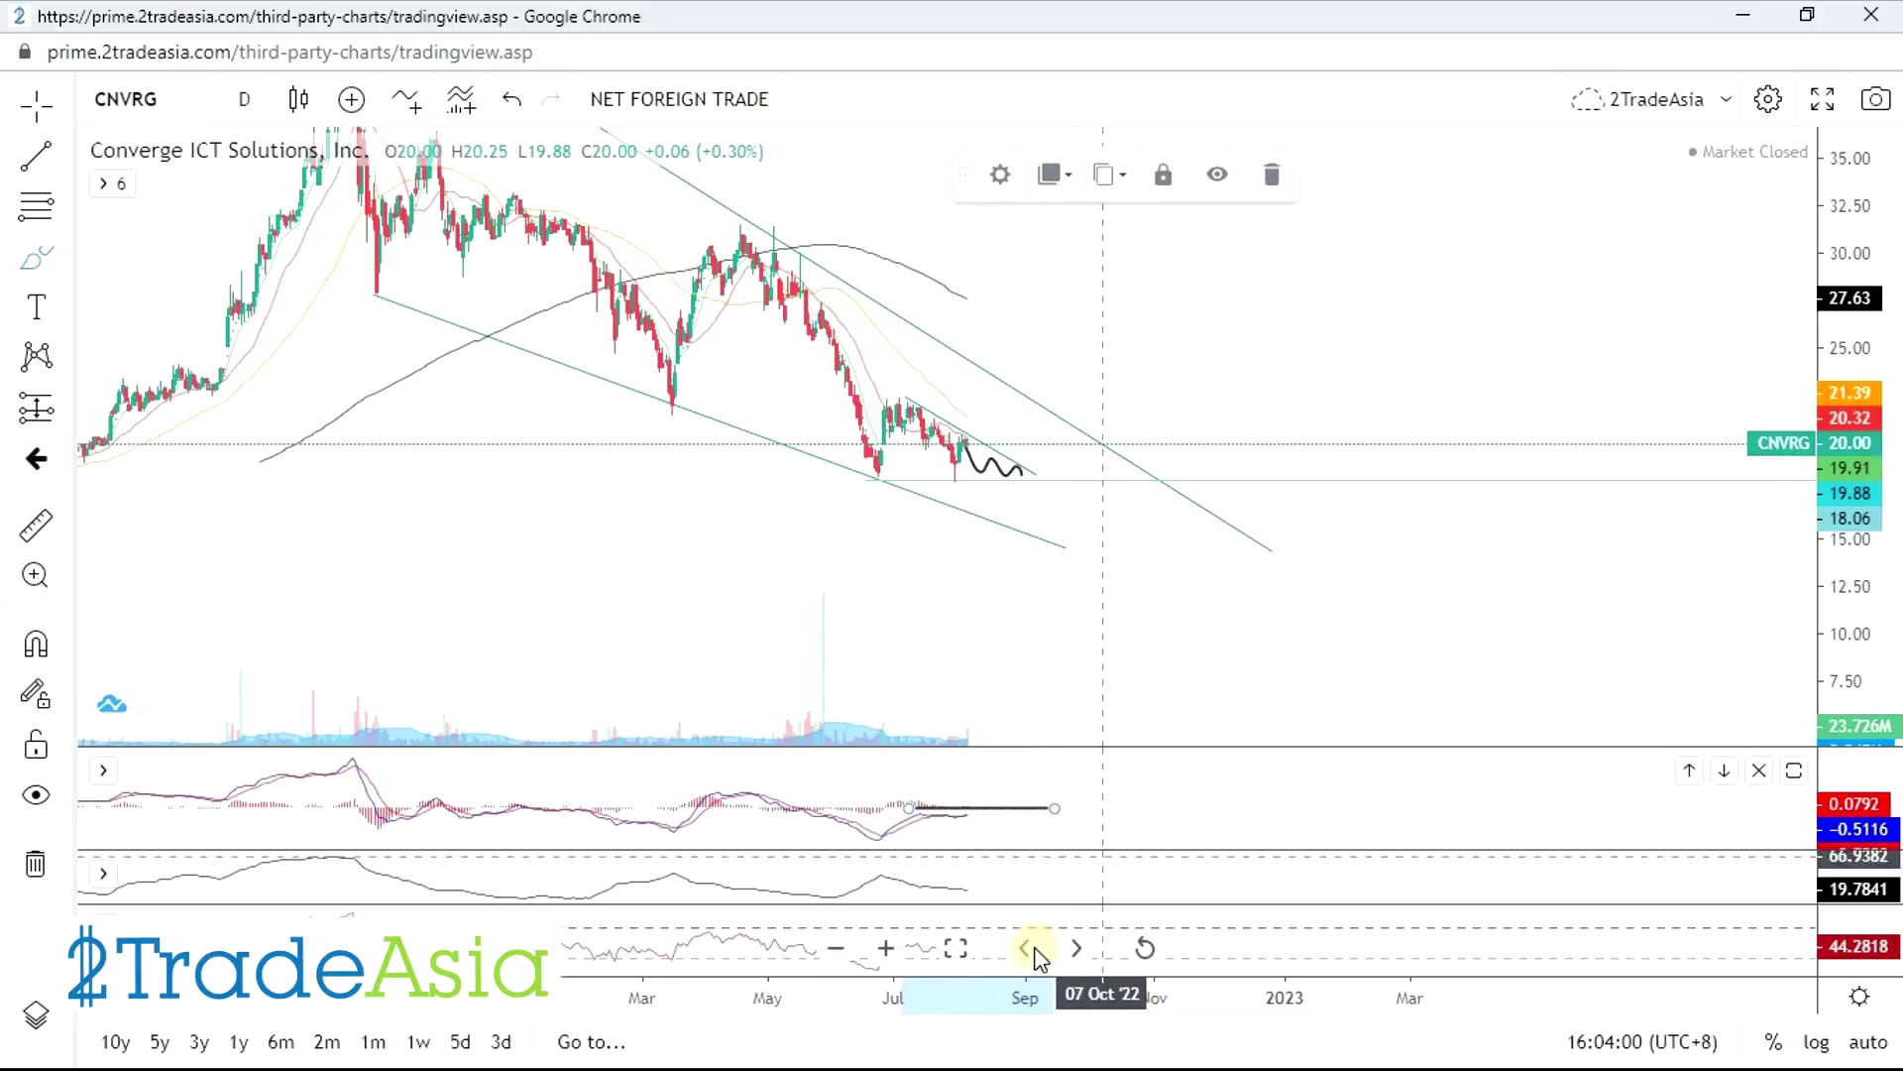
- Enlarge the RSI pane, draw a rising trend line under its lows from about 15.55 in late June 2022, and restore the pane
scroll(1258, 764, "down", 2)
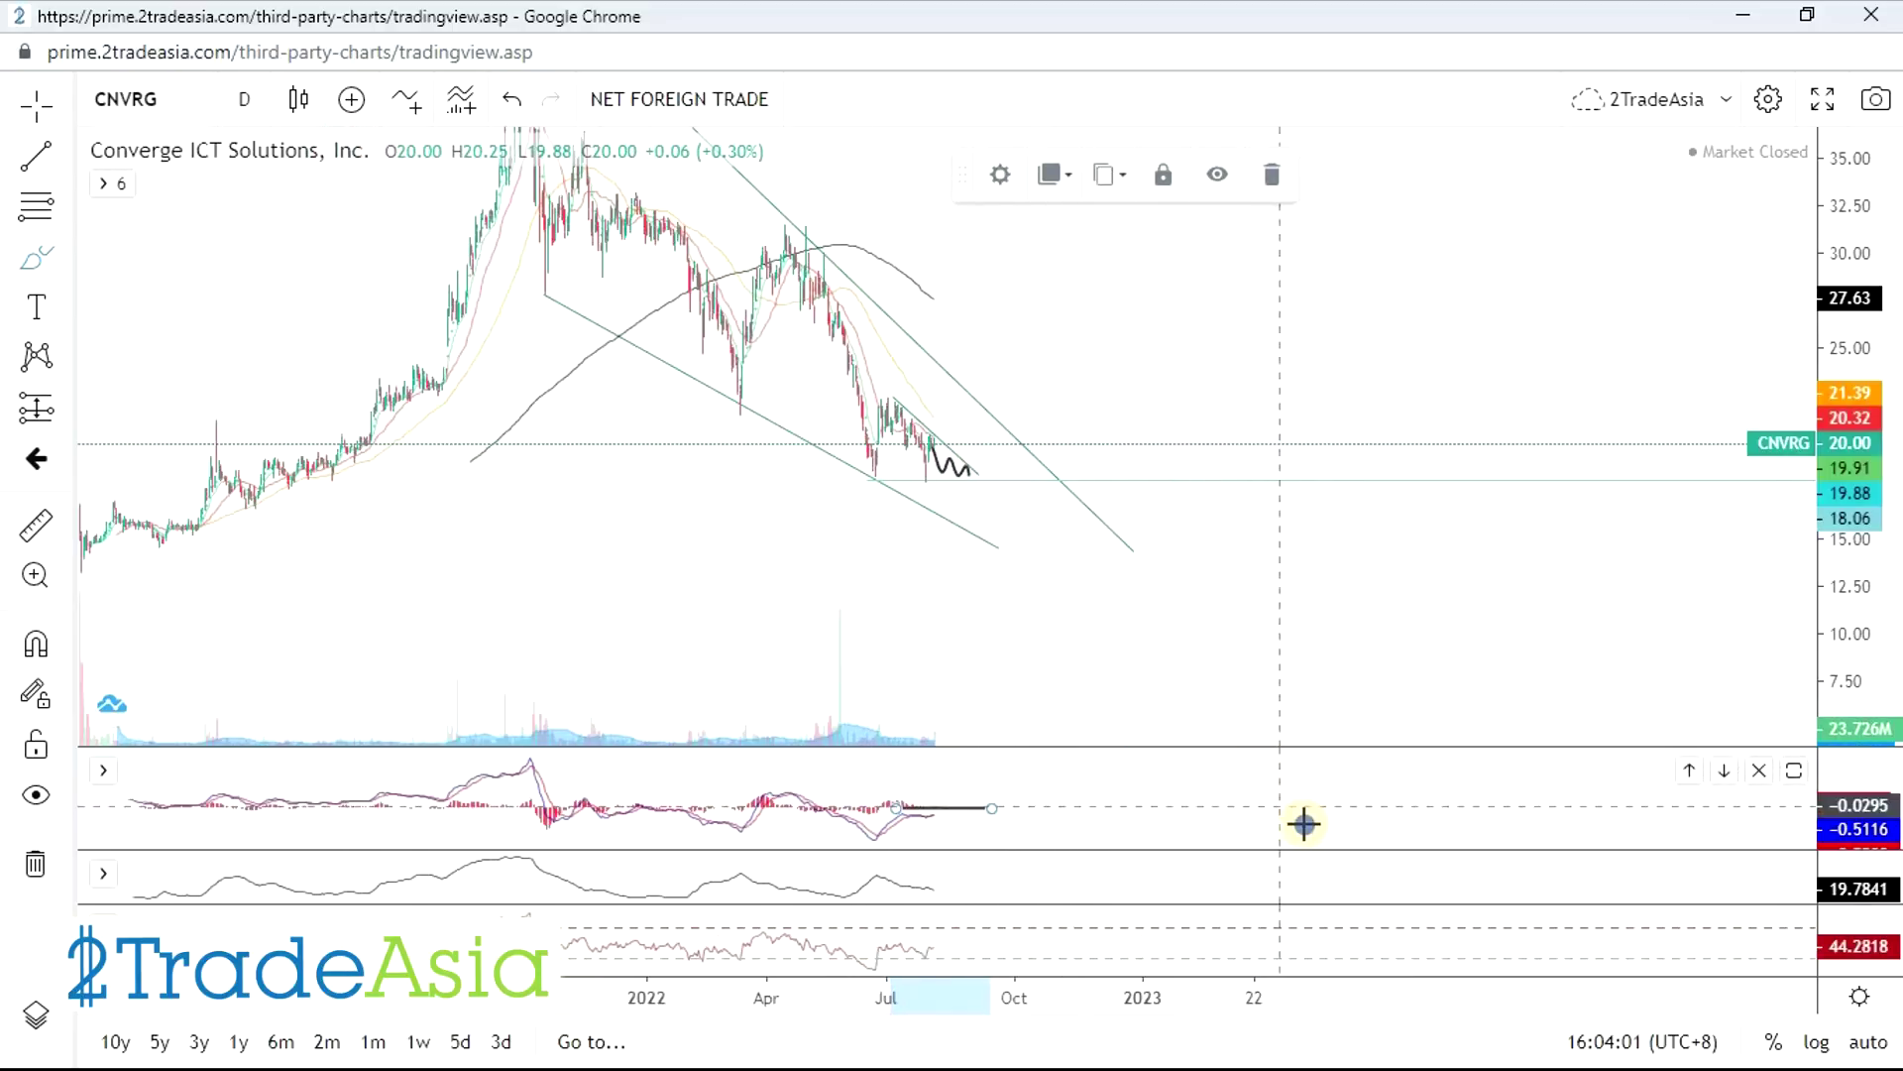
double_click(1225, 947)
left_click(36, 155)
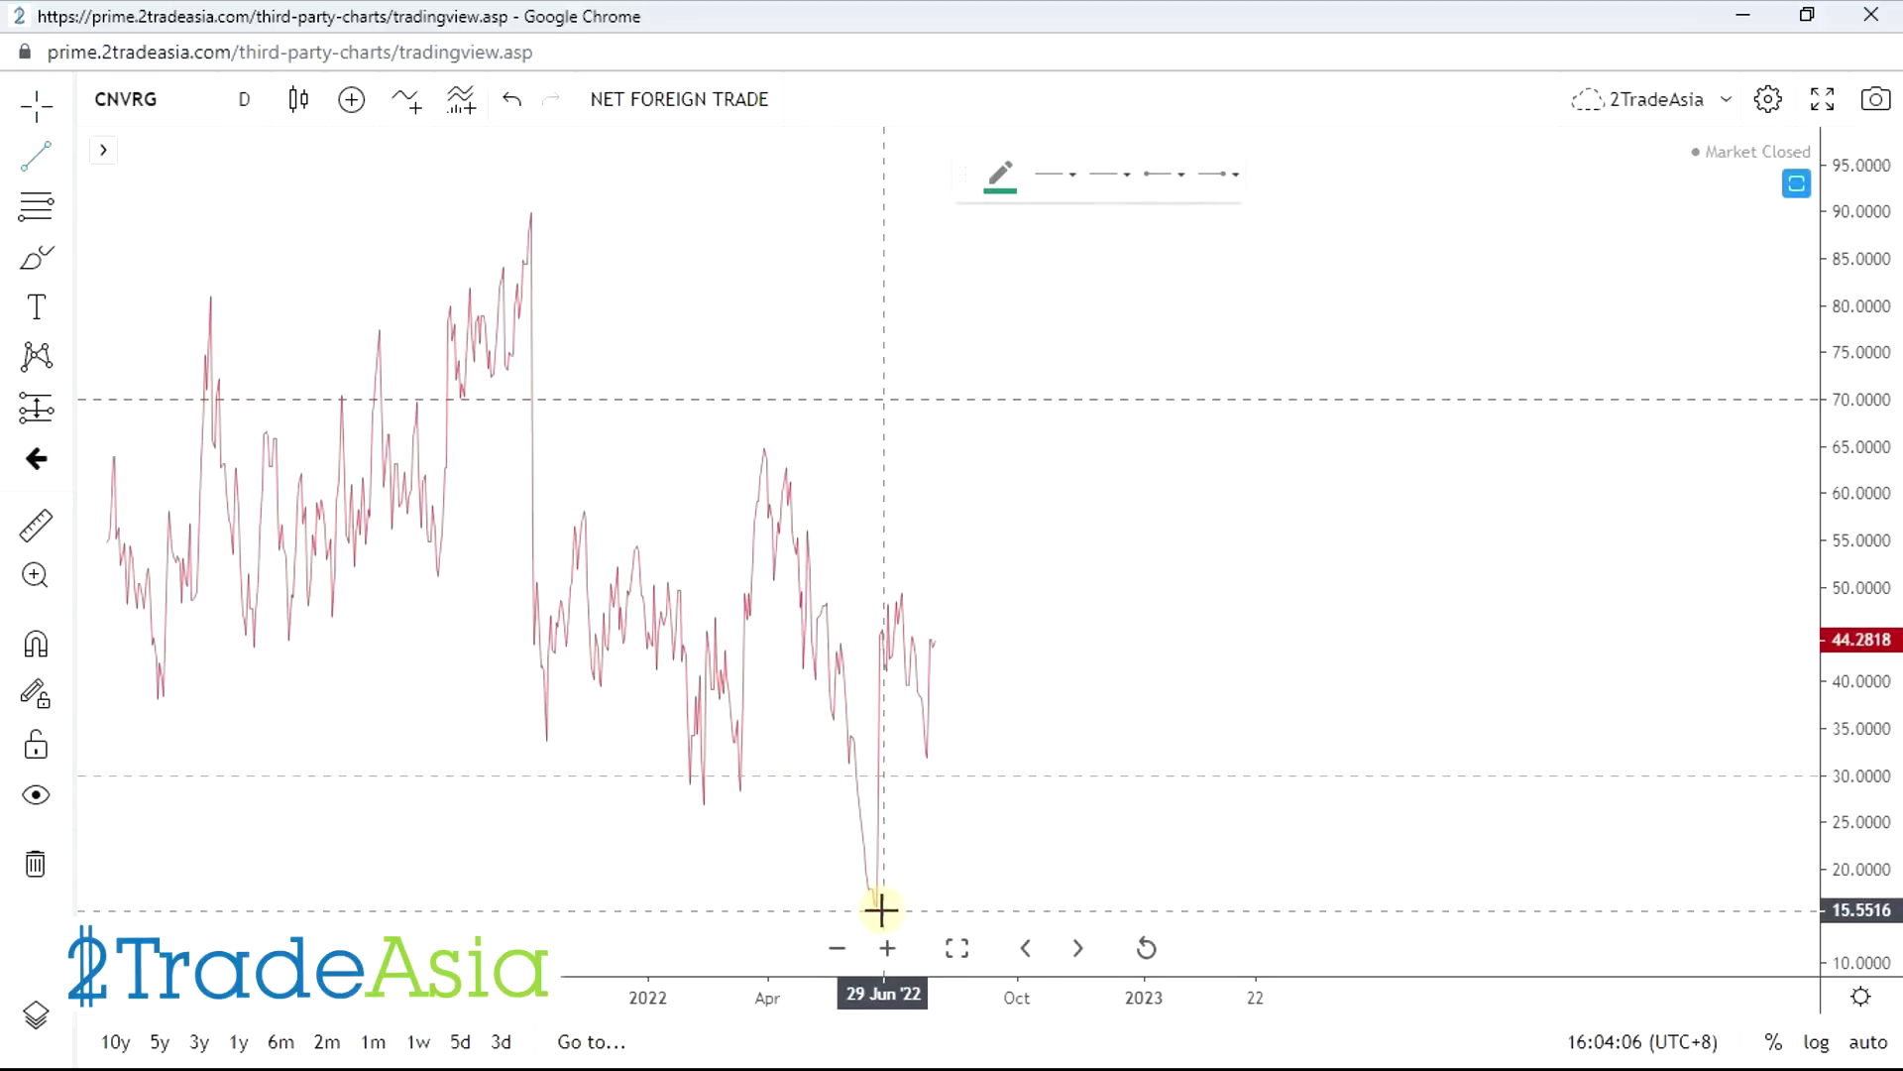
left_click(914, 817)
left_click(943, 731)
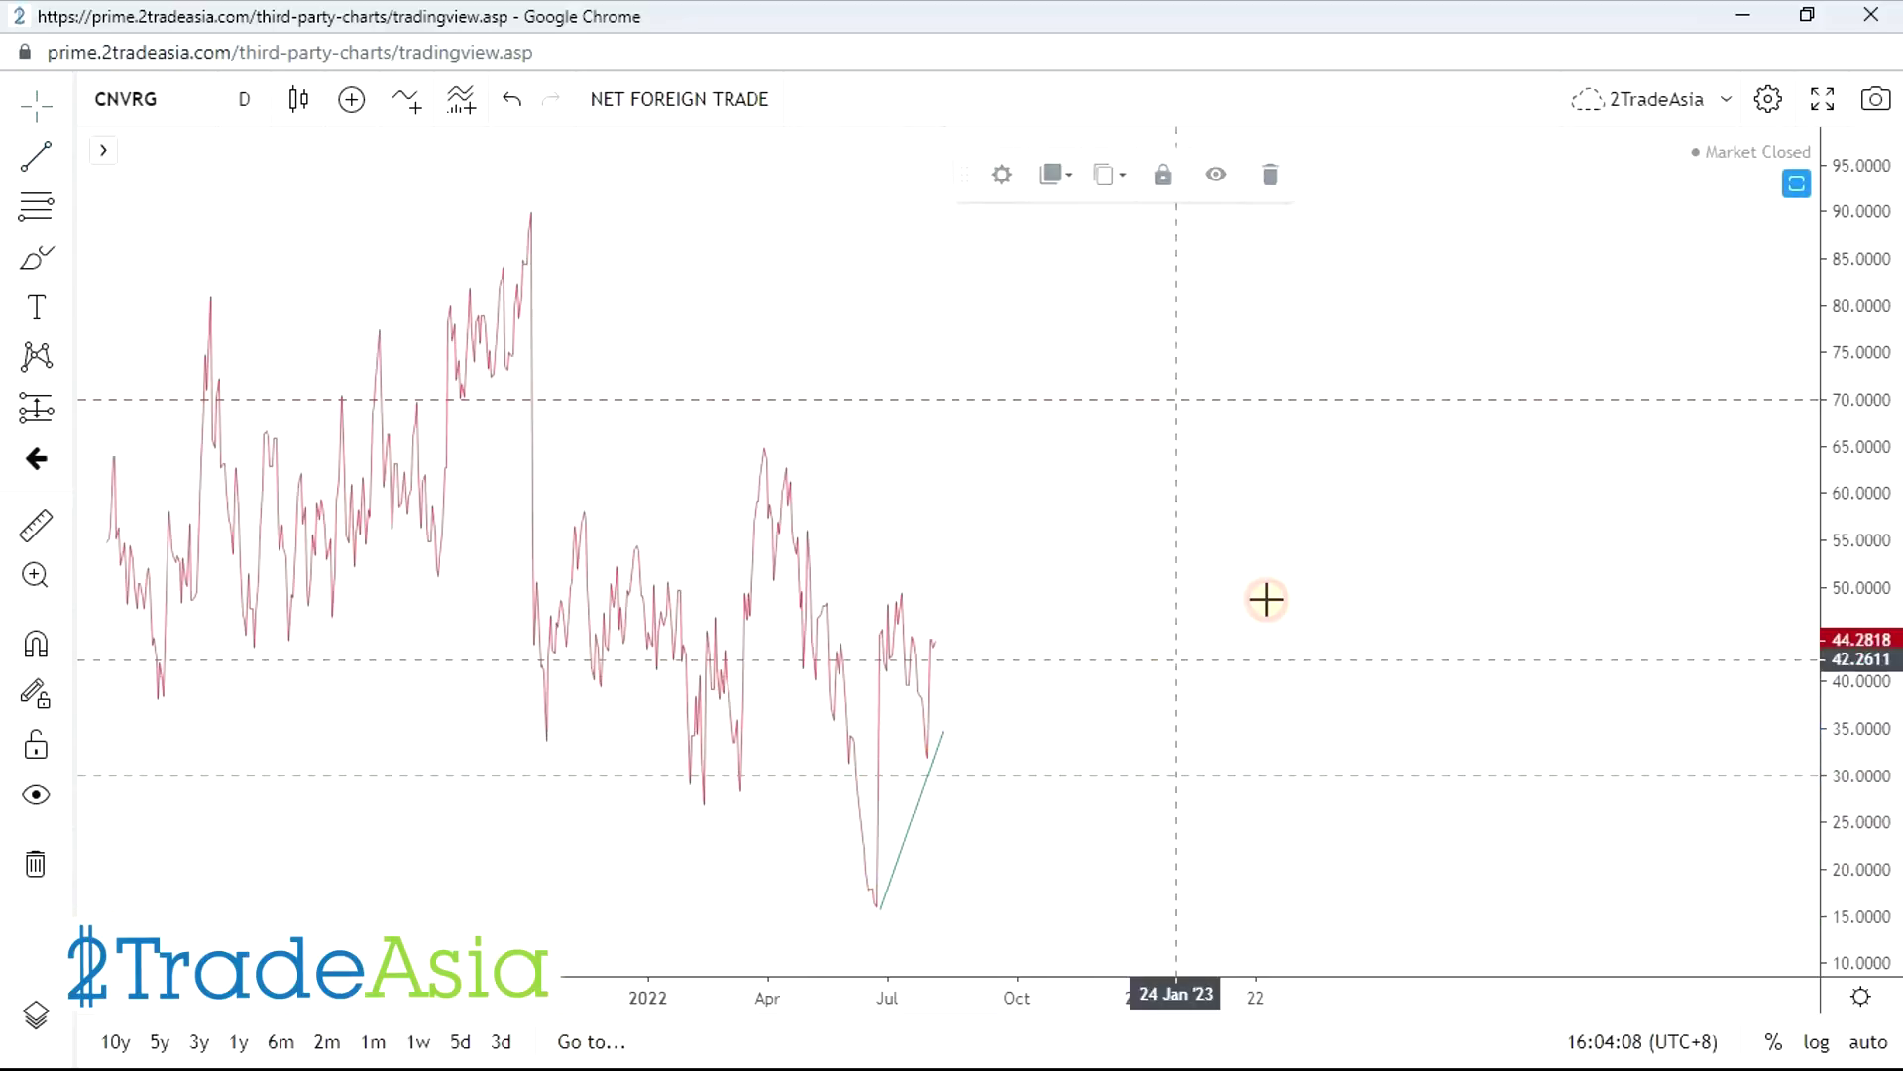
double_click(1275, 578)
- Place a horizontal ray at about 16.73 starting from CNVRG's earliest candles to mark the lower support
left_click_drag(1102, 684, 1394, 663)
left_click_drag(1176, 746, 1492, 622)
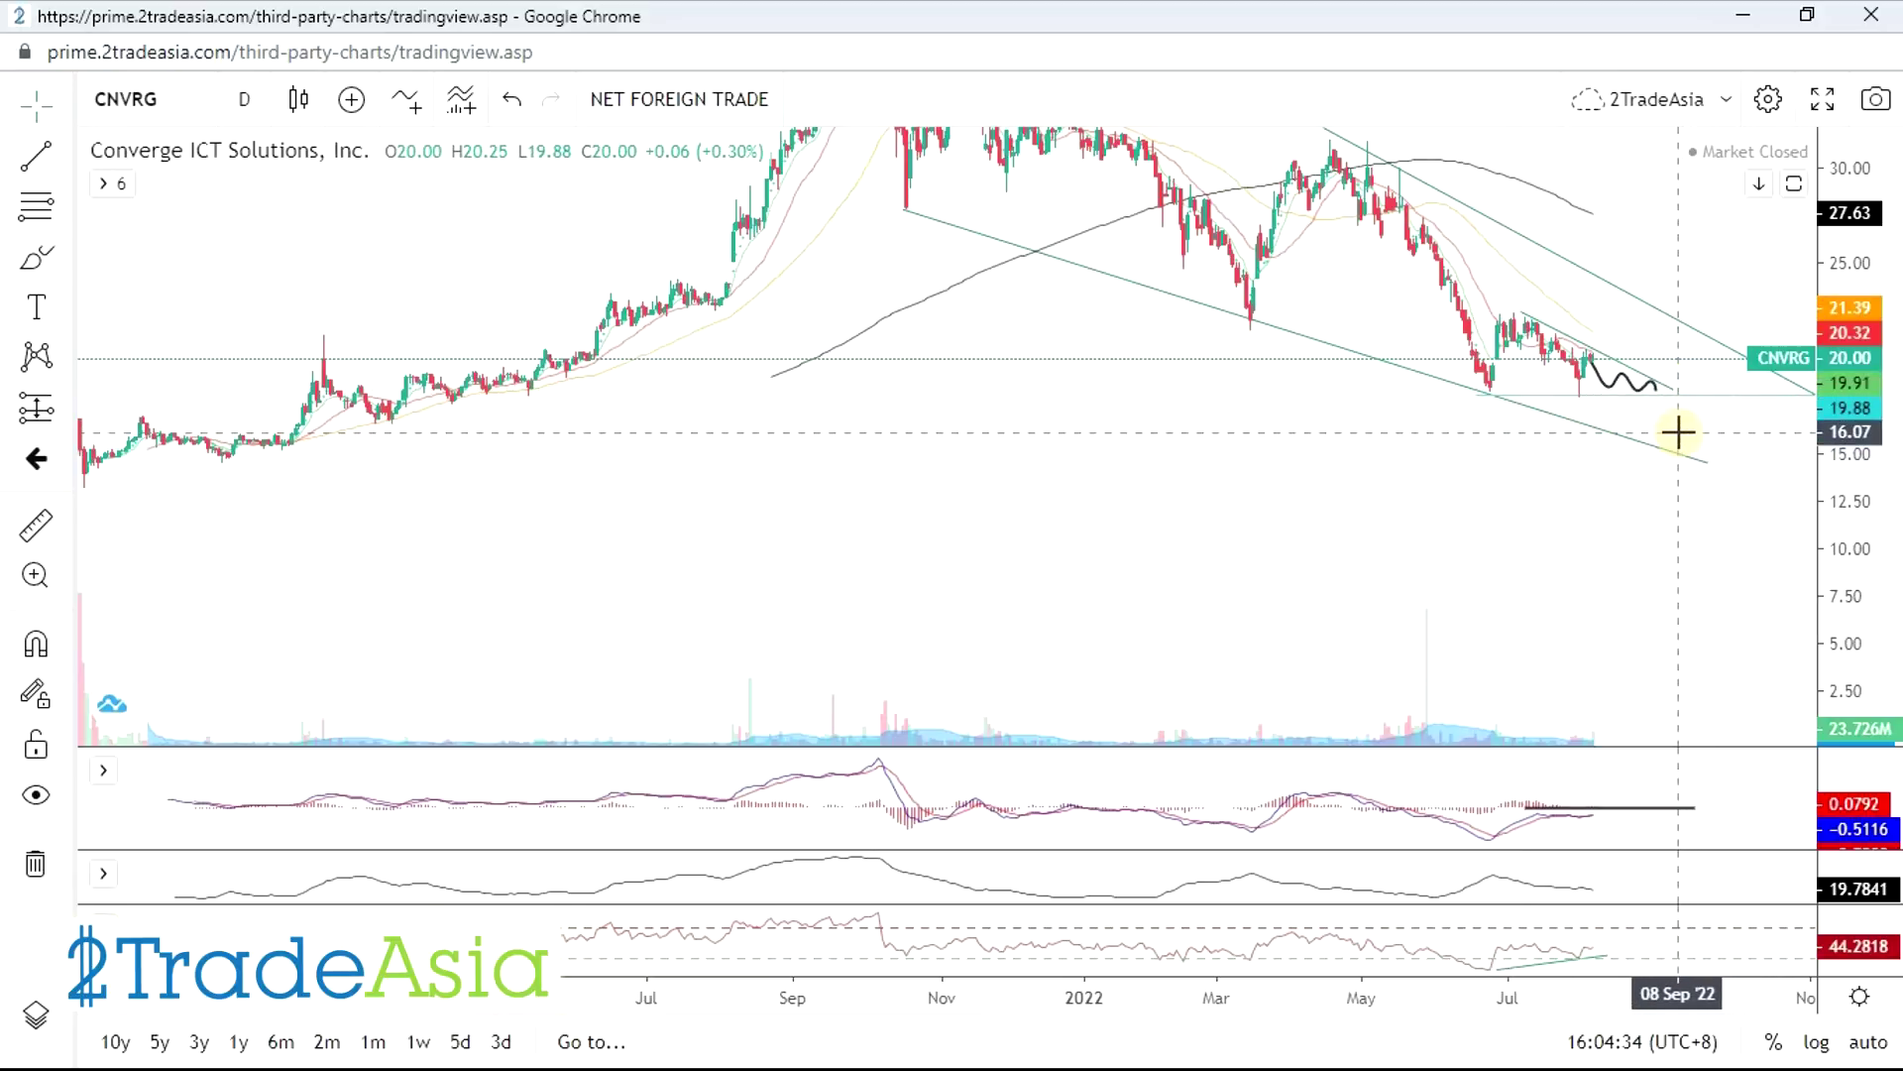
scroll(1517, 459, "down", 3)
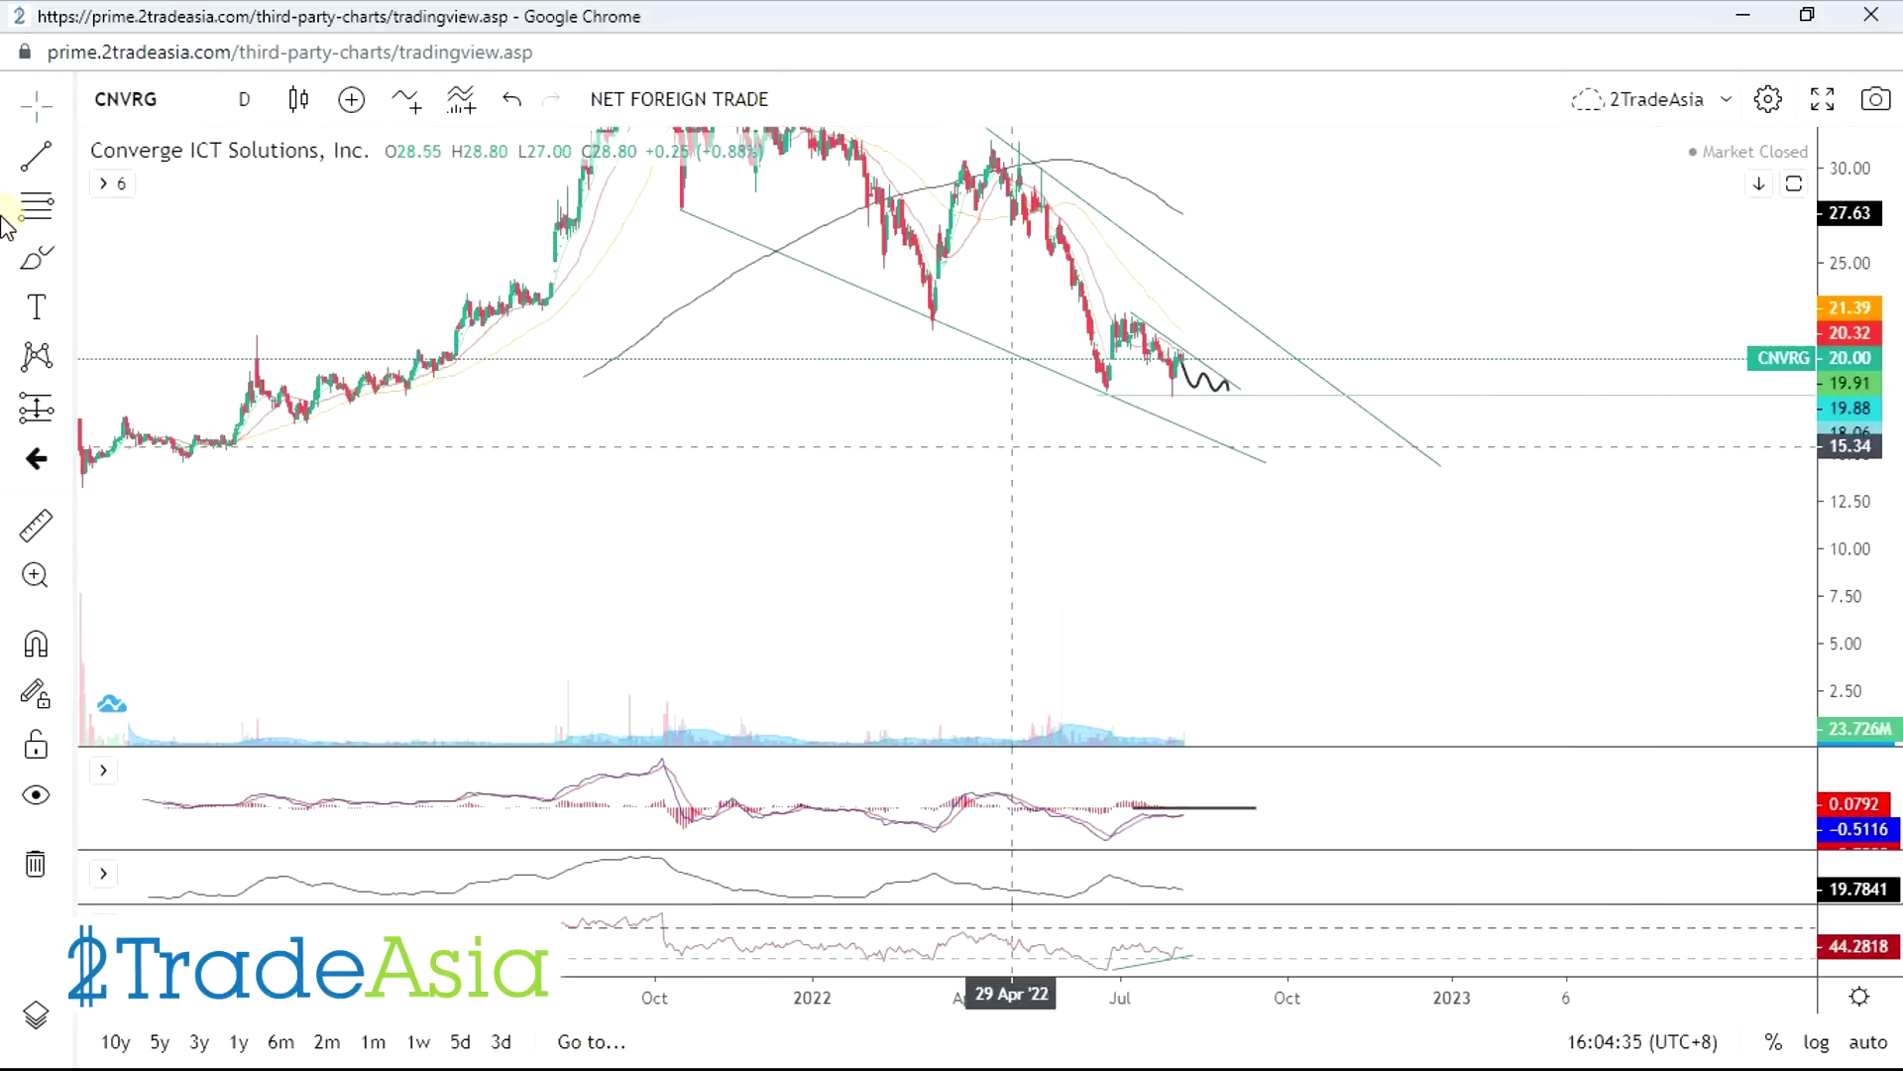
left_click(64, 158)
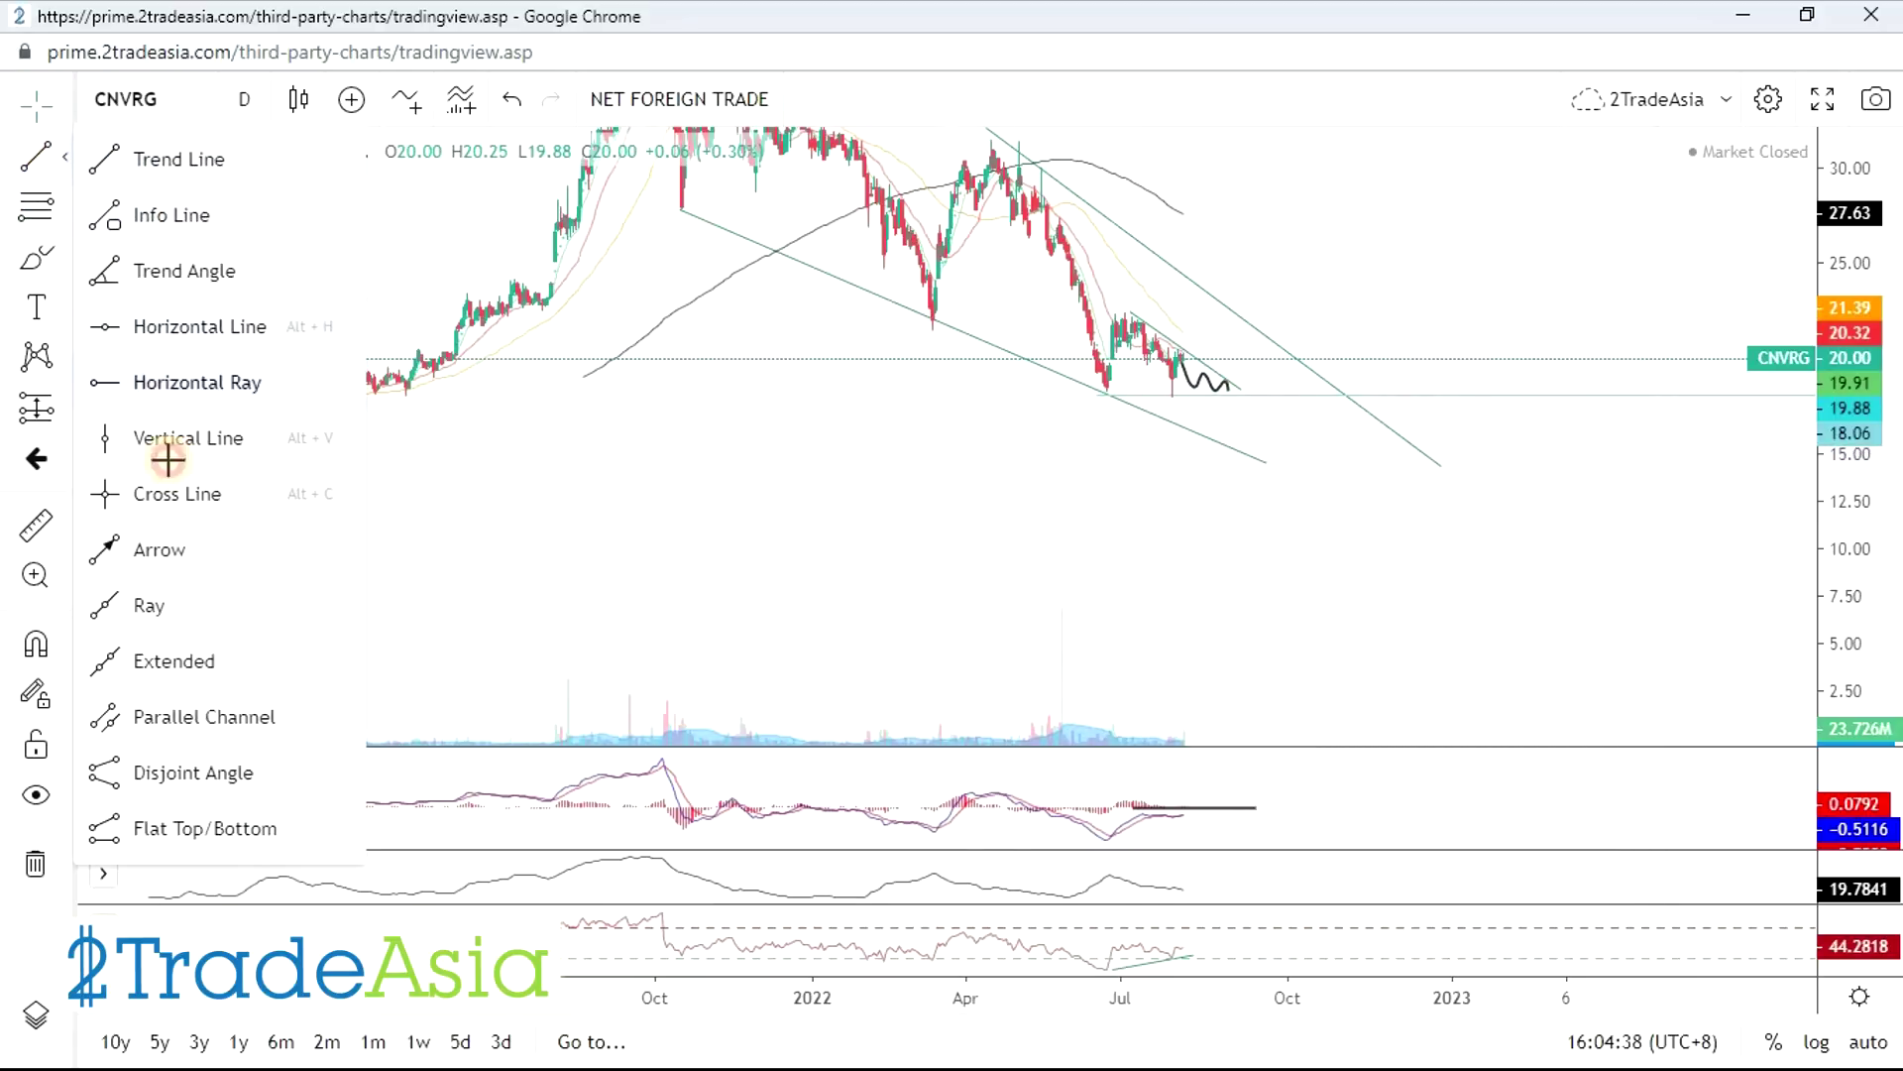
left_click(105, 382)
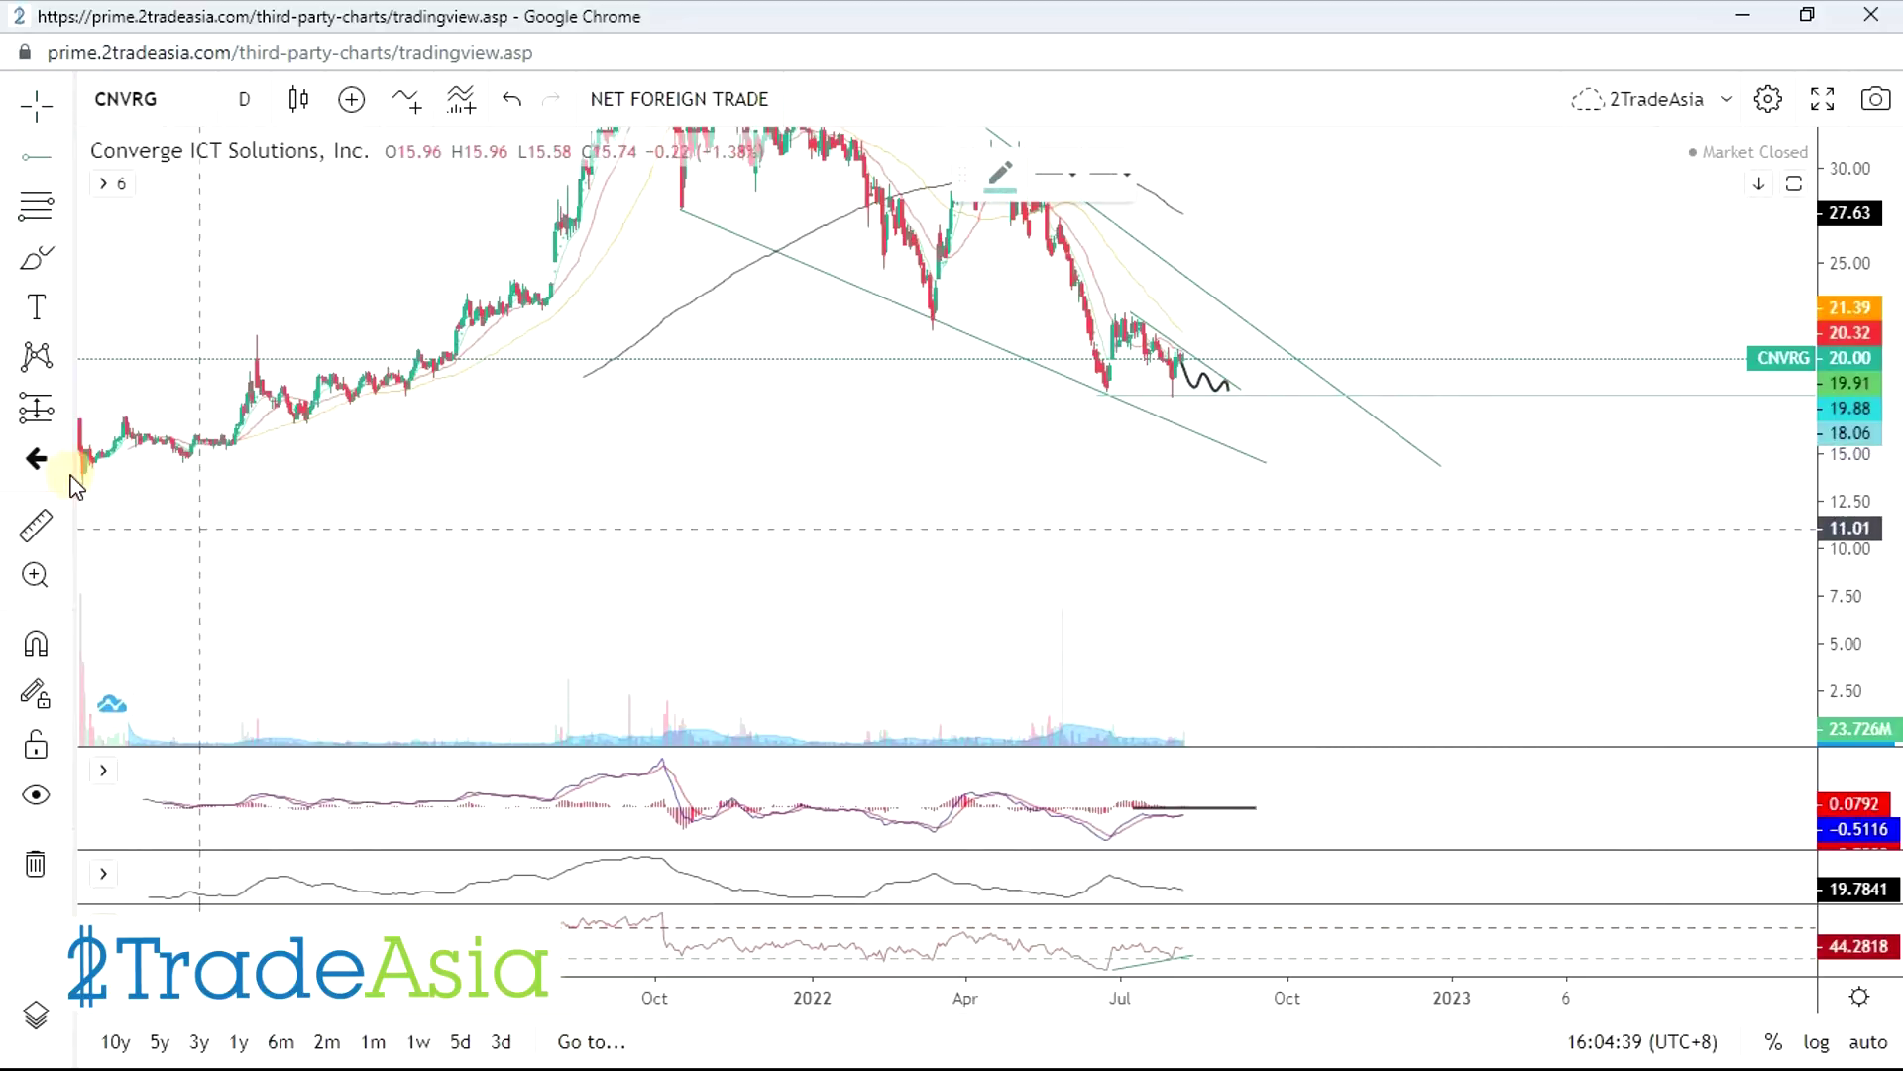
left_click(80, 421)
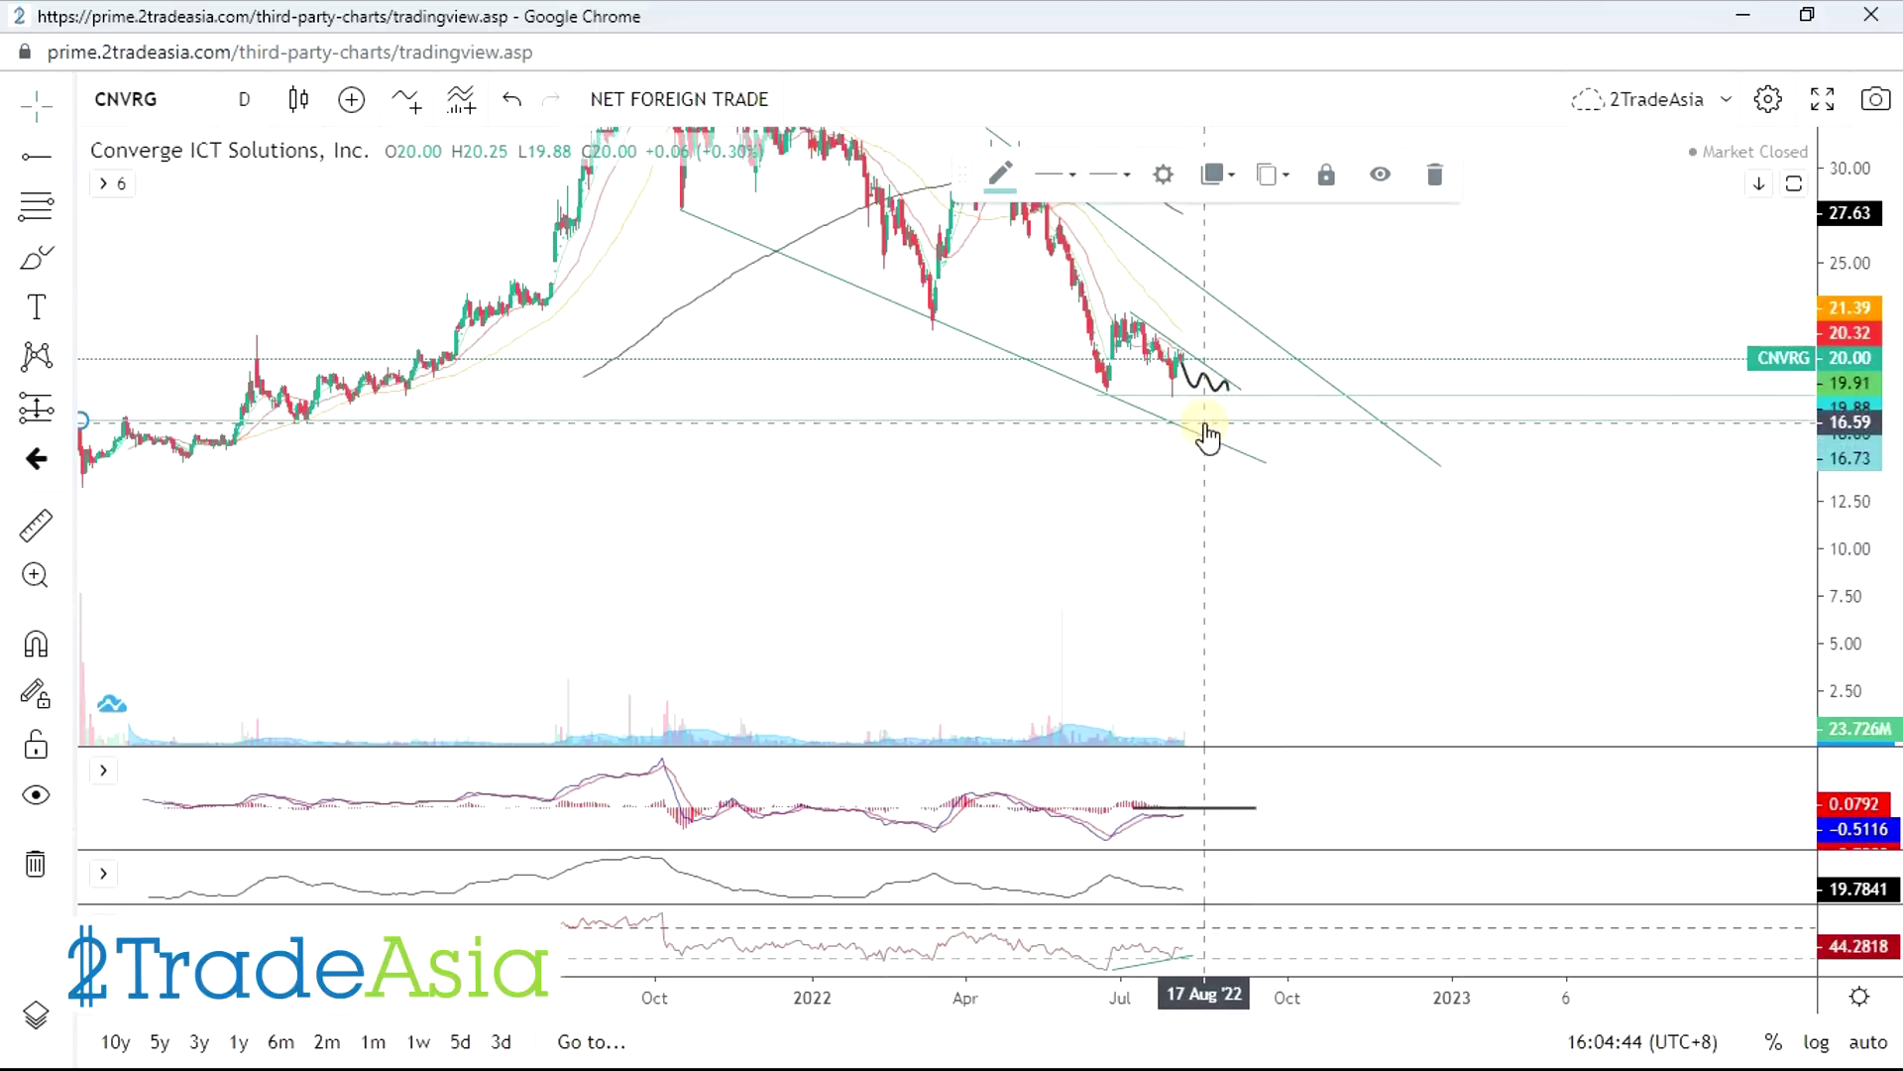
- Examine CNVRG's support levels, falling trend lines and brushed price path at different price scales
left_click_drag(1824, 509, 1814, 260)
left_click_drag(1712, 505, 1724, 656)
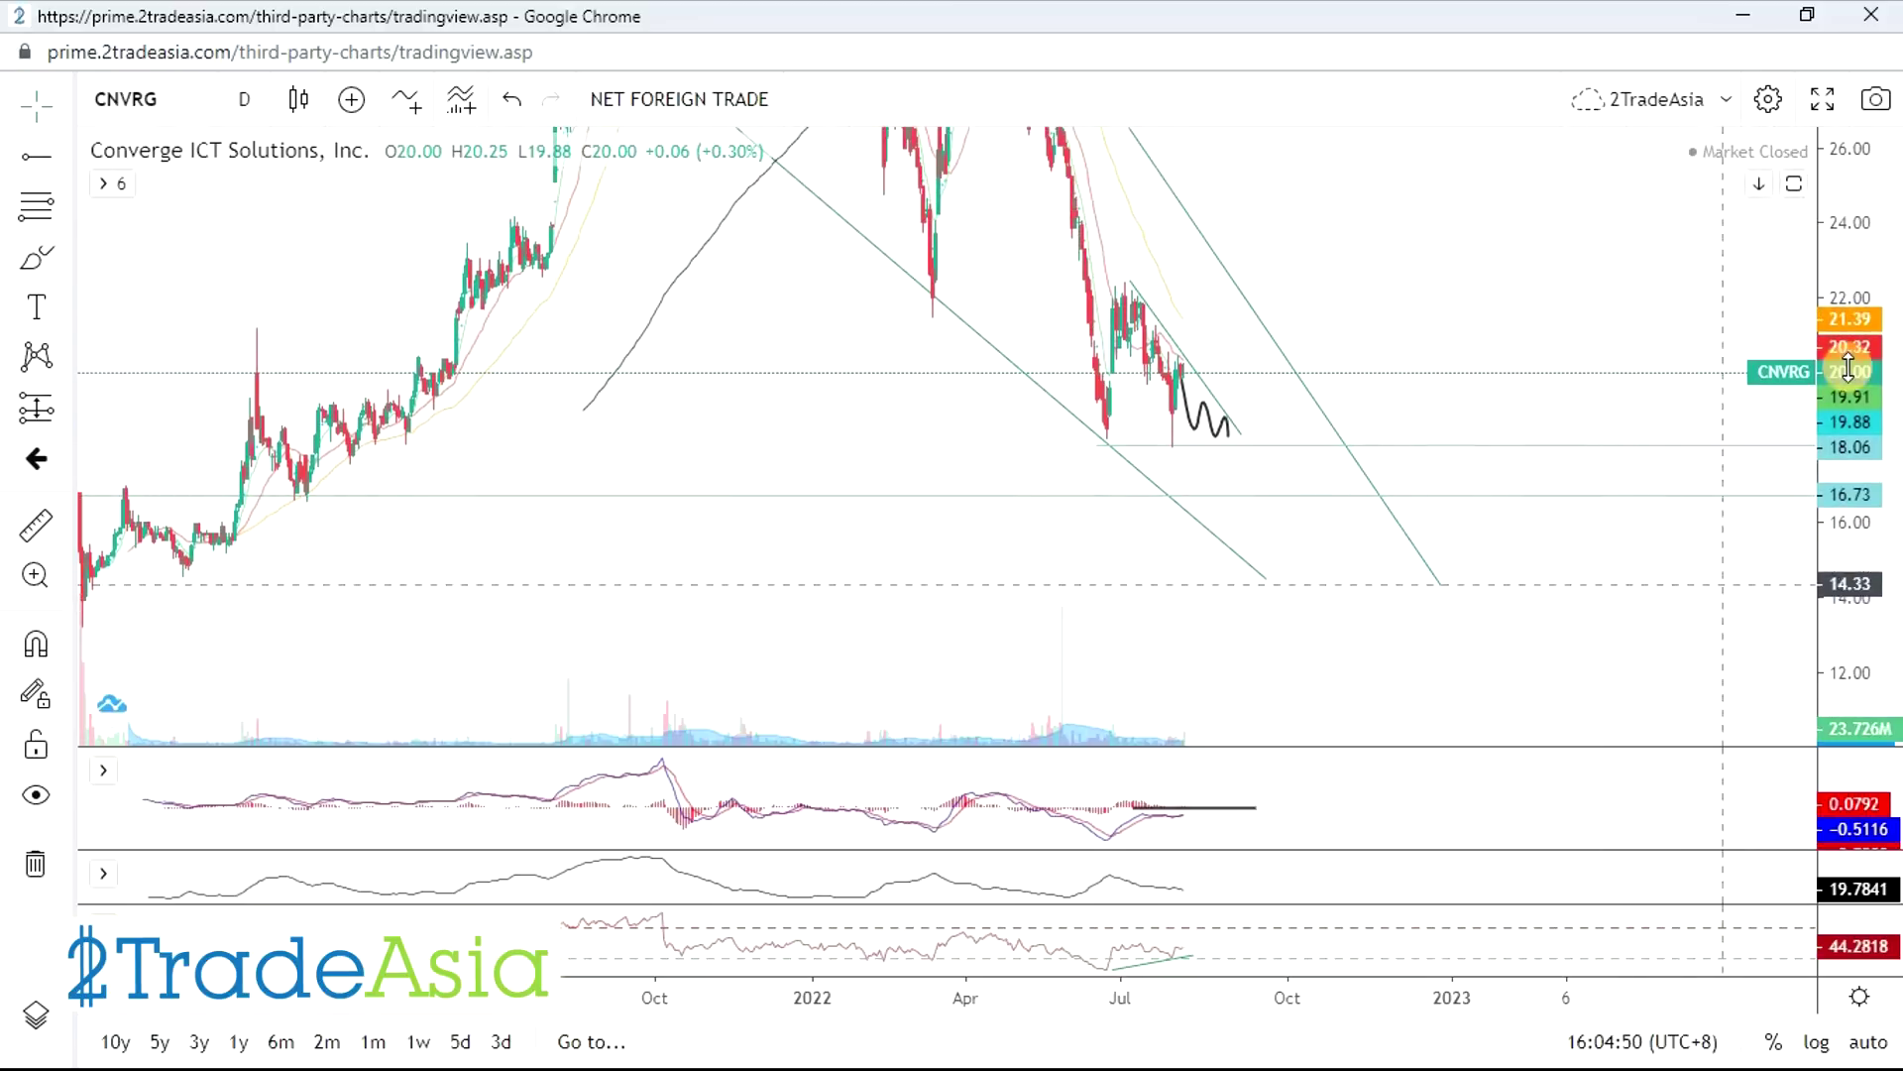
left_click_drag(1856, 200, 1389, 688)
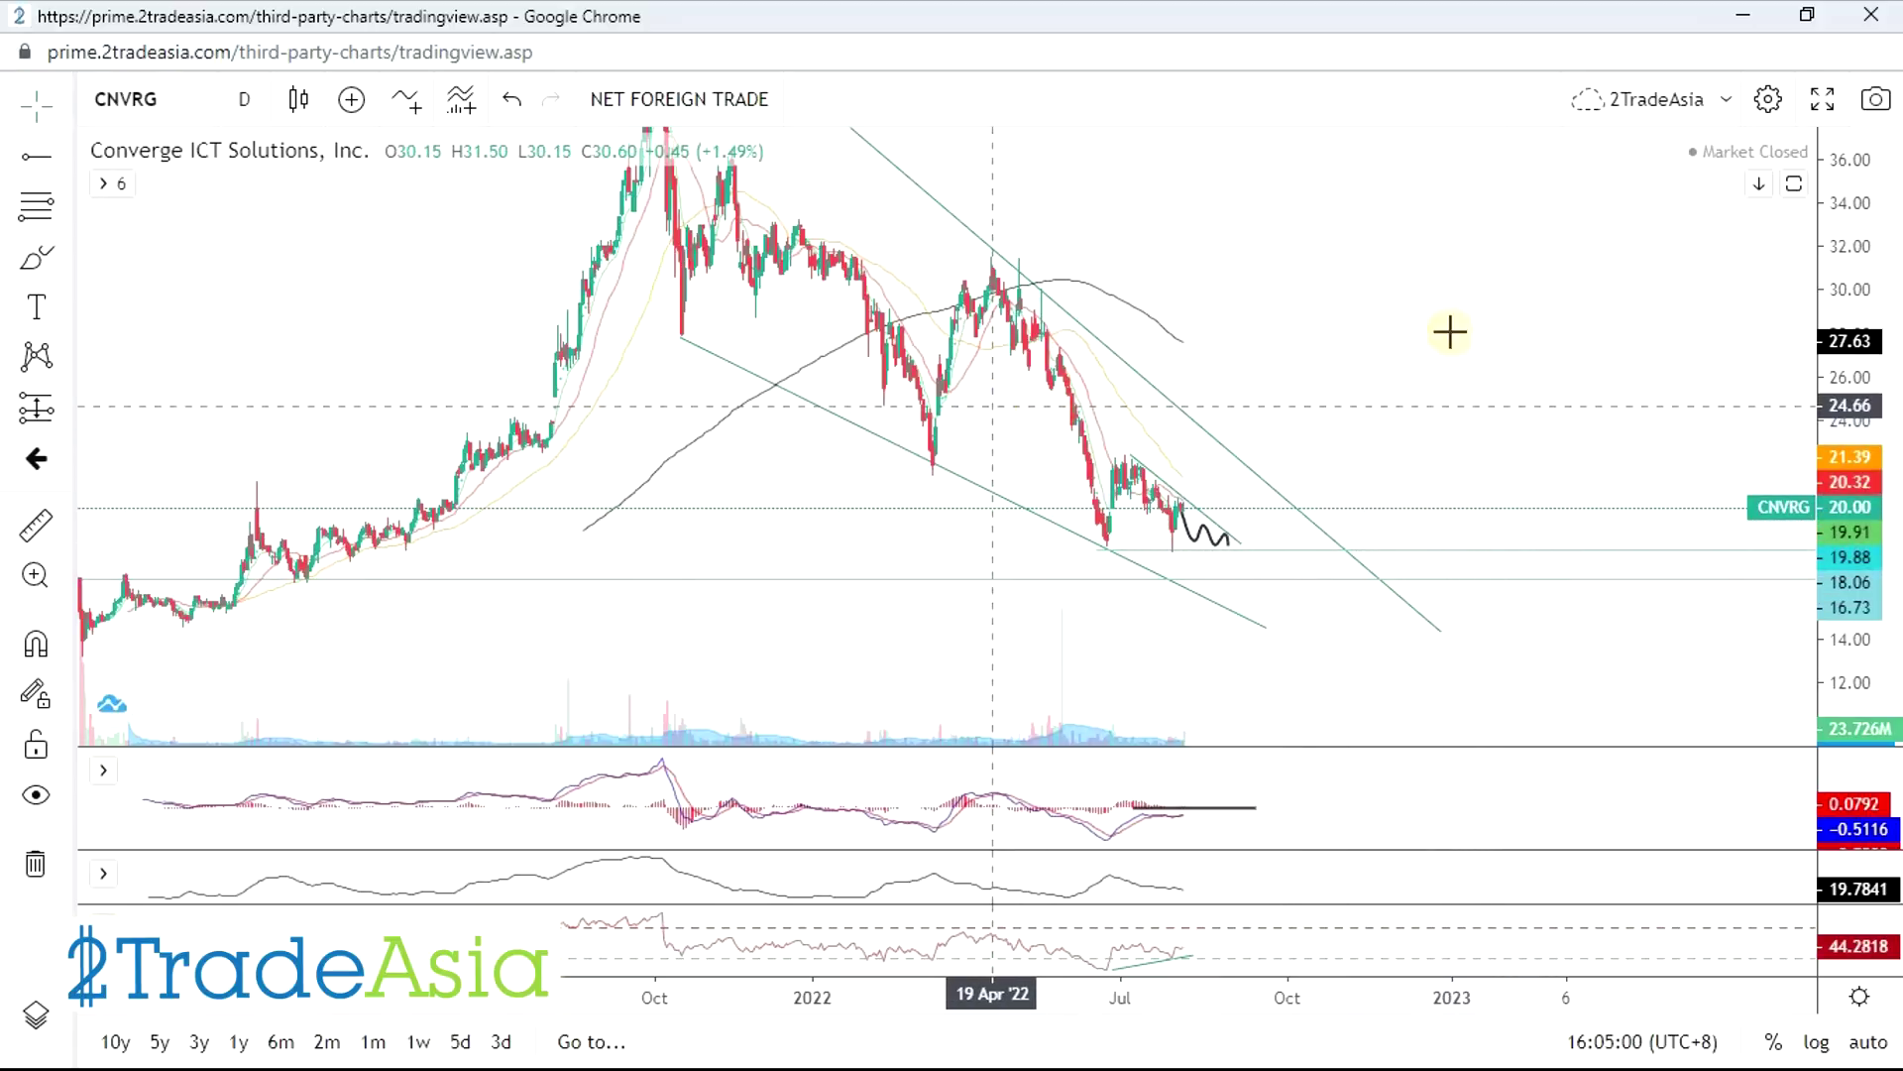
left_click_drag(1270, 290, 1416, 421)
left_click_drag(1860, 204, 1266, 680)
left_click_drag(1466, 643, 1444, 624)
left_click_drag(1243, 557, 819, 593)
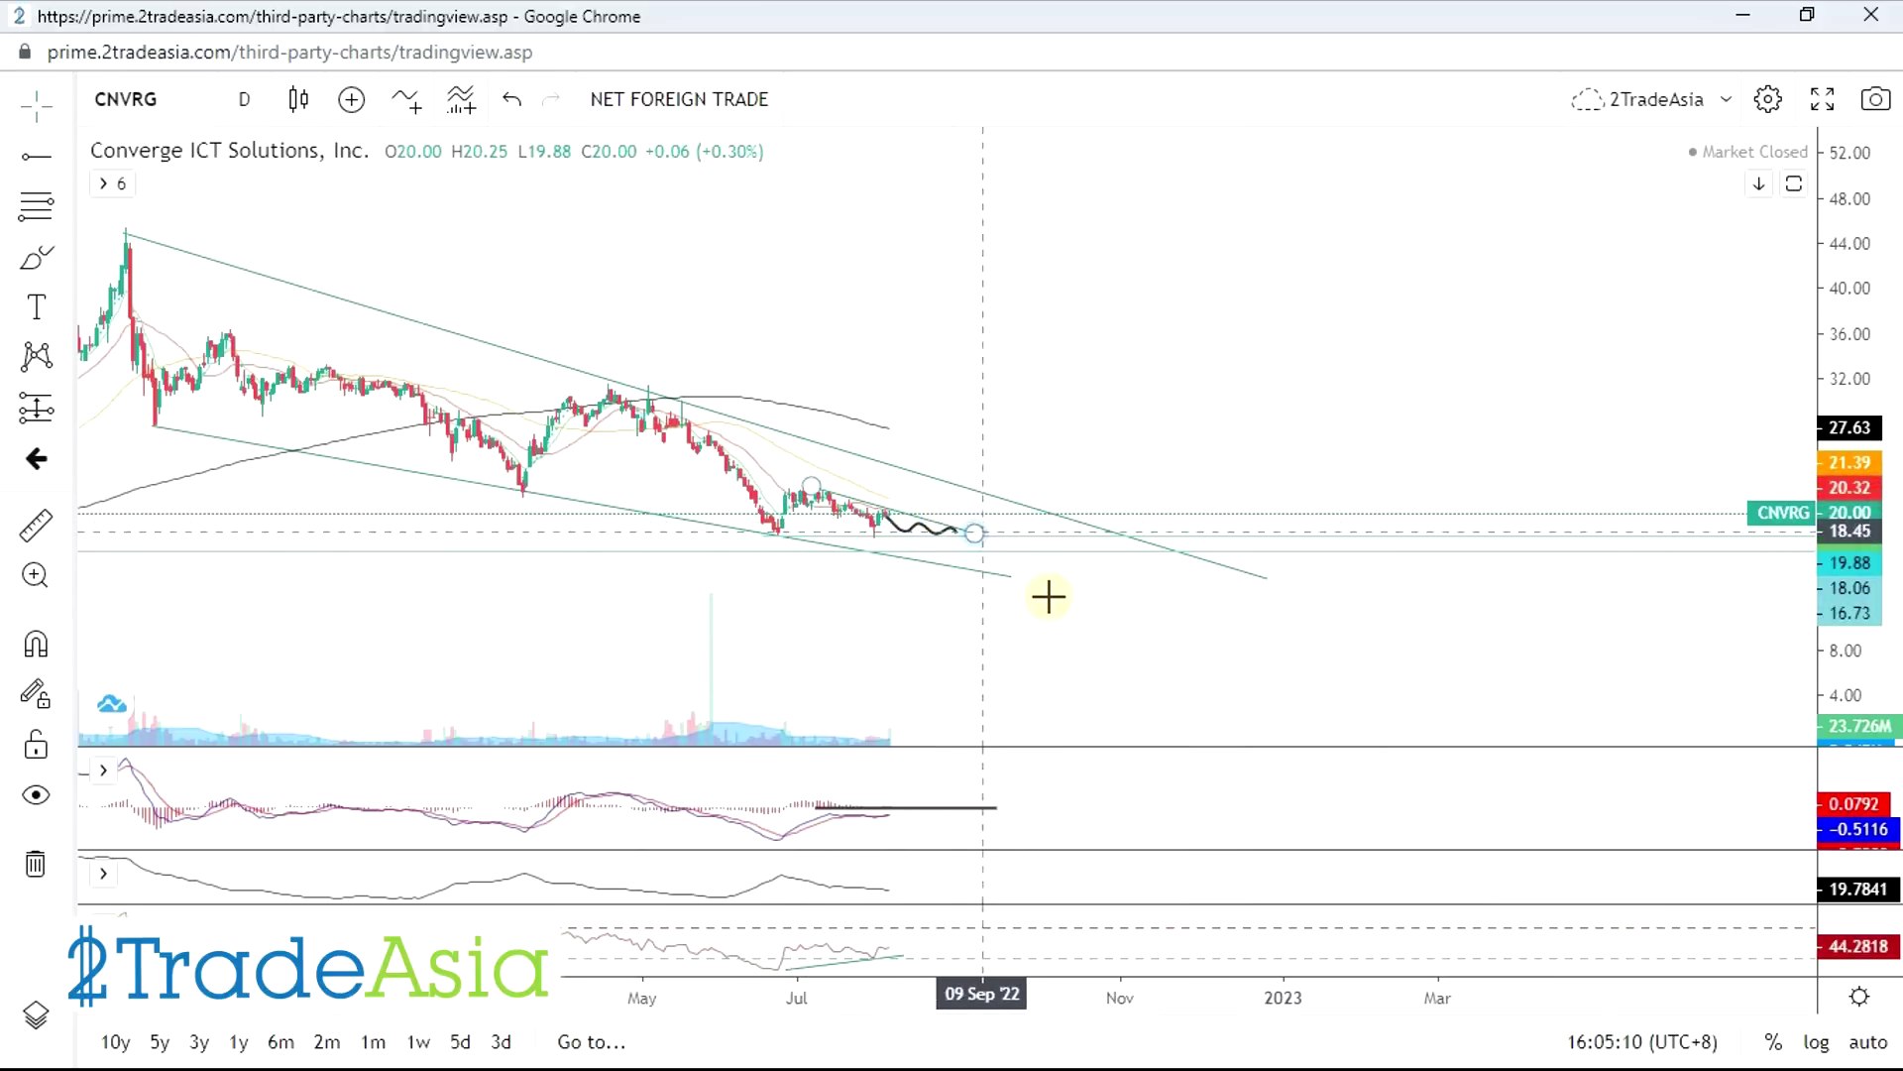
scroll(1034, 555, "down", 1)
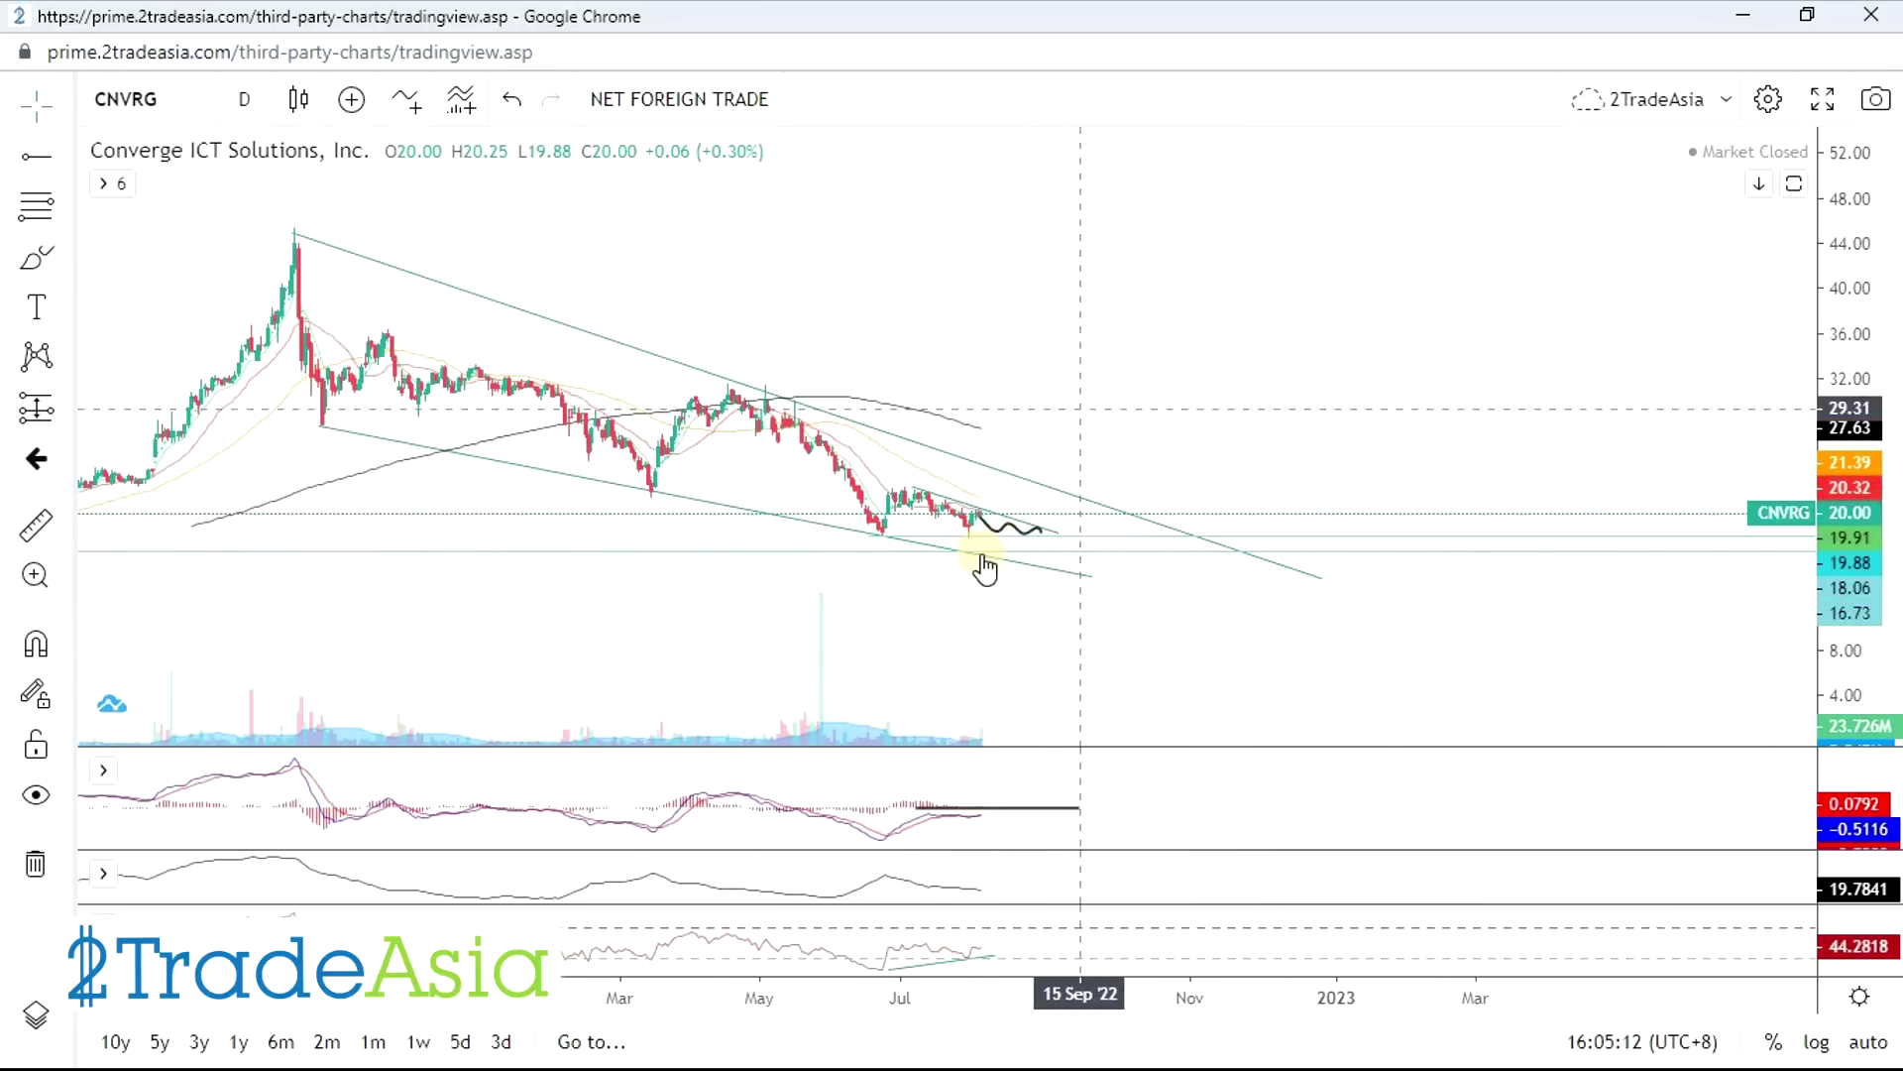
scroll(1111, 590, "down", 1)
- Place a horizontal ray at about 22.40 starting on 7 March 2022, near the March low
left_click(1142, 494)
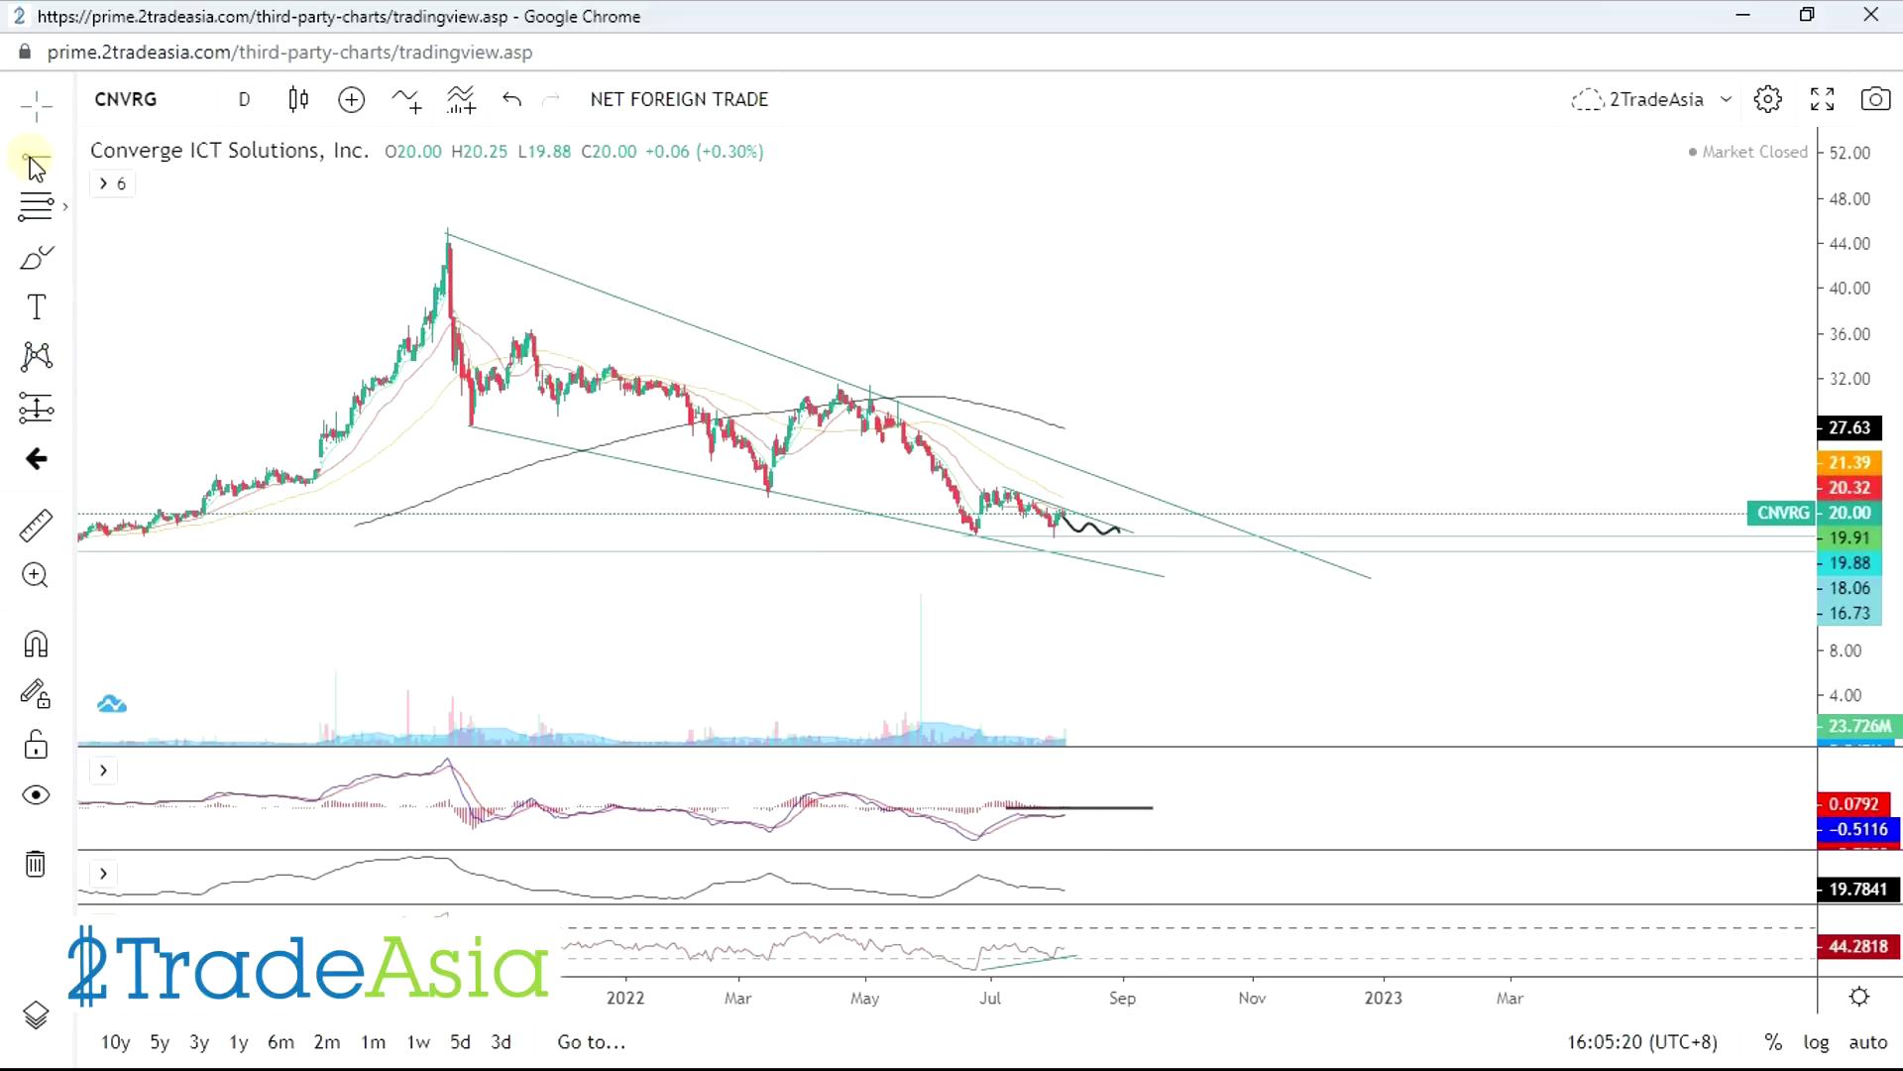
left_click(755, 487)
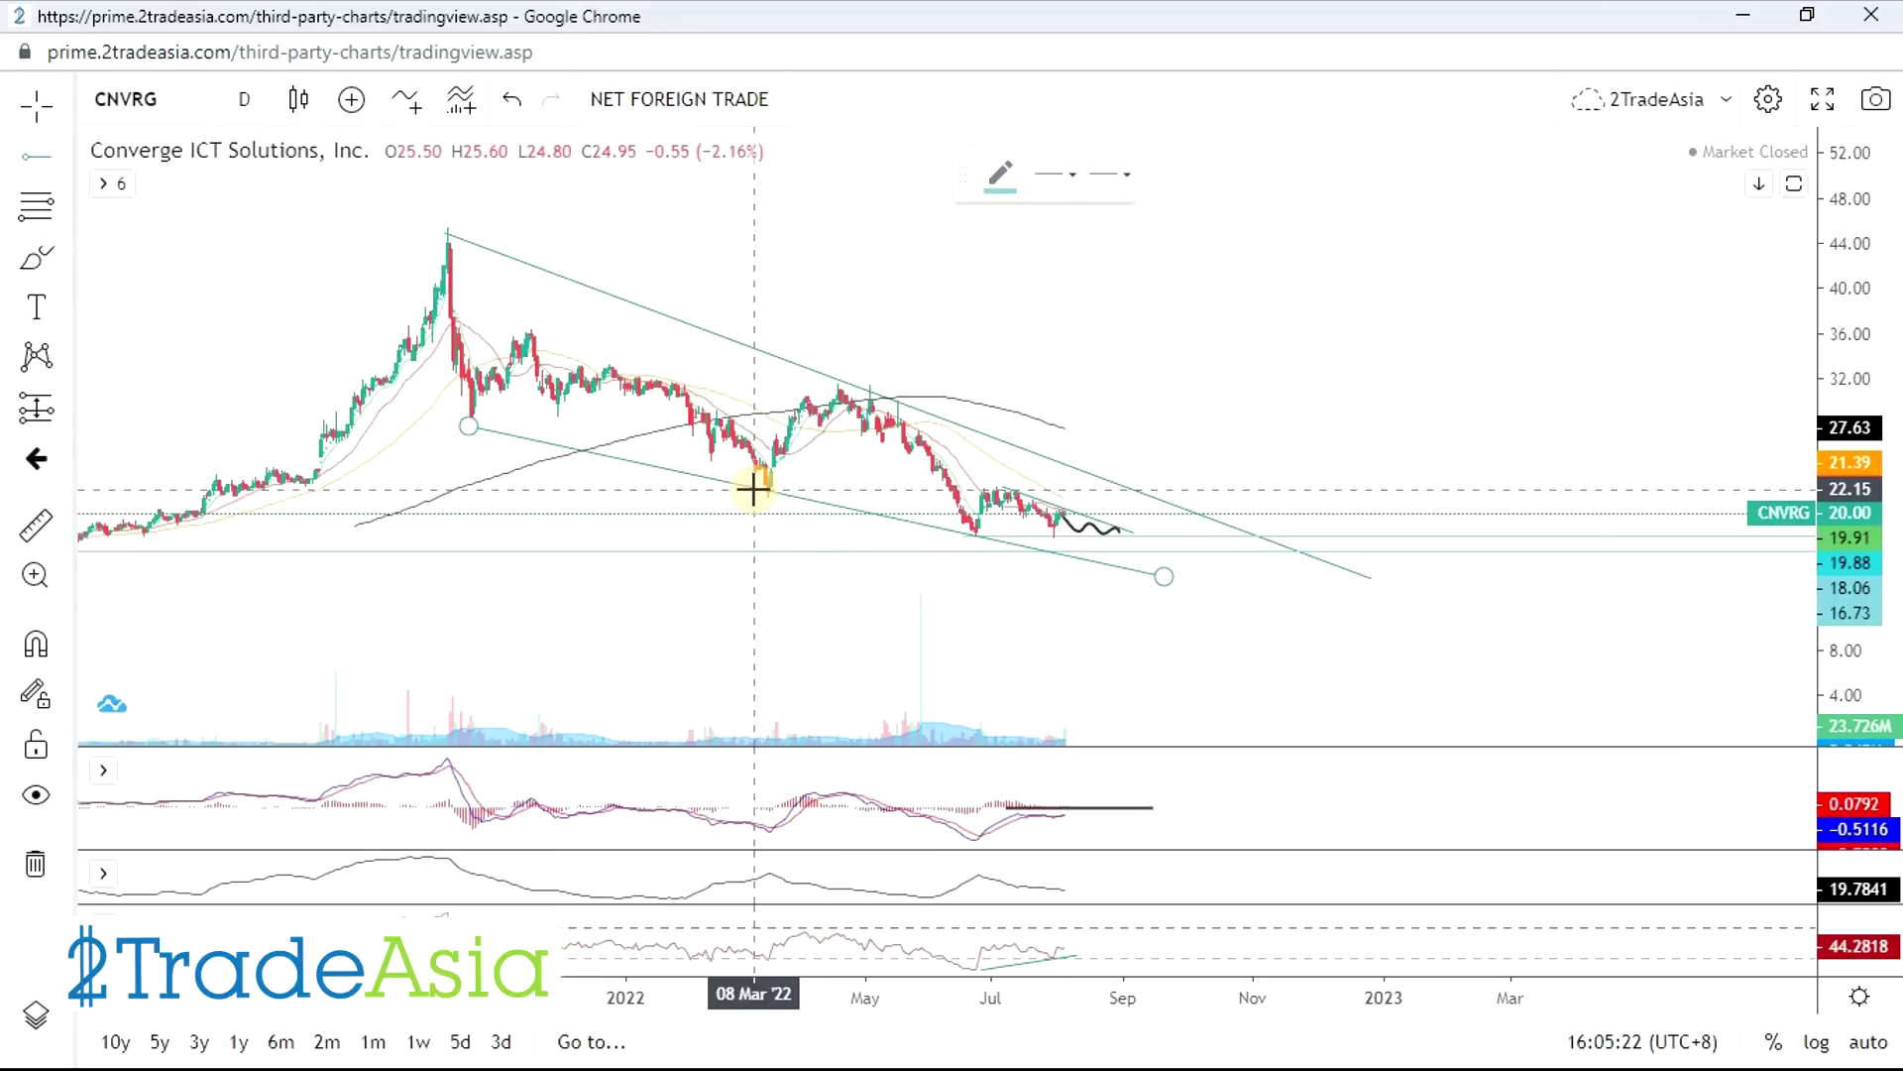
left_click(751, 487)
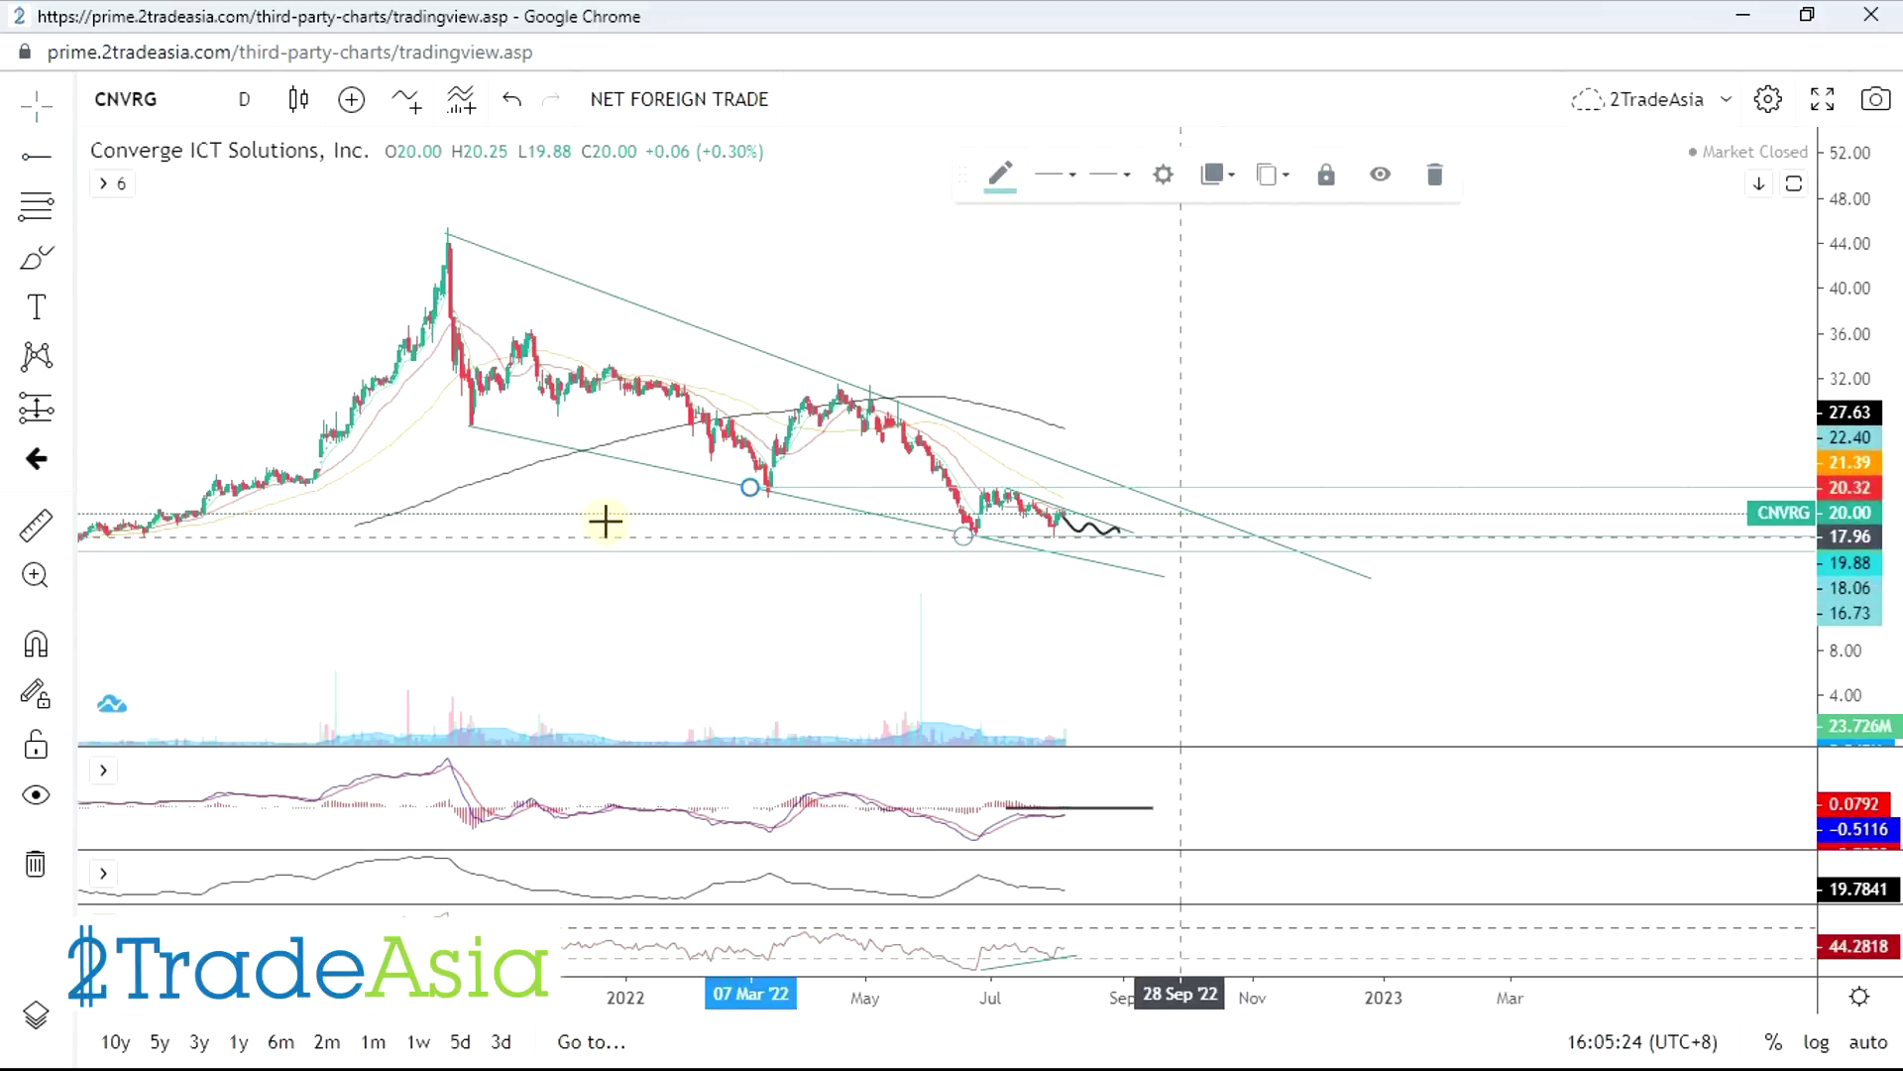
- Measure the price move from the 18.06 support up to the 22.40 ray
left_click(36, 526)
left_click(1237, 535)
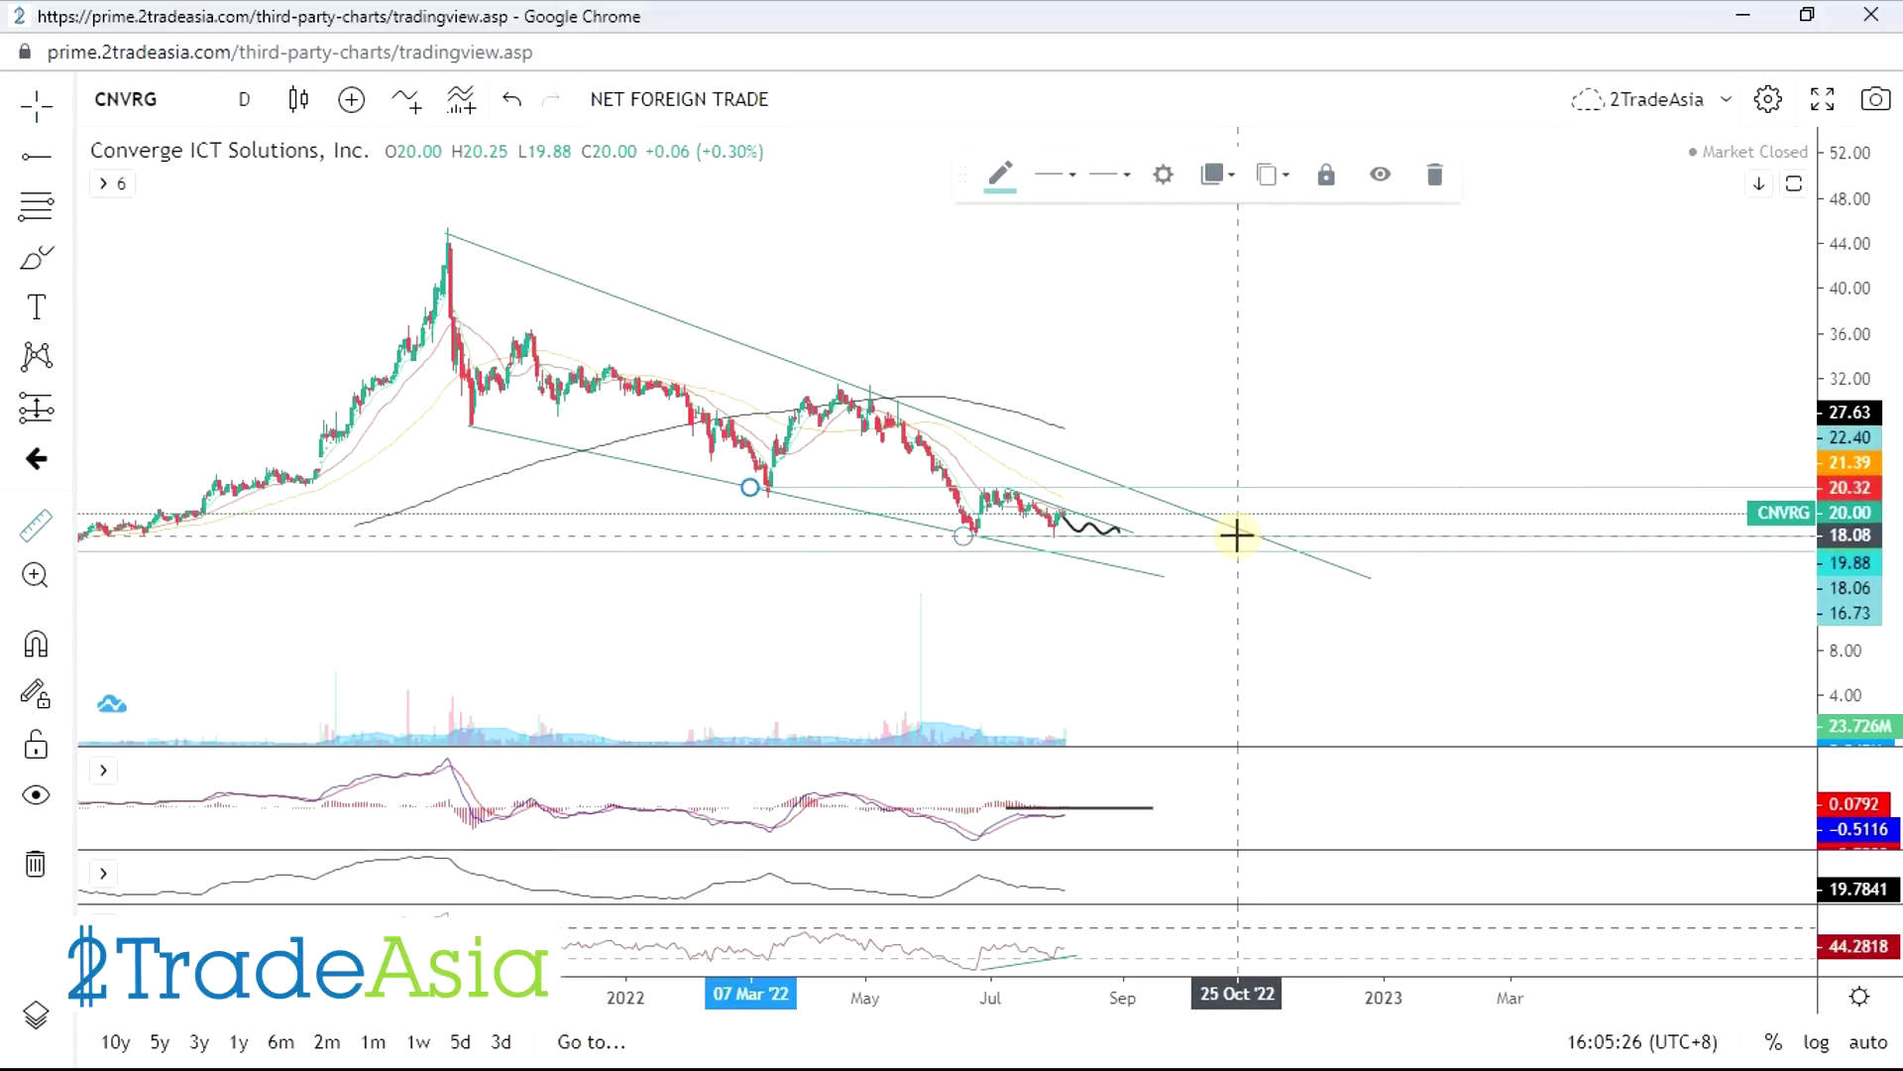
left_click_drag(1238, 536, 1236, 486)
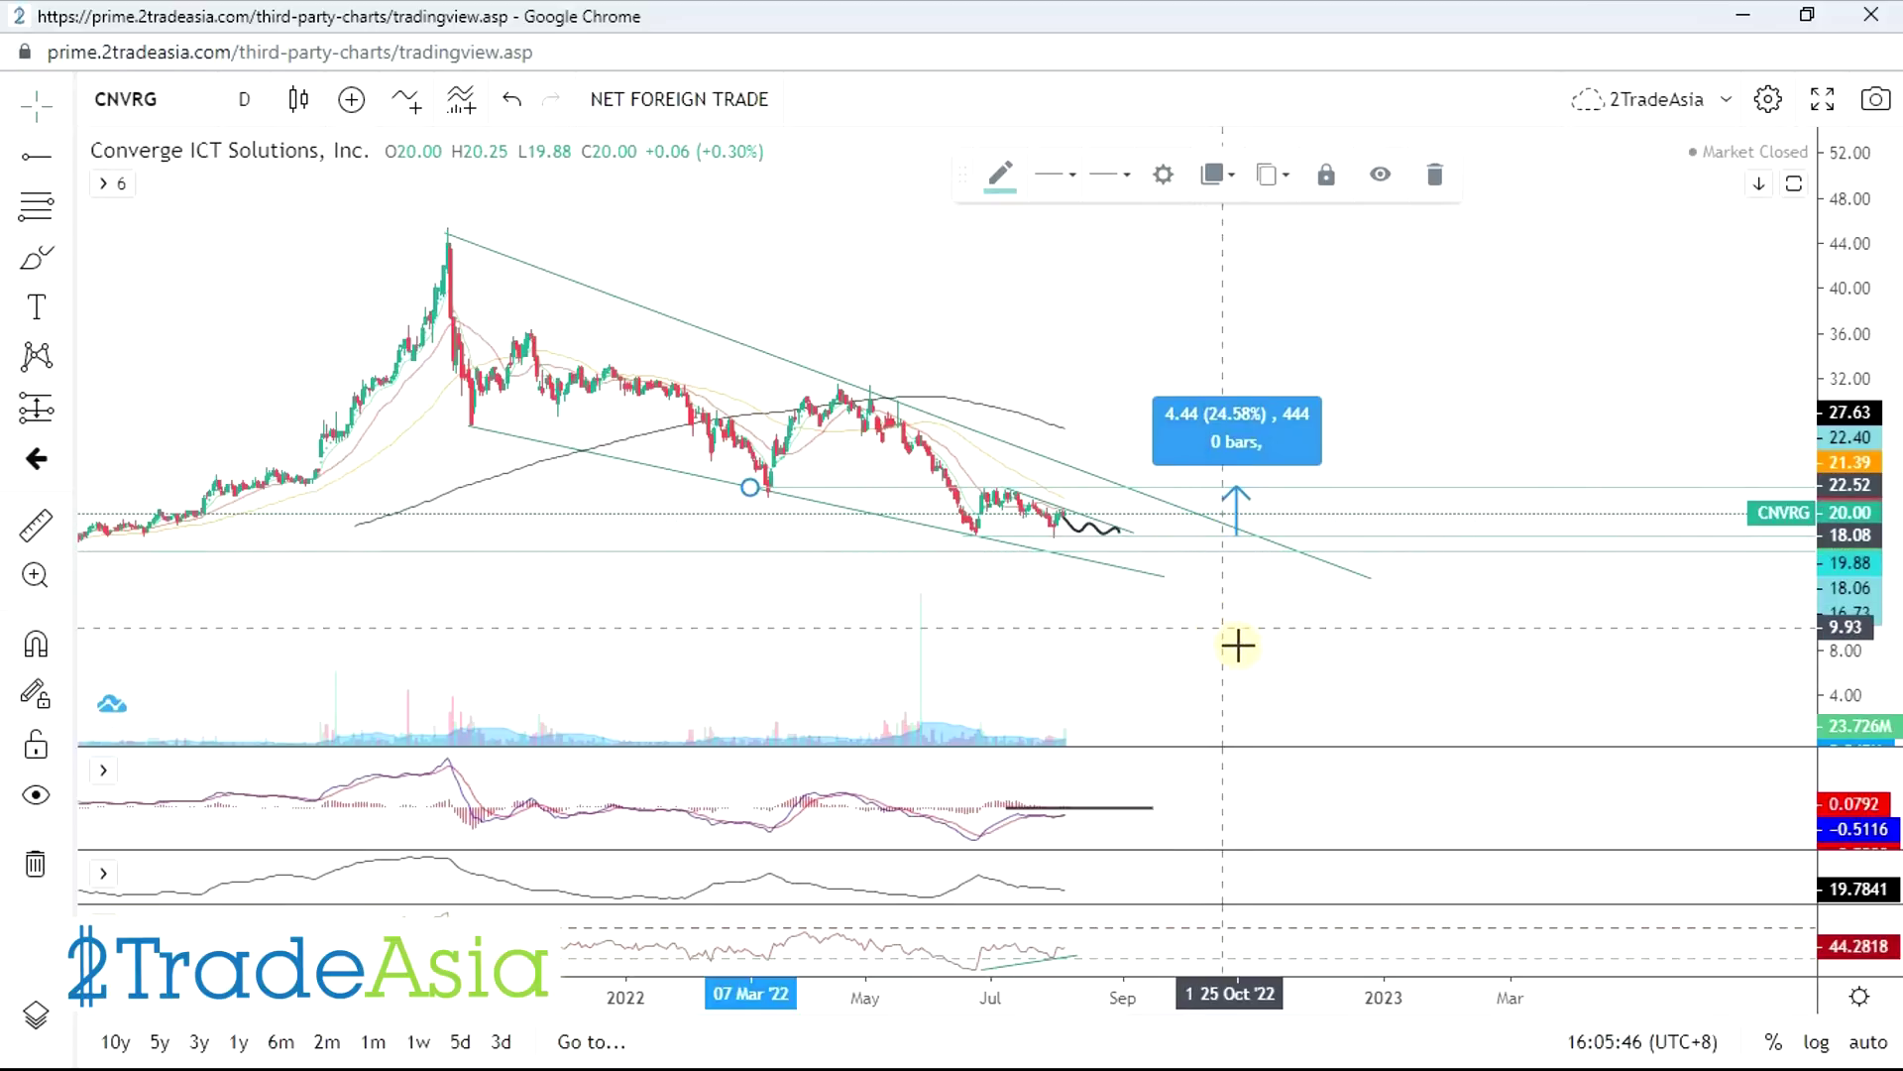
scroll(1288, 655, "down", 2)
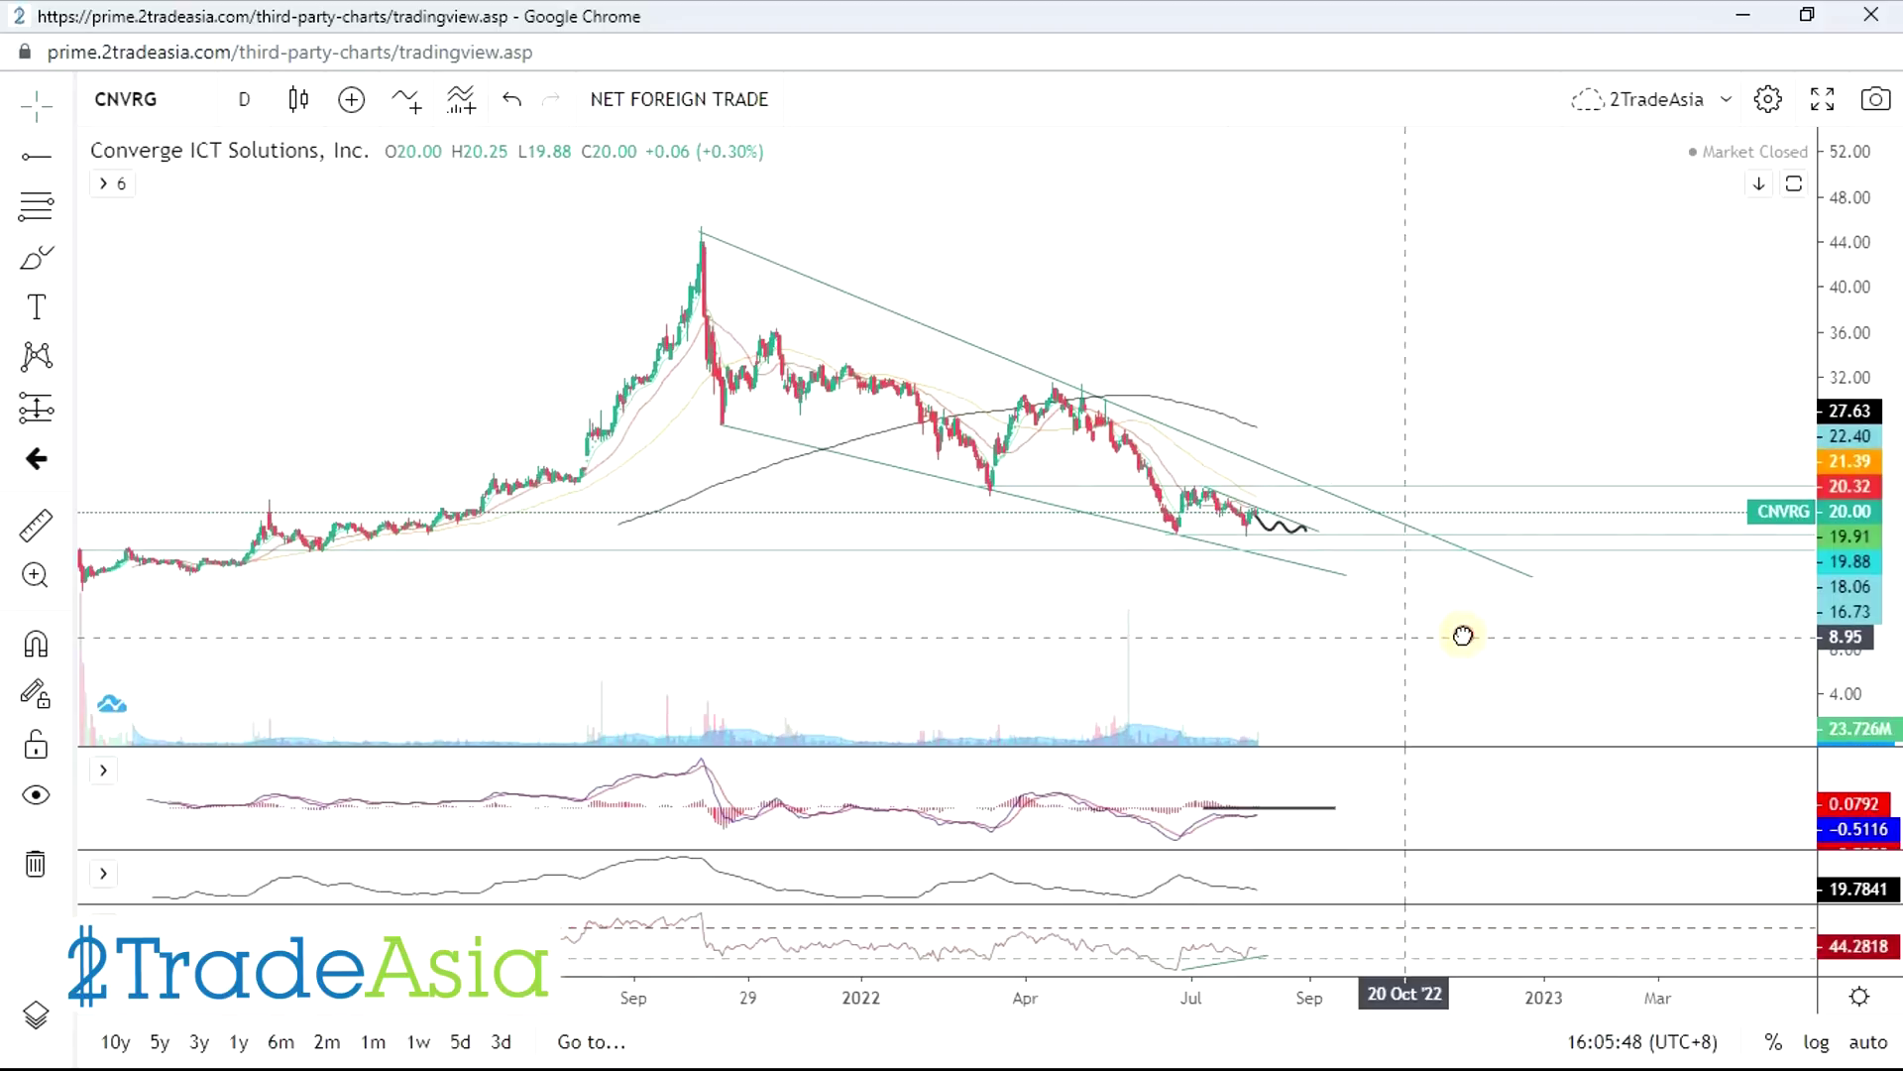
- Switch to the Google Sheets spreadsheet and review CNVRG's broker ratings, dividend yield, year-on-year growth and broker target prices
key("alt+Tab")
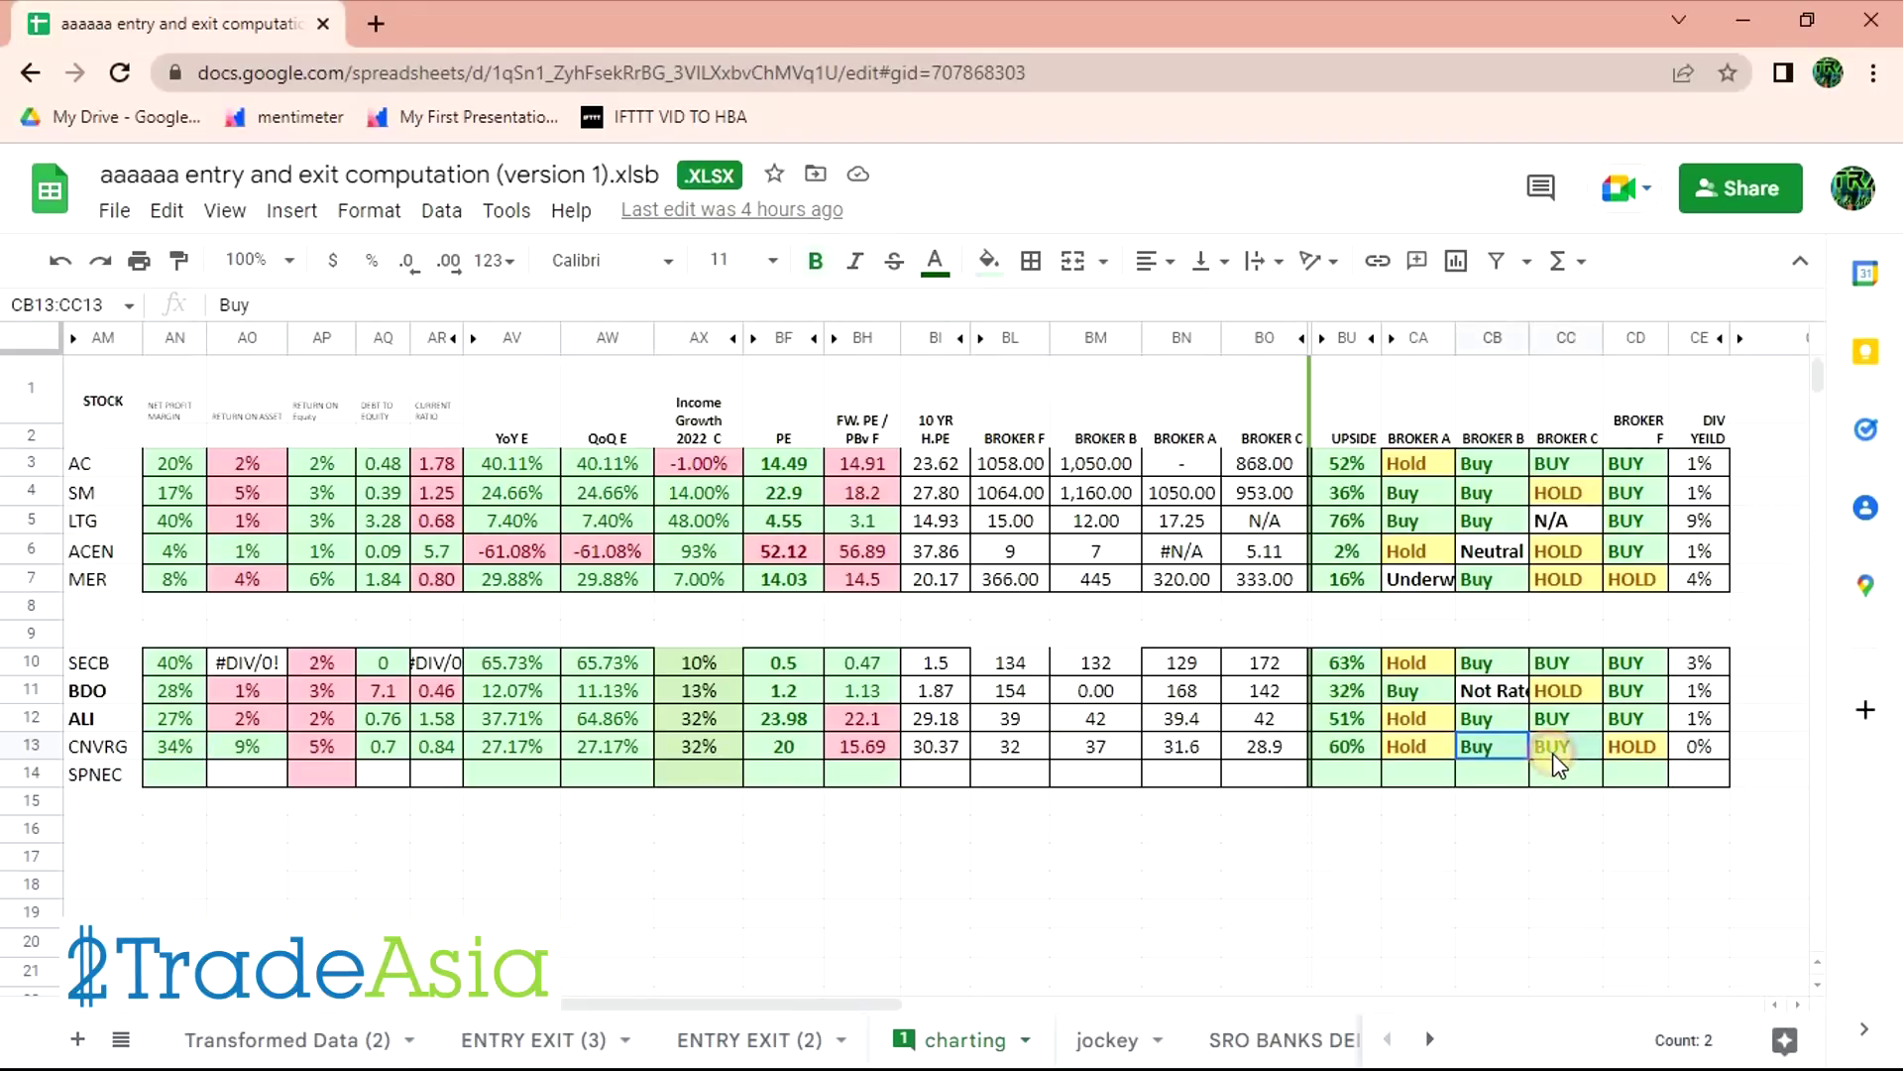
left_click(1418, 745)
left_click(1631, 751)
left_click(1512, 756)
left_click_drag(1535, 756, 1609, 748)
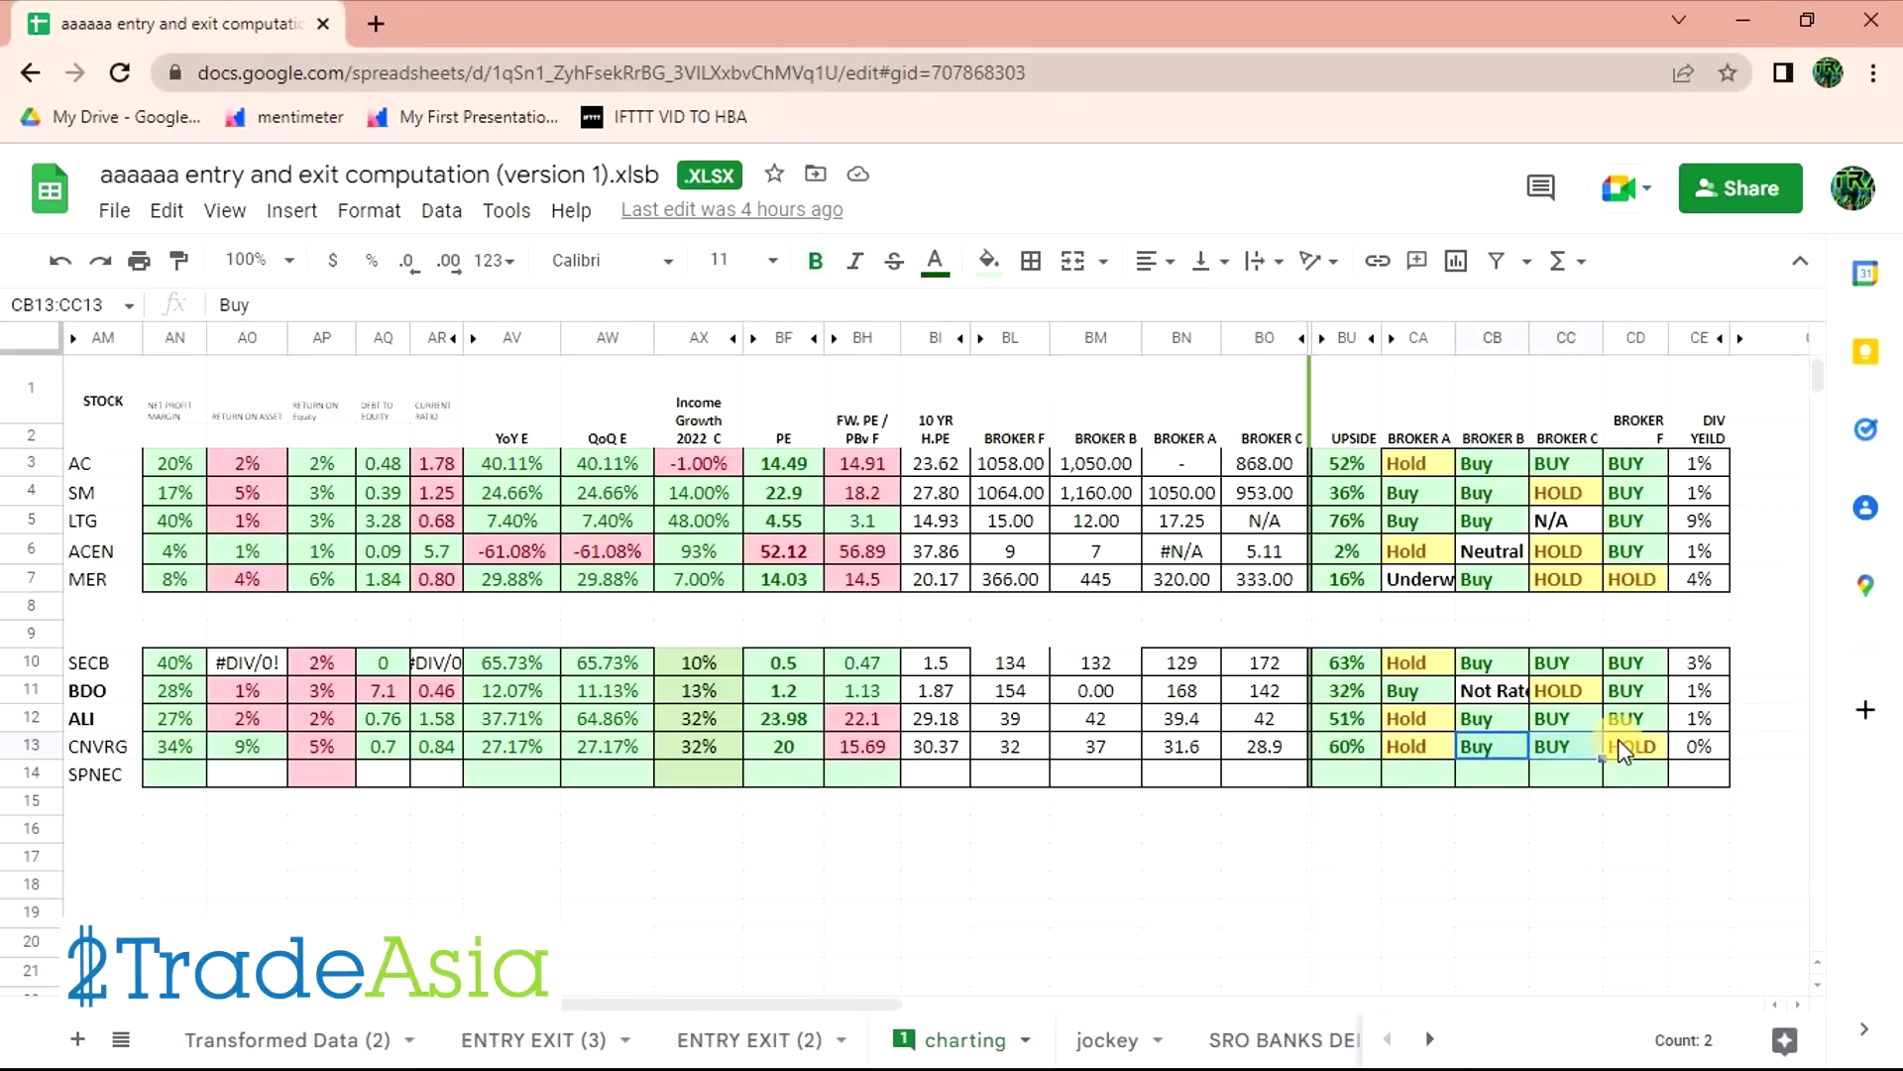
left_click(1701, 750)
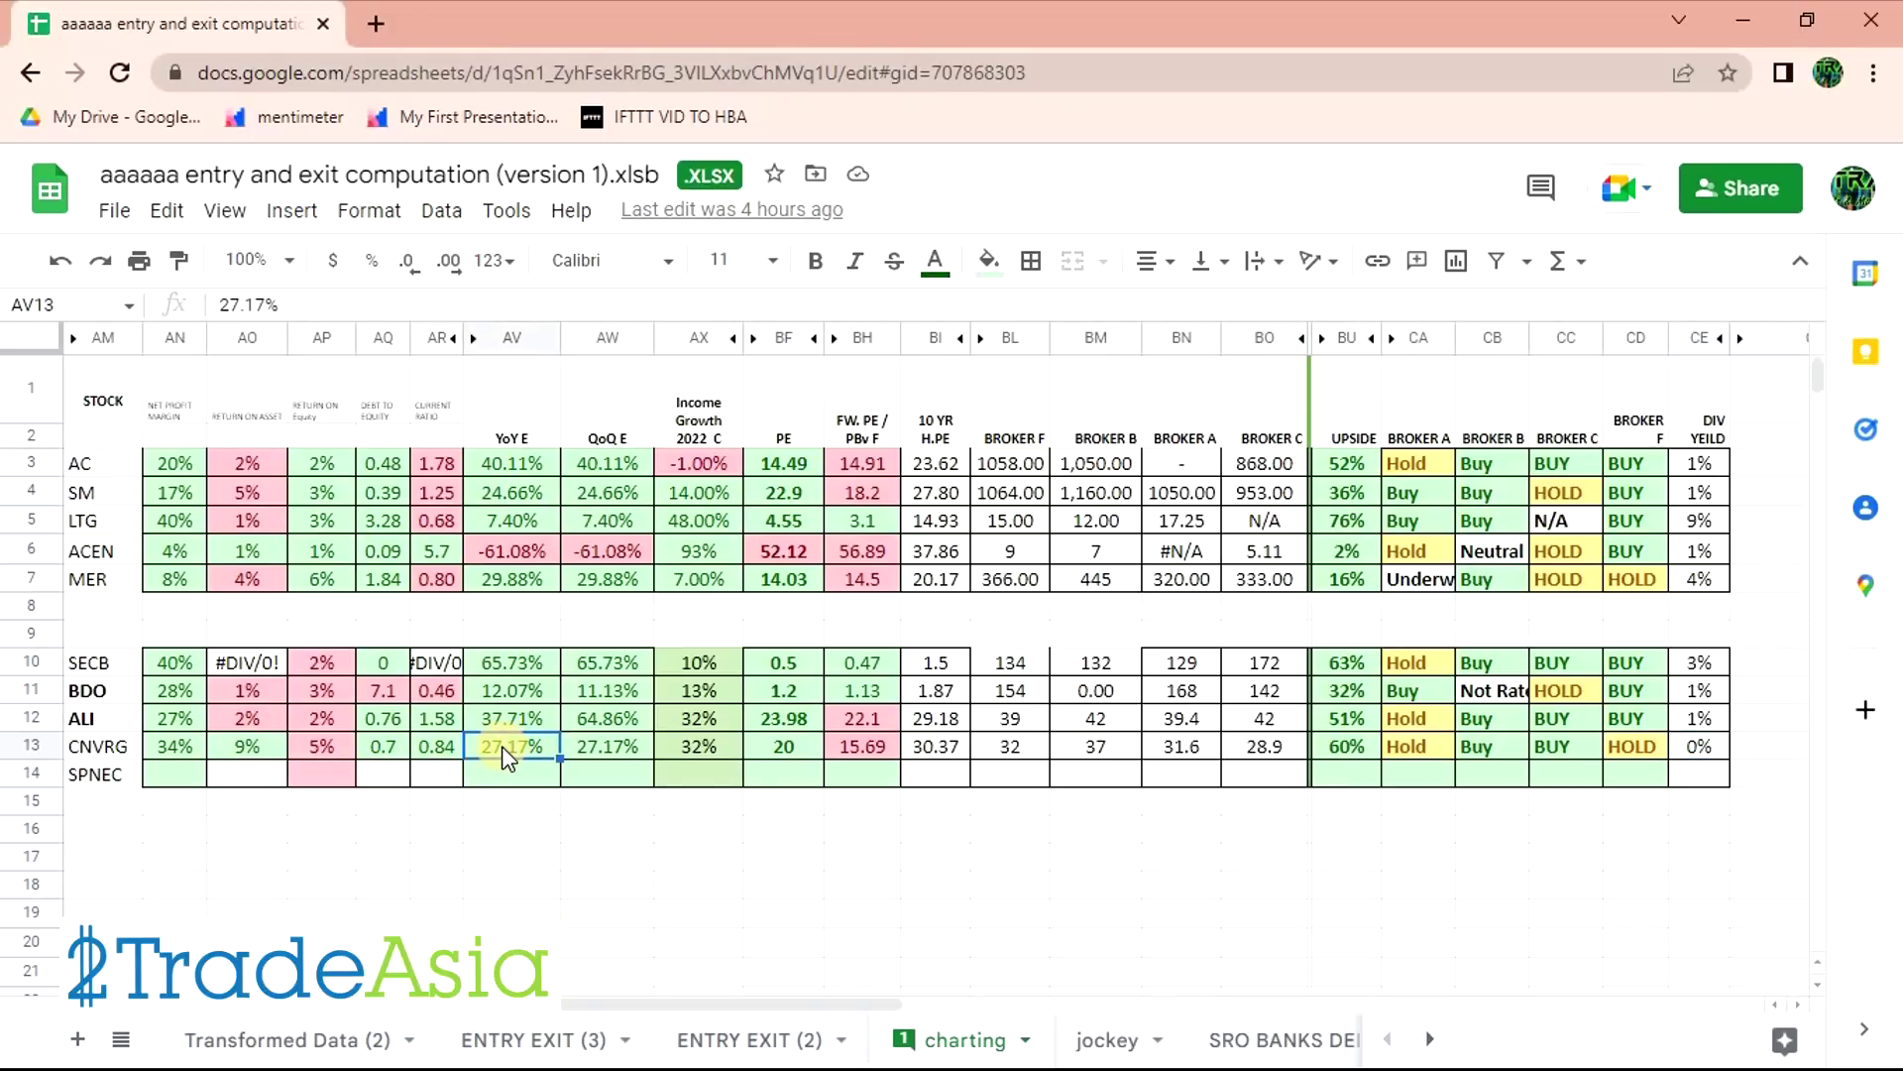
left_click(1698, 750)
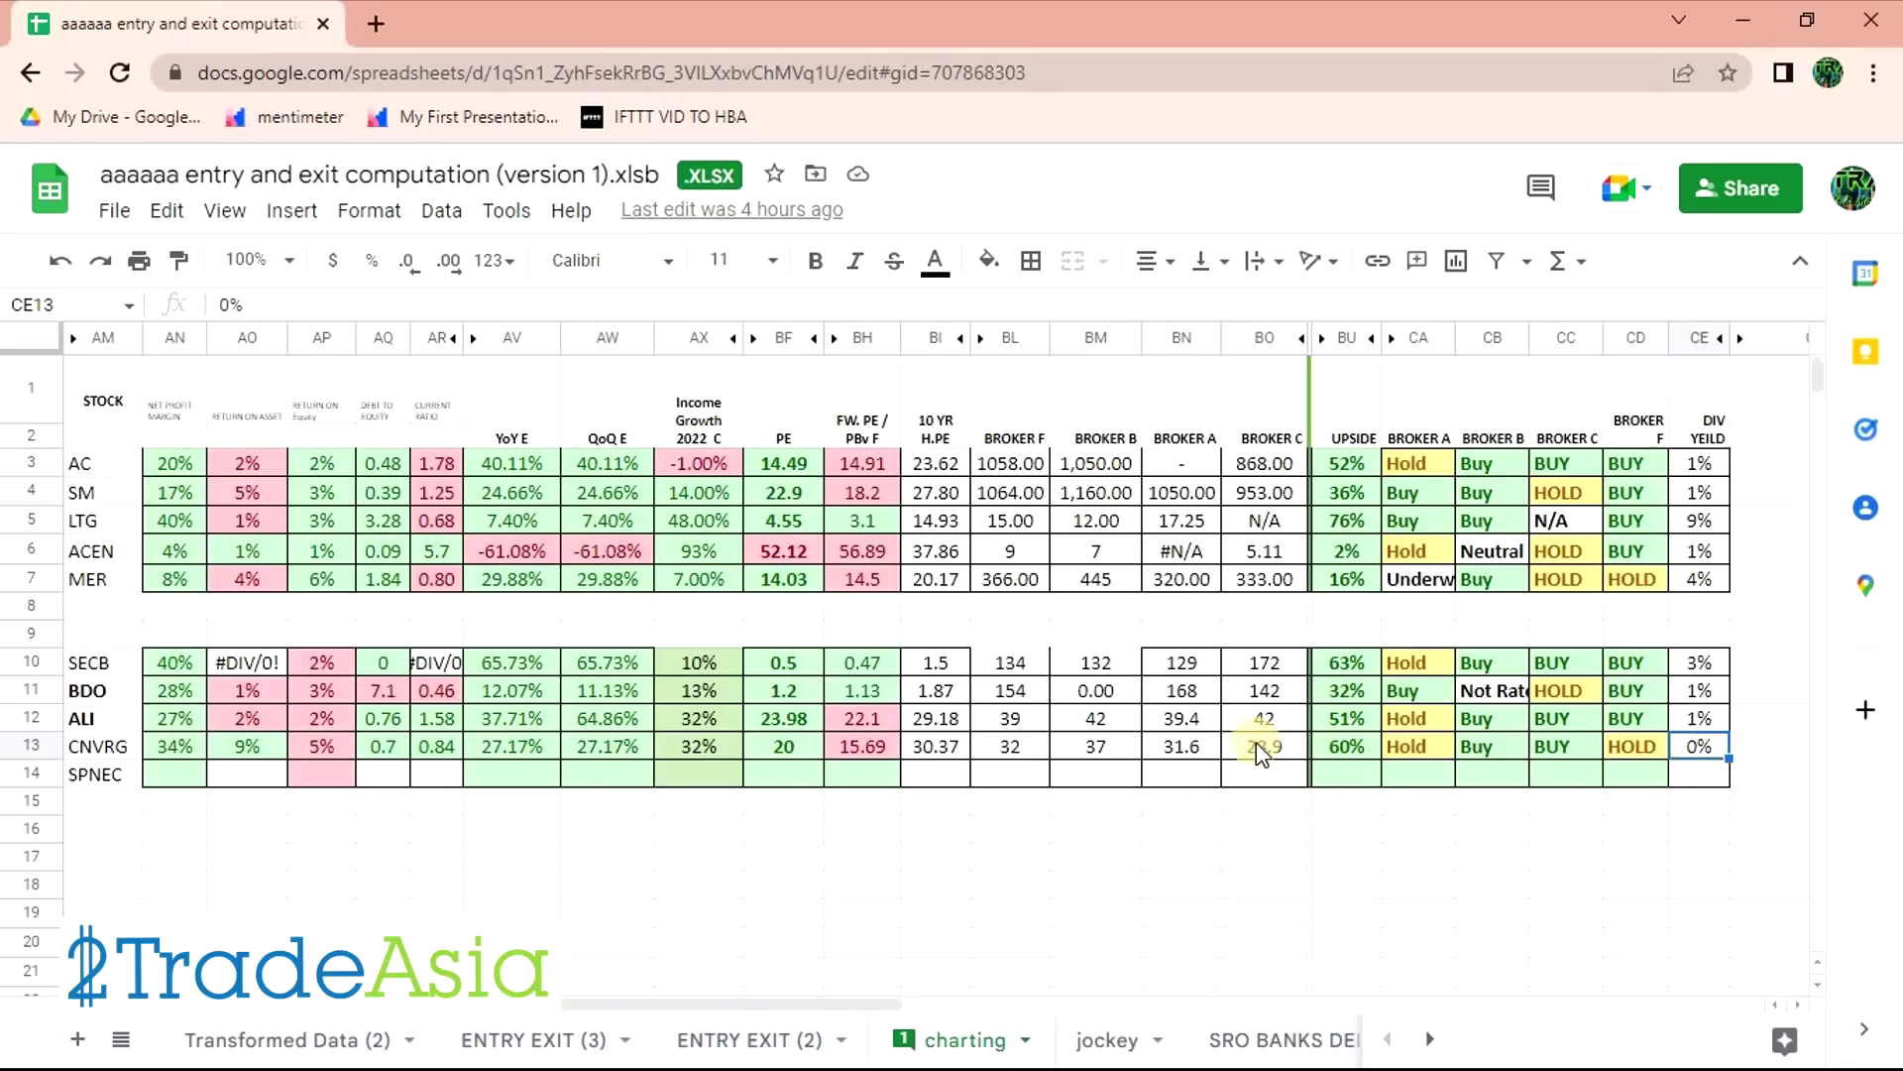
left_click(1021, 753)
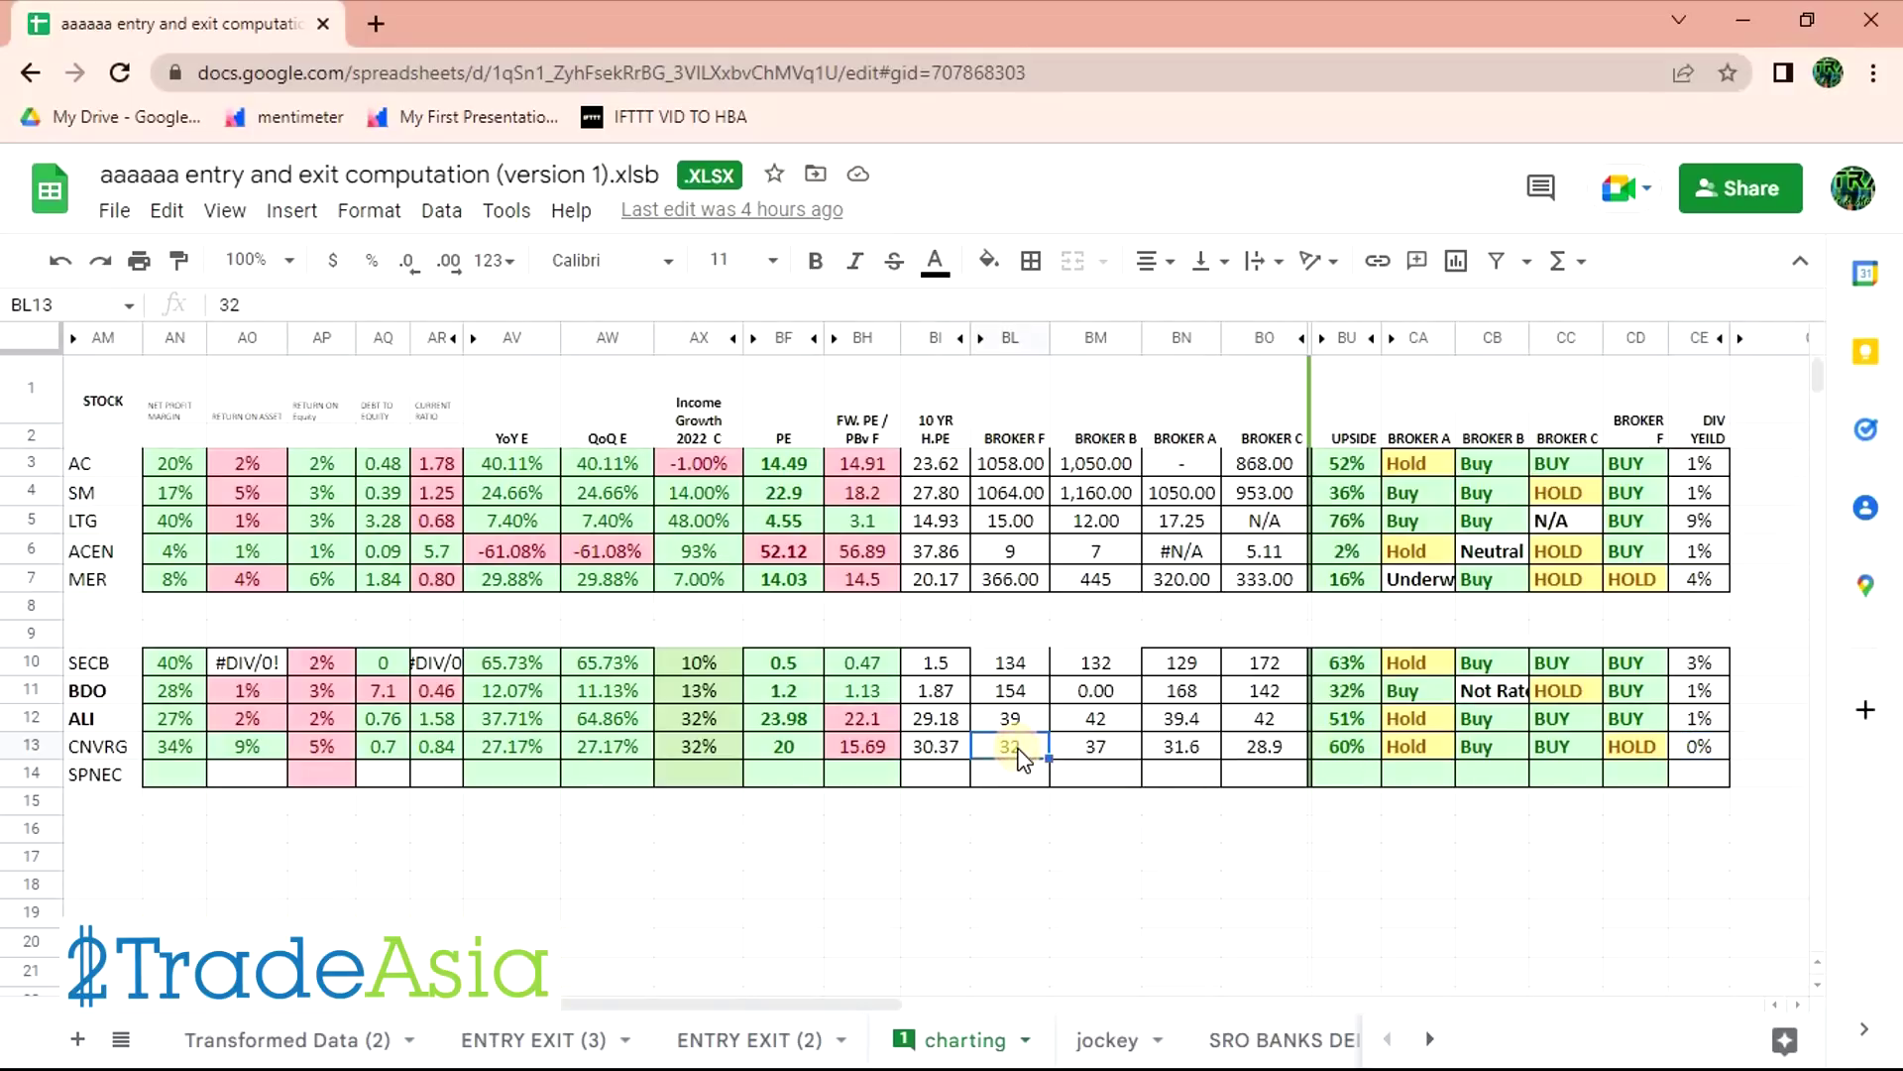
left_click(1269, 753)
- Switch back to the CNVRG chart and measure the price move from about 18.20 up to about 29.43
key("alt+Tab")
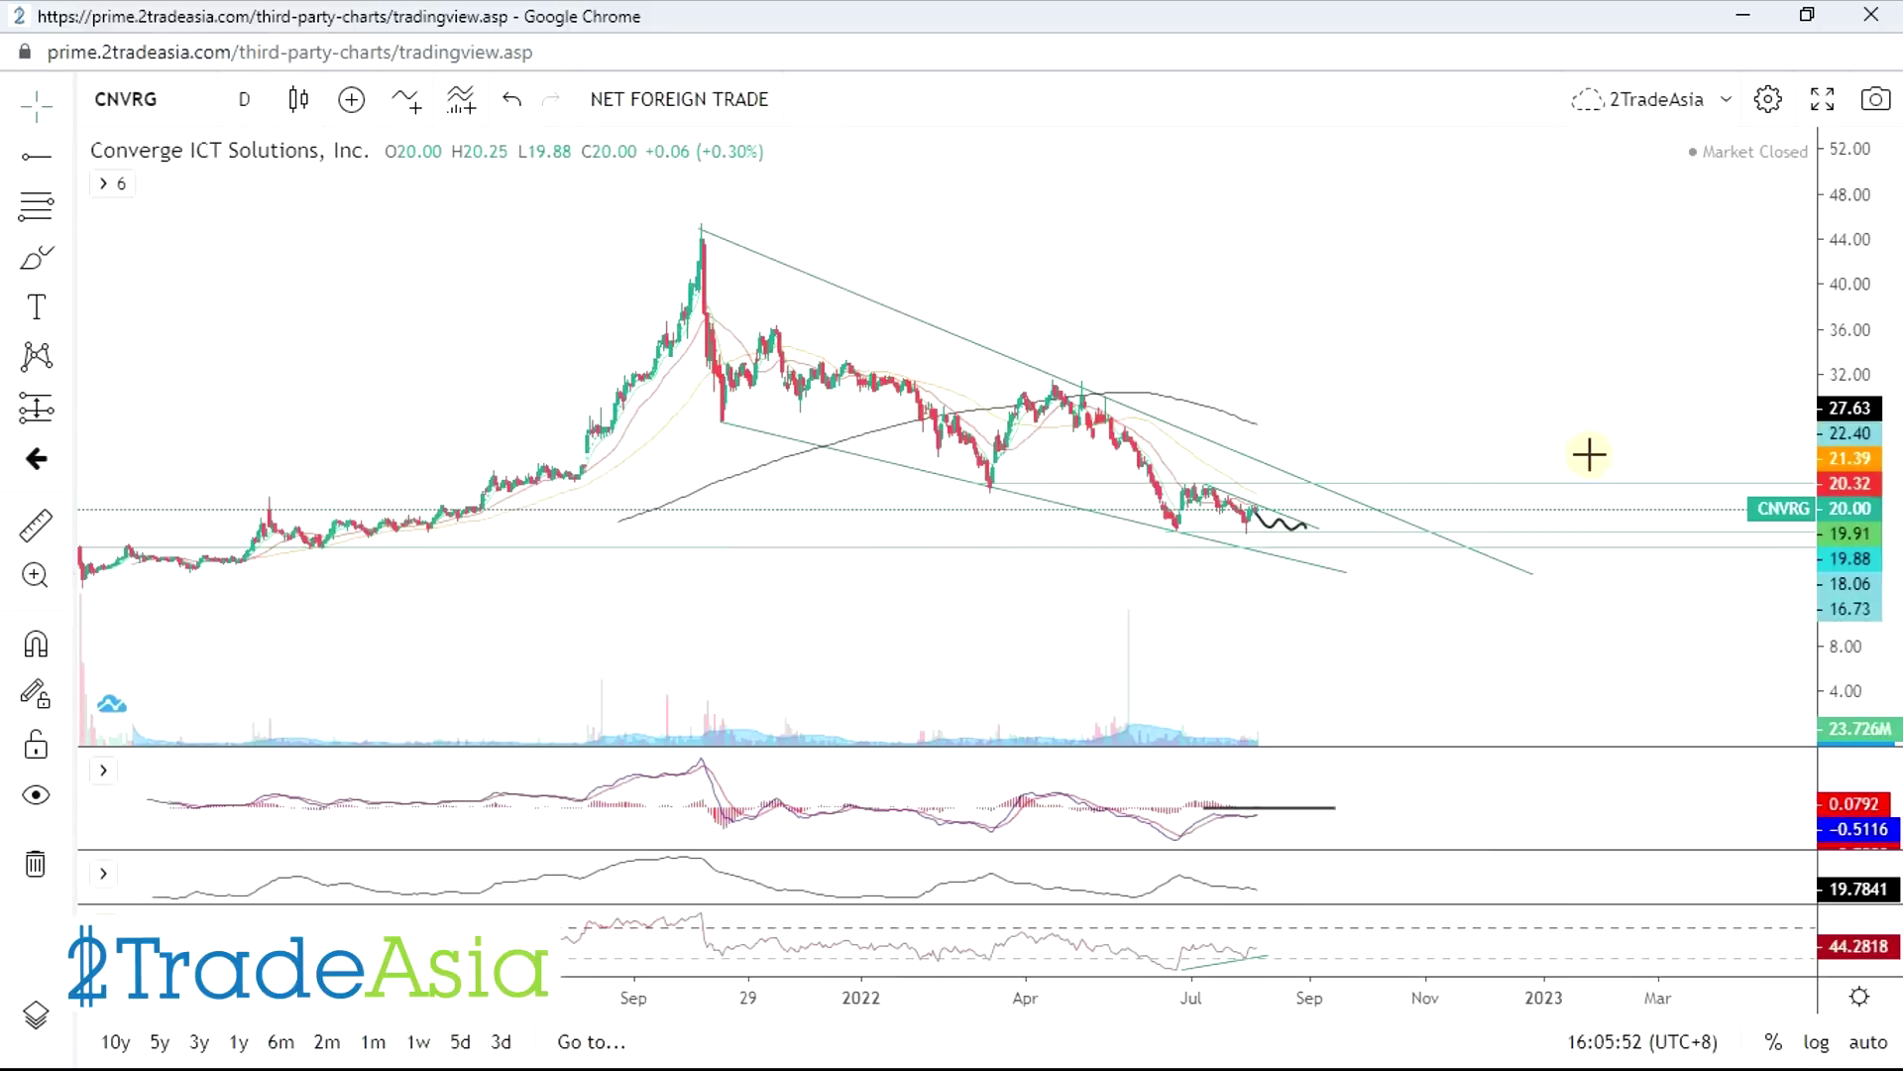
left_click(1532, 530)
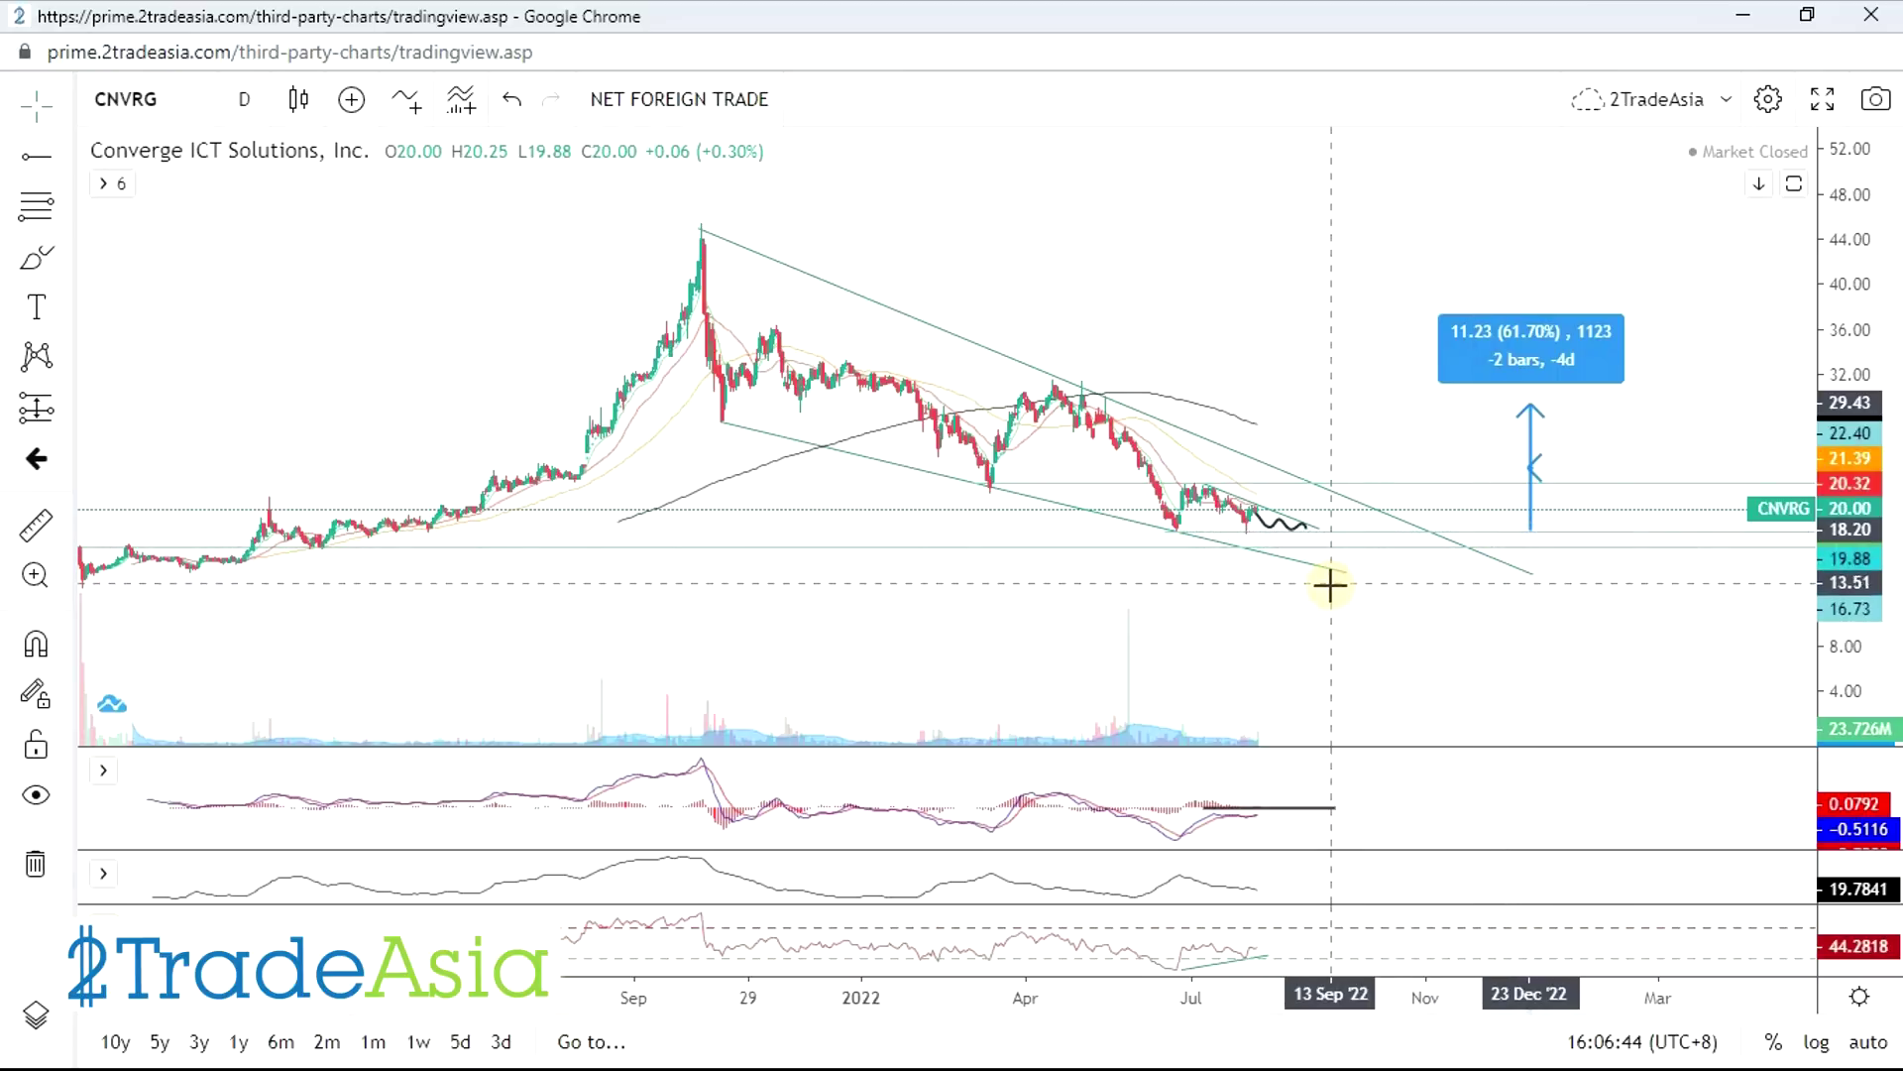
- Switch to the Google Sheets spreadsheet and review CNVRG's fundamentals from net profit margin through quarterly earnings growth
key("alt+Tab")
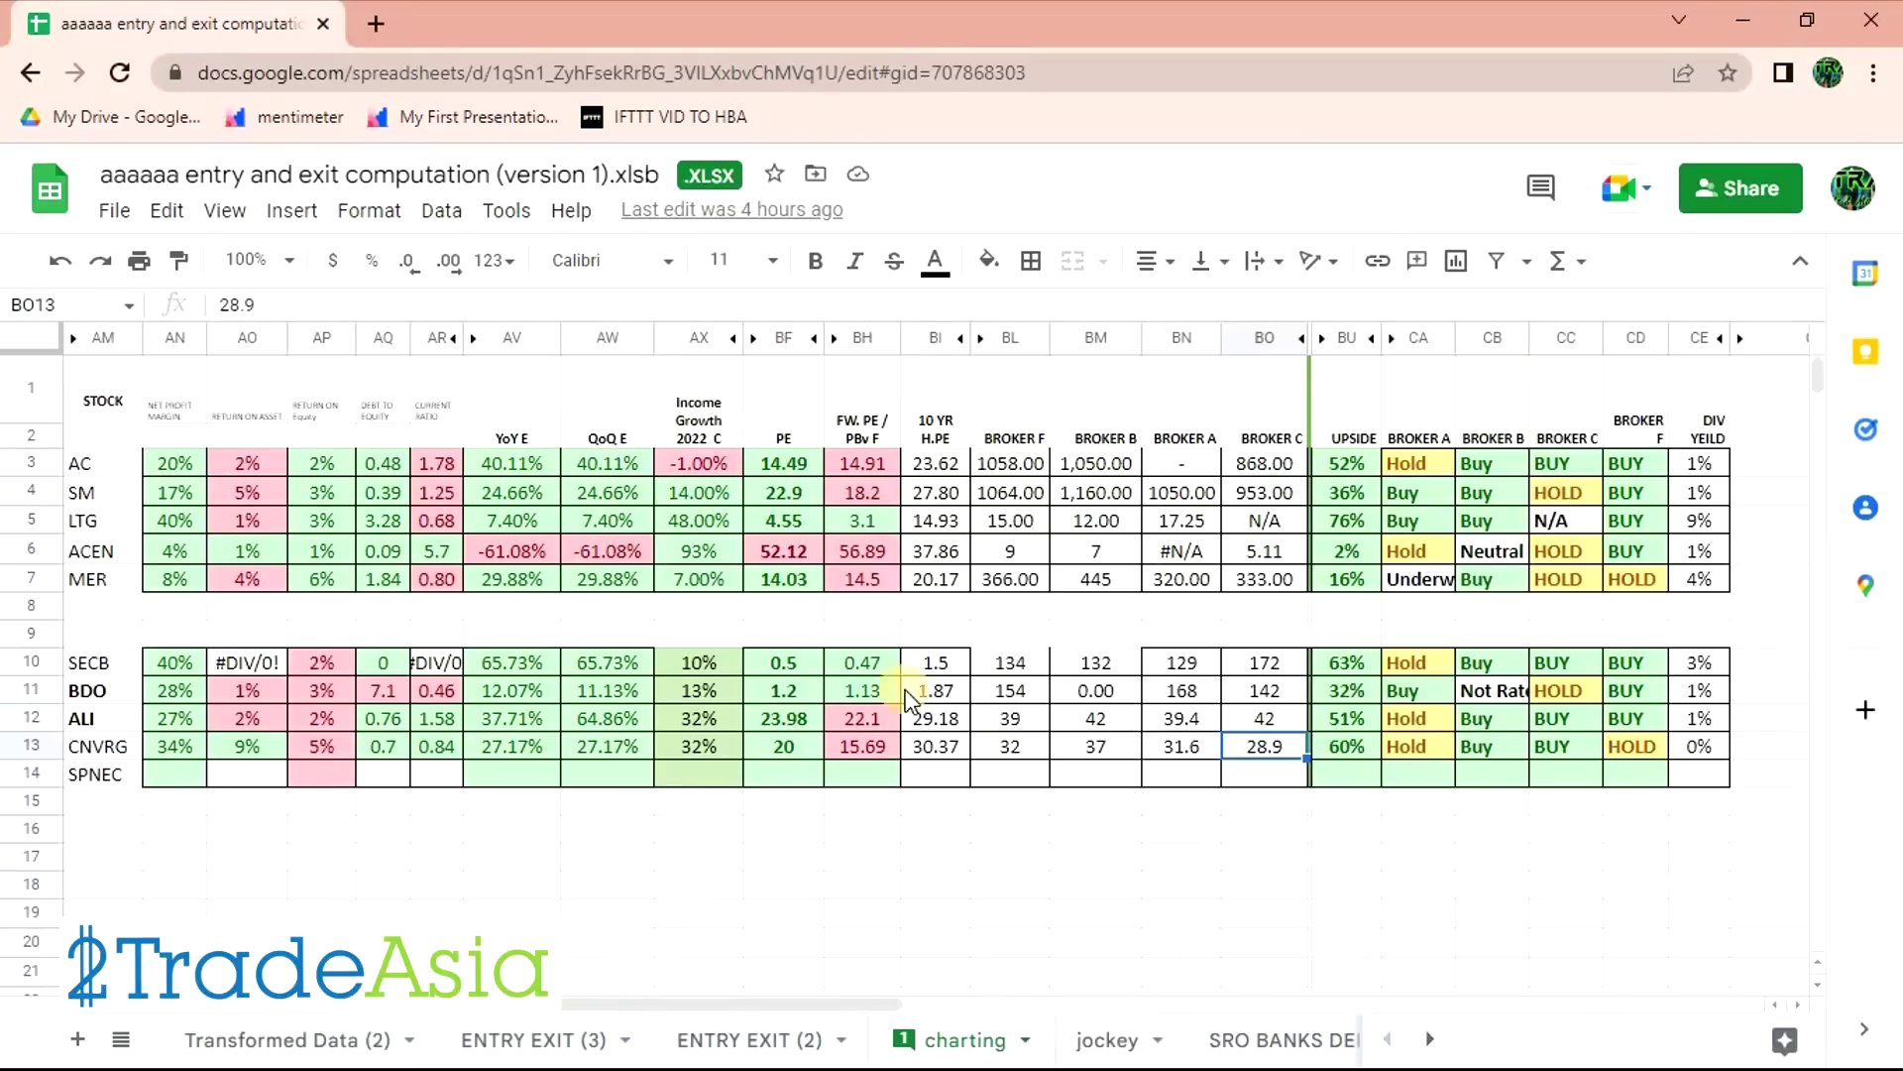
left_click(395, 845)
left_click_drag(181, 746, 598, 745)
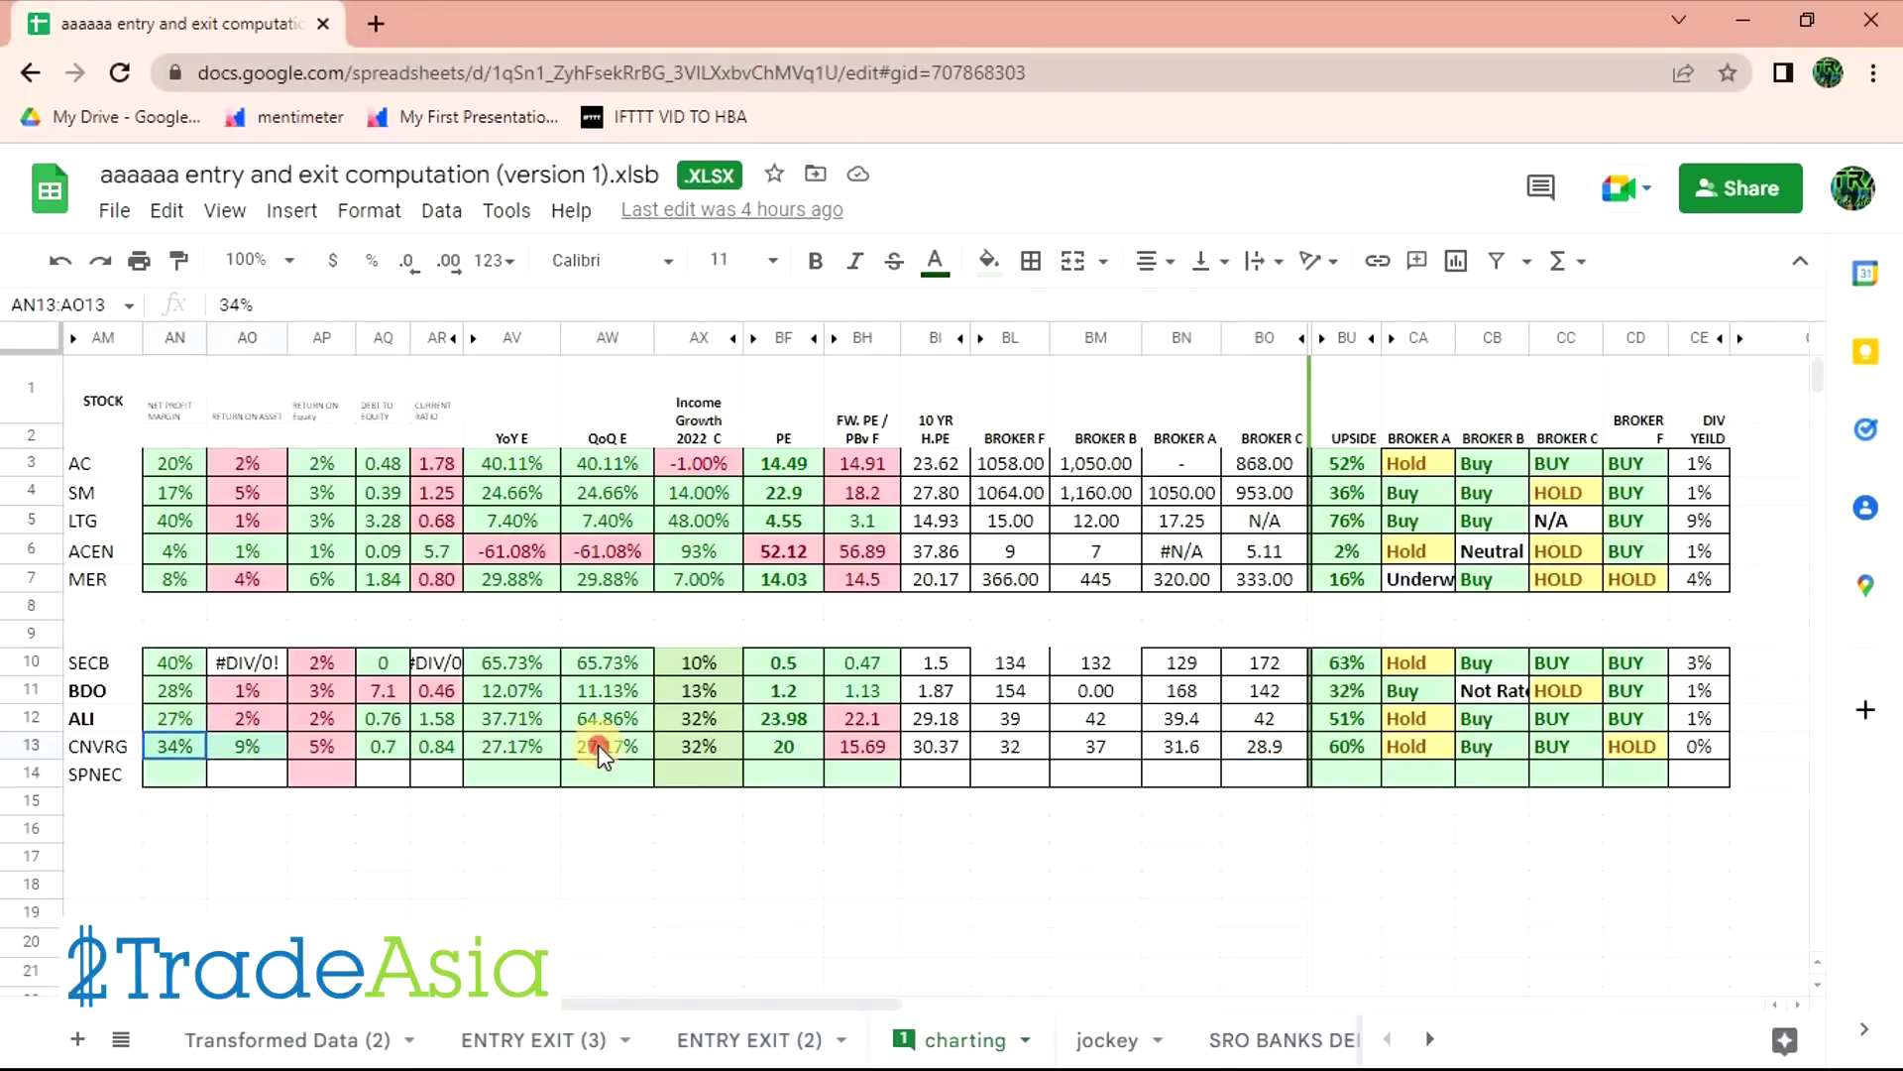
- Return to the CNVRG chart and review its price history against the drawn trend lines and support rays
key("alt+Tab")
scroll(1224, 651, "up", 5)
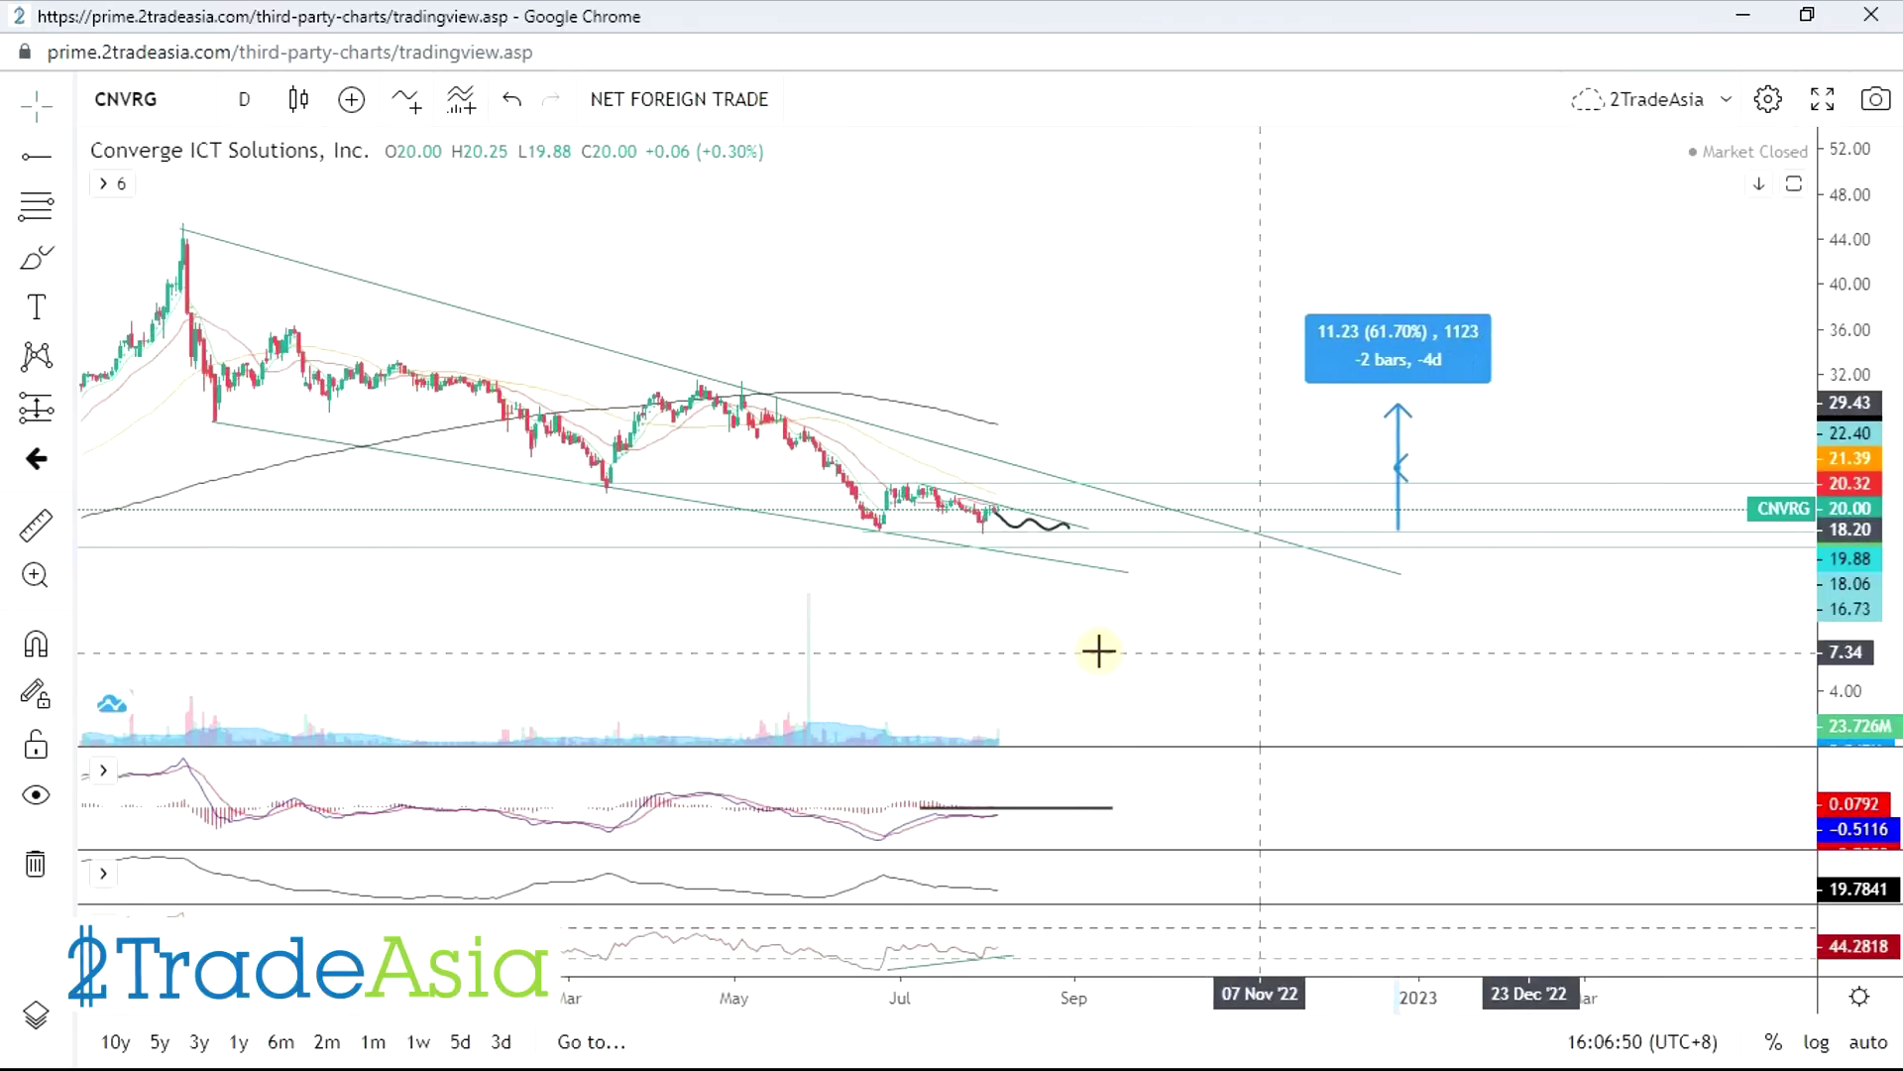
left_click_drag(774, 646, 1436, 651)
scroll(1744, 568, "down", 5)
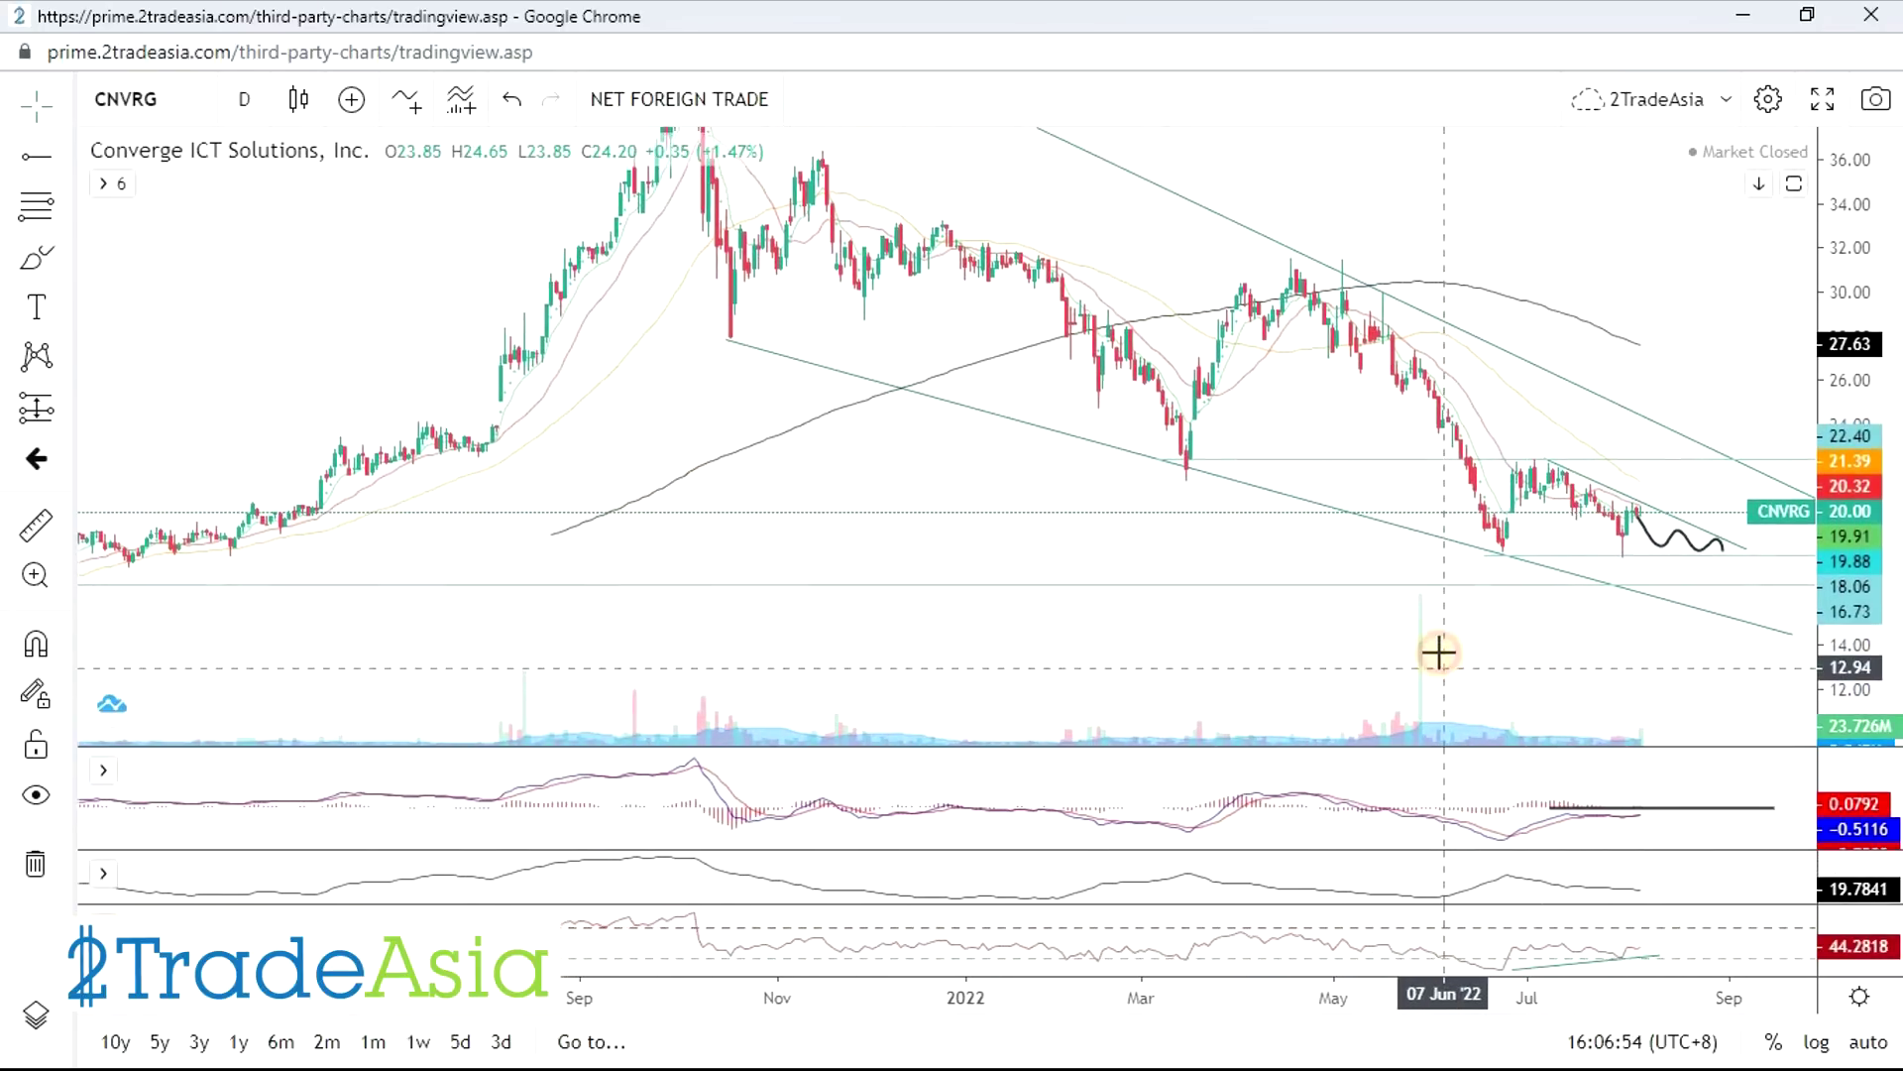
- Check CNVRG's longer price history, switch to the Google Sheets spreadsheet and compare its PE, 10-year historical PE and forward PE
mouse_move(1834, 466)
left_mouse_down()
mouse_move(1837, 441)
mouse_move(1839, 476)
left_mouse_up()
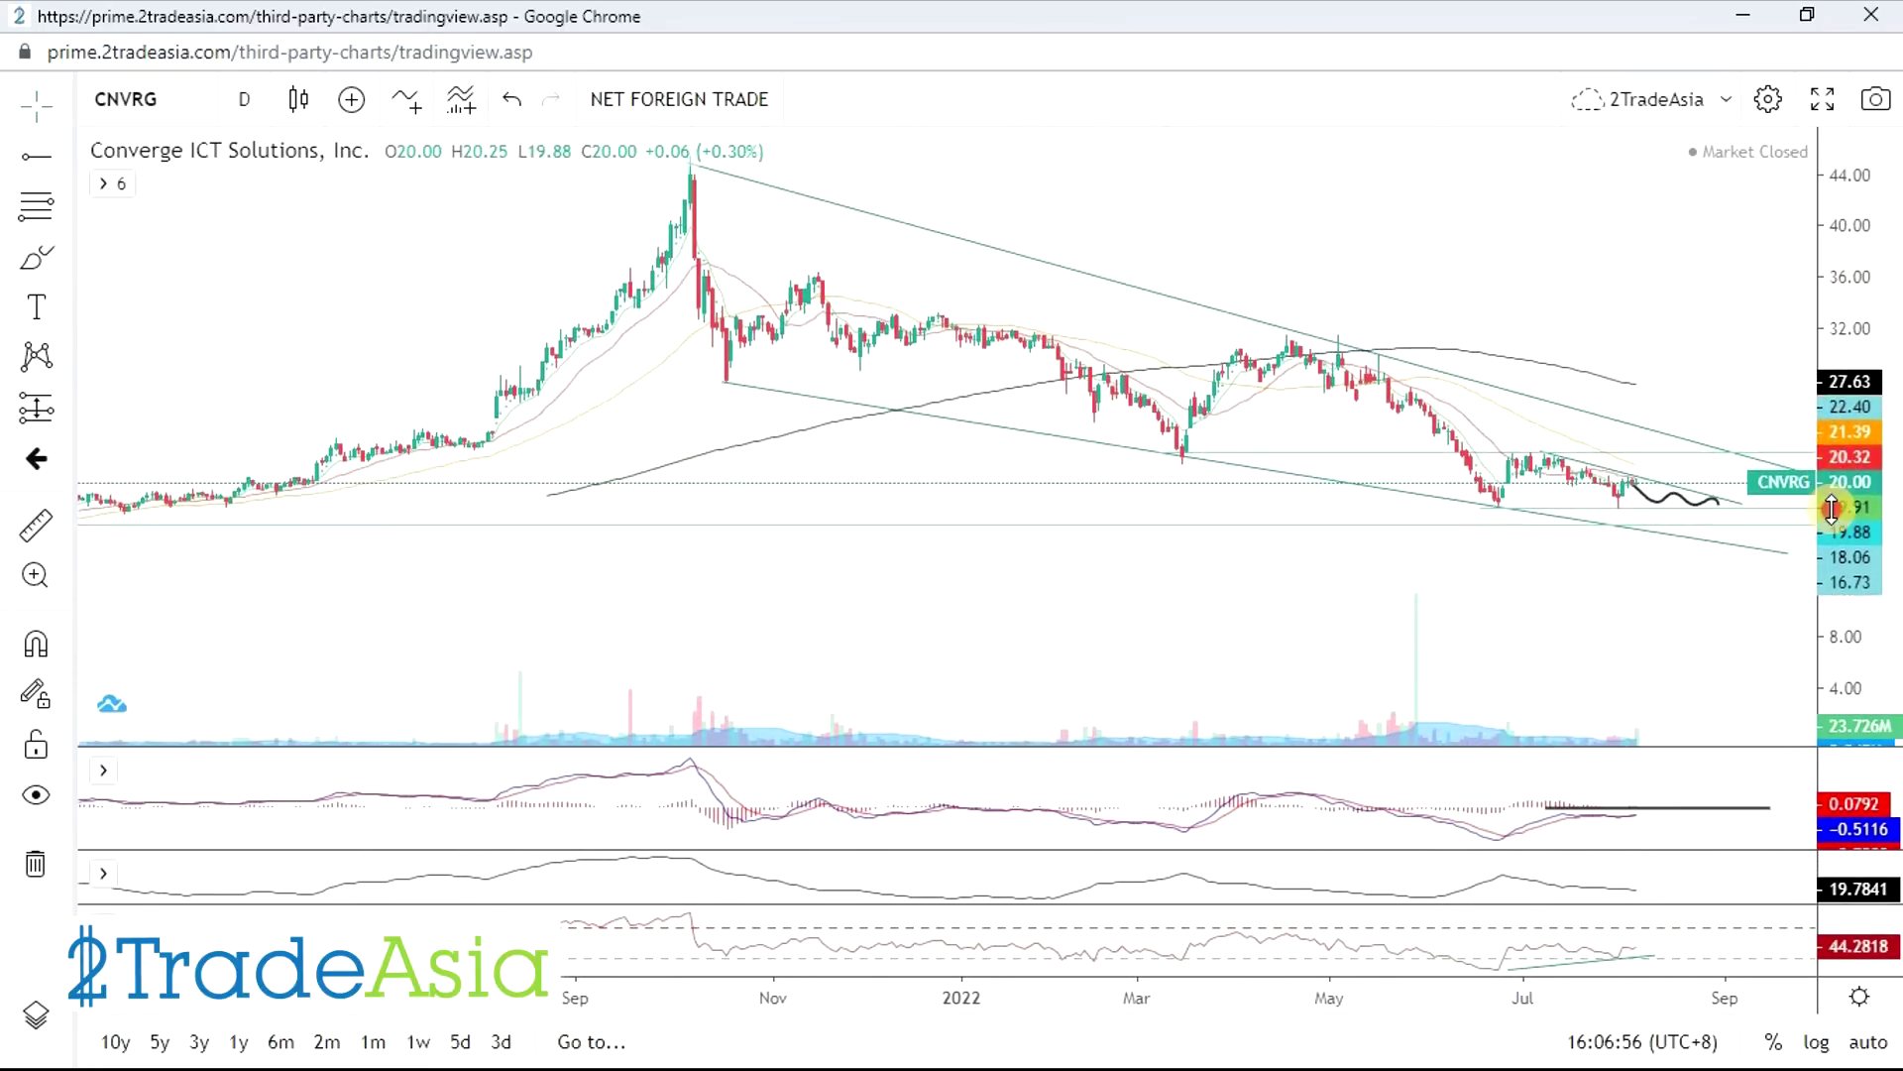
scroll(1597, 578, "down", 2)
left_click_drag(1619, 595, 1576, 653)
scroll(1571, 640, "down", 3)
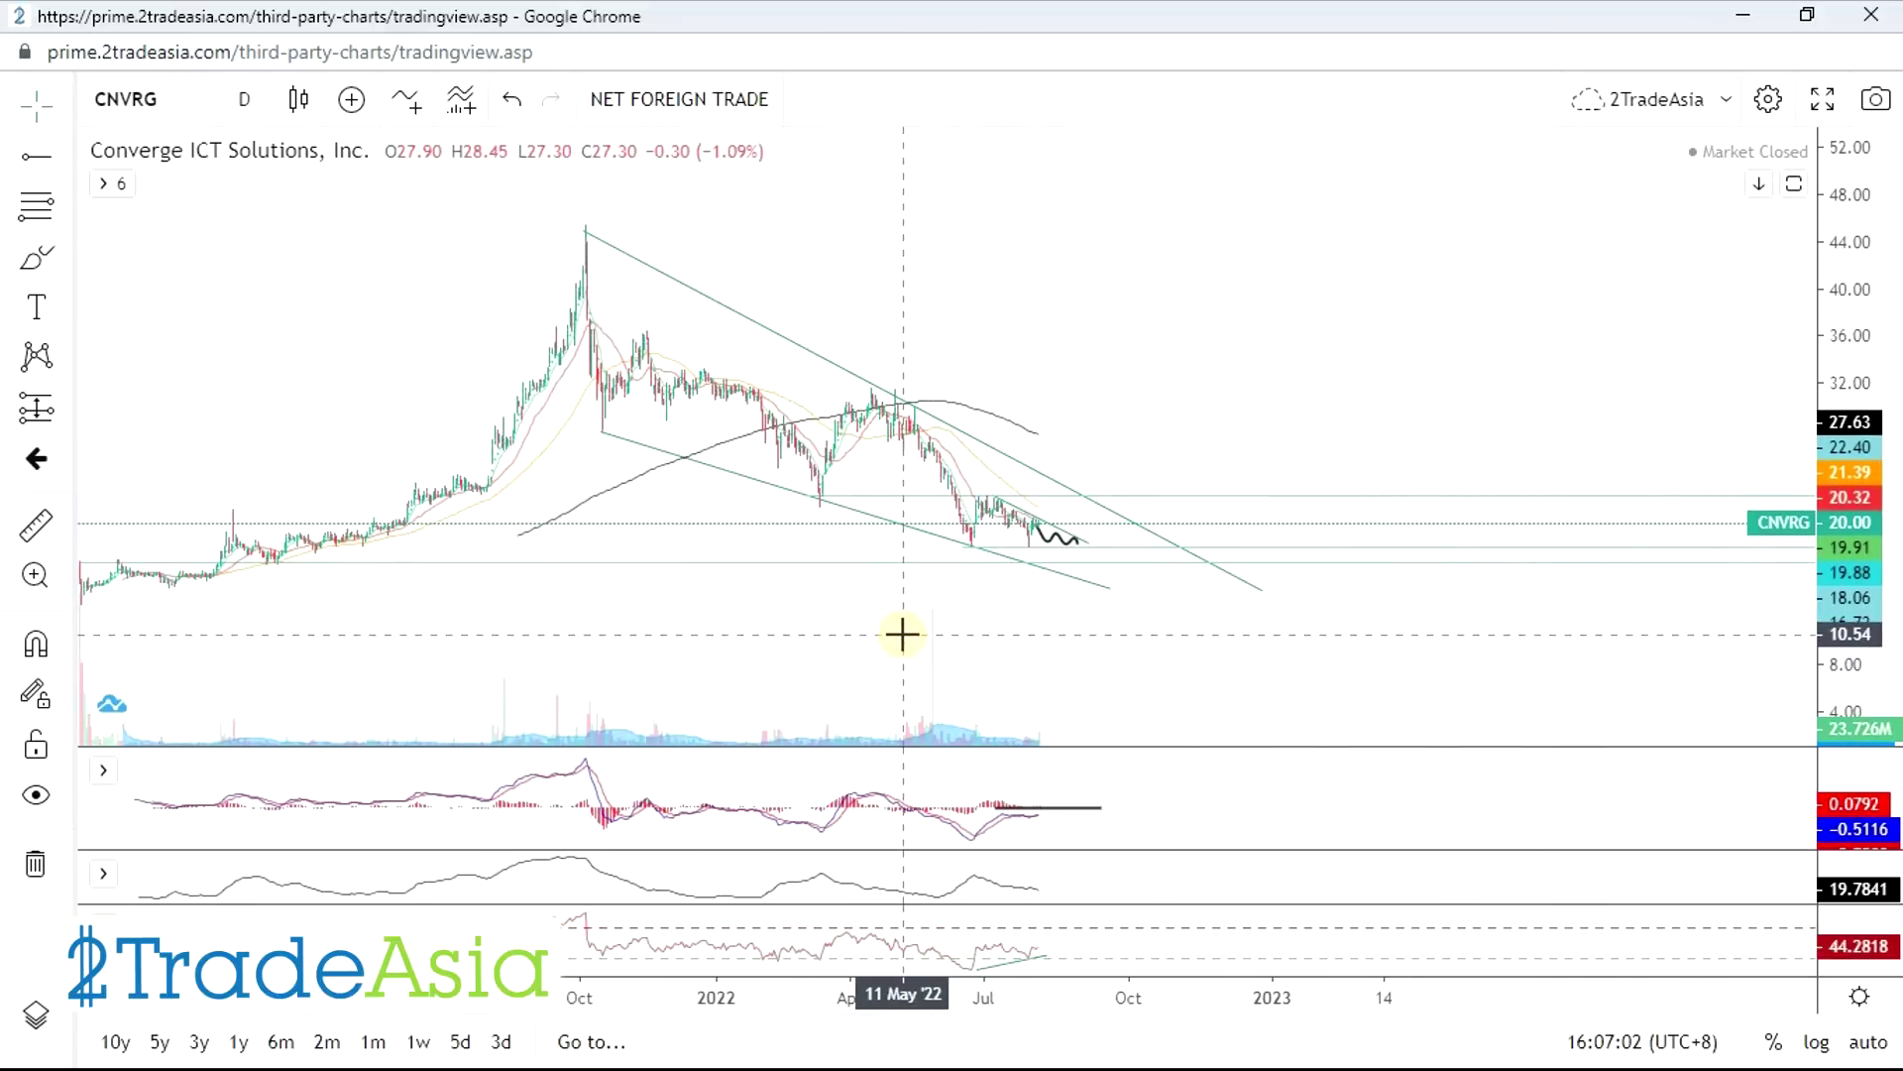
key("alt+Tab")
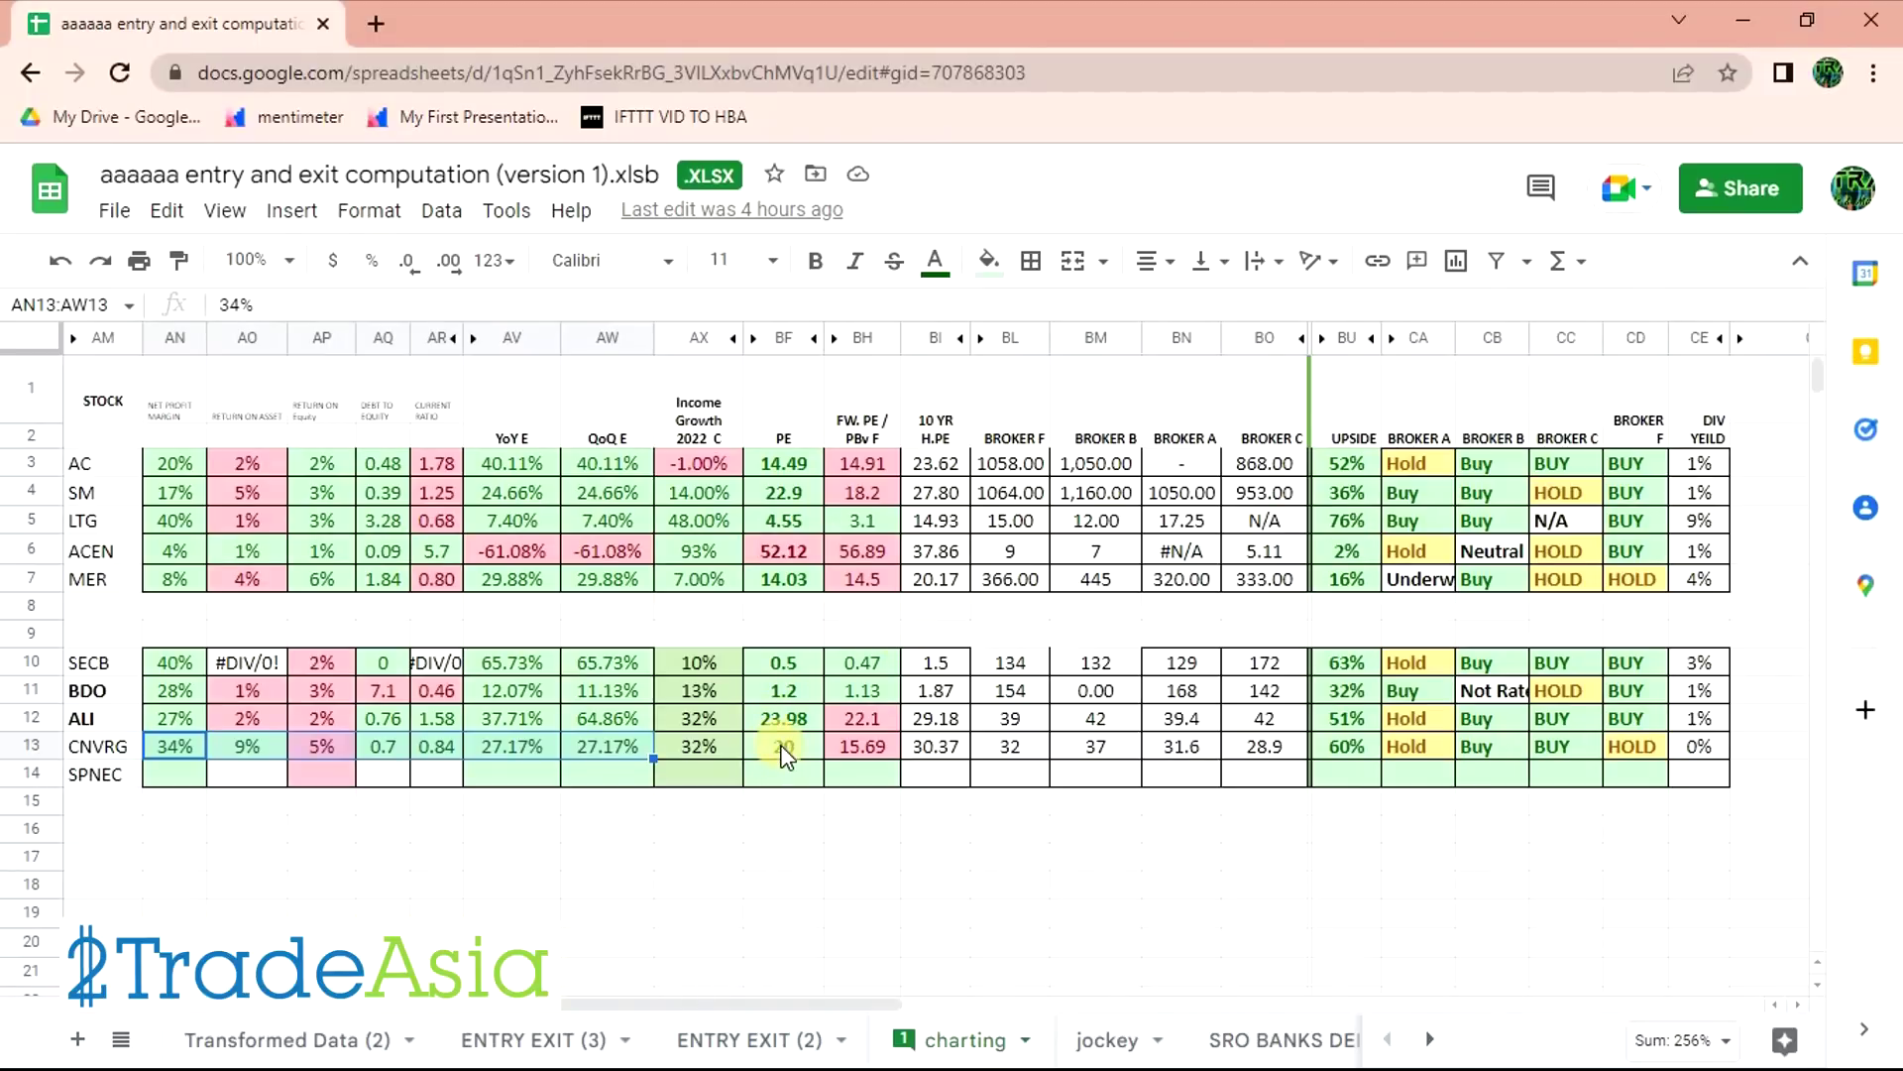
left_click(817, 755)
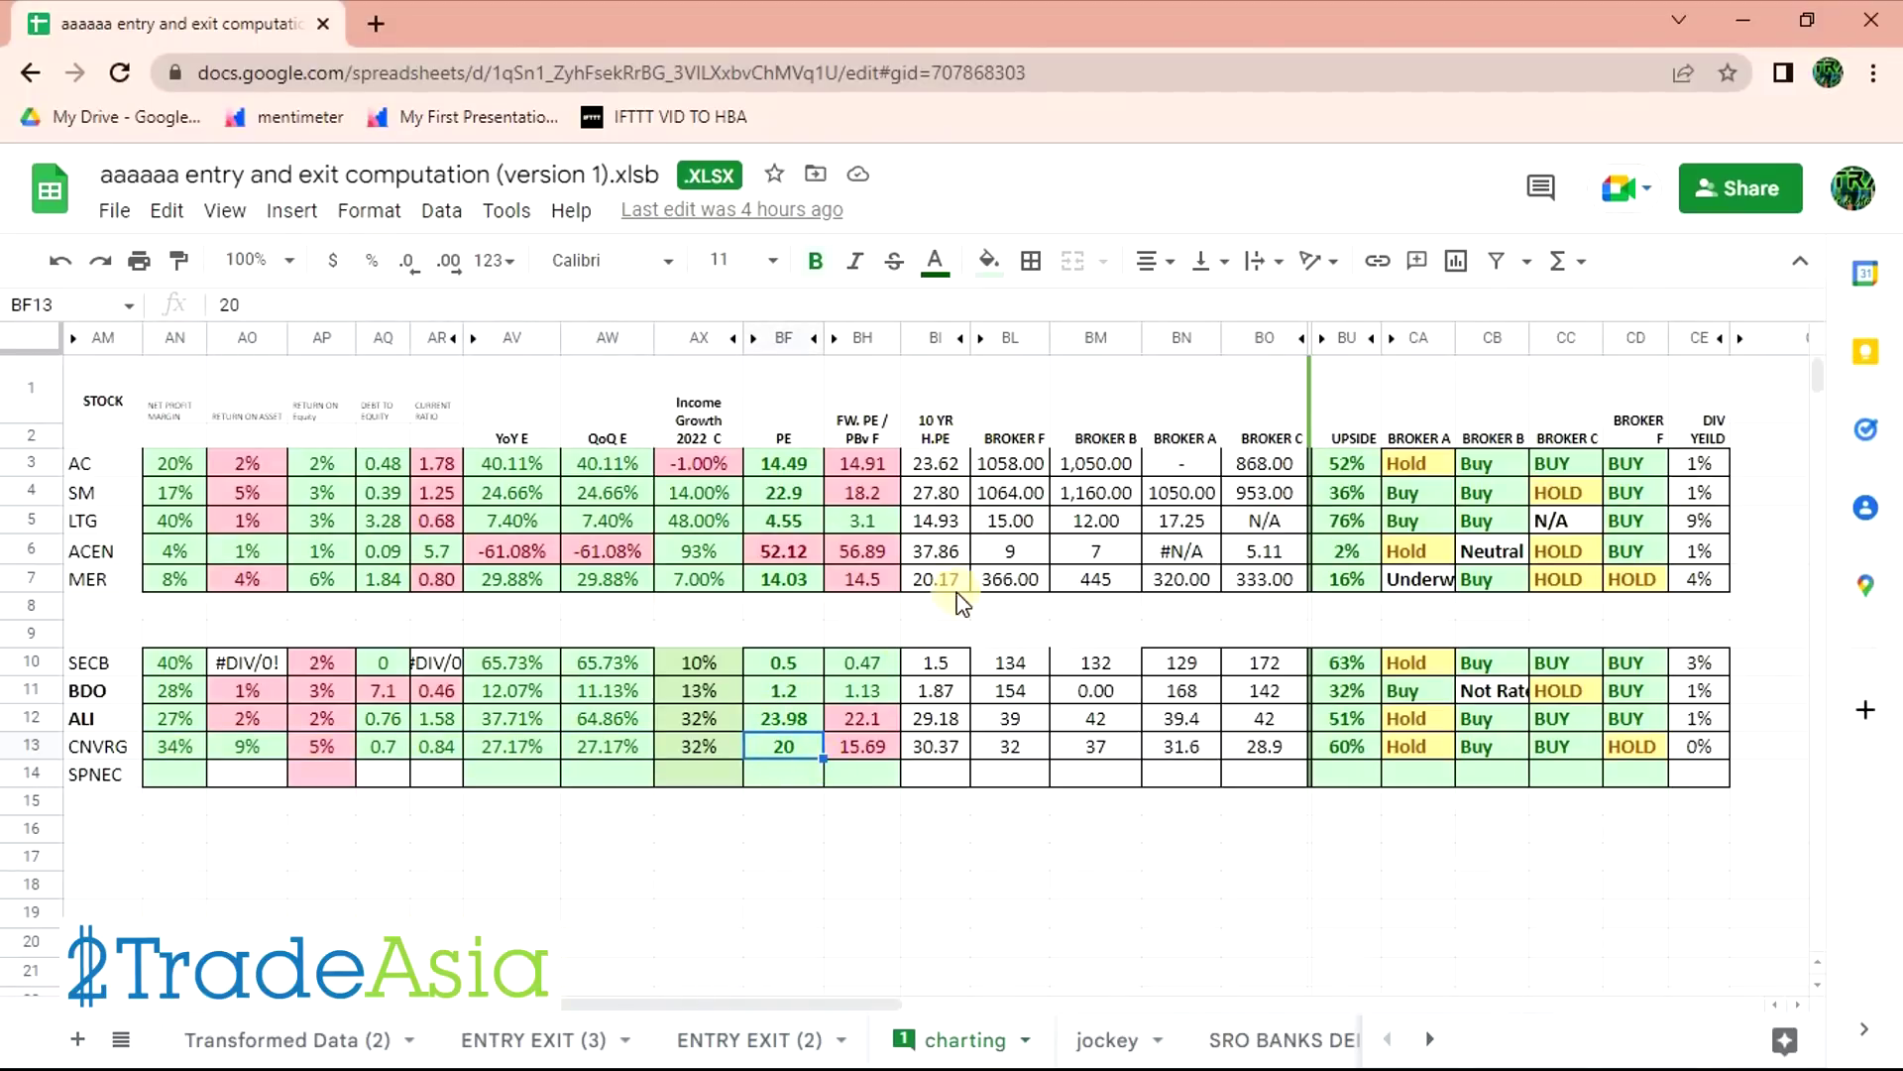
left_click(955, 747)
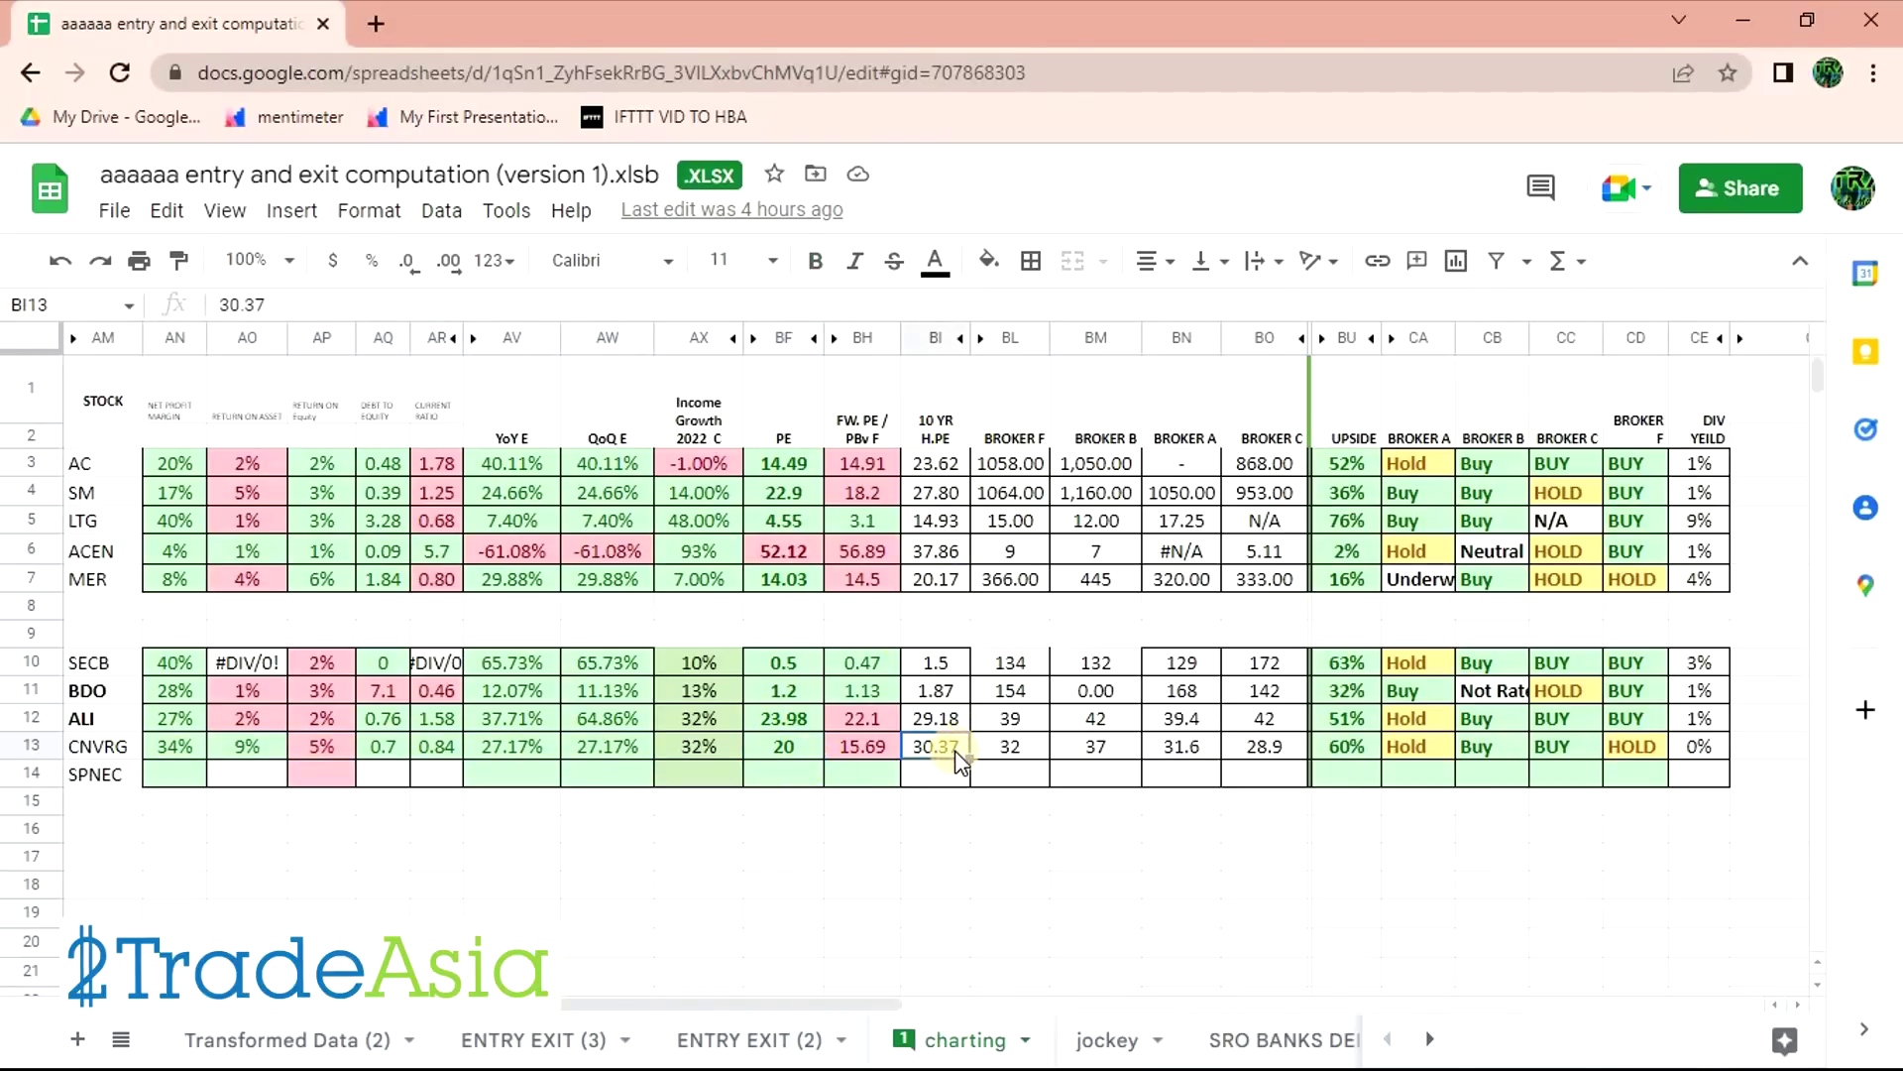
left_click(879, 747)
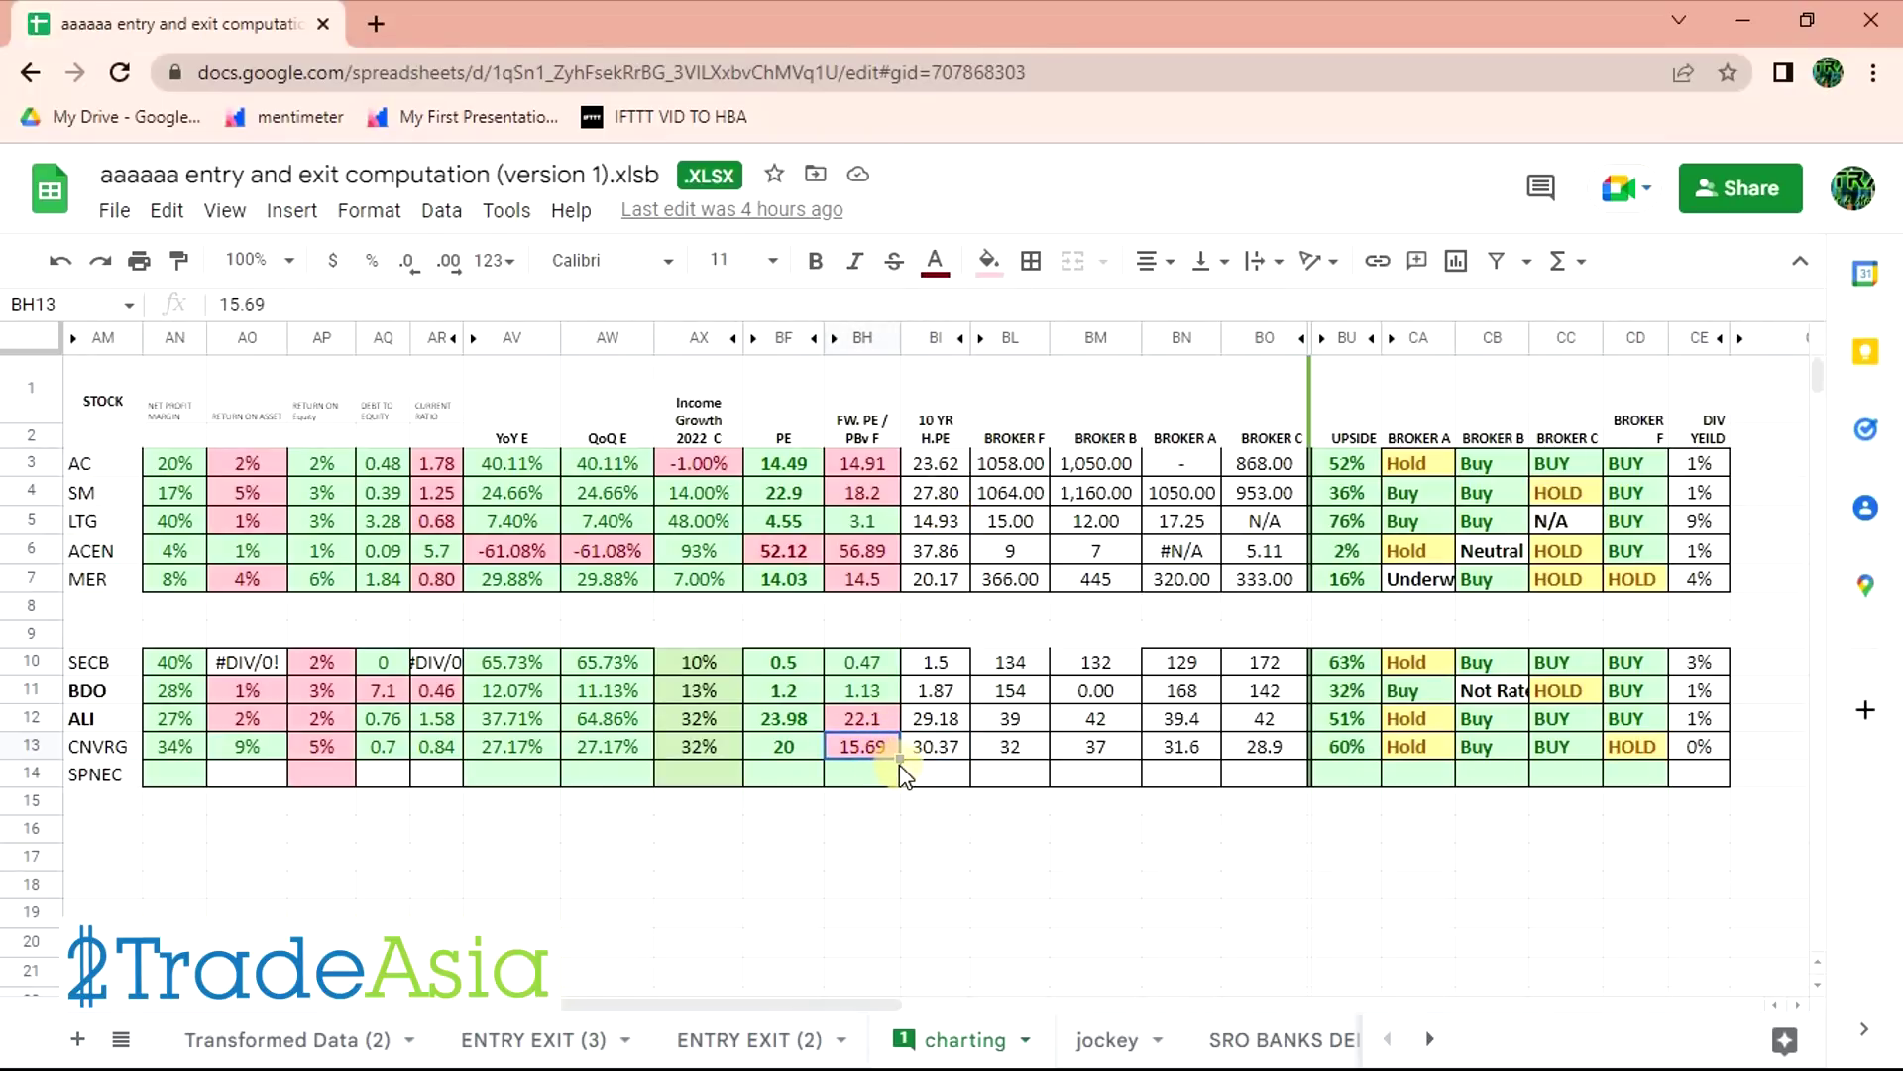
- Return to the CNVRG chart and examine how price sits between the two converging trend lines and the support rays
key("alt+Tab")
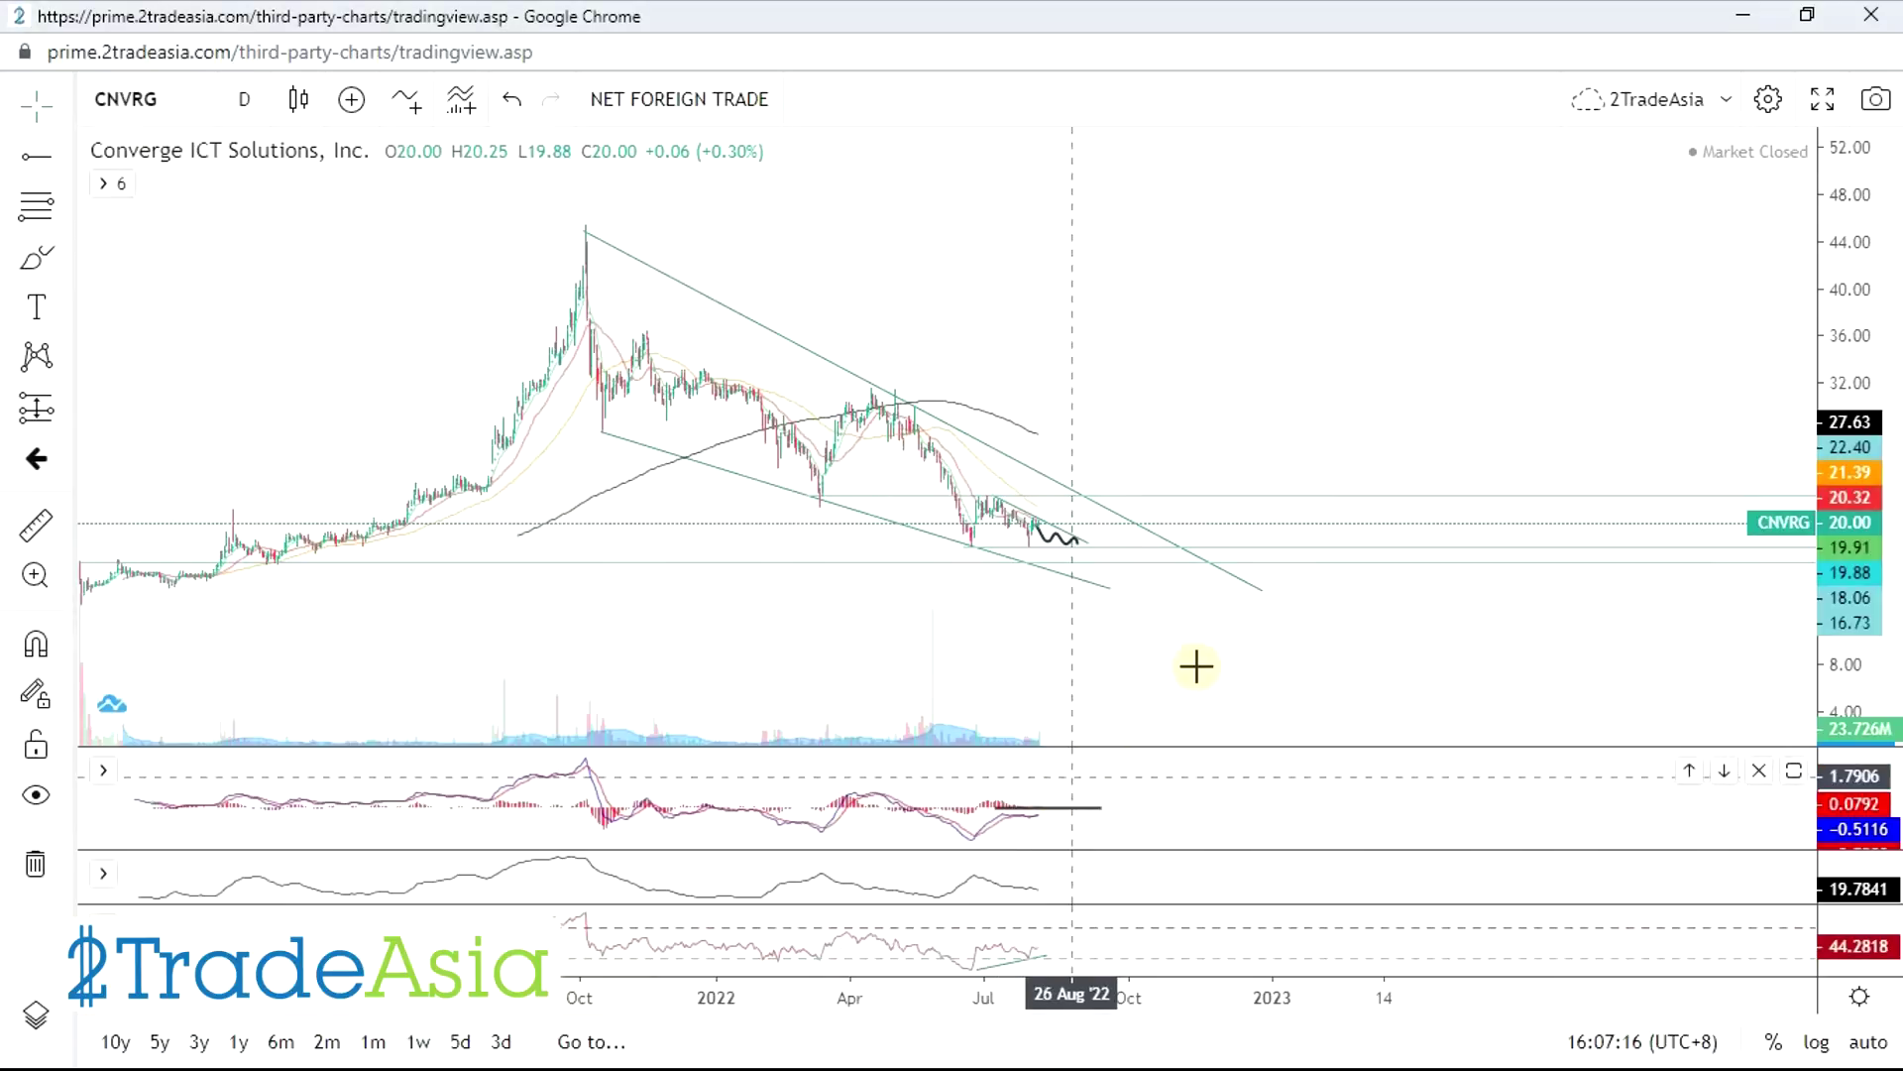
left_click_drag(1164, 645, 1224, 628)
right_click(956, 625)
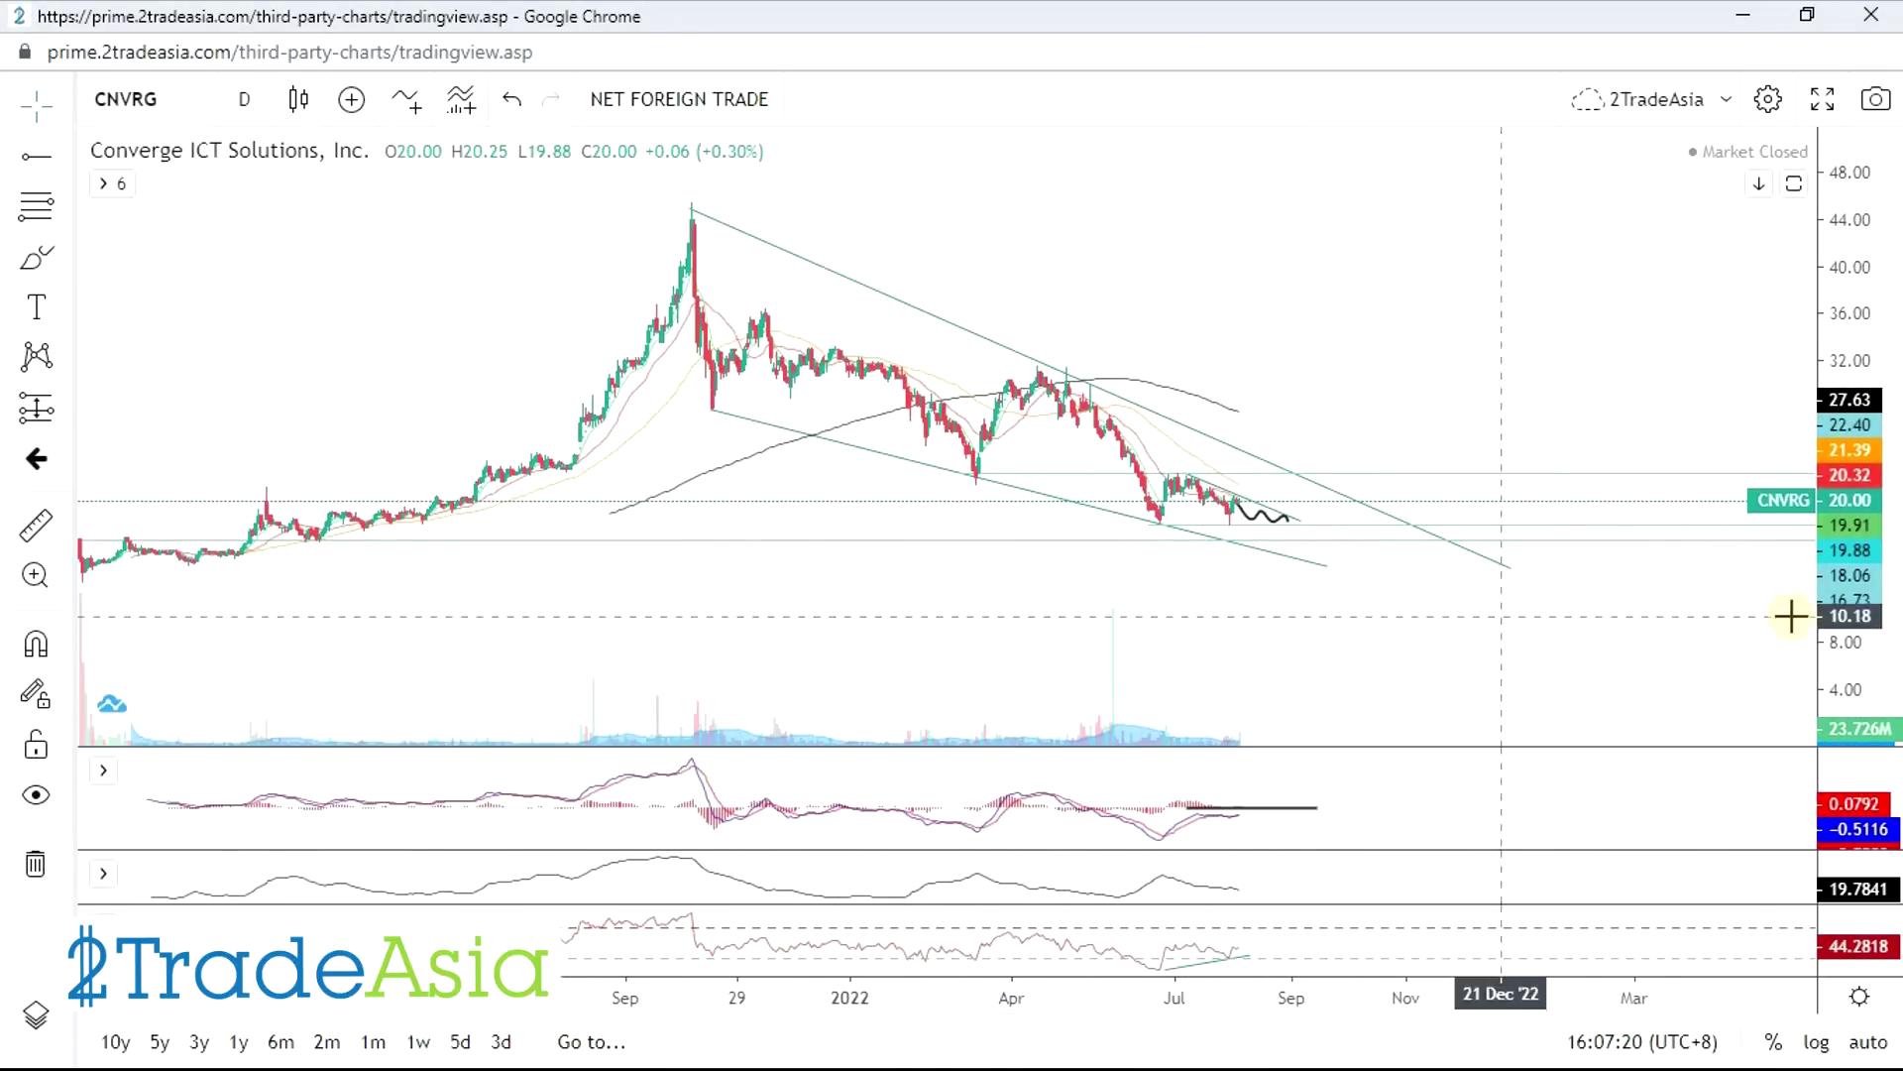
left_click_drag(1850, 615, 1850, 565)
scroll(1275, 634, "up", 1)
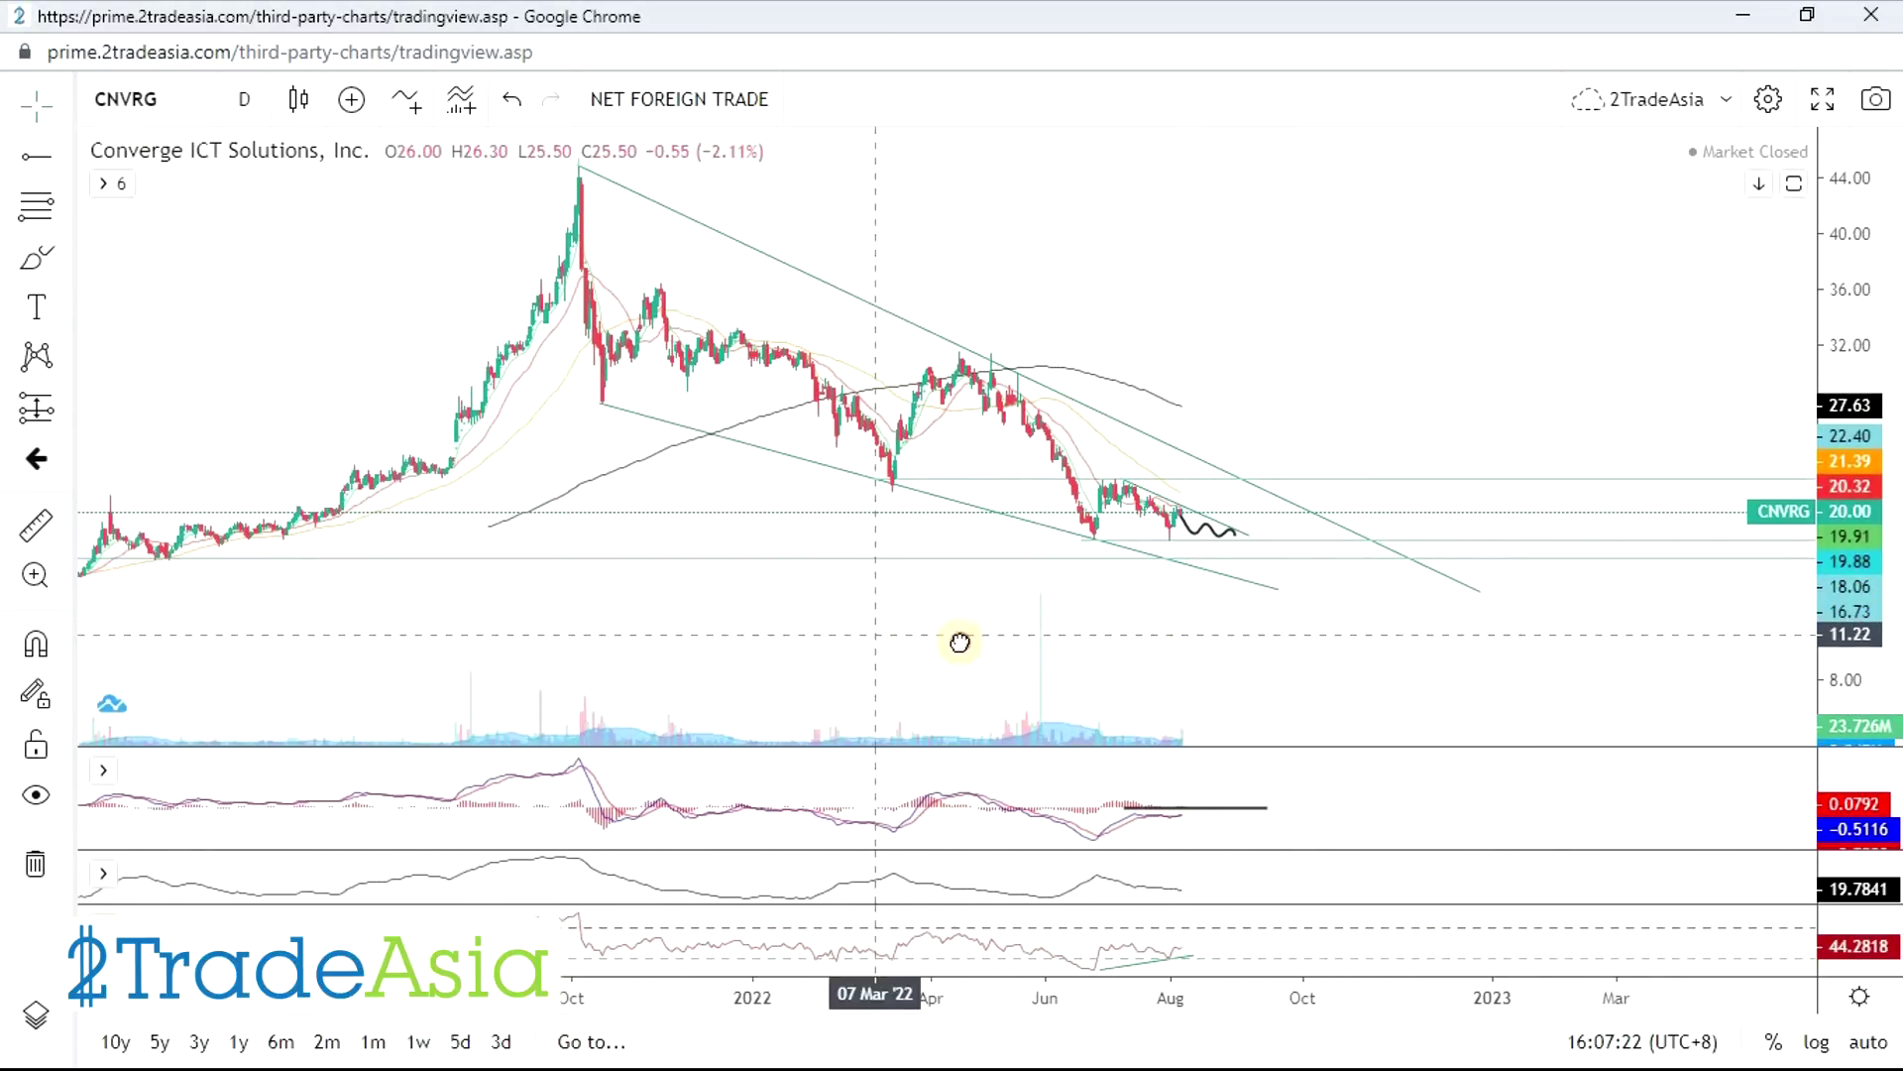
left_click_drag(1016, 640, 1190, 650)
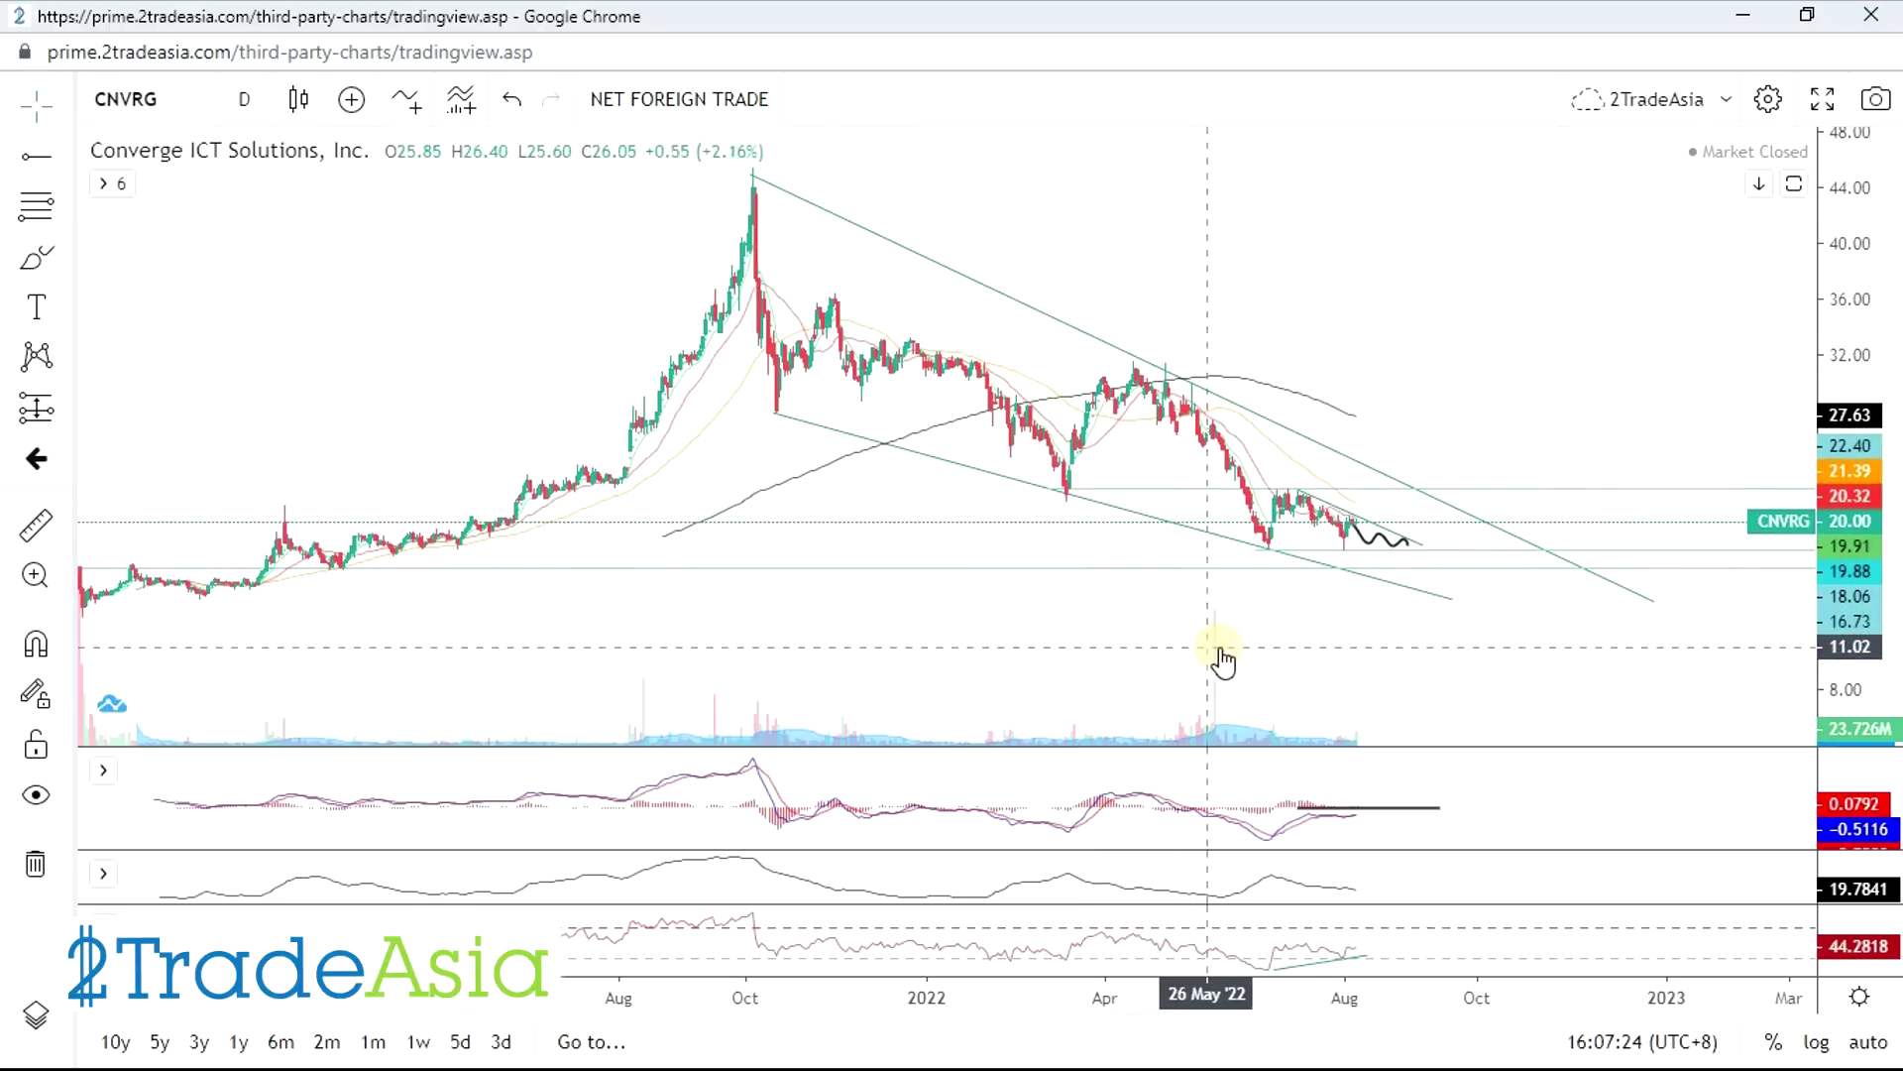
left_click(1475, 561)
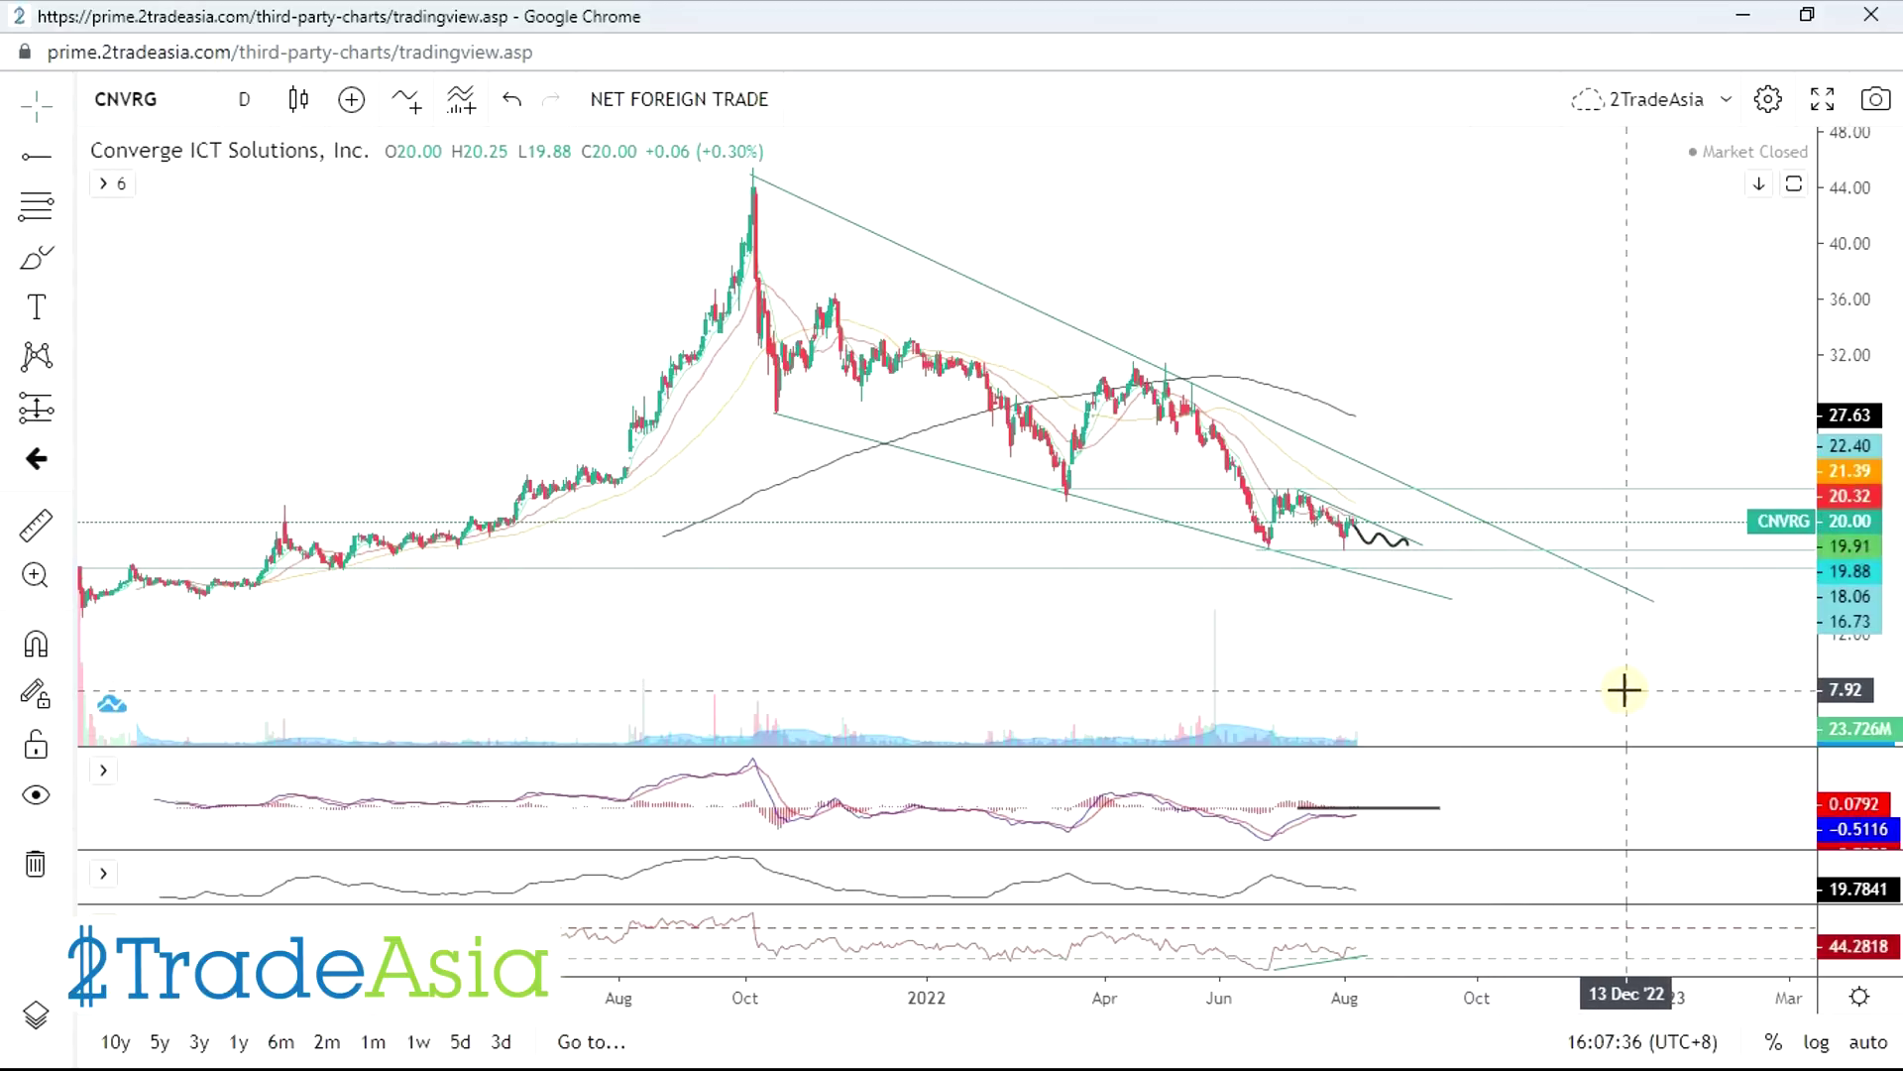
key("alt+Tab")
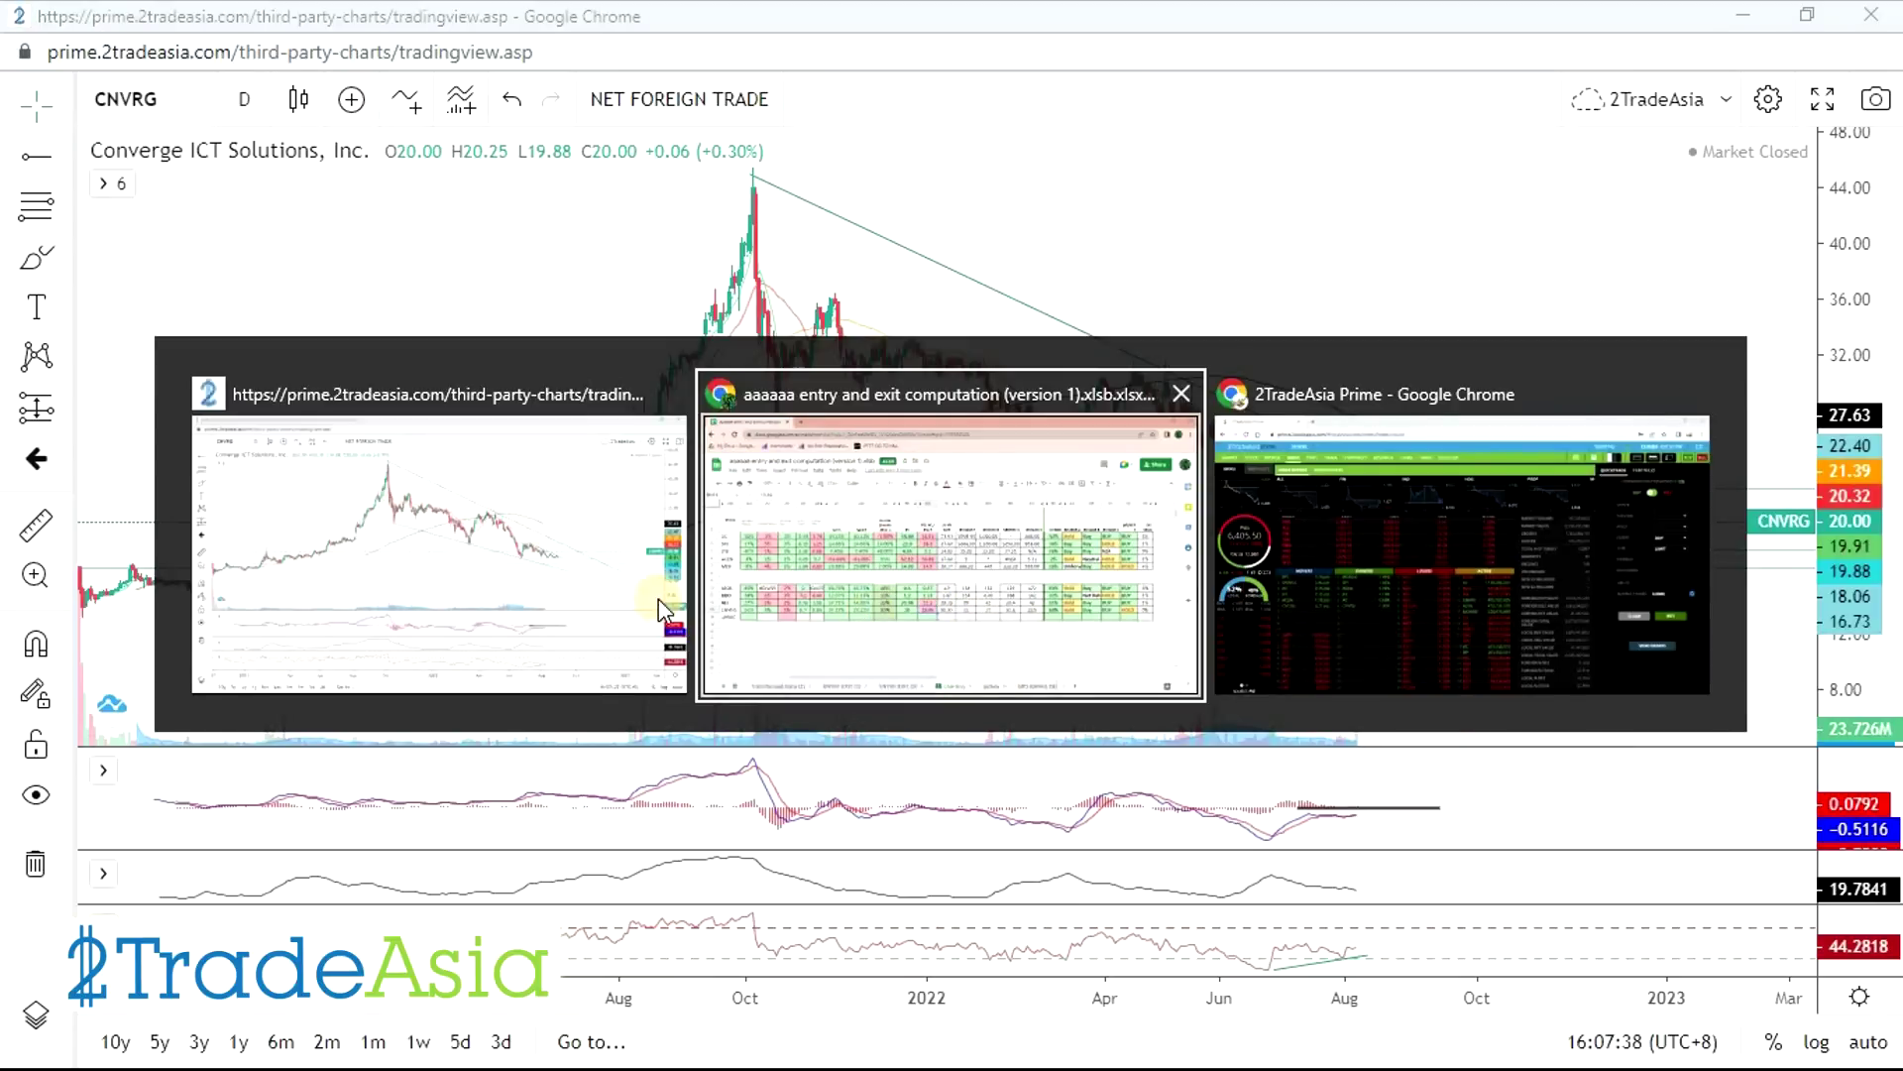
key("Escape")
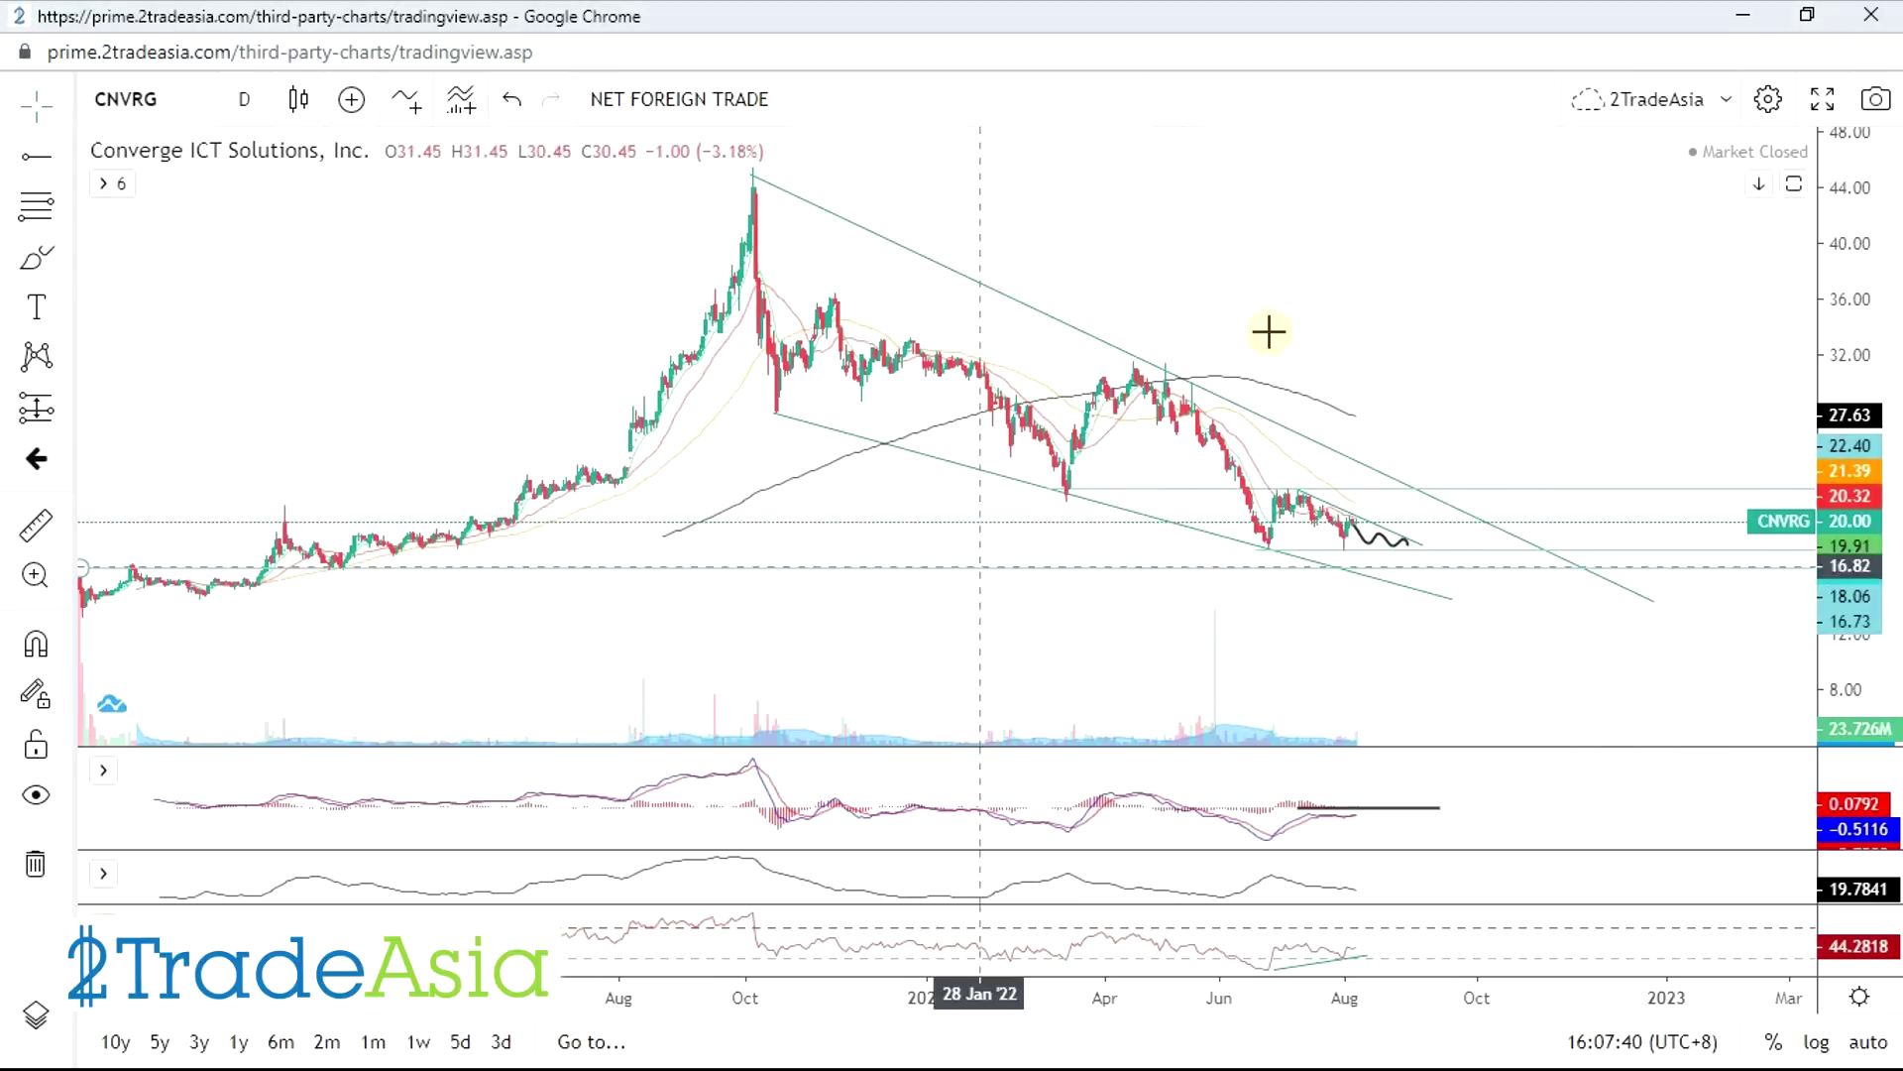
- Switch to the Google Sheets spreadsheet and go along the SPNEC row to its separate block of fundamentals and broker ratings
key("alt+Tab")
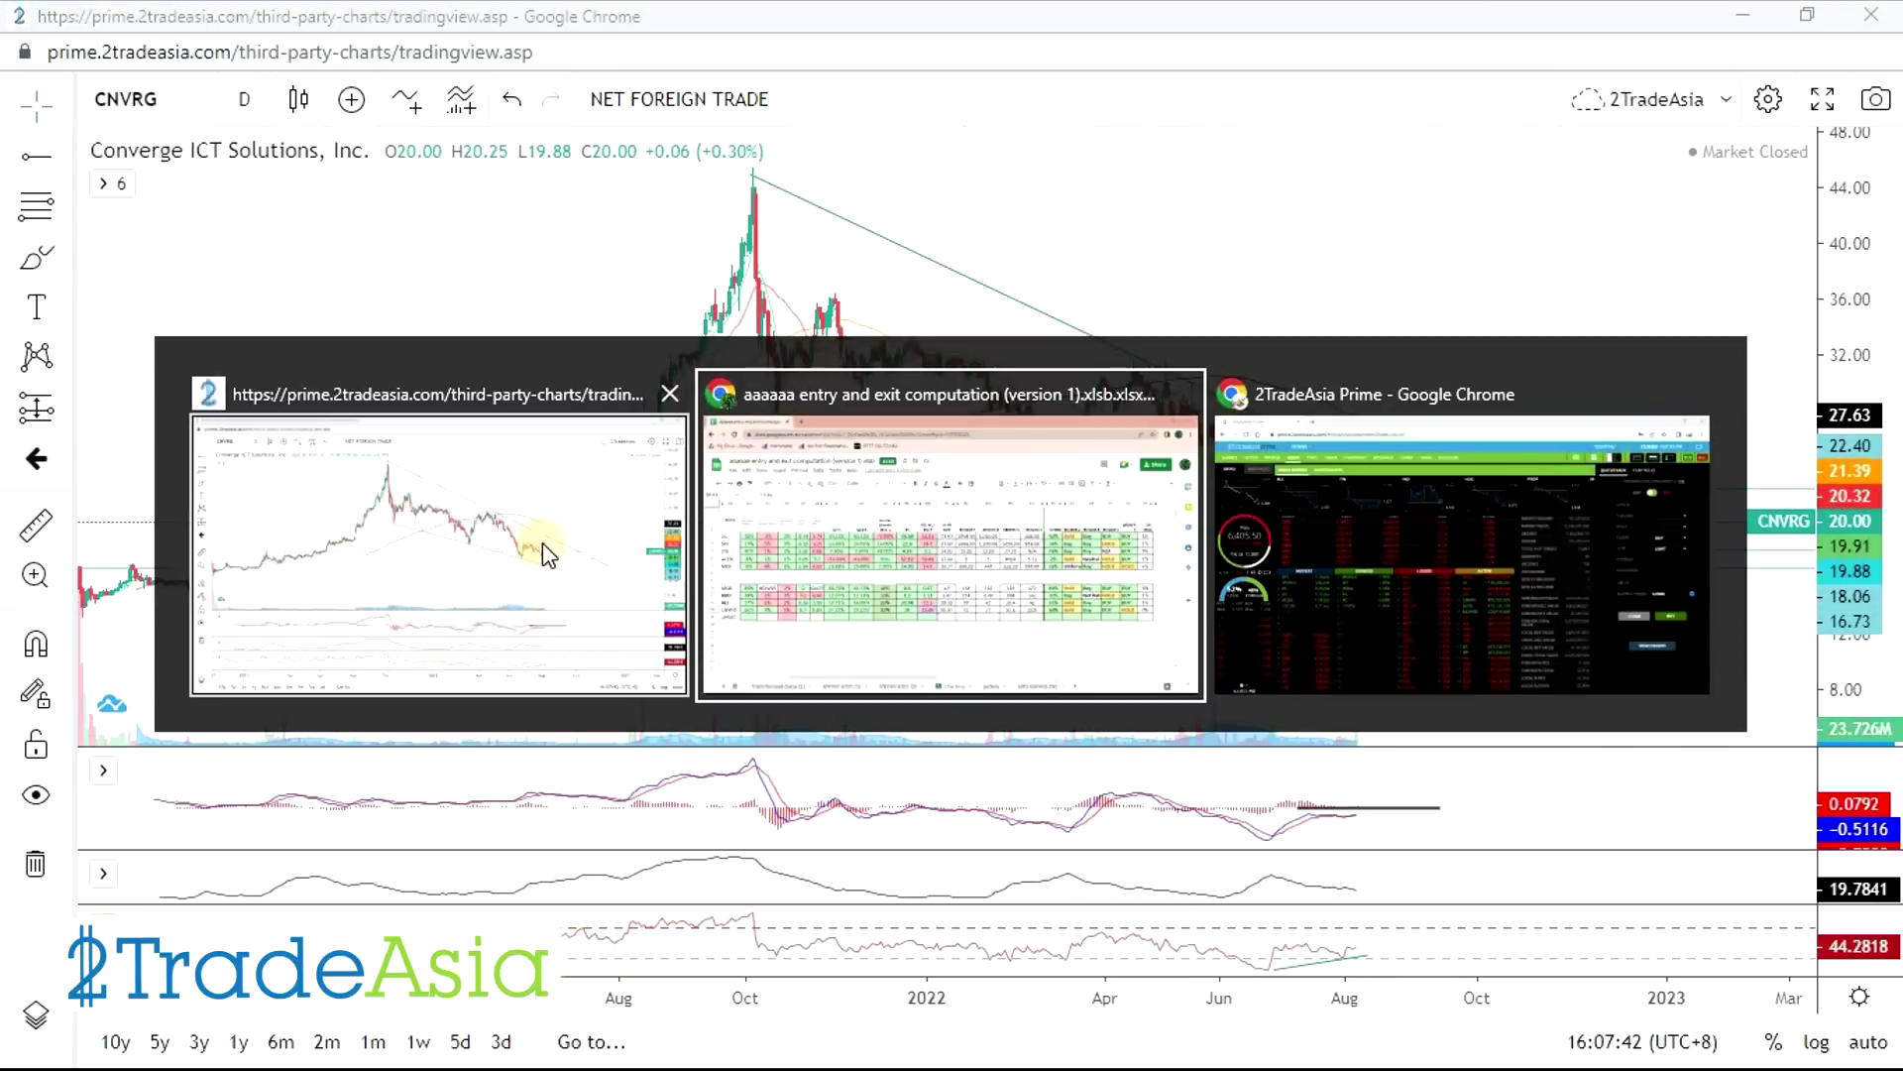
left_click(1157, 595)
left_click(120, 781)
key("Right")
key("Right")
key("Right")
key("Right")
key("Right")
key("Right")
key("Right")
key("Right")
key("Right")
key("Right")
key("Right")
key("Right")
key("Right")
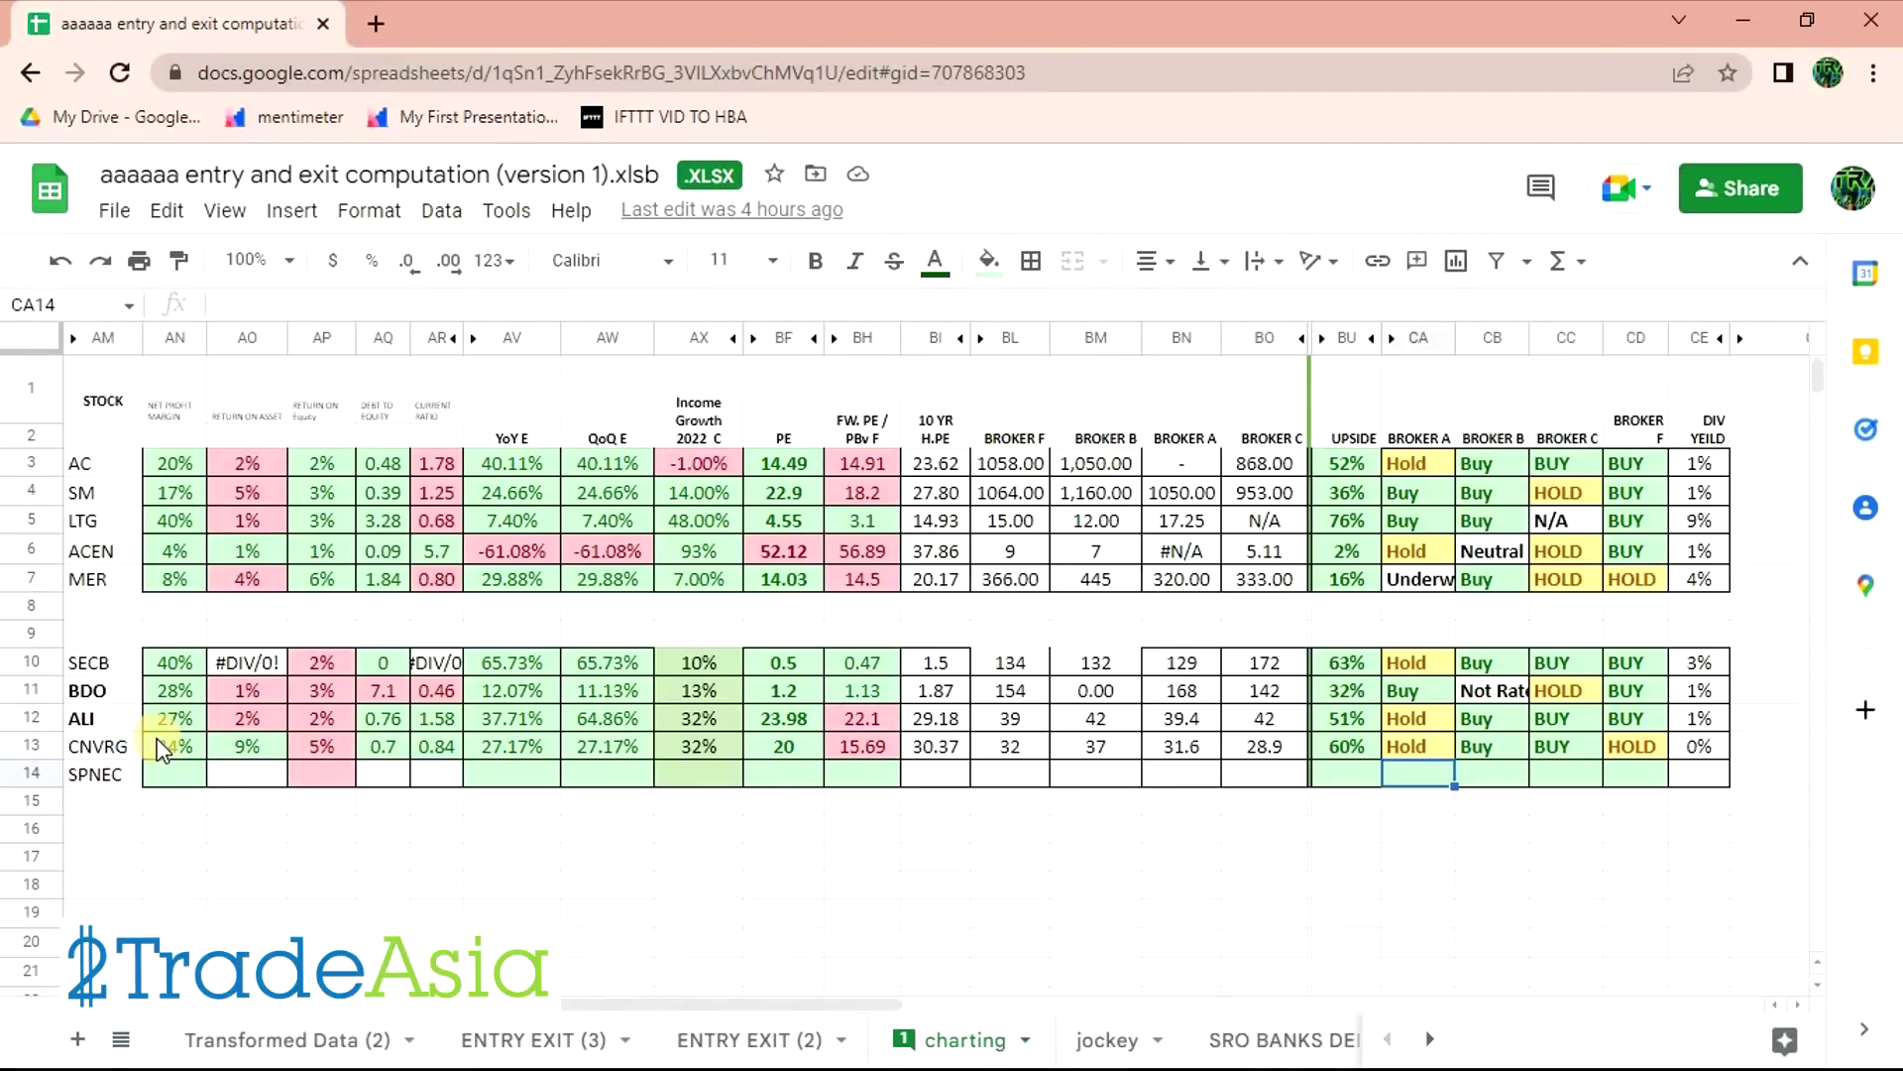
key("Right")
key("Right")
key("Right")
key("Right")
key("Right")
key("Right")
key("Right")
key("Right")
key("Right")
key("Right")
key("Right")
key("Right")
key("Right")
key("Right")
key("Right")
key("Right")
key("Right")
key("Right")
key("Right")
key("Right")
key("Left")
key("Left")
key("Left")
key("Left")
key("Left")
key("Left")
key("Left")
key("Left")
key("Left")
key("Left")
key("Left")
key("Left")
key("Left")
key("Left")
key("Left")
key("Left")
key("Left")
key("Left")
key("Left")
key("Left")
key("Right")
key("Right")
key("Right")
key("Right")
key("Right")
key("Right")
key("Right")
key("Right")
key("Right")
key("Right")
key("Right")
key("Right")
key("Right")
key("Right")
key("Right")
key("Right")
key("Right")
key("Right")
key("Right")
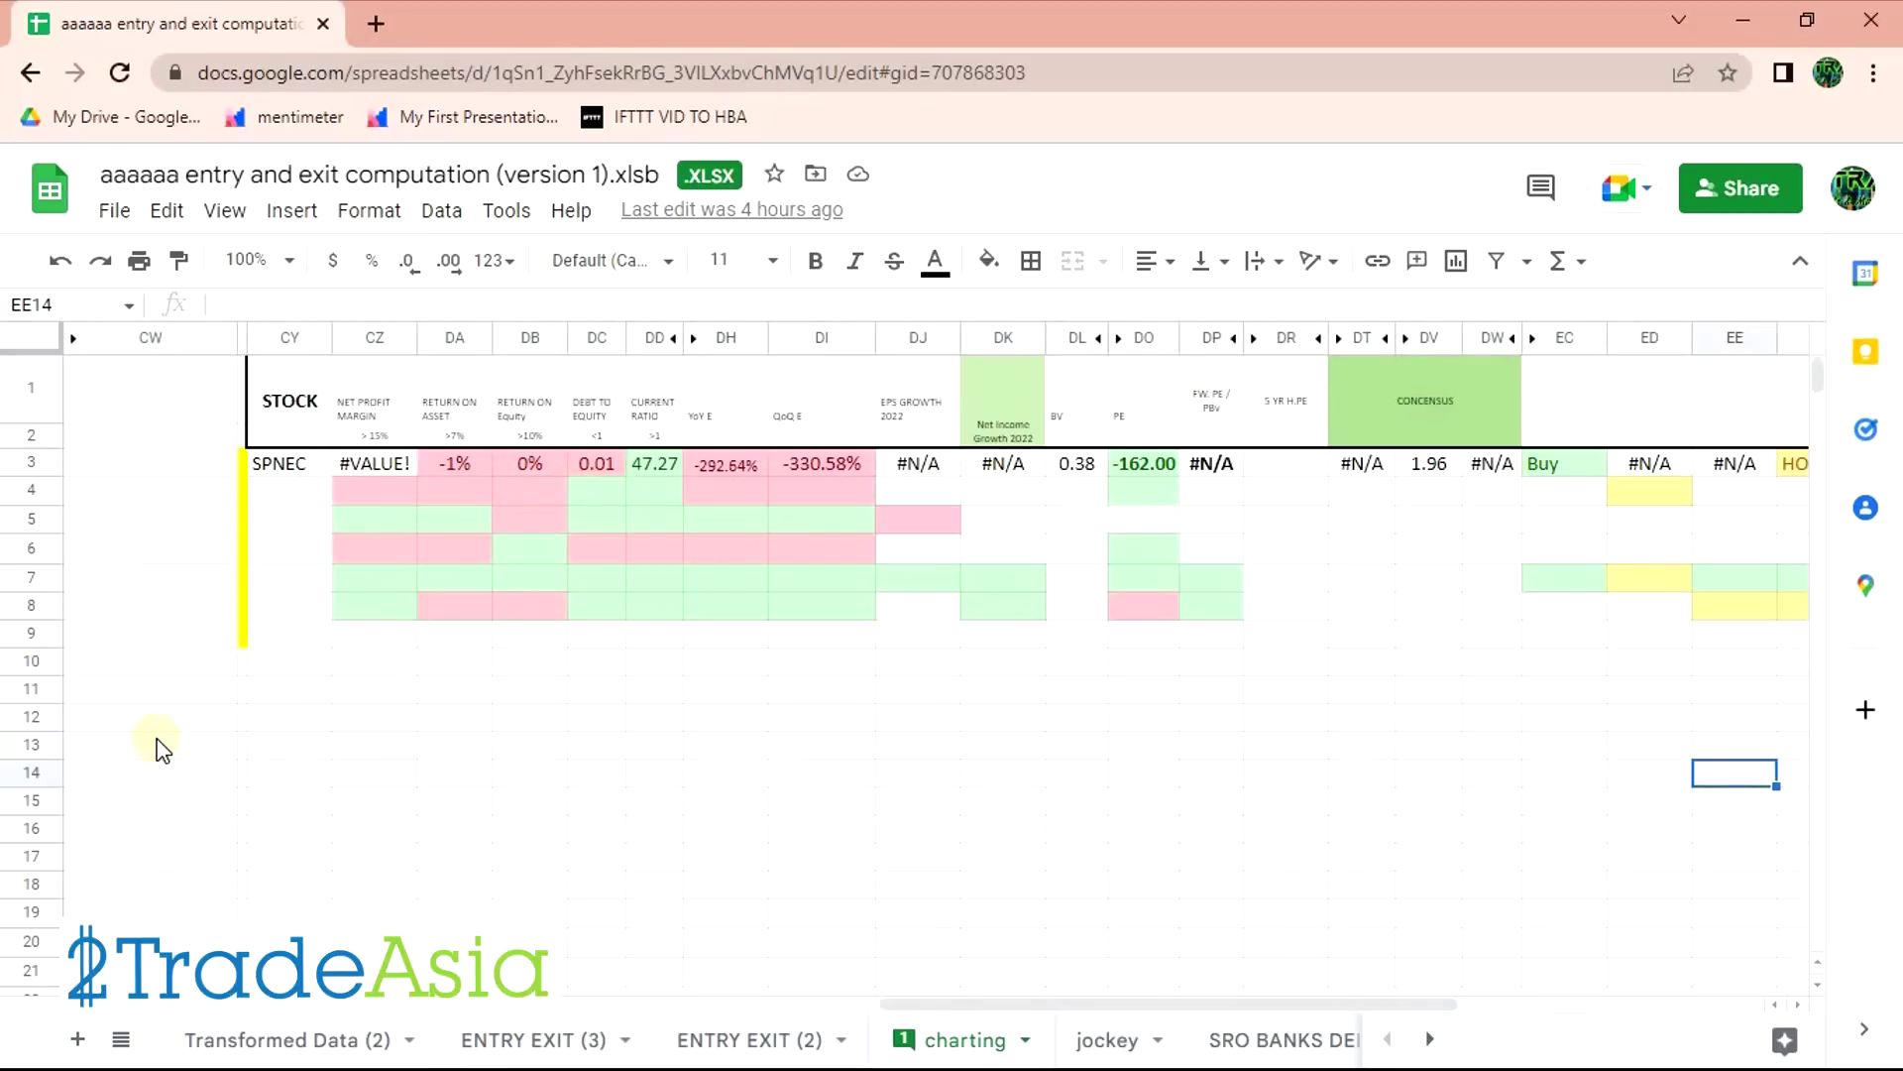
key("Right")
key("Right")
key("Right")
- Switch back to the stock chart and load the symbol SPNEC, Solar Philippines Nueva Ecija Corp
key("alt+Tab")
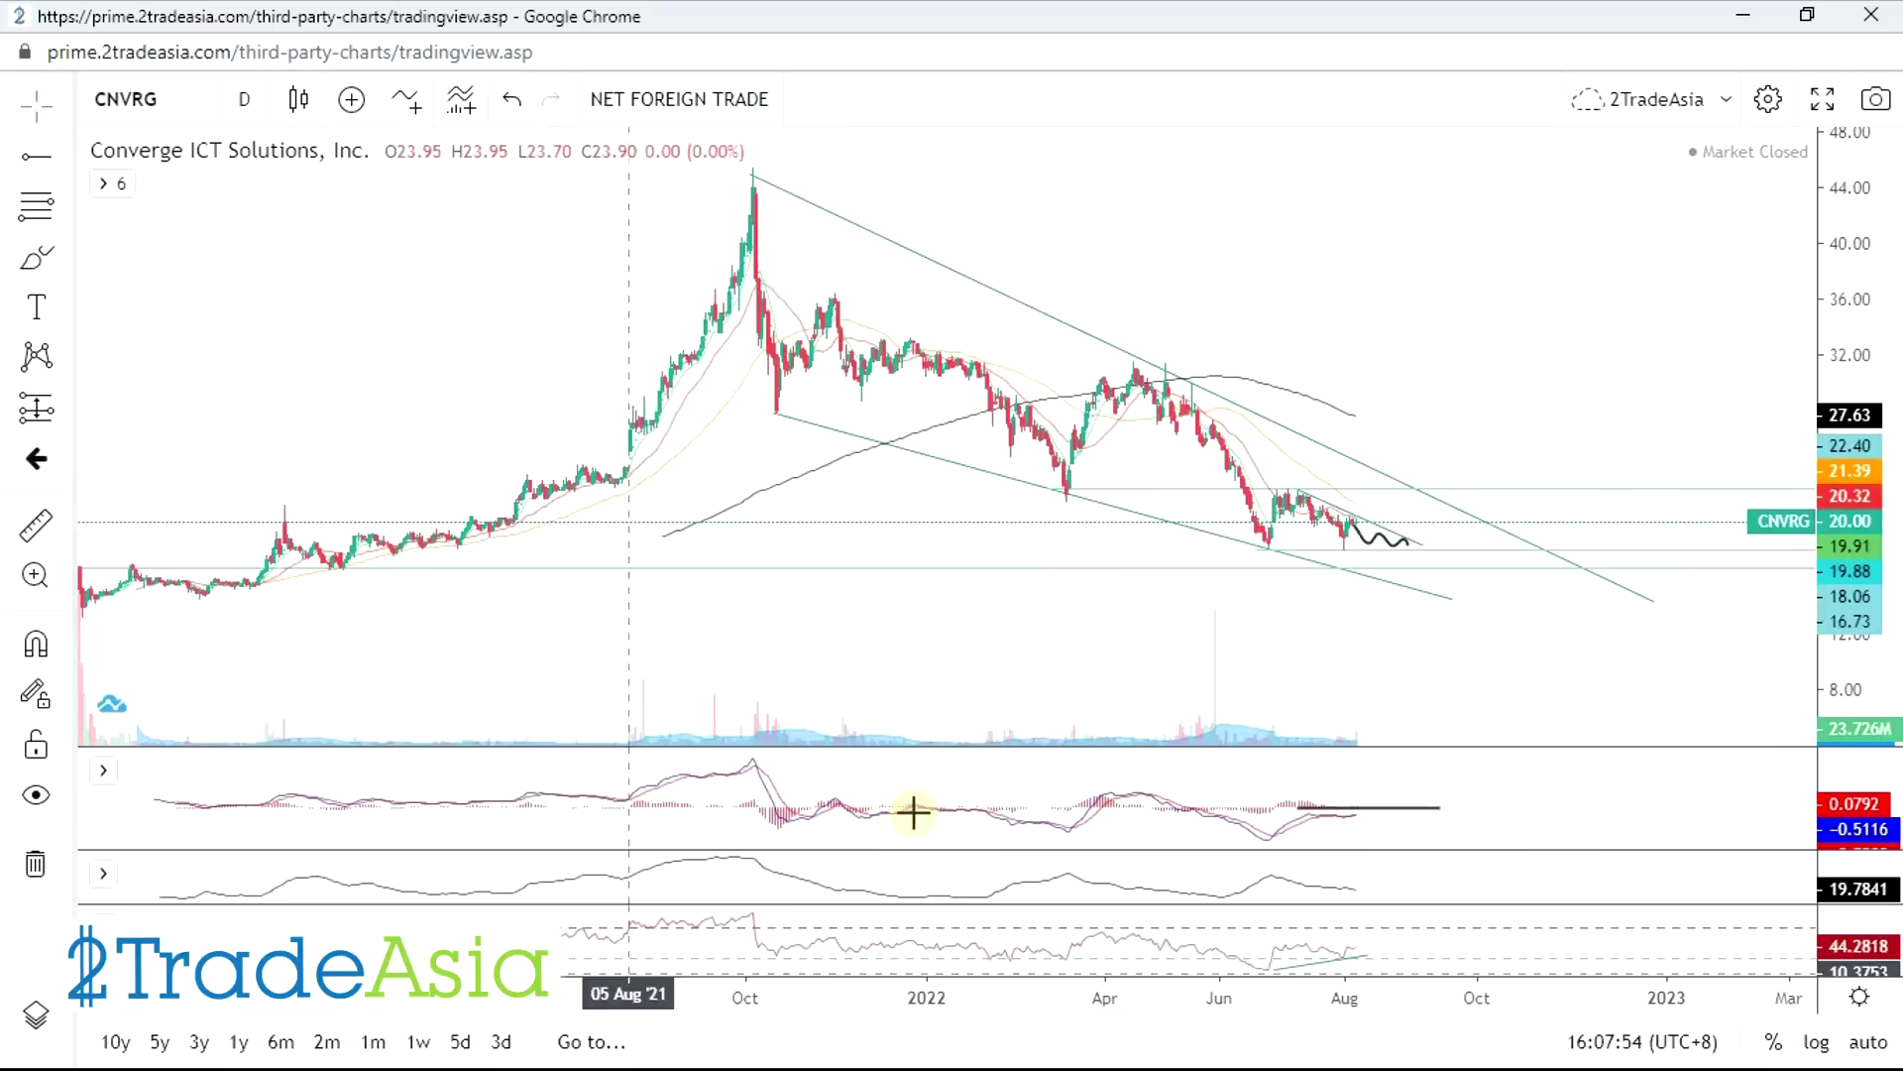
type("sp")
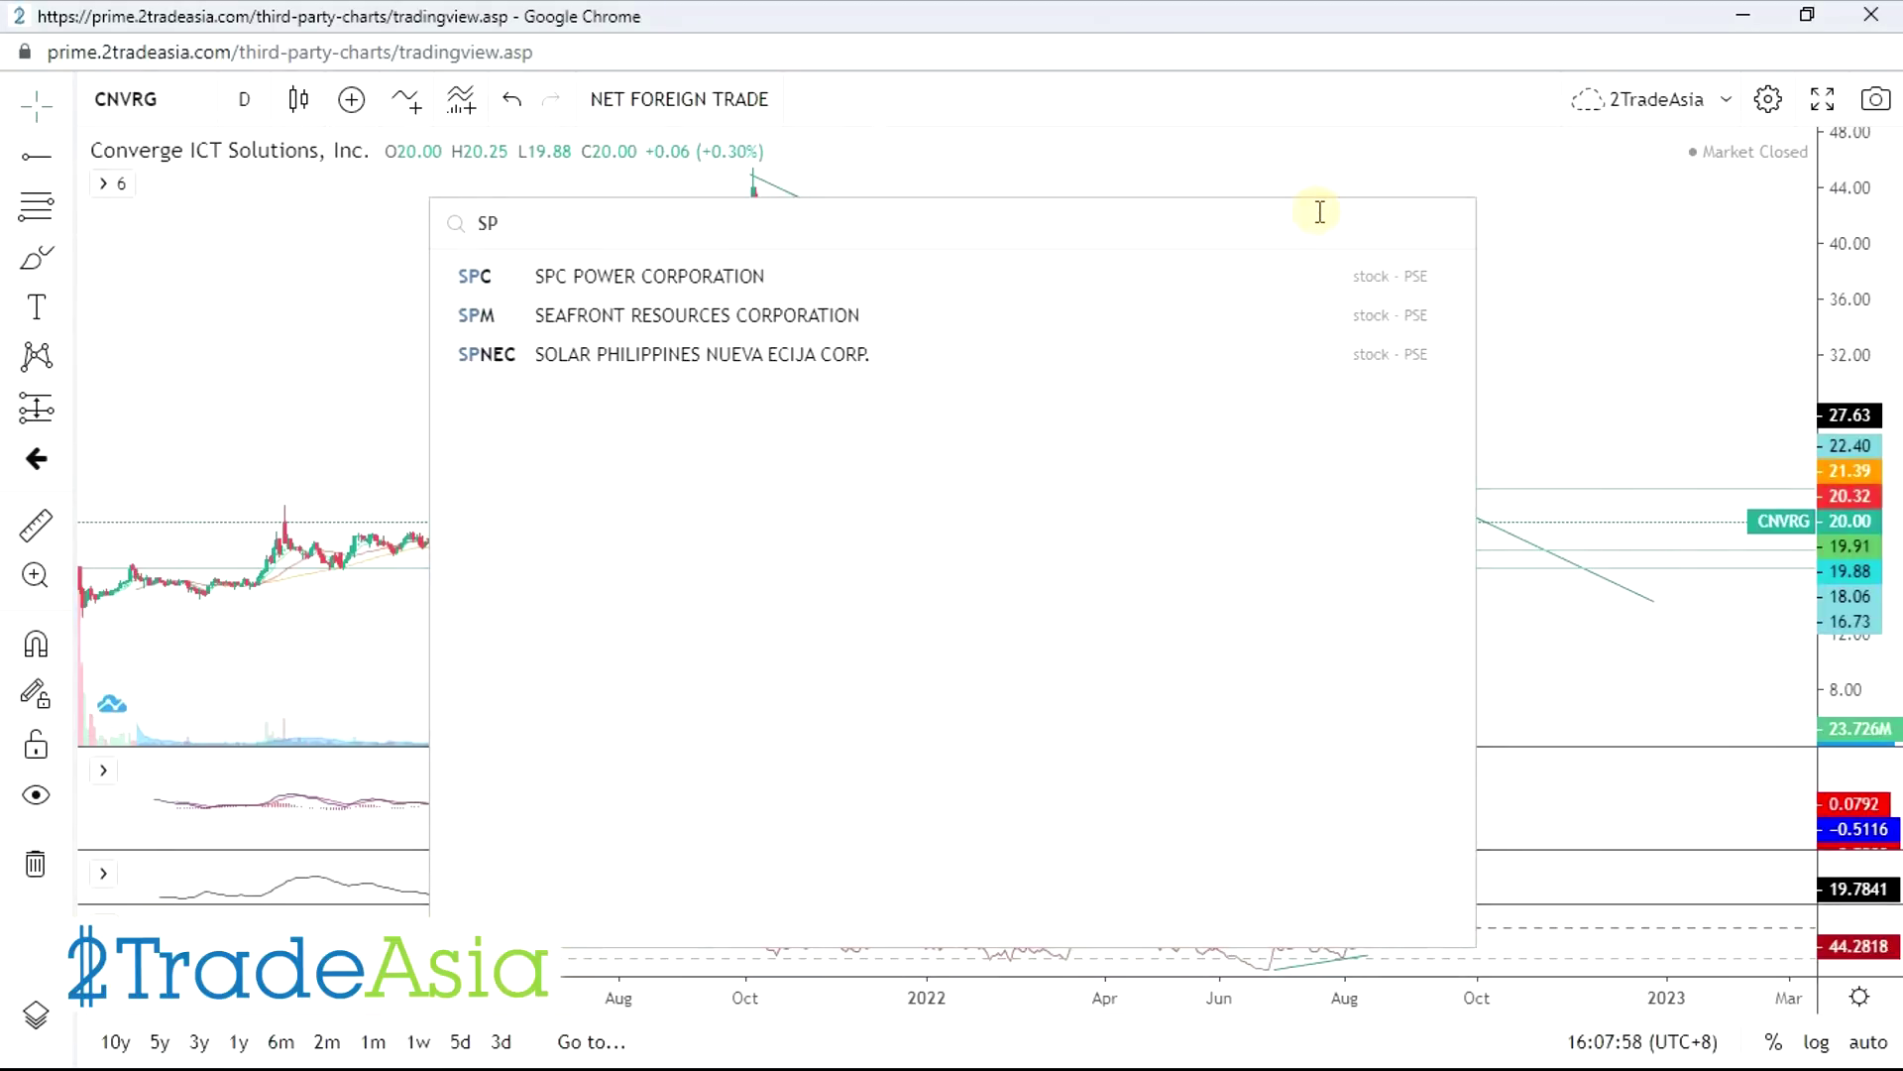
type("nec")
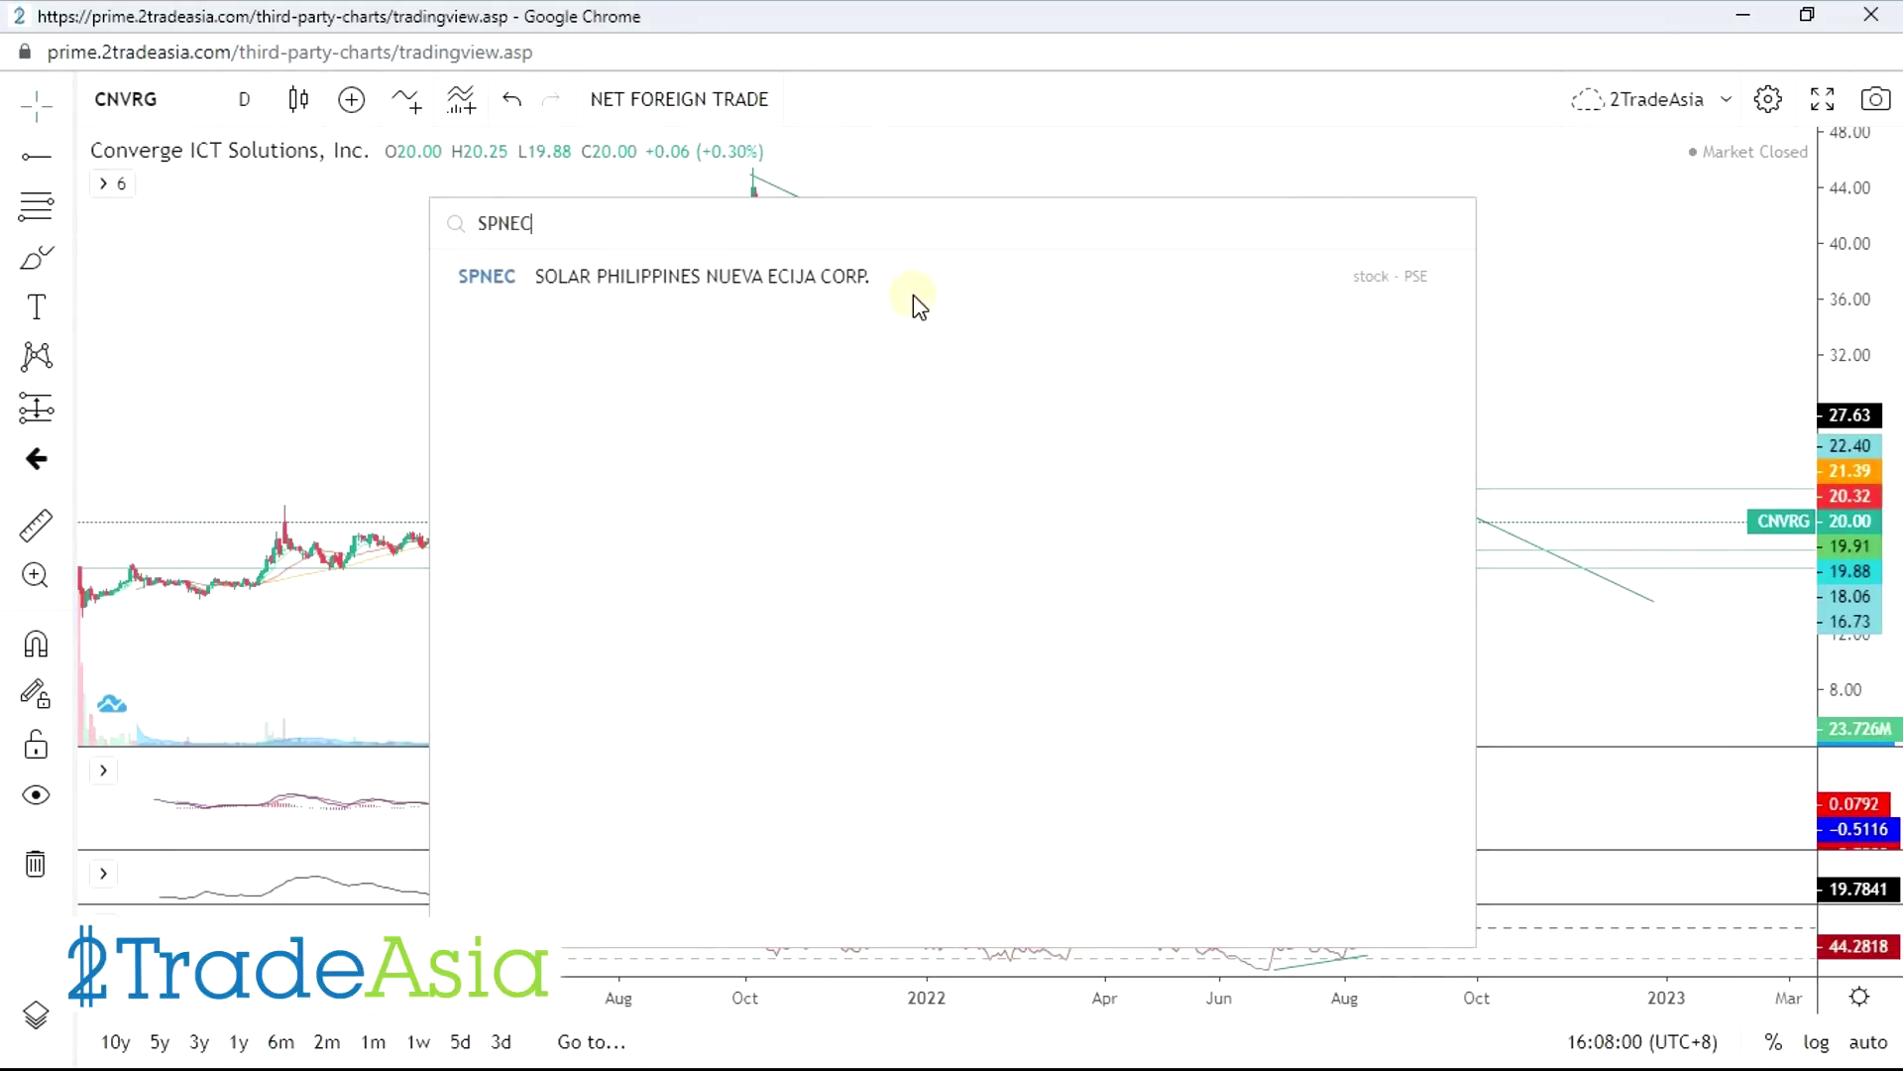
left_click(881, 281)
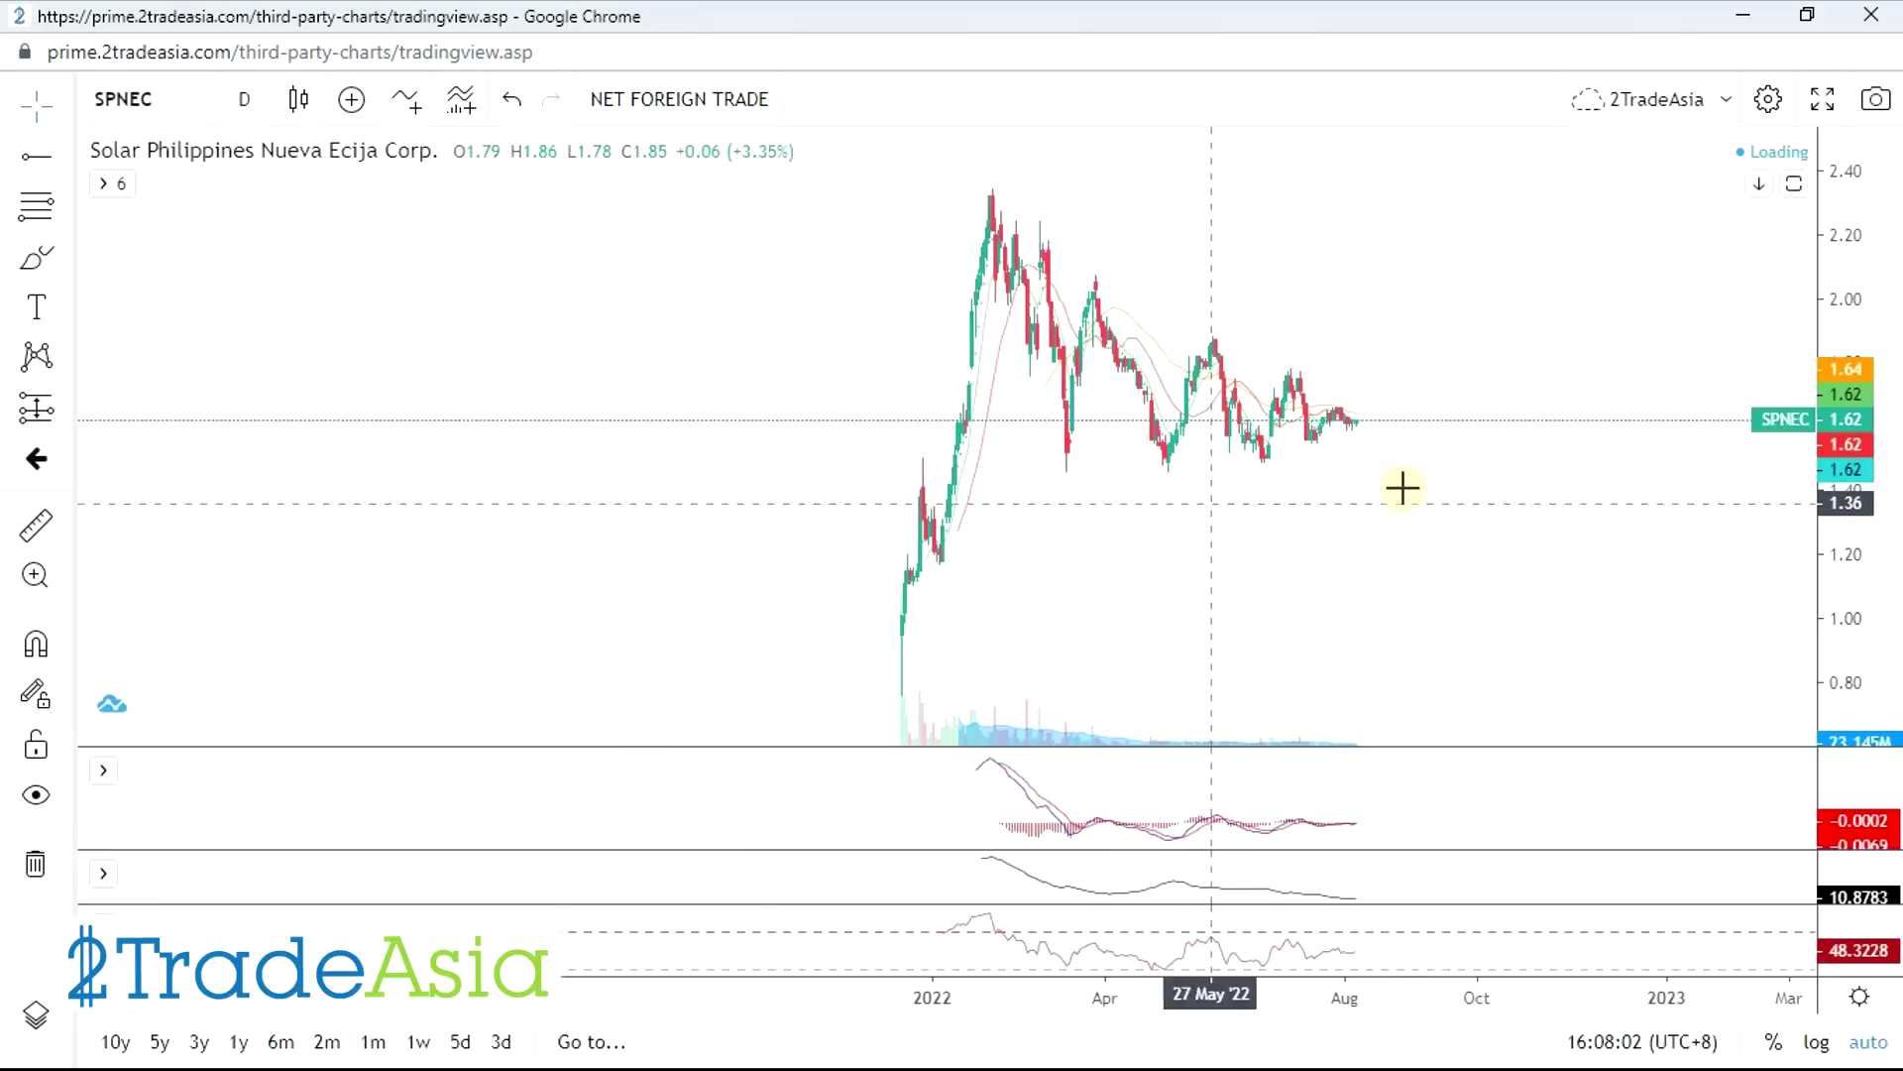
- Draw a descending trend line on the SPNEC chart from the peak at about 2.33 to about 1.67 on 5 August 2022
left_click_drag(1402, 485, 744, 557)
scroll(873, 551, "up", 3)
left_click_drag(329, 580, 1359, 573)
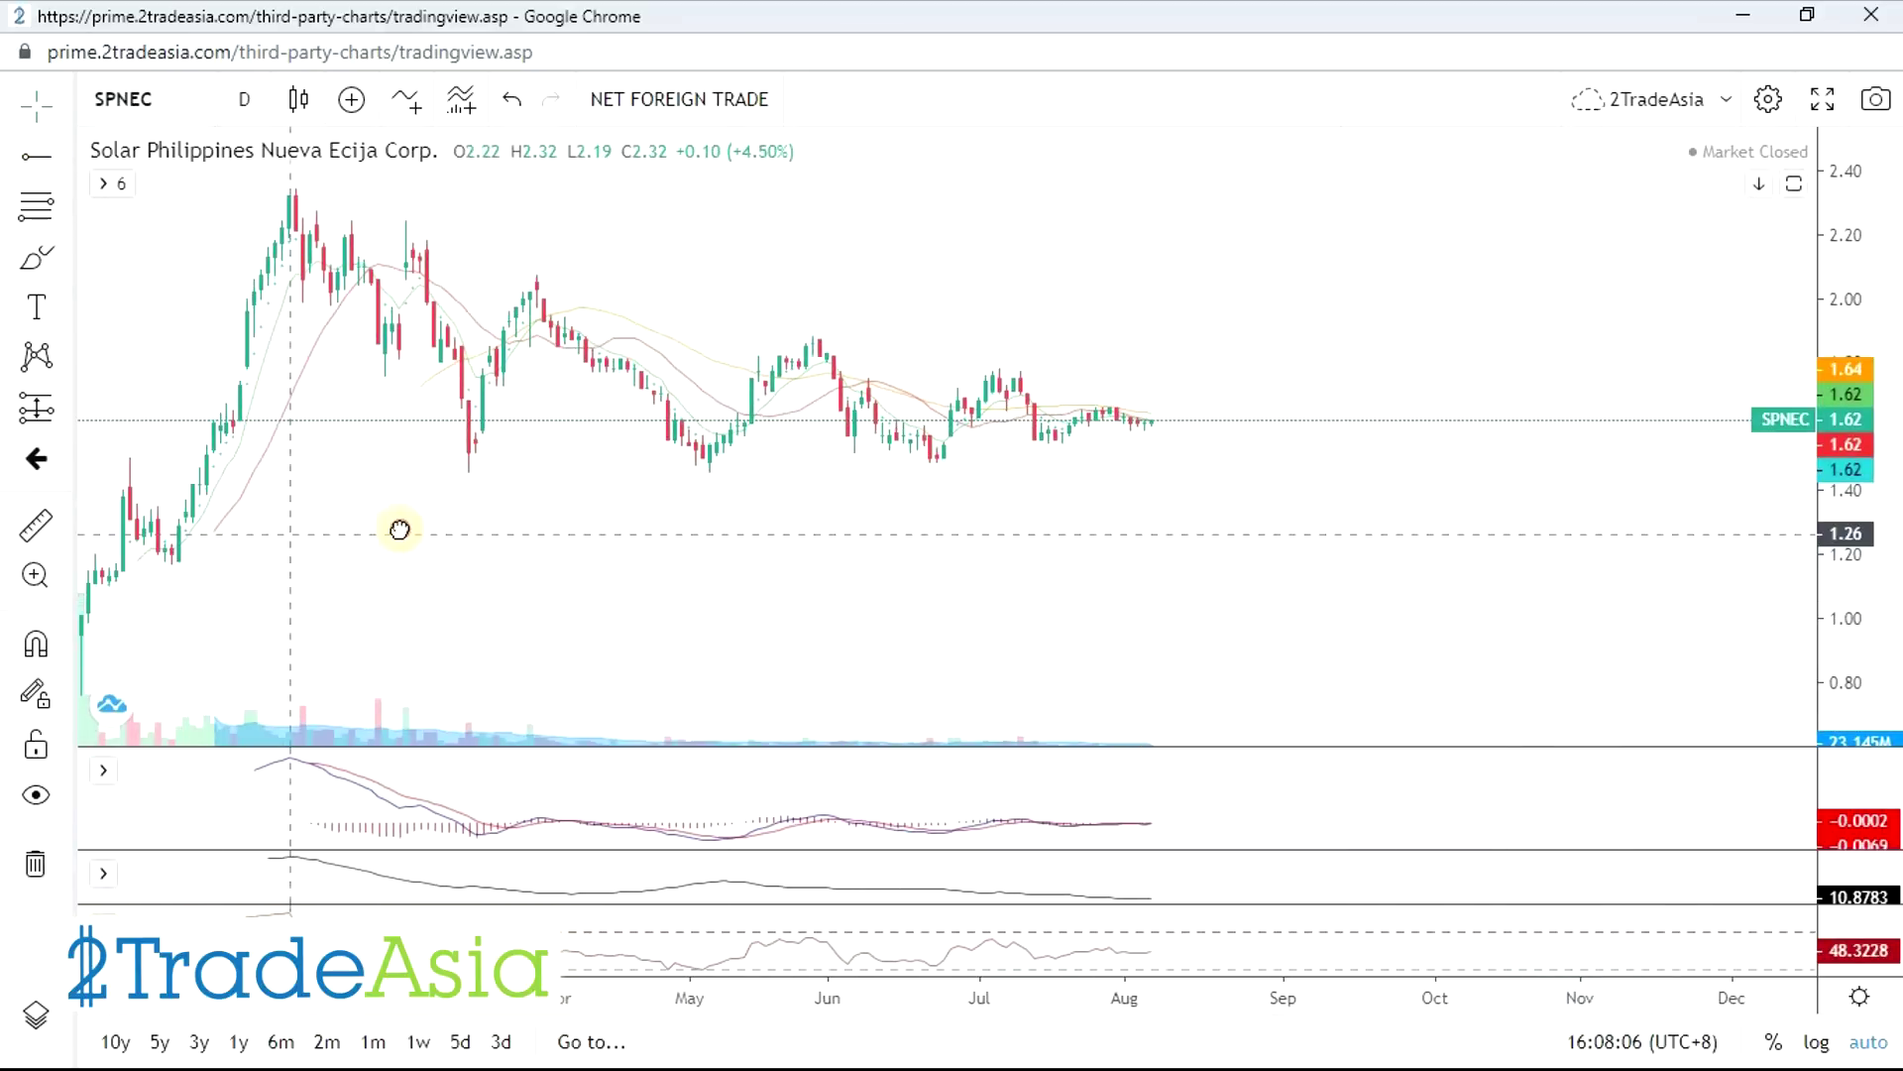
left_click_drag(1874, 235, 1872, 298)
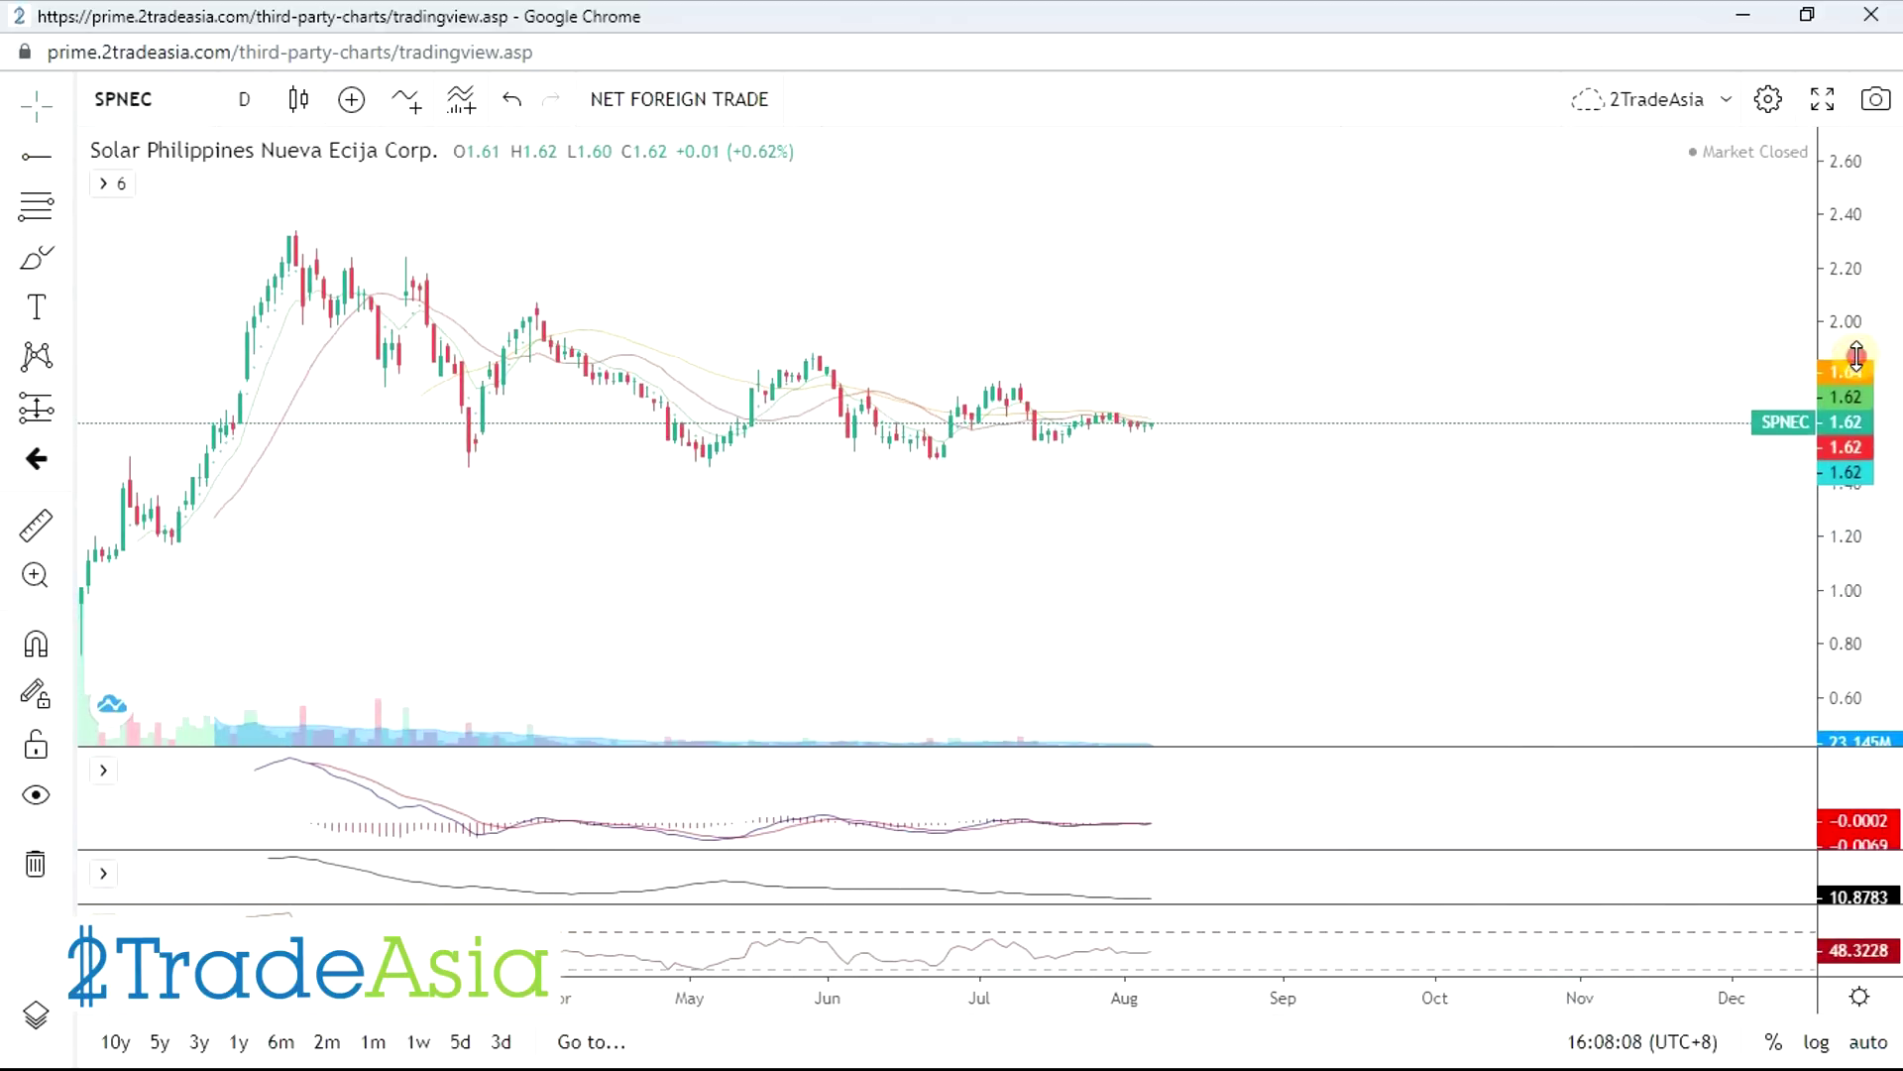
left_click_drag(616, 607, 660, 535)
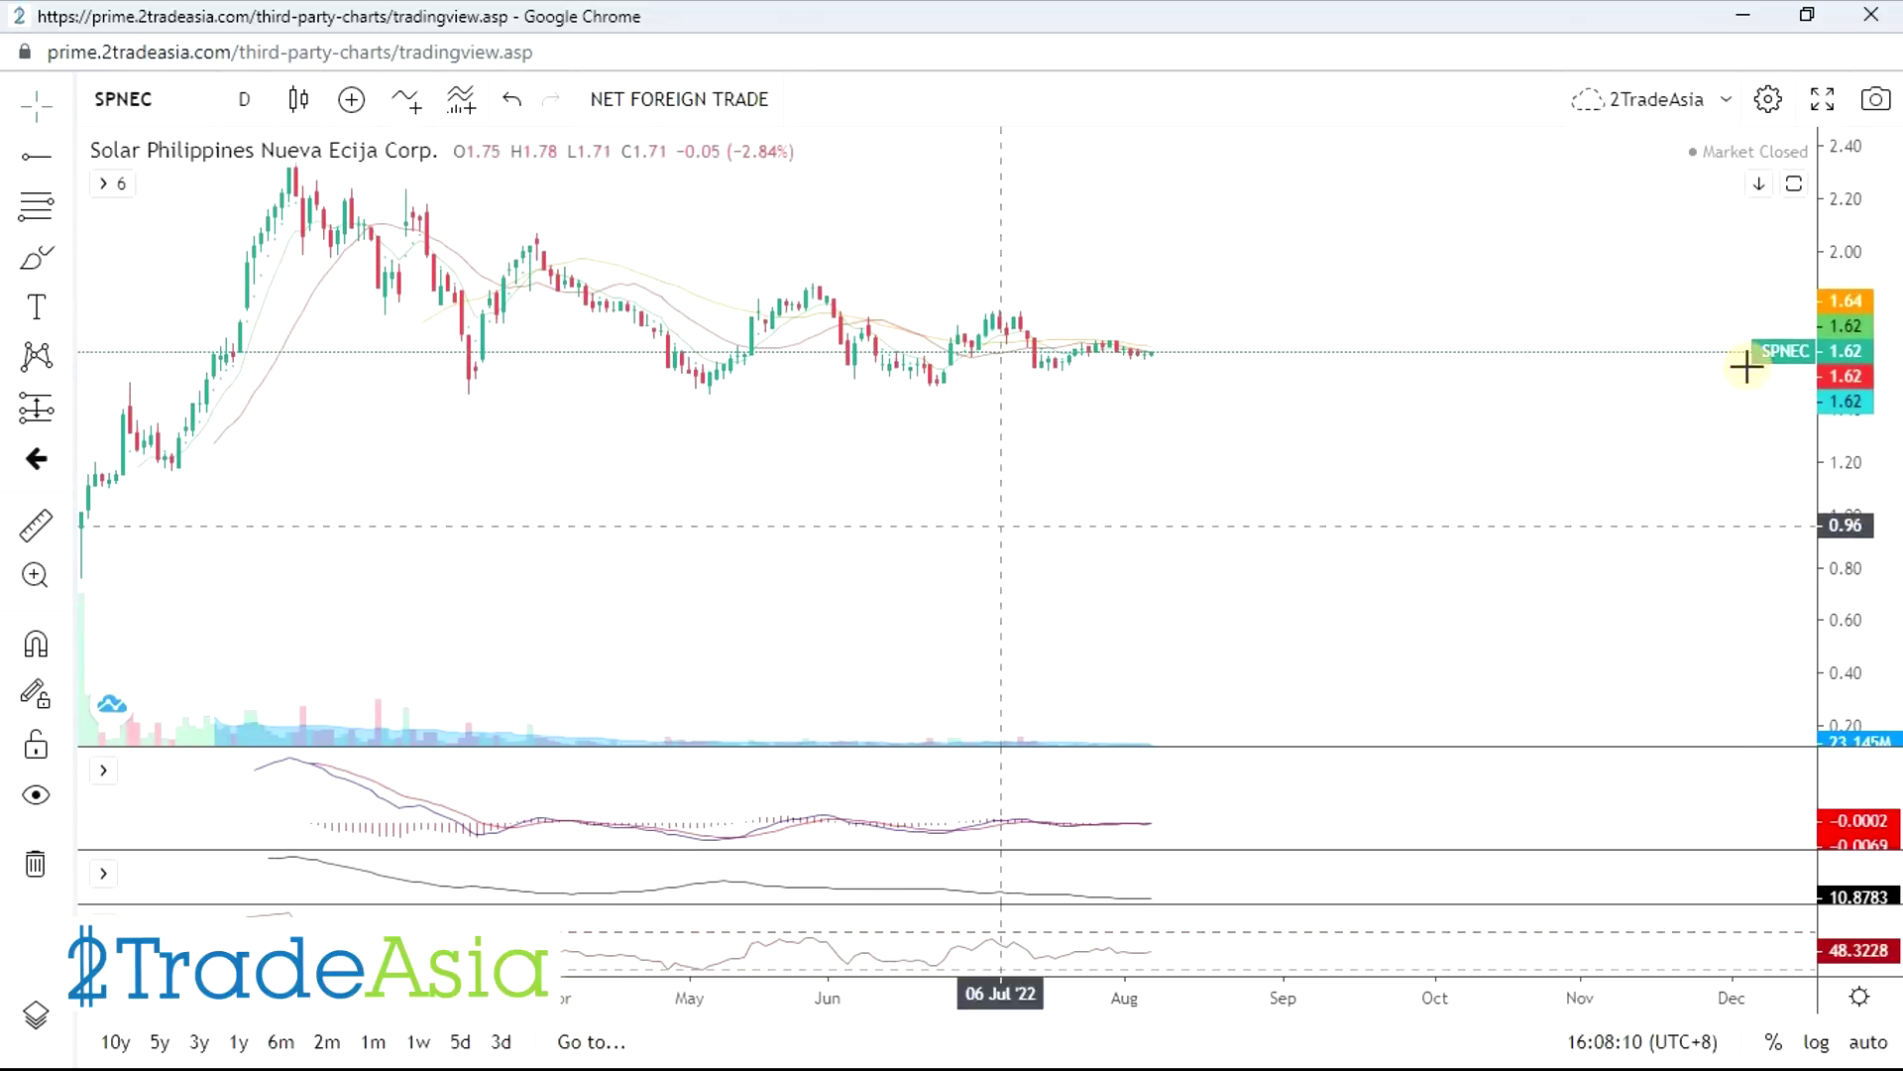
left_click_drag(1844, 268, 1700, 455)
left_click(1123, 580)
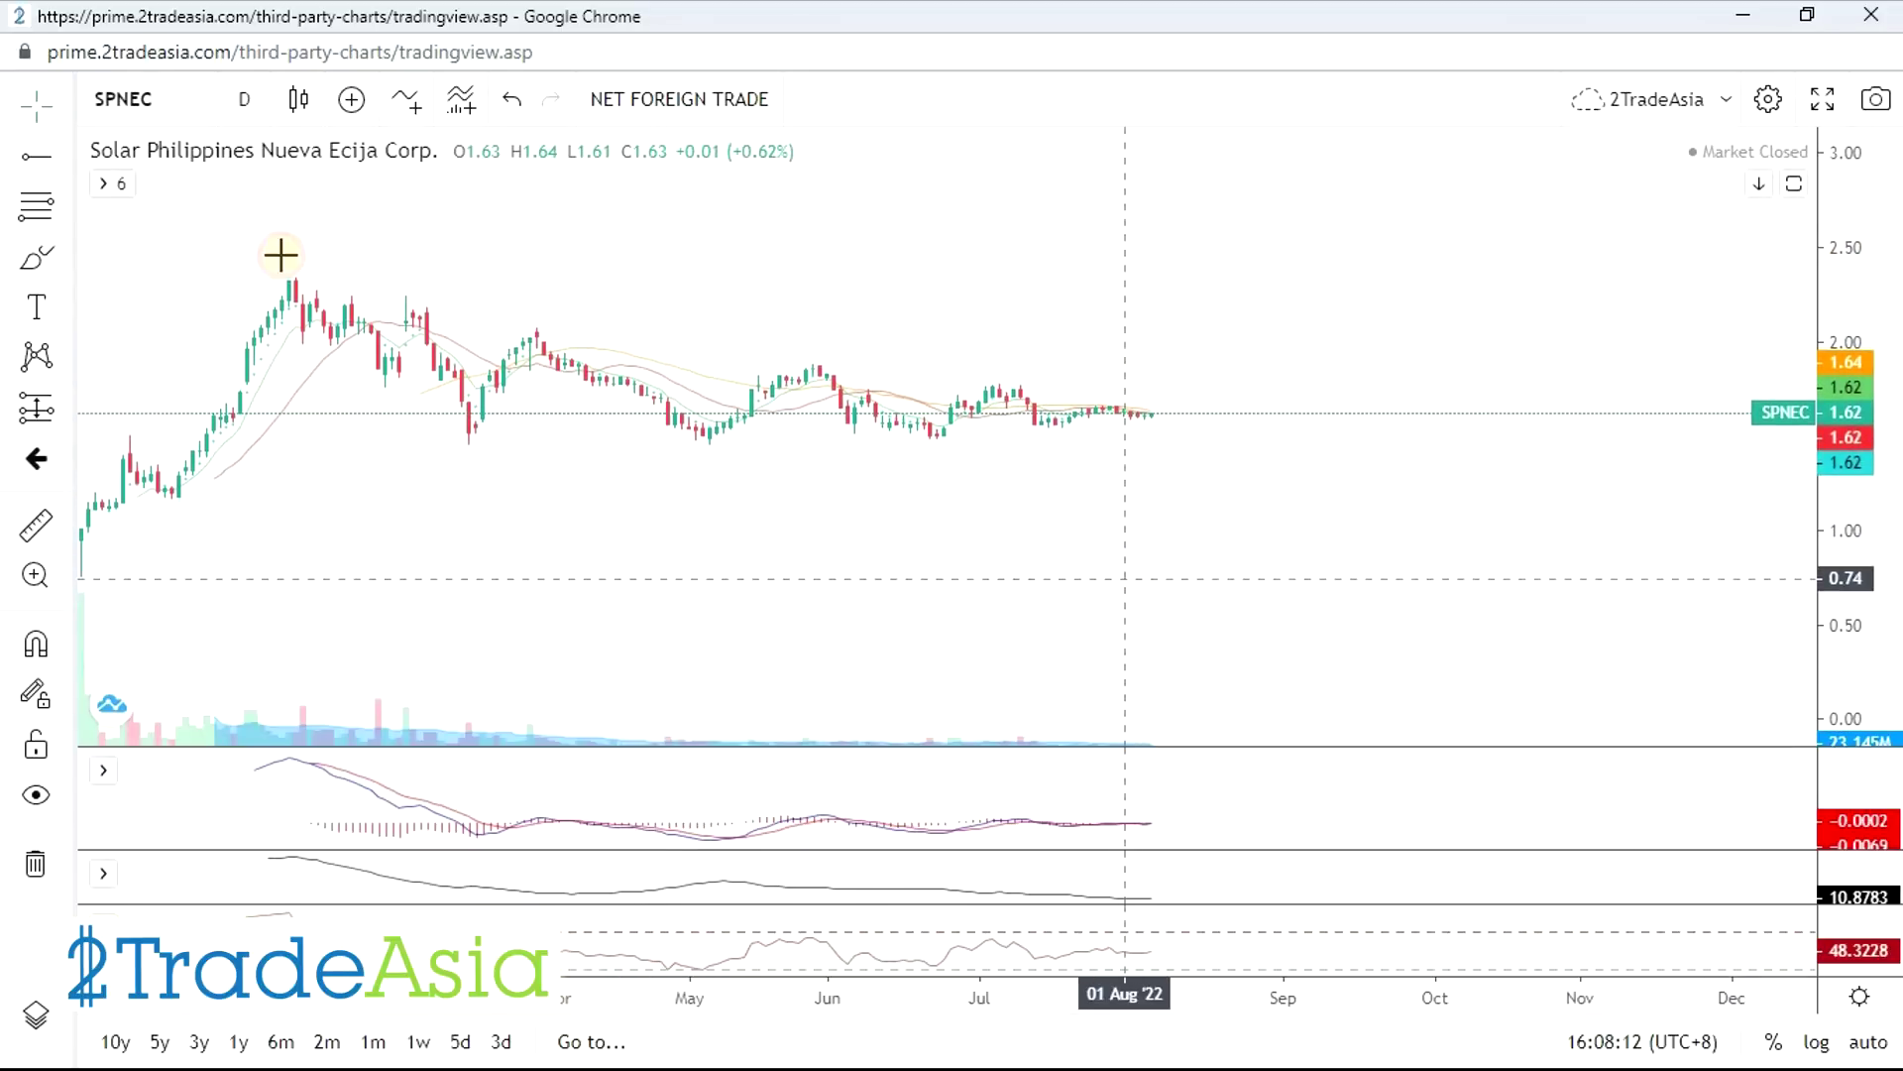
left_click(65, 155)
left_click(96, 171)
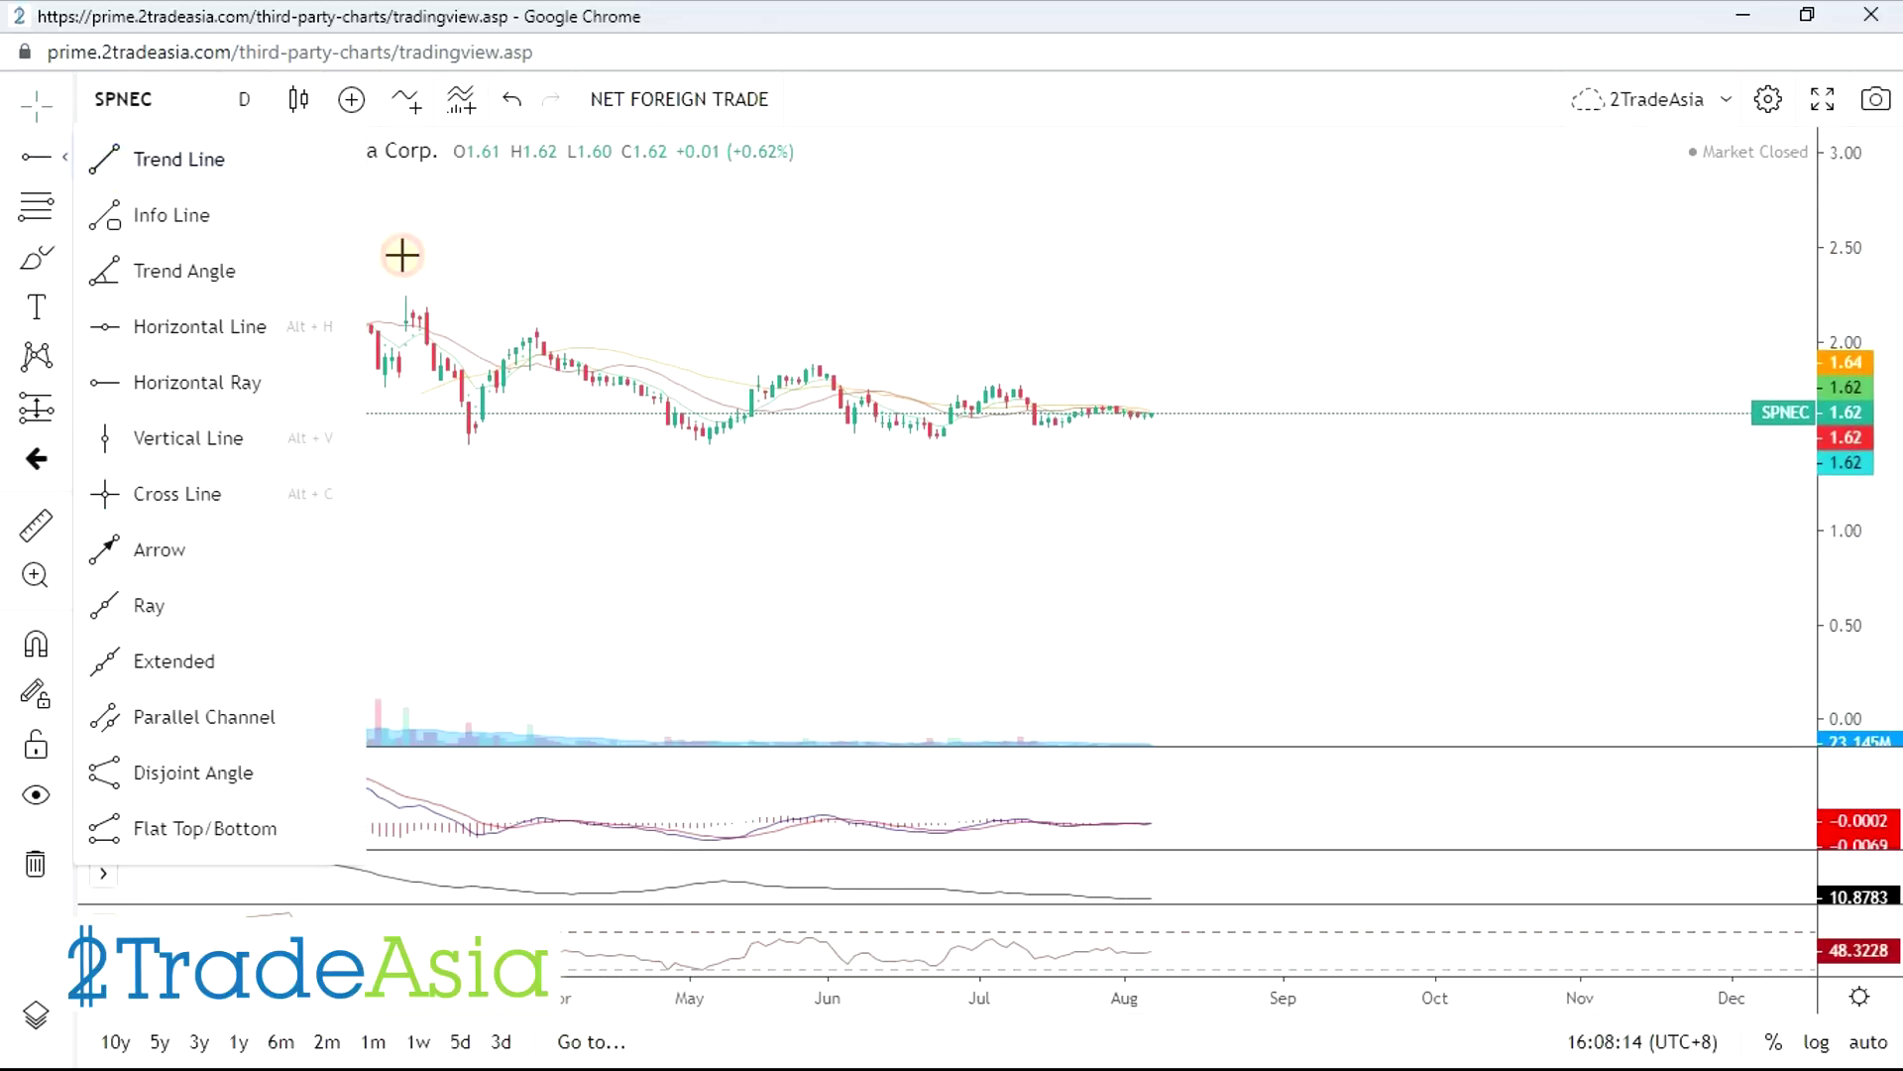
left_click_drag(908, 397, 1150, 403)
left_click(1150, 403)
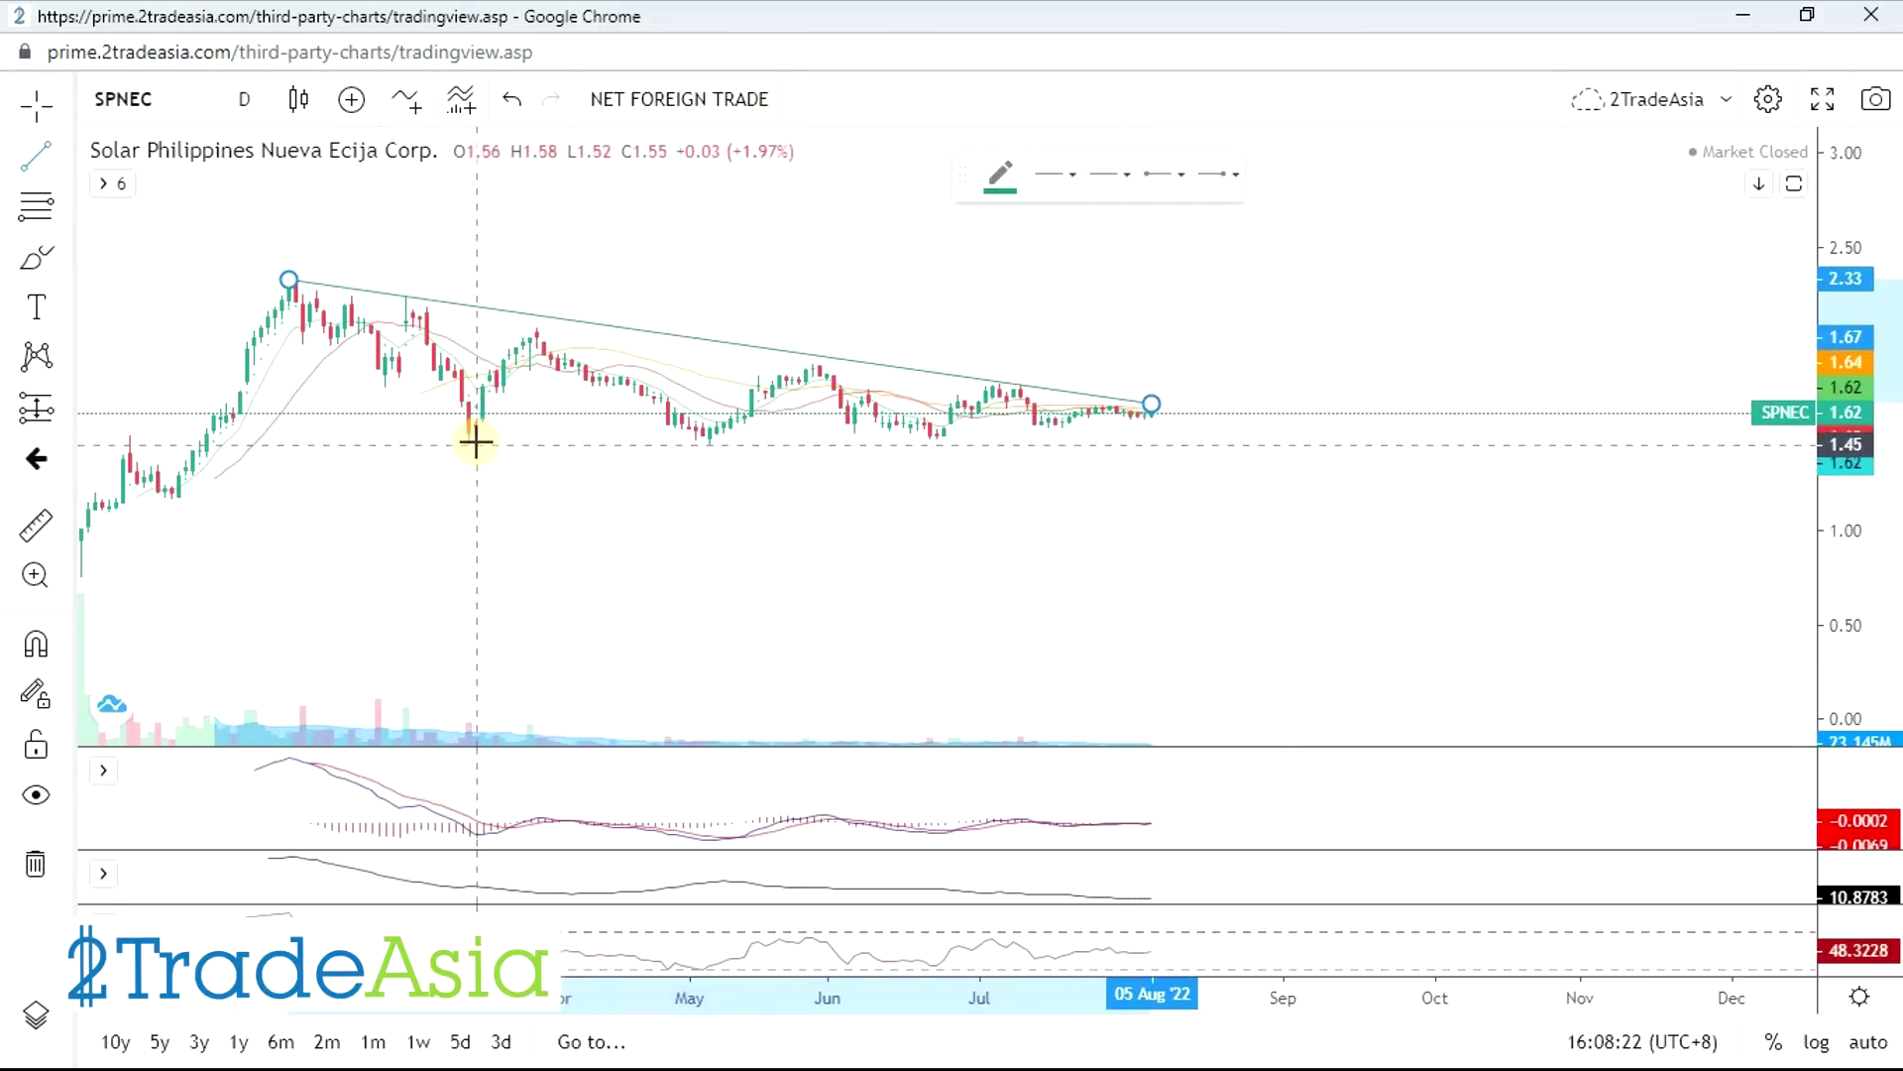
- Place a horizontal ray at about 1.45 as support, starting from SPNEC's first major low after the peak
left_click(65, 156)
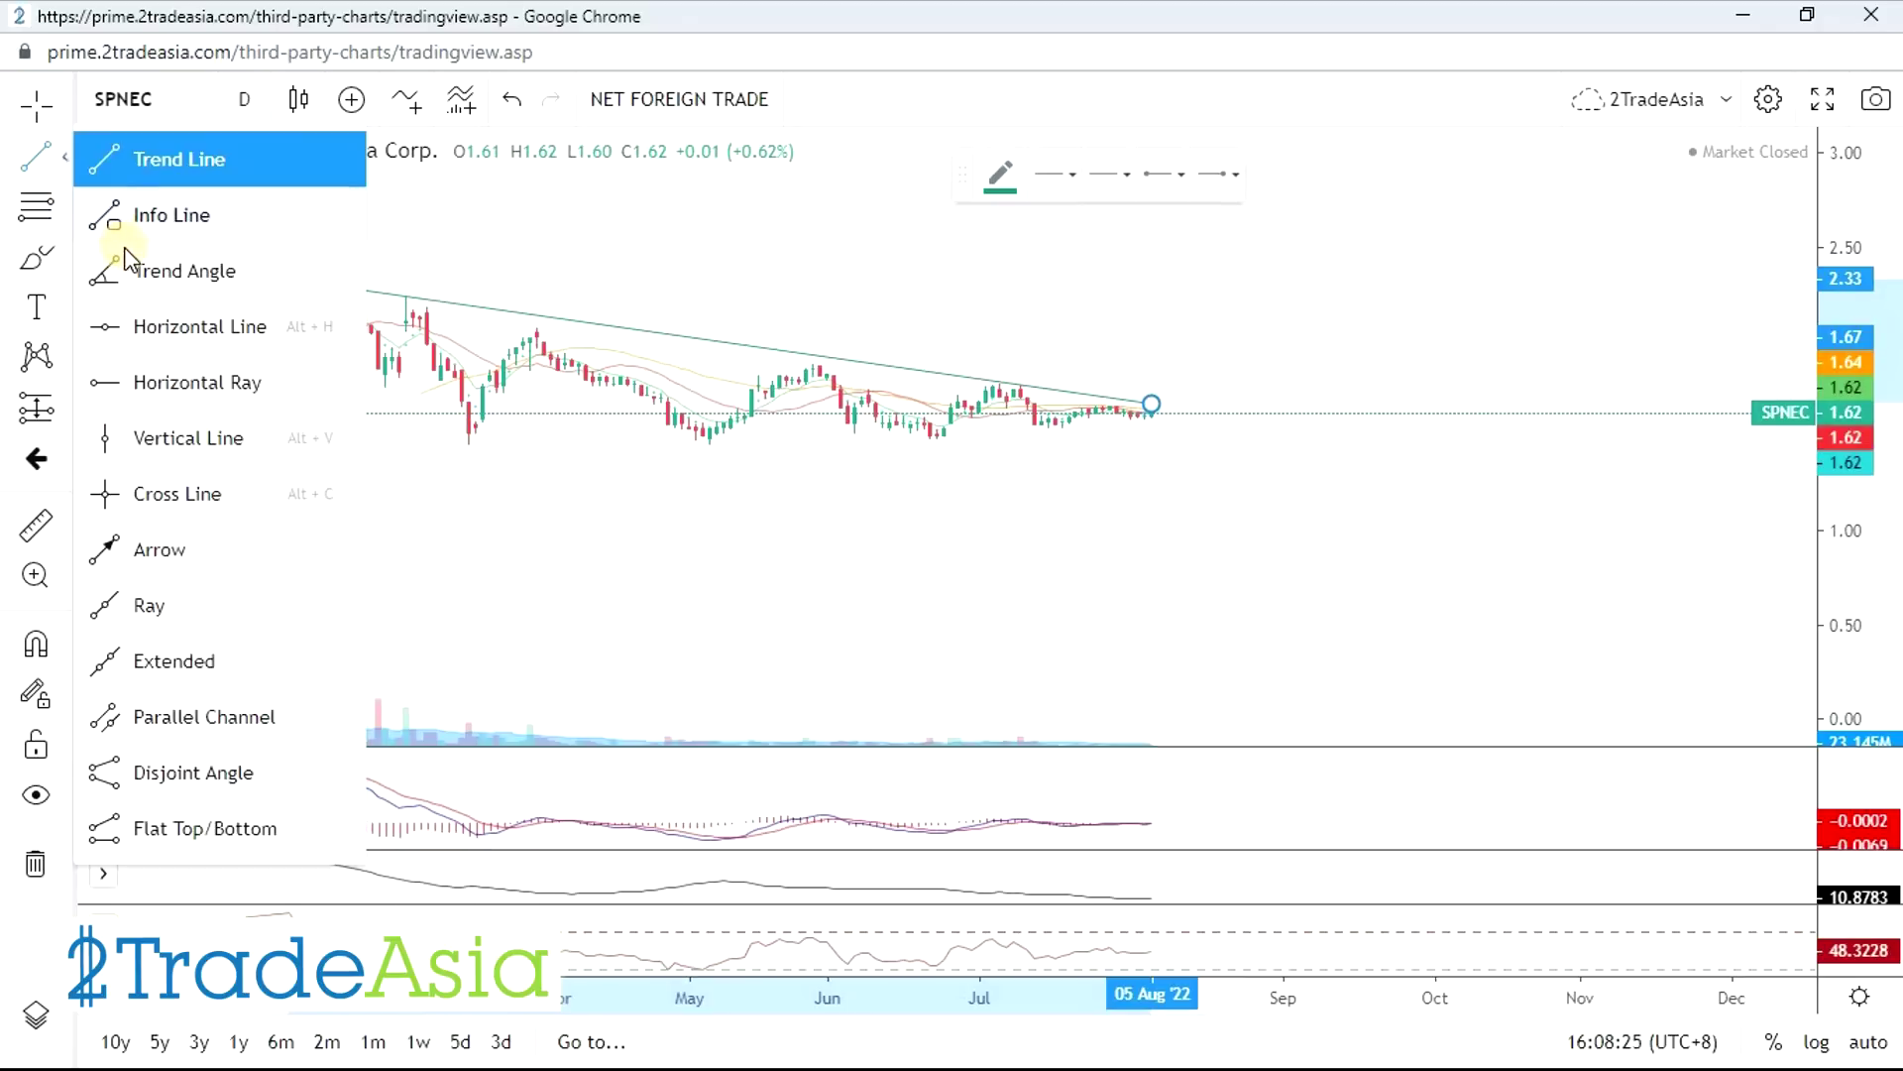
left_click(105, 381)
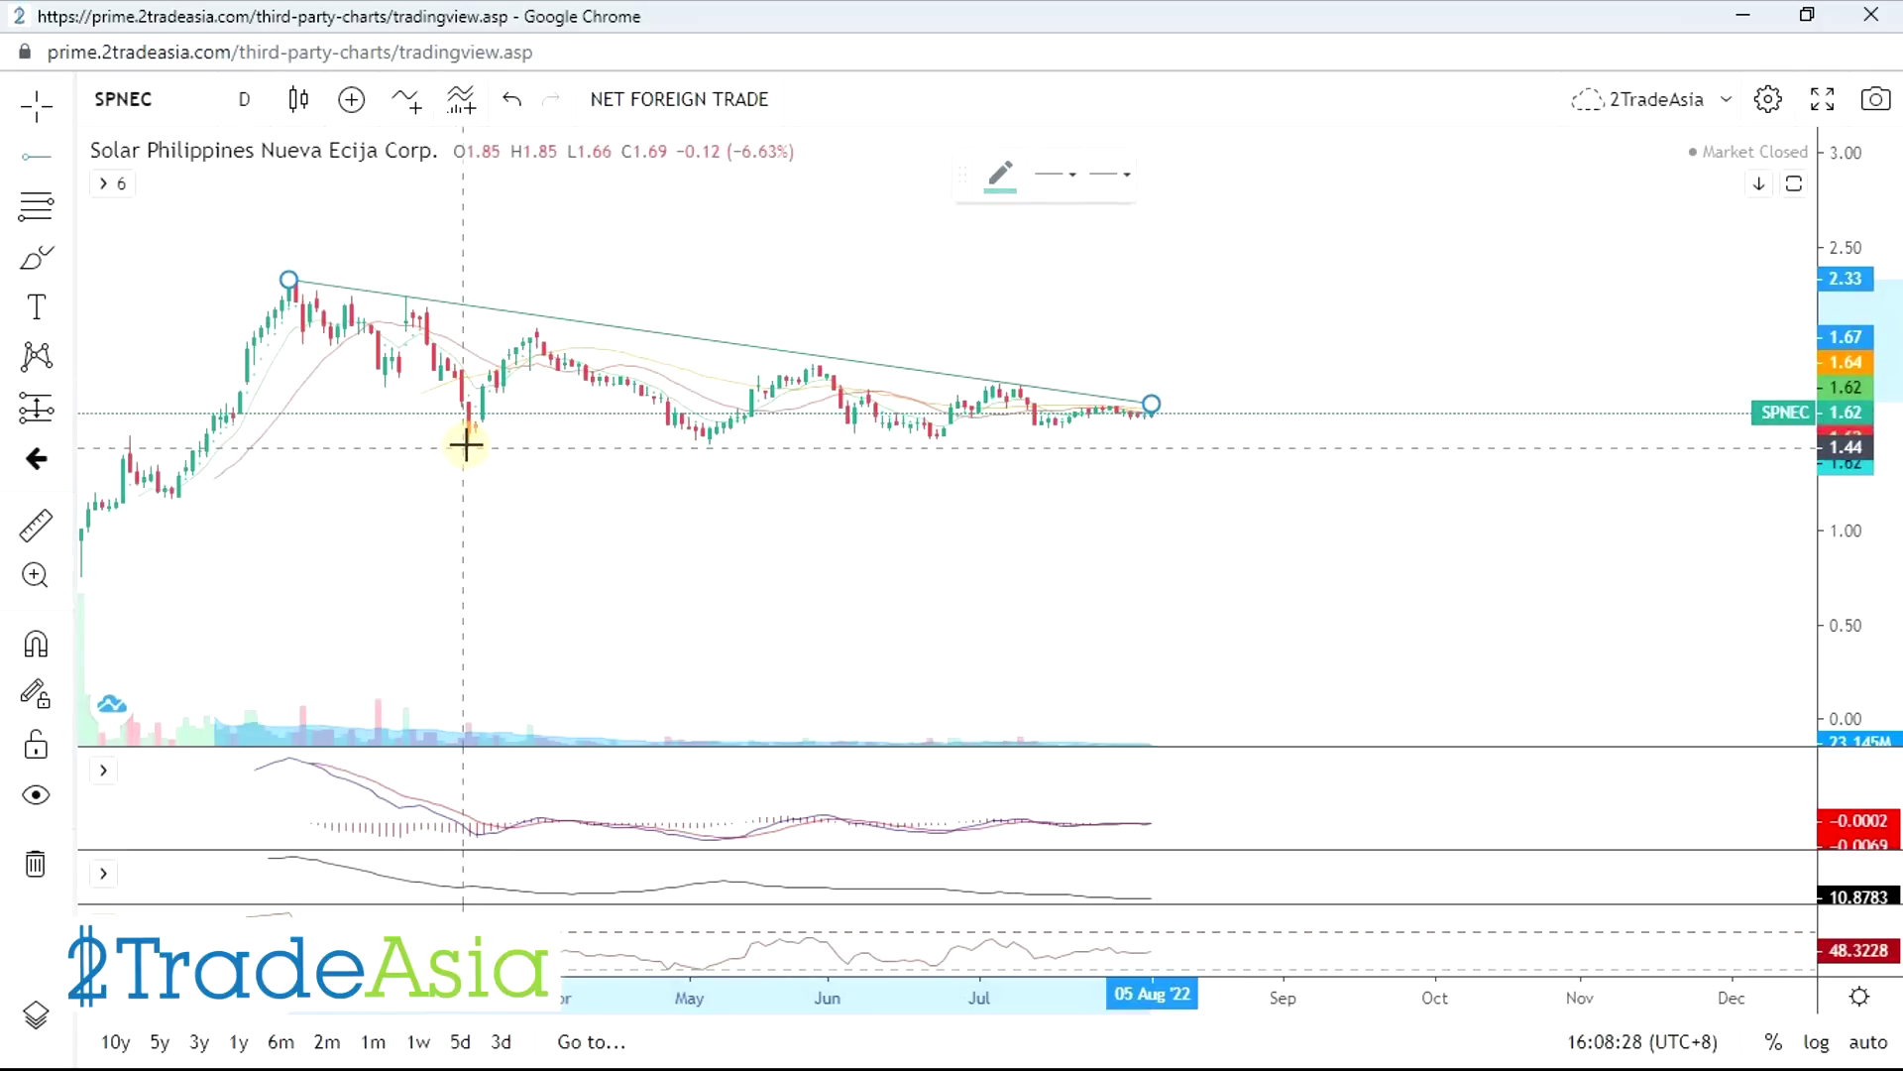
left_click(476, 450)
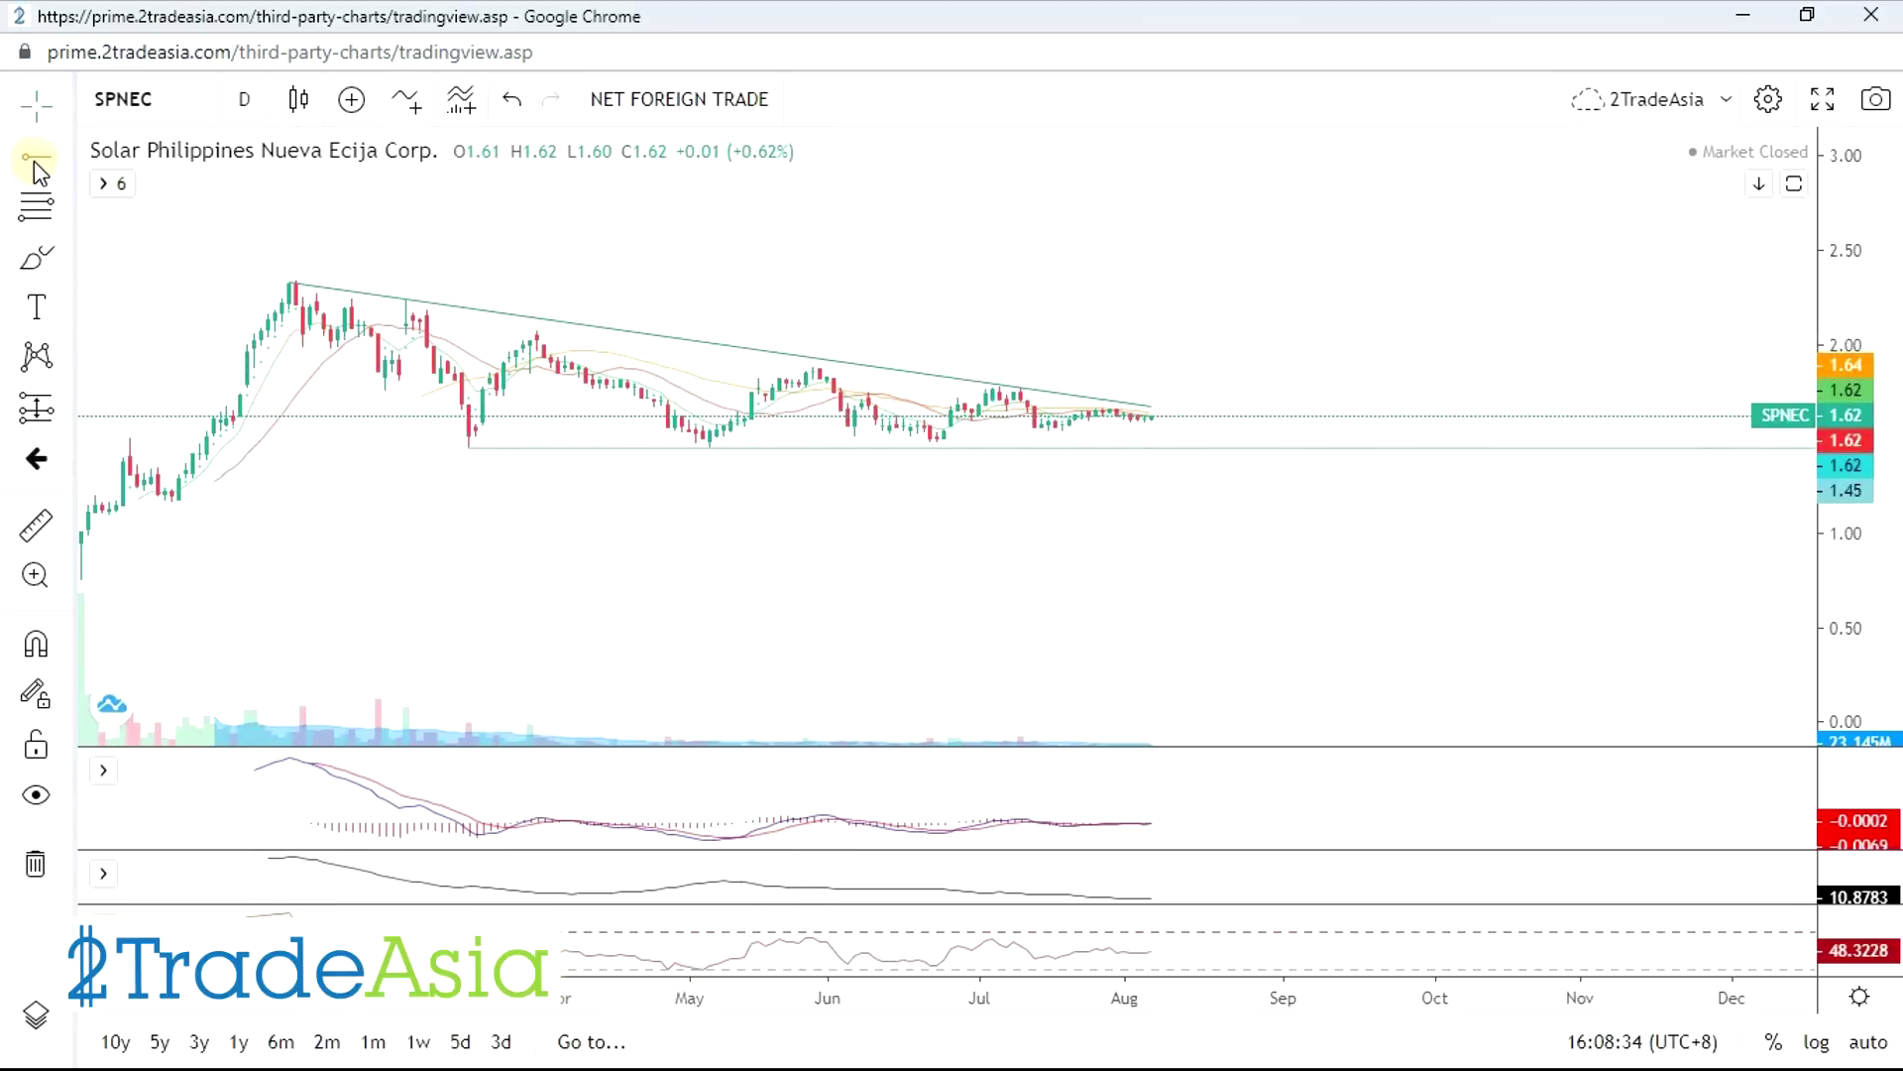
- Draw a slightly rising trend line under SPNEC's lows, from about 1.47 on 6 May 2022 to just past the latest candles
left_click(65, 156)
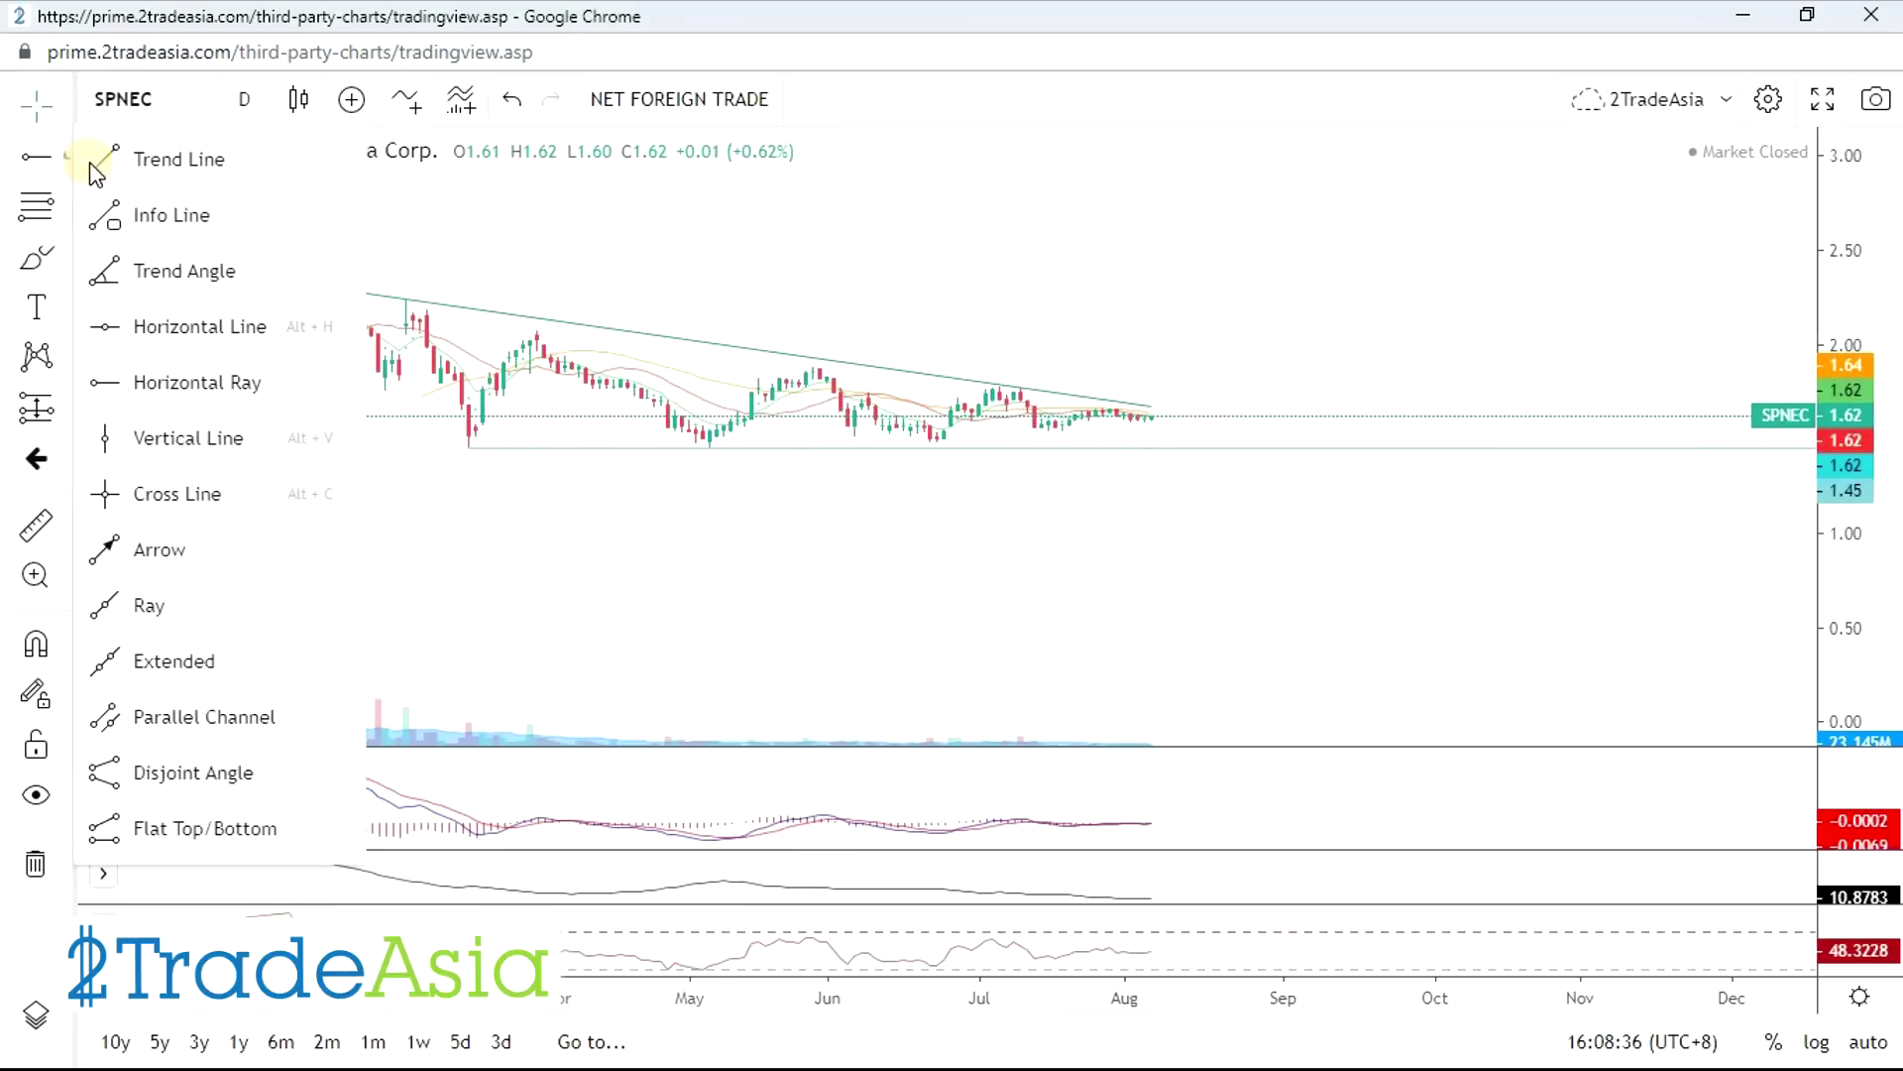
left_click(158, 156)
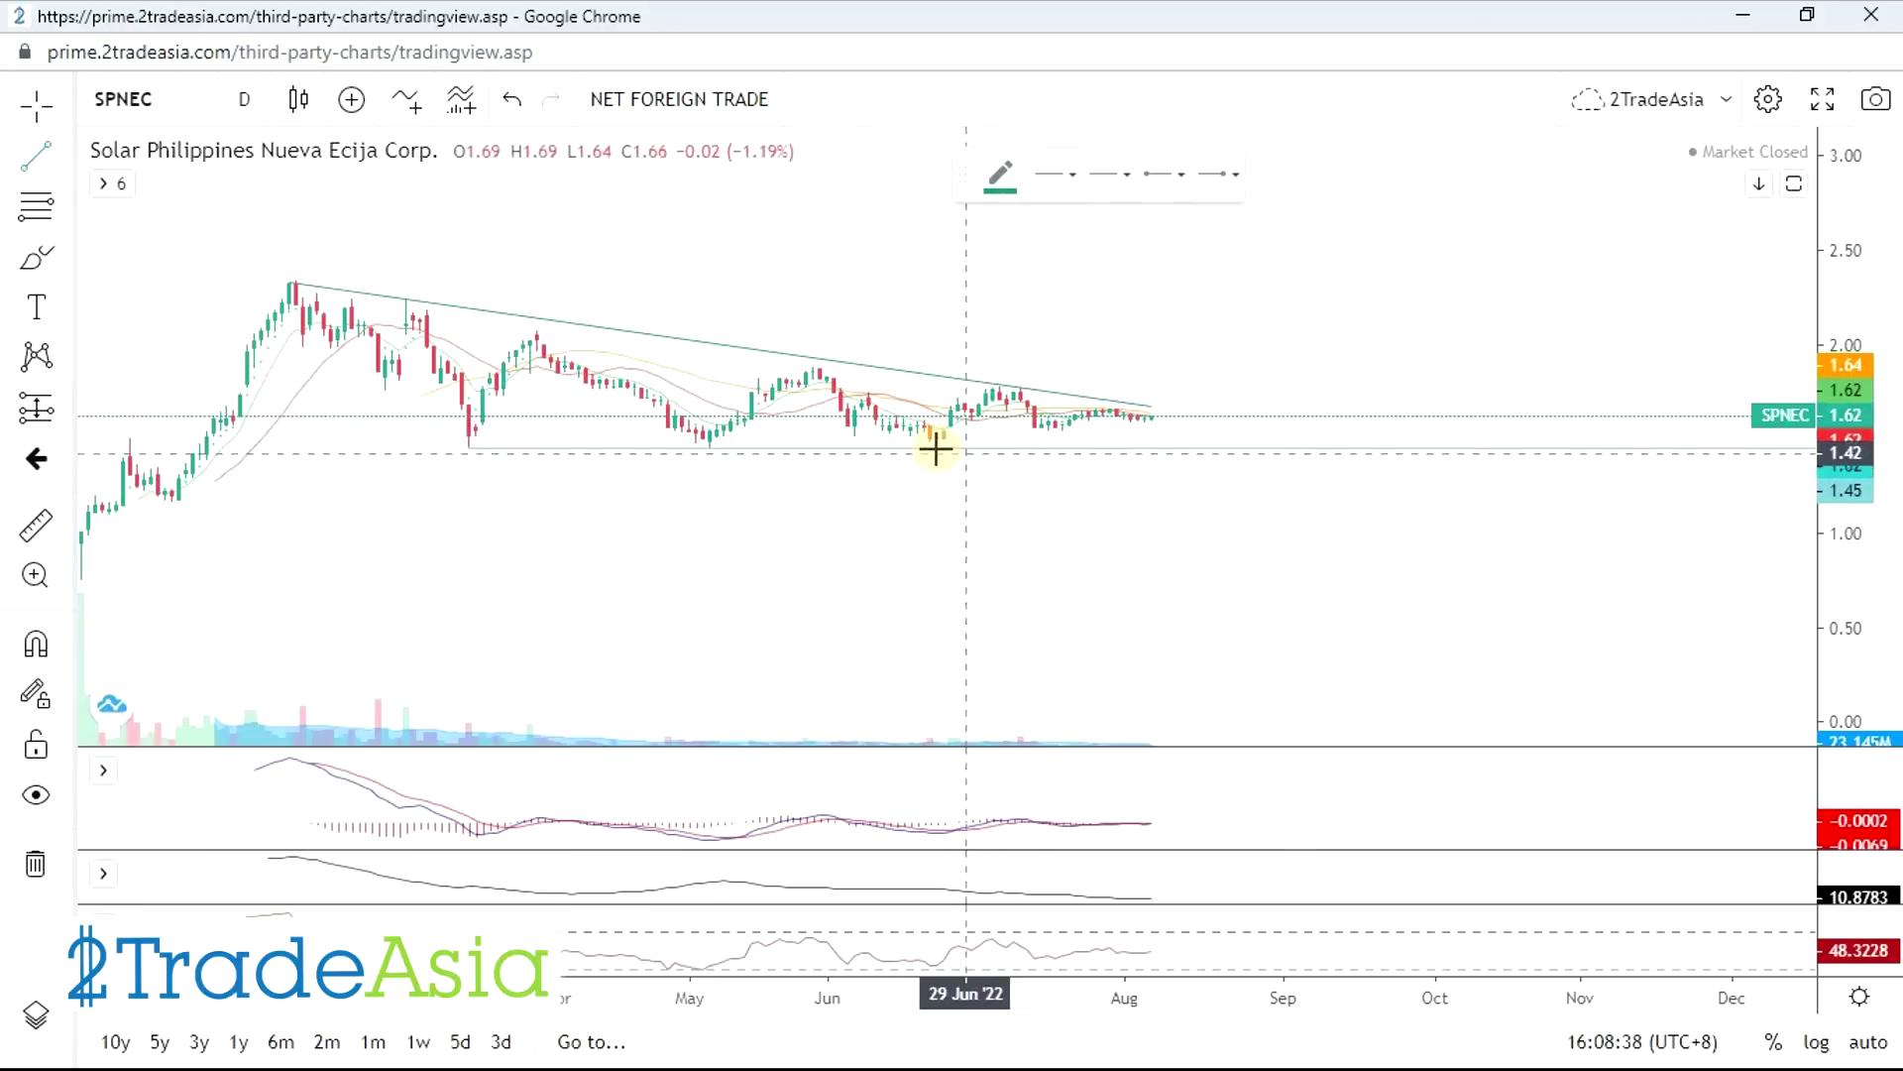
left_click(710, 446)
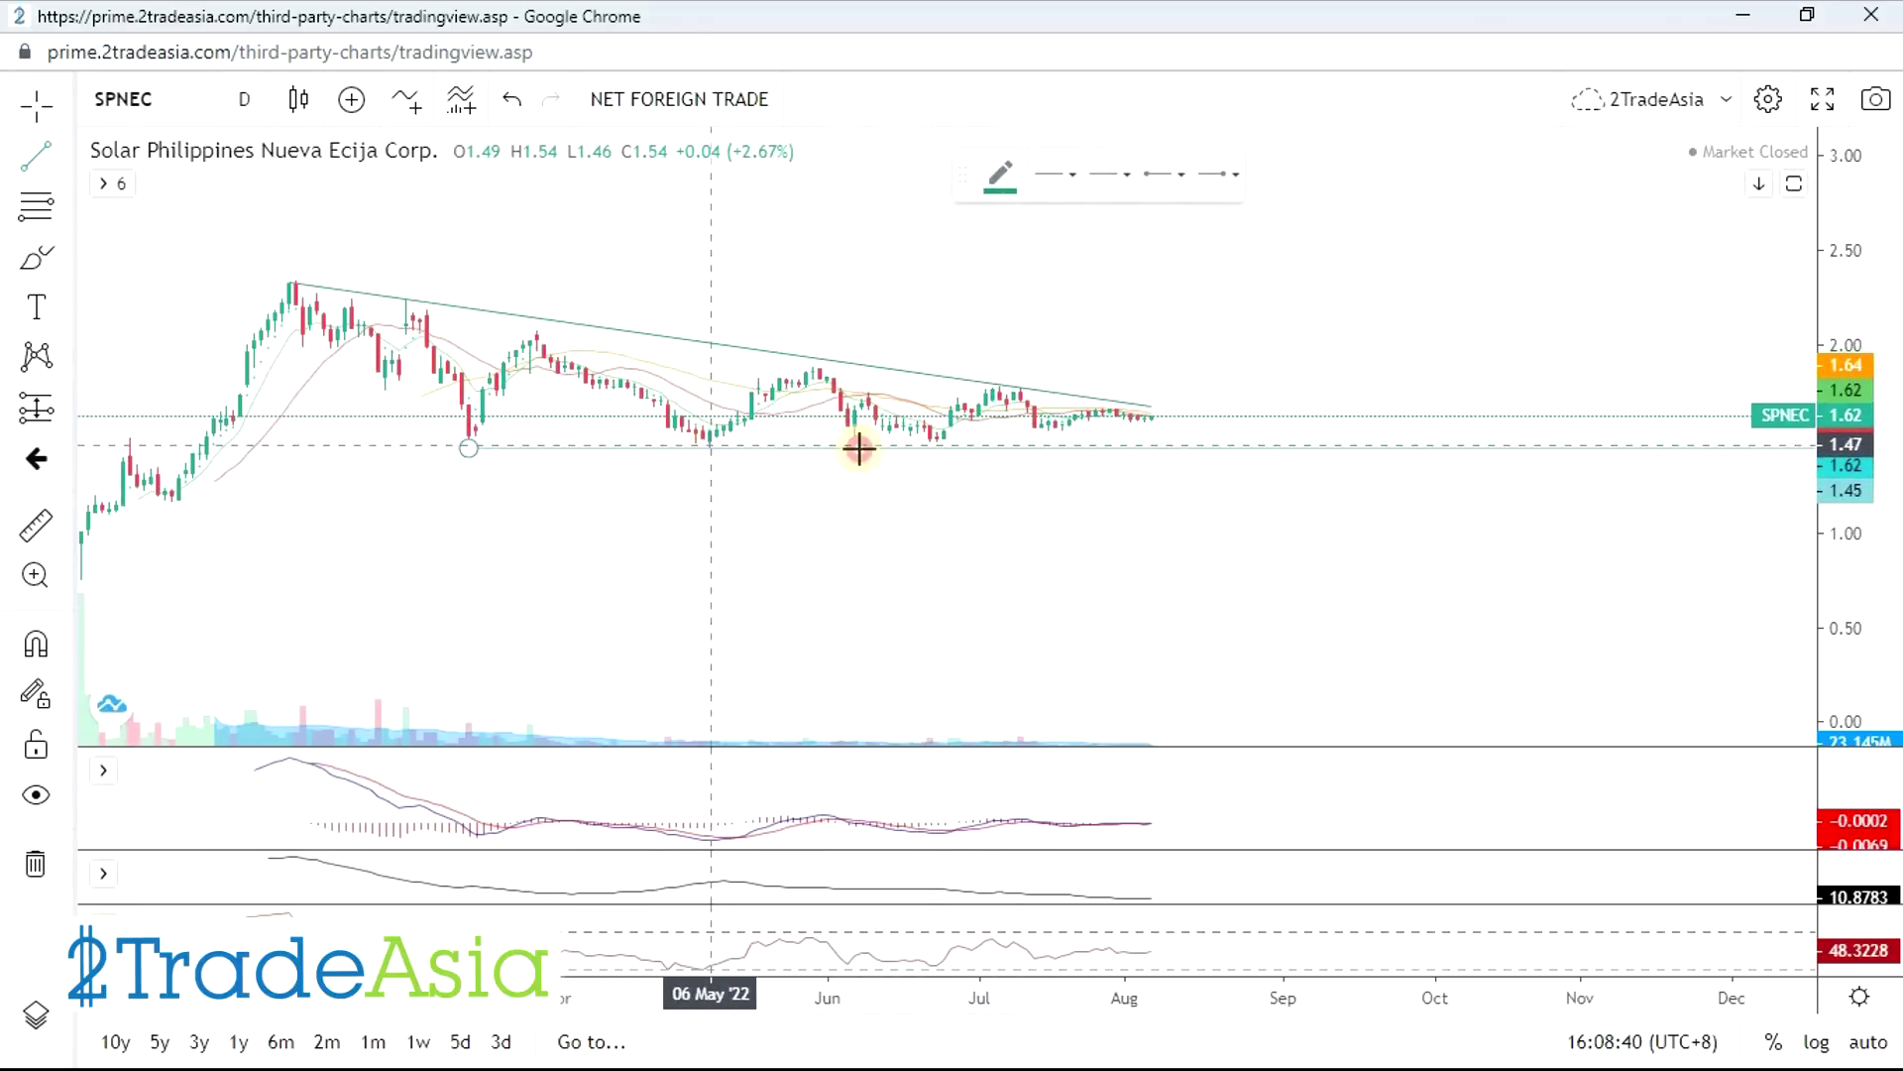
left_click(1211, 434)
- Draw a rising trend line along SPNEC's initial rally, from its starting low up to the peak at about 2.33
scroll(1730, 527, "down", 1)
left_click_drag(1822, 536, 199, 345)
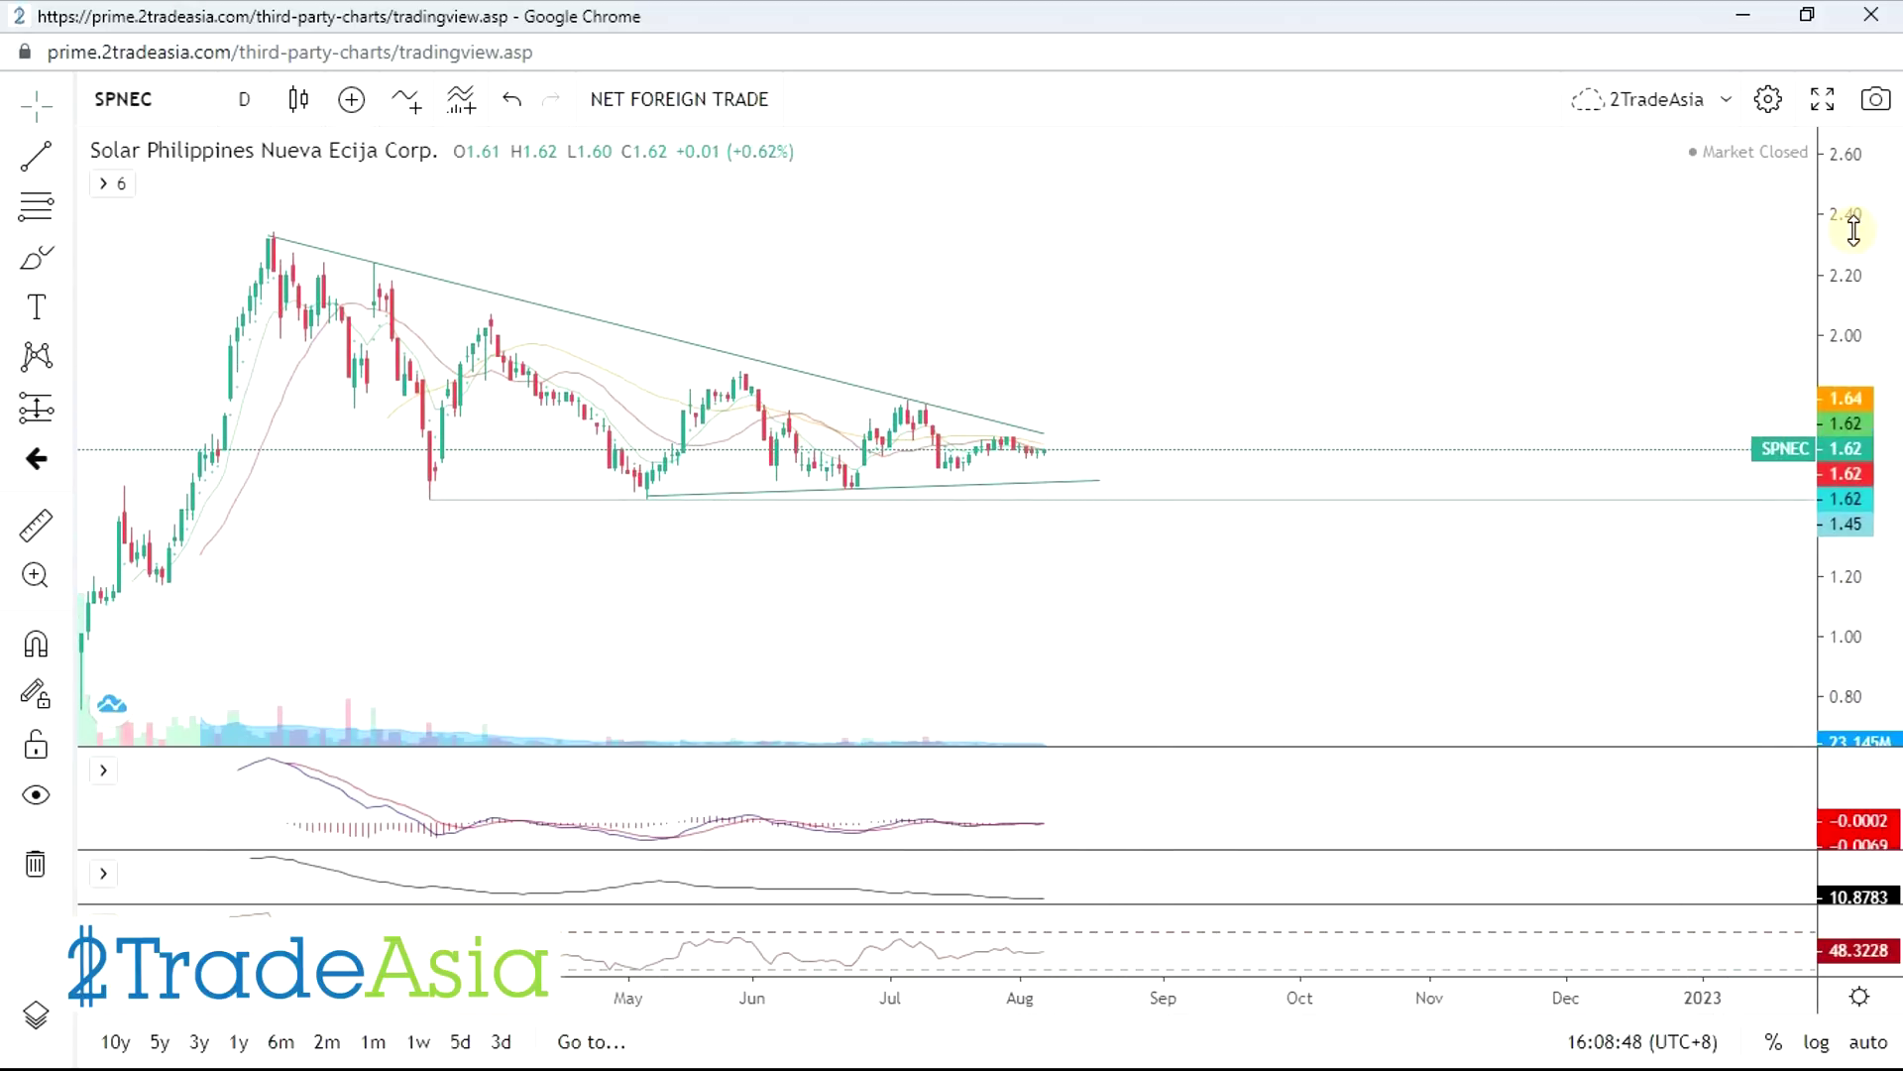
left_click_drag(1854, 230, 1699, 455)
left_click(39, 157)
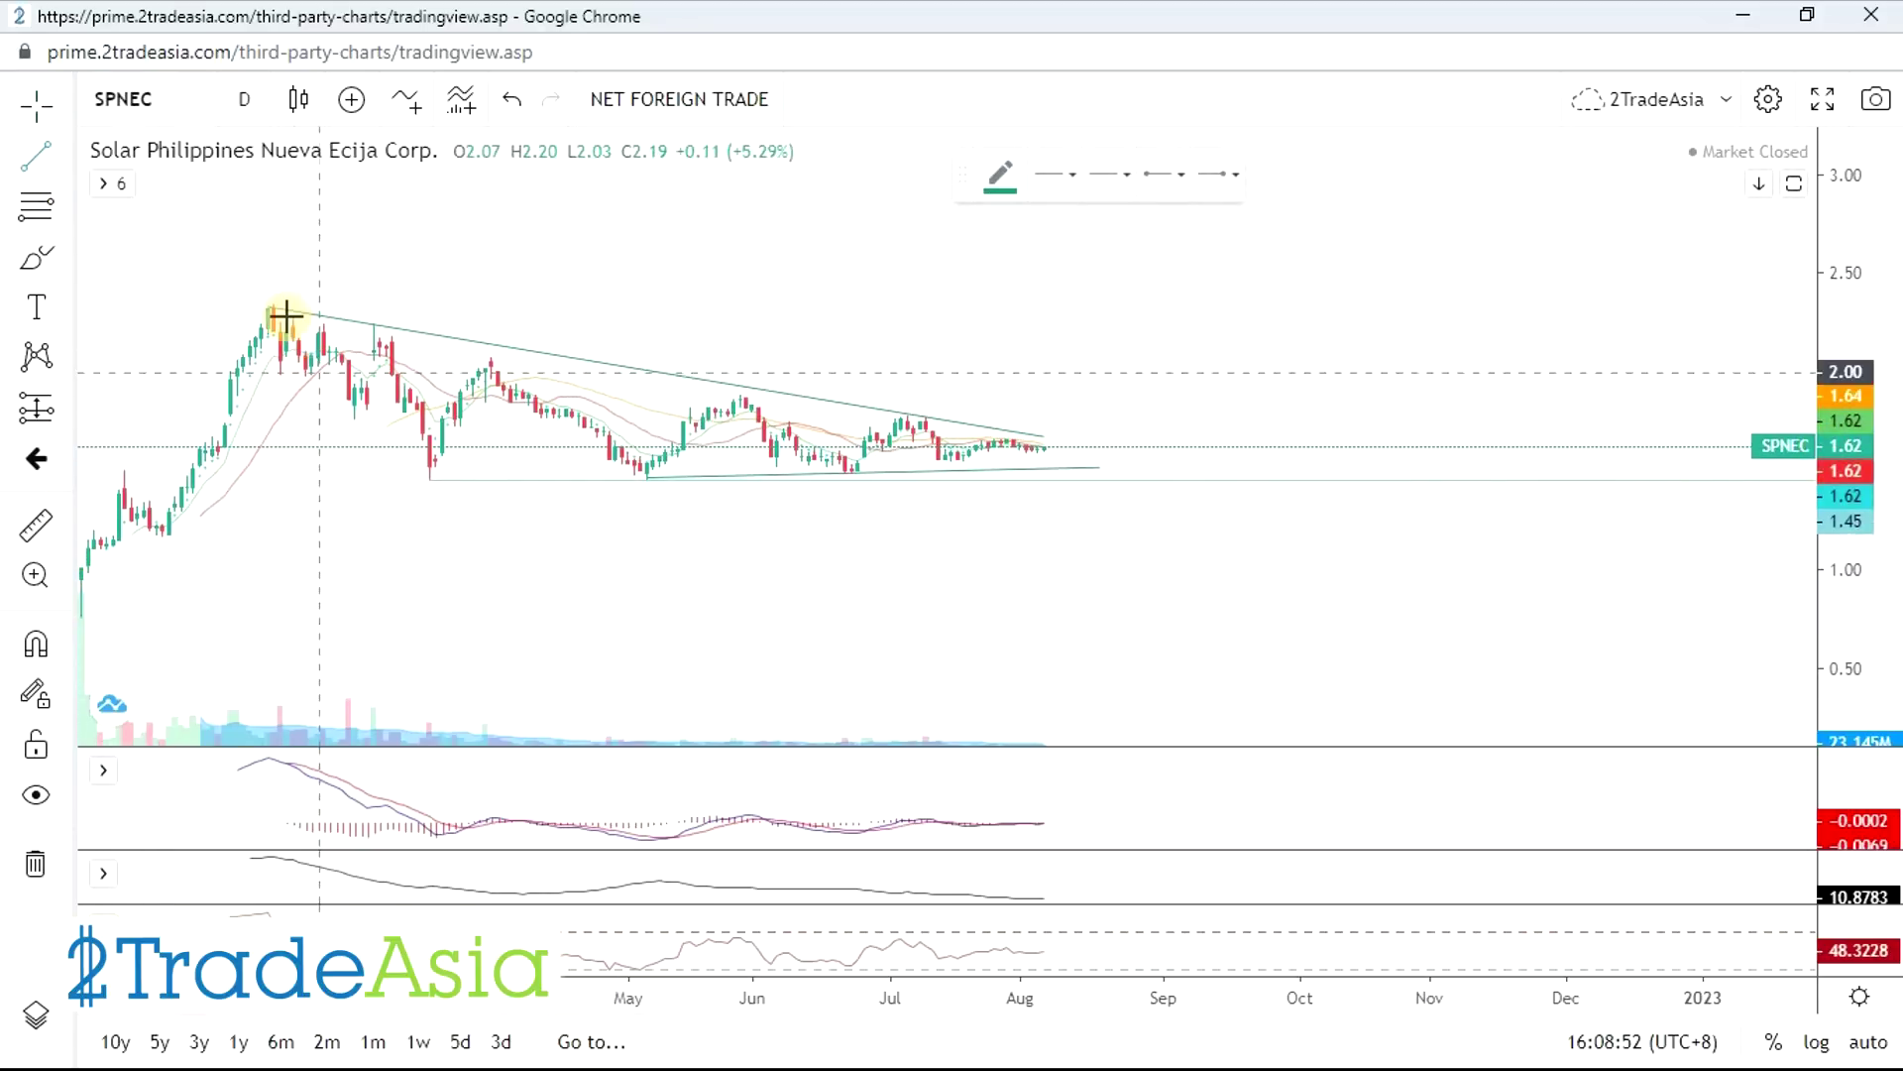
left_click(46, 155)
left_click(215, 569)
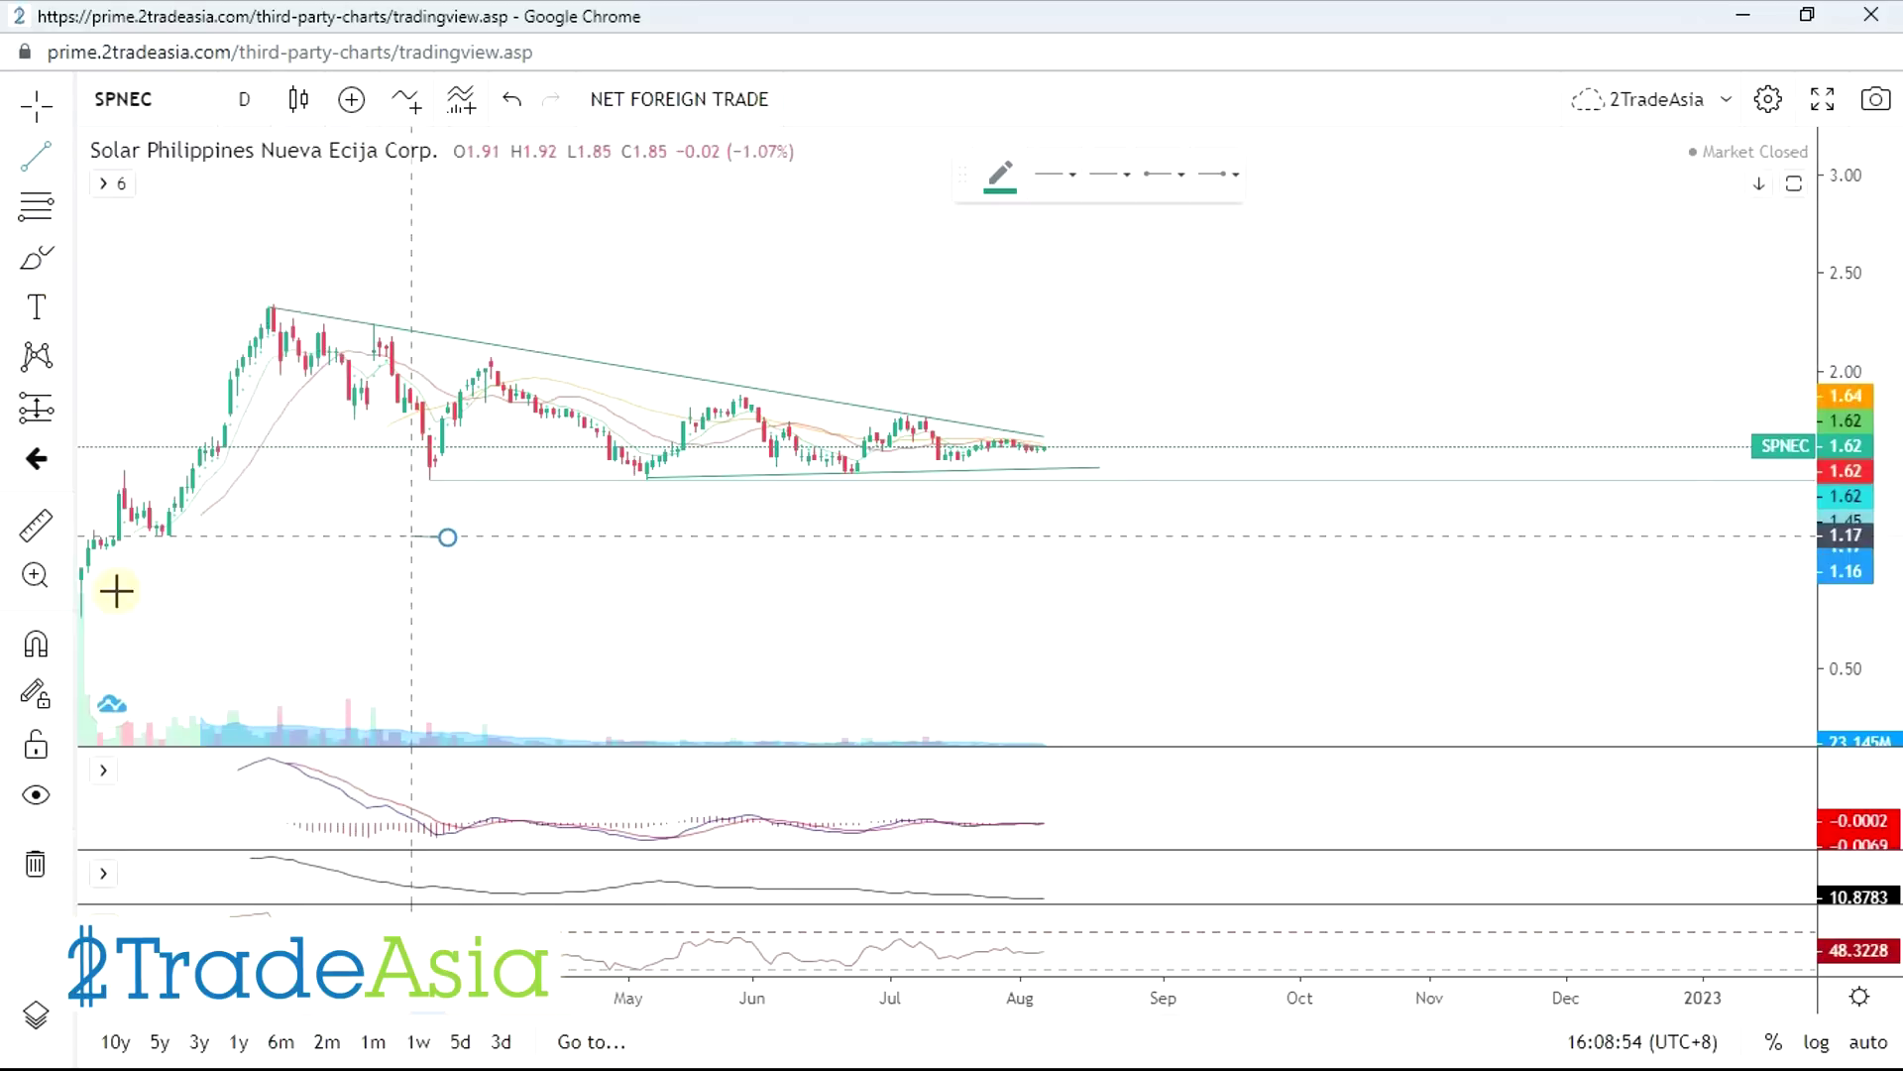
left_click(123, 614)
left_click_drag(448, 538, 267, 316)
- Move the rally line to the converging trend lines' end, projecting from about 1.59 up to about 3.11 on 20 September 2022
mouse_move(156, 575)
left_mouse_down()
mouse_move(1134, 451)
mouse_move(1100, 416)
mouse_move(1128, 398)
left_mouse_up()
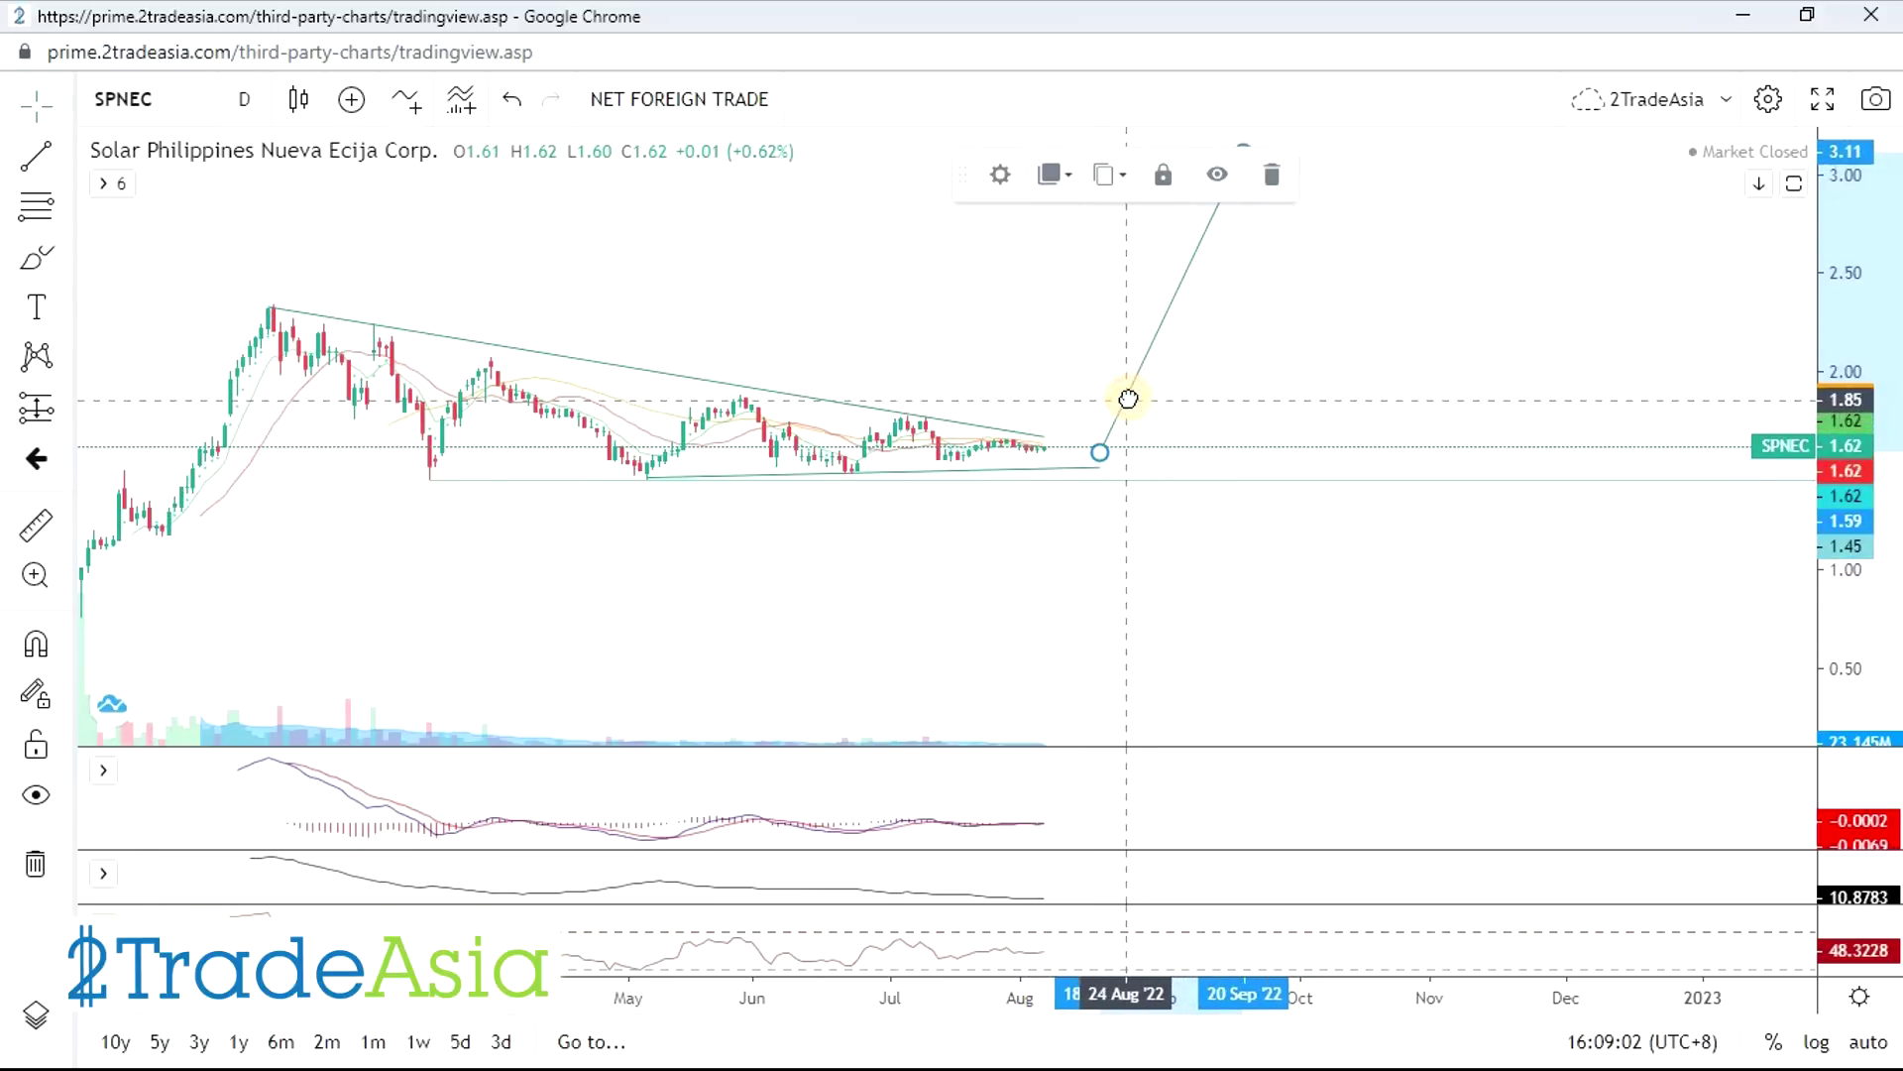
left_click(1484, 285)
left_click_drag(1483, 284, 1500, 429)
scroll(1500, 430, "down", 3)
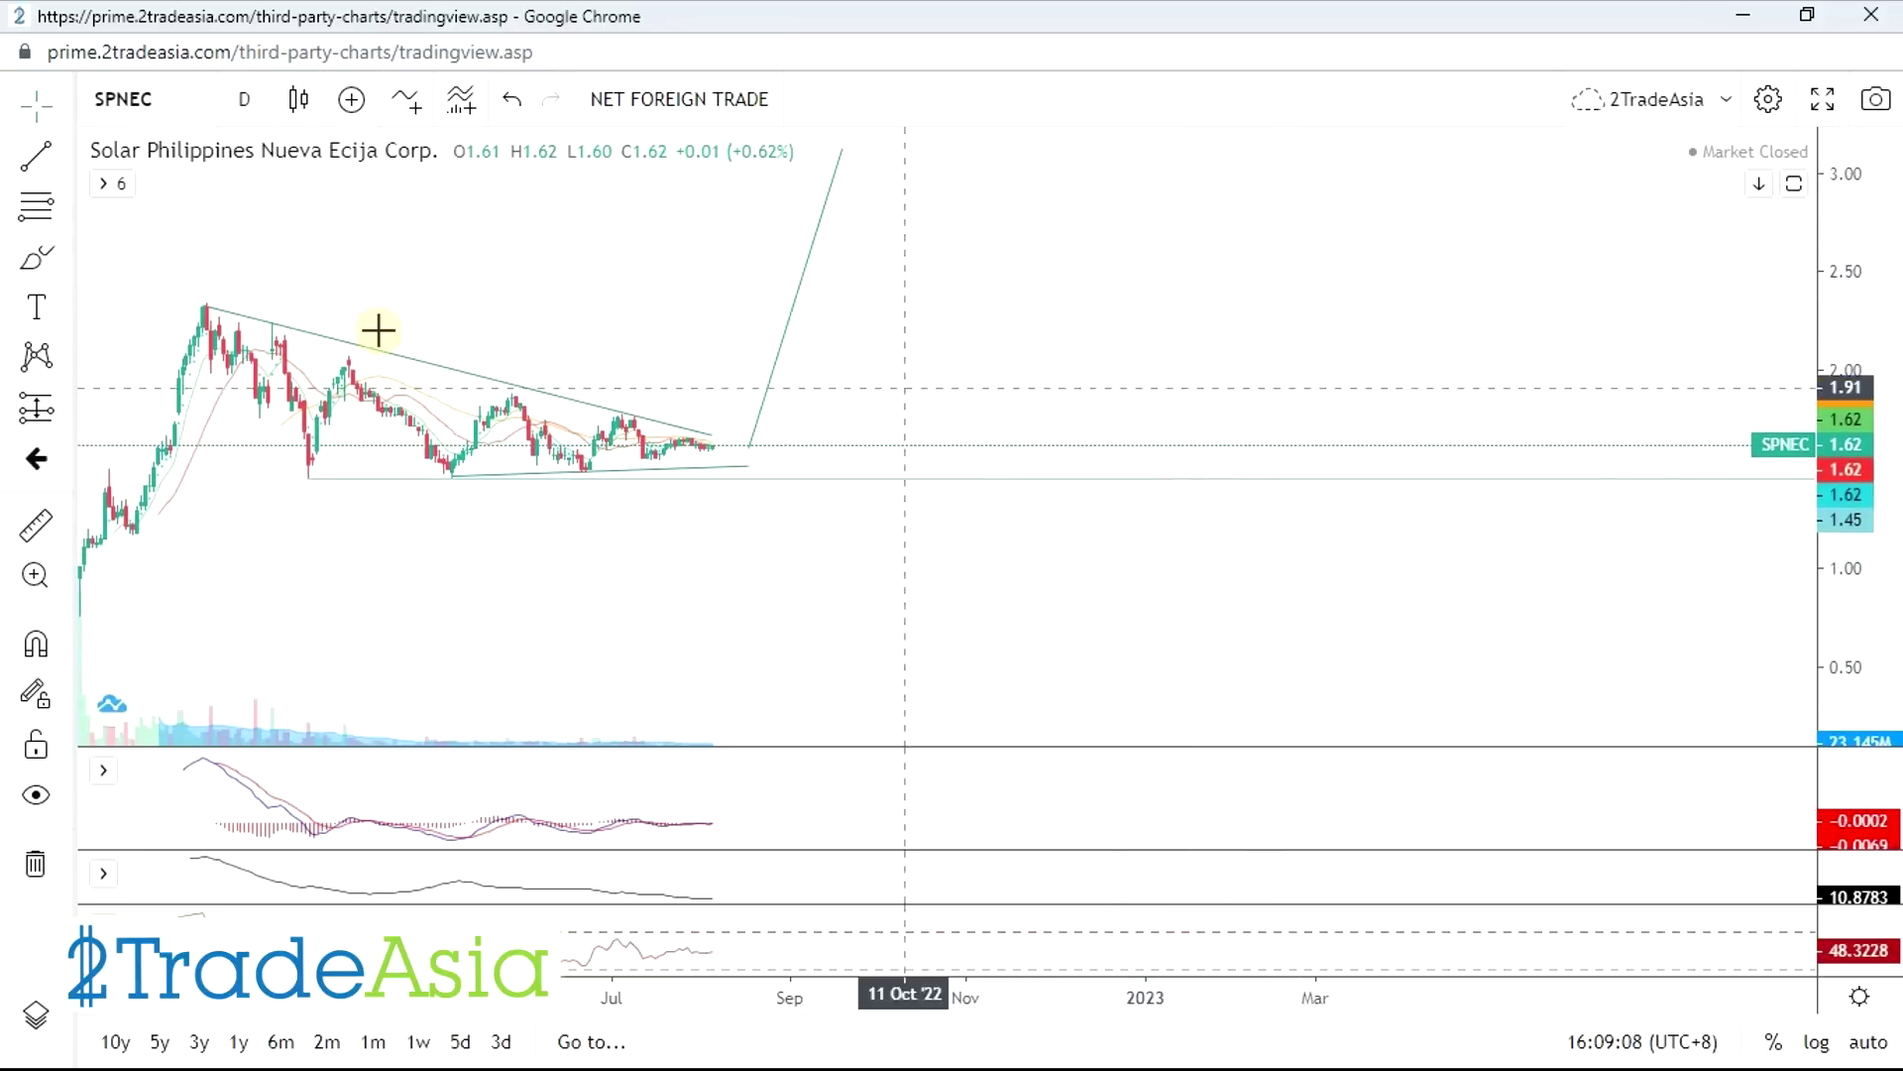
- Place horizontal rays as resistance at about 2.02 and at SPNEC's peak, about 2.34
left_click(62, 156)
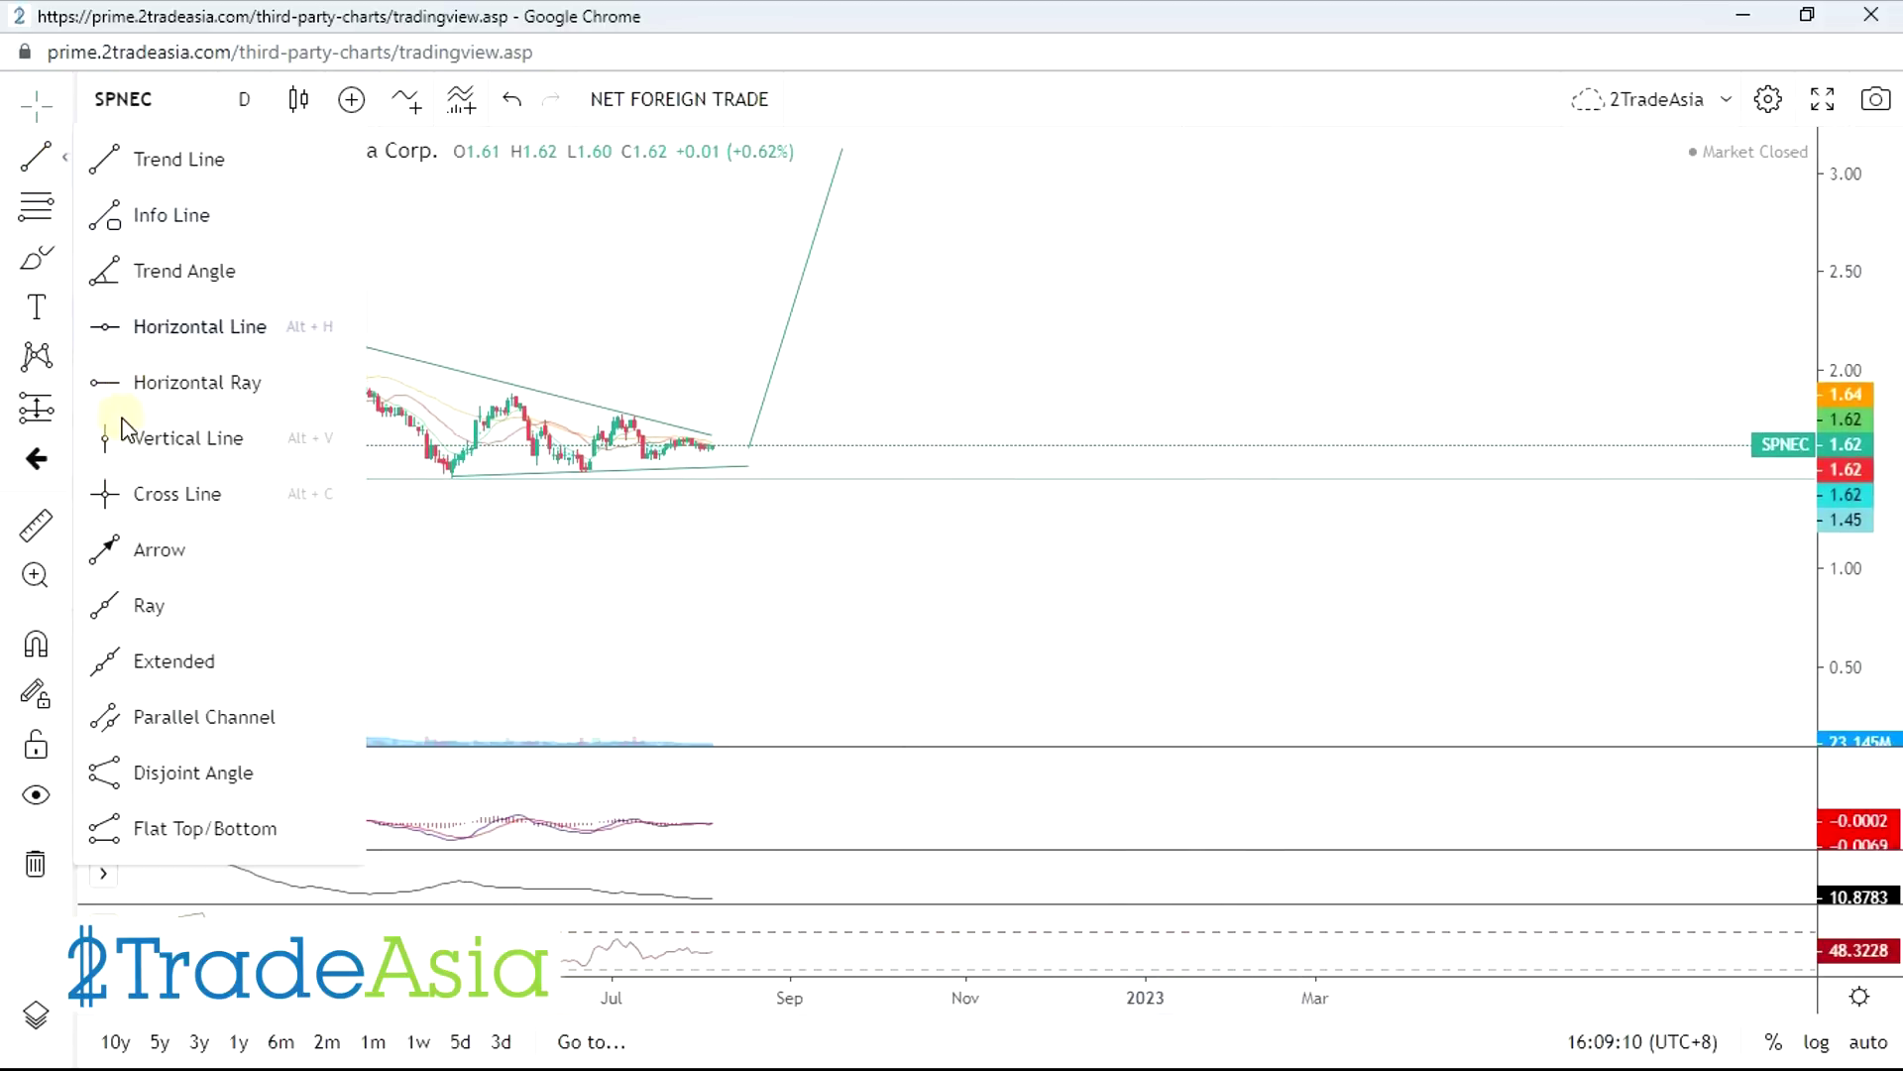
left_click(109, 380)
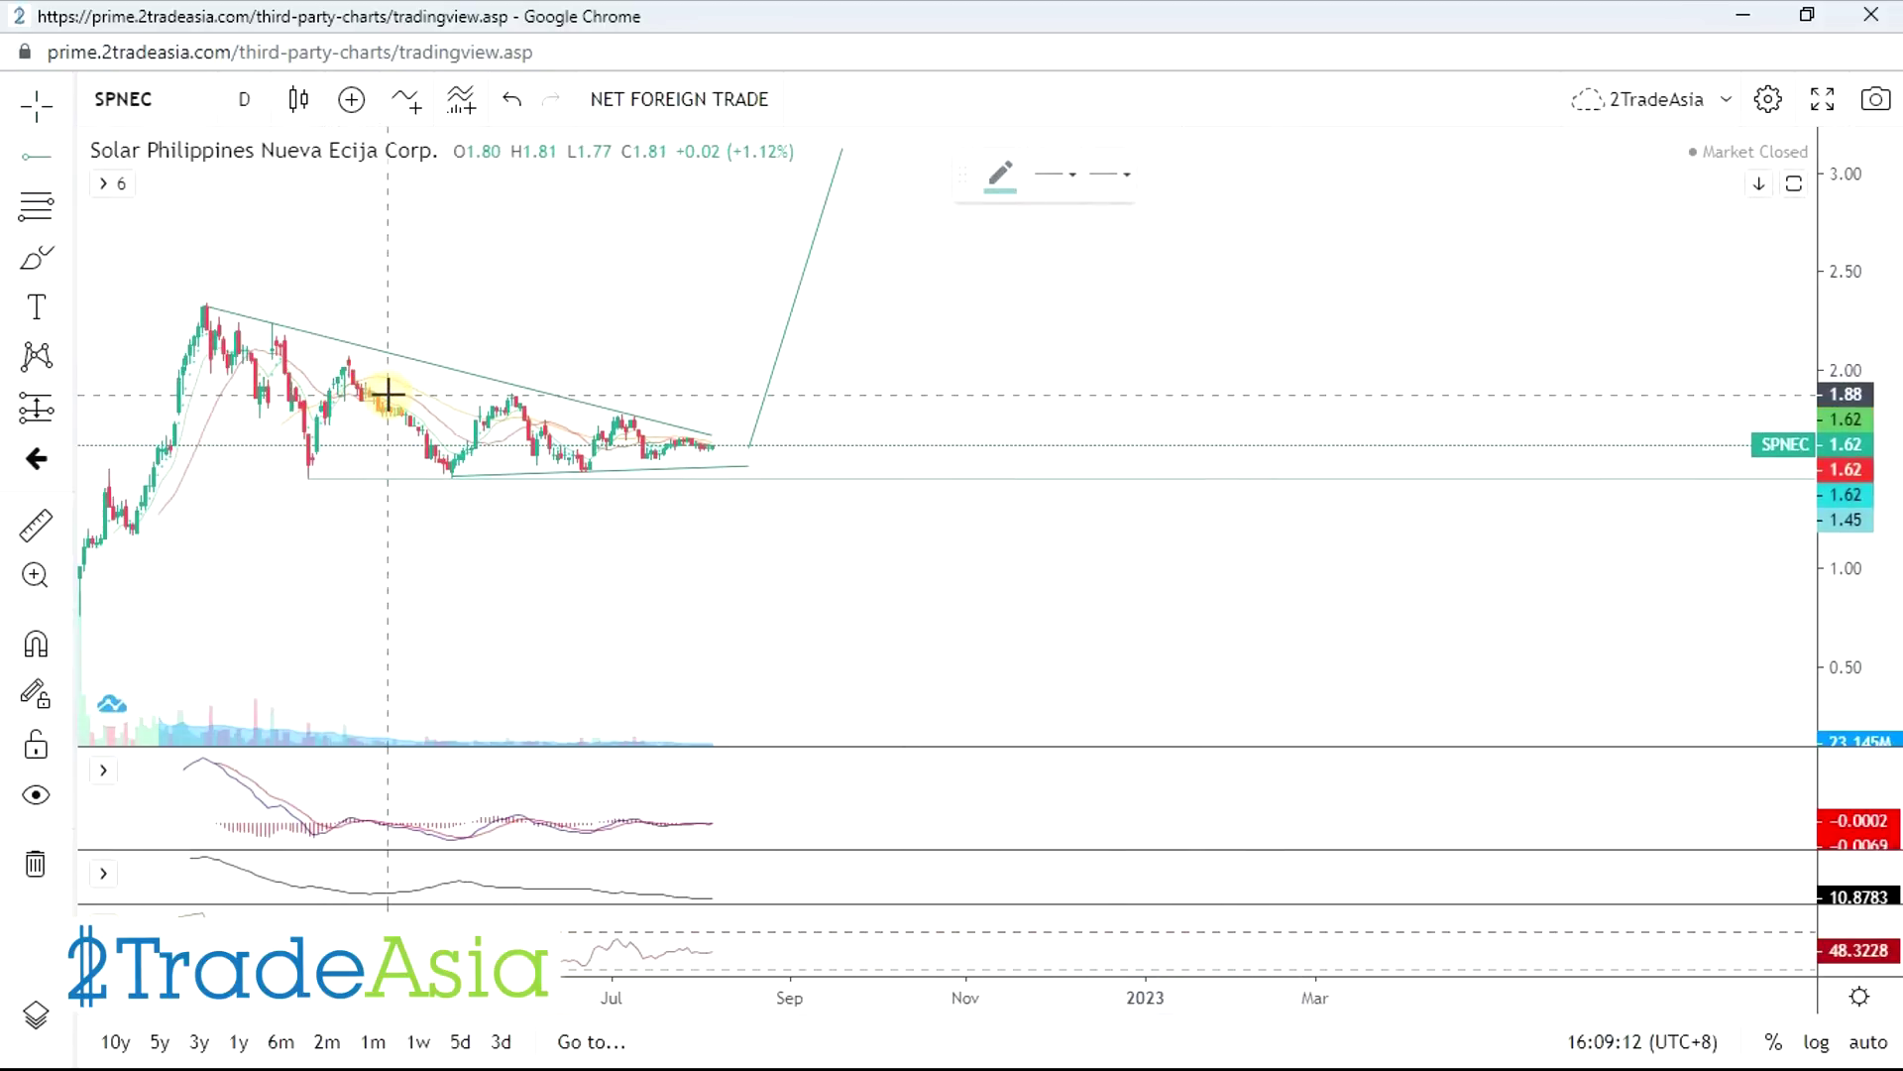
left_click(337, 367)
left_click(36, 152)
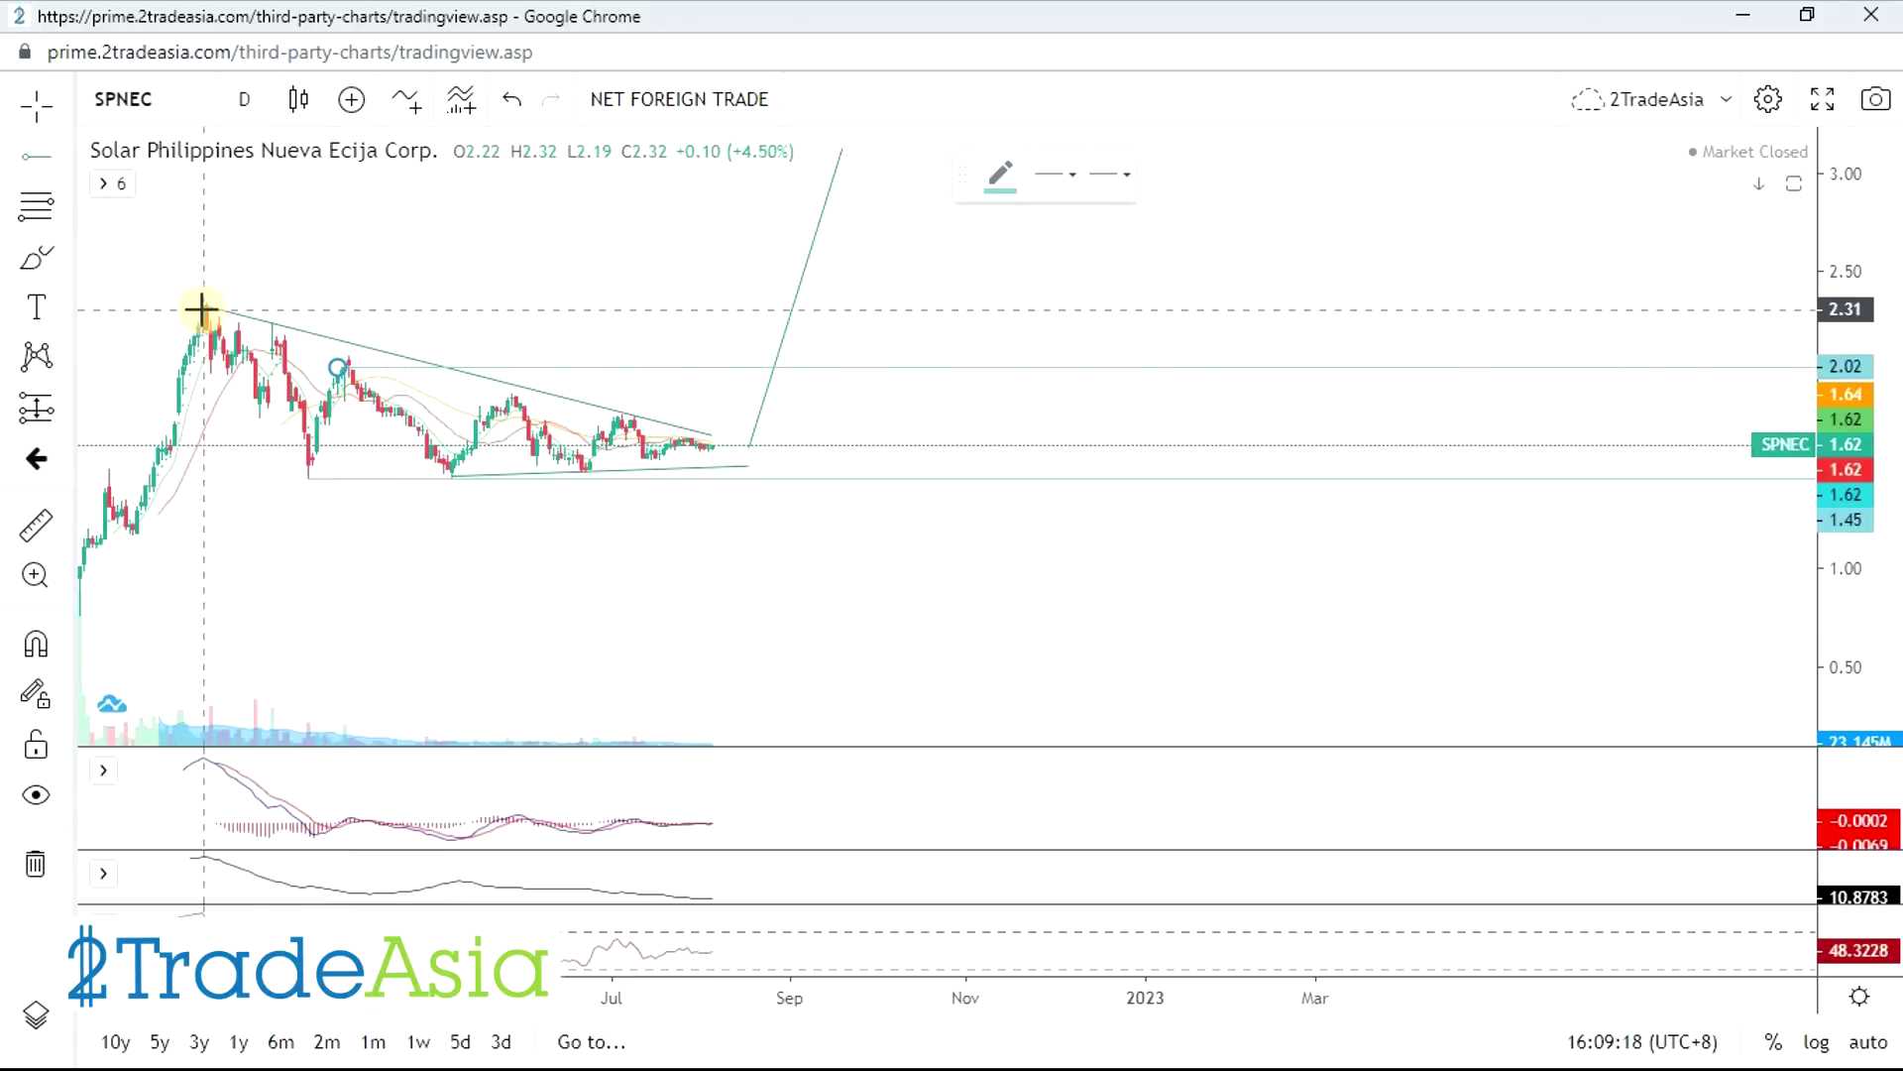
left_click(183, 302)
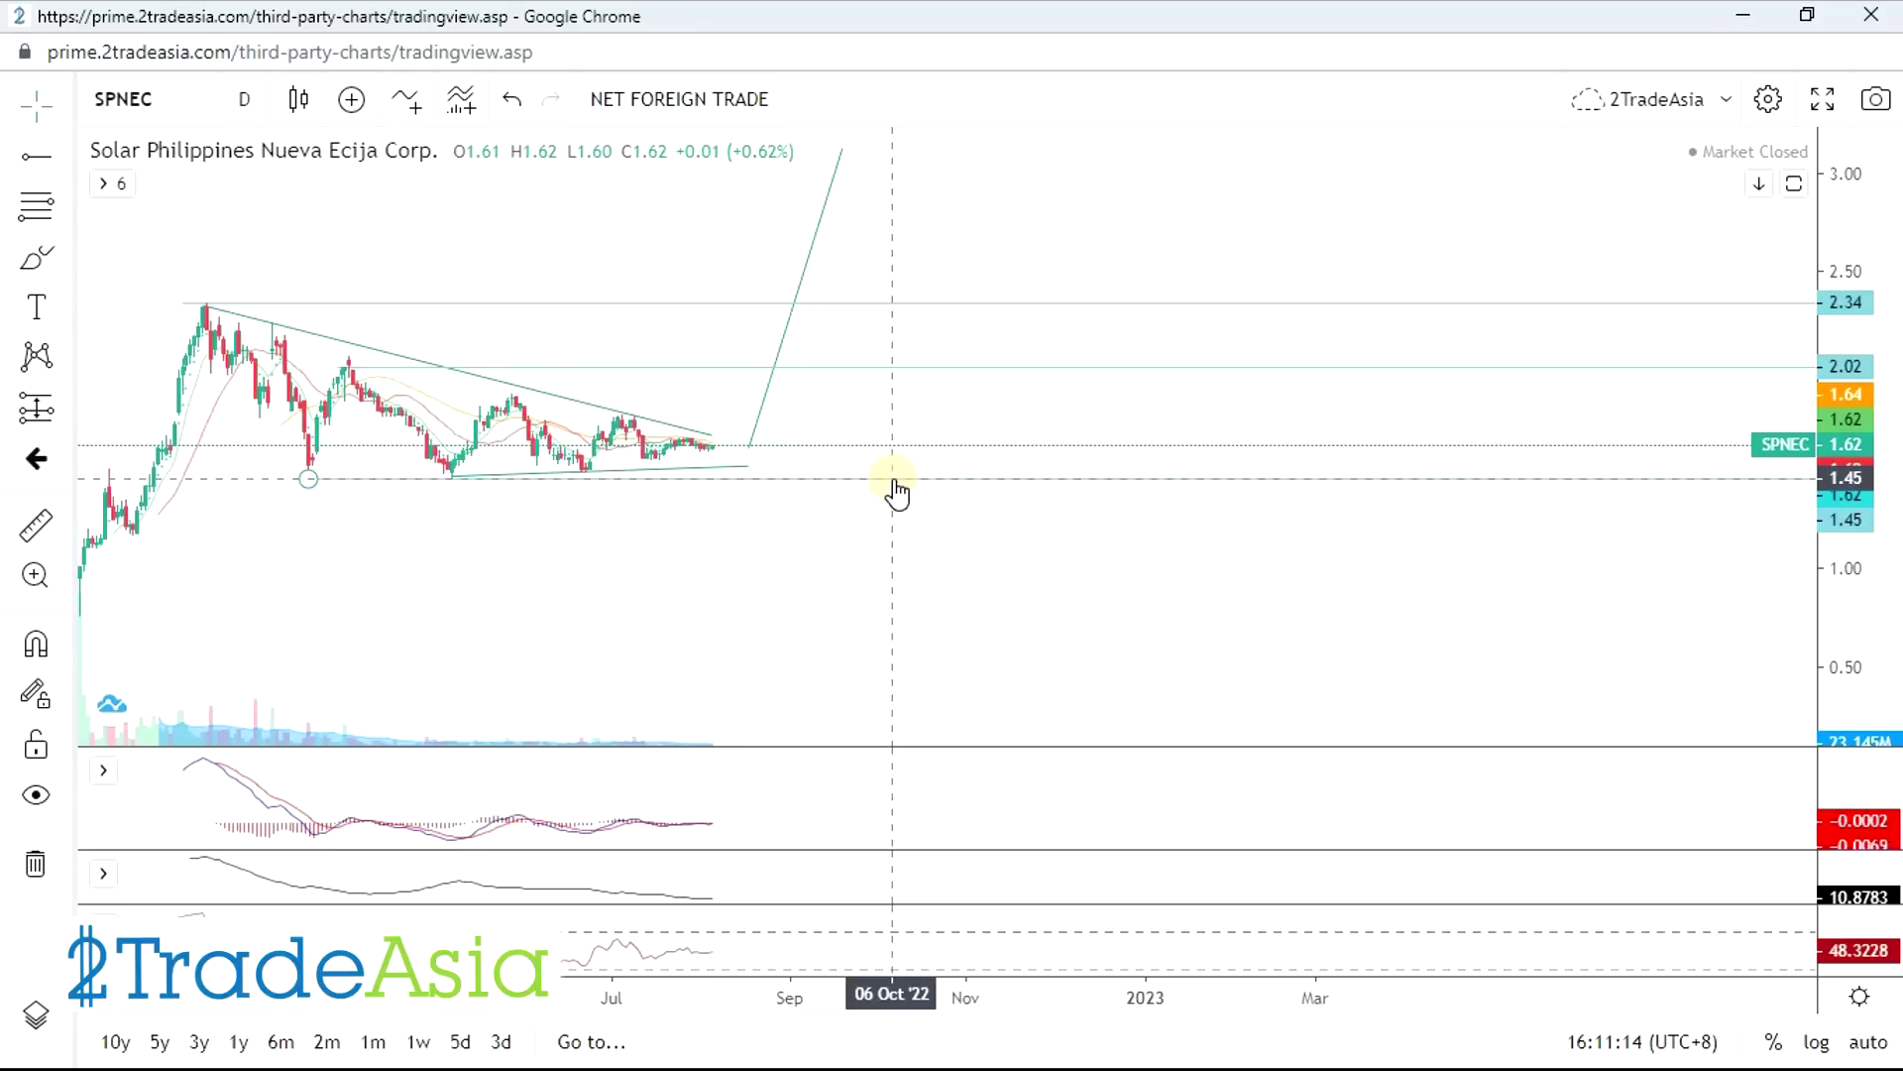
- Switch to the entry and exit computation spreadsheet and review SPNEC's fundamentals and ratings across cells CZ3 to EF3
key("alt+Tab")
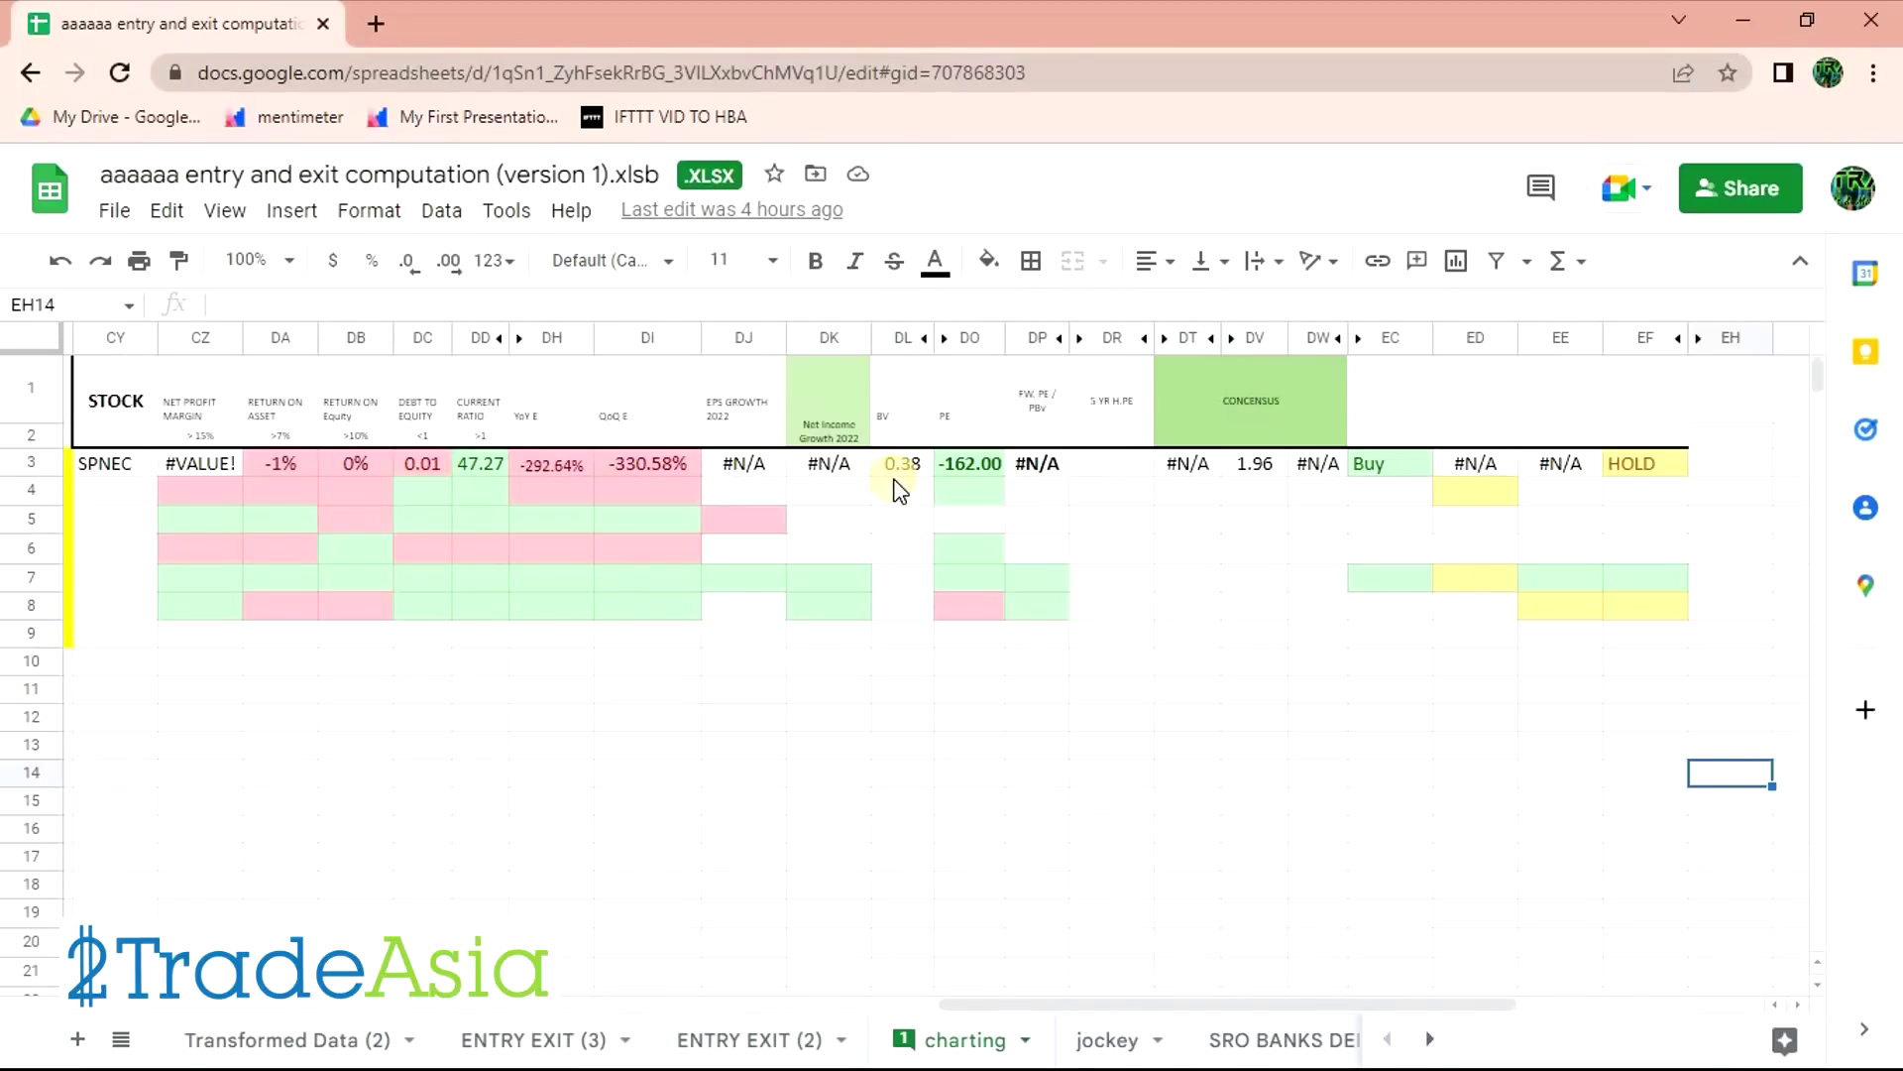
left_click(1507, 484)
left_click_drag(1645, 463, 199, 470)
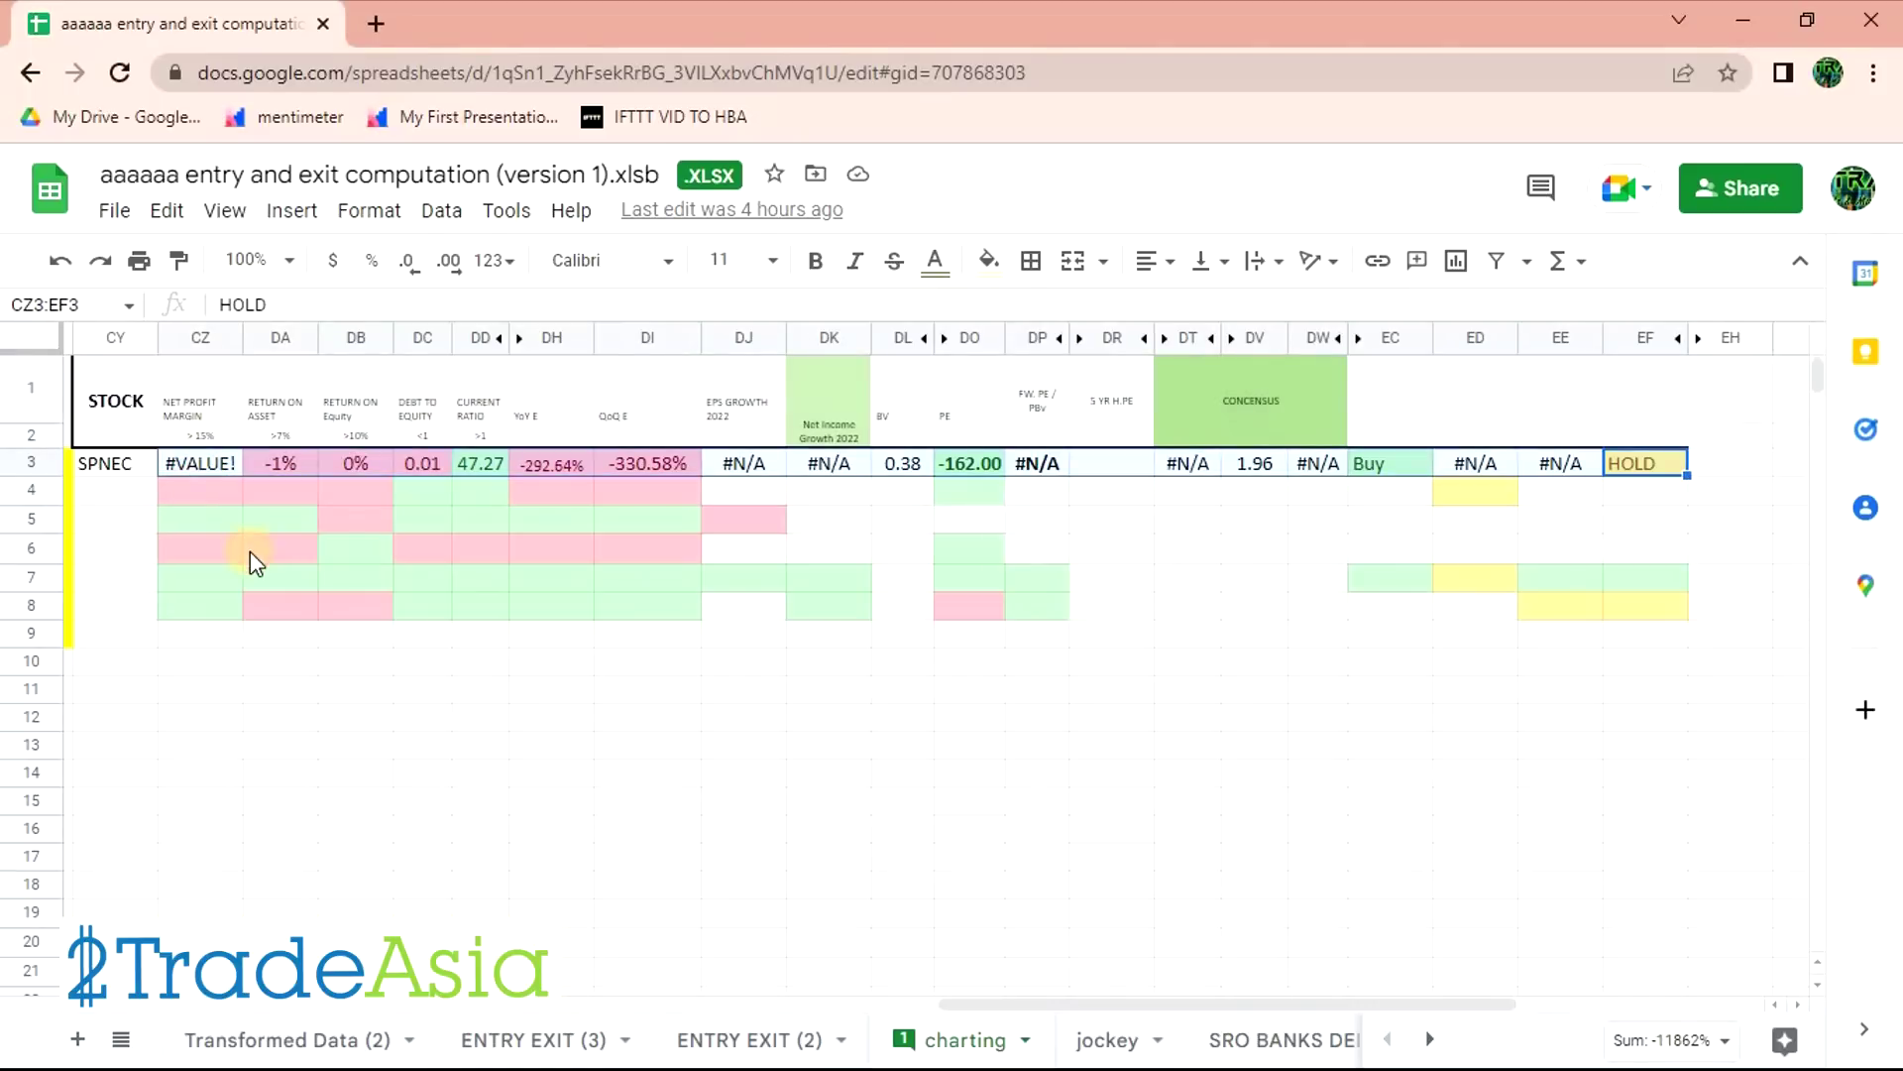
left_click(323, 687)
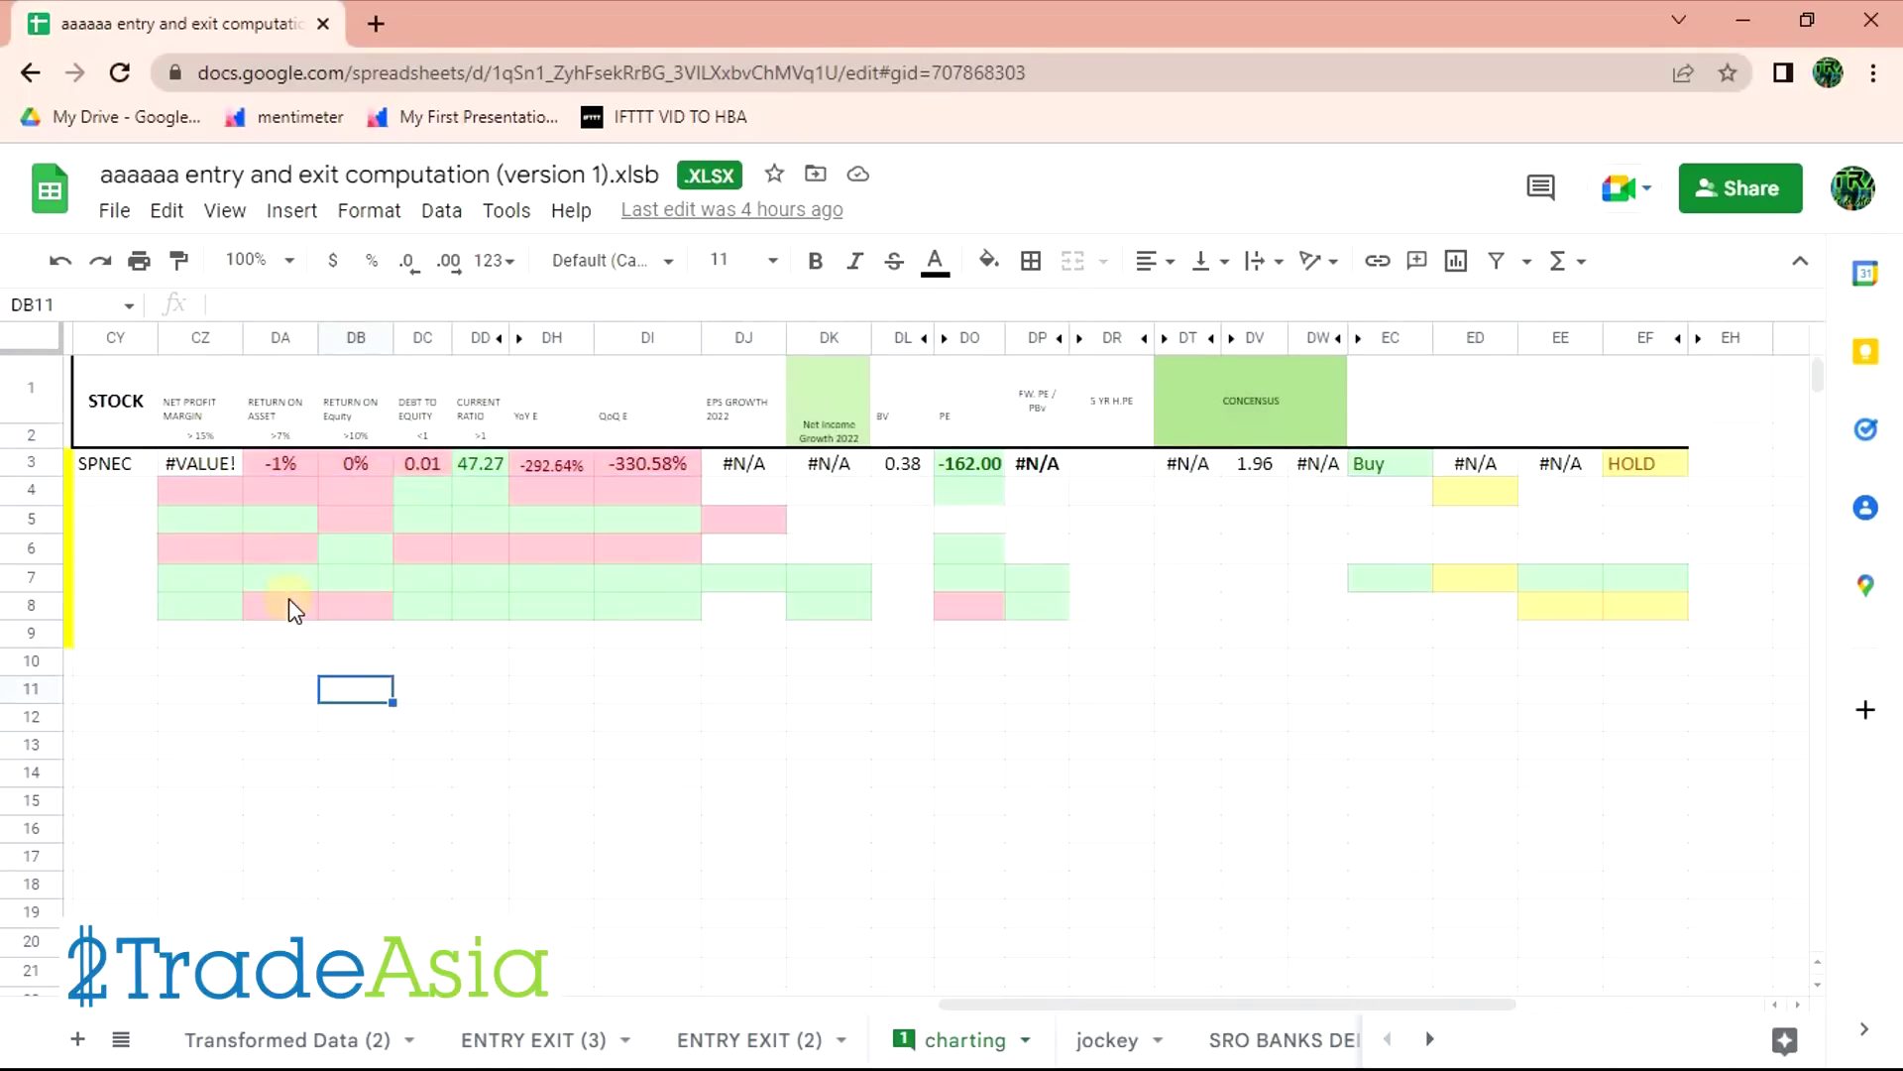
left_click_drag(192, 464, 1634, 466)
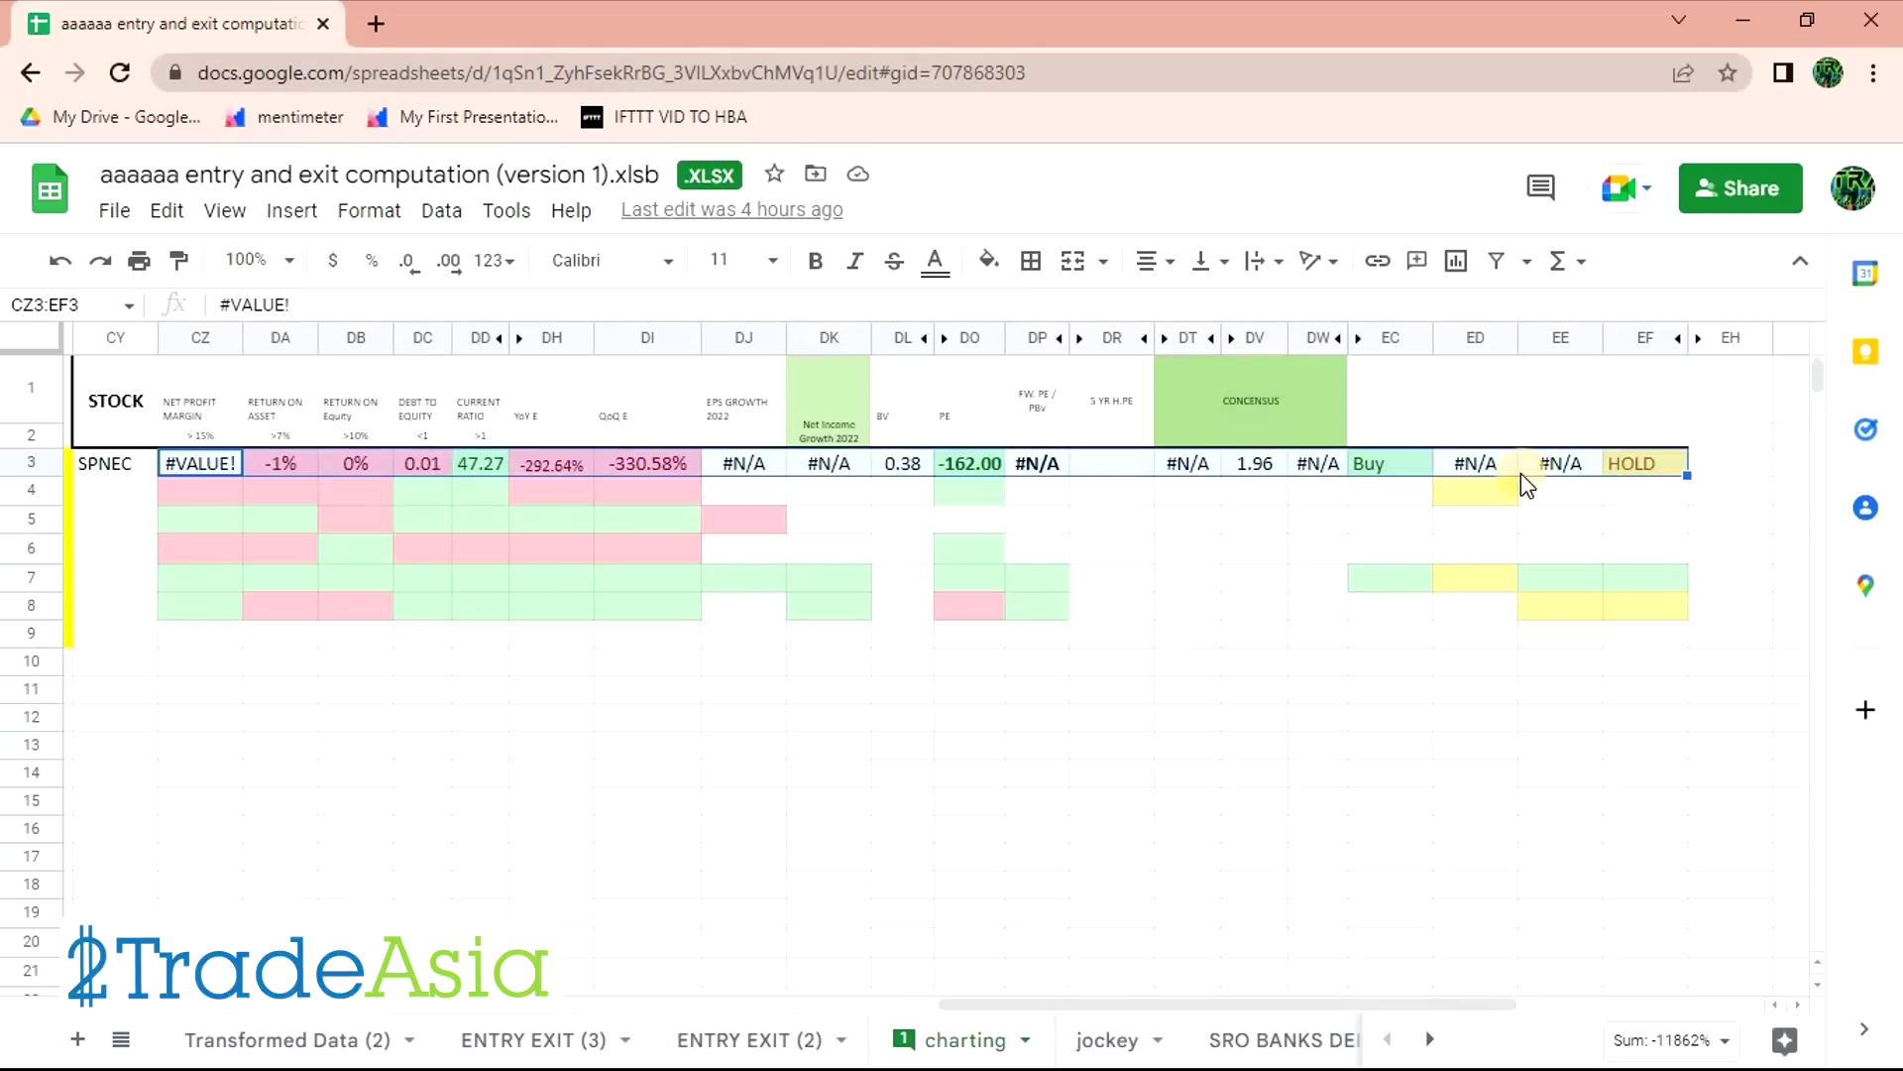
left_click(835, 774)
- Check SPNEC's broker ratings in EF3 and EC3 and its consensus figure in DV3, and highlight the whole row from CY3 to EF3
left_click(1634, 468)
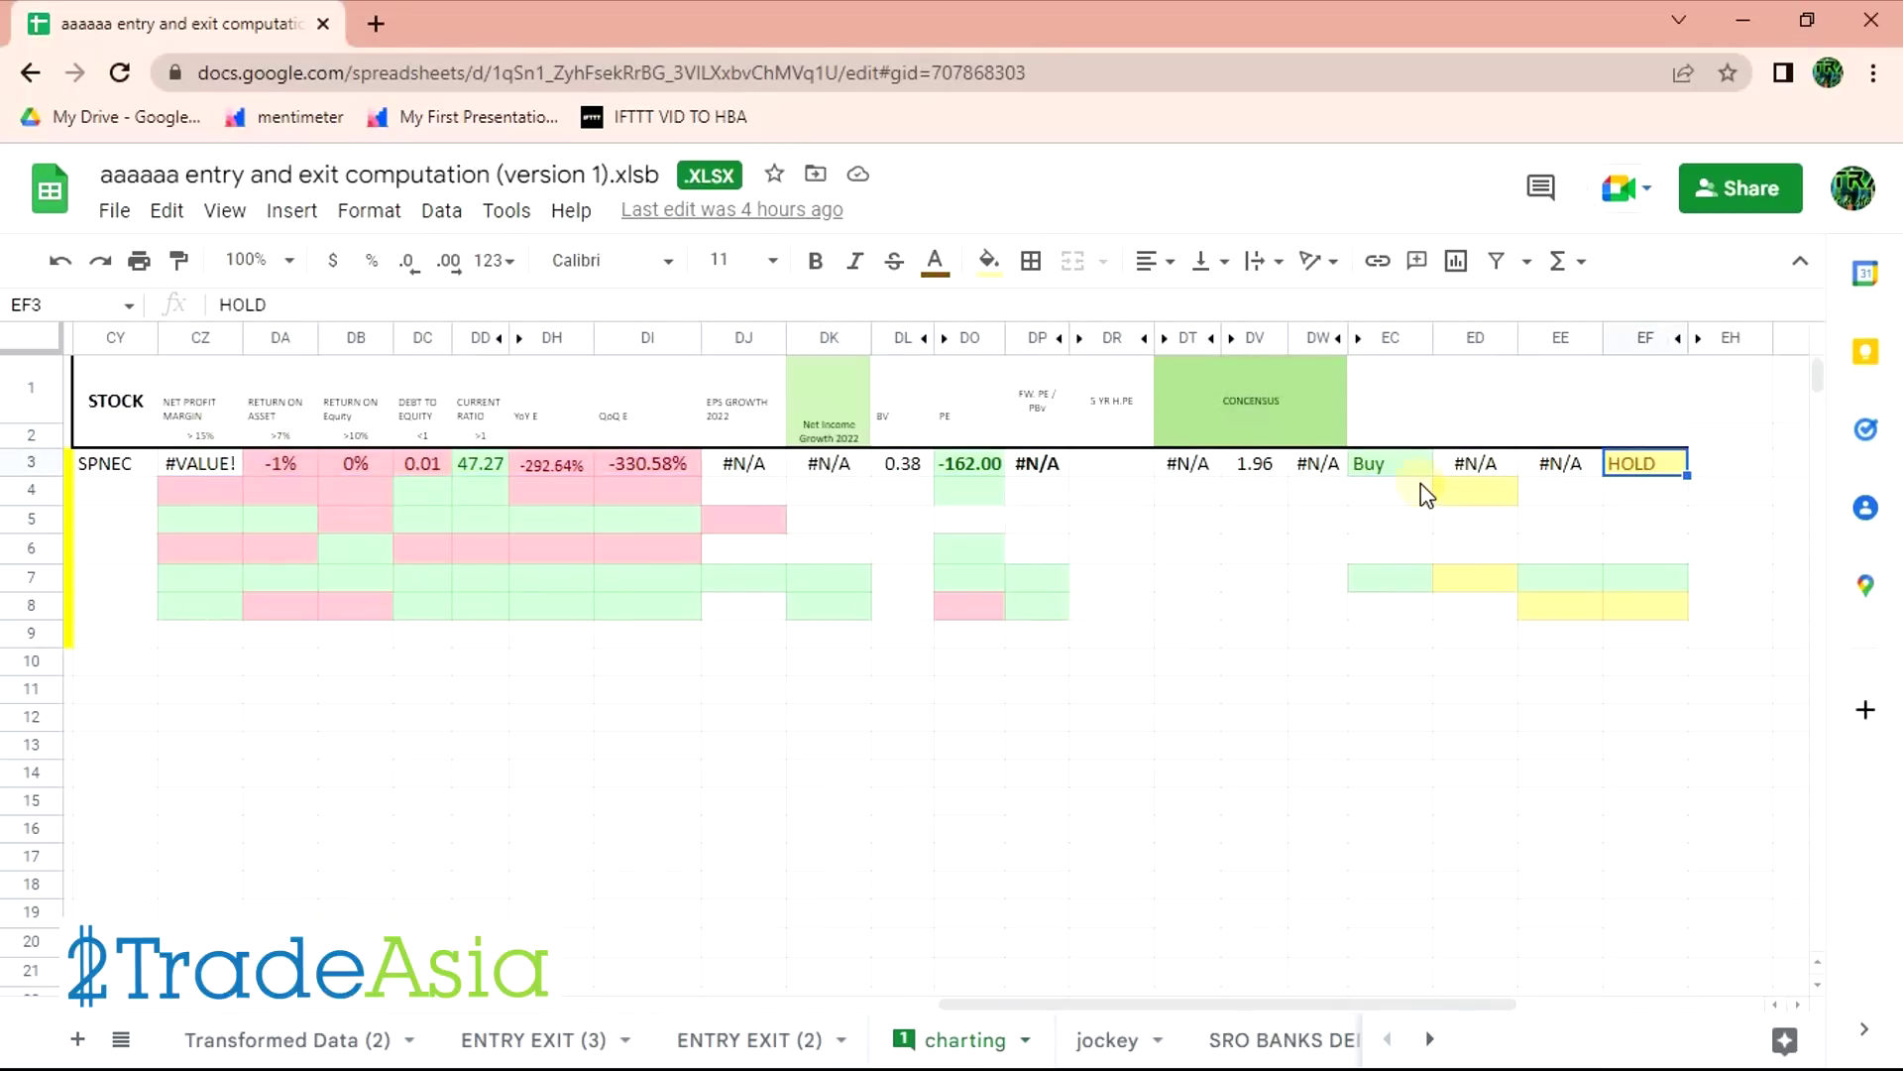
left_click(1390, 468)
left_click(1257, 466)
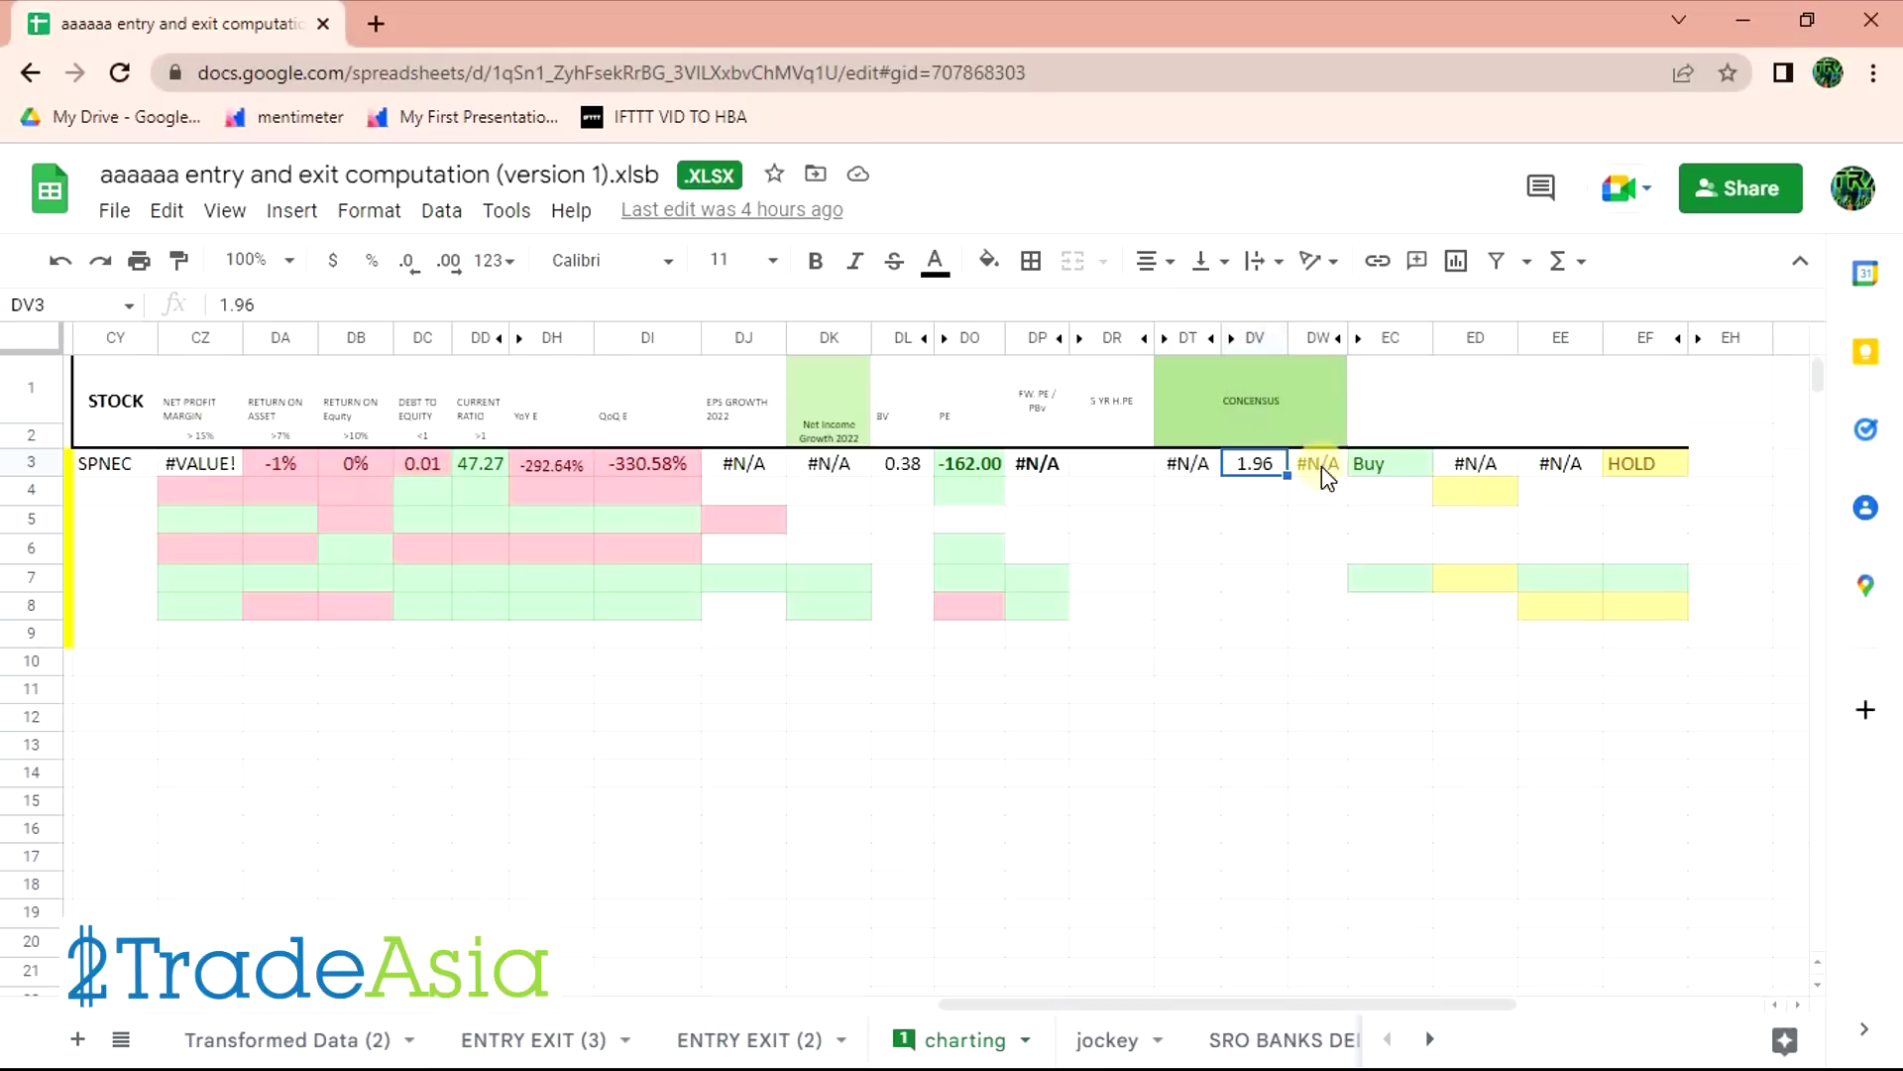
left_click(1620, 472)
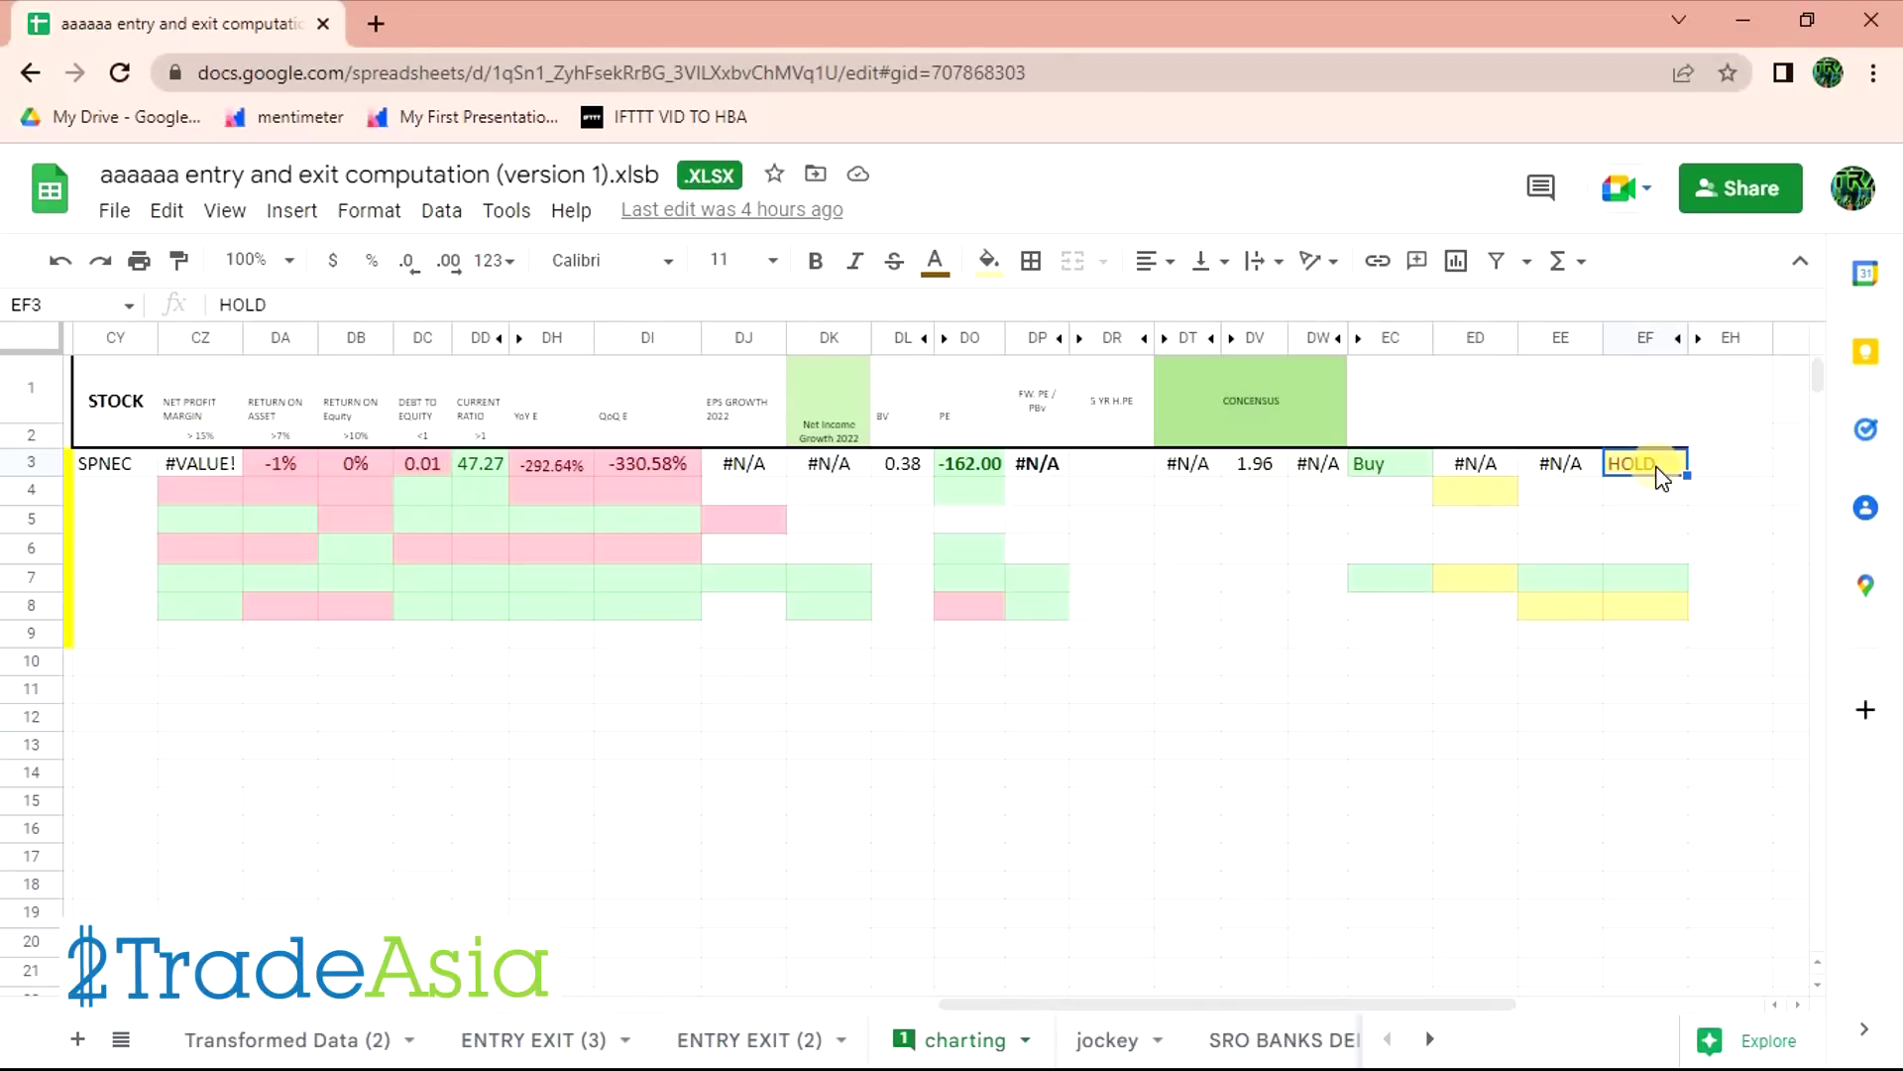
left_click_drag(113, 460, 1640, 472)
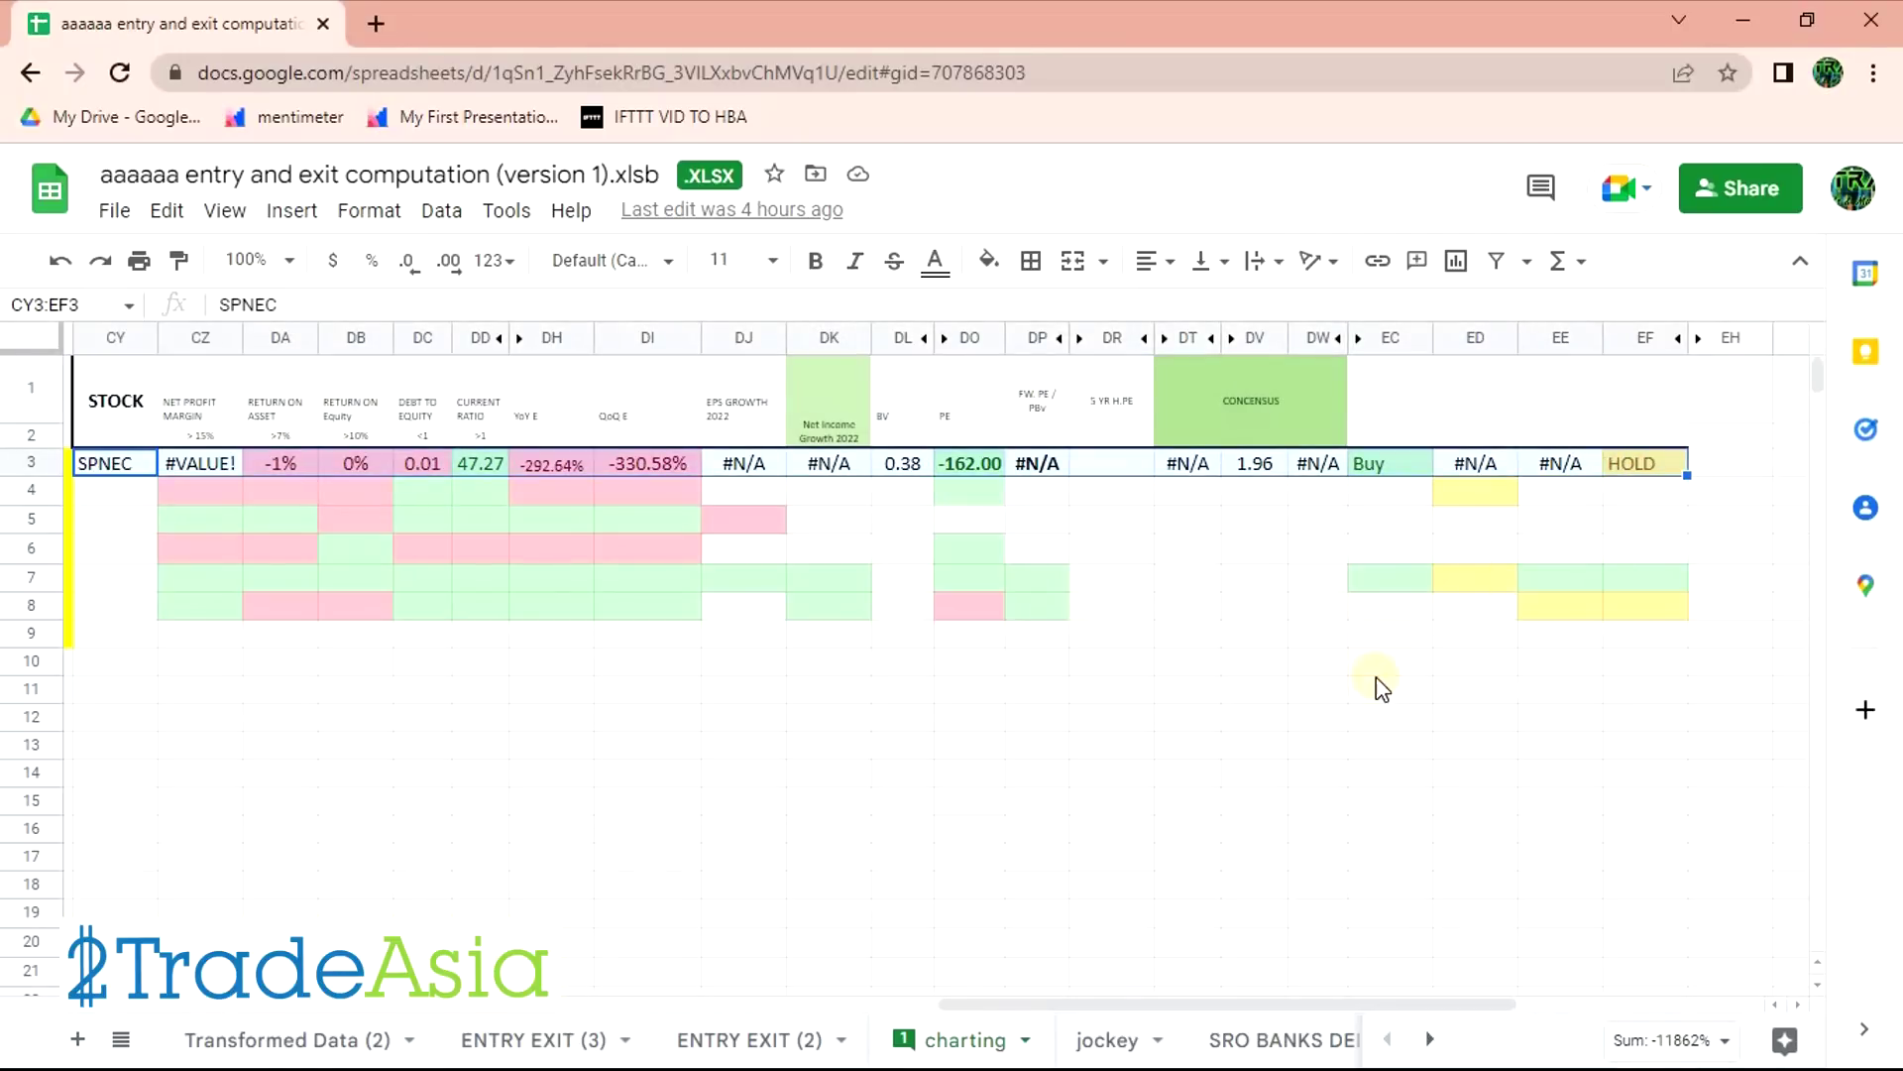
- Switch back to the SPNEC chart and bring up the Index Report in 2TradeAsia Prime to view the market overview
key("alt+Tab")
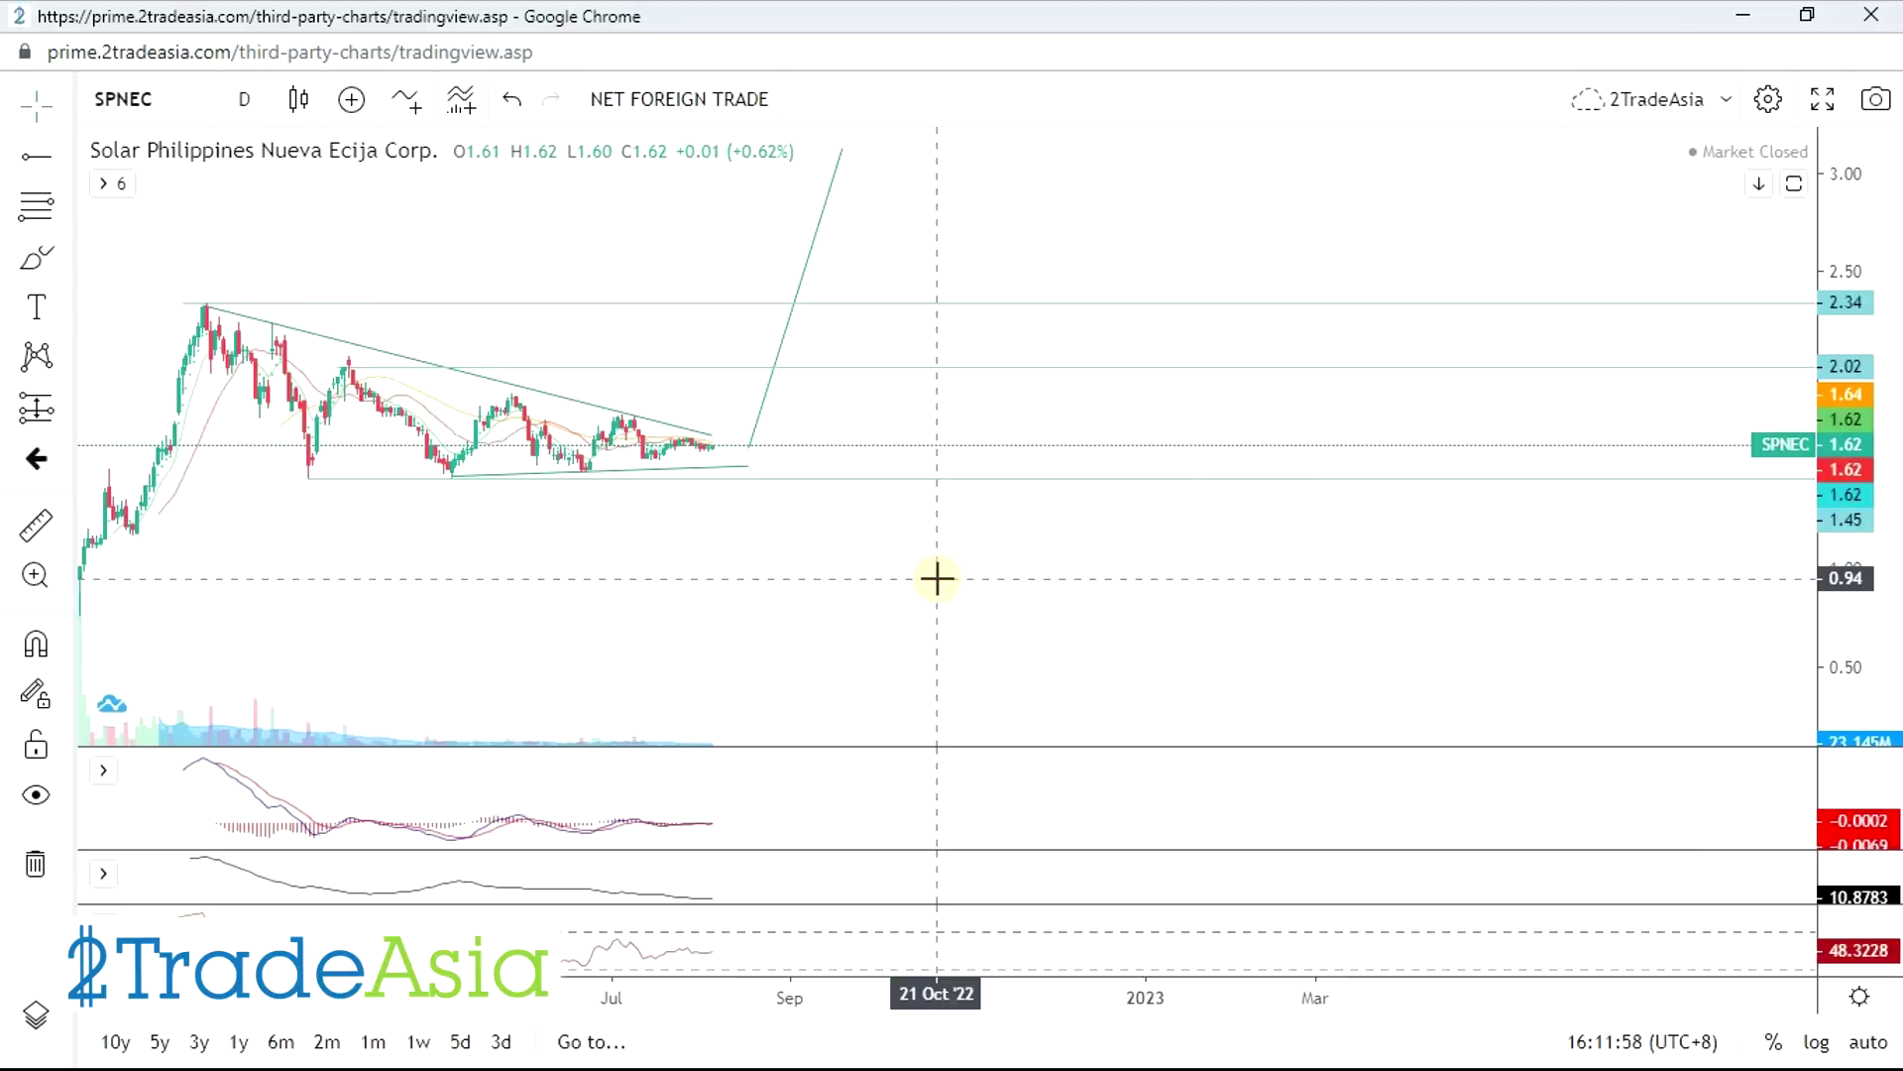
key("alt+Tab")
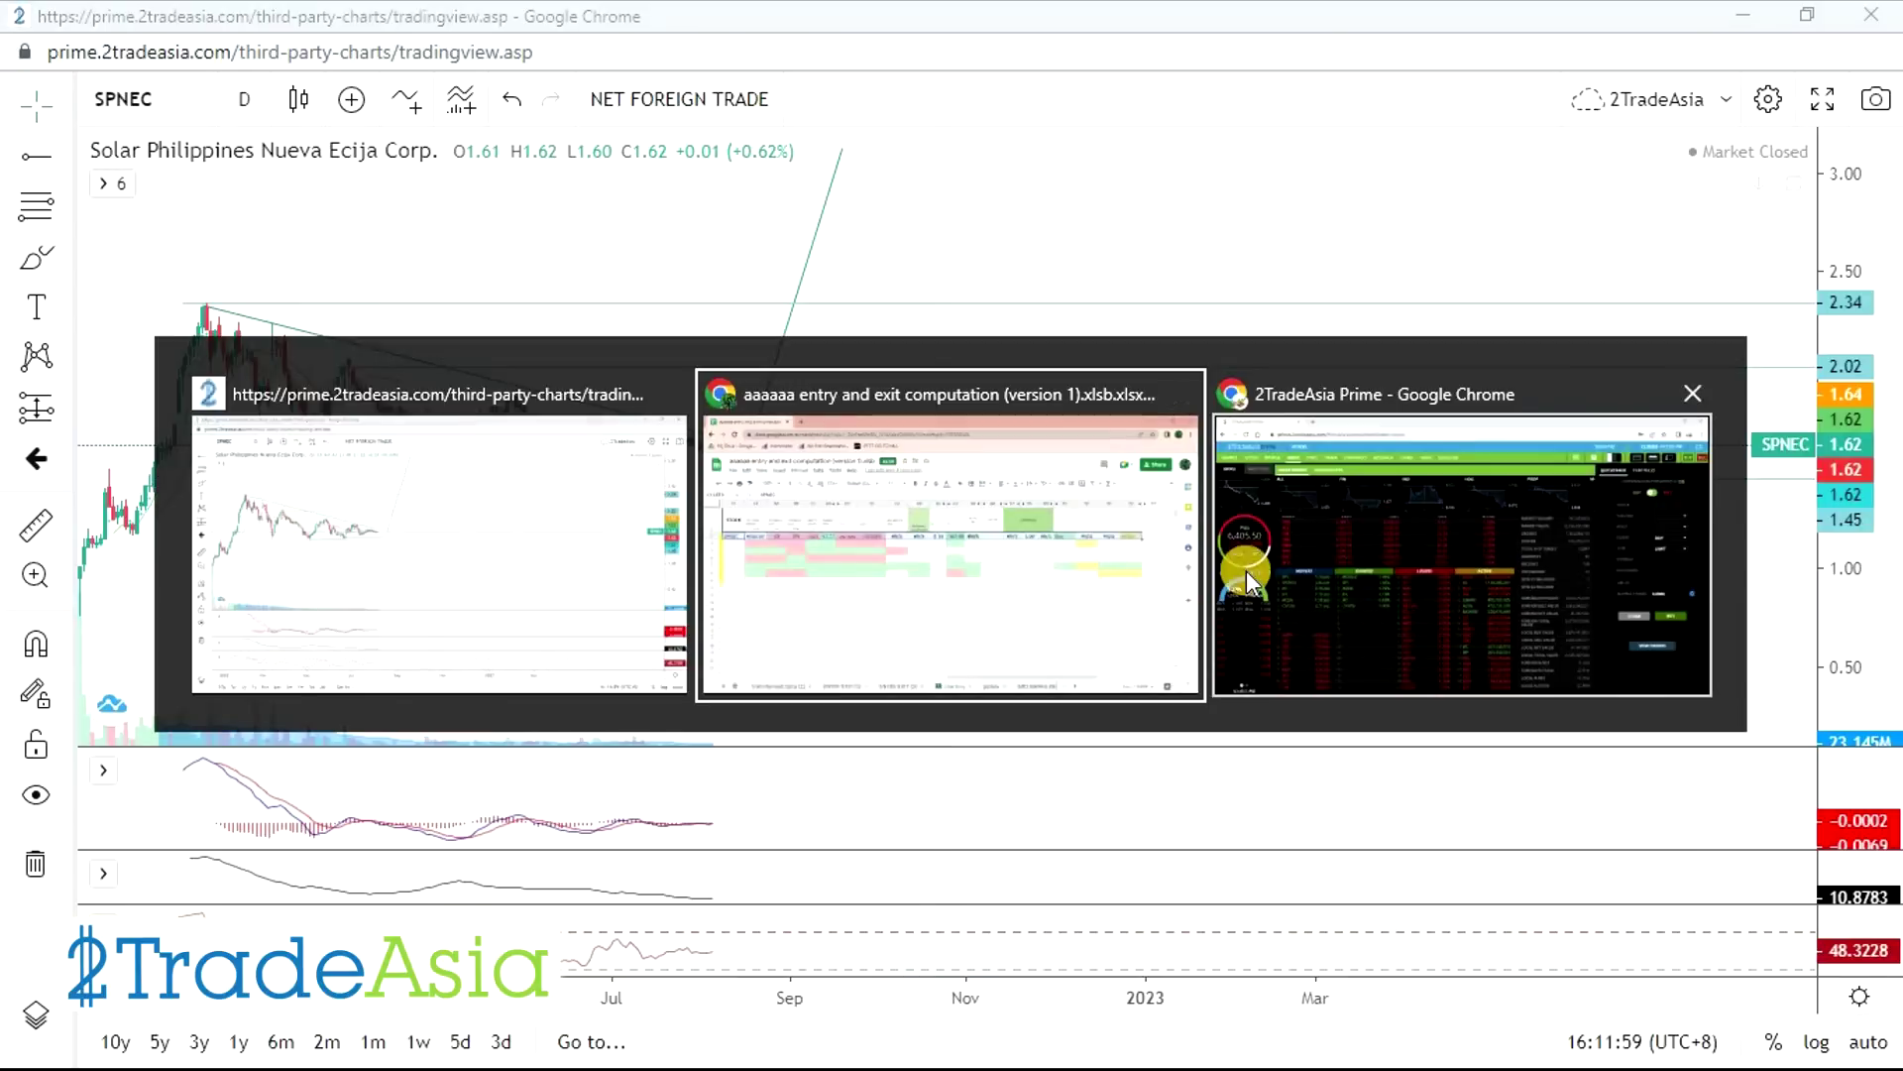
left_click(1452, 583)
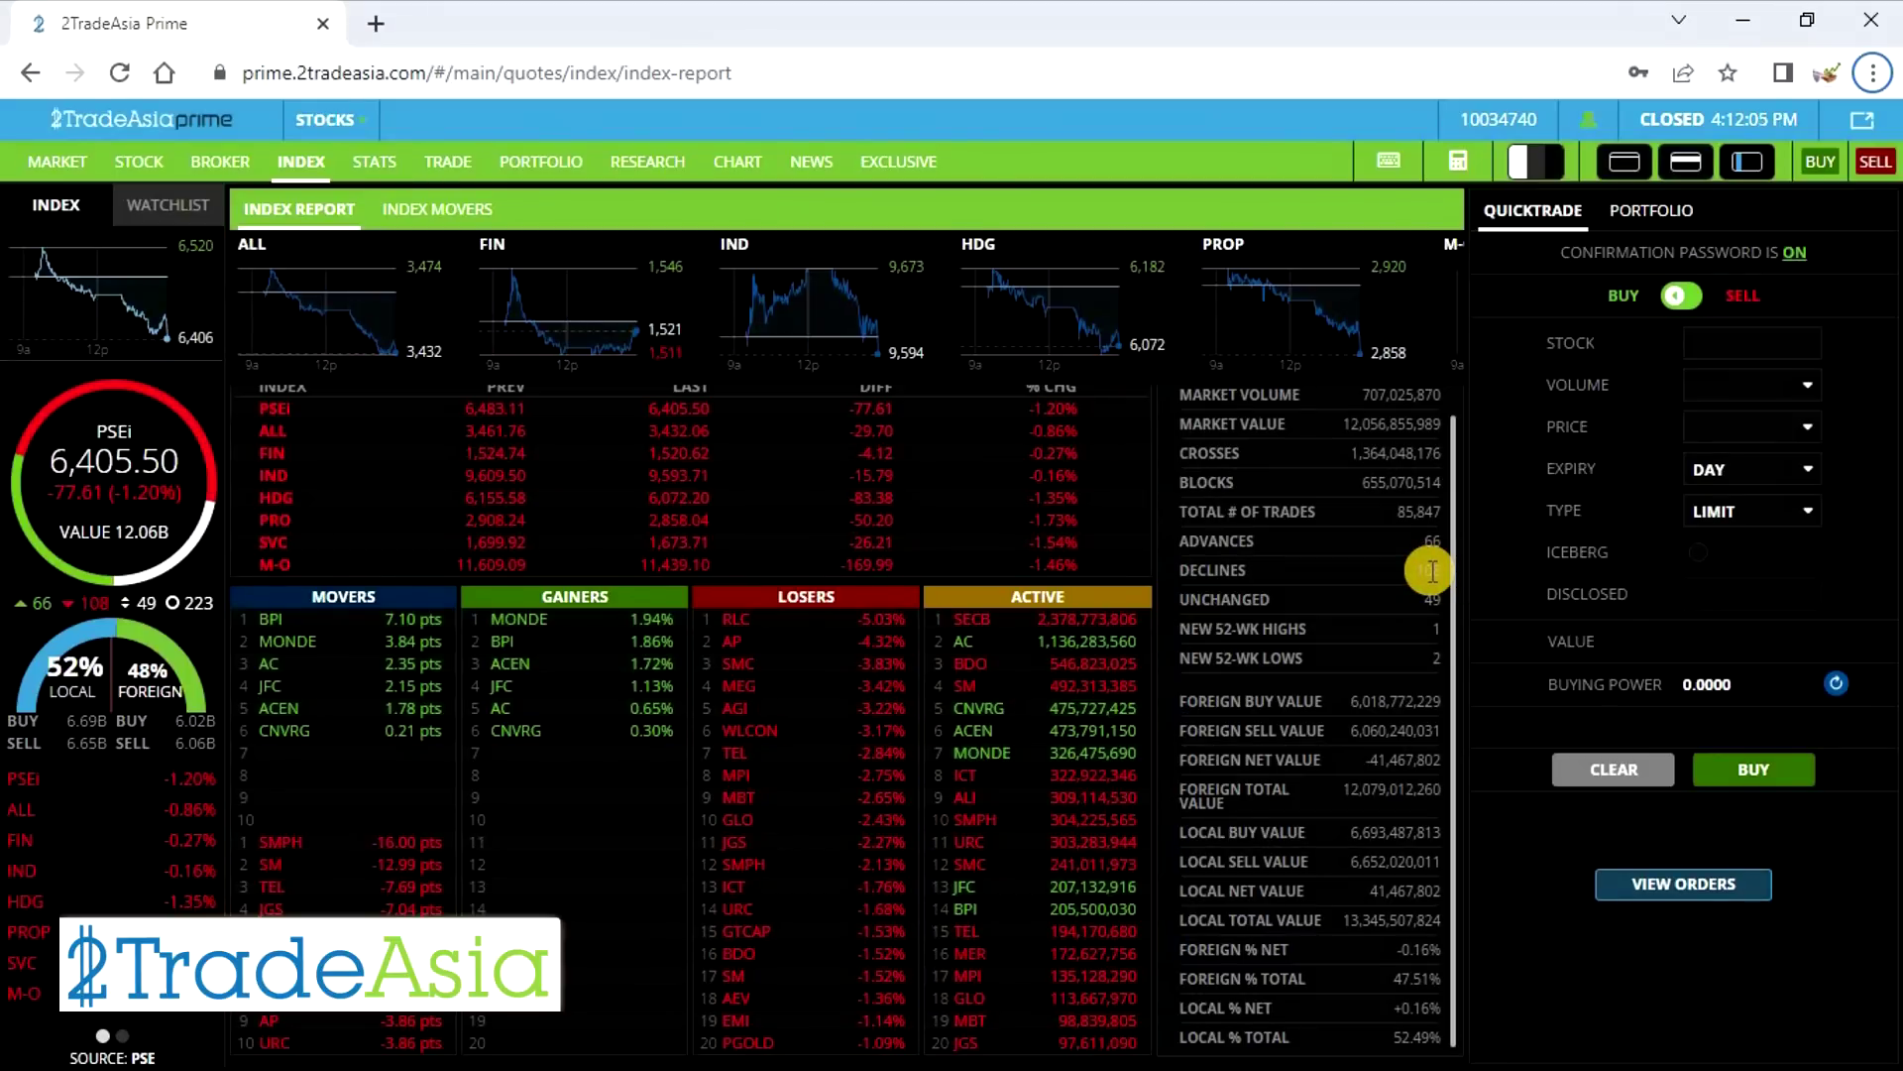
- Return to the SPNEC chart to view its drawn levels, and switch back to the SPNEC row in the spreadsheet
key("alt+Tab")
left_click(1061, 562)
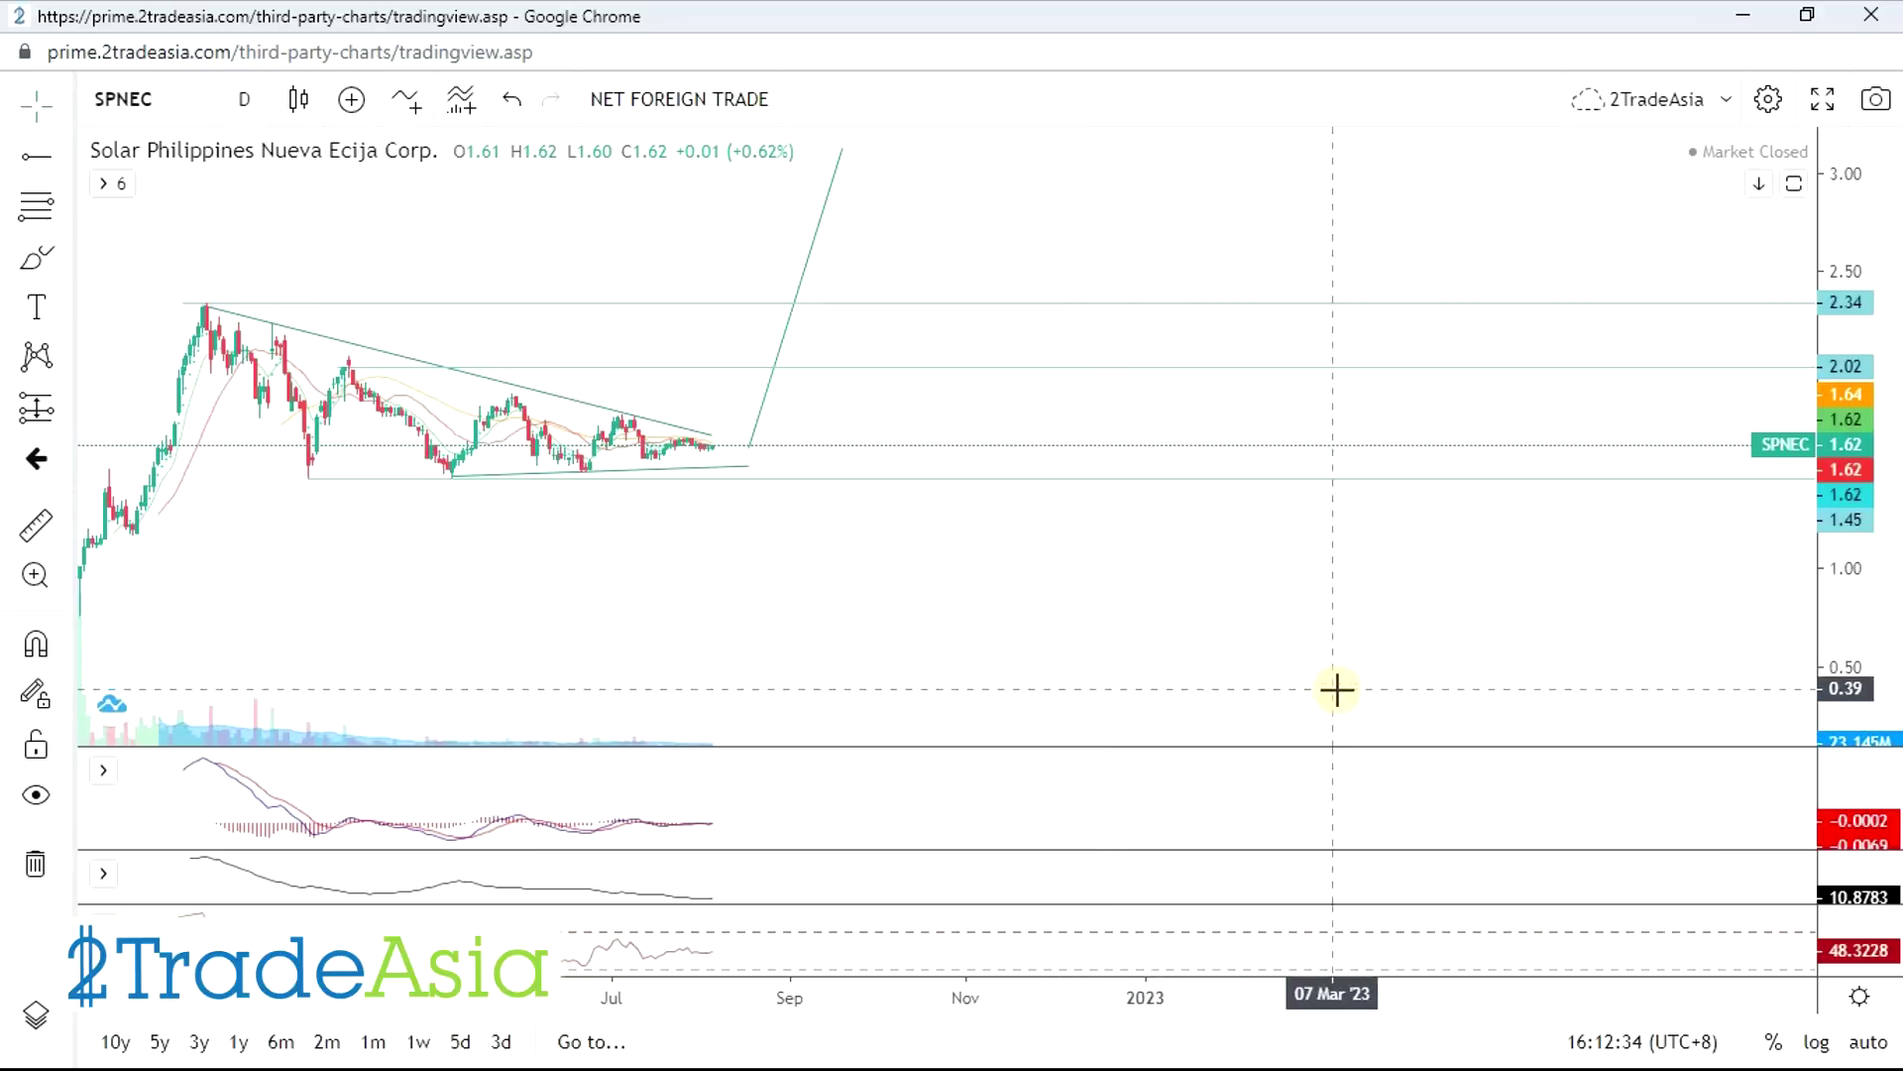
key("alt+Tab")
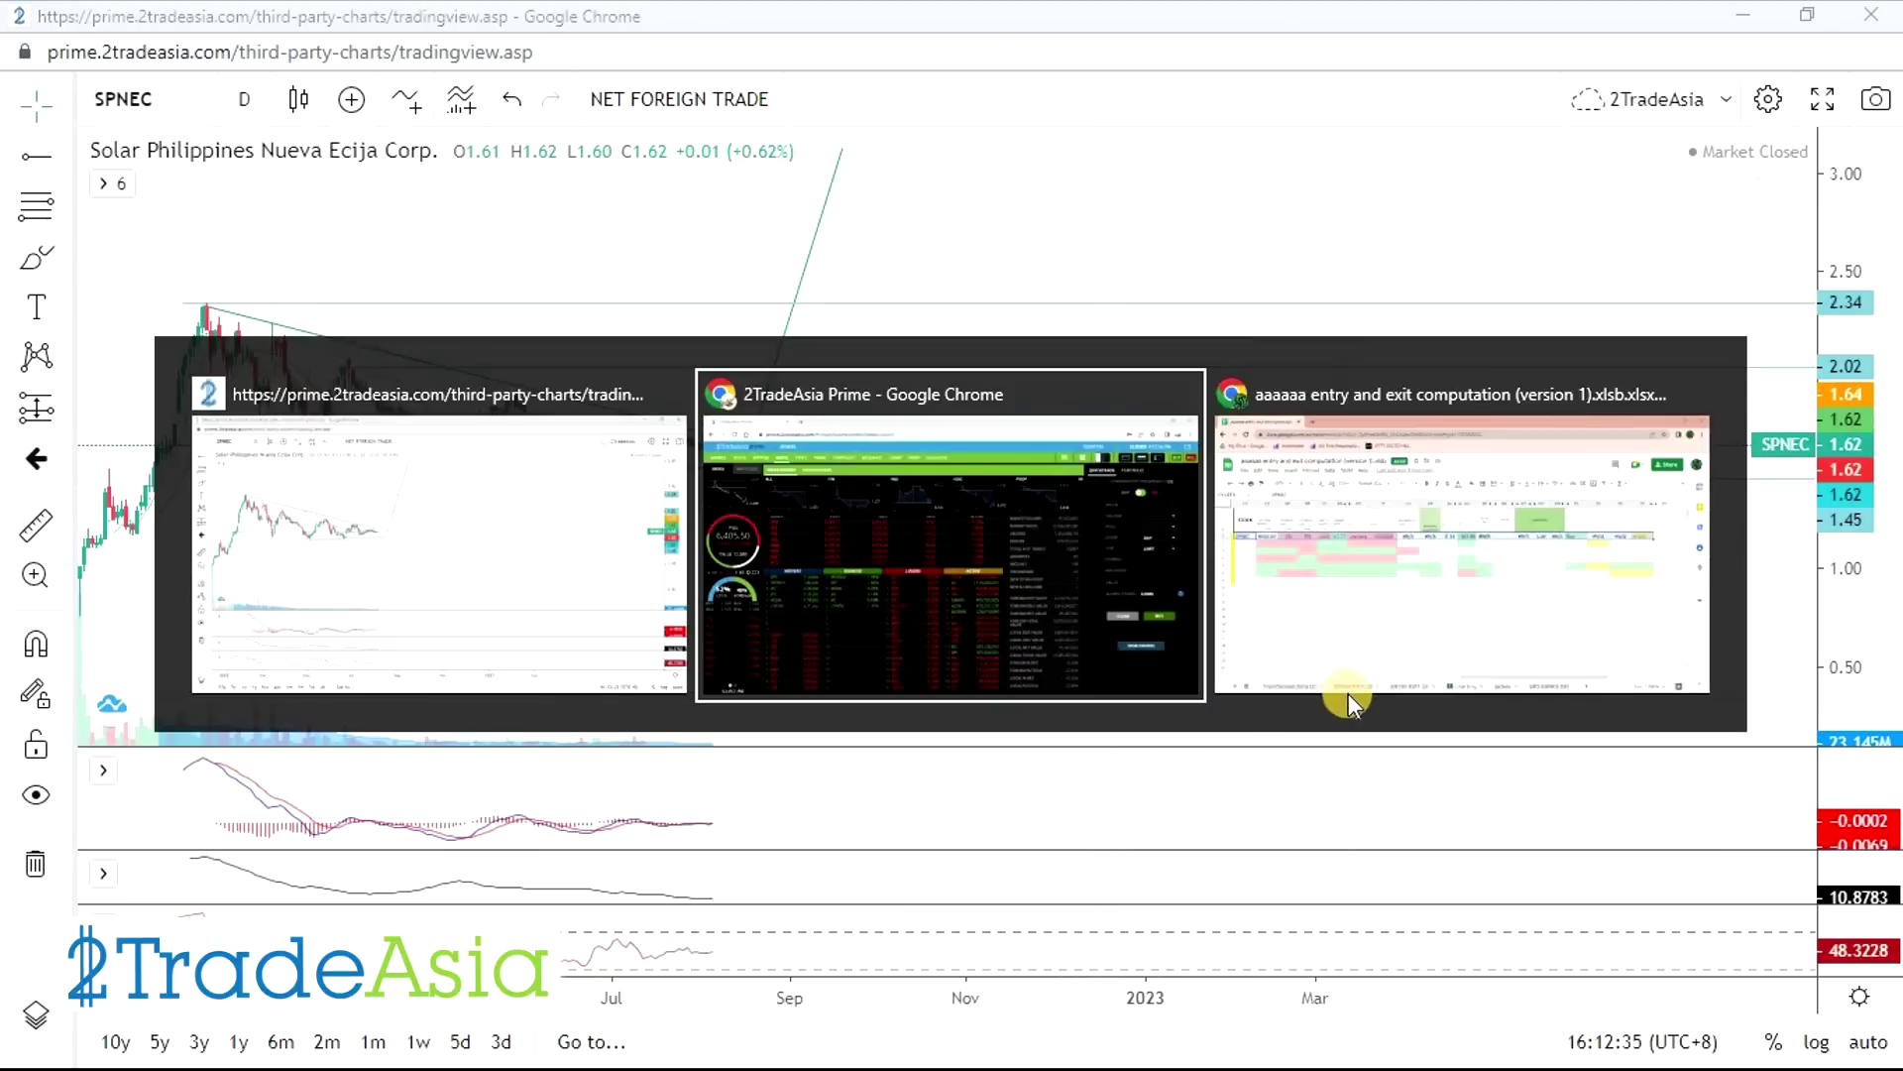
left_click(1428, 630)
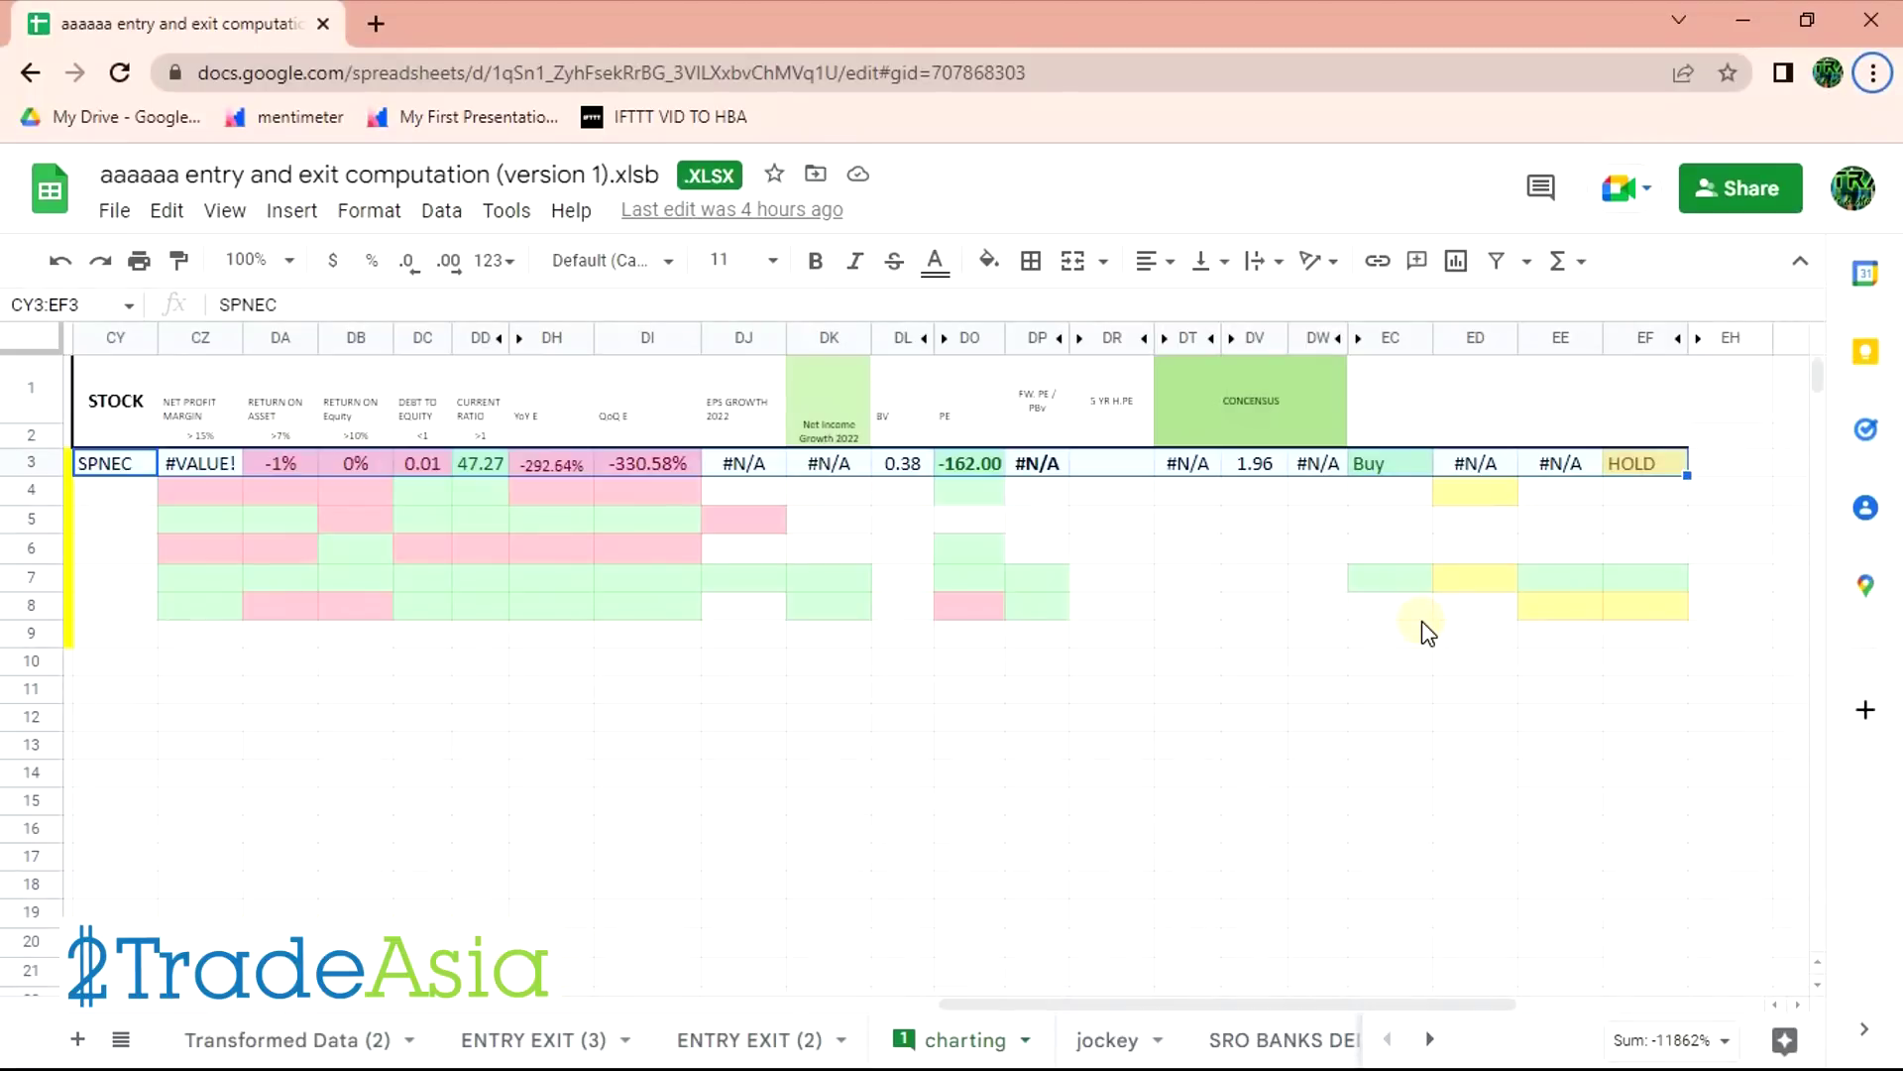